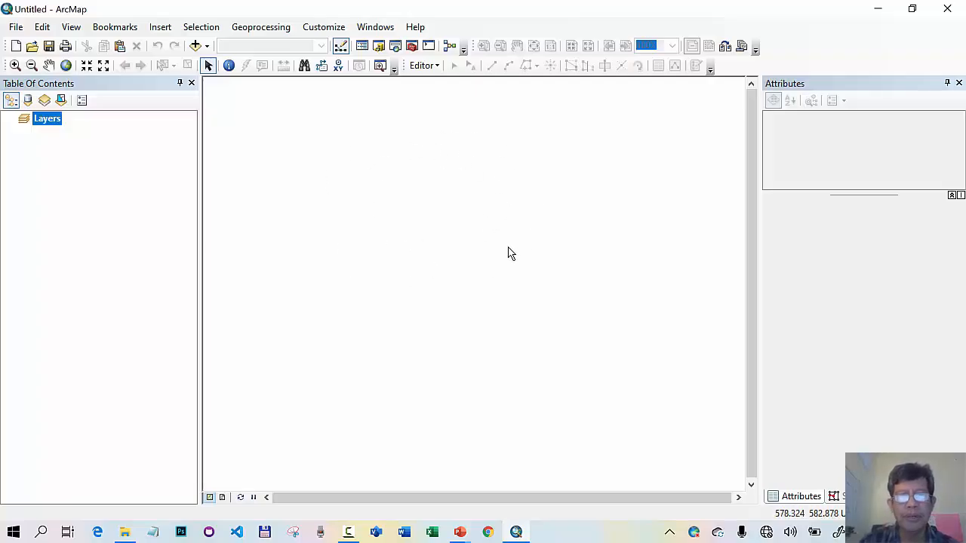
Set the data frame's coordinate system to the geographic WGS 1984 system and apply the data frame properties
right_click(469, 165)
left_click(545, 378)
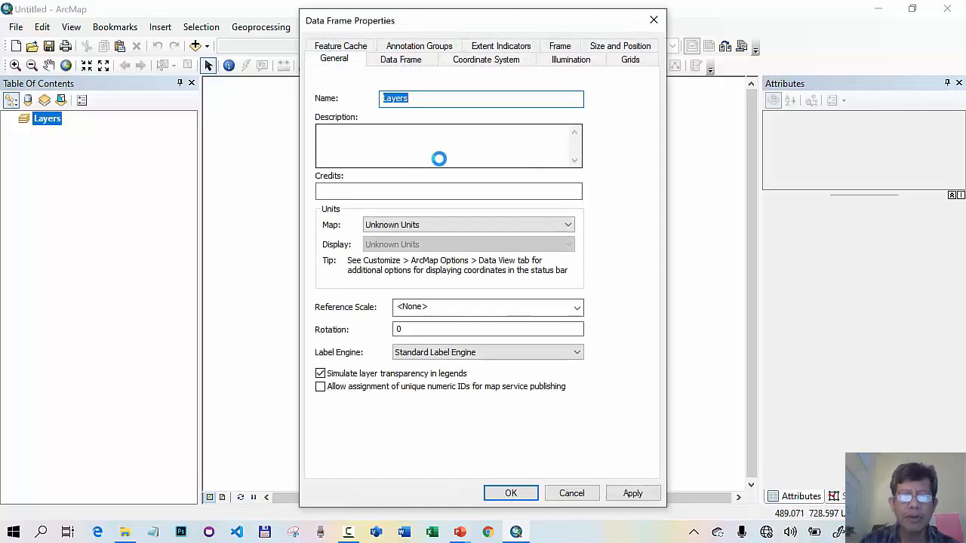
left_click(499, 64)
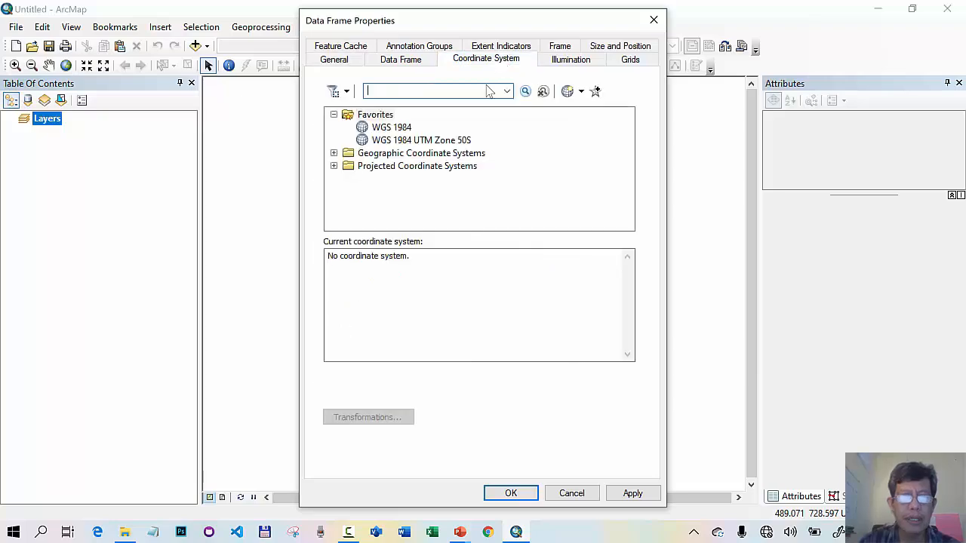
left_click(399, 128)
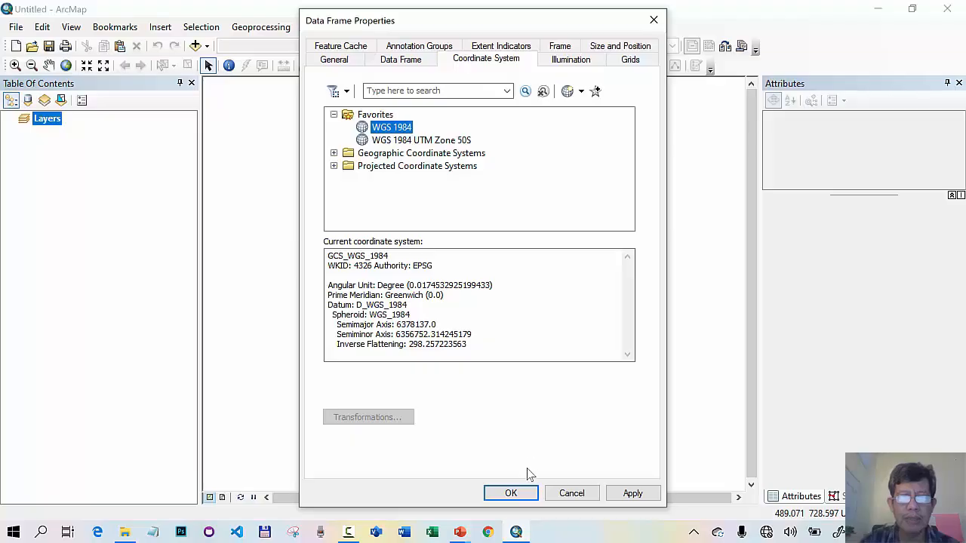
left_click(336, 65)
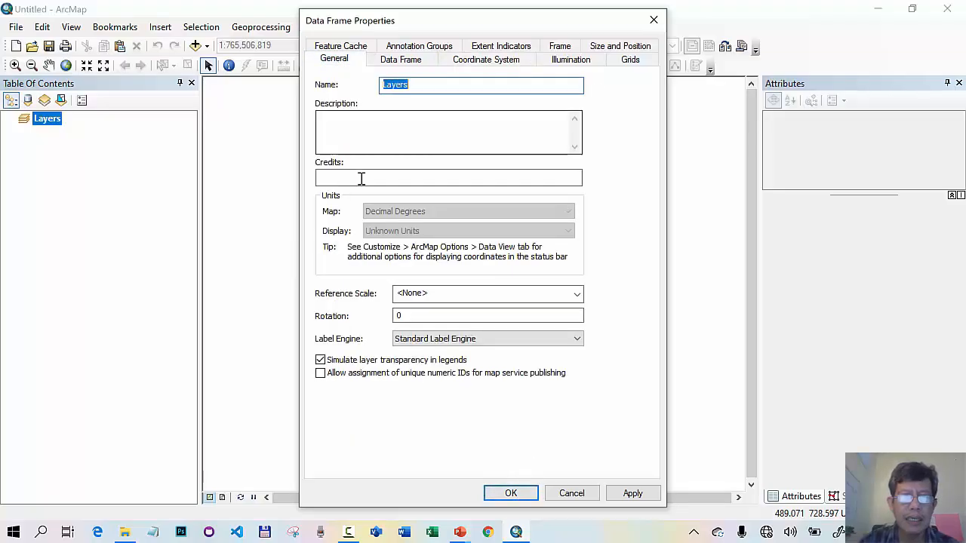
left_click(511, 494)
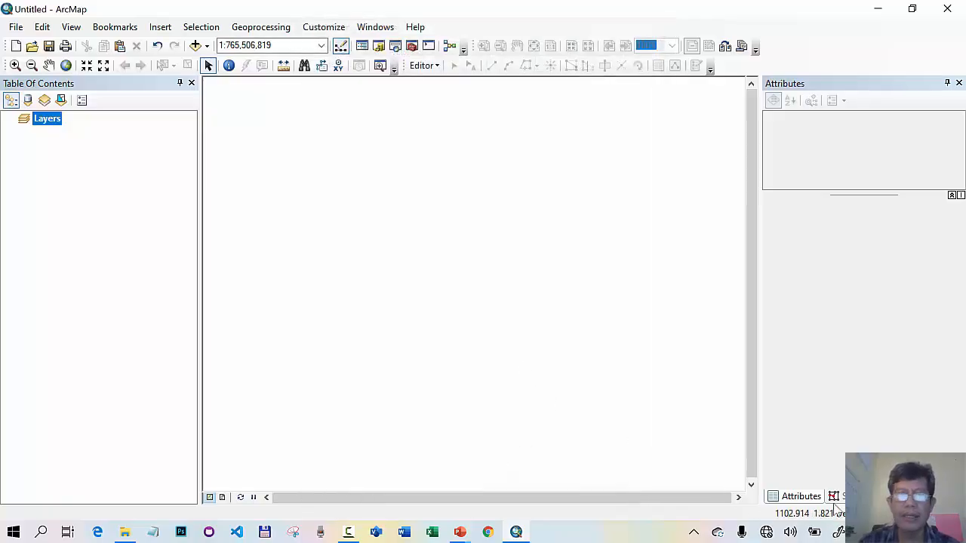
Add the district boundary shapefile Batas_kecamatan_poly.shp from the bahan folder inside layout to the map
left_click(195, 46)
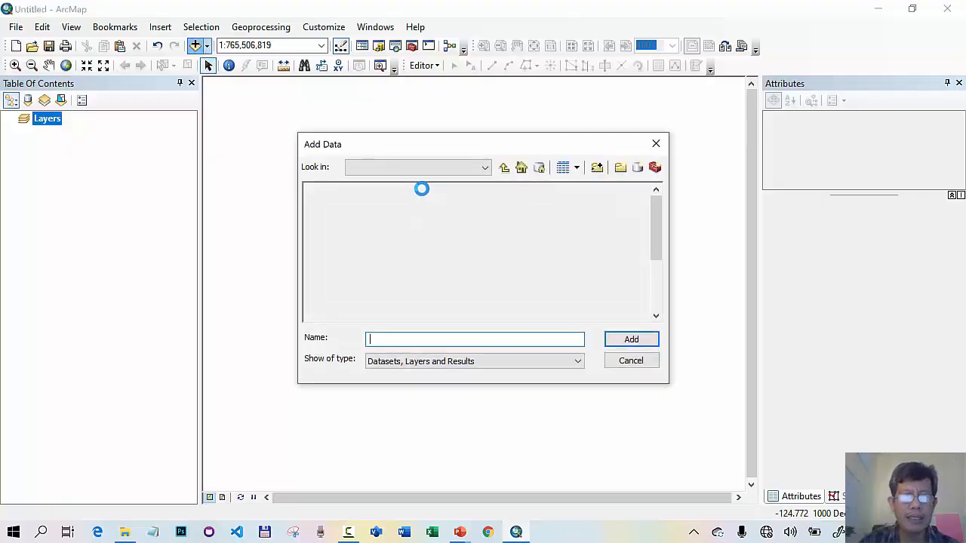
left_click(485, 168)
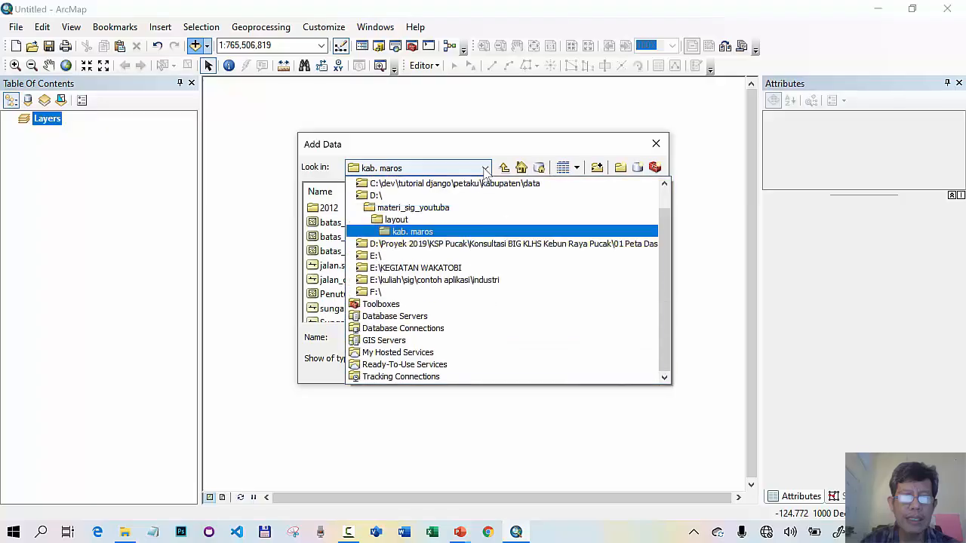
left_click(405, 223)
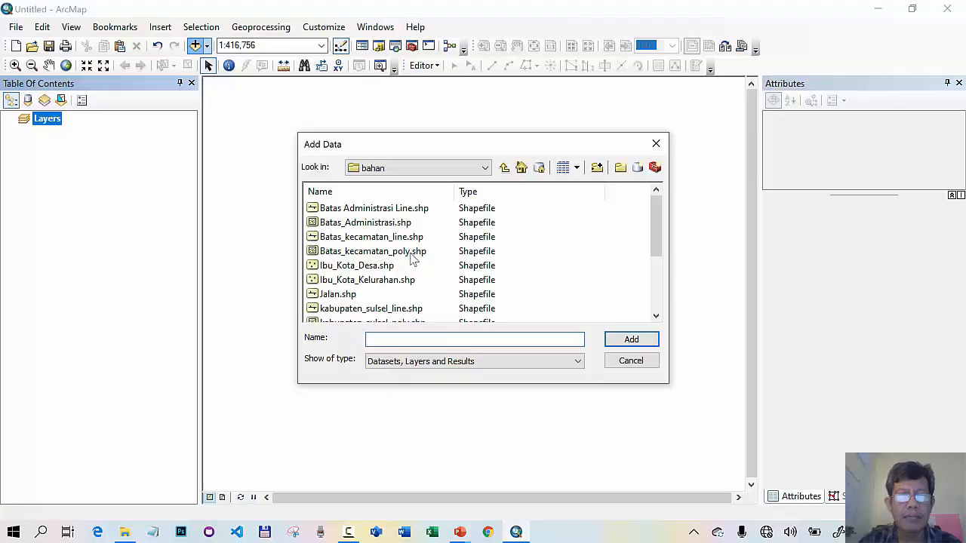
double_click(414, 254)
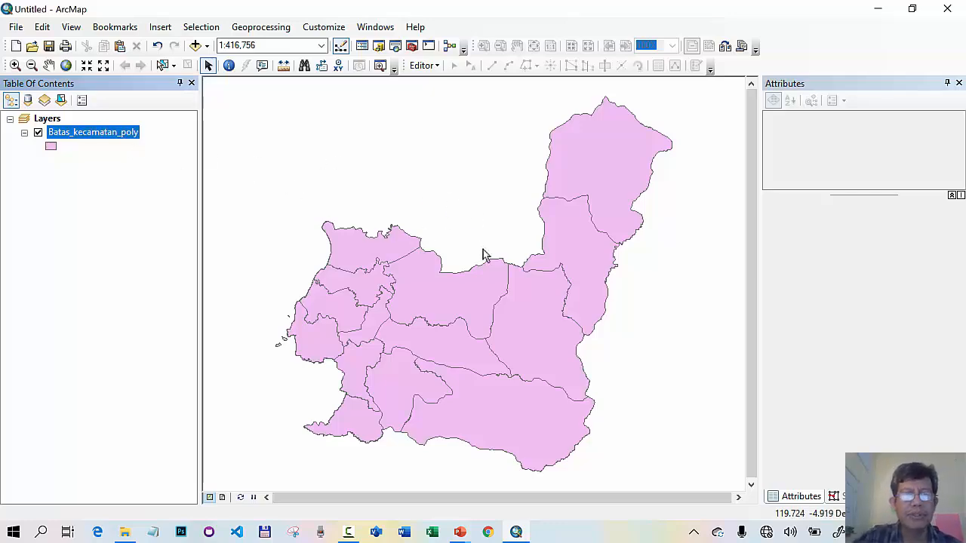
Add the road shapefile Jalan.shp from the bahan folder to the map
left_click(195, 45)
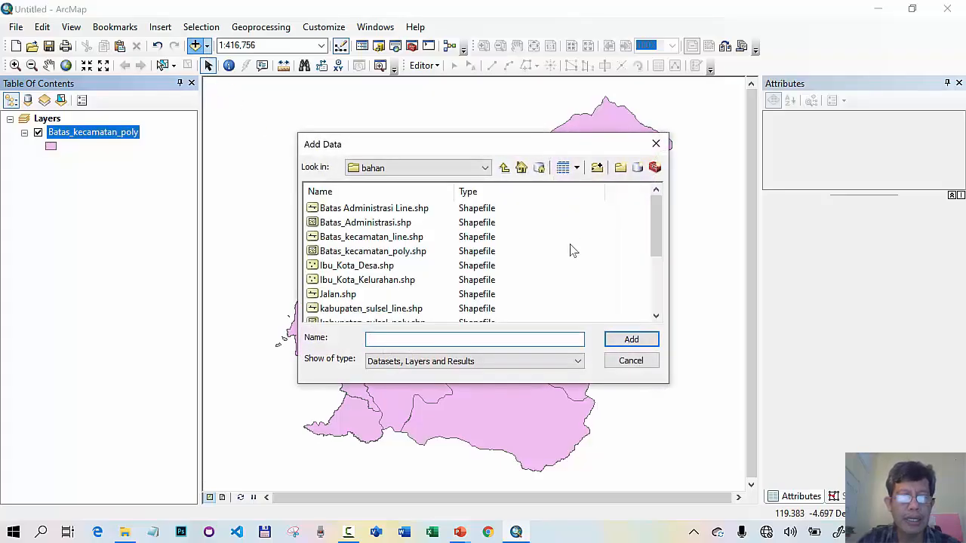
left_click(345, 297)
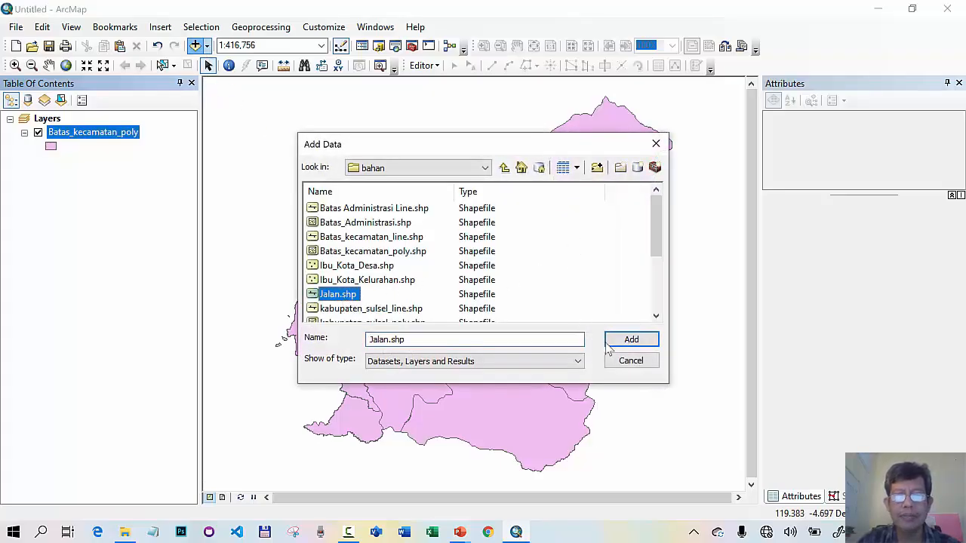
left_click(633, 340)
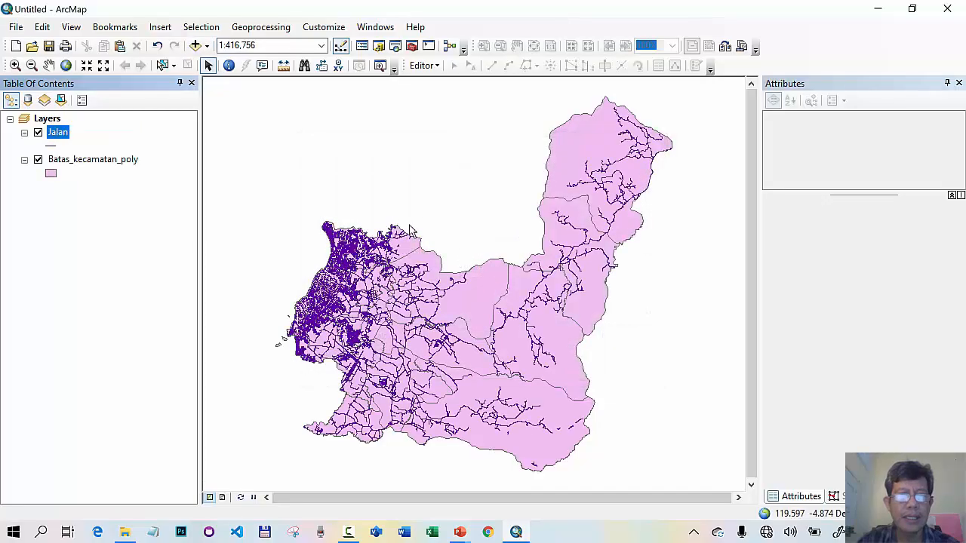
Add the river shapefile Sungai_maros.shp from the kab. maros folder inside layout to the map
left_click(196, 45)
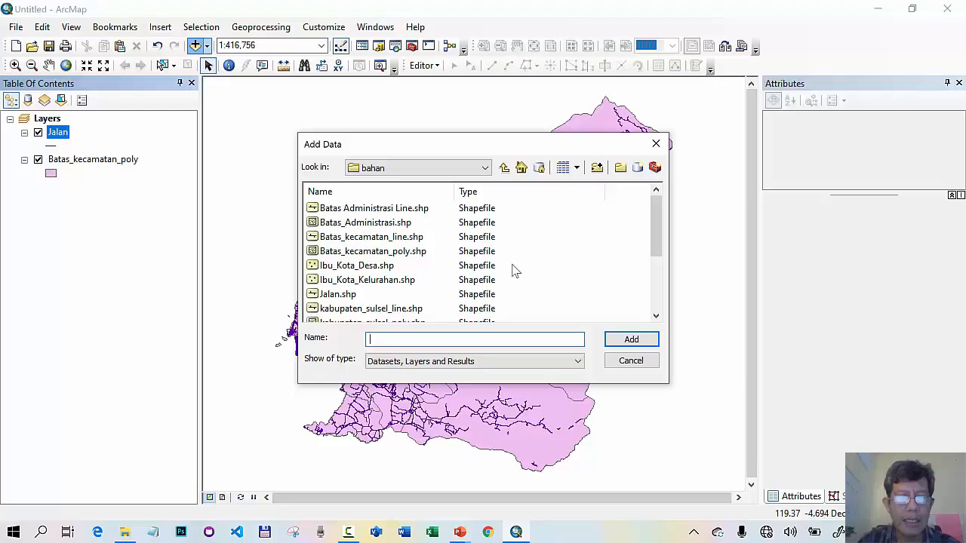
scroll(513, 272, "down", 3)
scroll(513, 272, "up", 3)
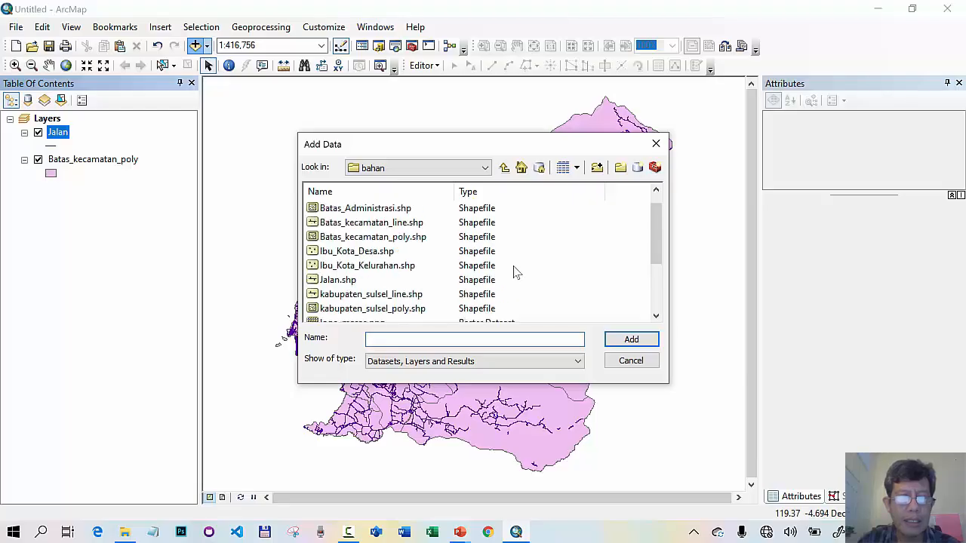
scroll(513, 271, "down", 1)
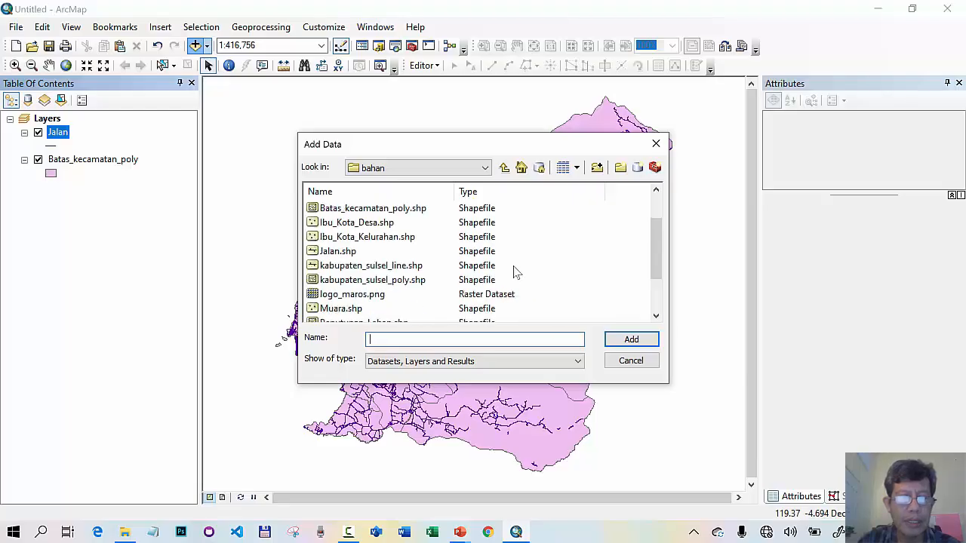
scroll(513, 272, "down", 2)
scroll(513, 272, "up", 3)
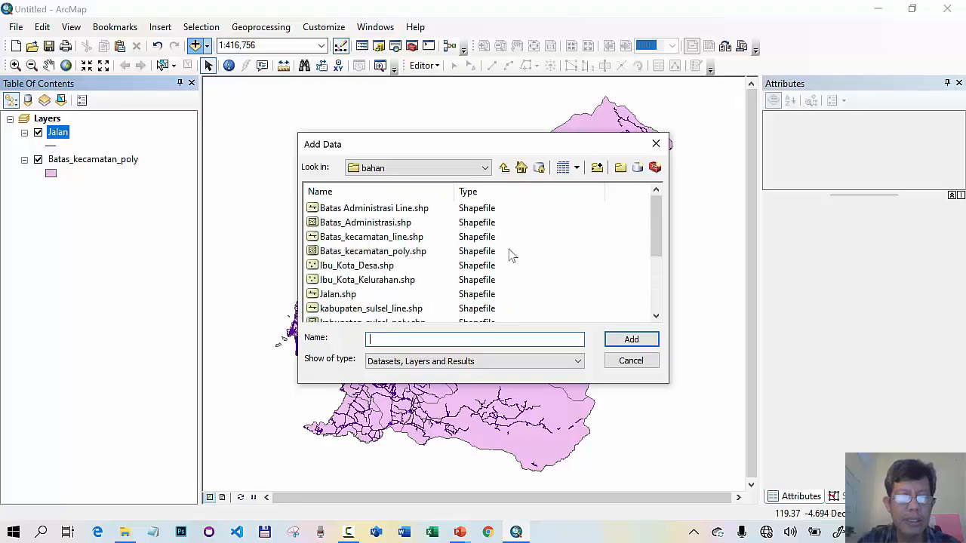
left_click(504, 167)
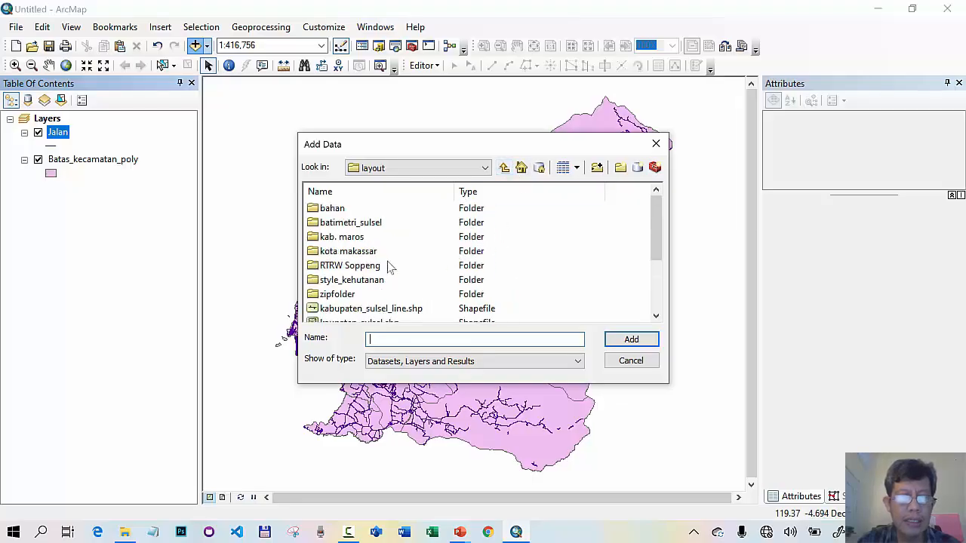
double_click(334, 239)
scroll(446, 279, "down", 2)
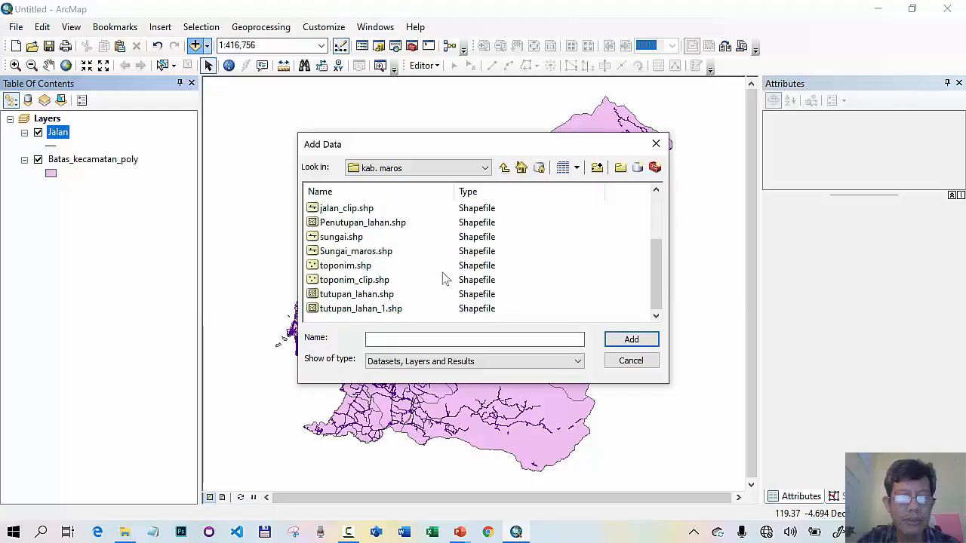
left_click(350, 253)
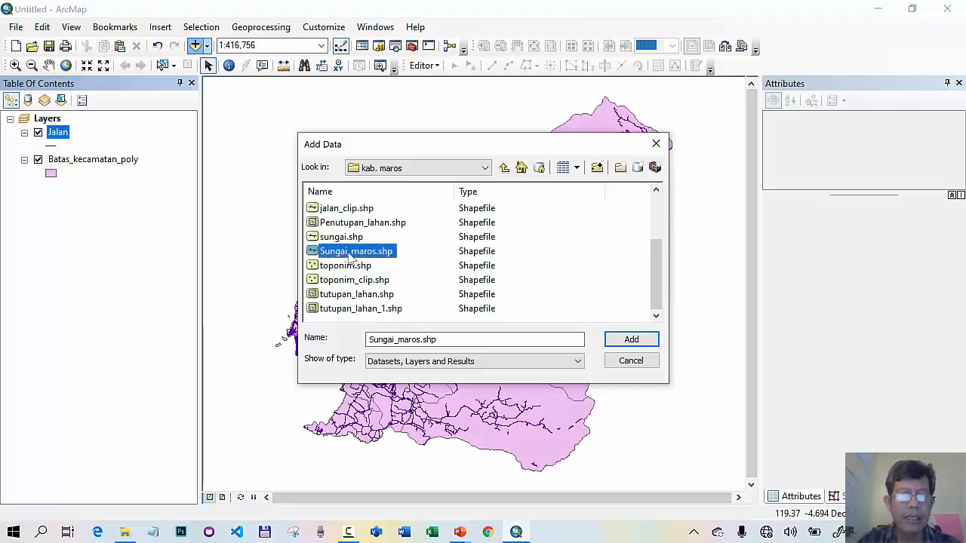
left_click(631, 339)
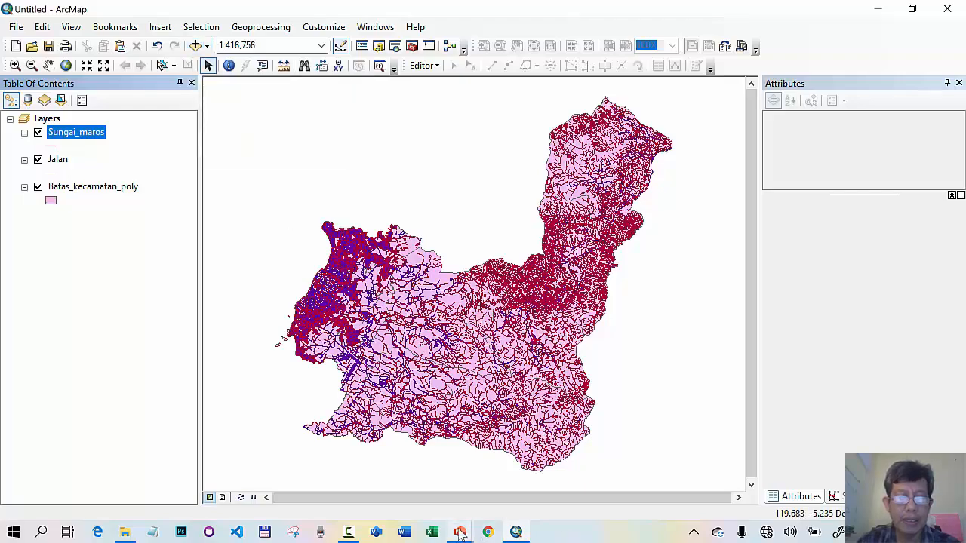
Review the required map layers on the Langkah-langkahnya slide of the layout presentation in PowerPoint and return to ArcMap
mouse_move(460, 534)
left_click(464, 490)
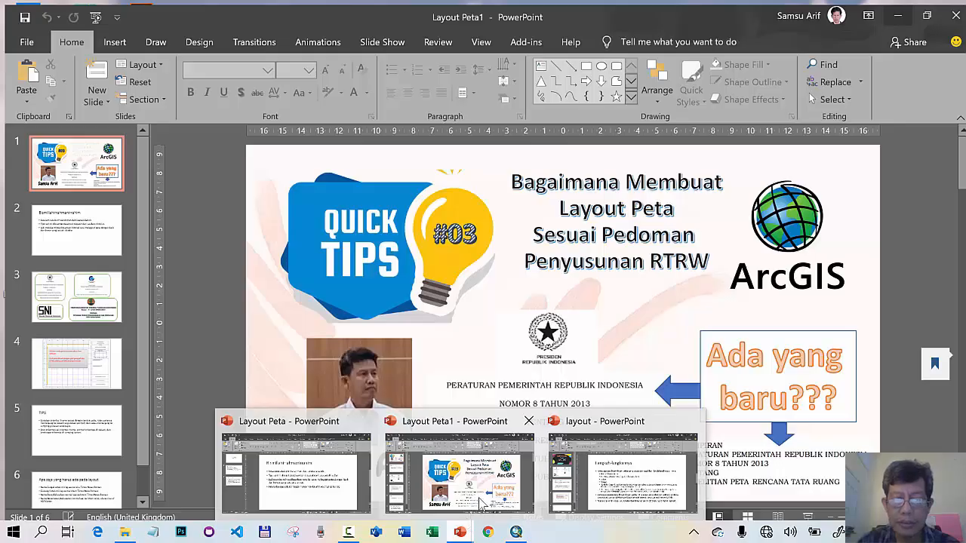
left_click(648, 489)
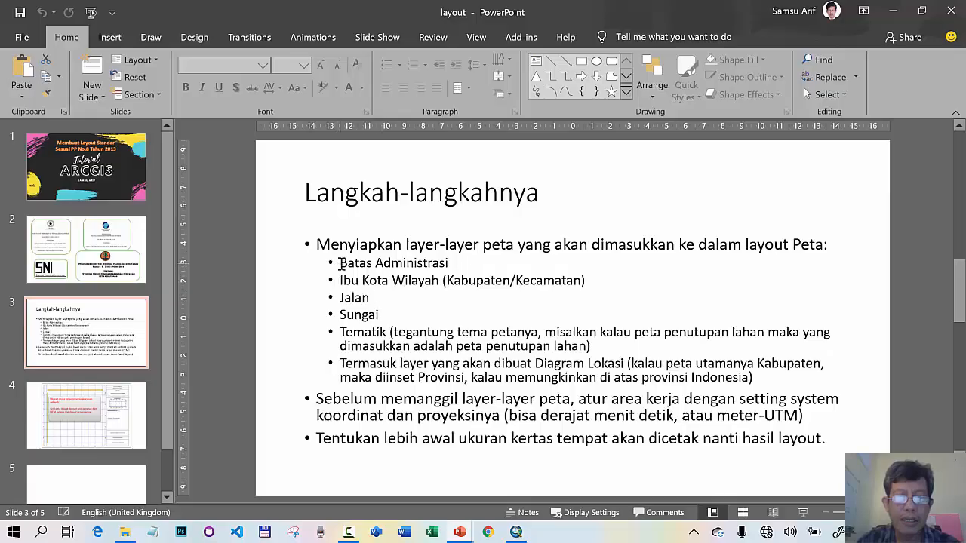
left_click_drag(340, 263, 454, 266)
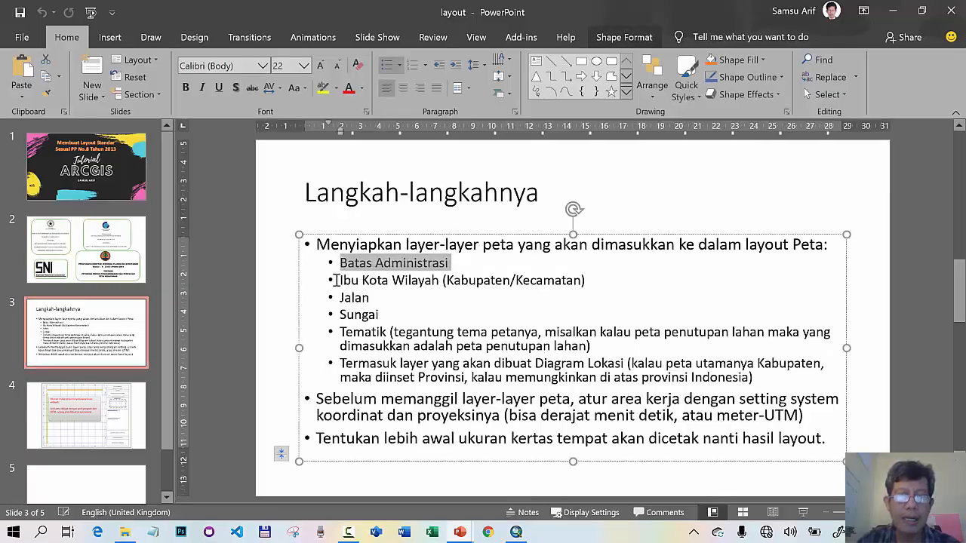
left_click_drag(339, 282, 423, 280)
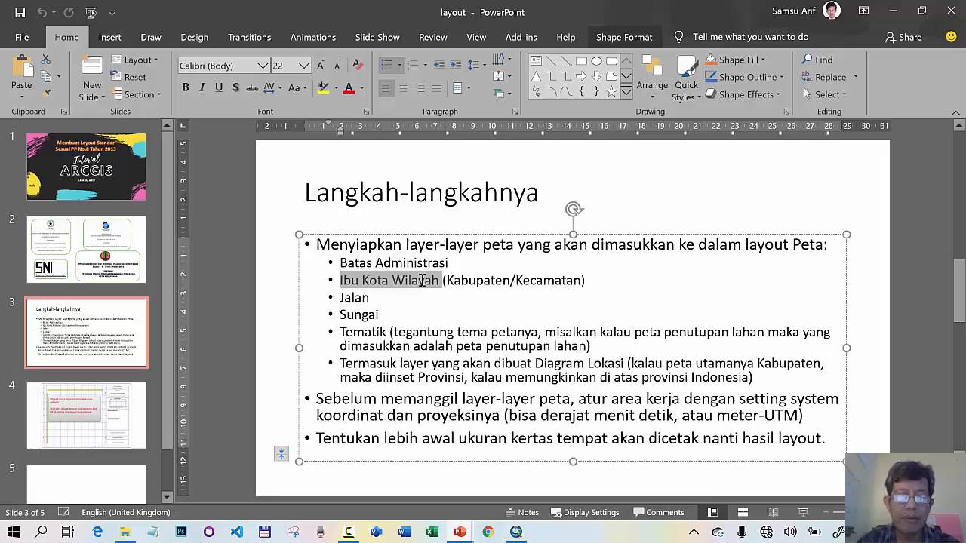
left_click(340, 299)
left_click_drag(348, 300, 379, 316)
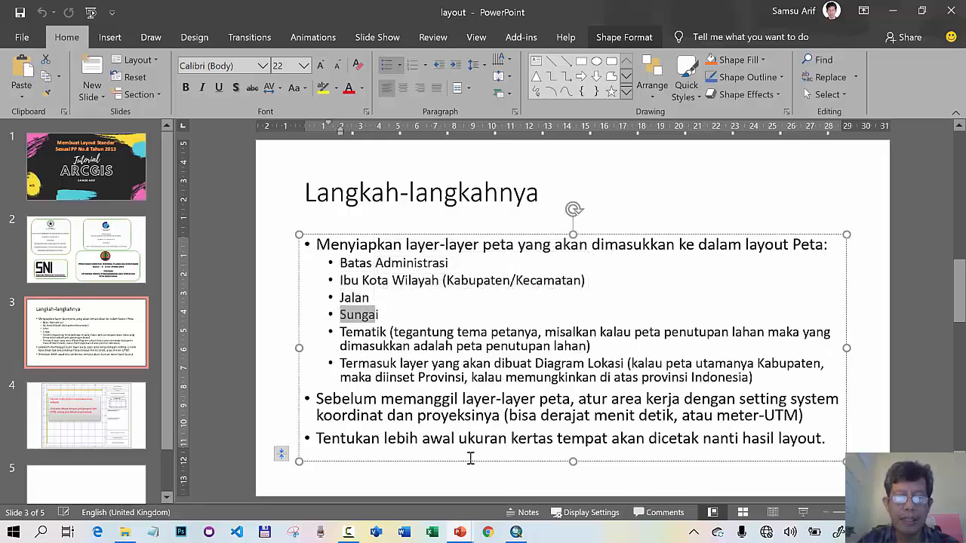
left_click(894, 12)
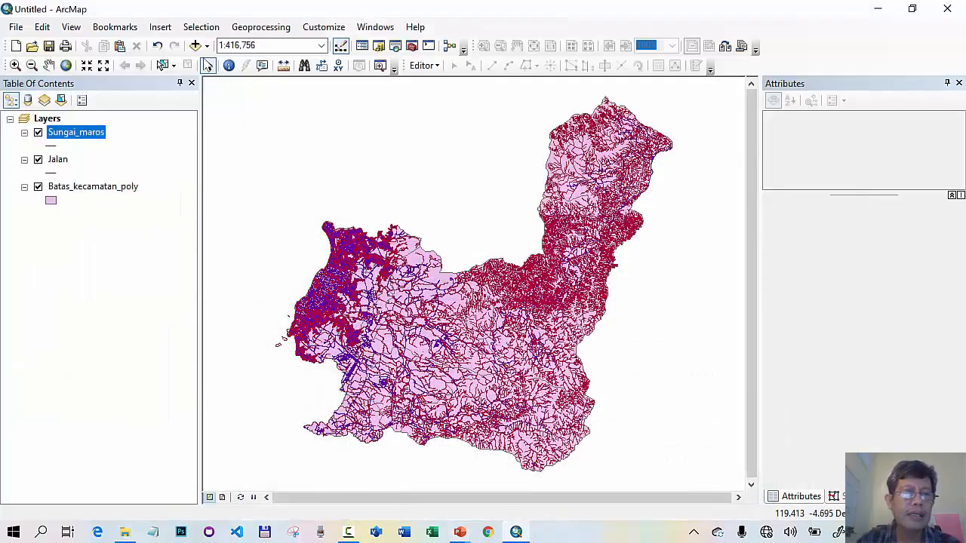
Add the land cover shapefile Penutupan_lahan.shp from the kab. maros folder to the map
left_click(195, 45)
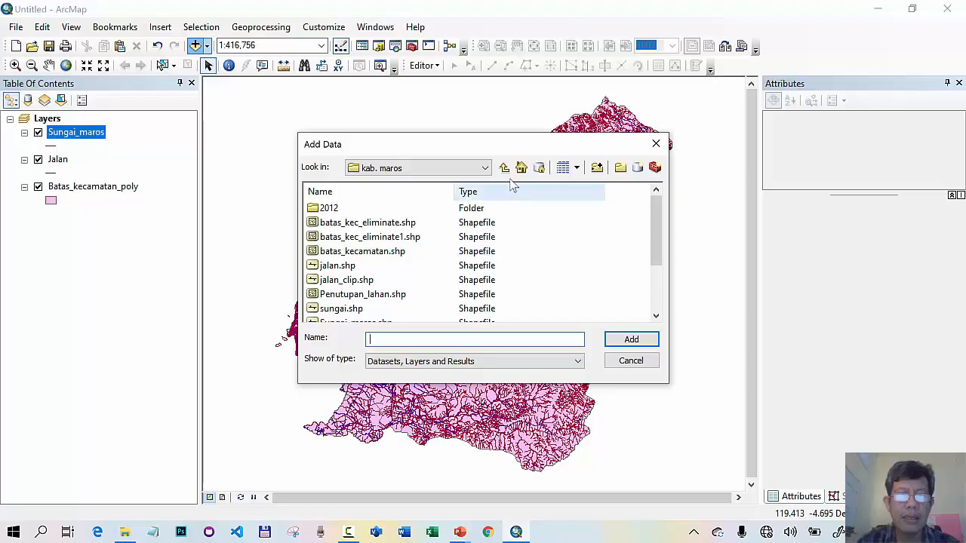
left_click(504, 167)
scroll(528, 246, "down", 2)
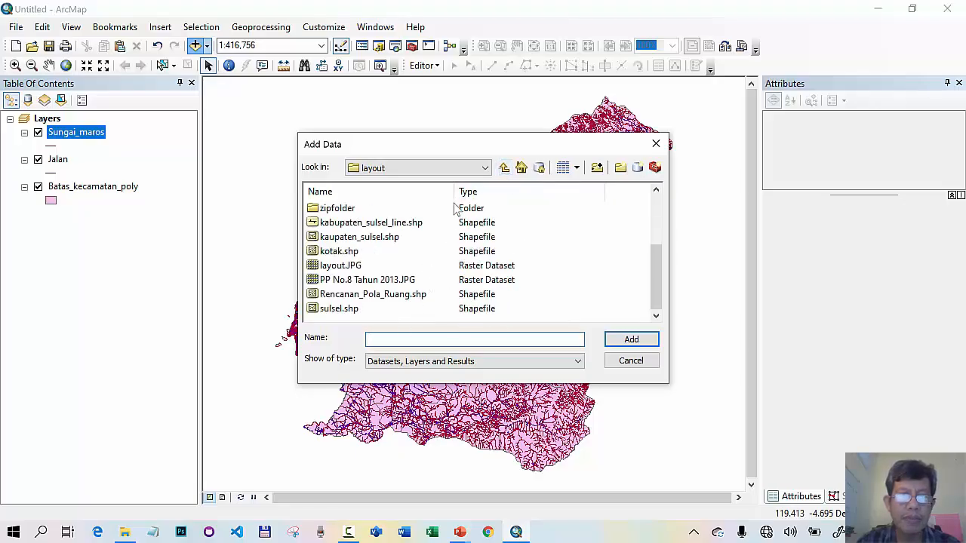
scroll(417, 253, "up", 2)
double_click(357, 239)
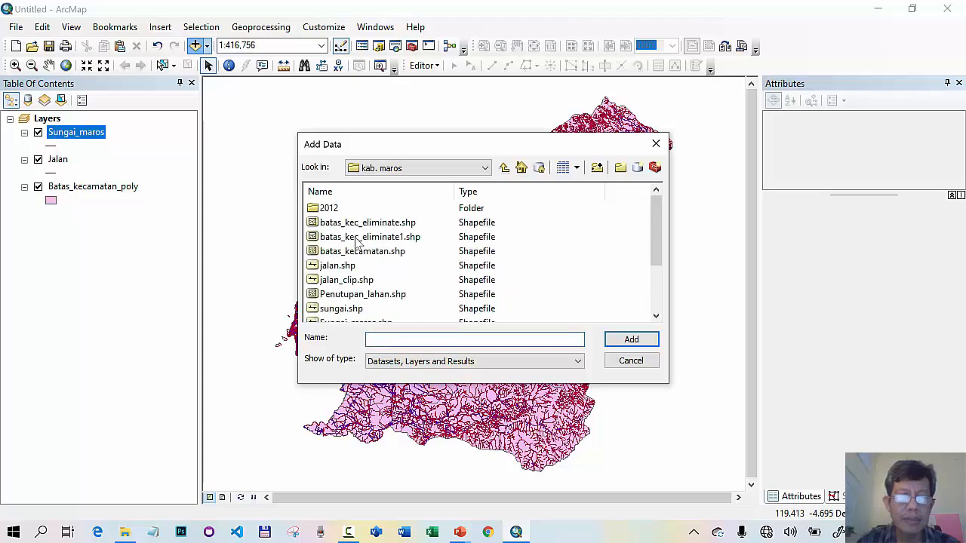
left_click(399, 295)
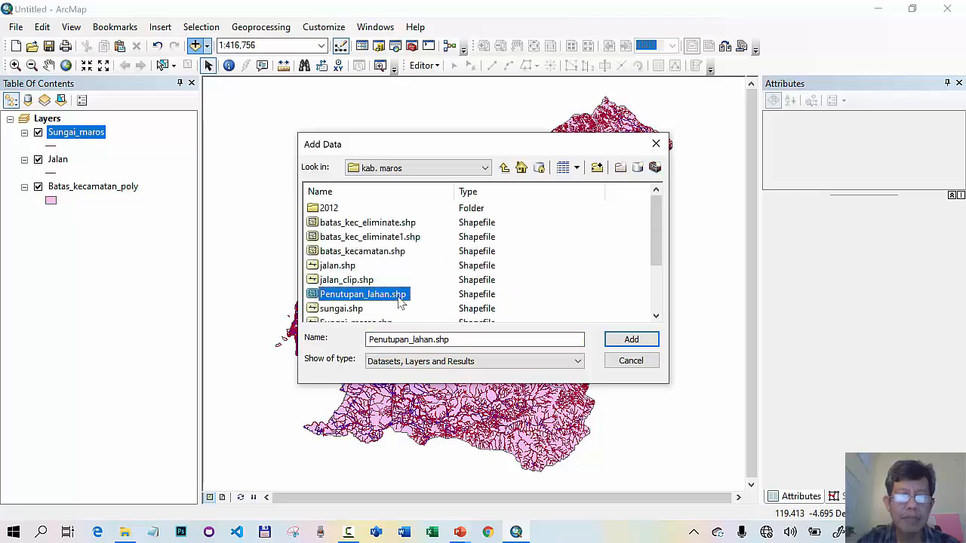
left_click(645, 341)
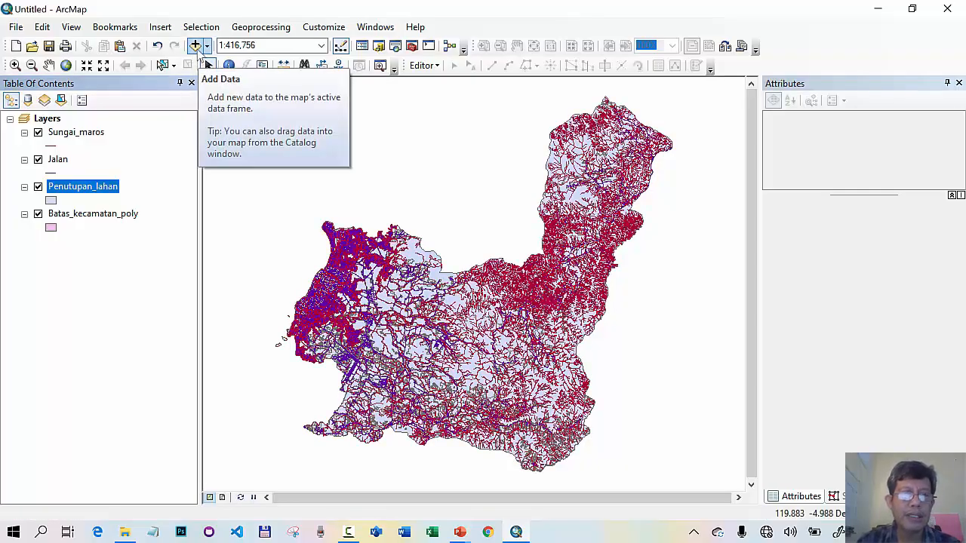
Add the administrative boundary line shapefile Batas Administrasi Line.shp from the bahan folder inside layout to the map
left_click(195, 46)
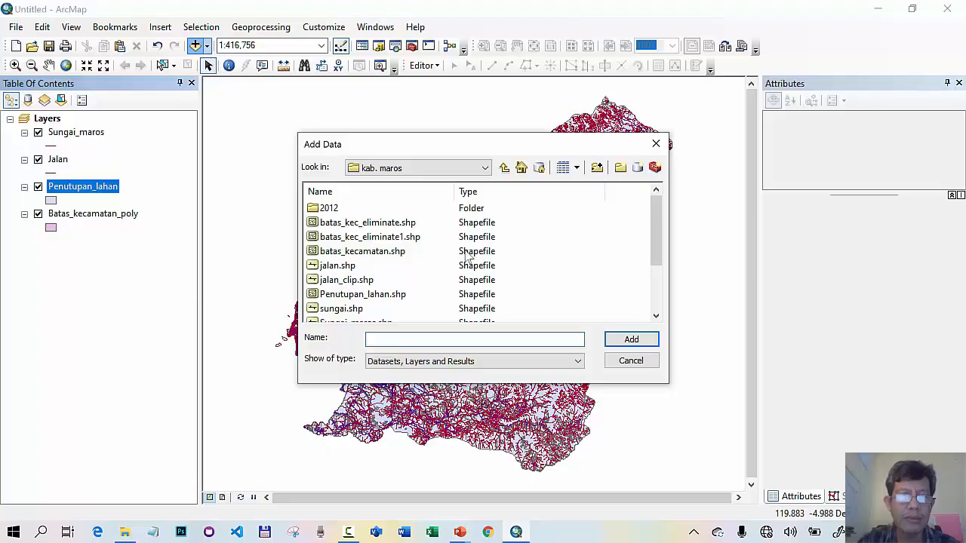
scroll(467, 241, "down", 1)
scroll(467, 242, "up", 1)
scroll(467, 242, "down", 1)
scroll(466, 241, "down", 1)
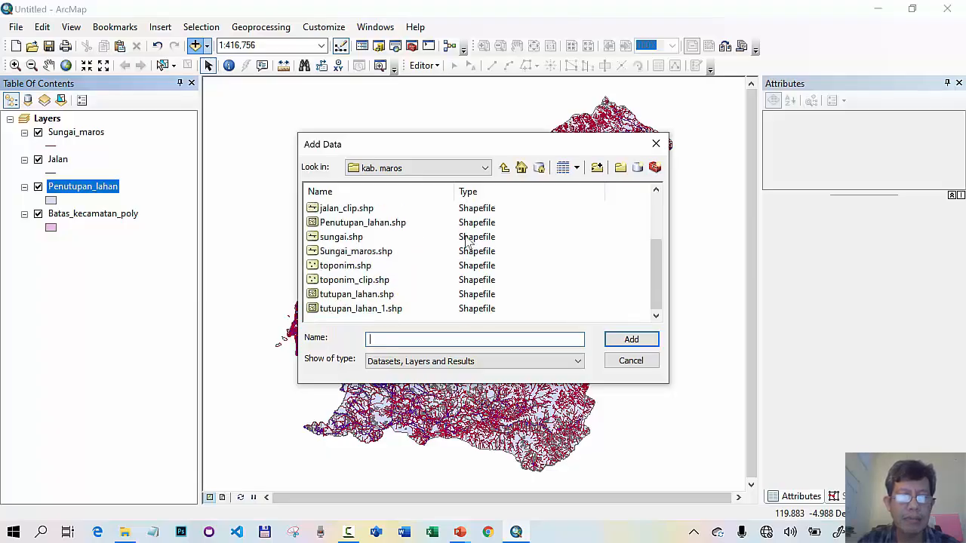
left_click(504, 168)
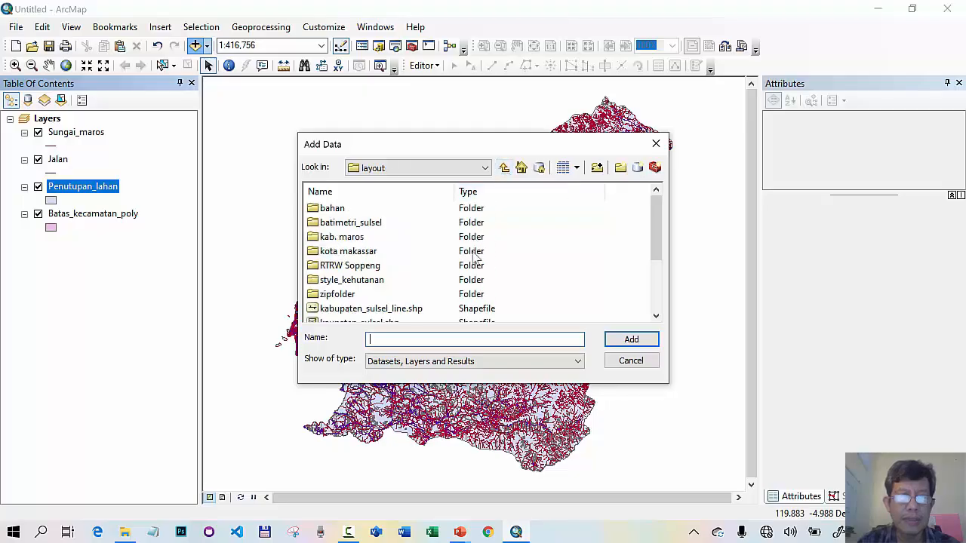
scroll(477, 257, "down", 1)
scroll(483, 254, "down", 1)
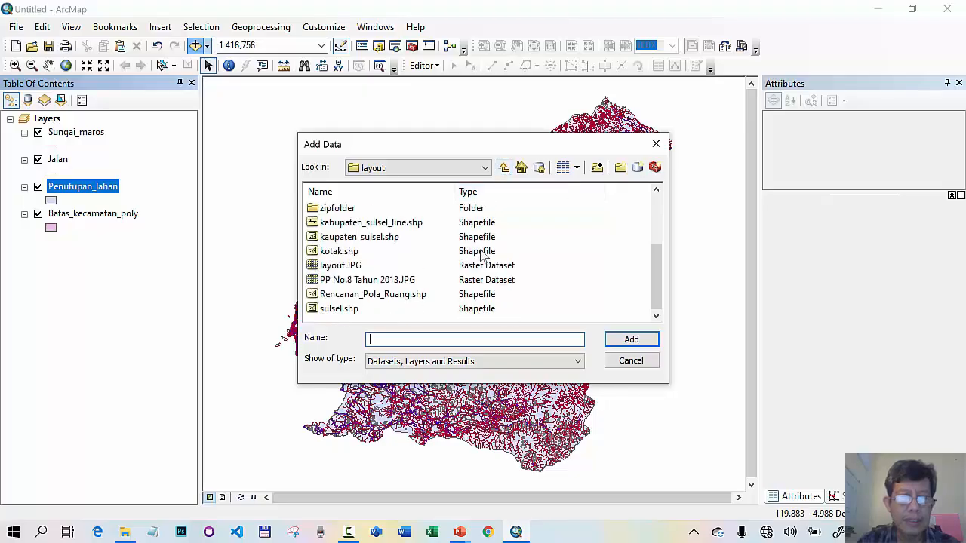
scroll(480, 255, "up", 2)
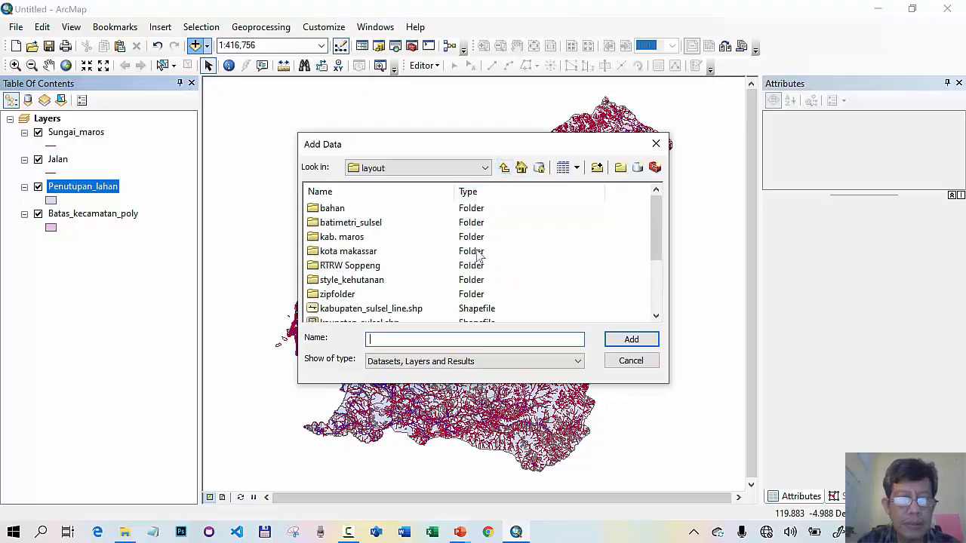
double_click(342, 237)
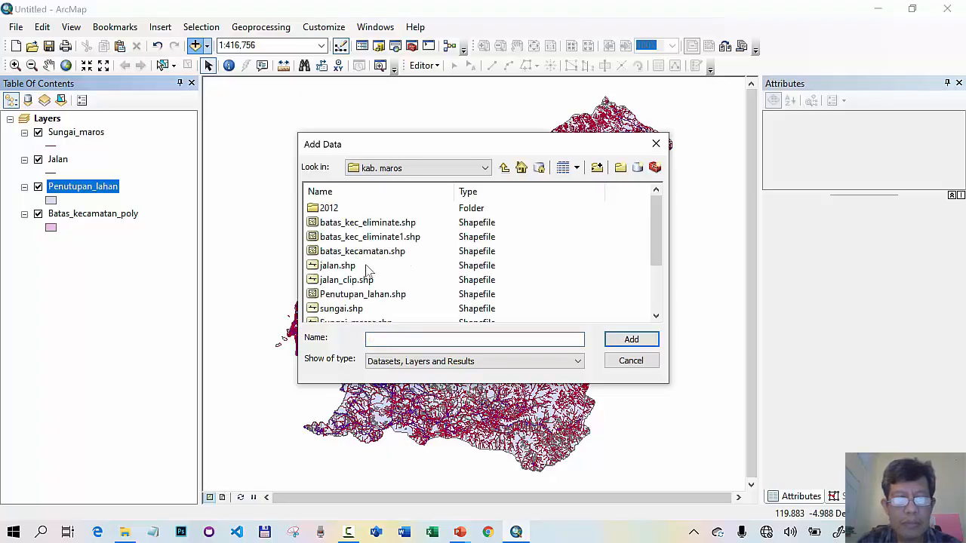
scroll(394, 260, "down", 2)
scroll(395, 260, "up", 3)
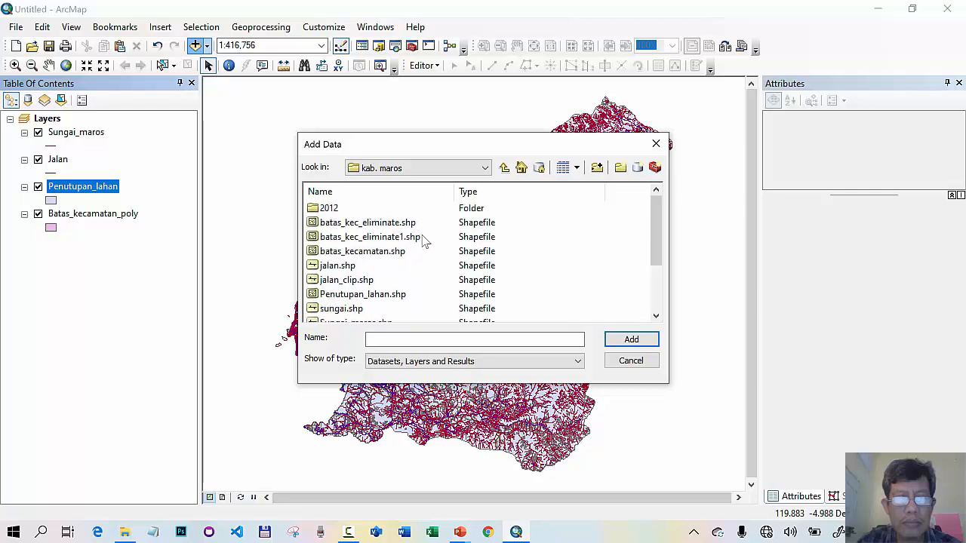
left_click(504, 167)
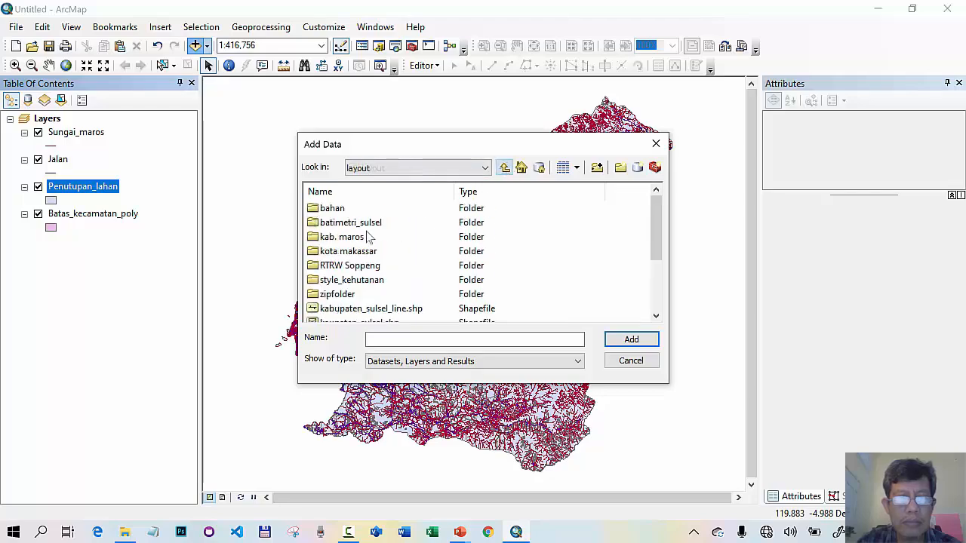
double_click(334, 210)
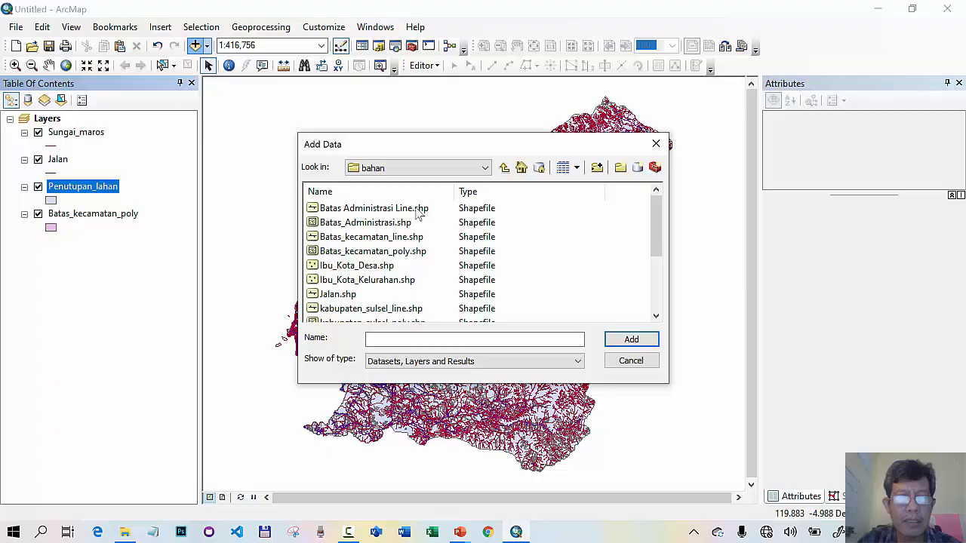
left_click(420, 209)
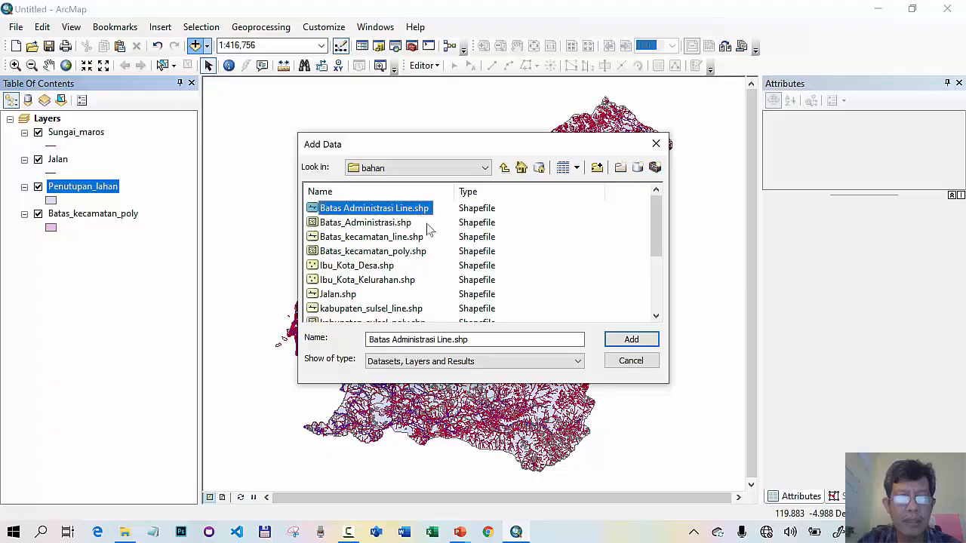
left_click(620, 342)
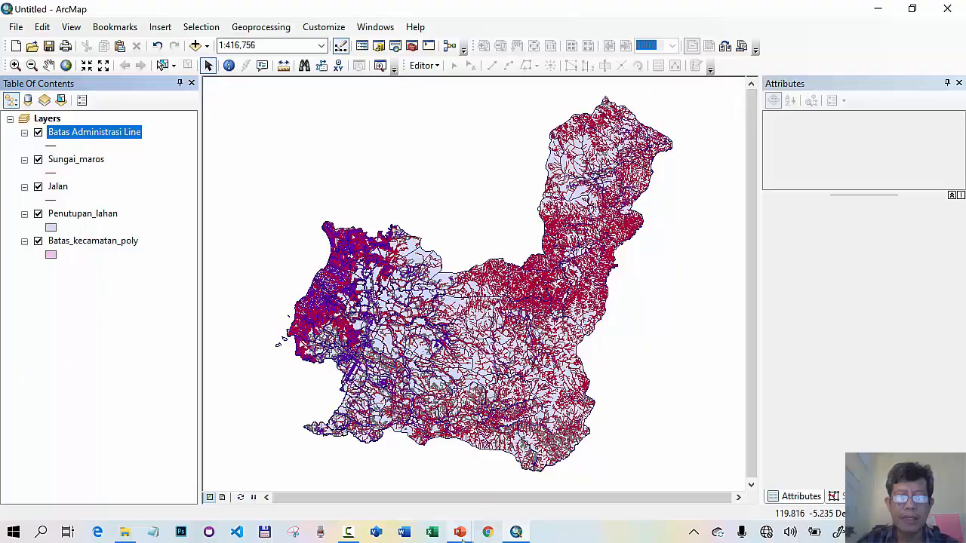
Switch to the layout presentation in PowerPoint, review the Diagram Lokasi requirement on the Langkah-langkahnya slide, and return to ArcMap
mouse_move(461, 535)
left_click(612, 488)
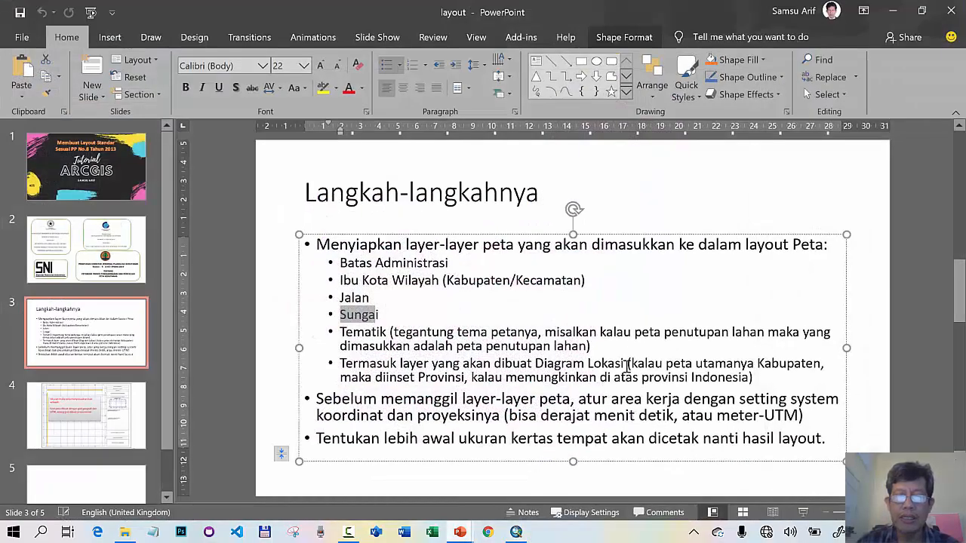
left_click_drag(627, 365, 556, 369)
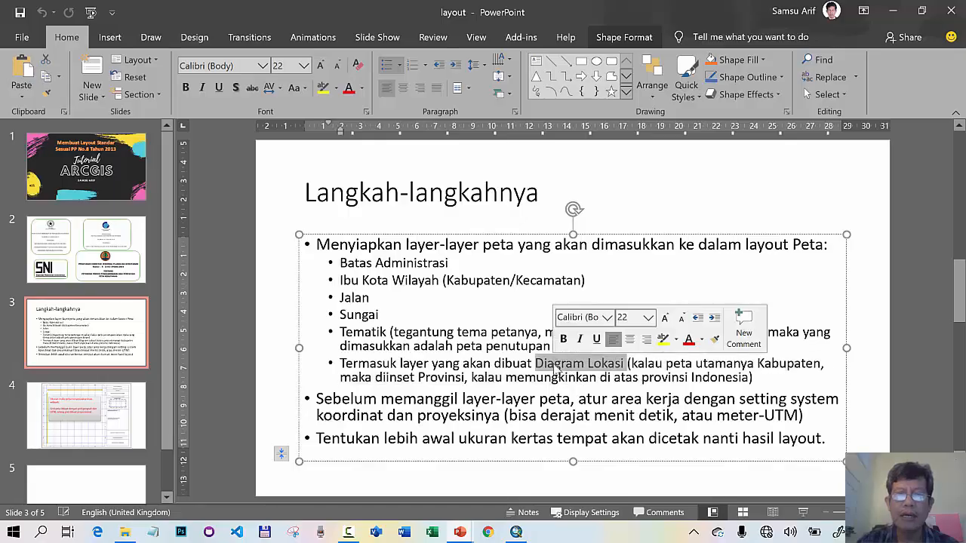
left_click(893, 11)
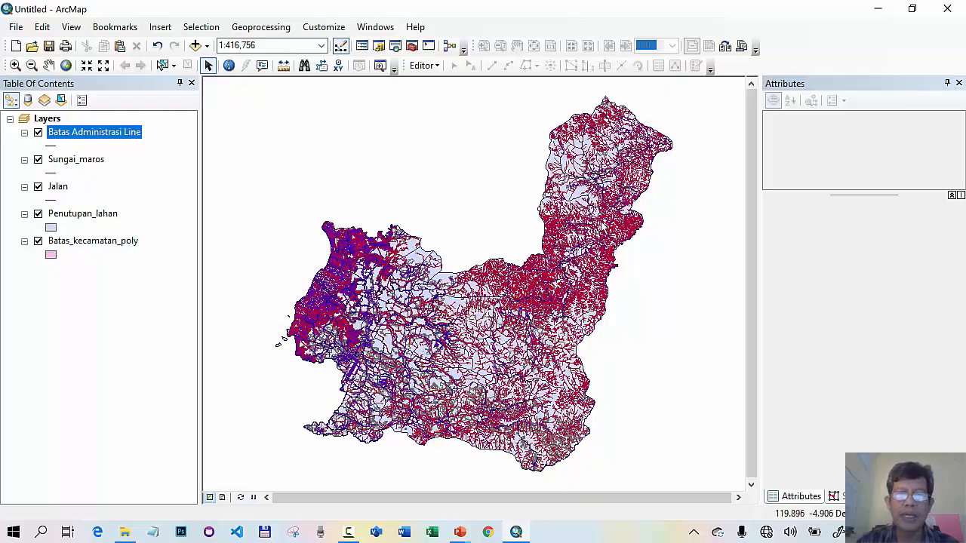
Insert a new data frame into the map document and activate it
left_click(47, 120)
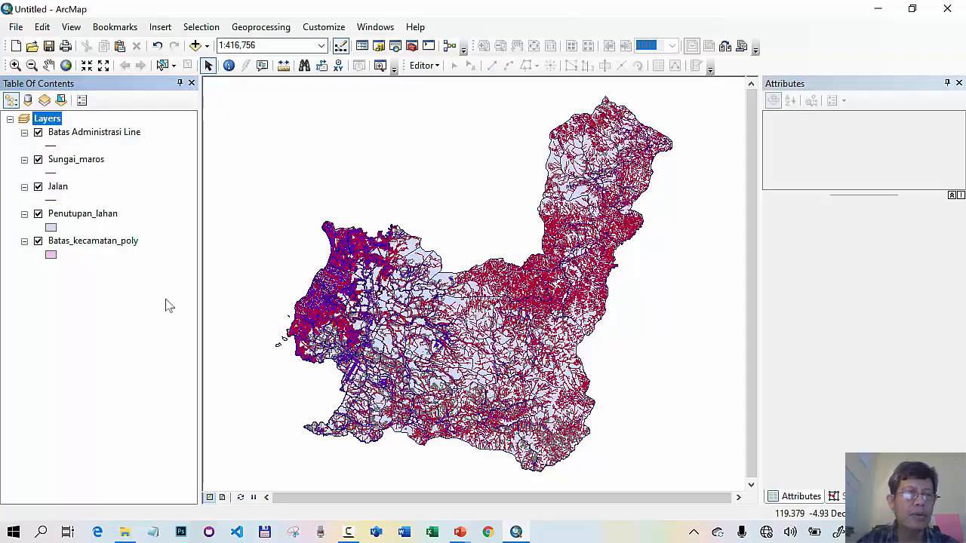
left_click(160, 26)
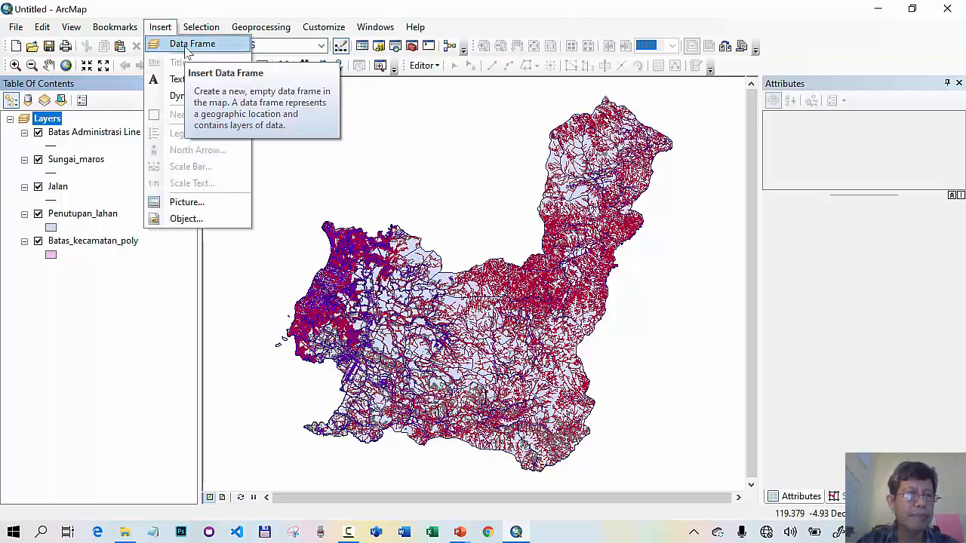
left_click(187, 50)
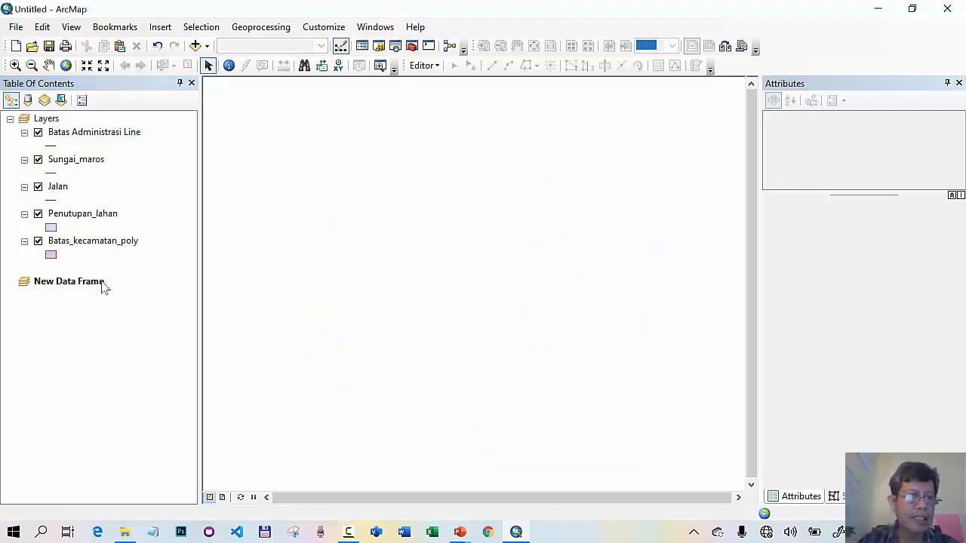
left_click(102, 283)
right_click(103, 287)
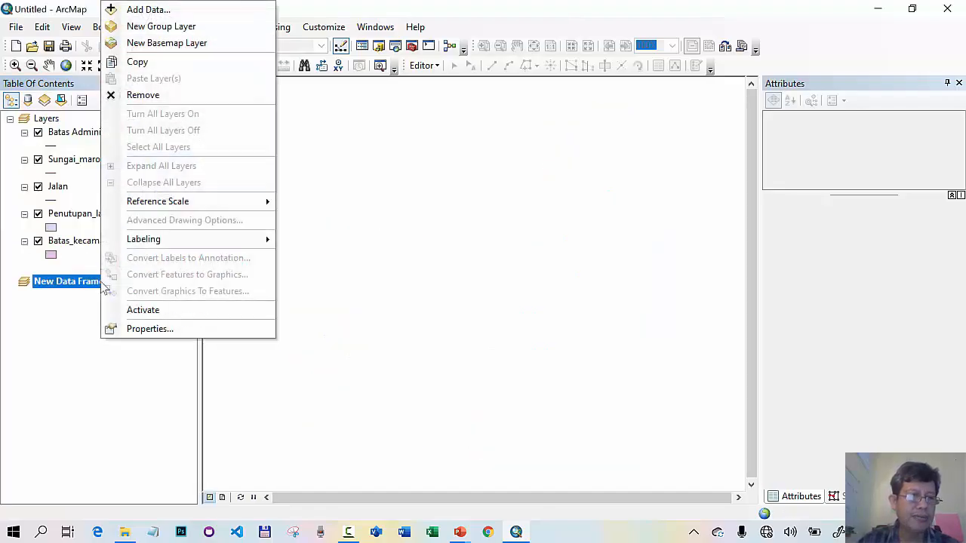
left_click(140, 312)
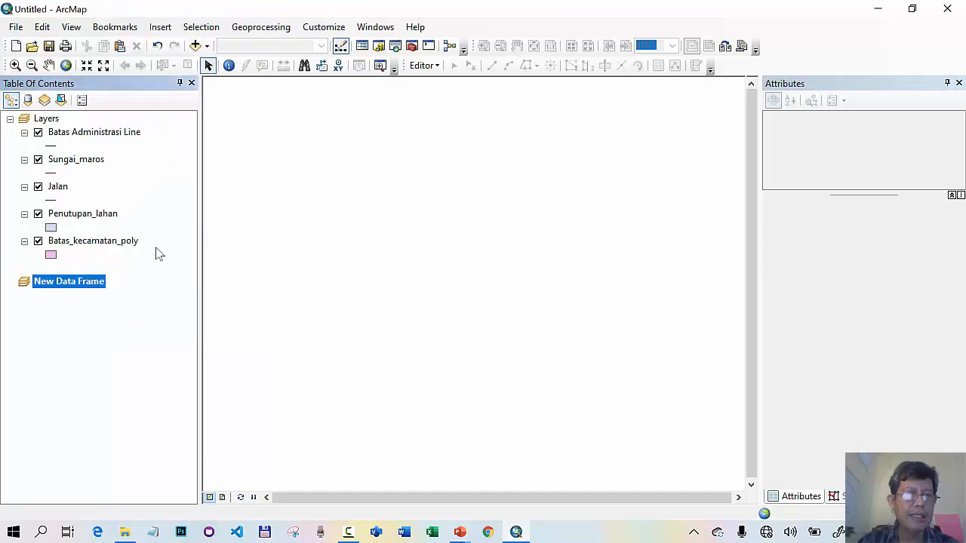
Add the province regency polygon shapefile kabupaten_sulsel_poly.shp from the bahan folder to the new data frame
left_click(194, 45)
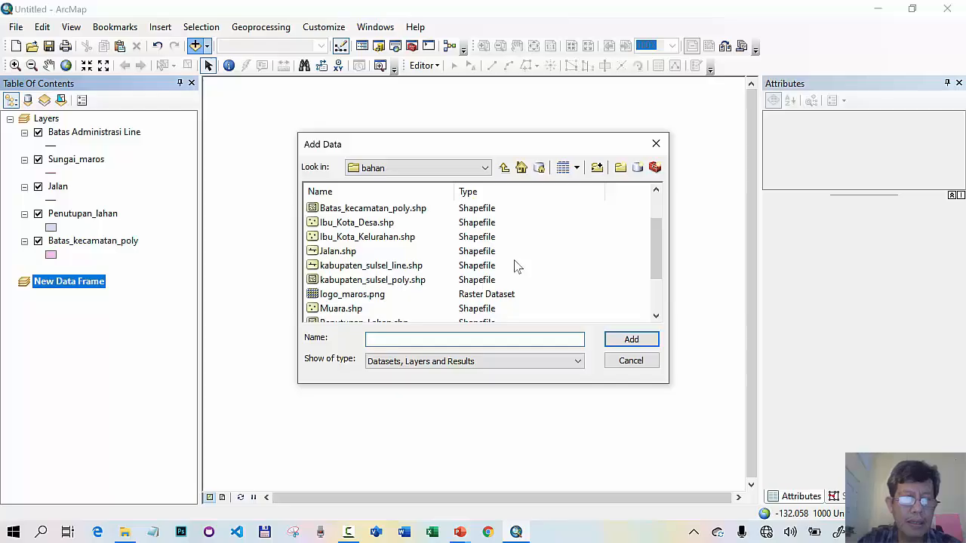
left_click(403, 285)
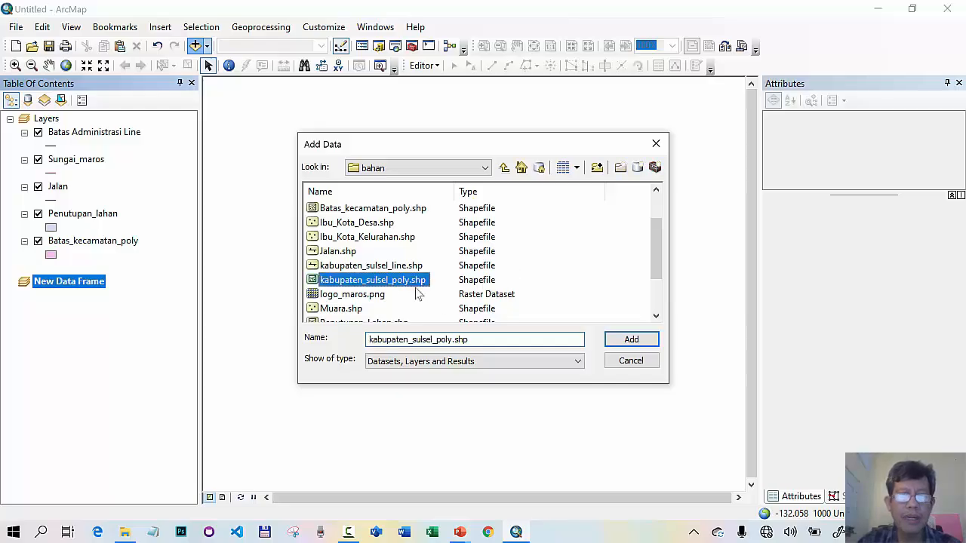
left_click(631, 338)
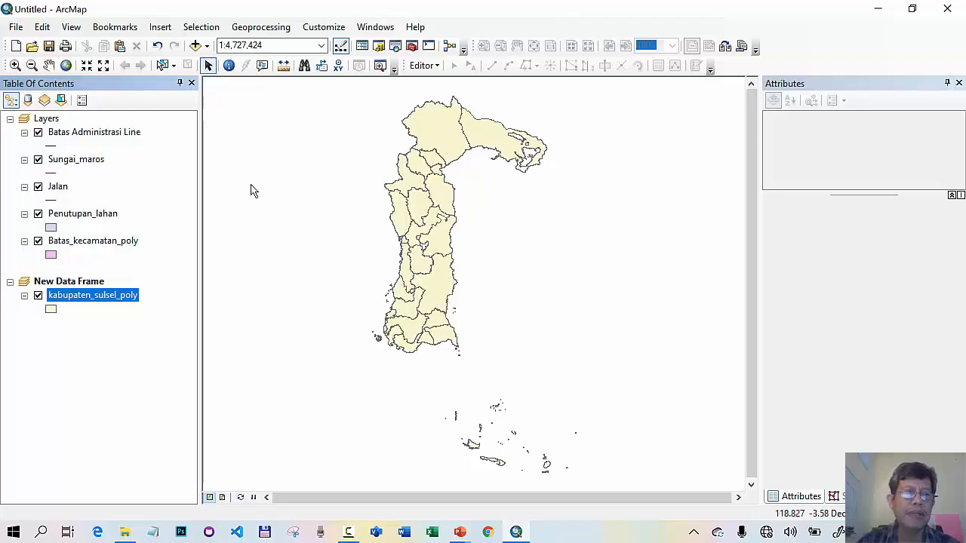
Make the main Layers data frame active again and switch to the Pan tool
left_click(47, 119)
right_click(51, 123)
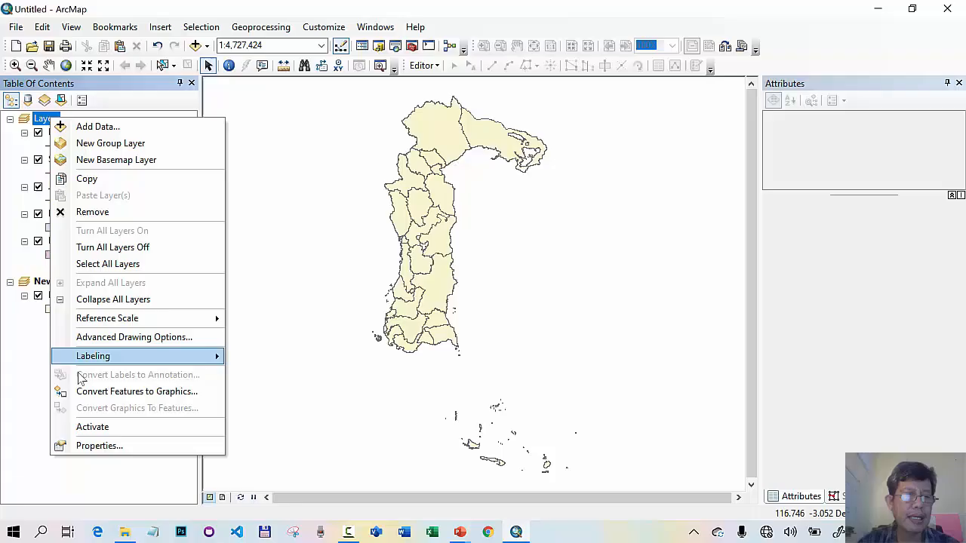
left_click(96, 426)
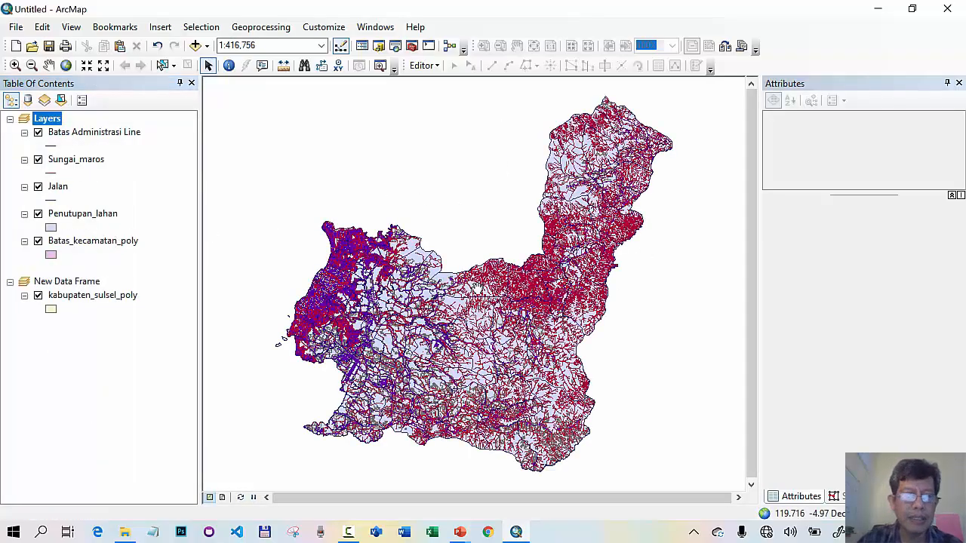
left_click(49, 66)
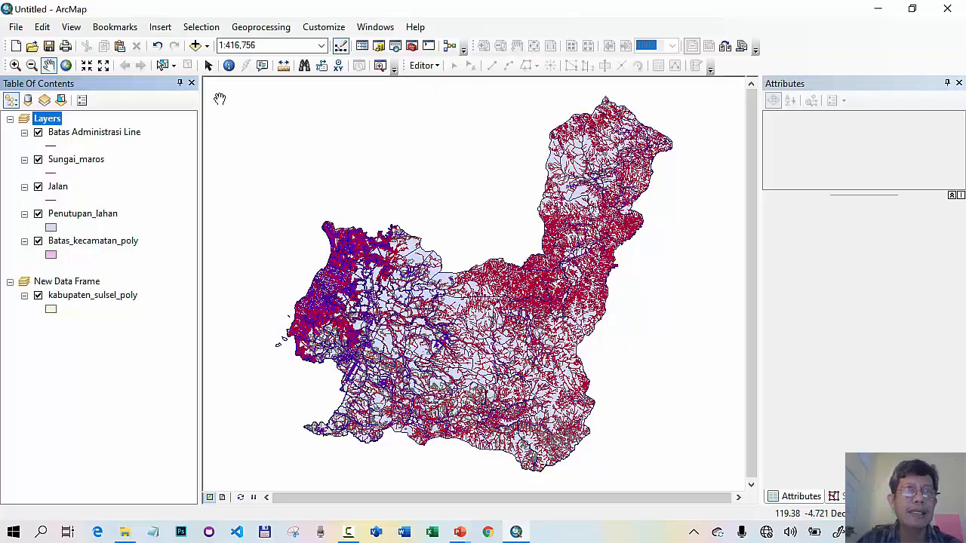
Open the page and print setup and look through the paper sizes available for the EPSON L3110 Series printer
left_click(17, 28)
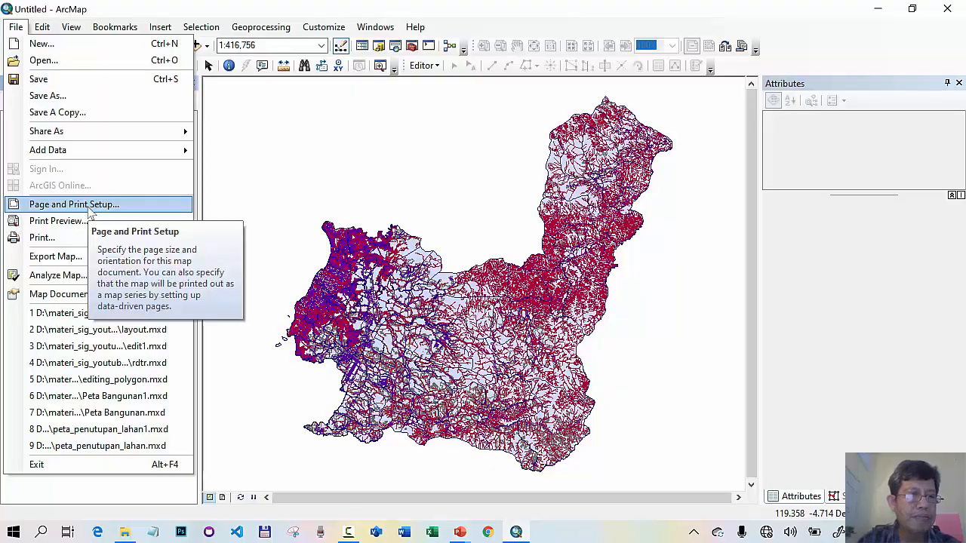
left_click(74, 205)
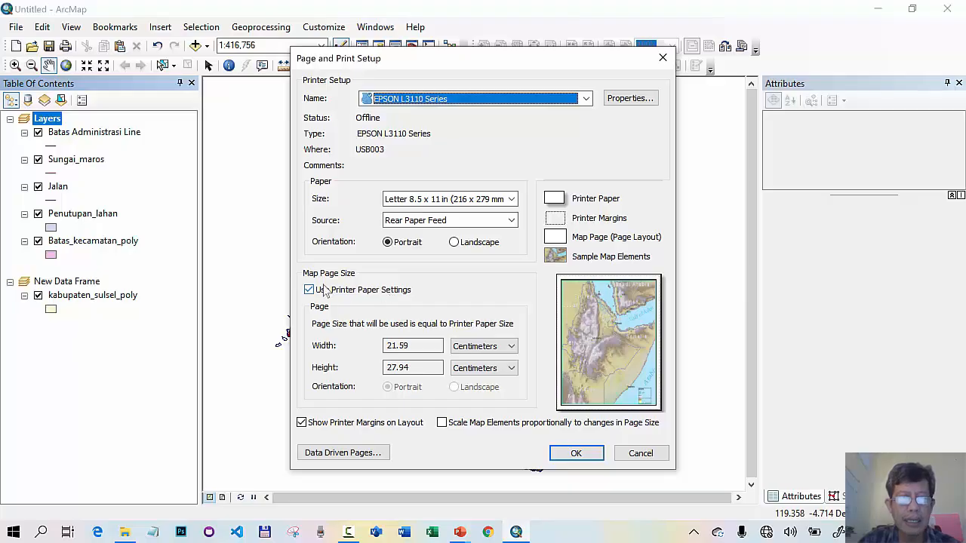
left_click(511, 200)
scroll(513, 249, "down", 2)
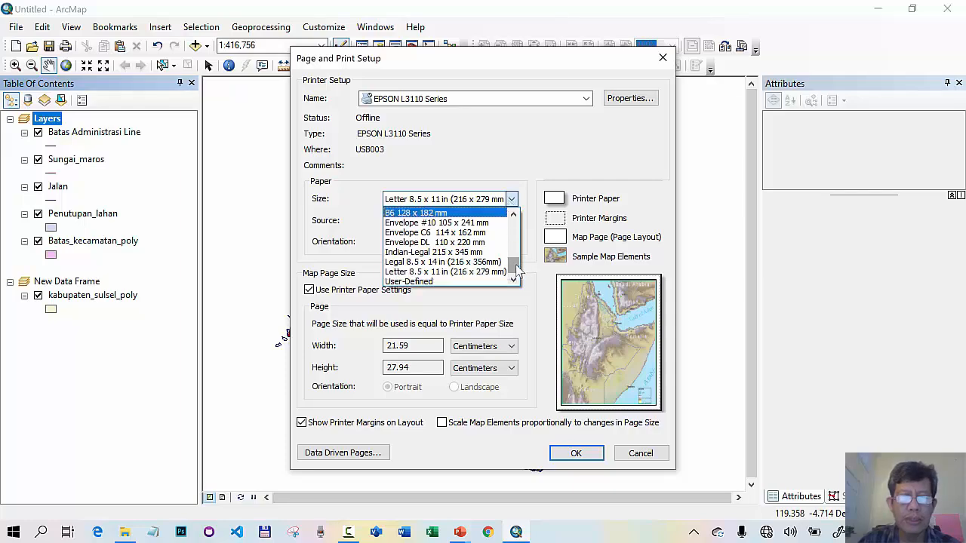
left_click_drag(518, 269, 495, 234)
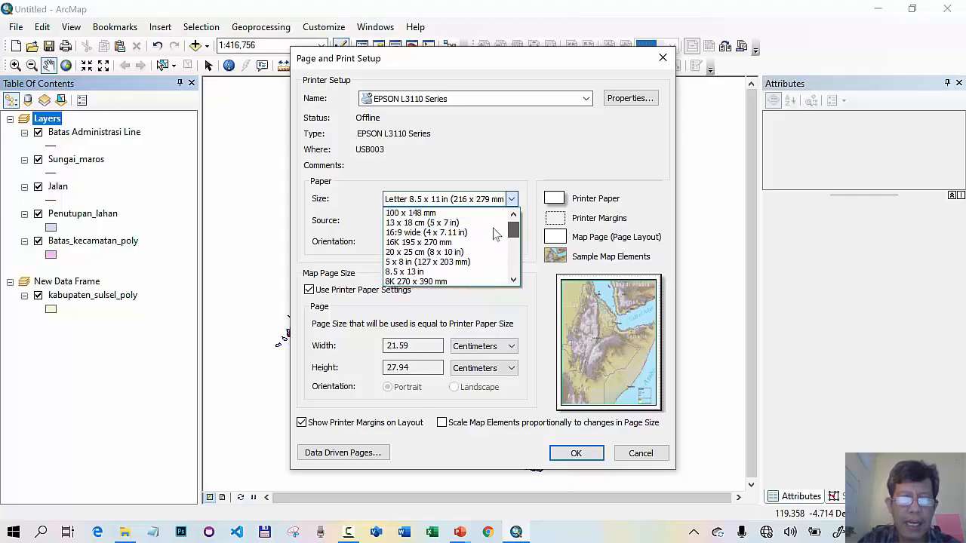
scroll(513, 238, "up", 1)
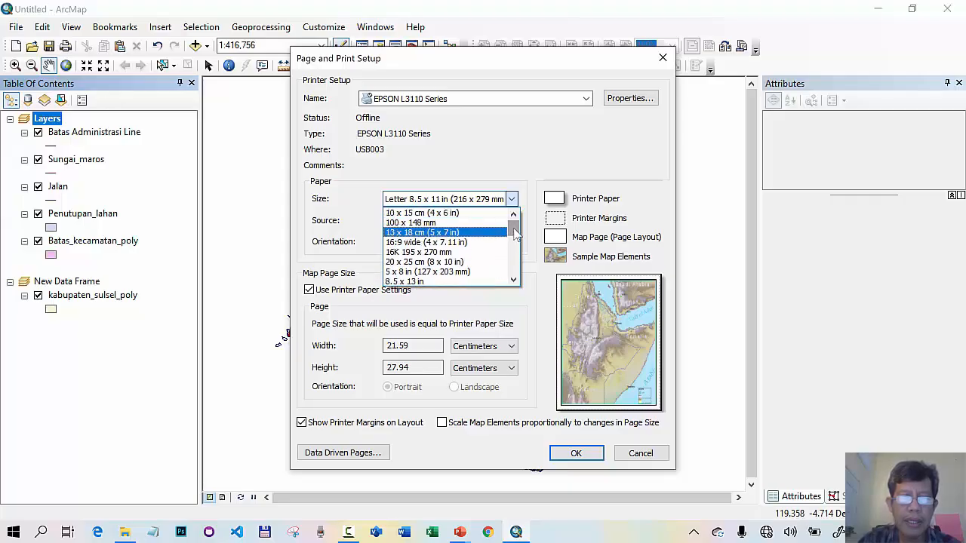
scroll(513, 238, "down", 1)
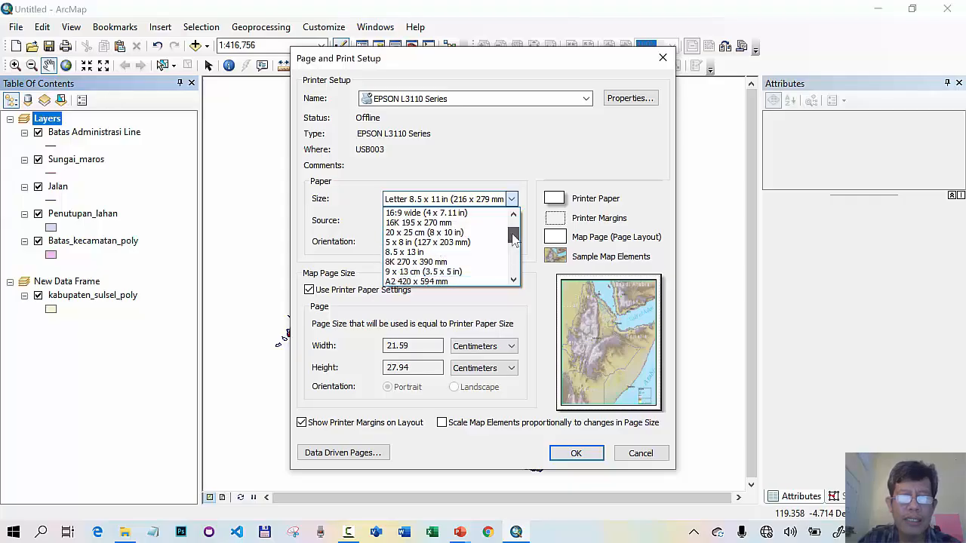
left_click_drag(513, 238, 513, 268)
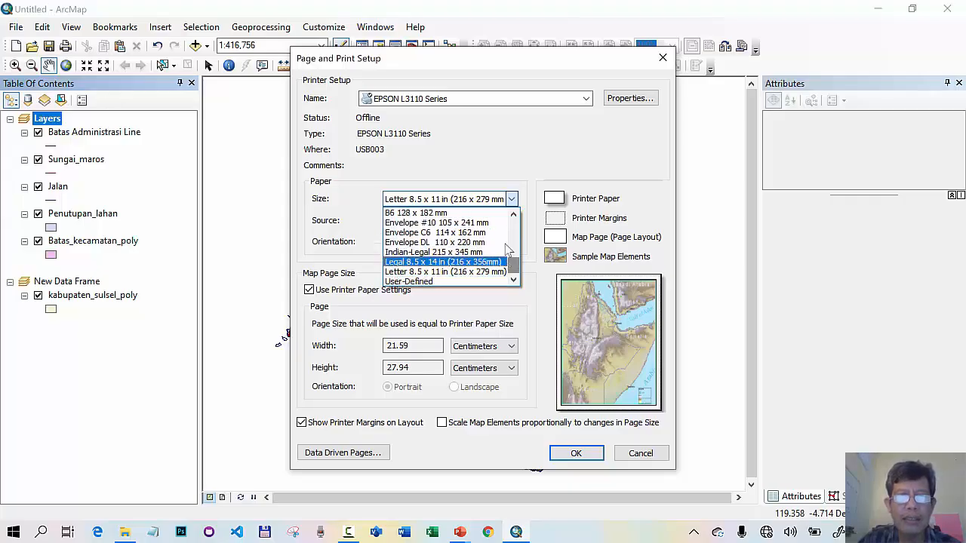
left_click(589, 102)
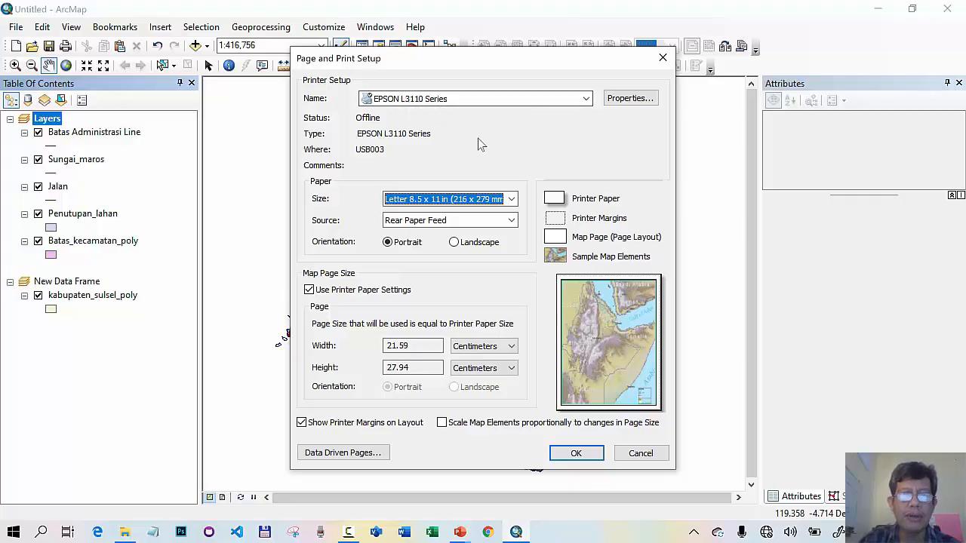
left_click(512, 199)
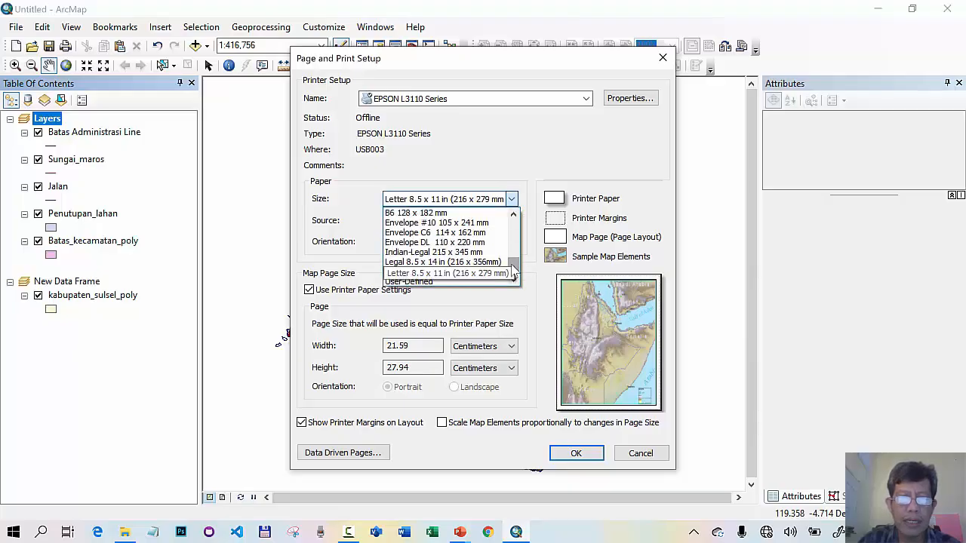
mouse_move(513, 261)
left_mouse_down()
mouse_move(508, 230)
mouse_move(499, 252)
mouse_move(512, 228)
mouse_move(514, 266)
left_mouse_up()
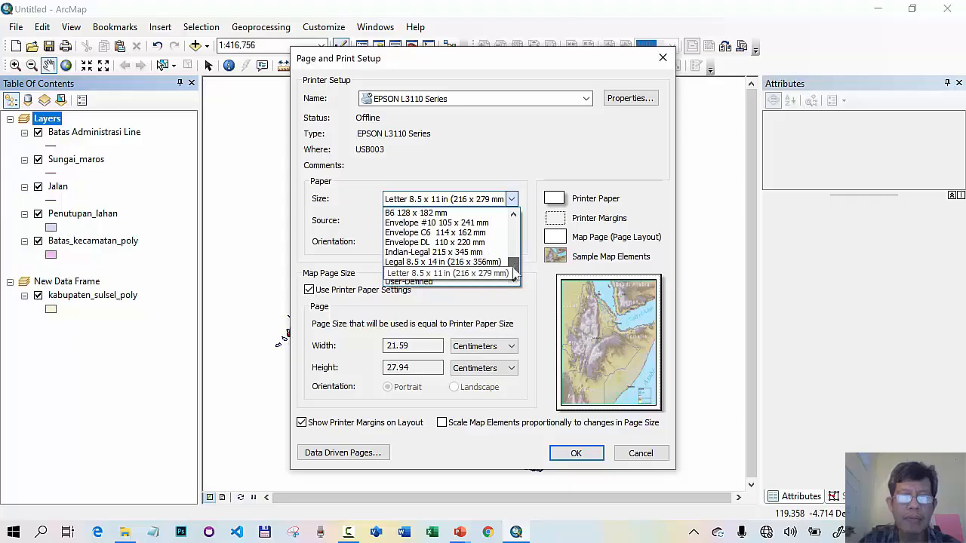
left_click(567, 139)
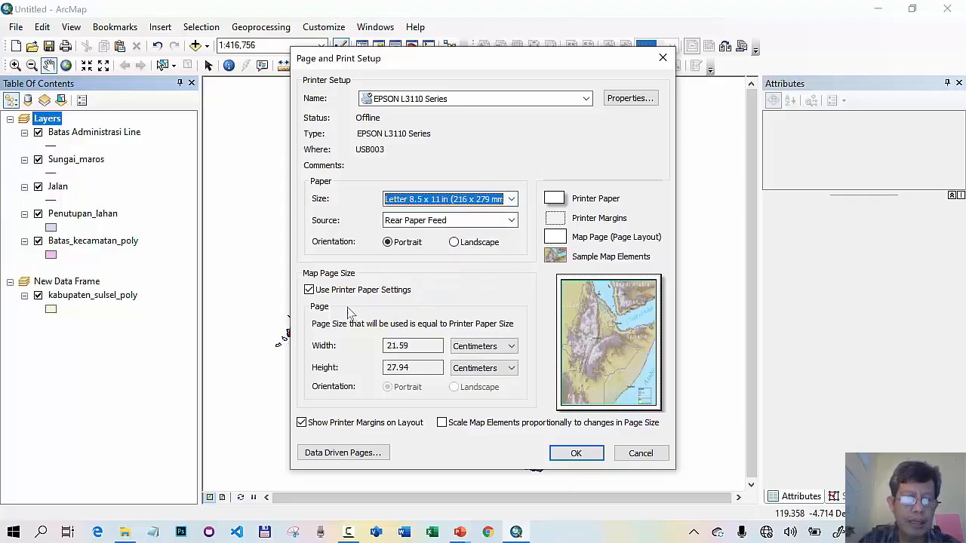
Stop using the printer paper settings, set the map page to standard size A0, and make both paper and page landscape
left_click(309, 290)
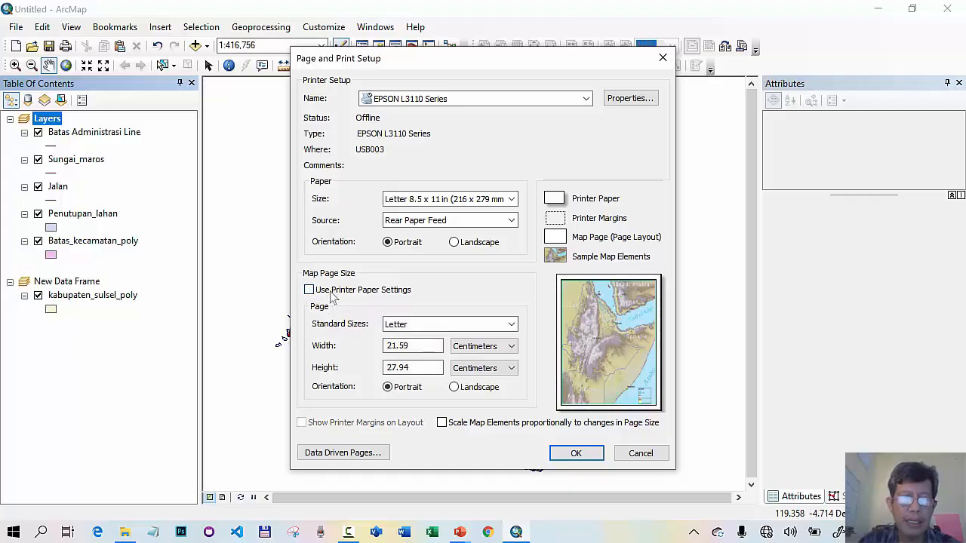
left_click(502, 324)
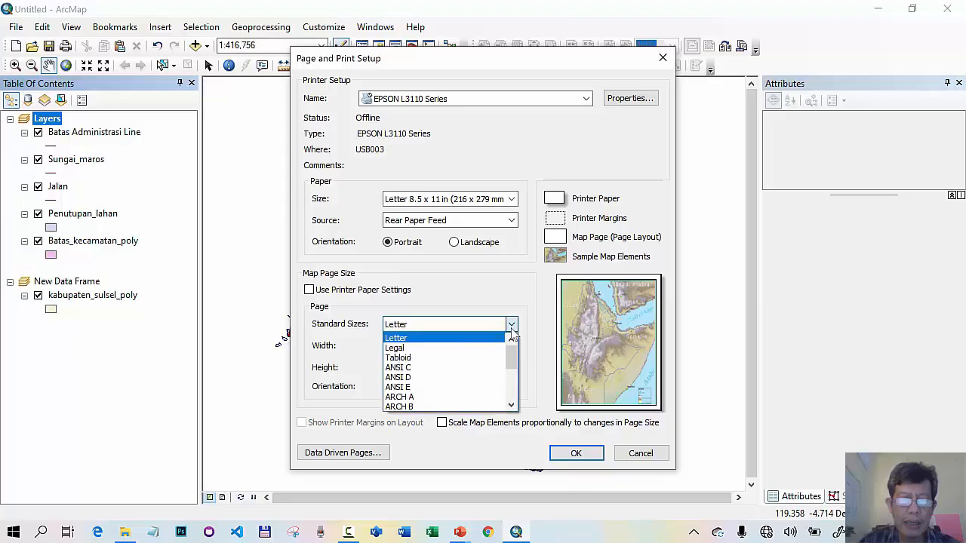
left_click_drag(513, 362, 512, 402)
left_click(420, 398)
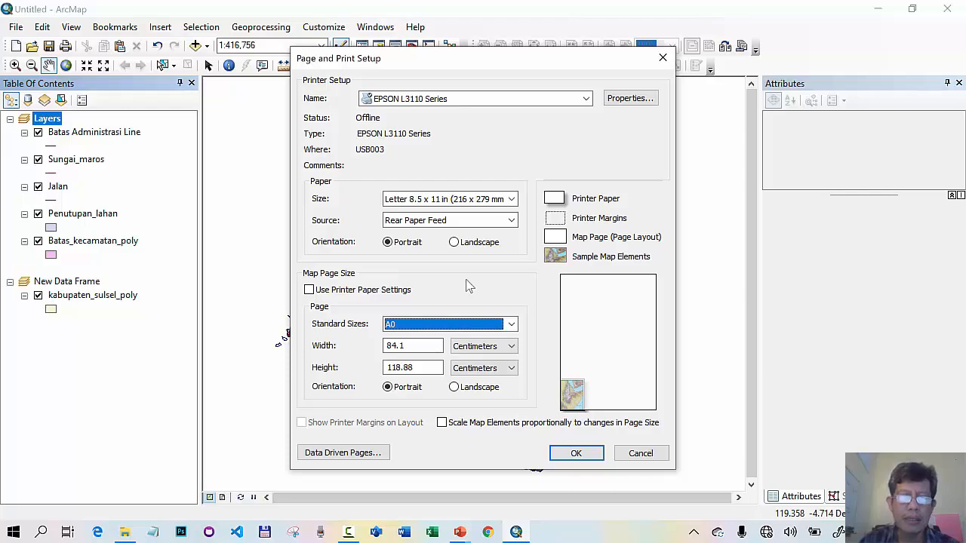
left_click(454, 243)
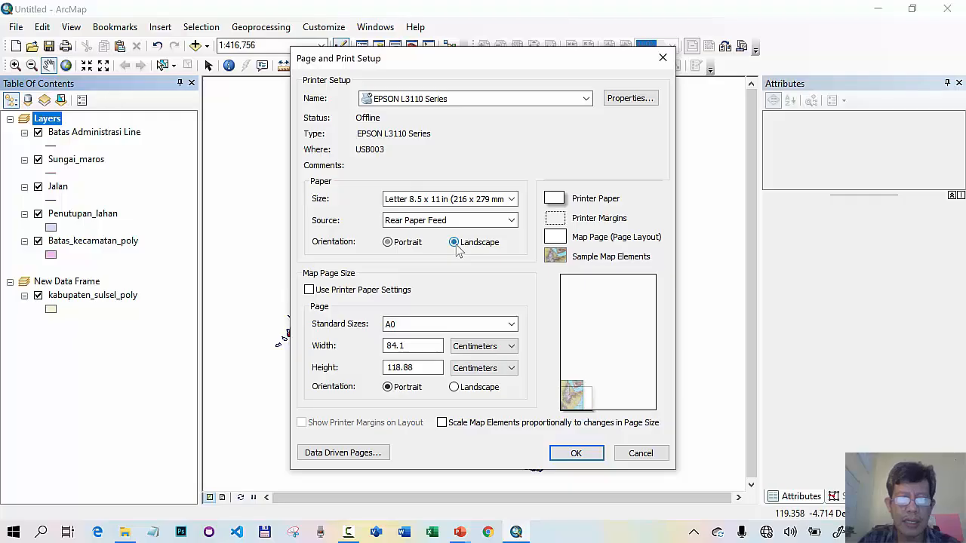
left_click(454, 387)
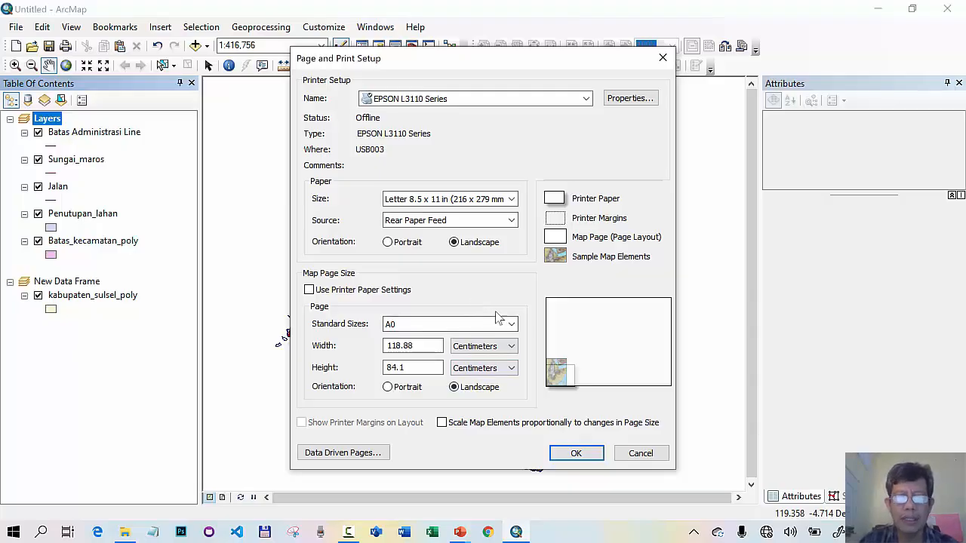
left_click(577, 453)
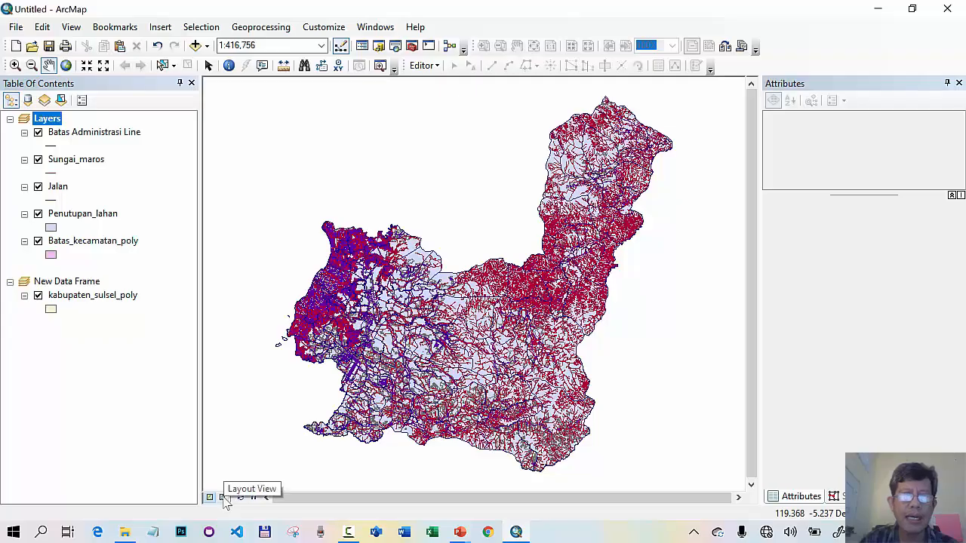
Switch to Layout View and enlarge the main Layers data frame to about 92 cm wide and 81 cm high
left_click(223, 498)
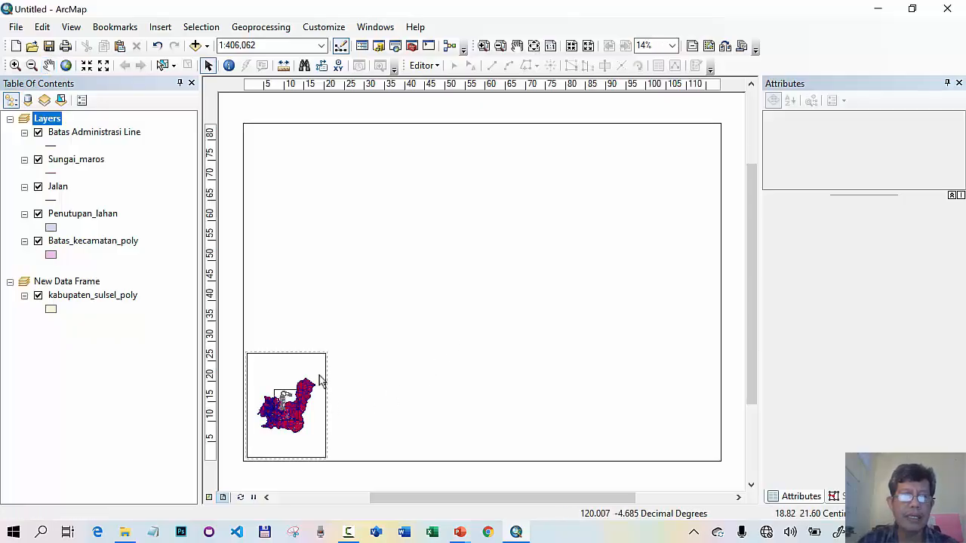
left_click(324, 404)
mouse_move(326, 404)
left_mouse_down()
mouse_move(531, 396)
mouse_move(597, 380)
left_mouse_up()
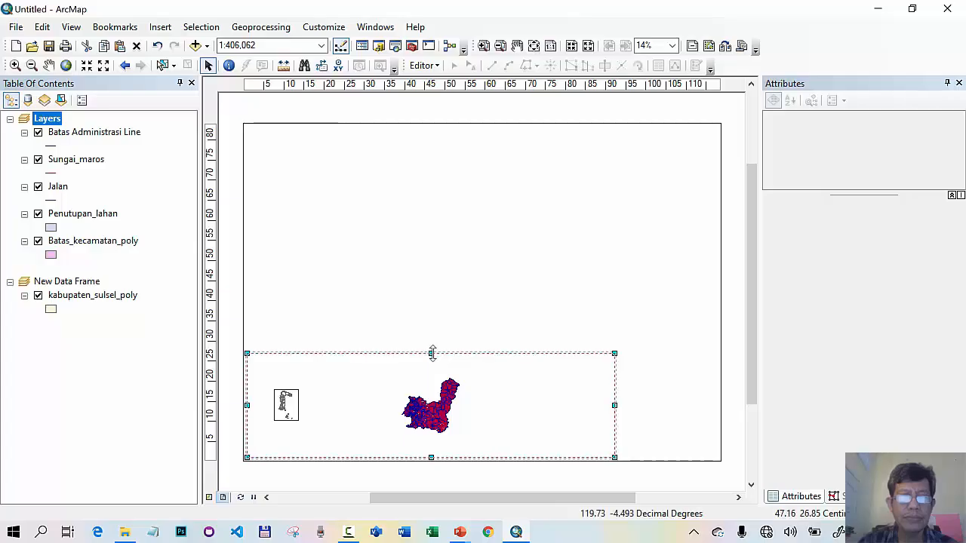
left_click_drag(432, 353, 425, 137)
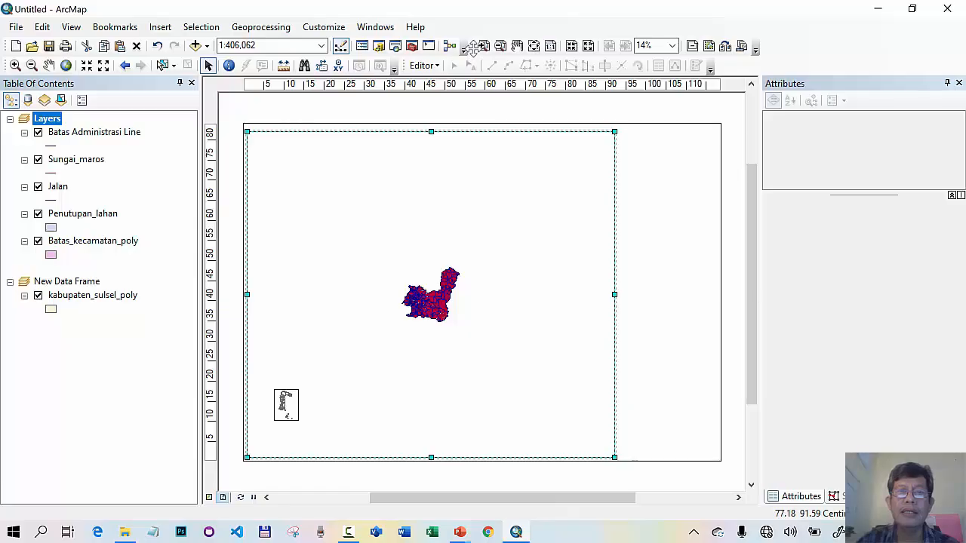
Float and close the Layout toolbar, then show it again and dock it back in its original place
left_click_drag(472, 47, 425, 175)
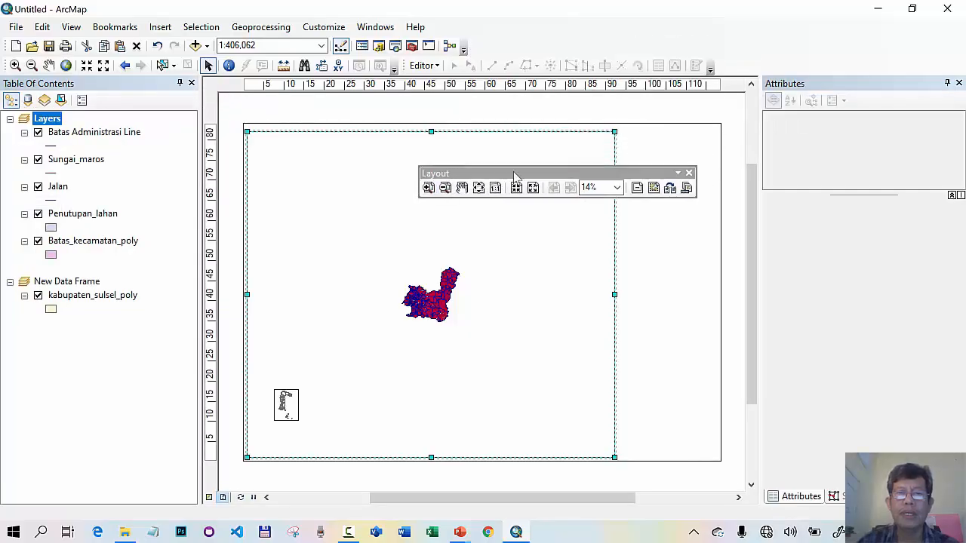
left_click(689, 173)
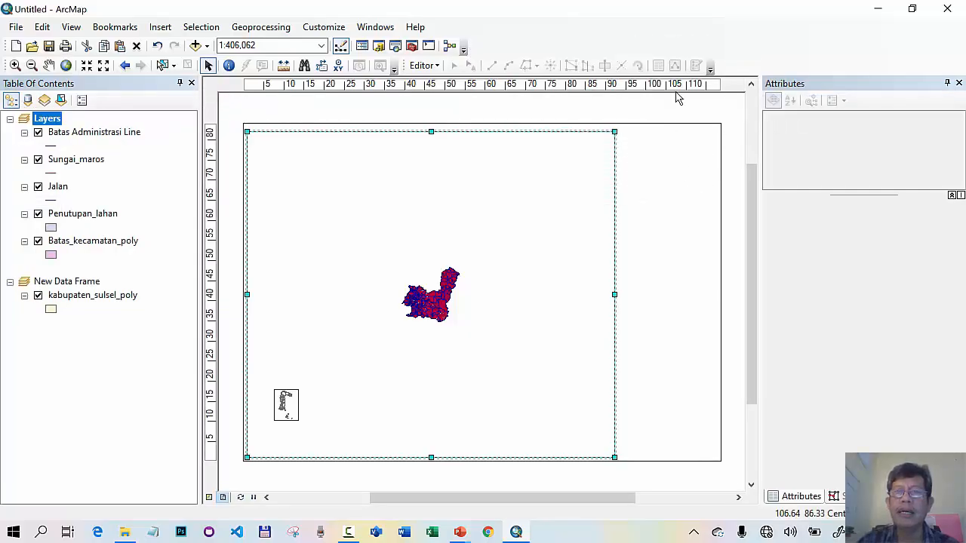
right_click(687, 38)
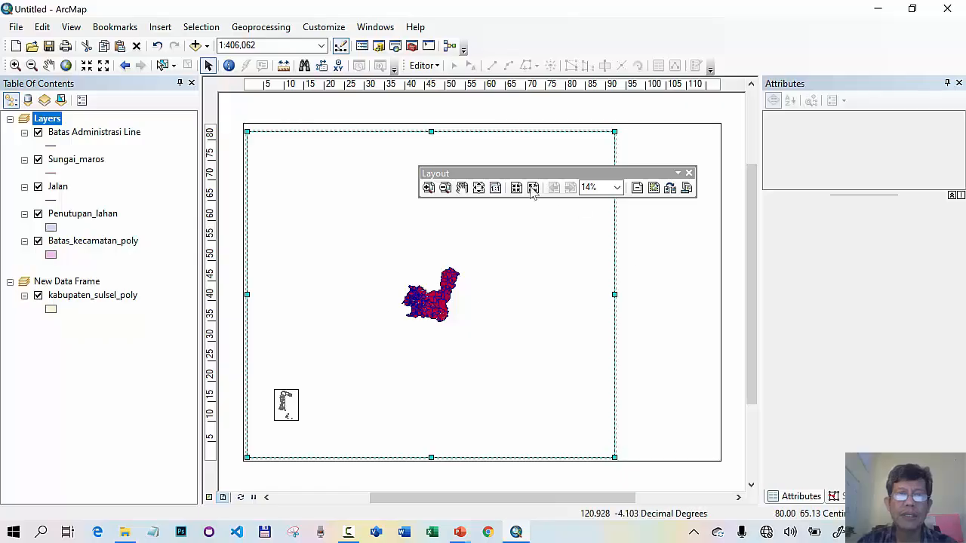
left_click_drag(511, 170, 498, 46)
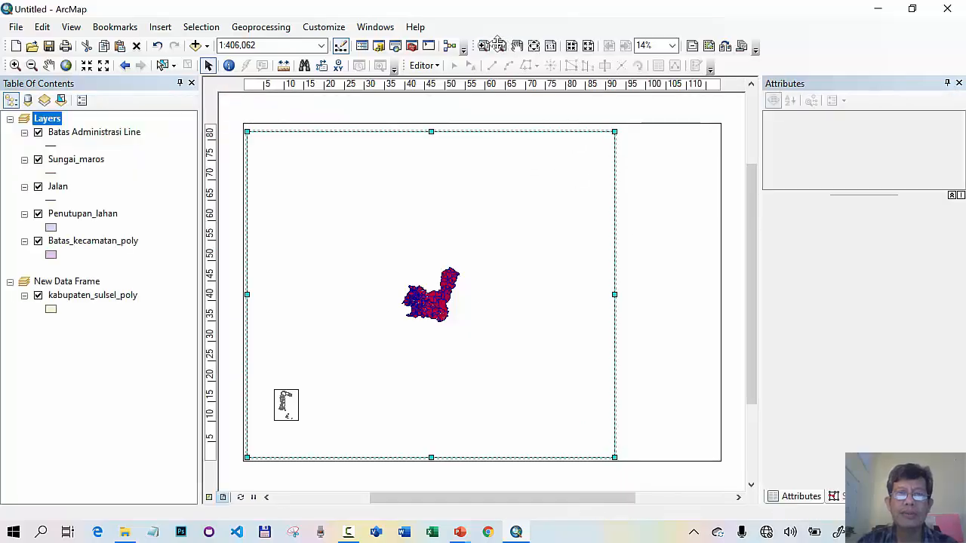
Show the Draw toolbar and dock it below the map layout
right_click(802, 51)
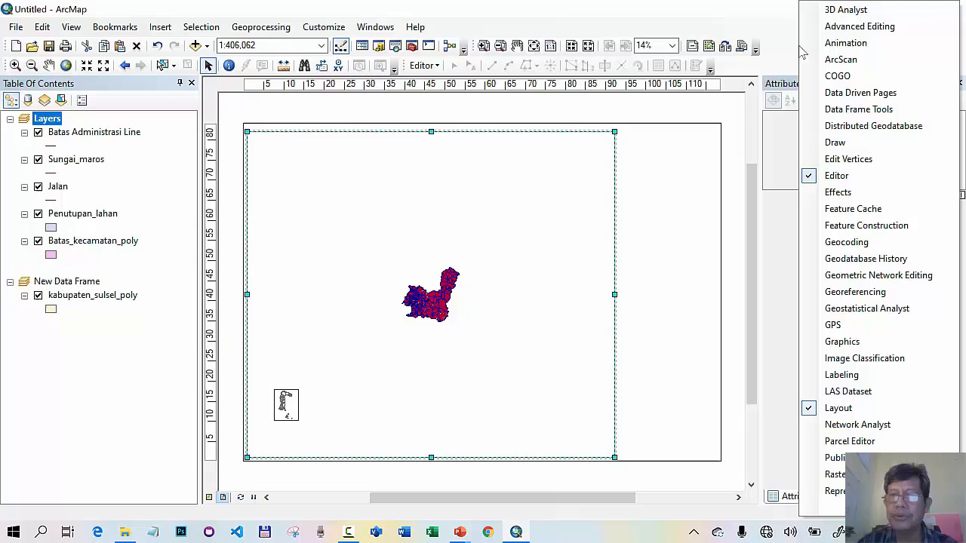
left_click(813, 143)
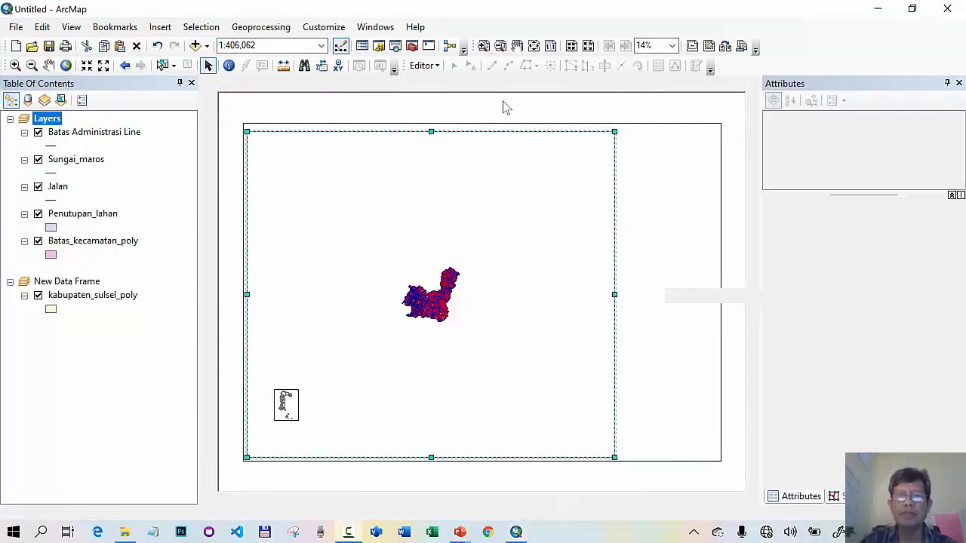
mouse_move(443, 285)
left_mouse_down()
mouse_move(300, 445)
mouse_move(146, 517)
mouse_move(49, 513)
left_mouse_up()
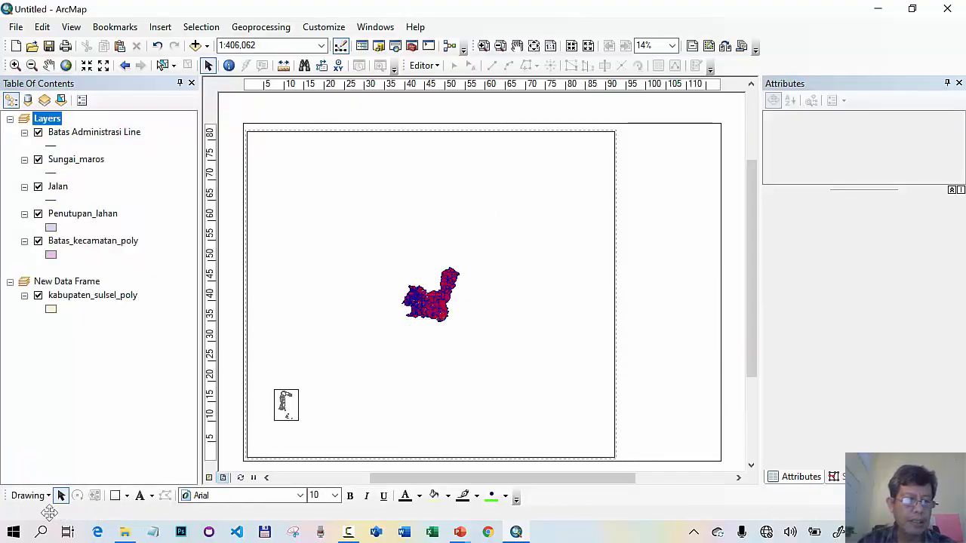
Shrink the main data frame from its lower, left and right edges to about 86 cm wide and 80 cm high
left_click(487, 244)
left_click_drag(431, 456, 433, 453)
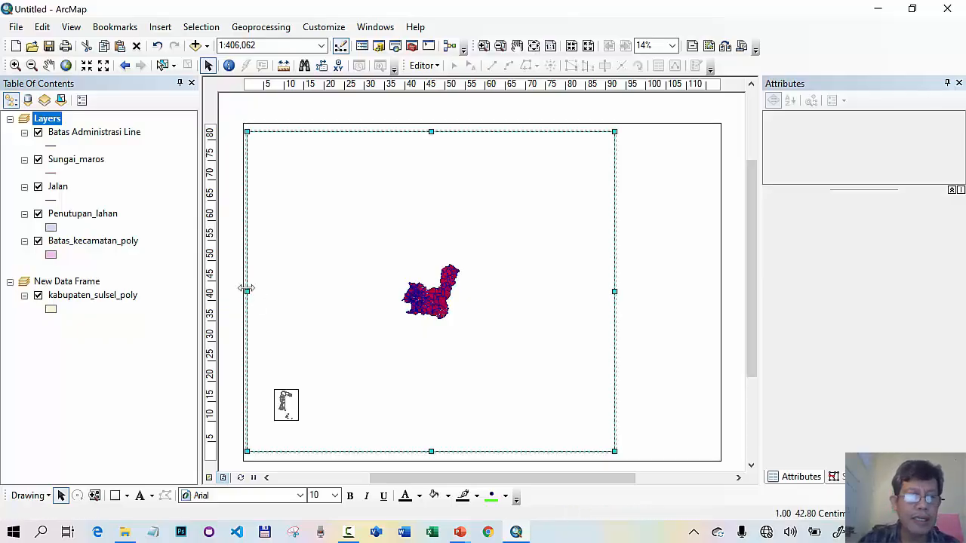
left_click_drag(247, 289, 252, 289)
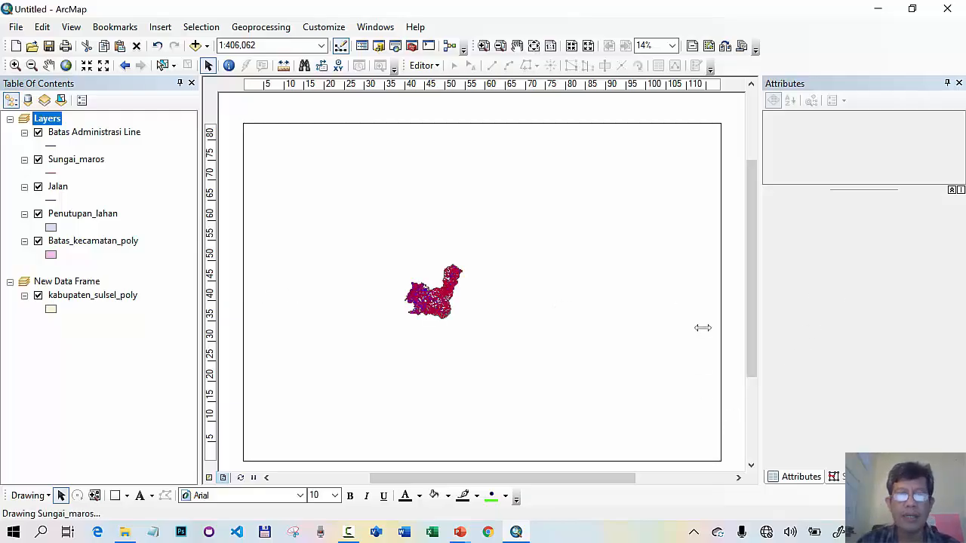
left_click_drag(615, 291, 600, 293)
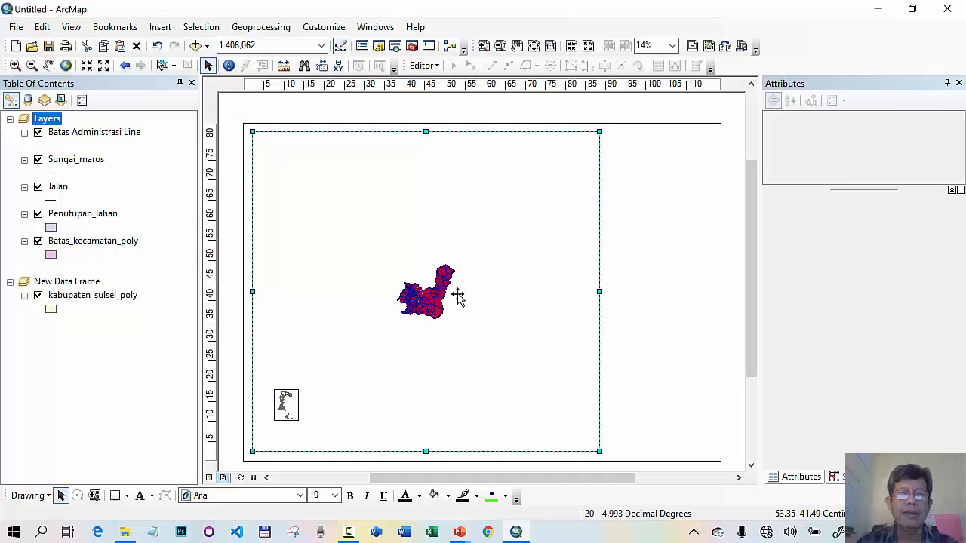
Place a vertical guide at about 4 cm from the page's left edge
left_click(484, 46)
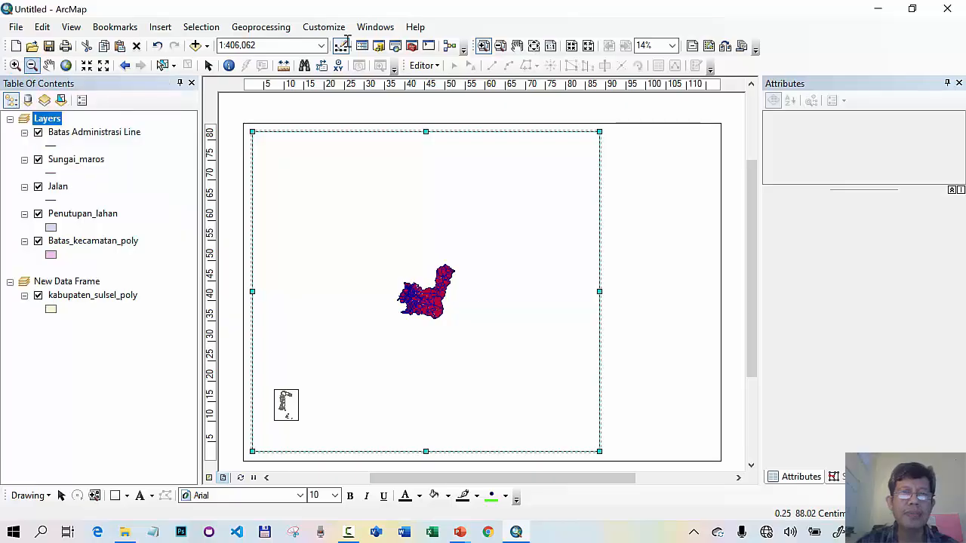
left_click(476, 48)
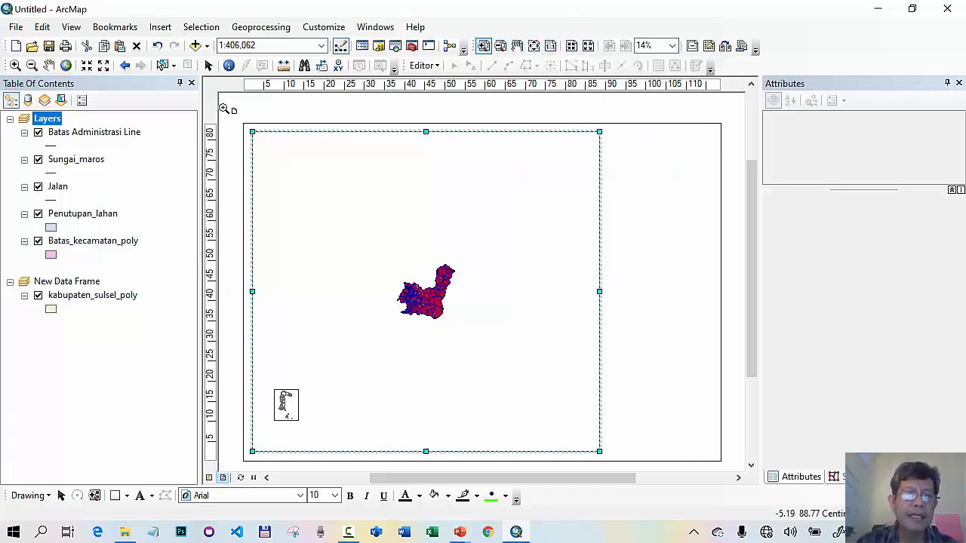
left_click_drag(224, 110, 325, 194)
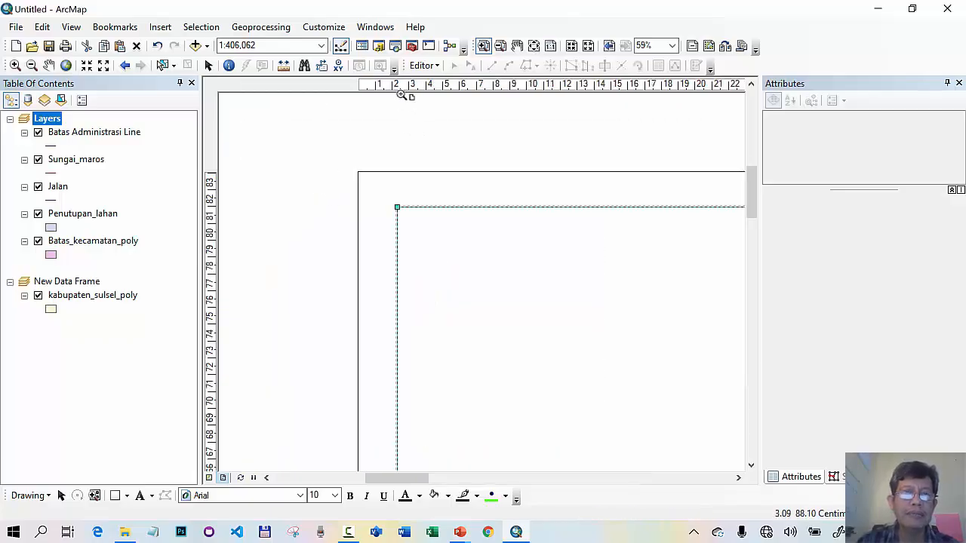
left_click(208, 65)
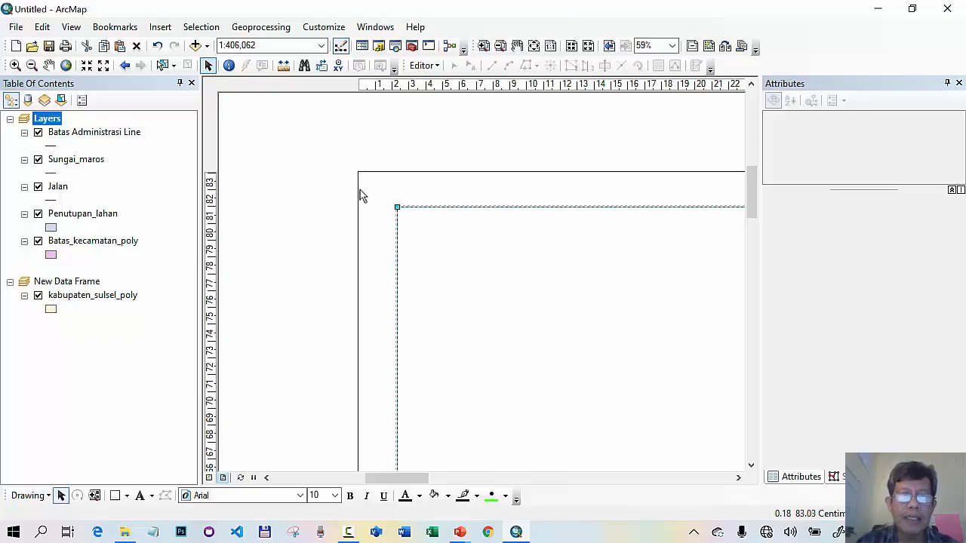
left_click(425, 86)
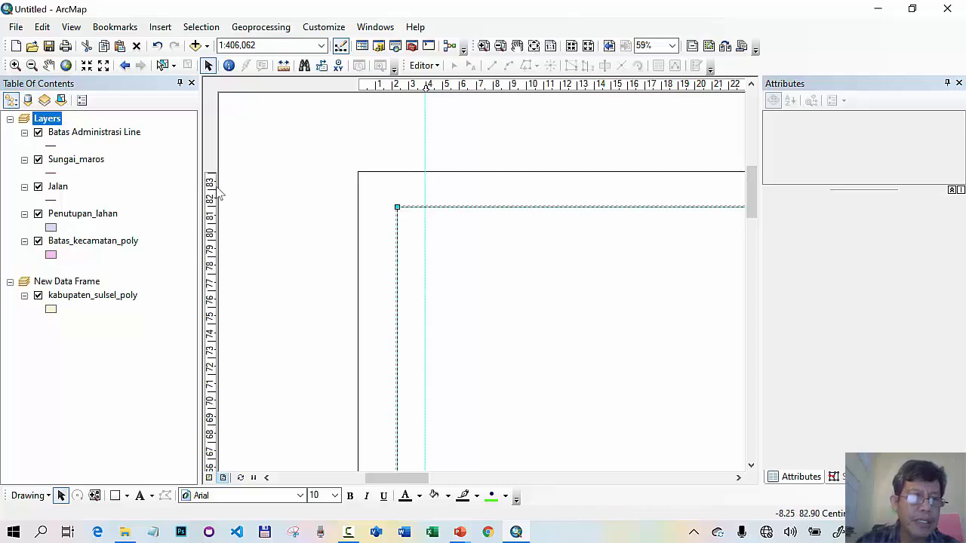
Place a horizontal guide at about 80 cm and snap the main data frame's upper-left corner to the guide intersection
left_click(212, 240)
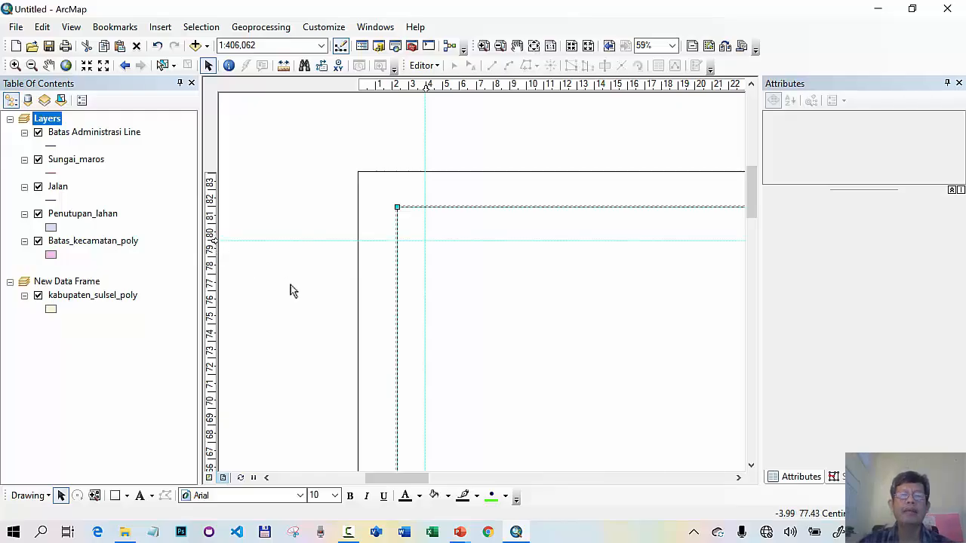
left_click_drag(397, 206, 424, 241)
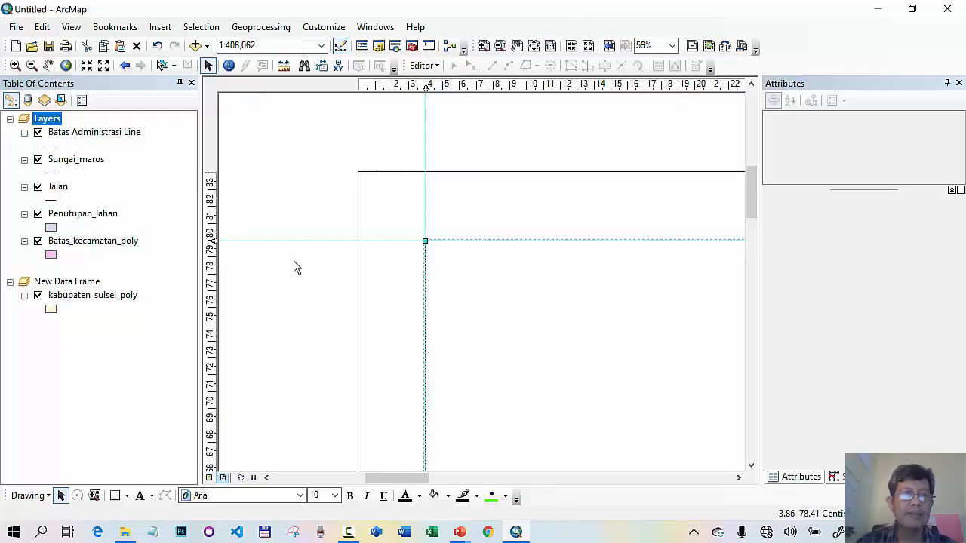
left_click(533, 46)
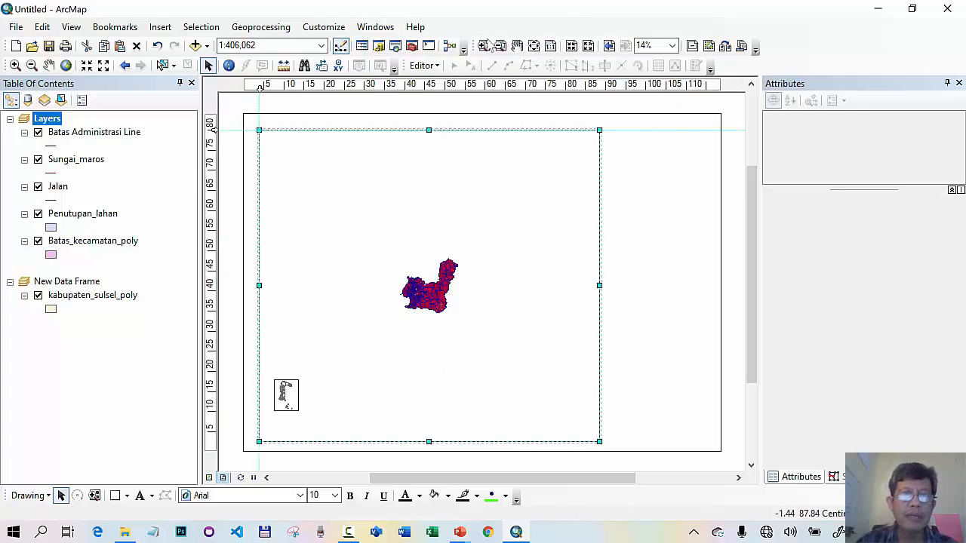
Place a horizontal guide at about 4 cm near the page's lower edge and snap the main data frame's lower-left corner to it
left_click(483, 46)
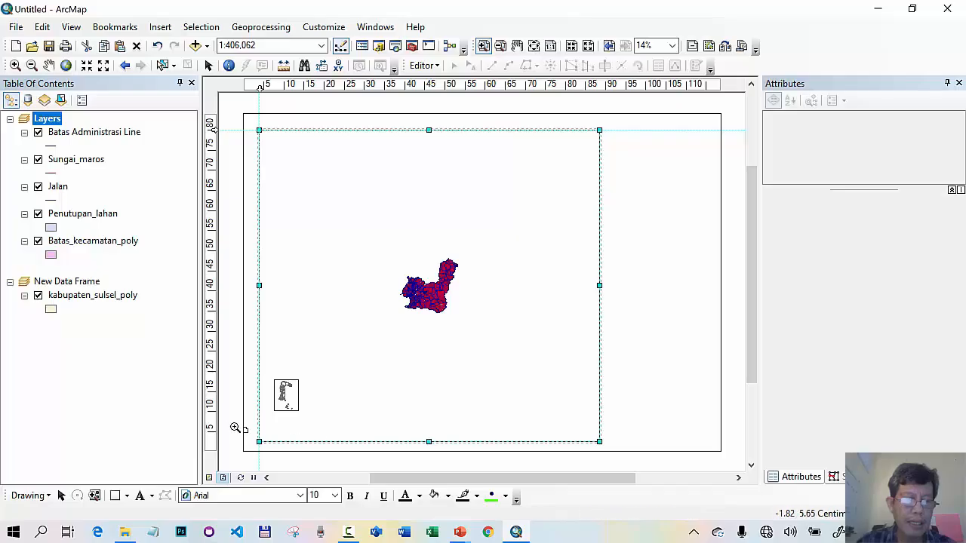
left_click_drag(248, 441, 314, 475)
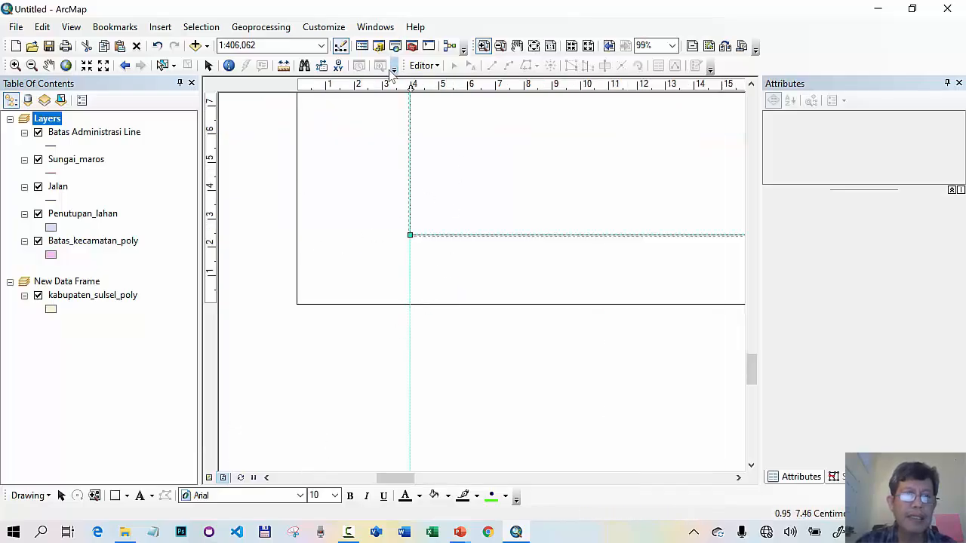
left_click(208, 66)
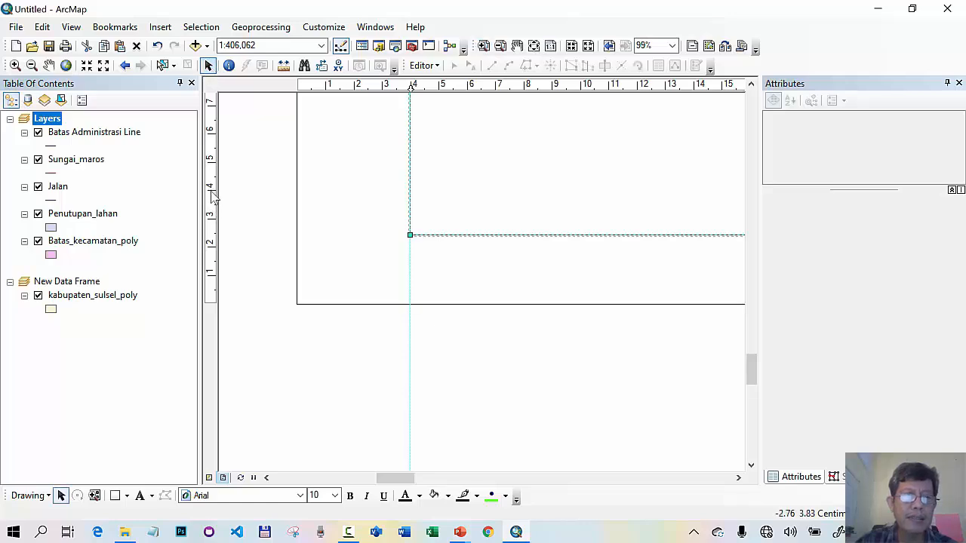
left_click(212, 192)
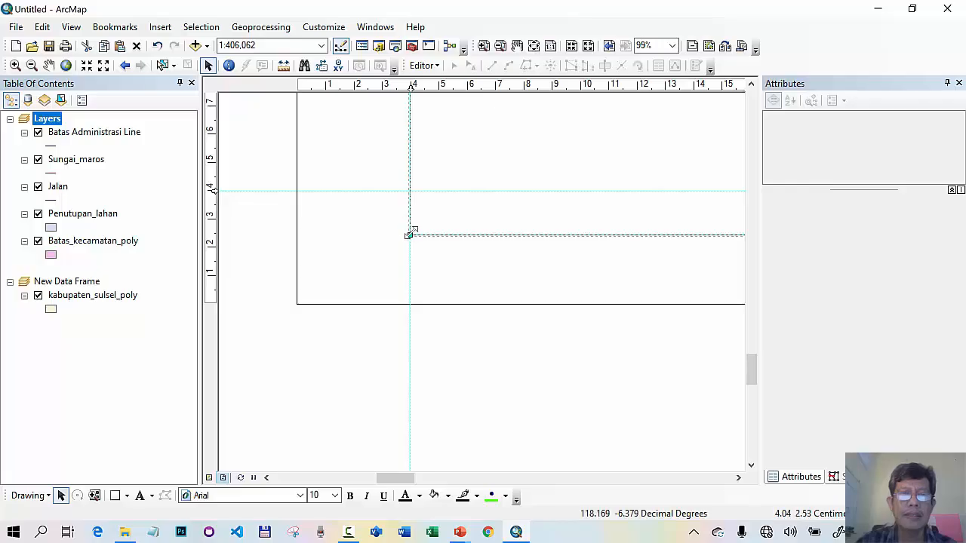
left_click_drag(410, 234, 414, 197)
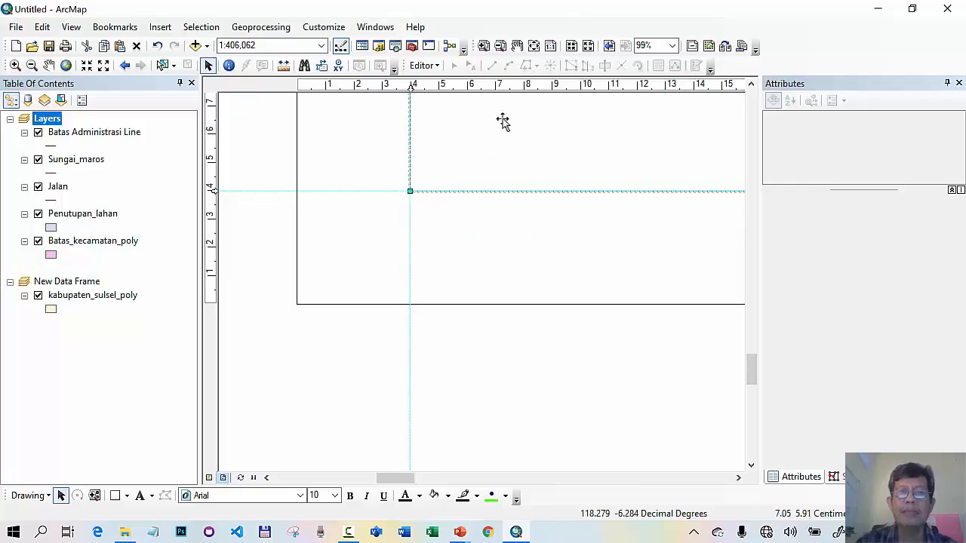
left_click(537, 47)
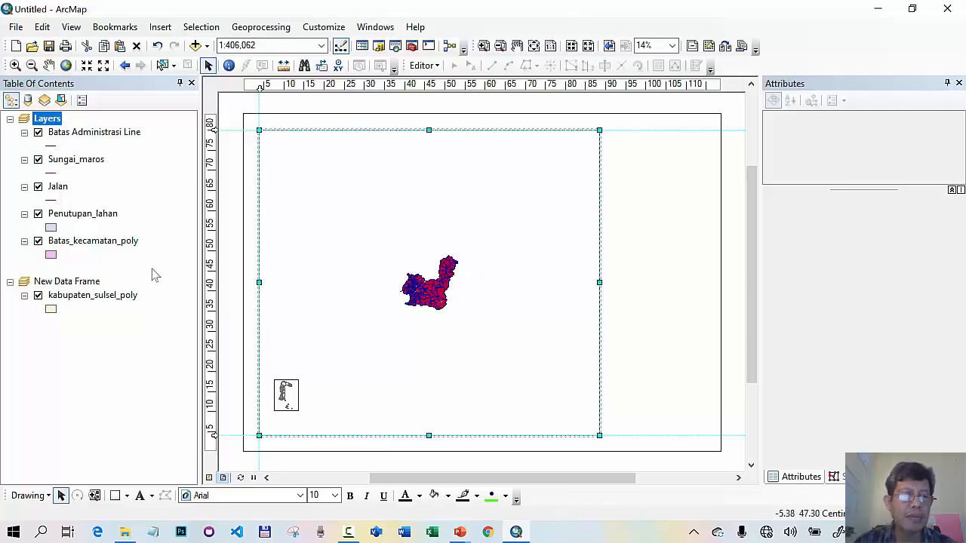
Zoom the main data frame to the Batas_kecamatan_poly layer and set its scale to 1:75,000
left_click(129, 247)
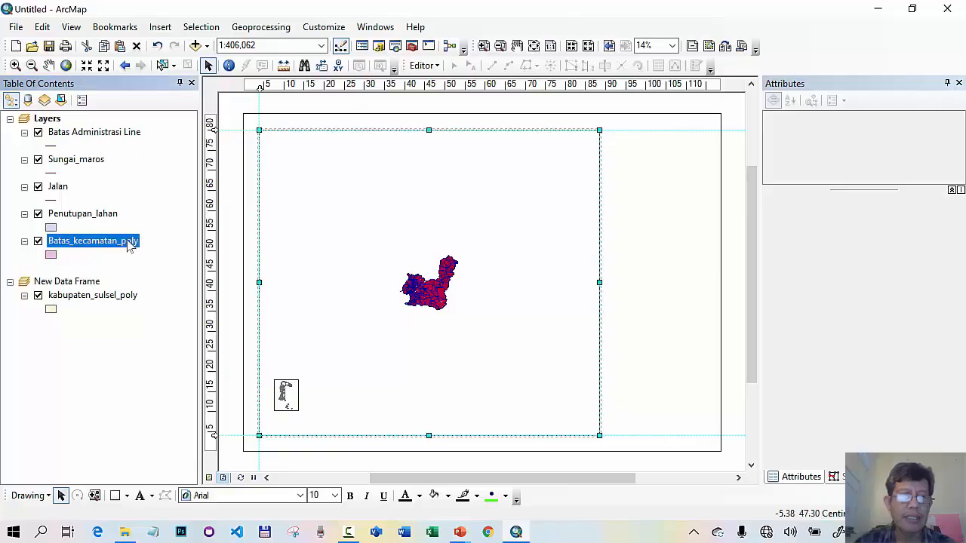
right_click(129, 247)
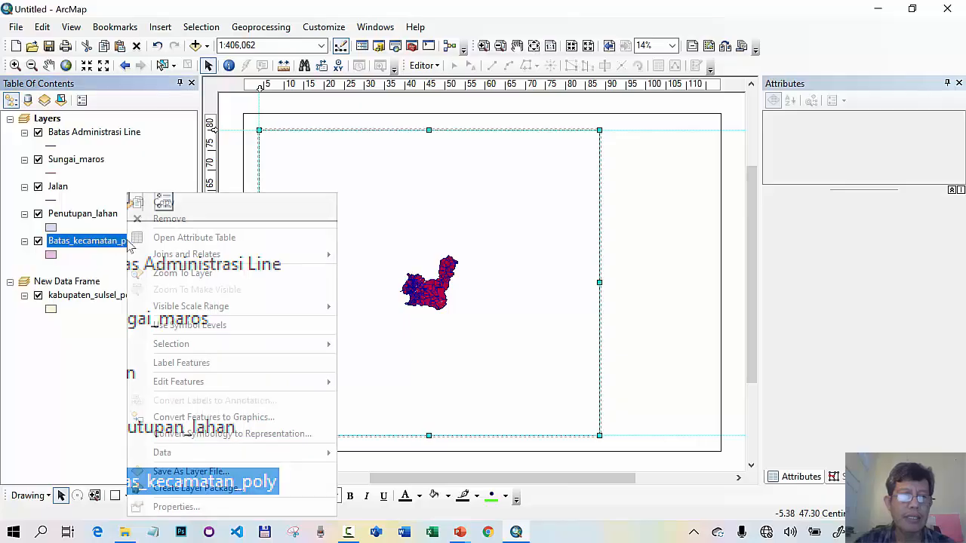
left_click(170, 273)
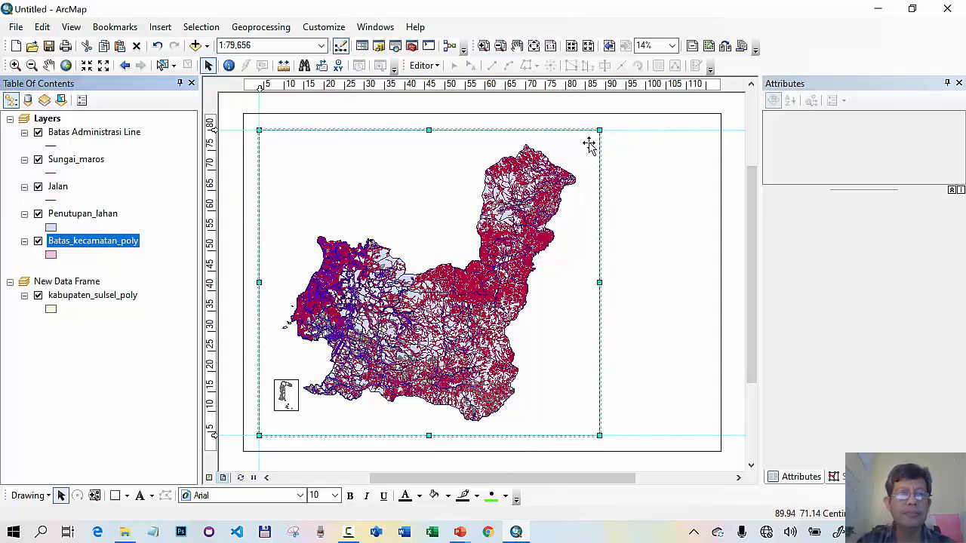
left_click(274, 47)
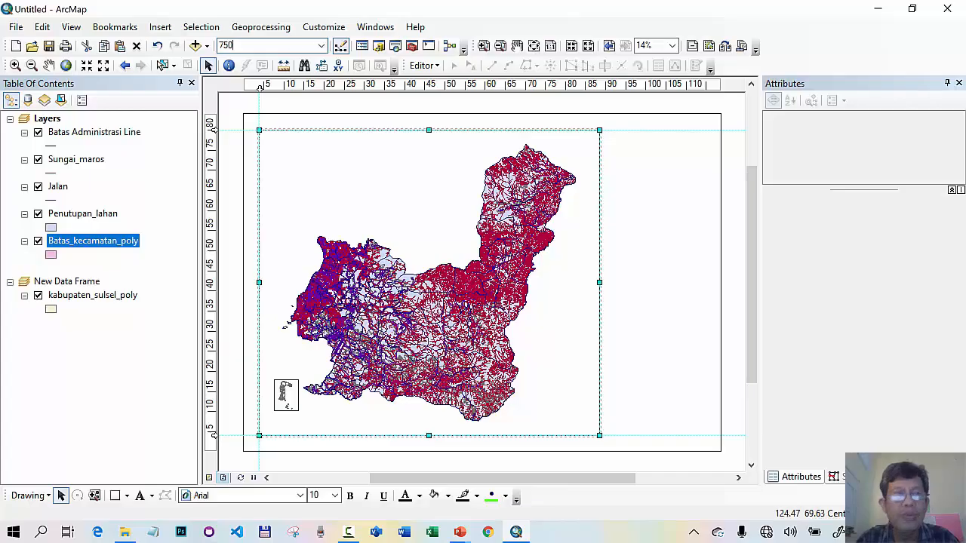
key("Return")
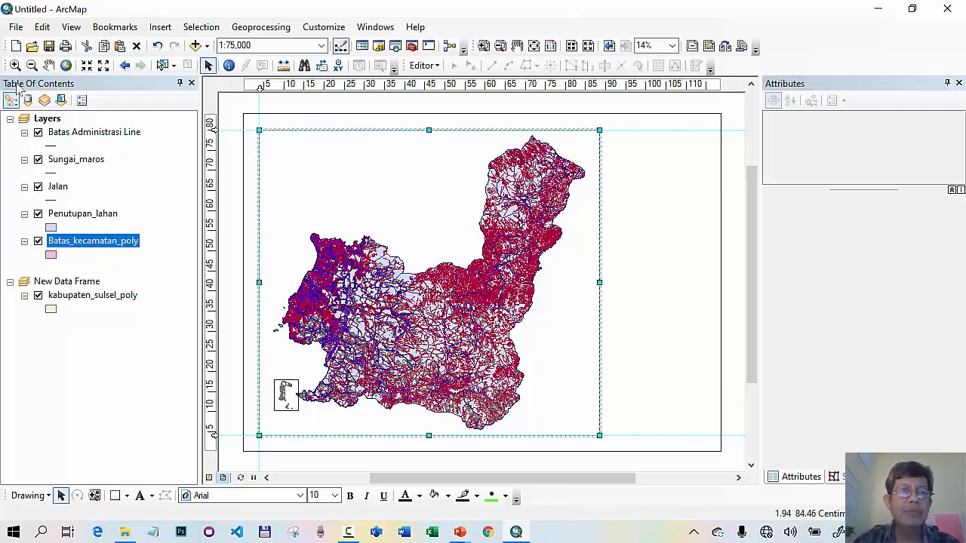
Place a vertical guide at about 115 cm near the page's right edge
left_click(482, 46)
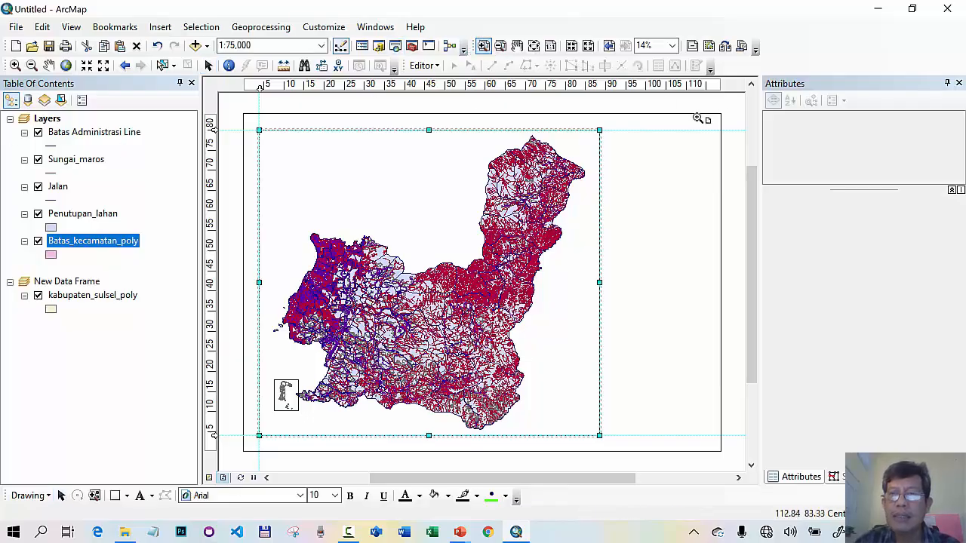
left_click_drag(676, 103, 748, 174)
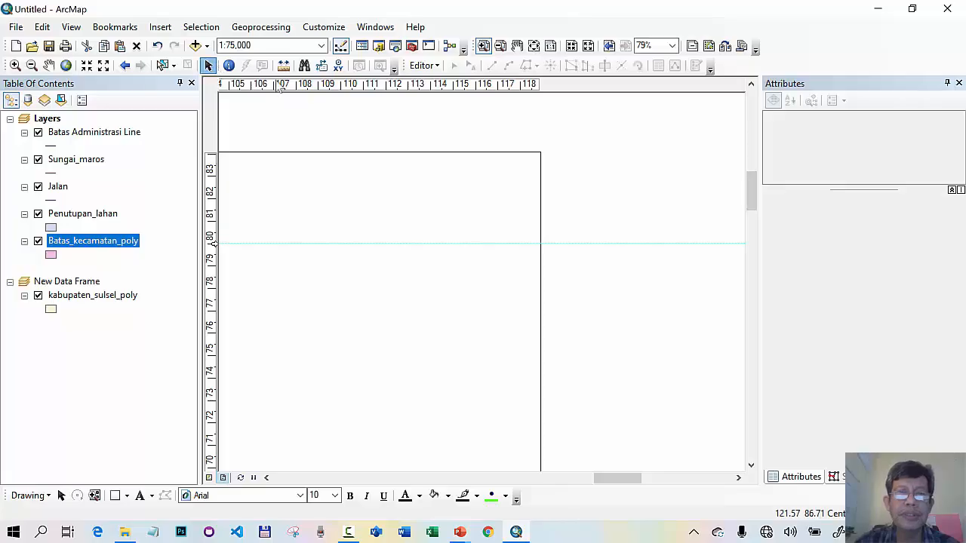
left_click(208, 65)
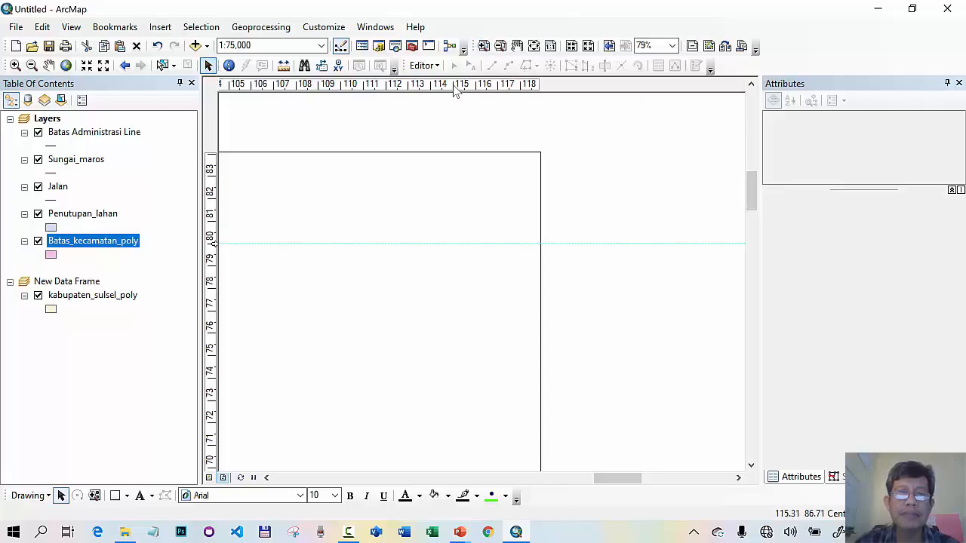
left_click(454, 86)
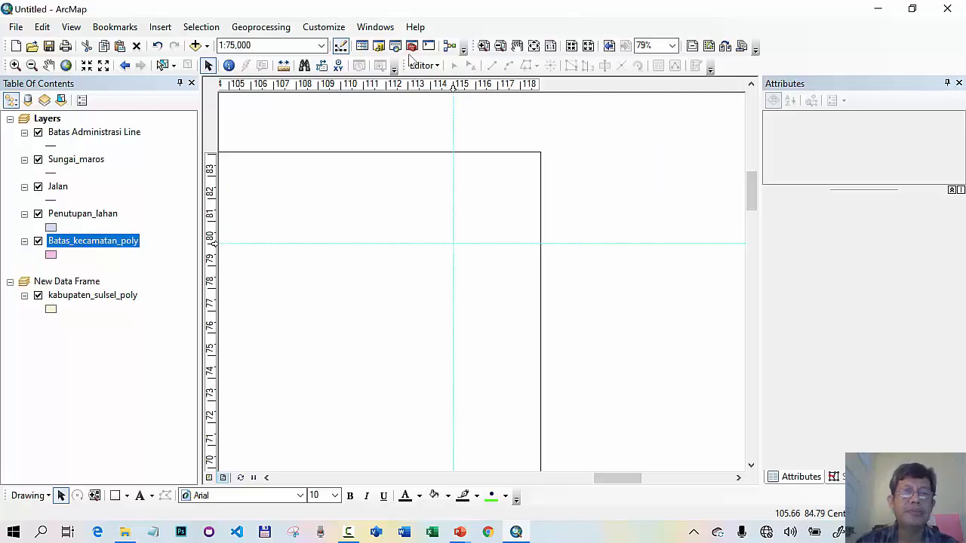
left_click(534, 47)
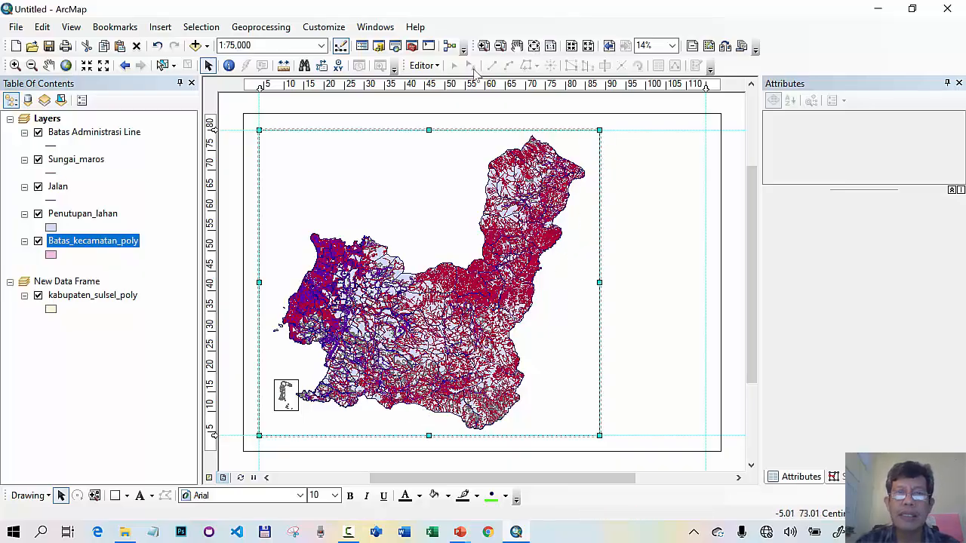
Place vertical guides at about 90 cm and 95 cm, and extend the main data frame's right edge to the 90 cm guide
left_click(484, 46)
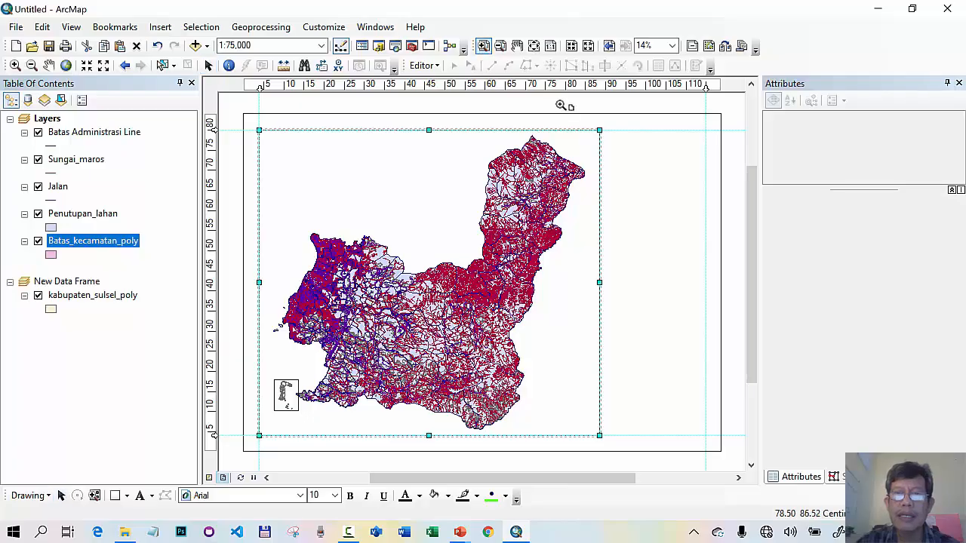
left_click_drag(560, 105, 725, 211)
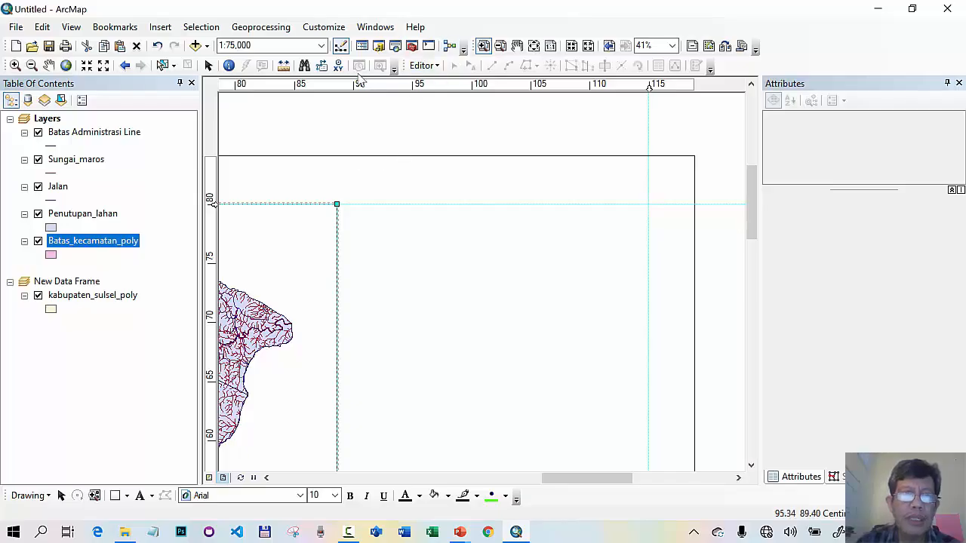
left_click(208, 65)
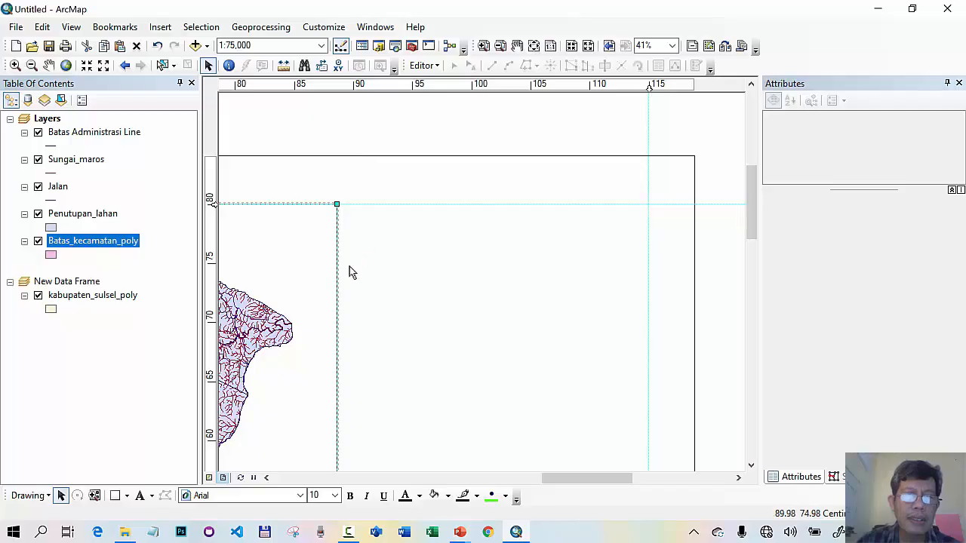
left_click(352, 84)
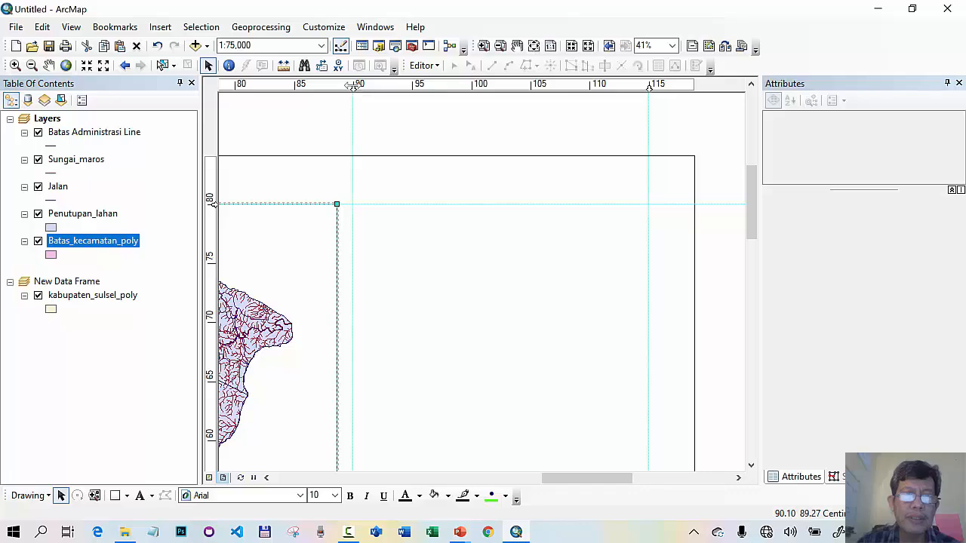
left_click(412, 85)
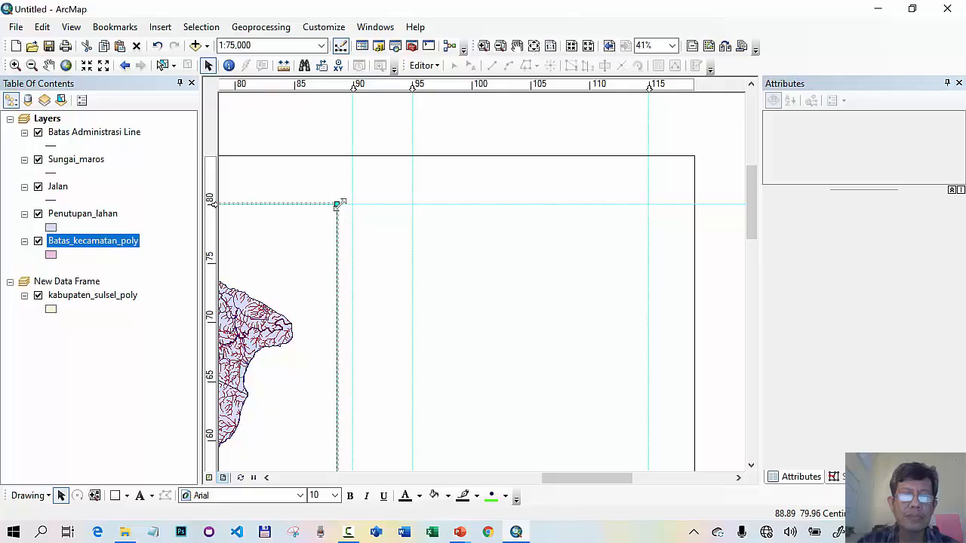
left_click_drag(338, 204, 352, 209)
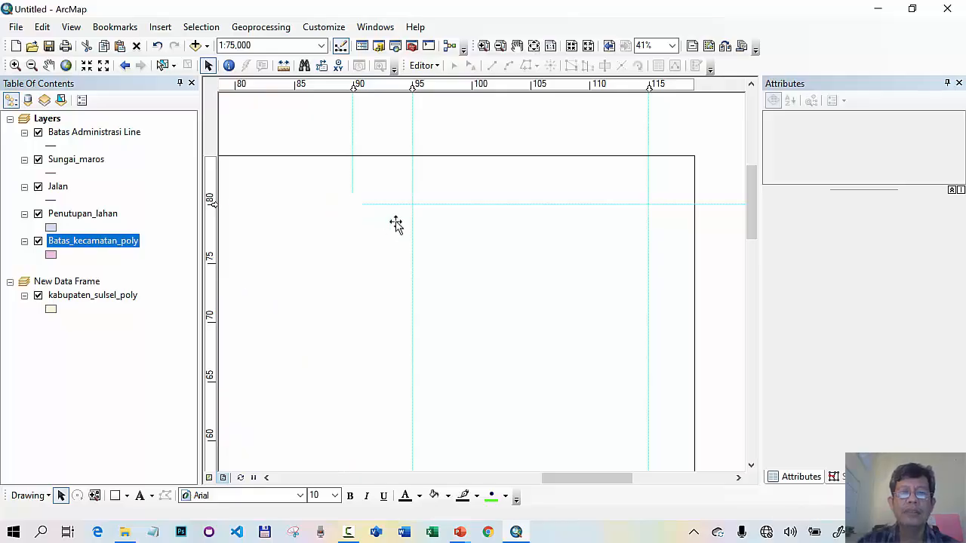
left_click(533, 46)
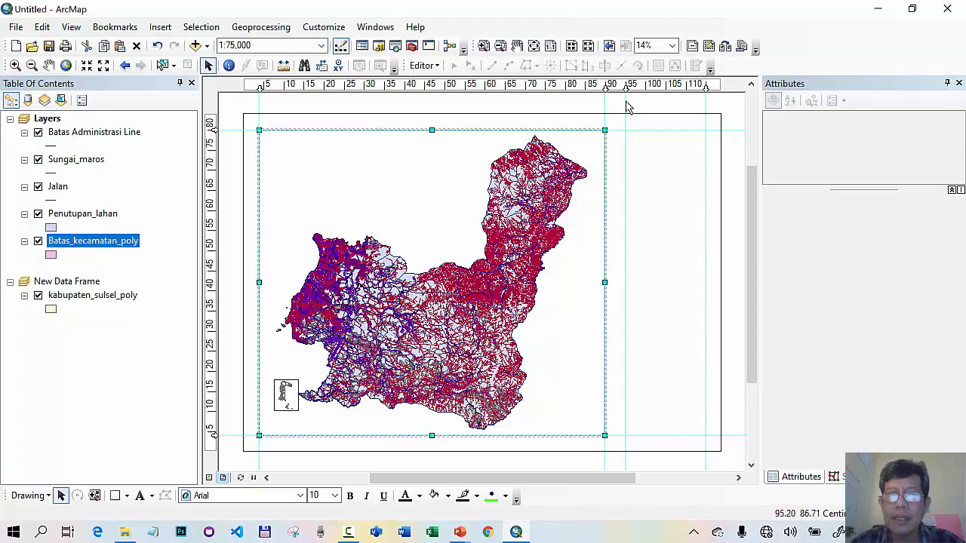
Move the vertical guide at 95 cm to about 92.5 cm and remove the one at 90 cm
left_click_drag(624, 87, 616, 87)
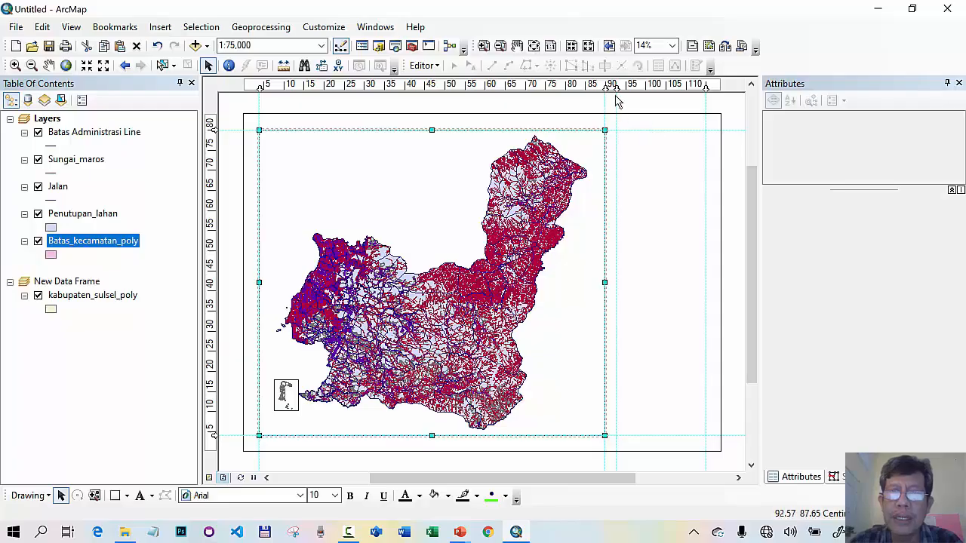
left_click_drag(605, 88, 586, 91)
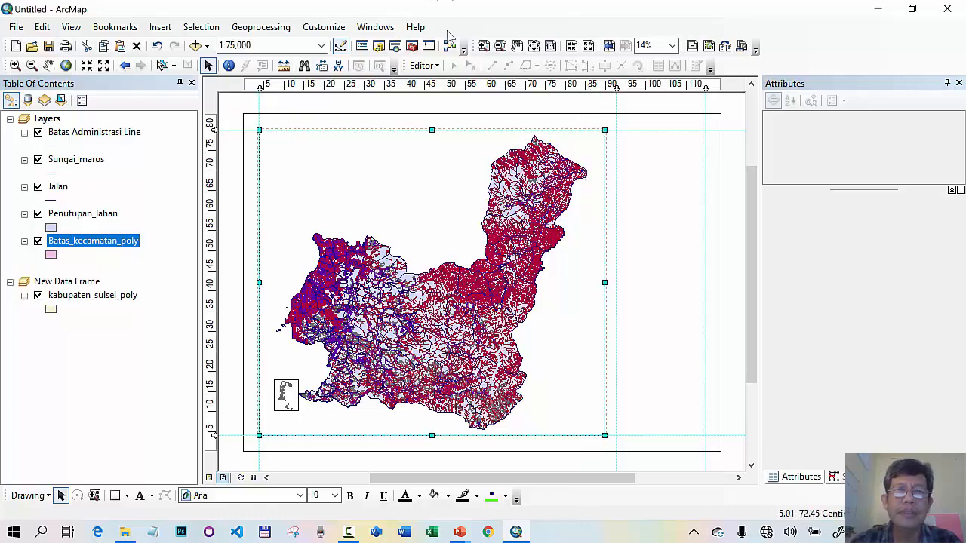
Place a vertical guide at about 85 cm and snap the main data frame's right edge to it
left_click(484, 45)
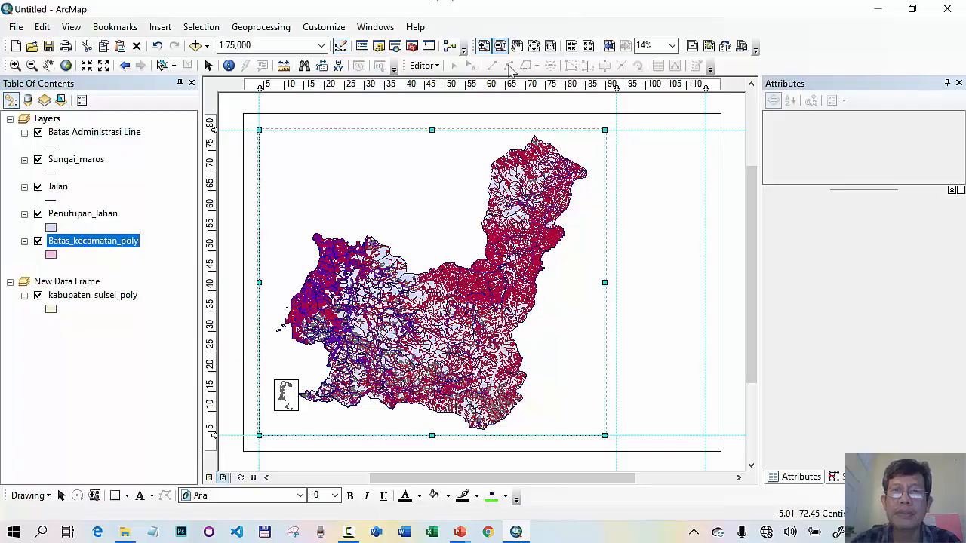
left_click_drag(553, 94, 732, 231)
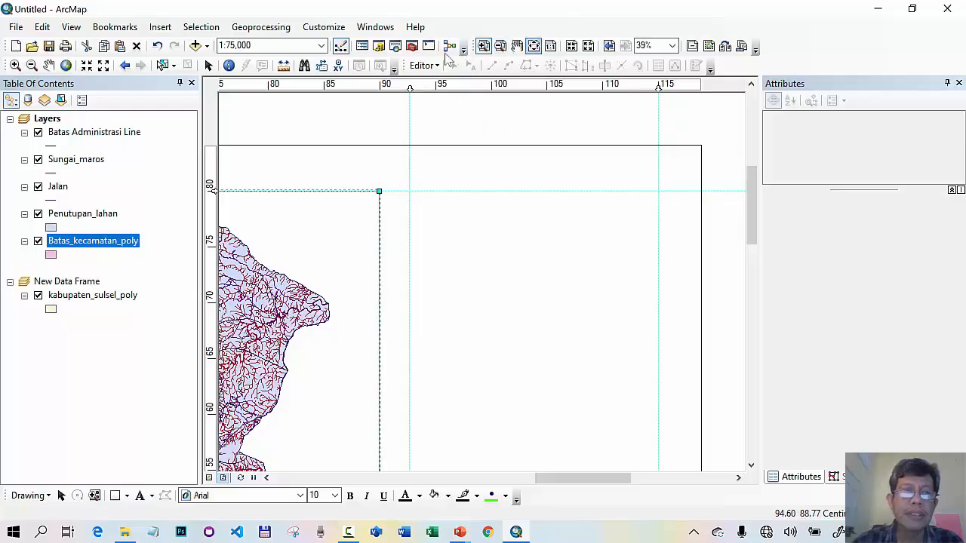
left_click(208, 67)
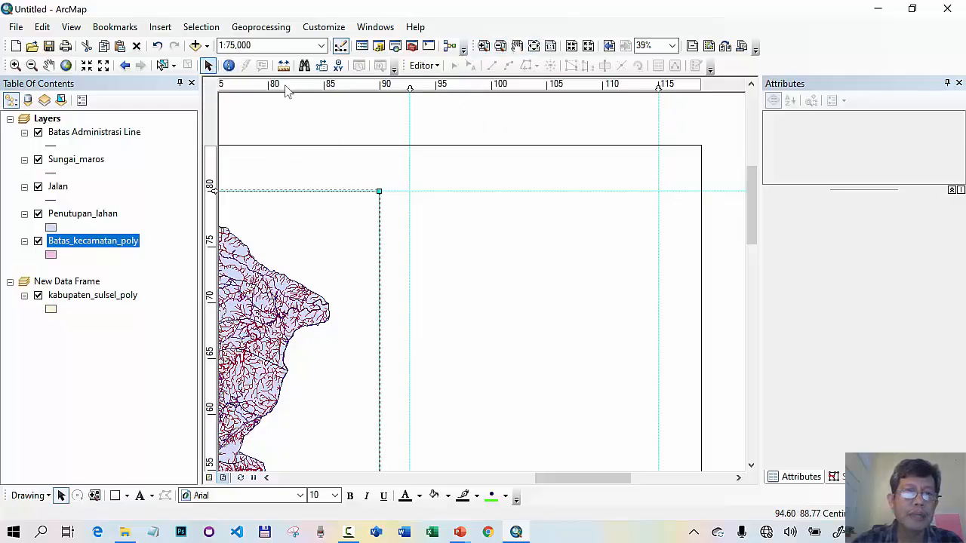
left_click(324, 86)
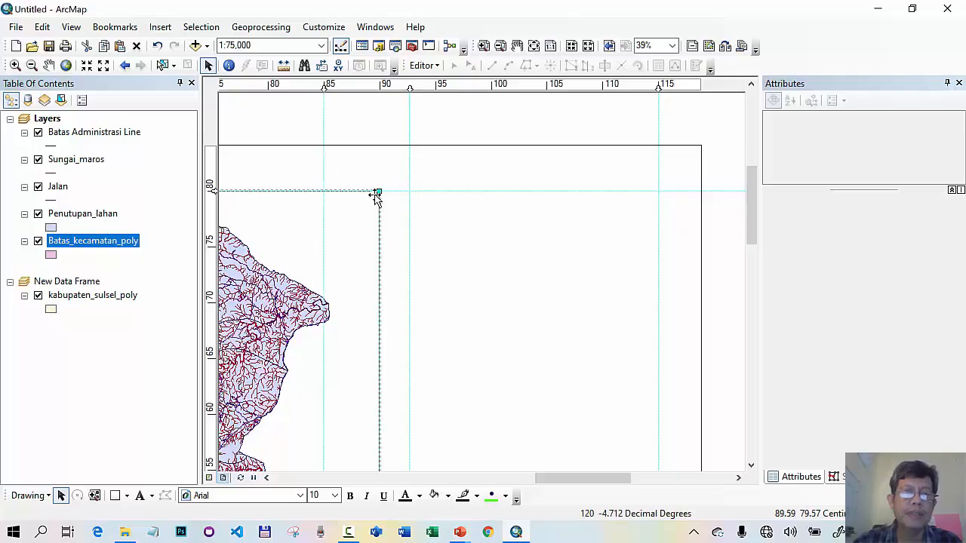
left_click_drag(379, 191, 326, 188)
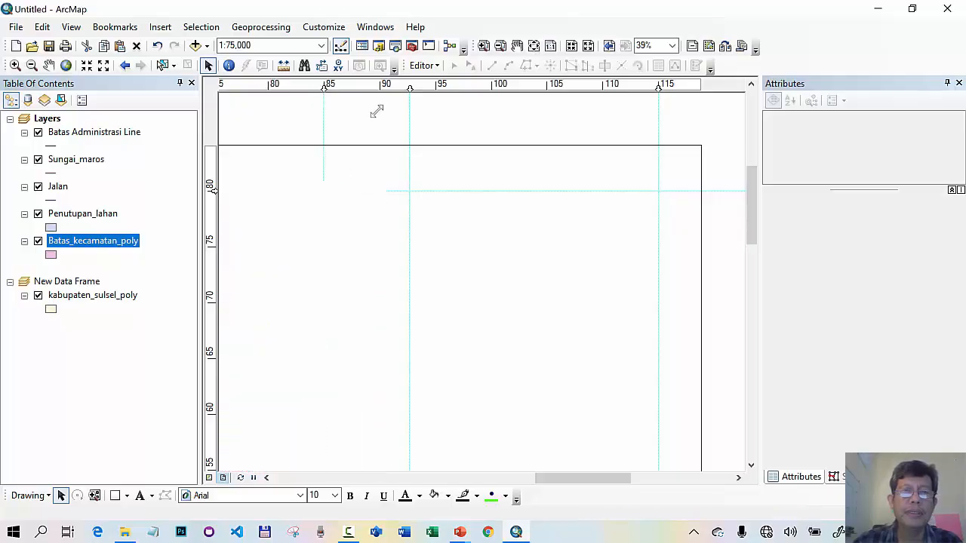
left_click(411, 45)
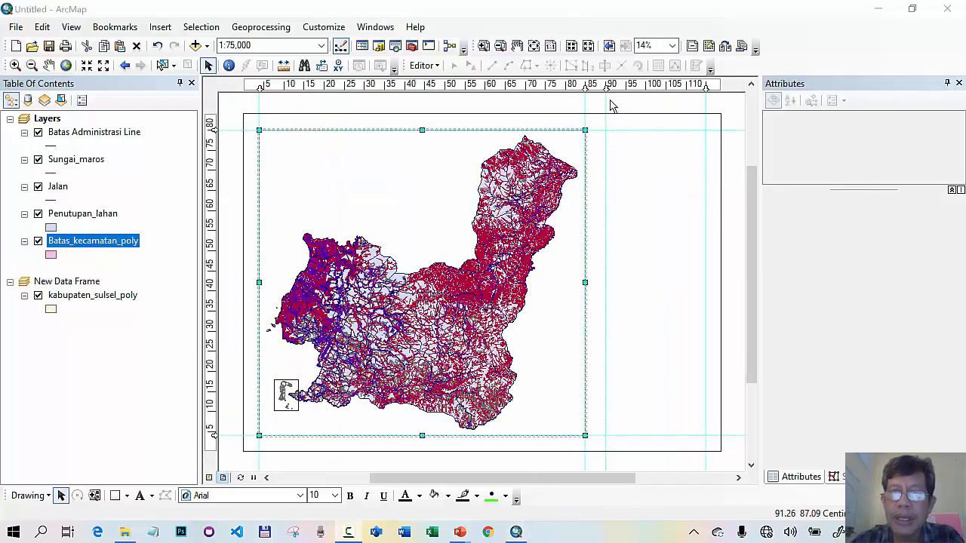
Draw a rectangle about 24.9 by 76 cm along the guides beside the main data frame, with no fill and a black outline
left_click(116, 496)
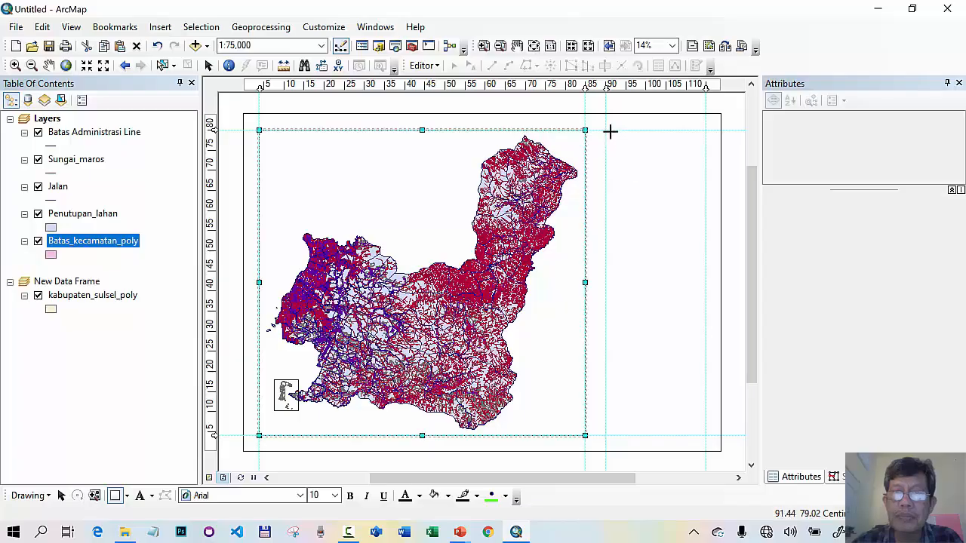
left_click_drag(605, 130, 705, 435)
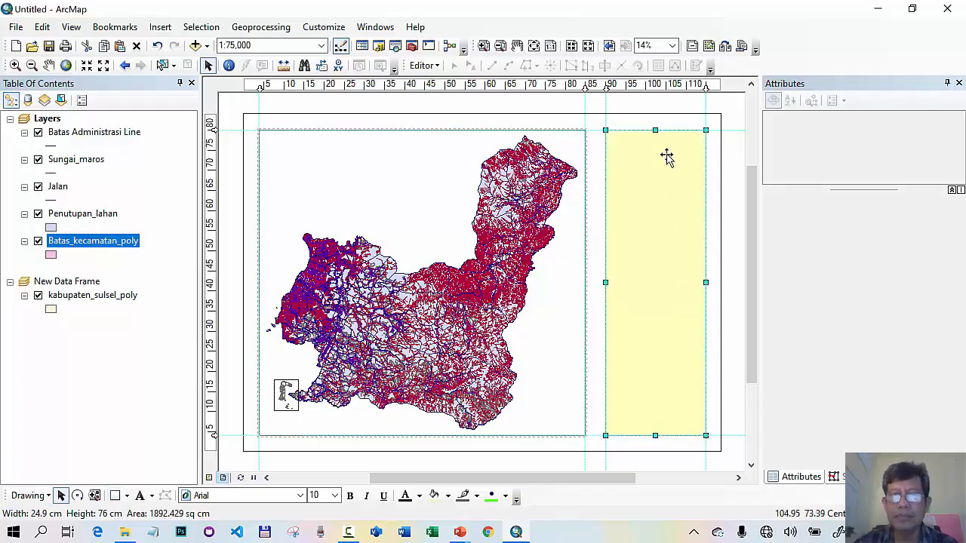
right_click(647, 196)
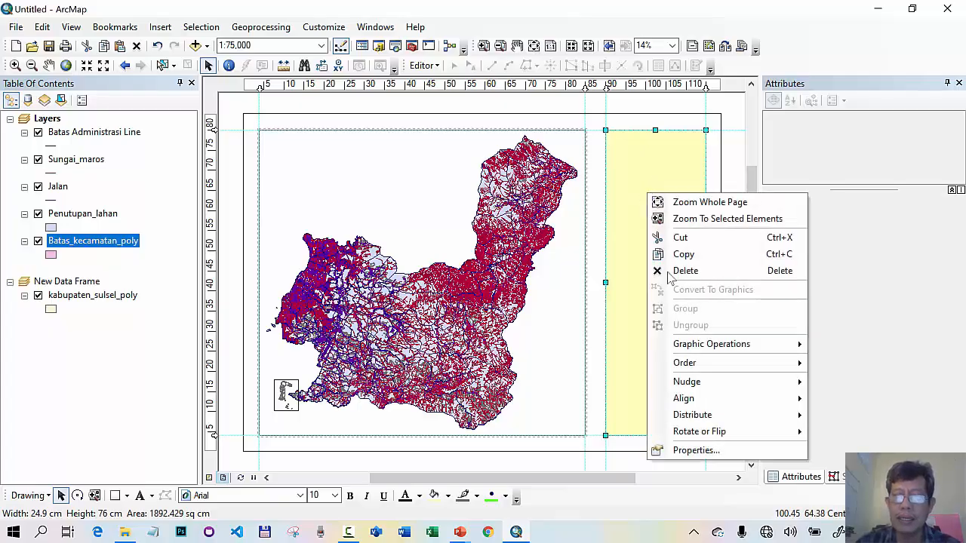
left_click(692, 450)
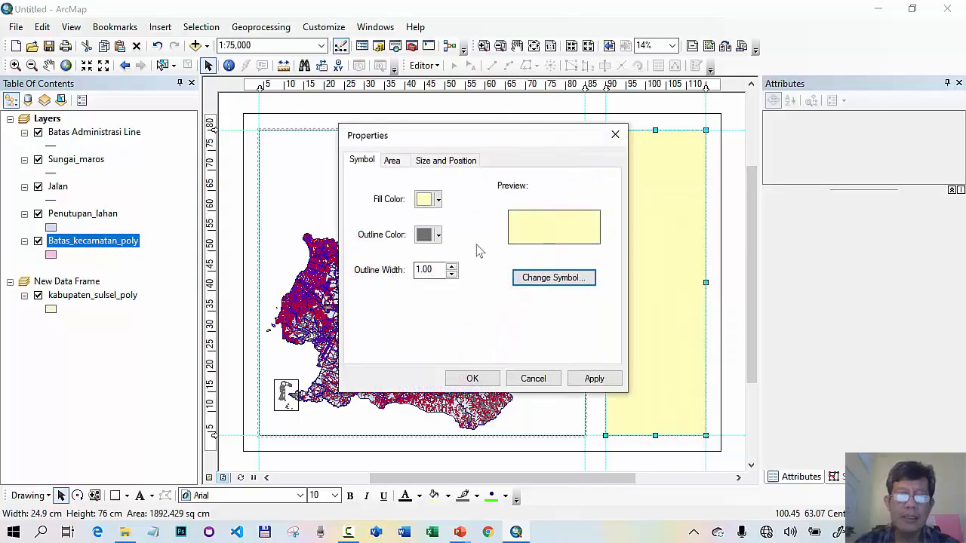
left_click(423, 200)
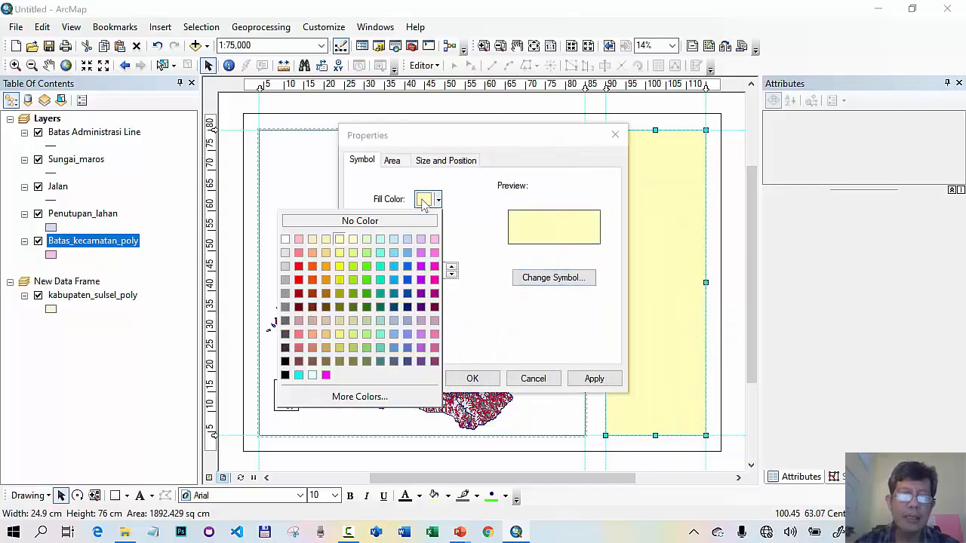
left_click(360, 221)
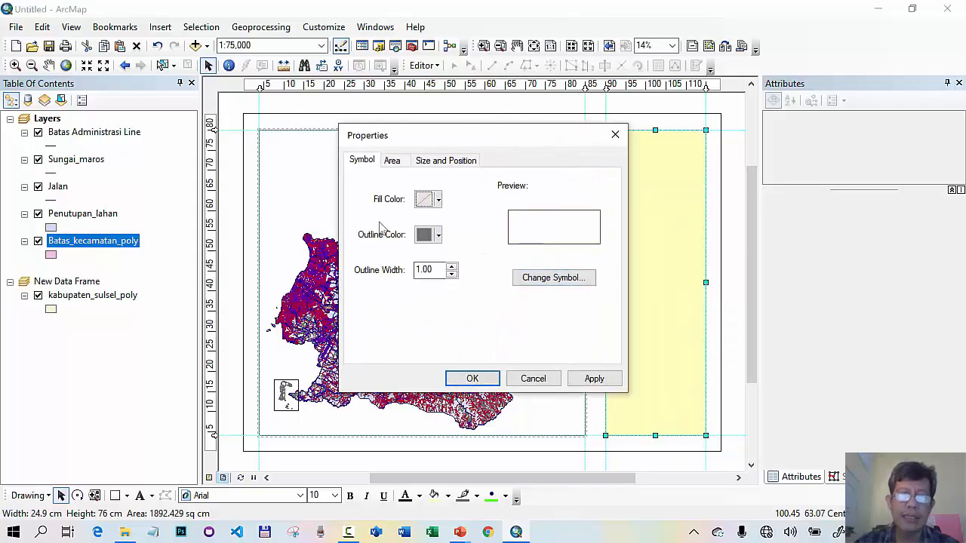
left_click(438, 235)
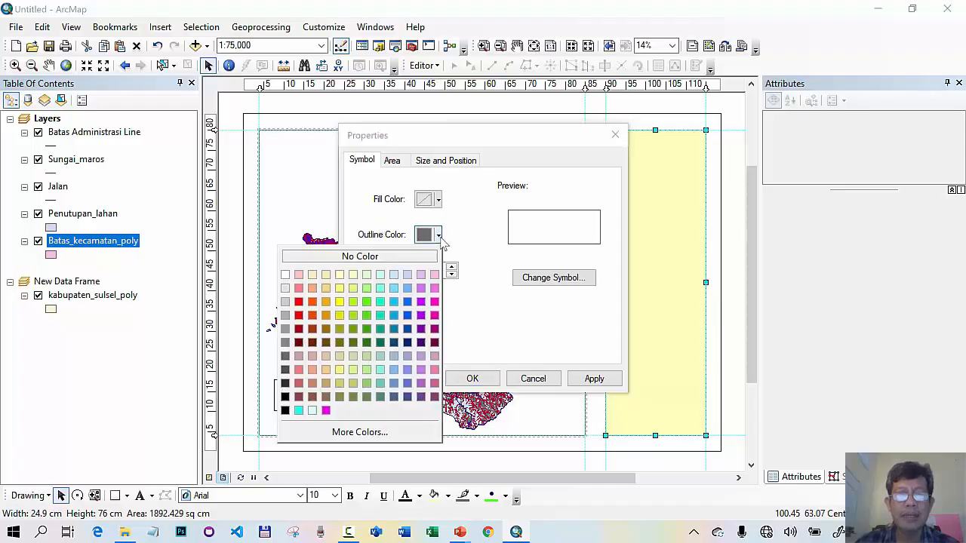
left_click(288, 408)
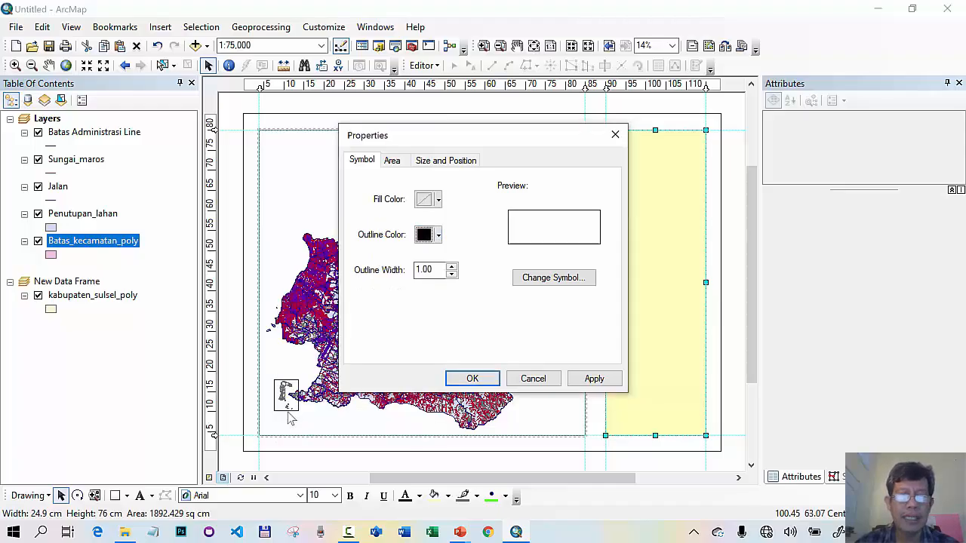
left_click(472, 379)
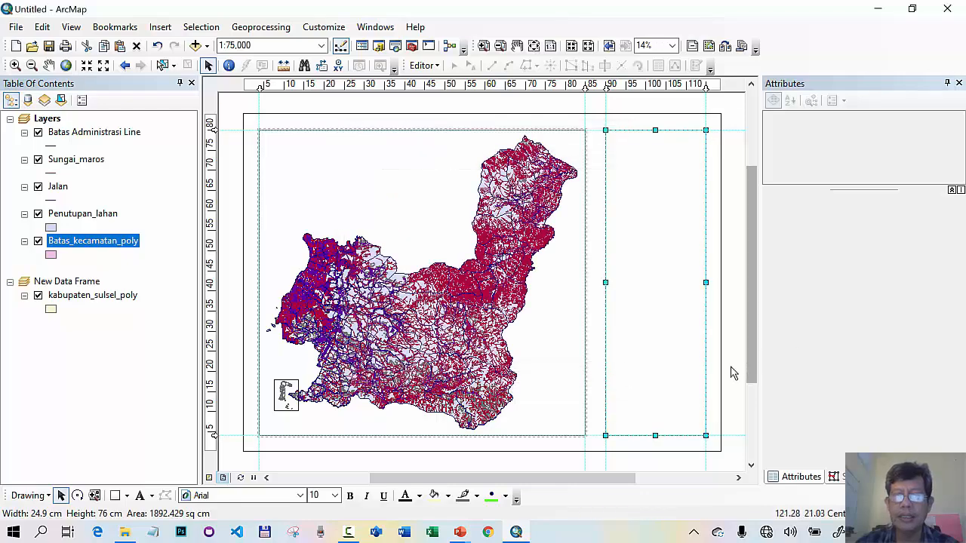
left_click(724, 329)
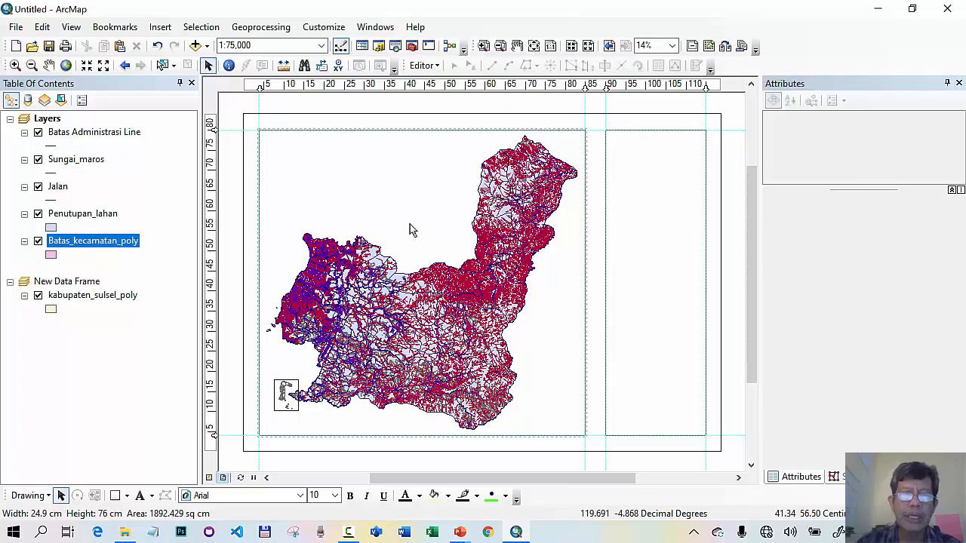
Add a graticule with lines and labels to the main data frame, using 10-minute intervals and a simple border
left_click(401, 185)
right_click(400, 183)
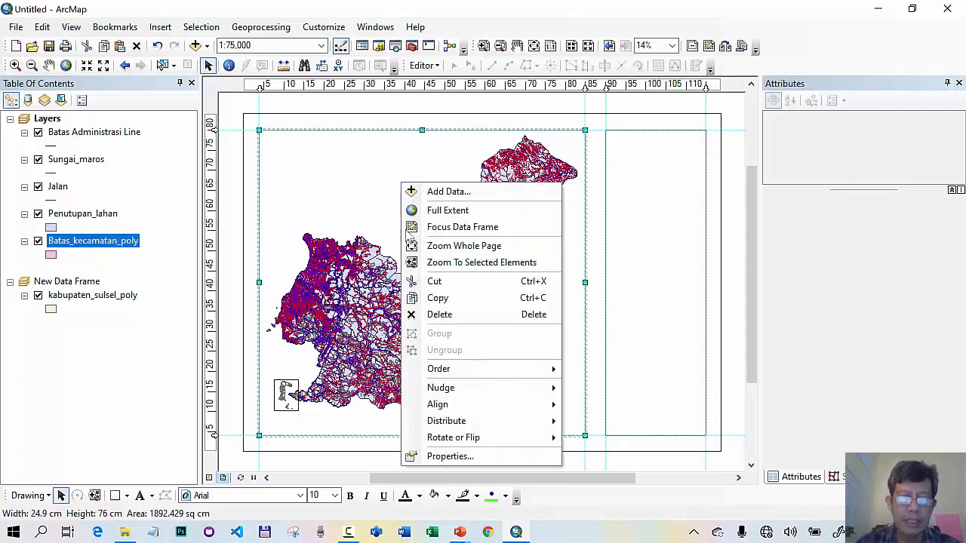
left_click(442, 457)
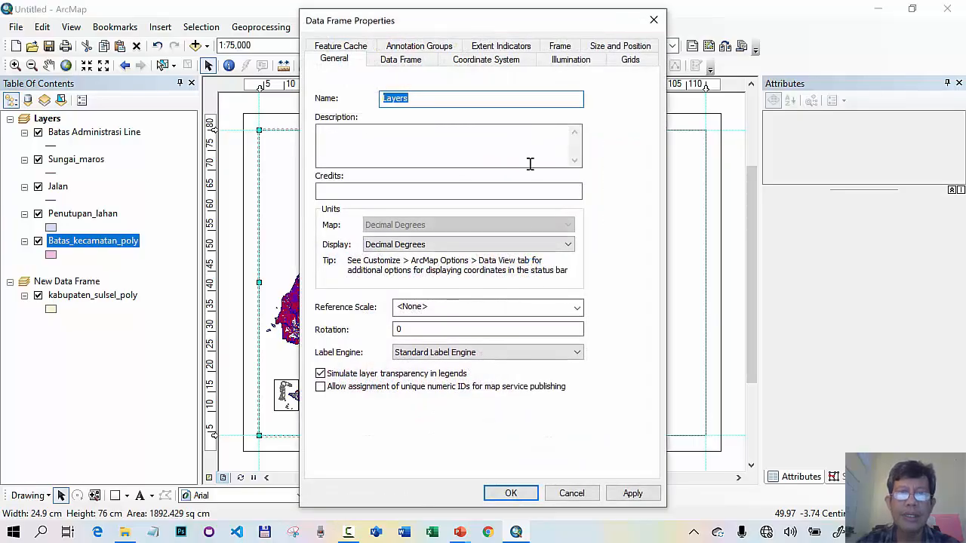
left_click(633, 59)
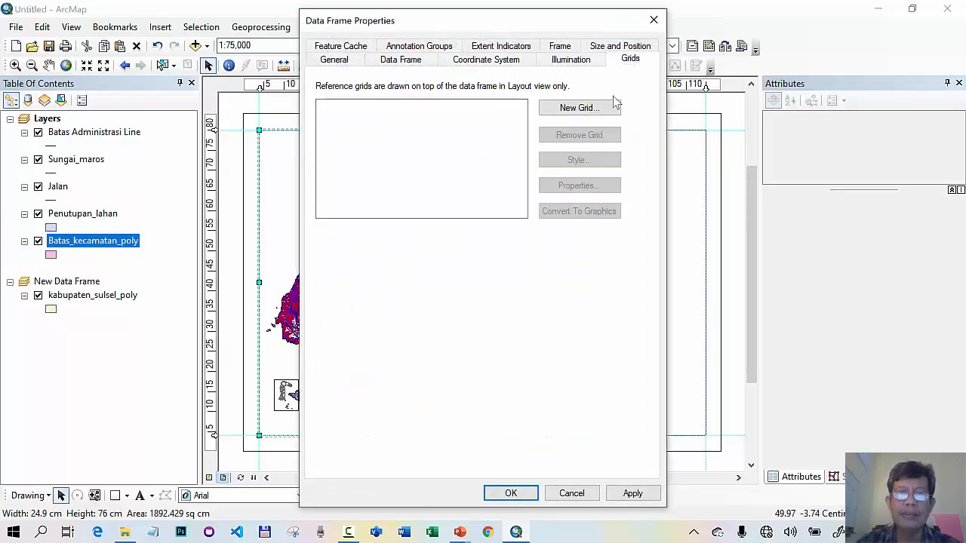
left_click(567, 110)
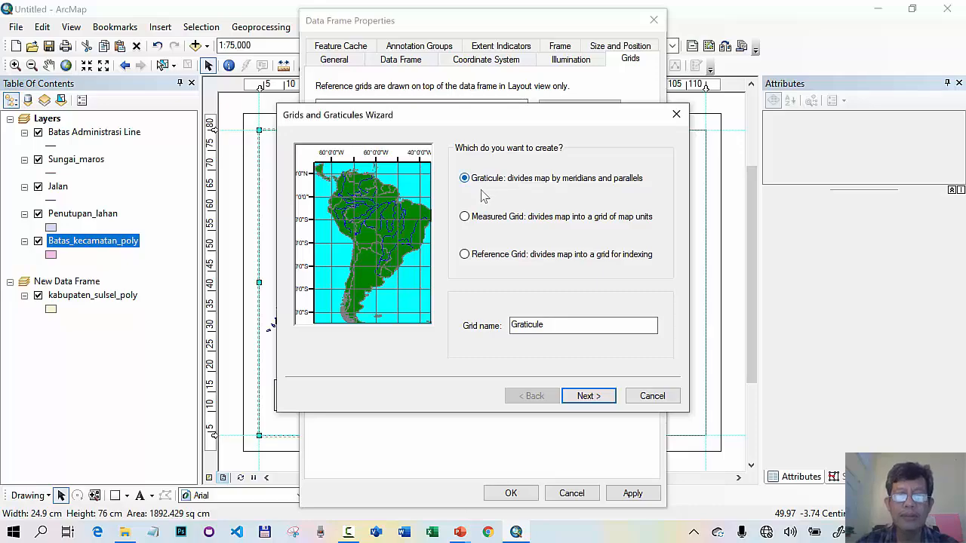
left_click(583, 396)
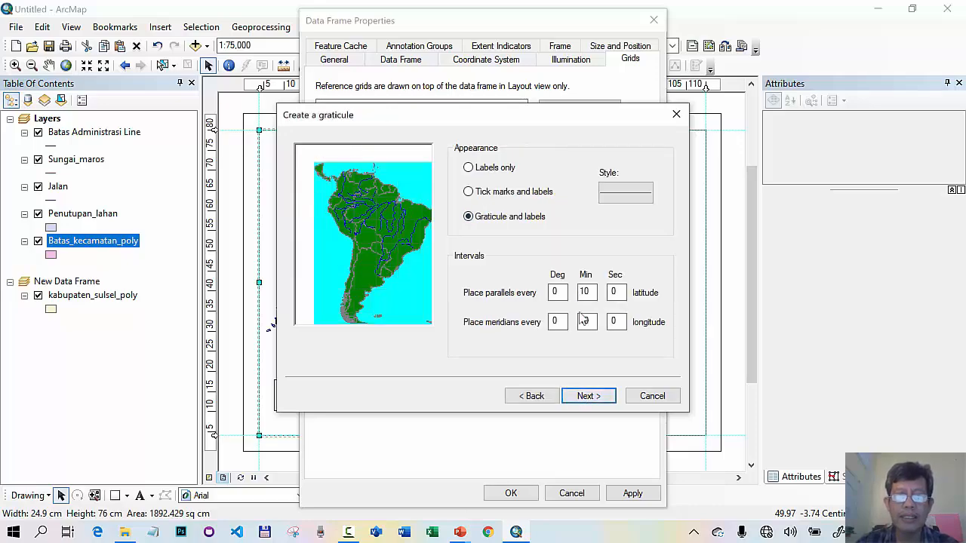
left_click(588, 396)
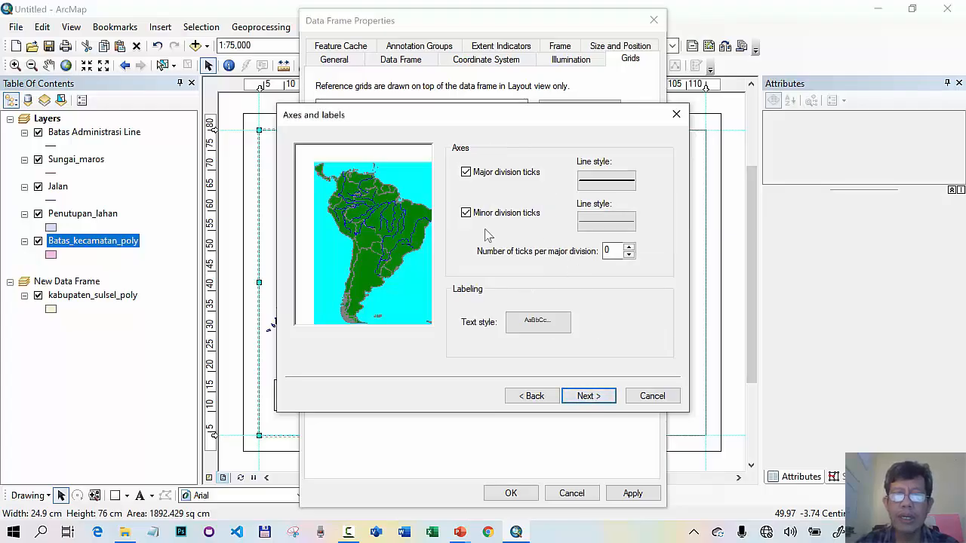
left_click(605, 397)
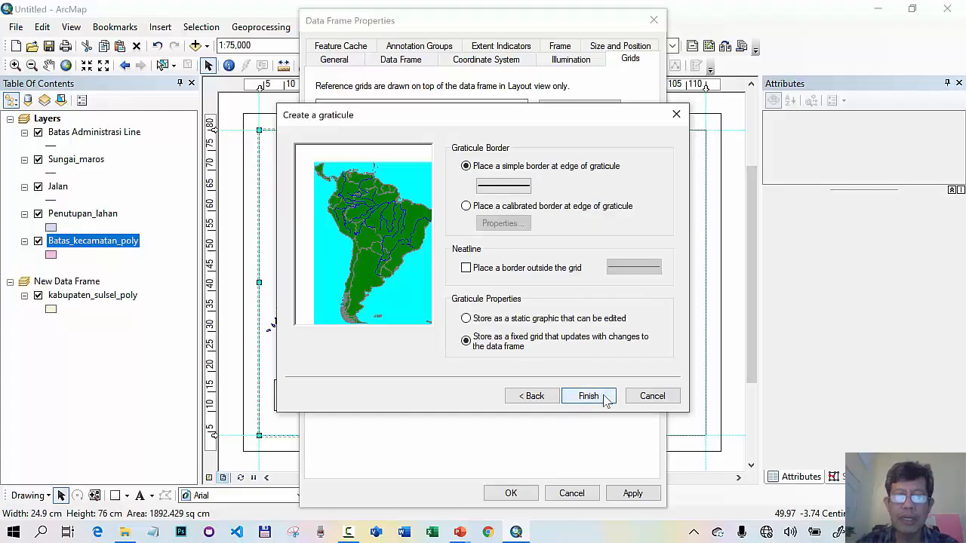
left_click(588, 396)
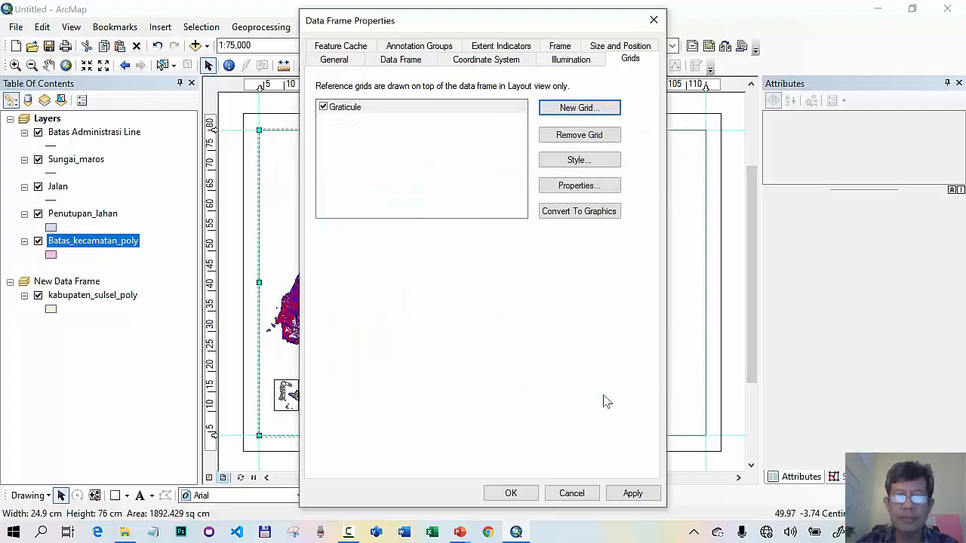
left_click(631, 494)
left_click(509, 493)
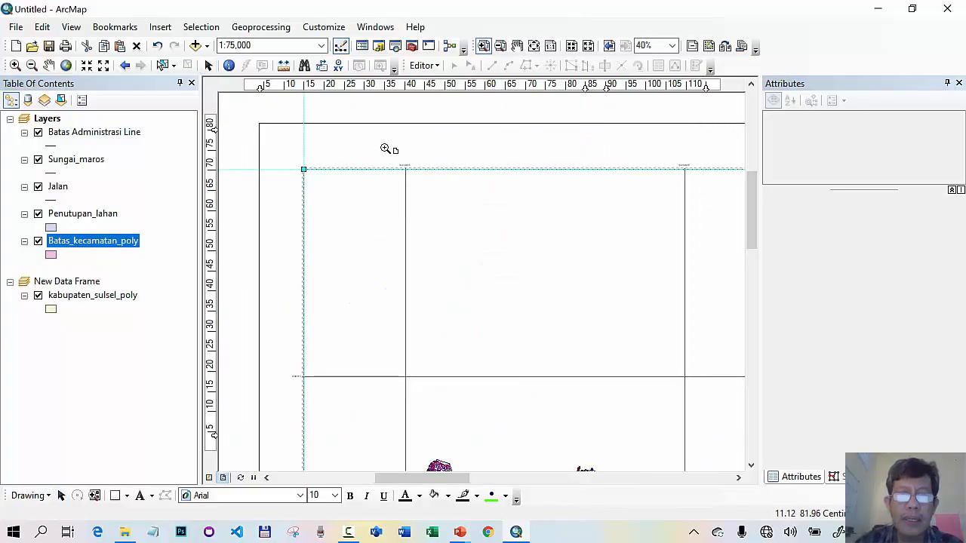
Set the main data frame's graticule intervals to 5 minutes on both the X and Y axes
left_click_drag(385, 148, 452, 204)
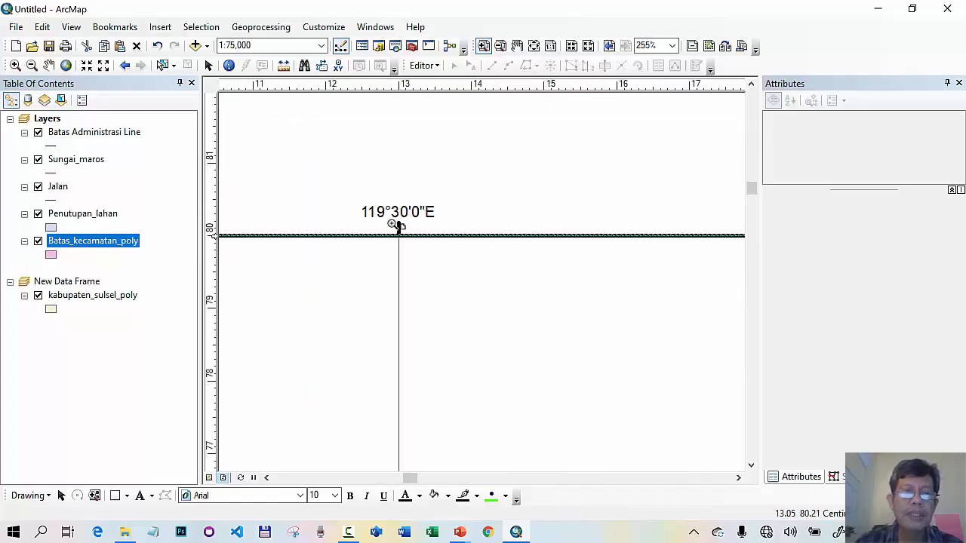
left_click(534, 46)
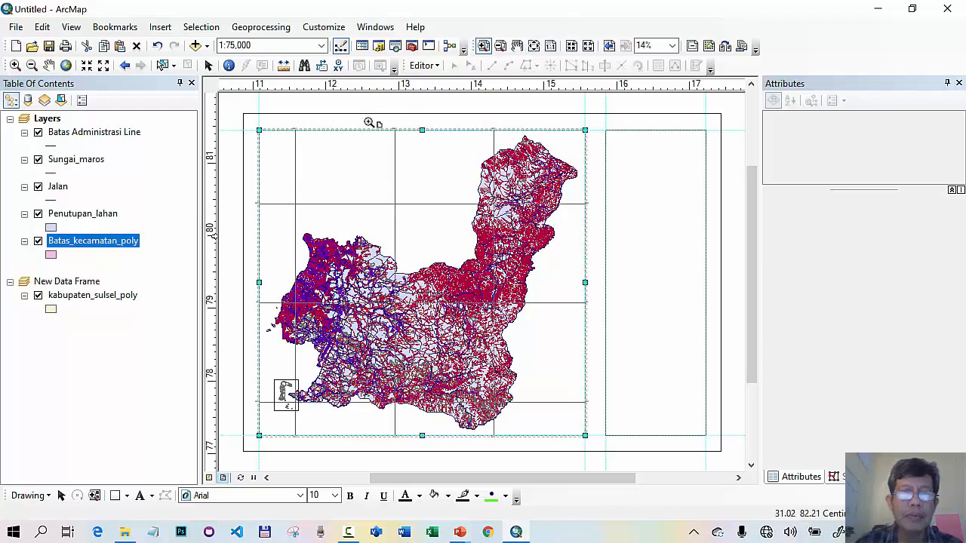
left_click_drag(368, 121, 418, 150)
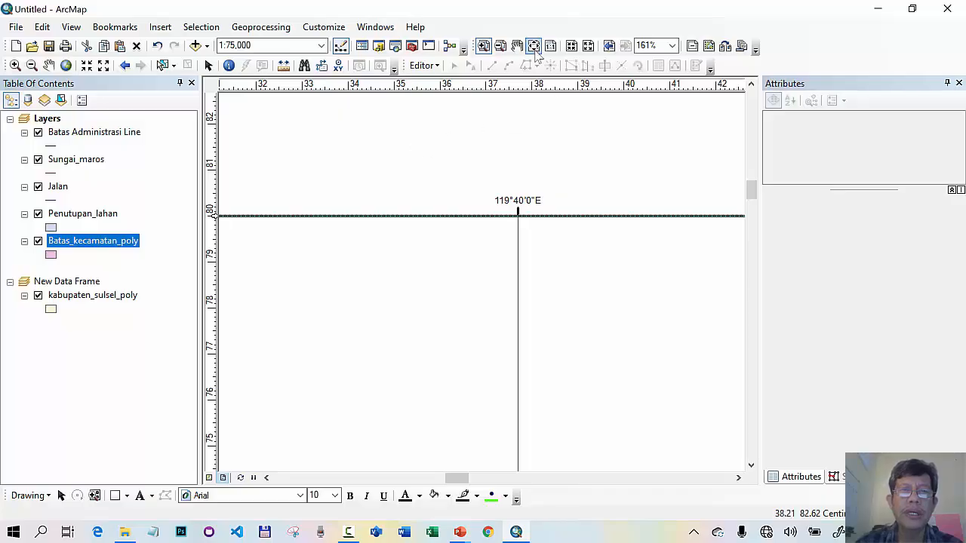
left_click(534, 45)
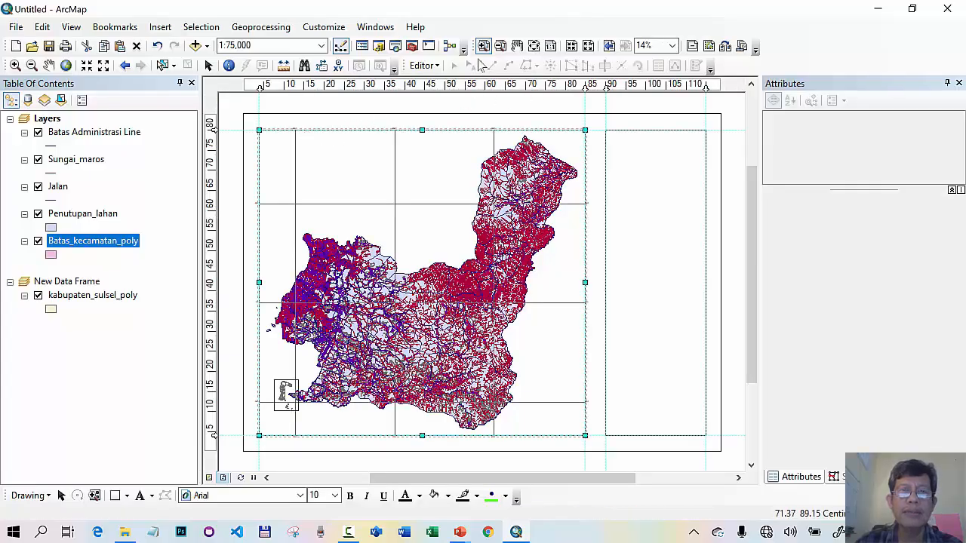
left_click(209, 65)
right_click(571, 333)
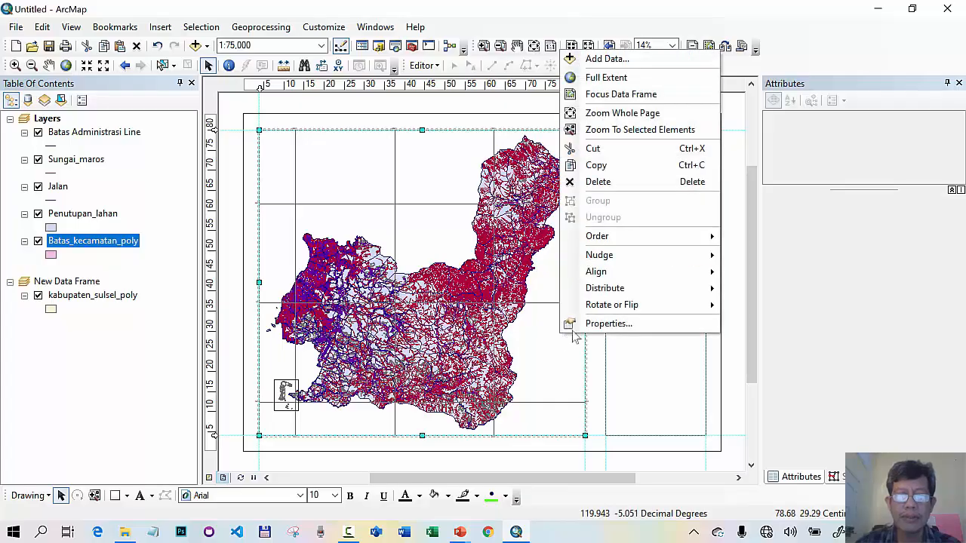
left_click(608, 324)
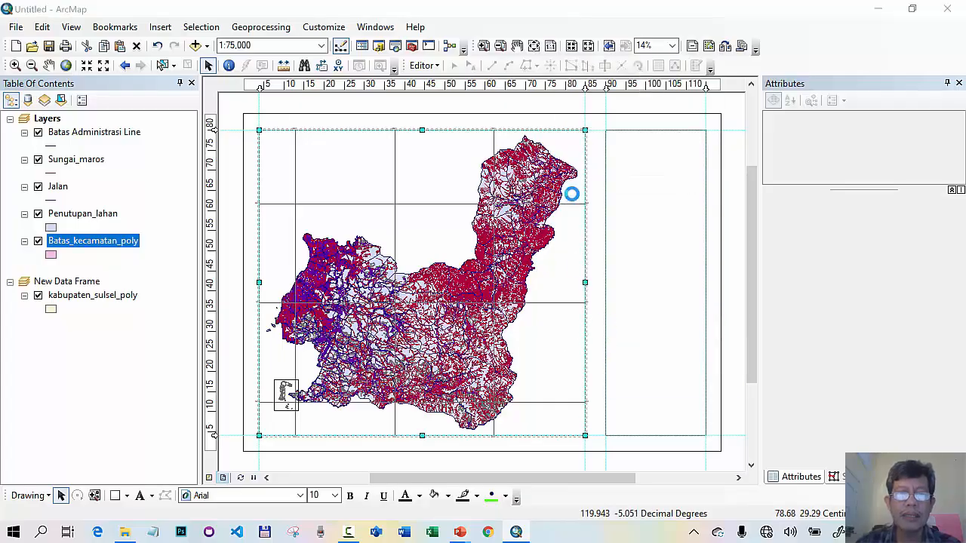
left_click(556, 203)
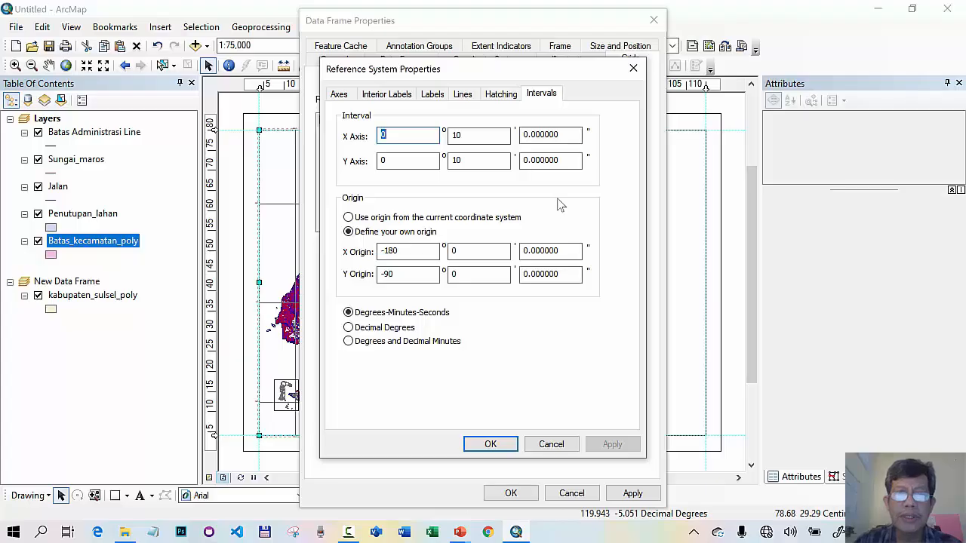
double_click(455, 136)
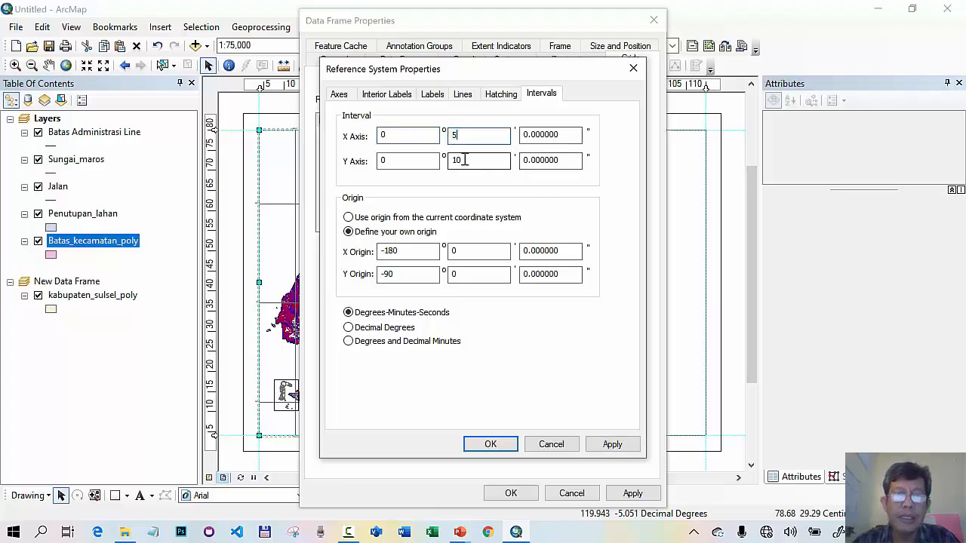
double_click(457, 161)
type("5")
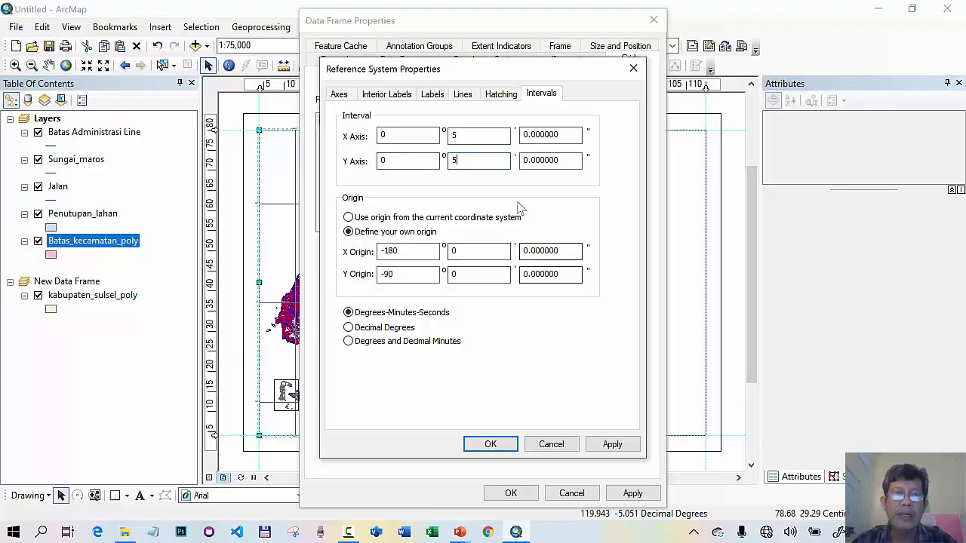
Set the graticule's label font size to 10 and check the labels around the main data frame's upper-left corner
left_click(433, 94)
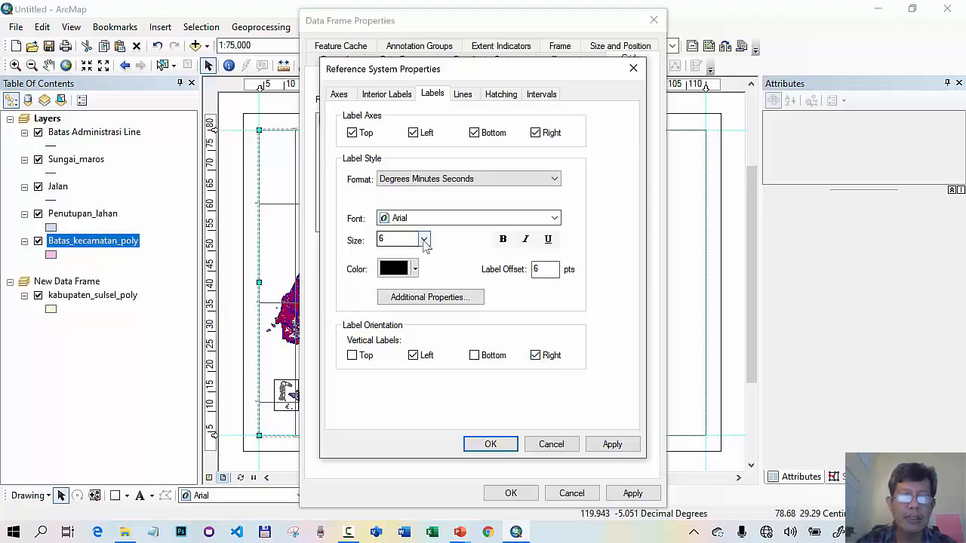
left_click(424, 240)
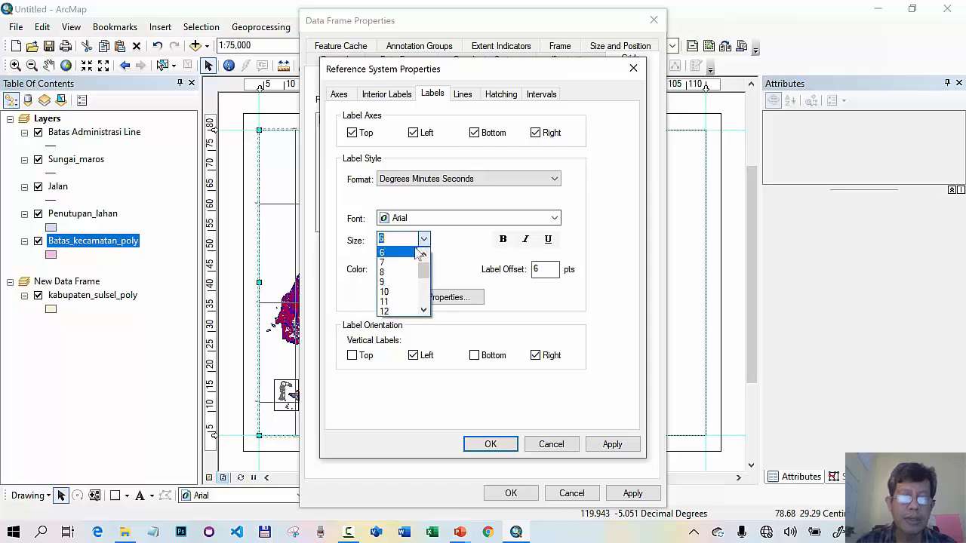
left_click(393, 292)
left_click(491, 444)
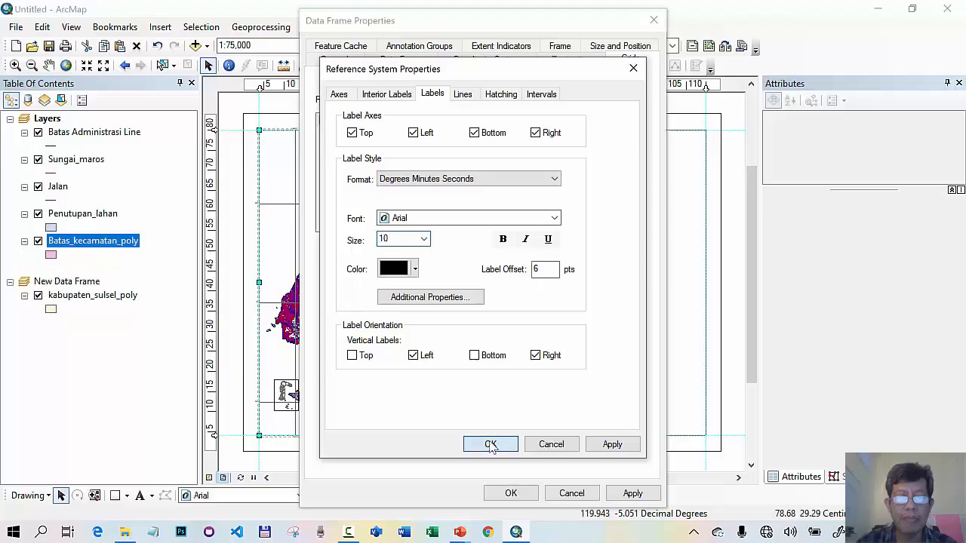
left_click(511, 493)
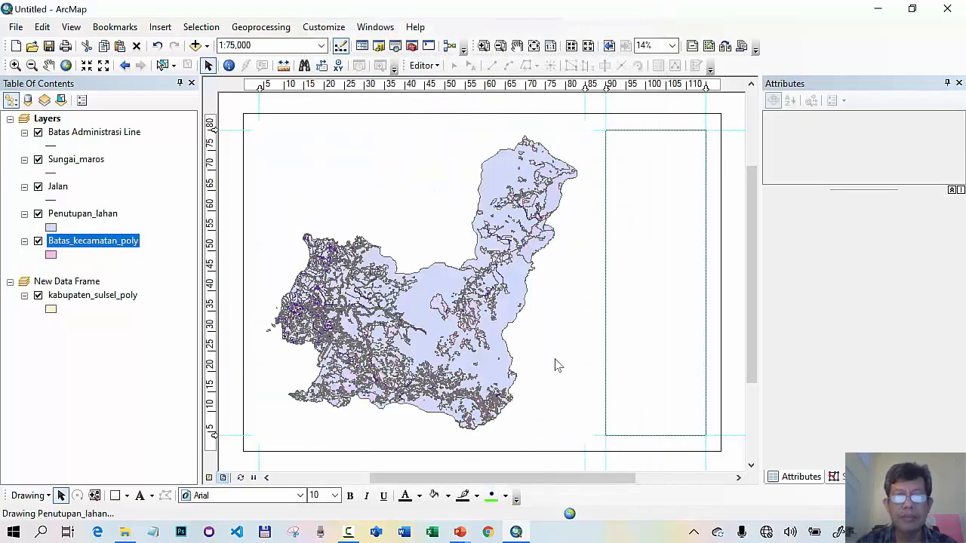
left_click(484, 46)
left_click_drag(239, 115, 339, 195)
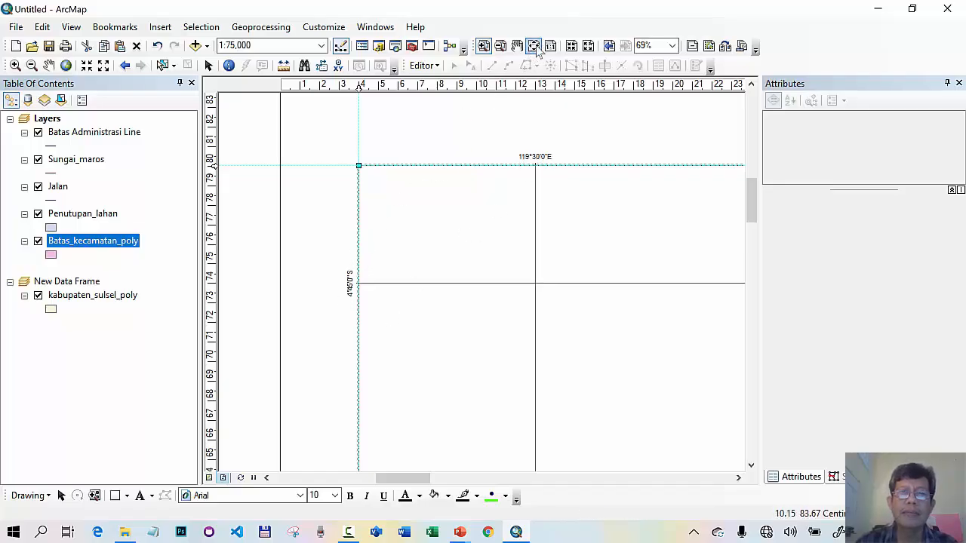
left_click(533, 47)
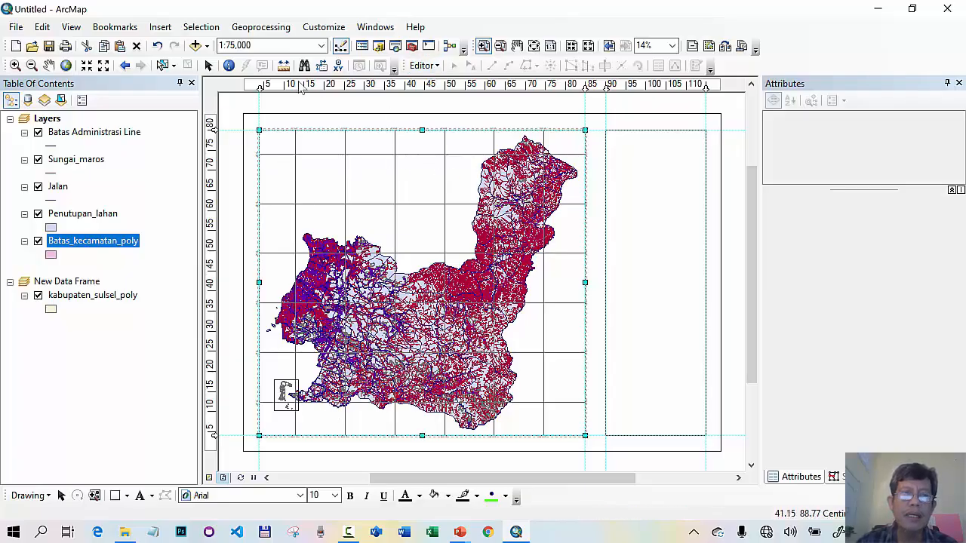
left_click(209, 65)
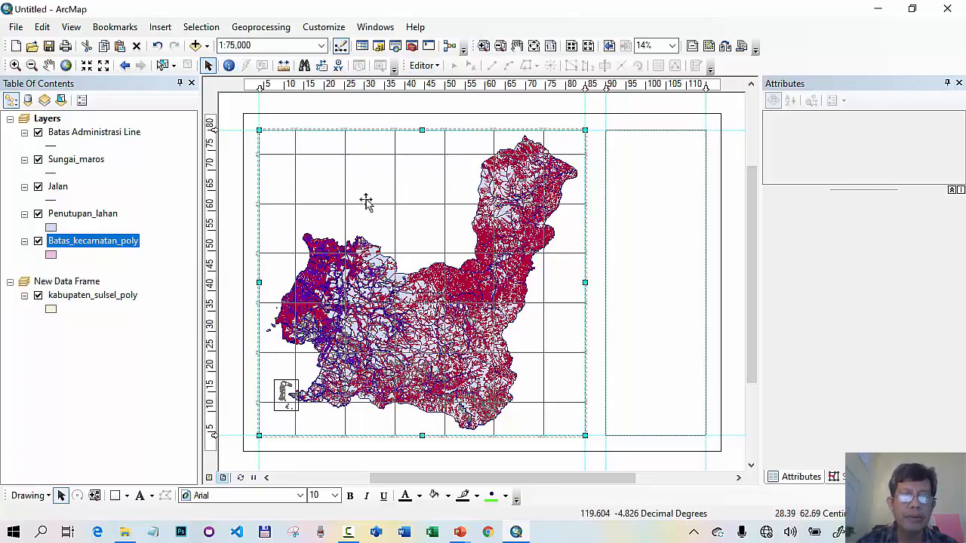
Color the main data frame's graticule lines turquoise and check them around the frame's upper-left corner
right_click(427, 190)
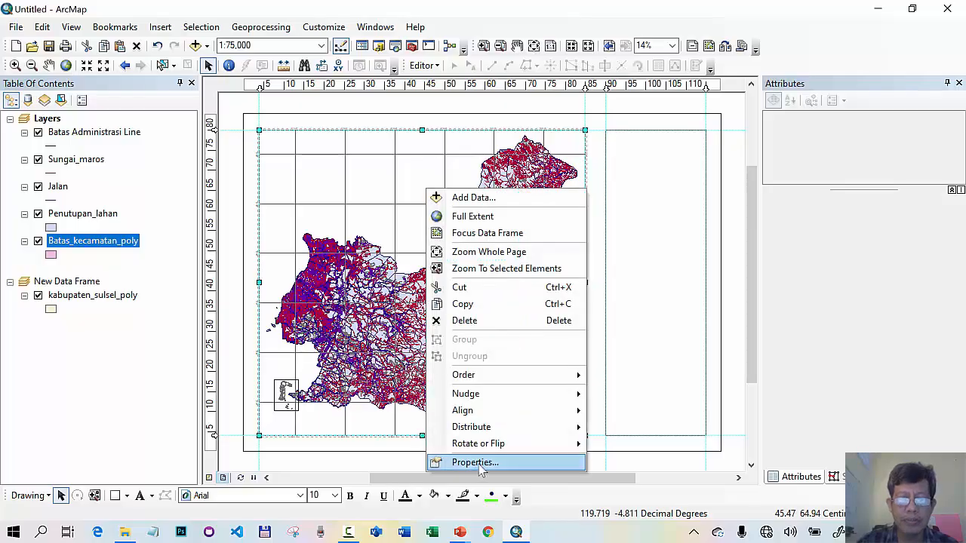
left_click(474, 462)
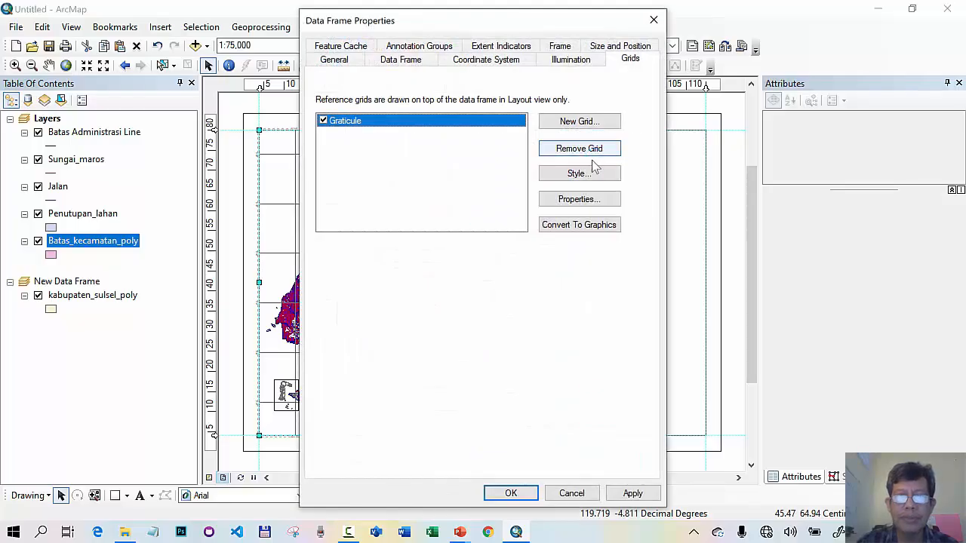
left_click(592, 200)
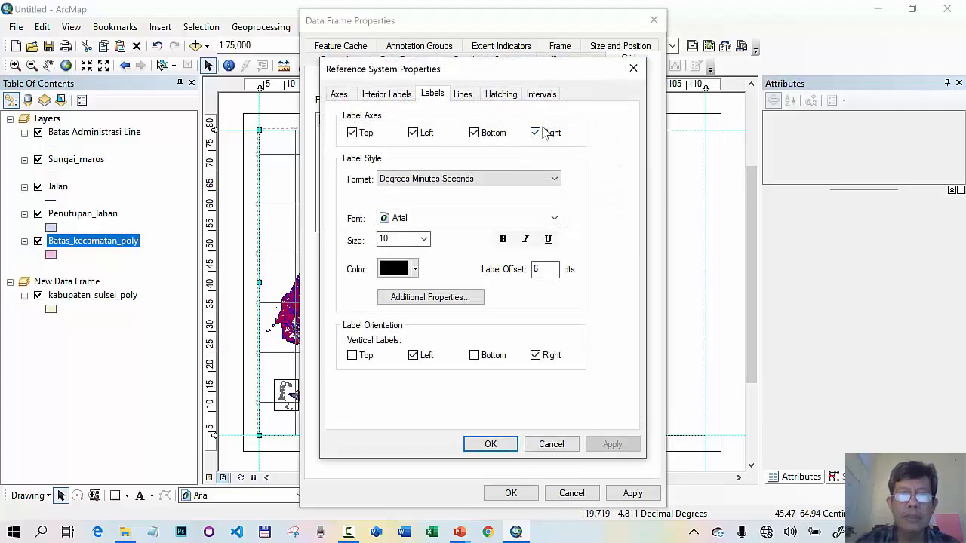
left_click(464, 97)
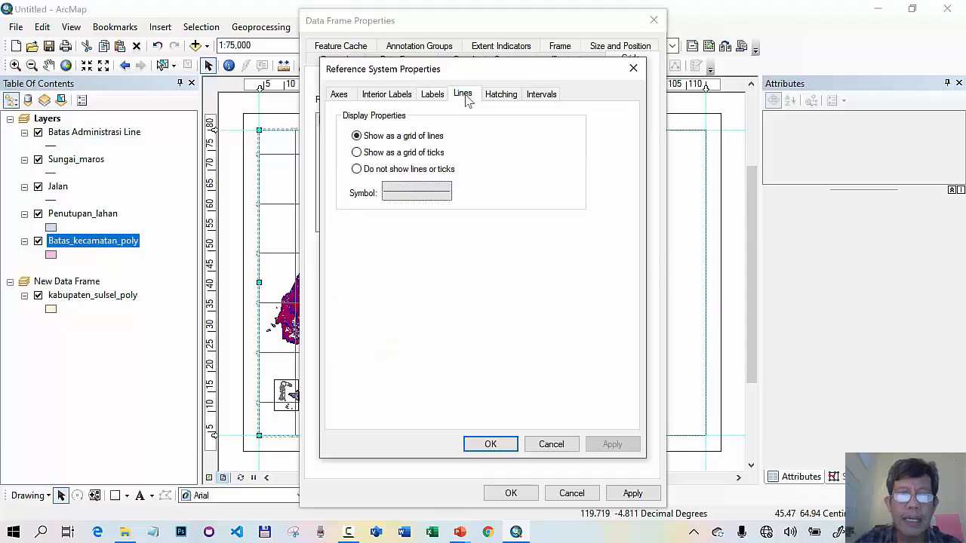
left_click(428, 193)
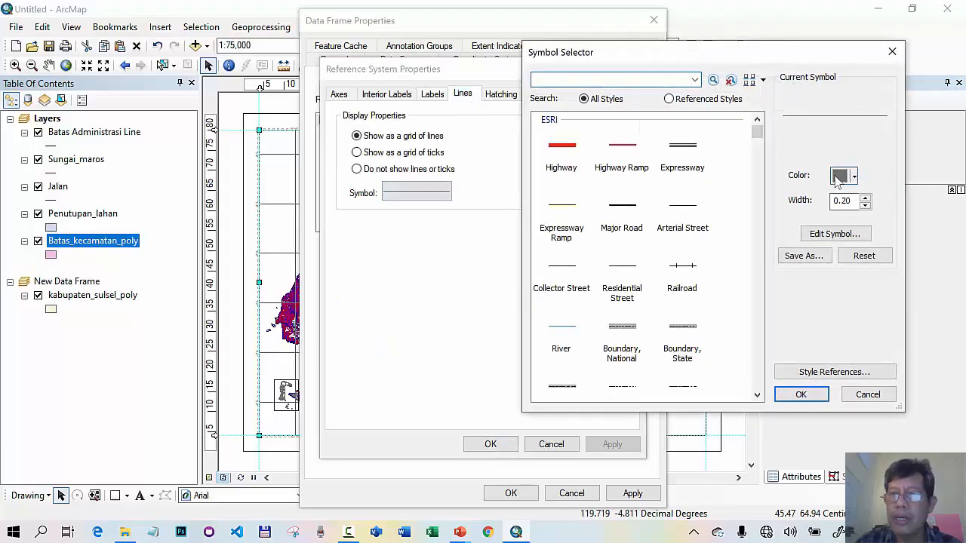
left_click(840, 177)
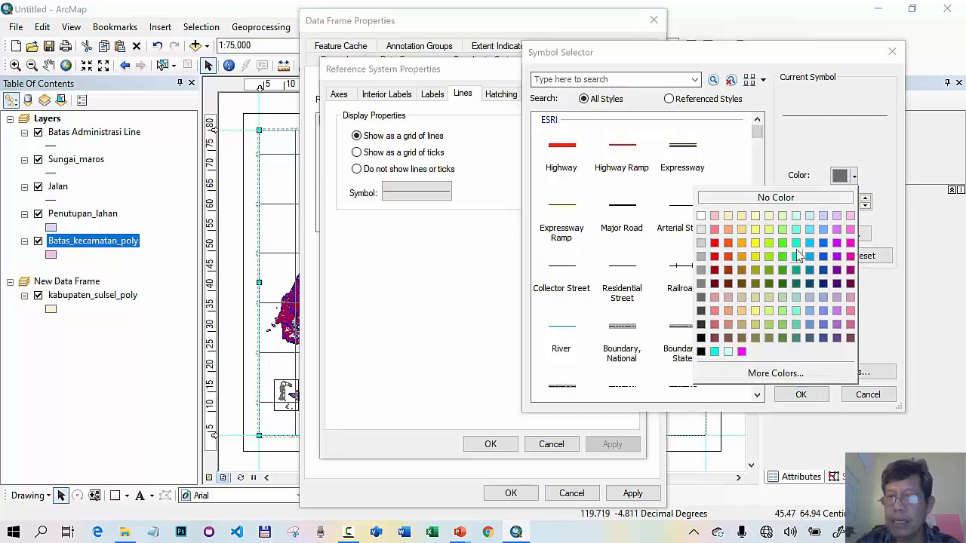
left_click(796, 242)
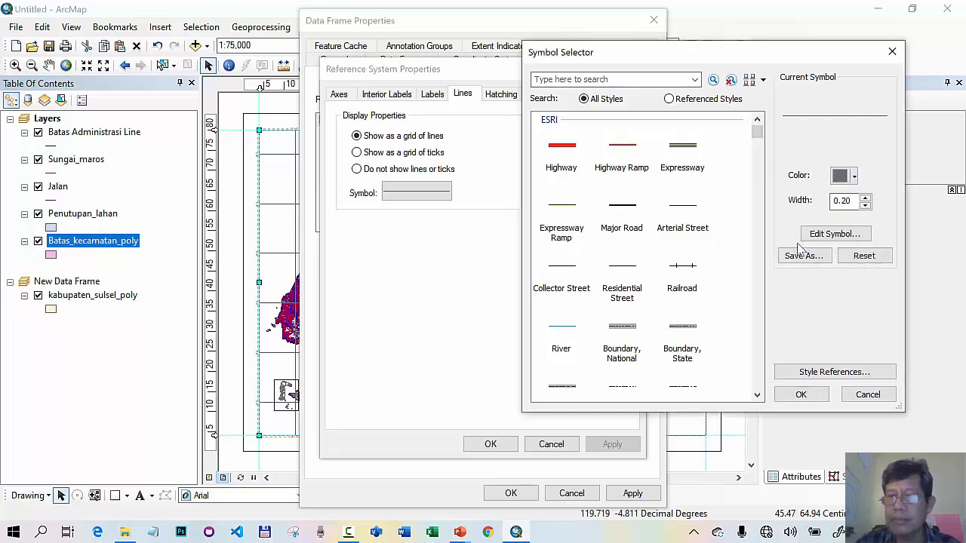
left_click(816, 395)
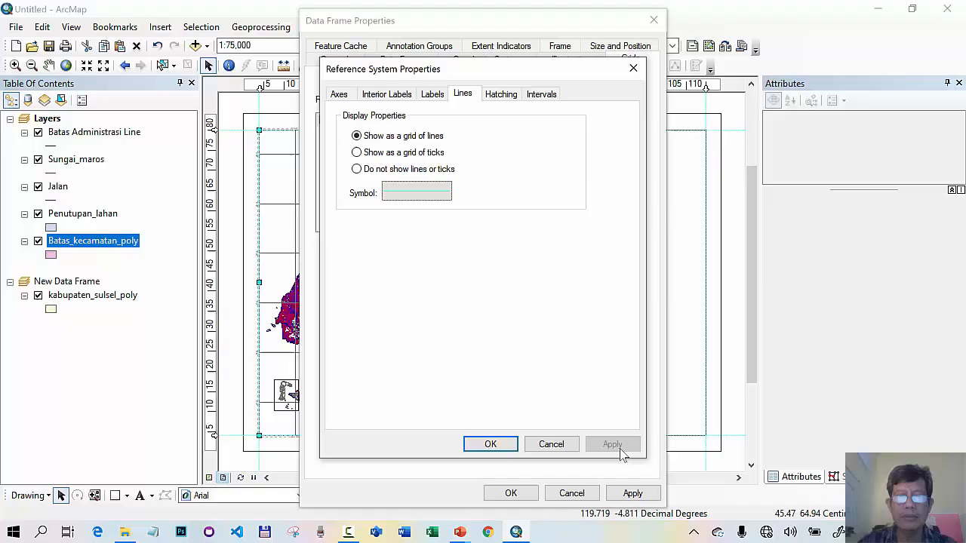
left_click(496, 449)
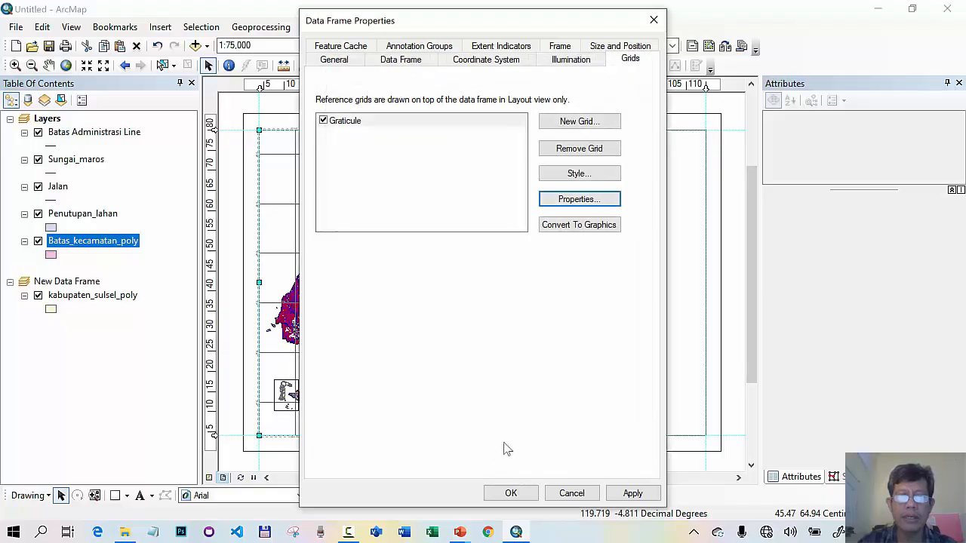
left_click(510, 493)
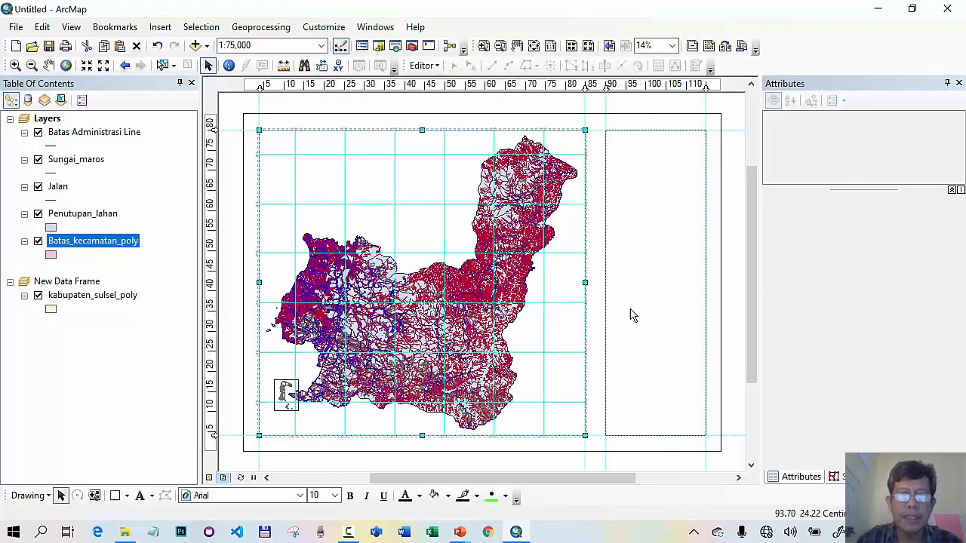
left_click(484, 46)
left_click_drag(232, 110, 345, 189)
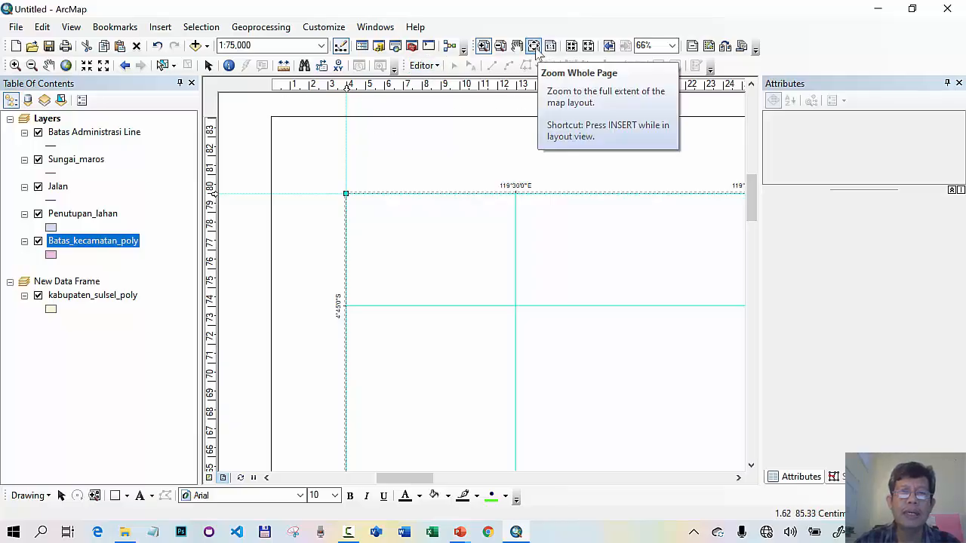
left_click(534, 46)
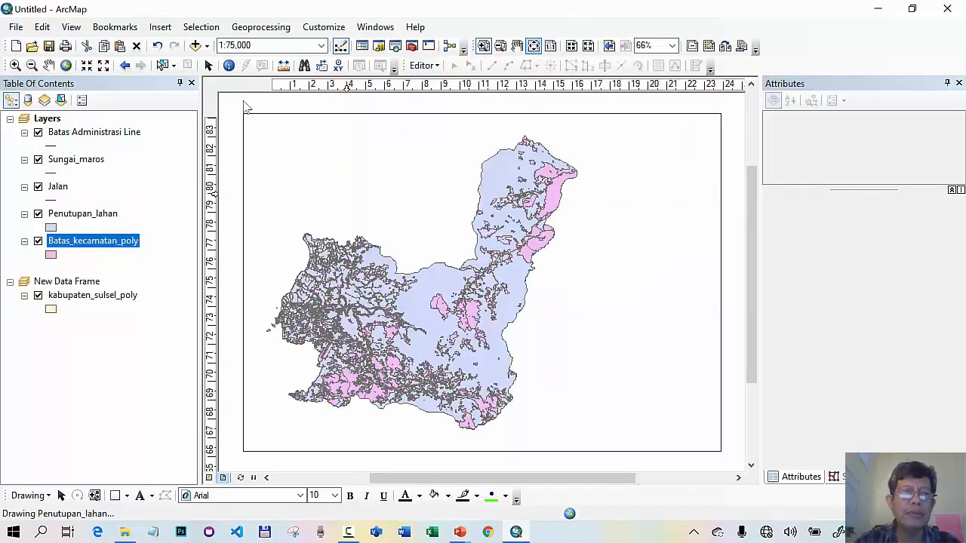
Add a measured grid with grid lines and labels to the main data frame, keeping the data frame's coordinate system and the default intervals
left_click(209, 65)
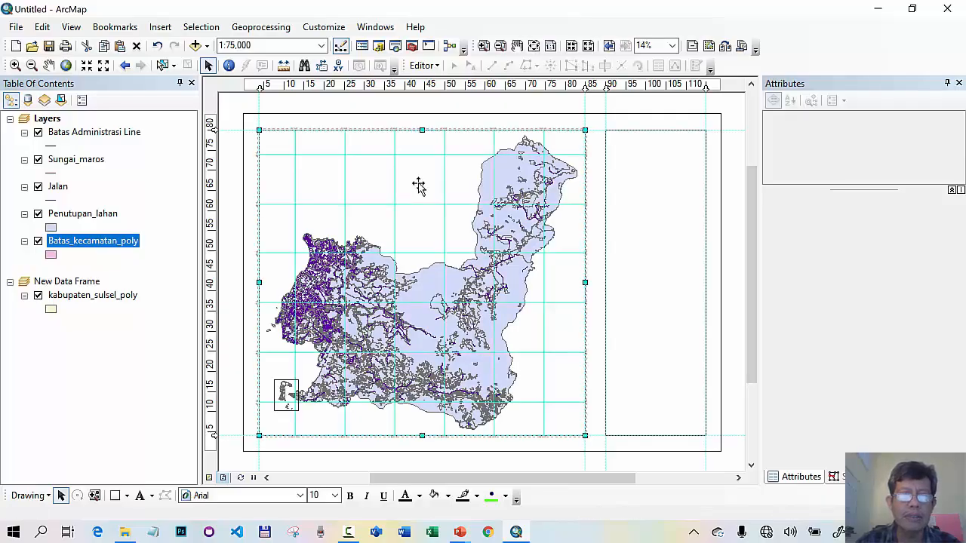
right_click(418, 186)
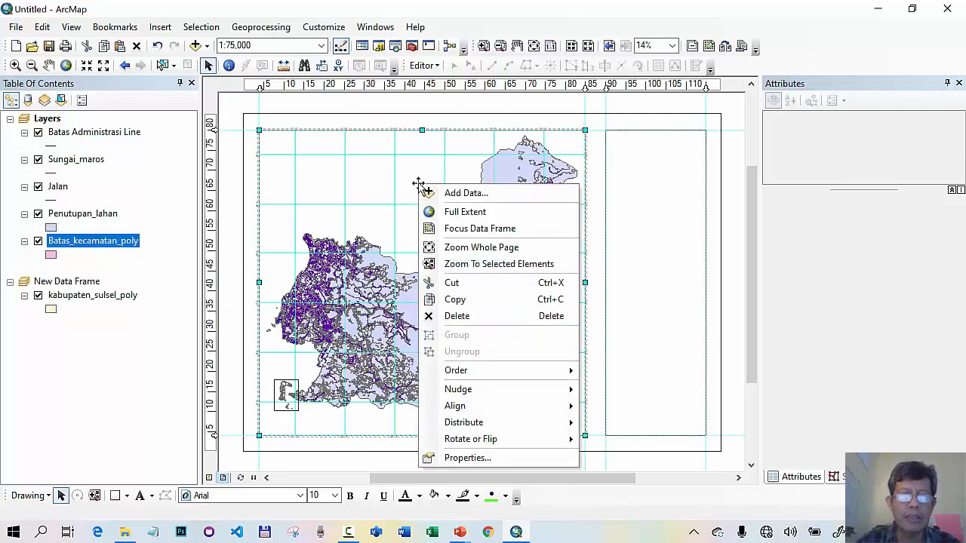
left_click(487, 457)
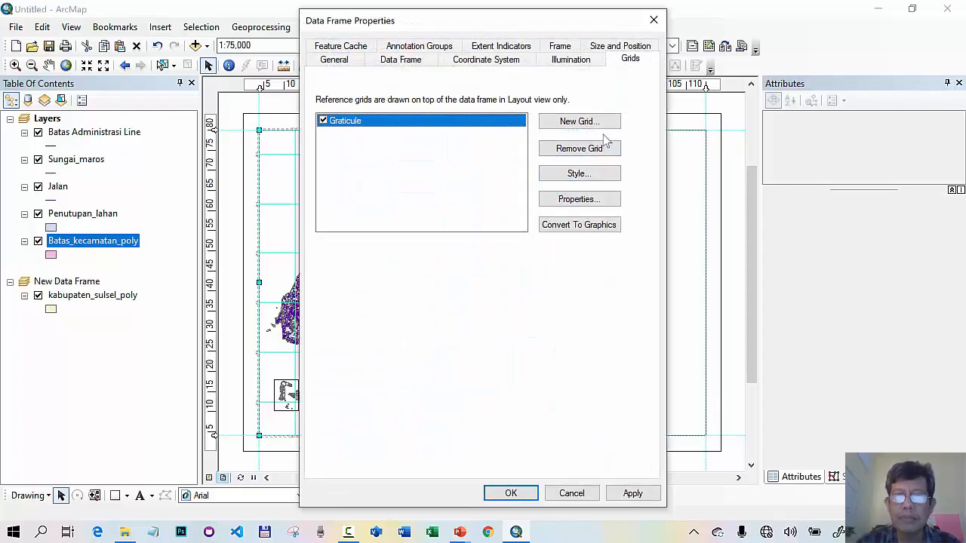
left_click(577, 122)
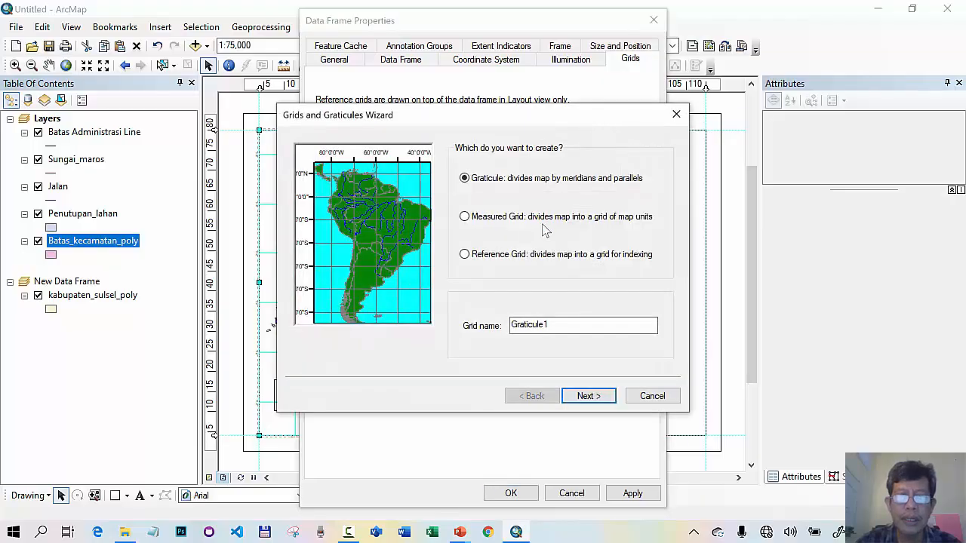
left_click(475, 218)
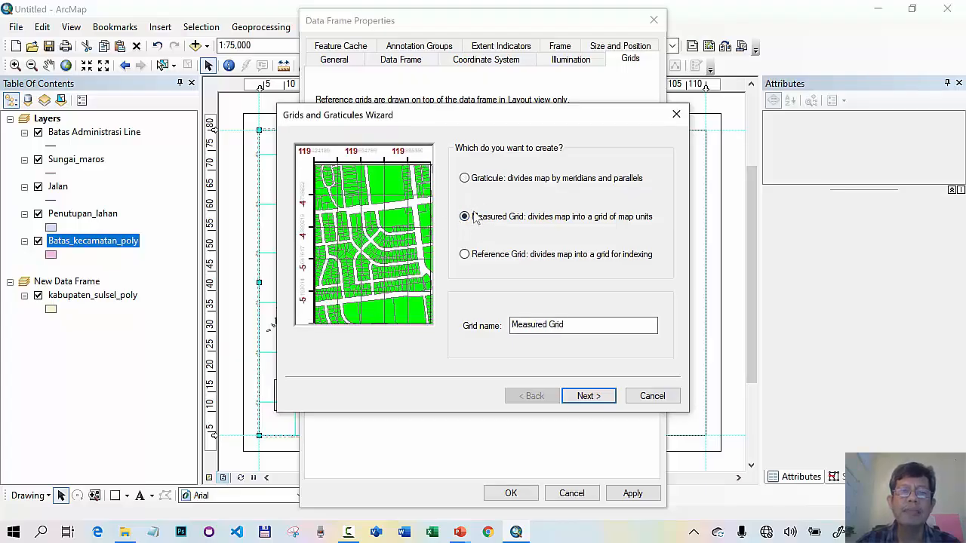
left_click(587, 396)
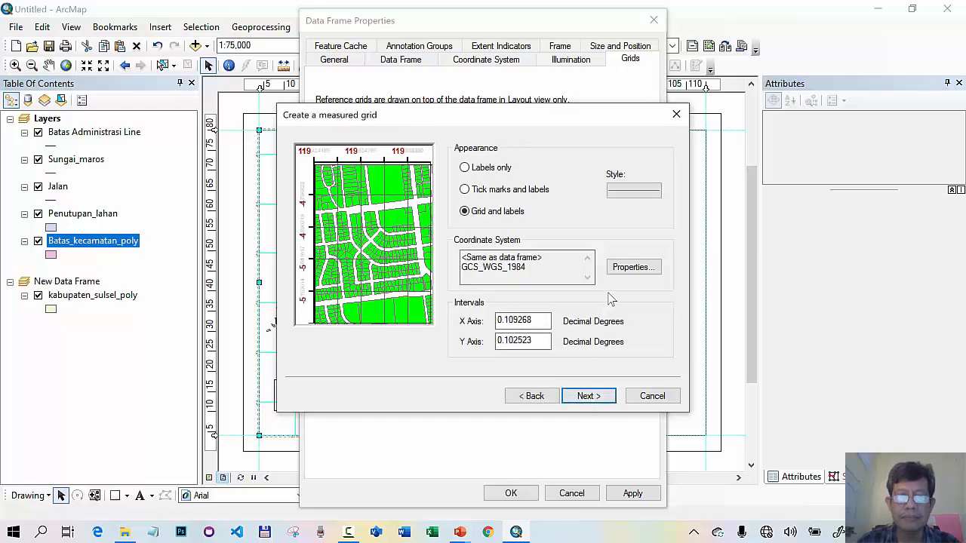
left_click(589, 396)
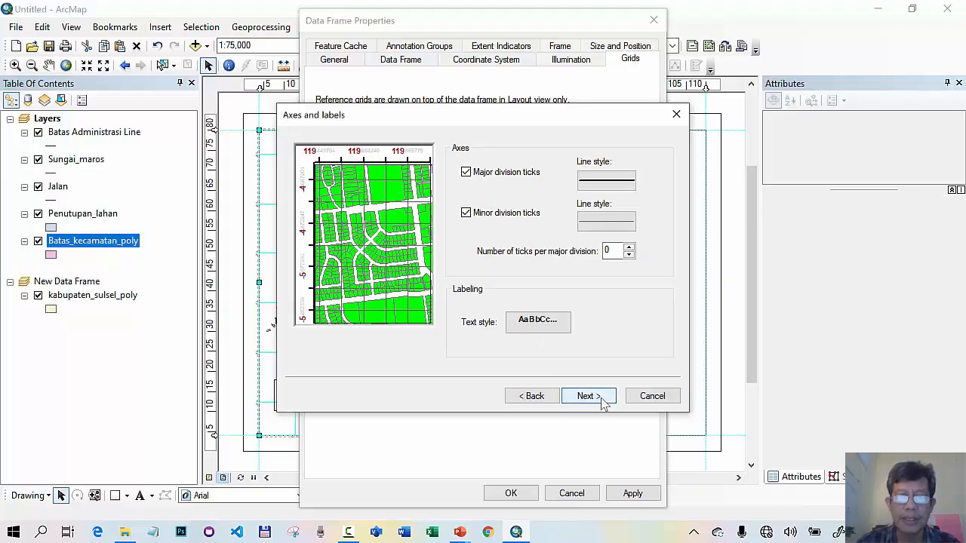
left_click(603, 402)
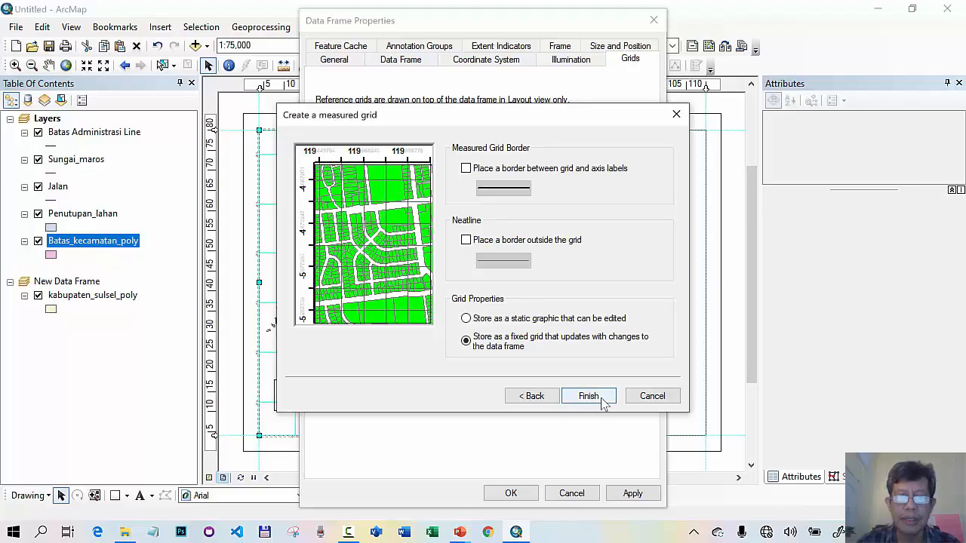
left_click(601, 400)
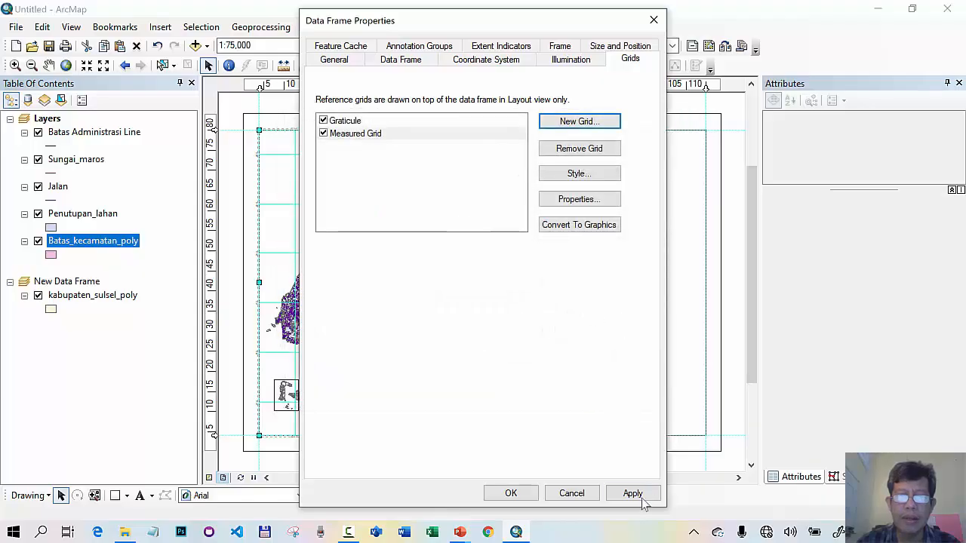
left_click(636, 495)
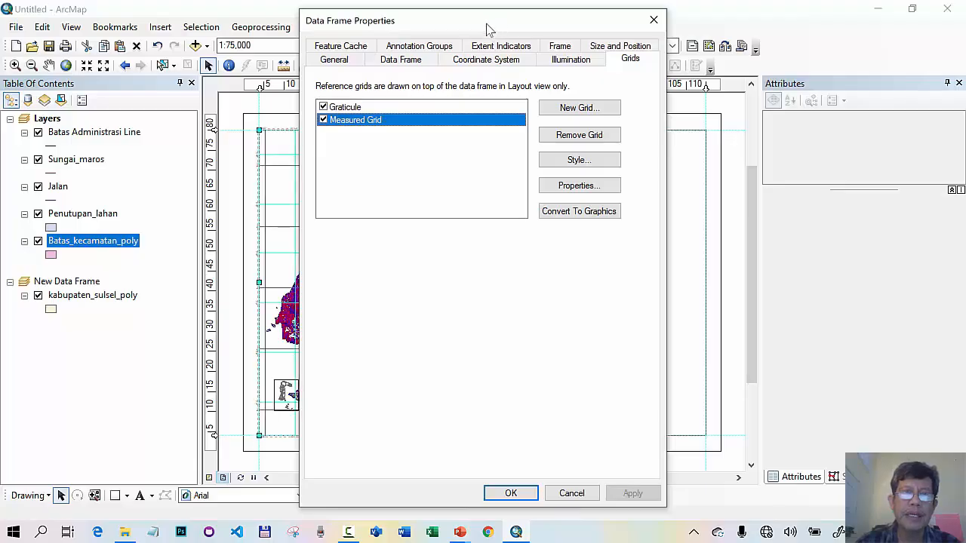
left_click_drag(486, 28, 706, 18)
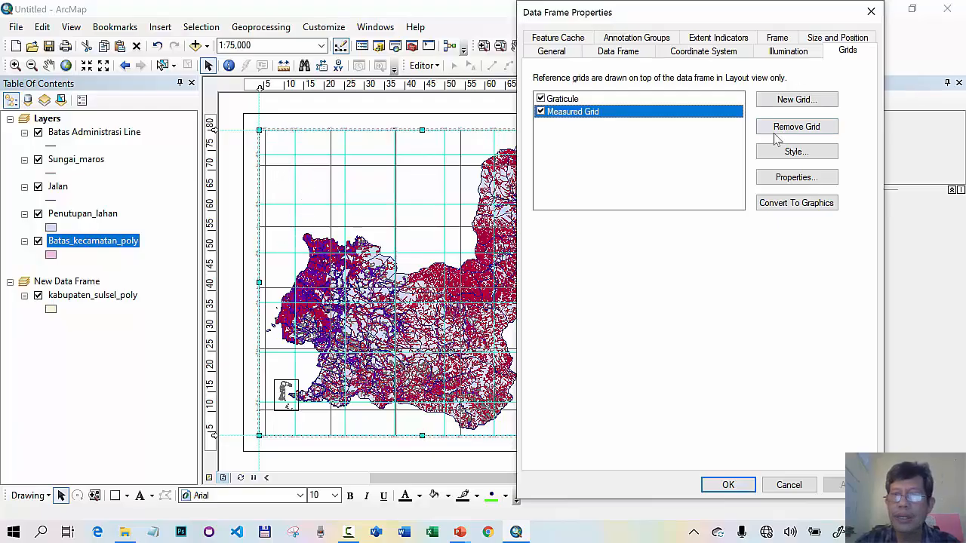
Set the measured grid to display as a grid of ticks
left_click(796, 177)
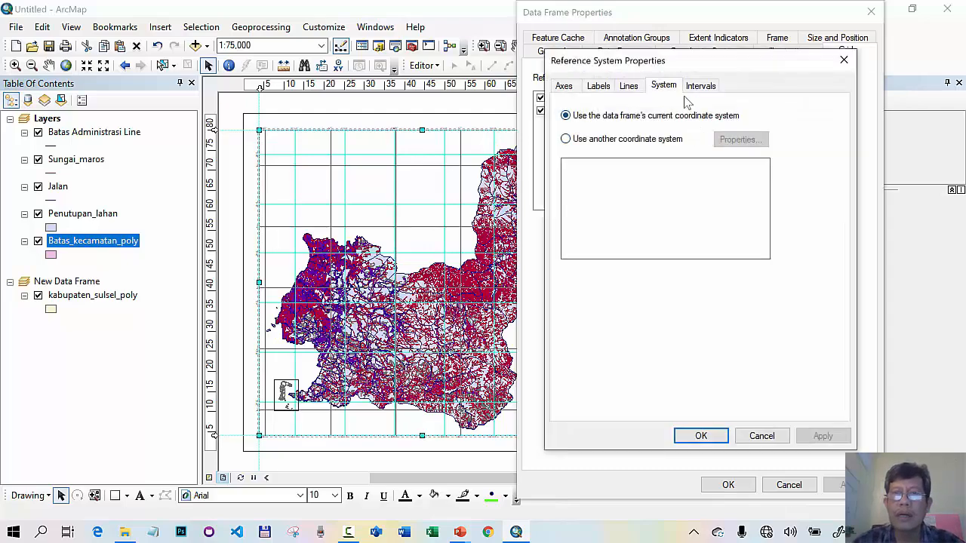
left_click(629, 89)
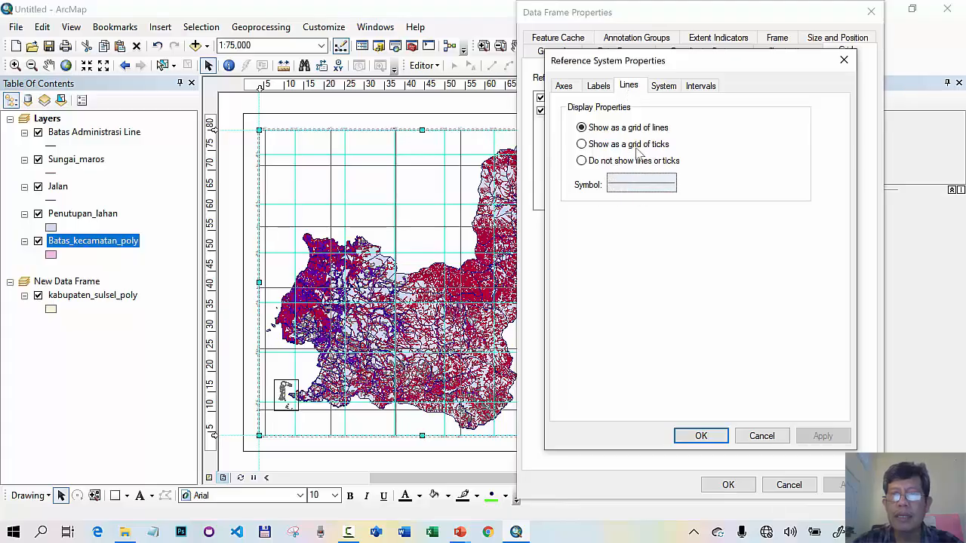
left_click(582, 145)
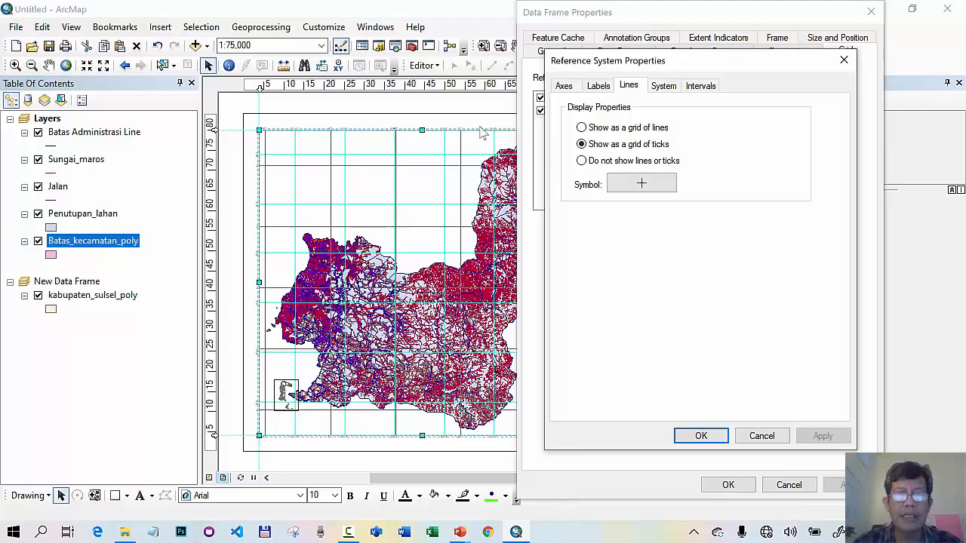
Set the measured grid's label font size to 10 and check the labels at the main data frame's upper-left corner
left_click(601, 87)
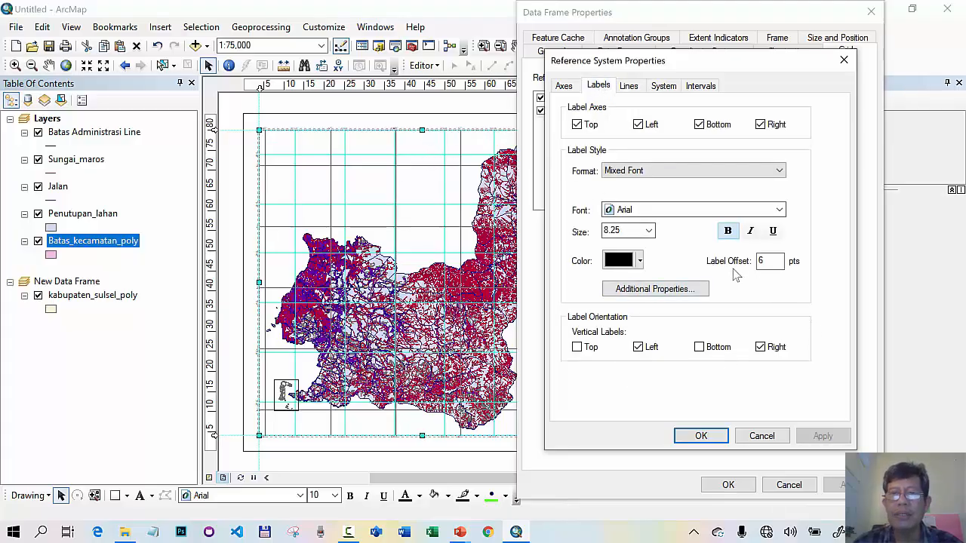
left_click(648, 231)
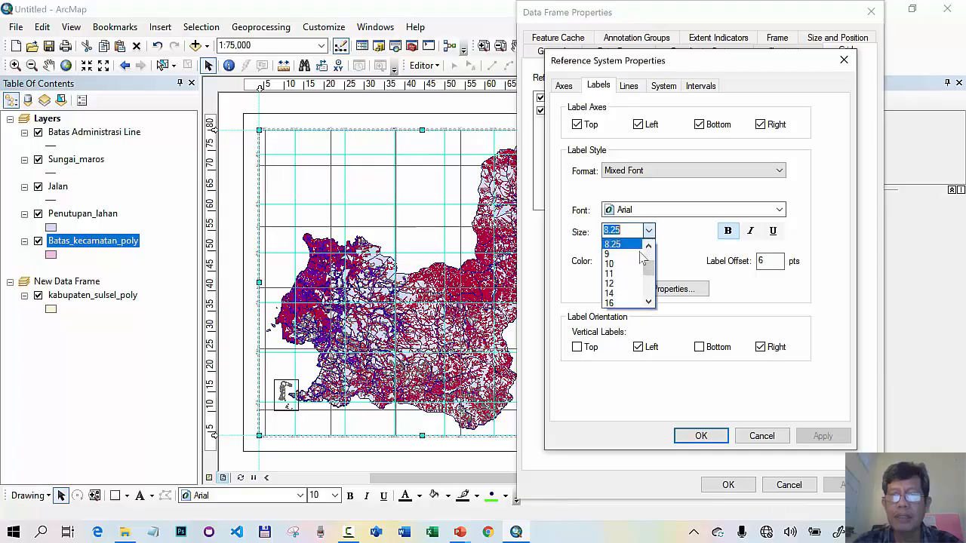
left_click(632, 264)
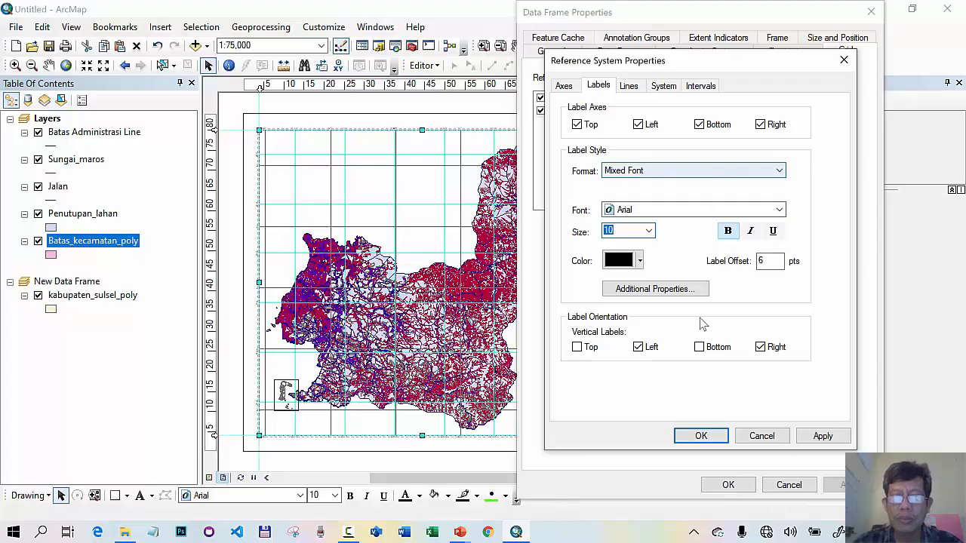
left_click(712, 443)
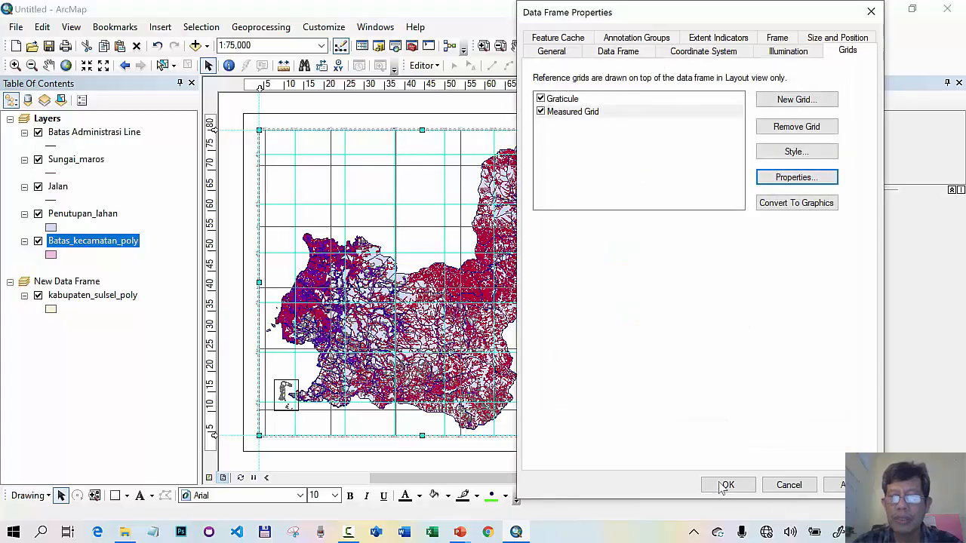
left_click(726, 486)
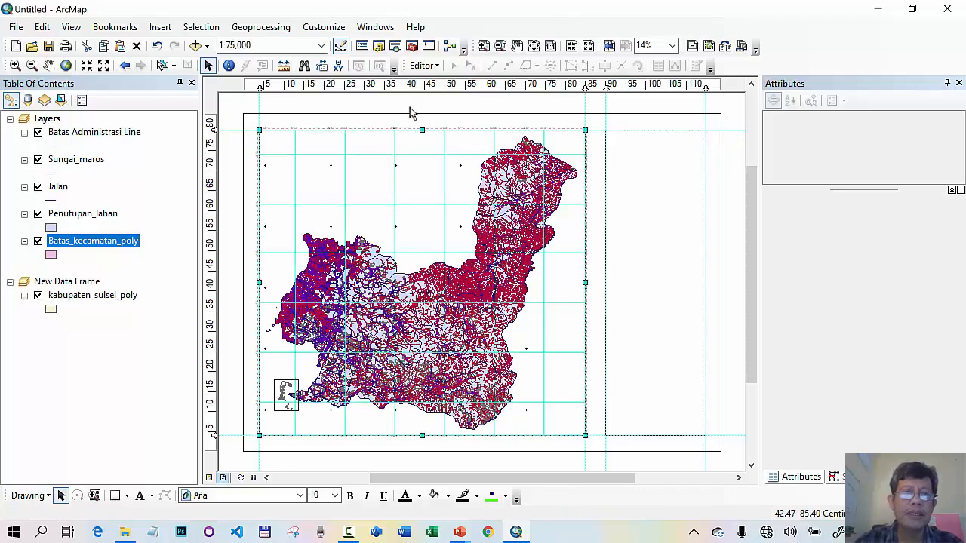
left_click(483, 46)
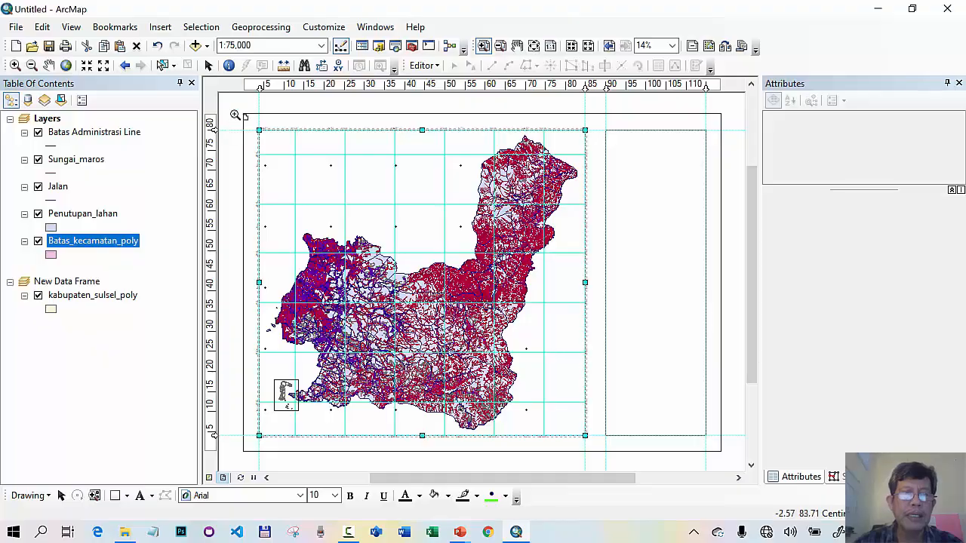
left_click_drag(233, 113, 325, 179)
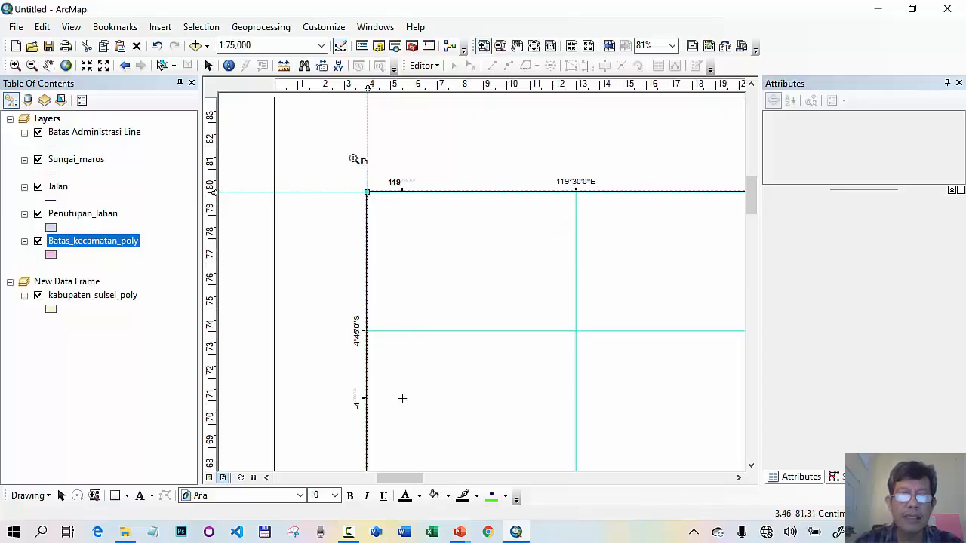
left_click_drag(345, 151, 472, 260)
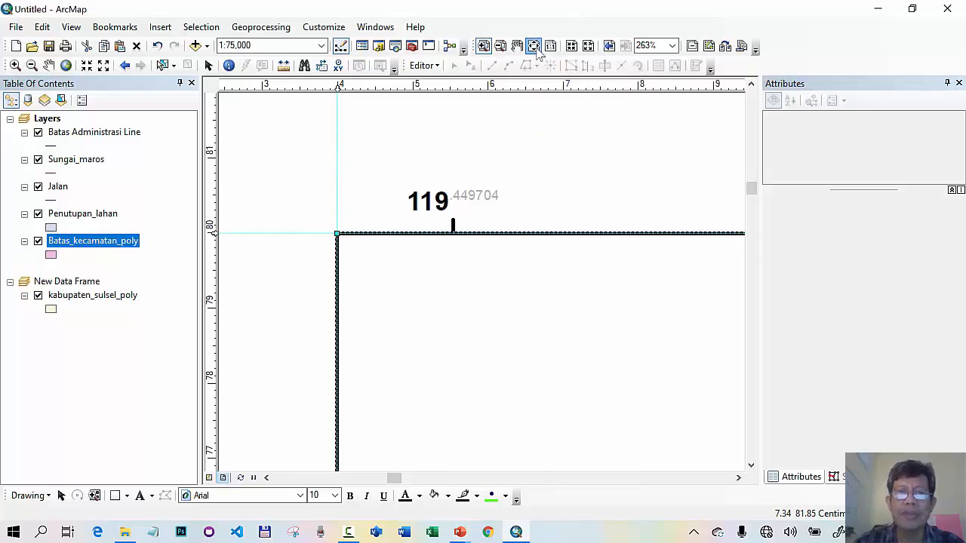
left_click(535, 47)
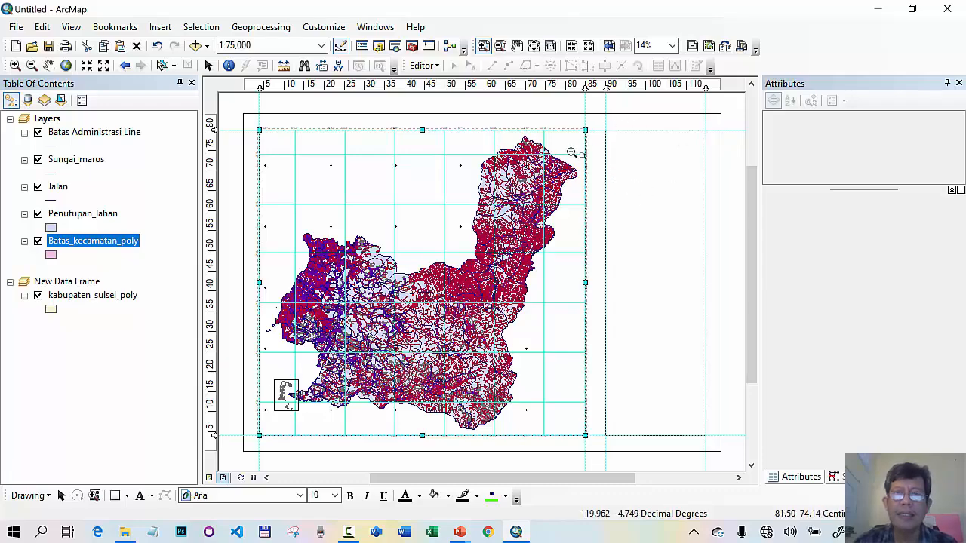
Insert the logo1 picture from the bahan folder into the upper part of the layout's side panel
left_click_drag(571, 106, 739, 227)
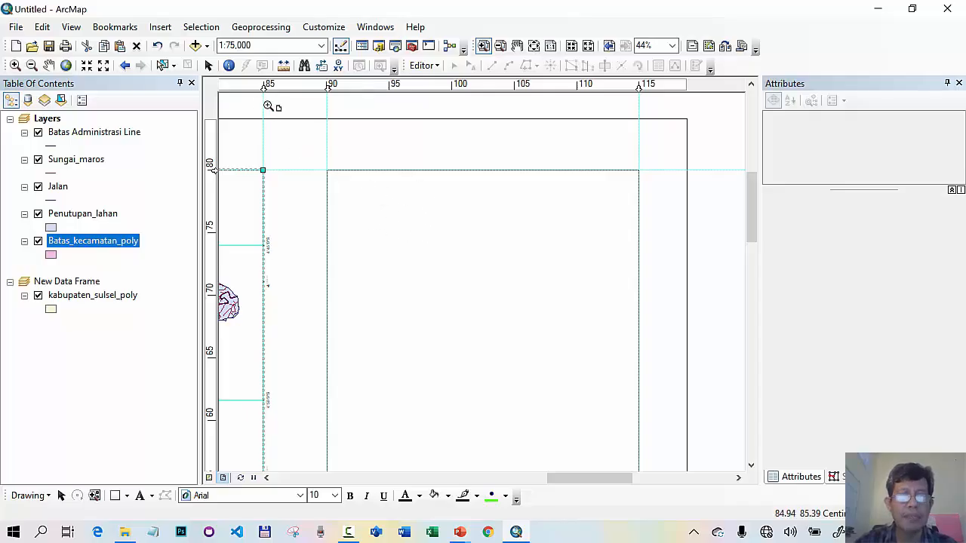
left_click(159, 28)
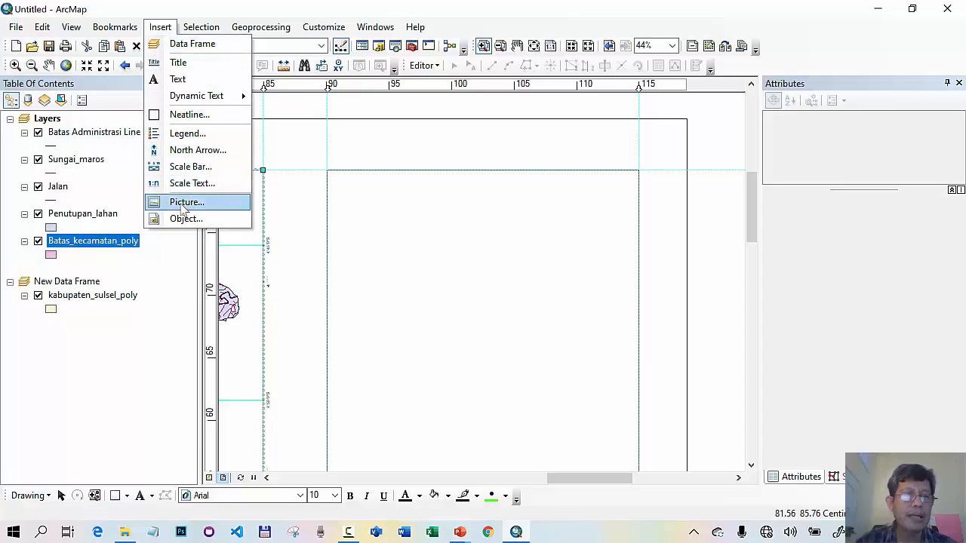
left_click(184, 202)
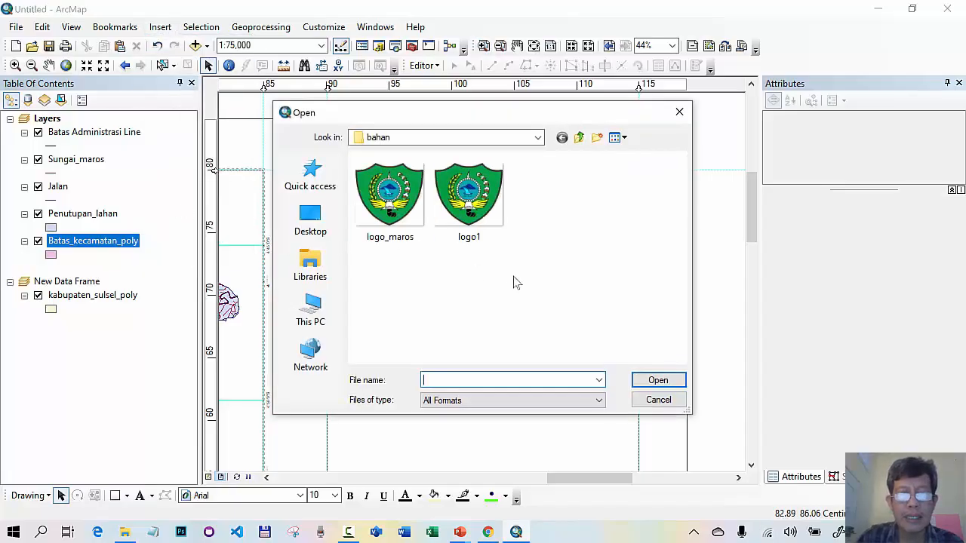
left_click(492, 209)
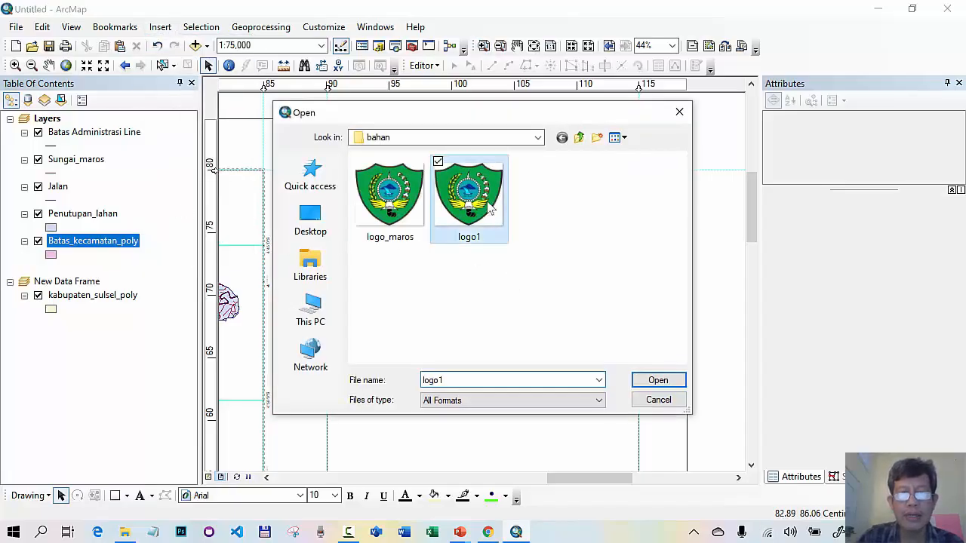
left_click(647, 379)
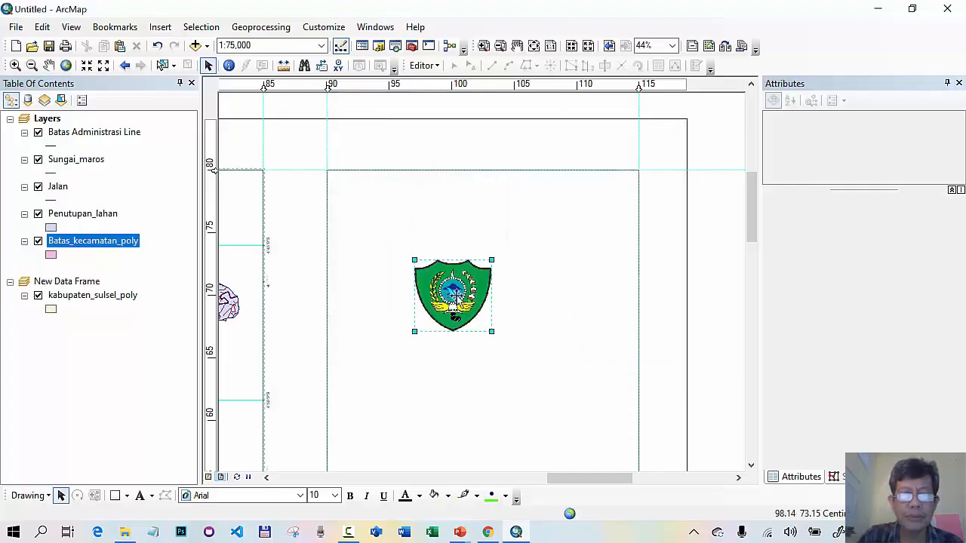
Shrink the logo to about 3.3 cm wide and centre it just below the side panel's upper edge
left_click_drag(459, 298, 402, 238)
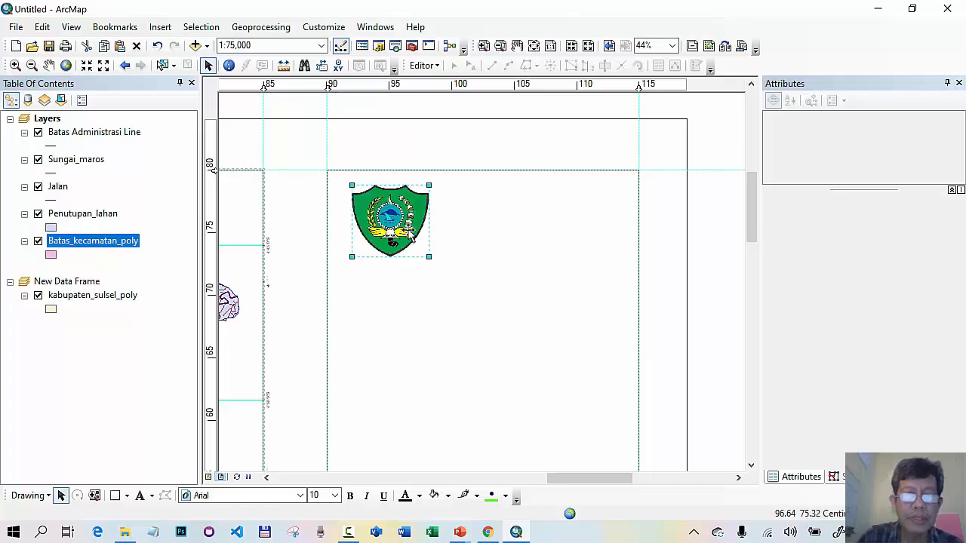
left_click_drag(427, 252, 488, 199)
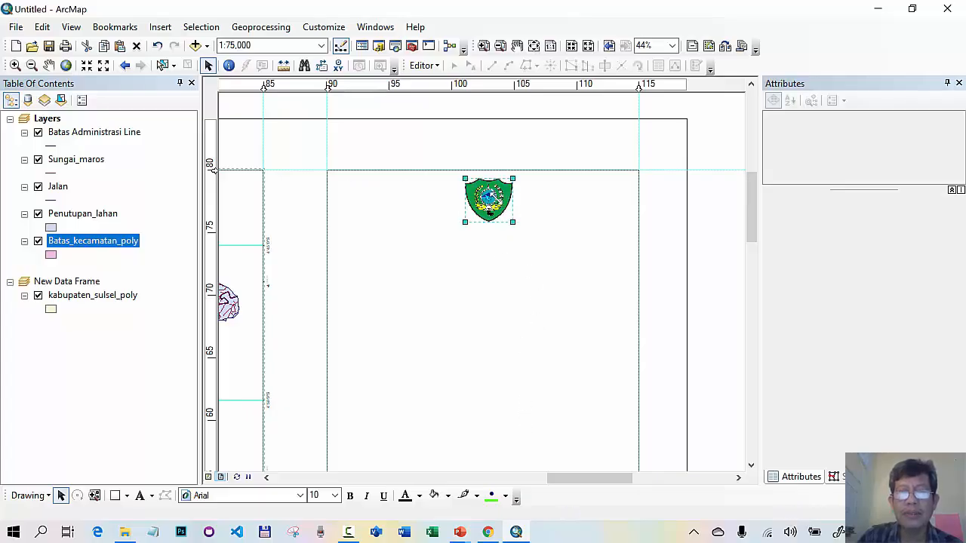
mouse_move(490, 193)
left_mouse_down()
mouse_move(400, 186)
mouse_move(363, 199)
mouse_move(483, 198)
left_mouse_up()
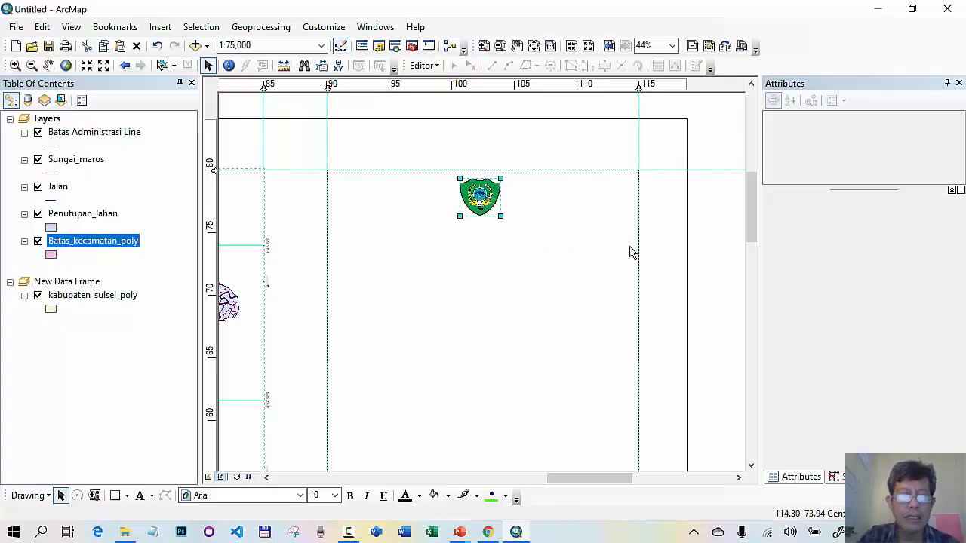
Add the text PEMERINTAH DAERAH KABUPATEN MAROS below the logo in the side panel
left_click(139, 496)
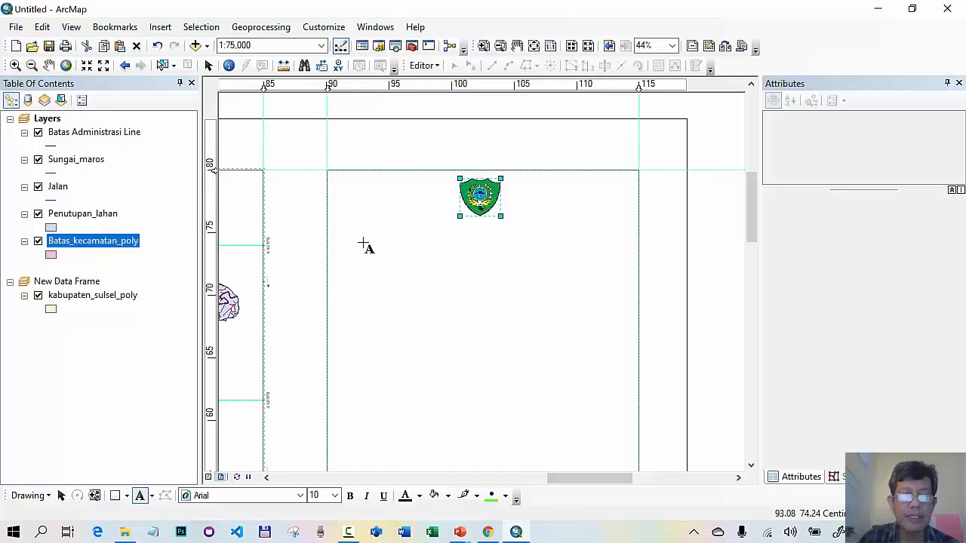
left_click(363, 242)
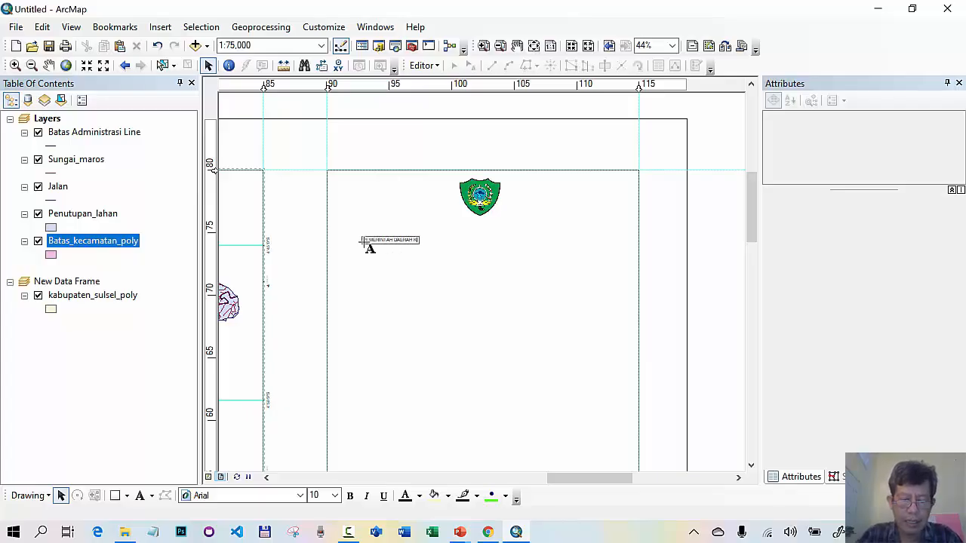
type("ABUPATEN MAROS")
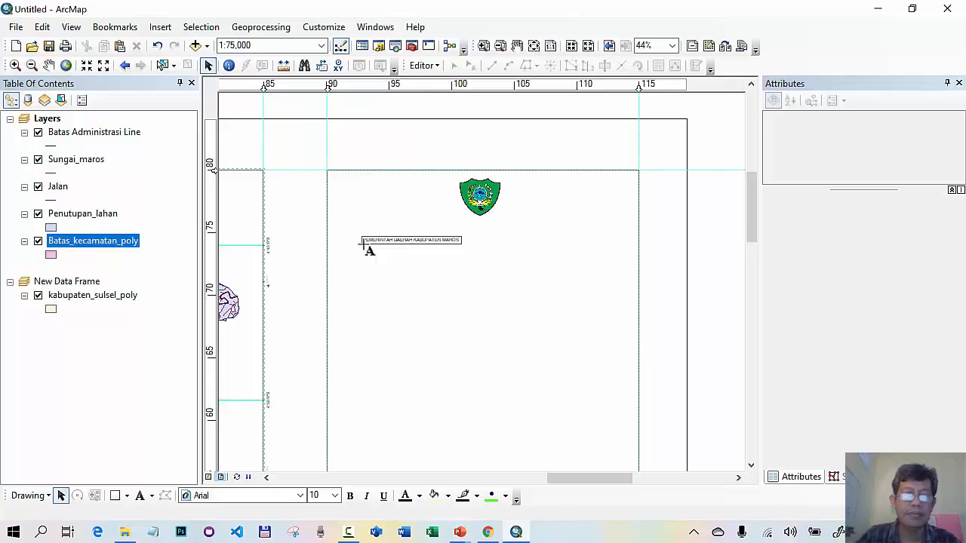
key("Return")
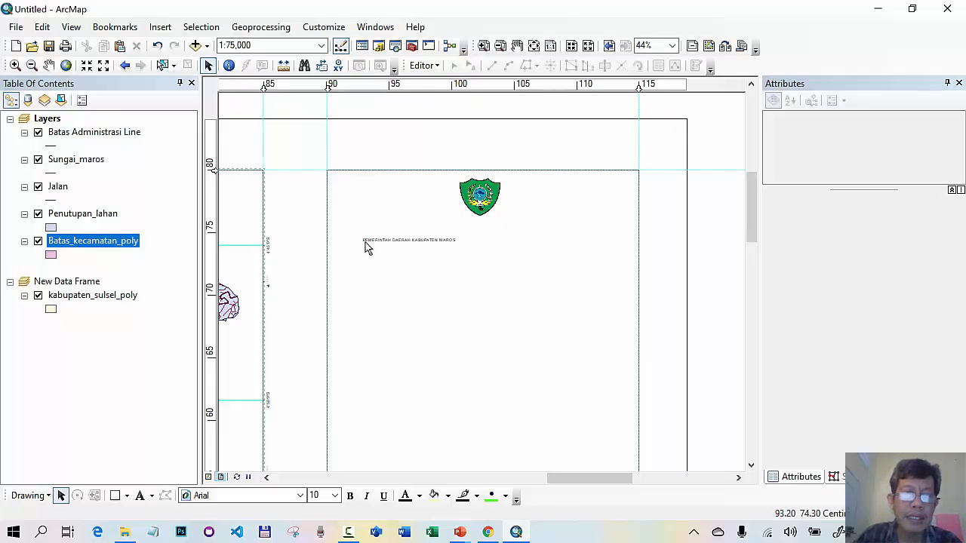
Set the government heading's font size to 28 and centre the text below the logo
left_click(364, 243)
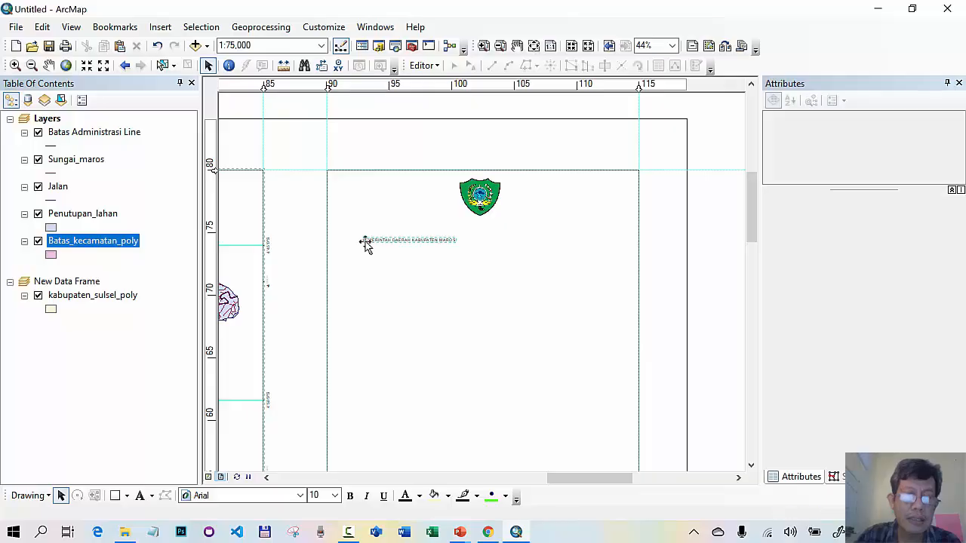
left_click(334, 495)
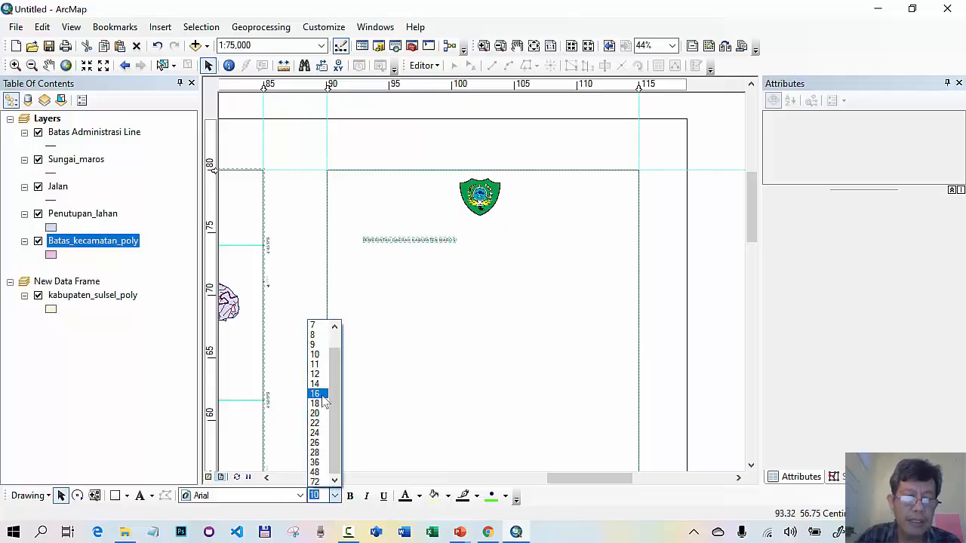
left_click(315, 393)
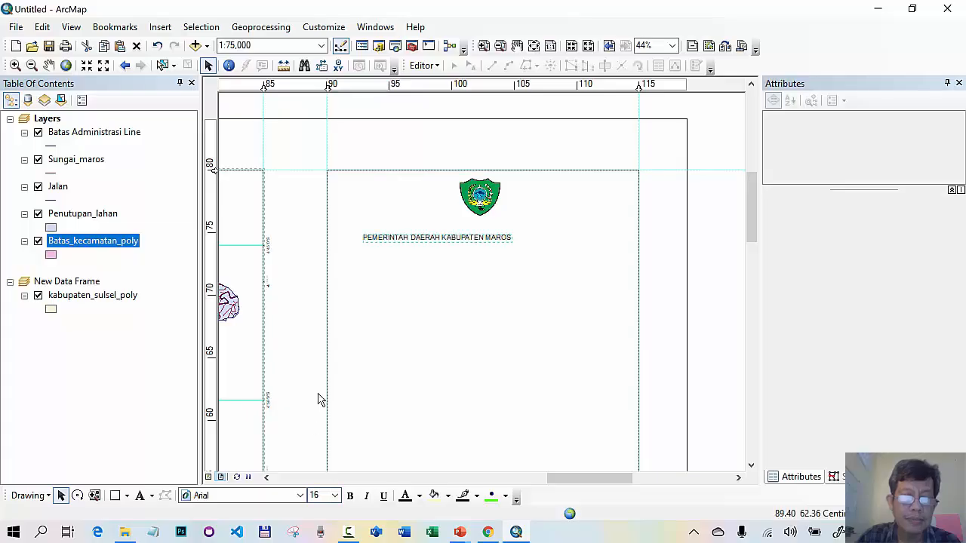
left_click(334, 496)
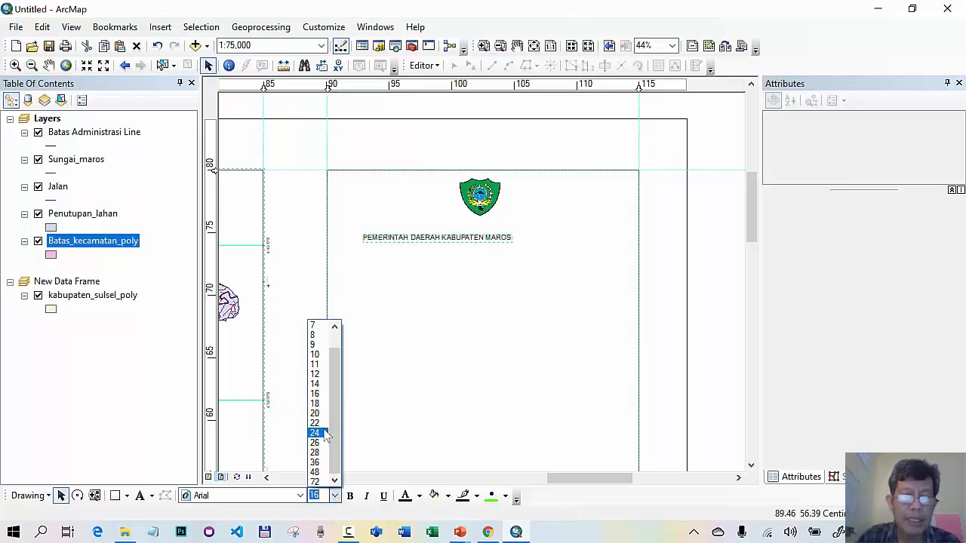
left_click(326, 436)
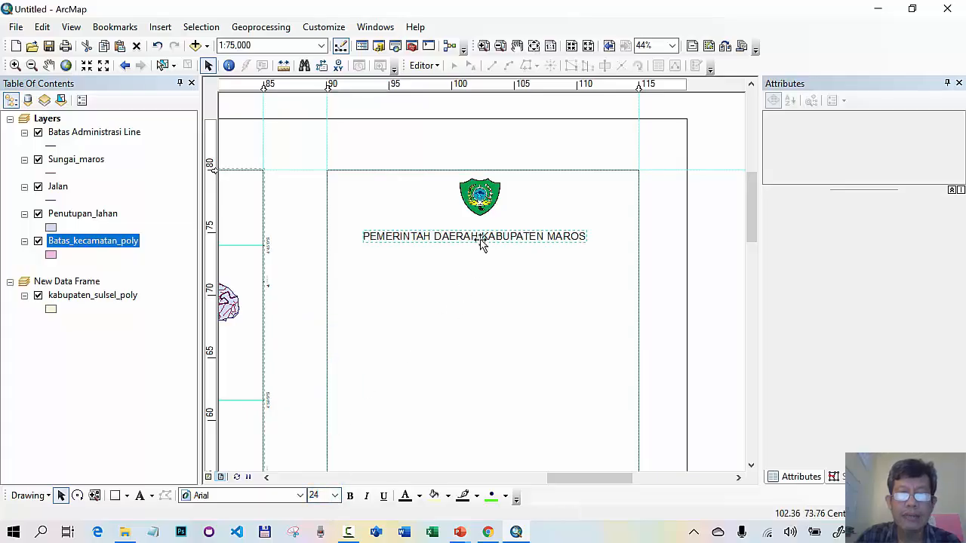
left_click_drag(480, 237, 496, 236)
left_click(334, 496)
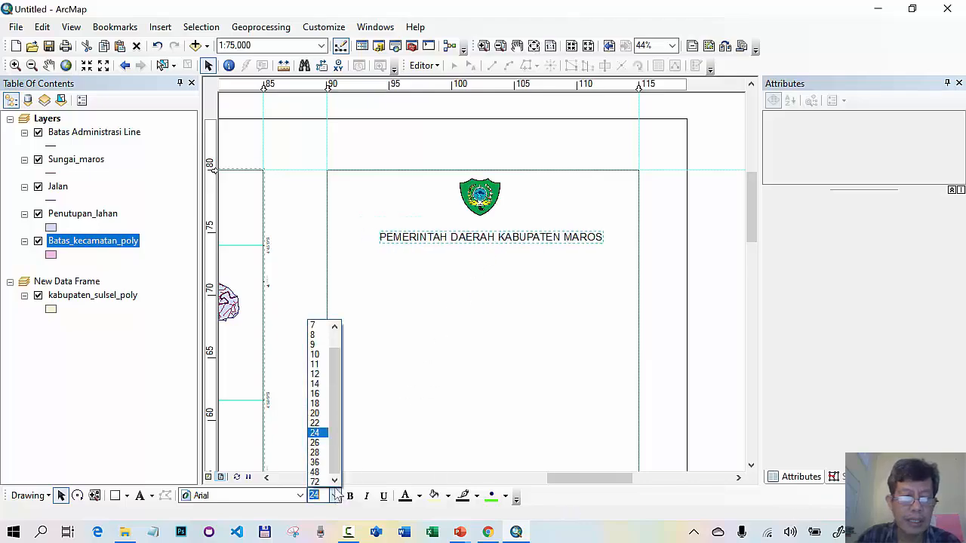
left_click(316, 451)
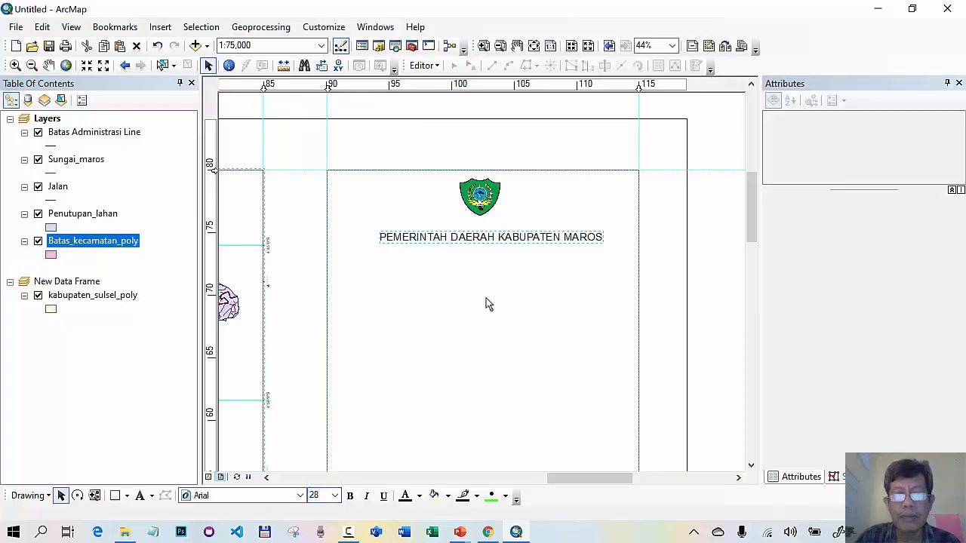
left_click_drag(535, 242, 518, 238)
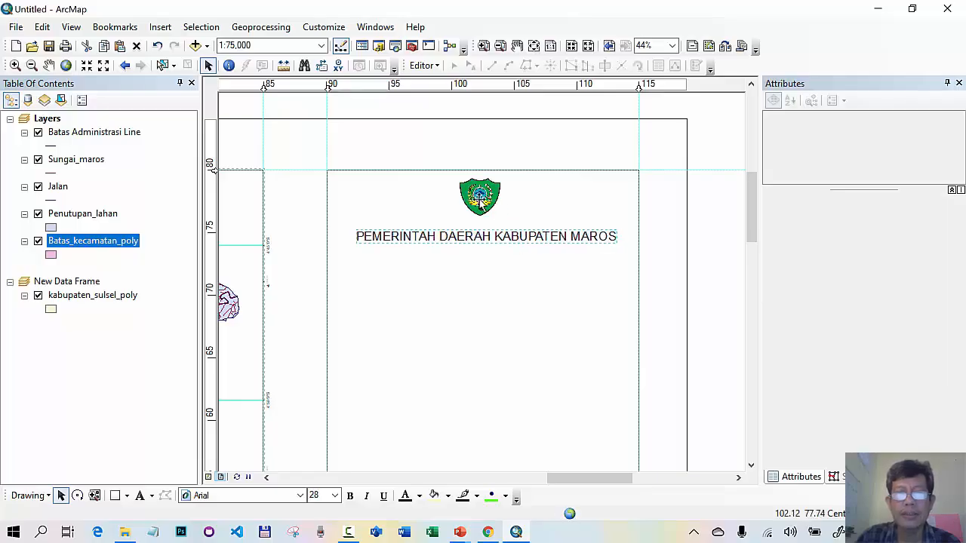
Enlarge the logo to about 3.8 cm wide and shift the government heading slightly down beneath it
left_click(480, 198)
left_click_drag(510, 224, 509, 238)
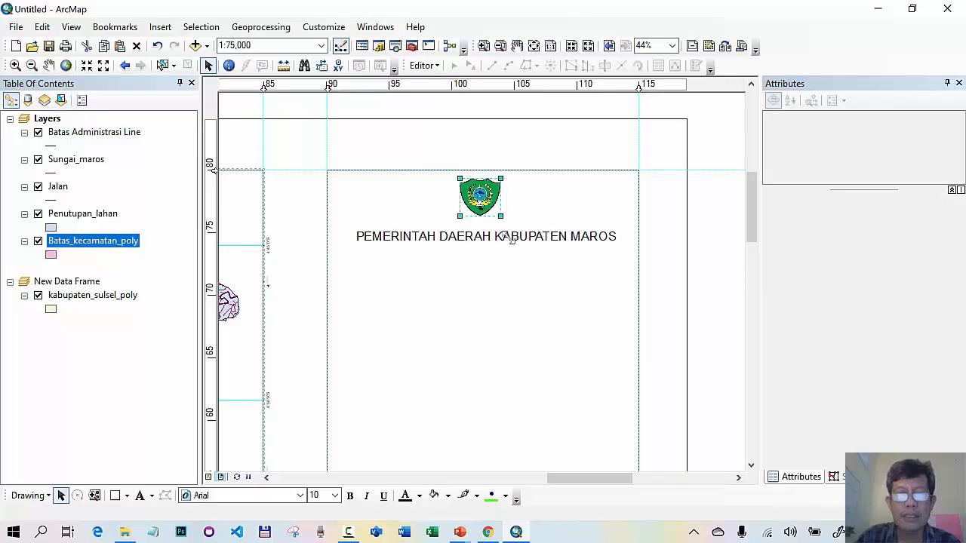
left_click(485, 236)
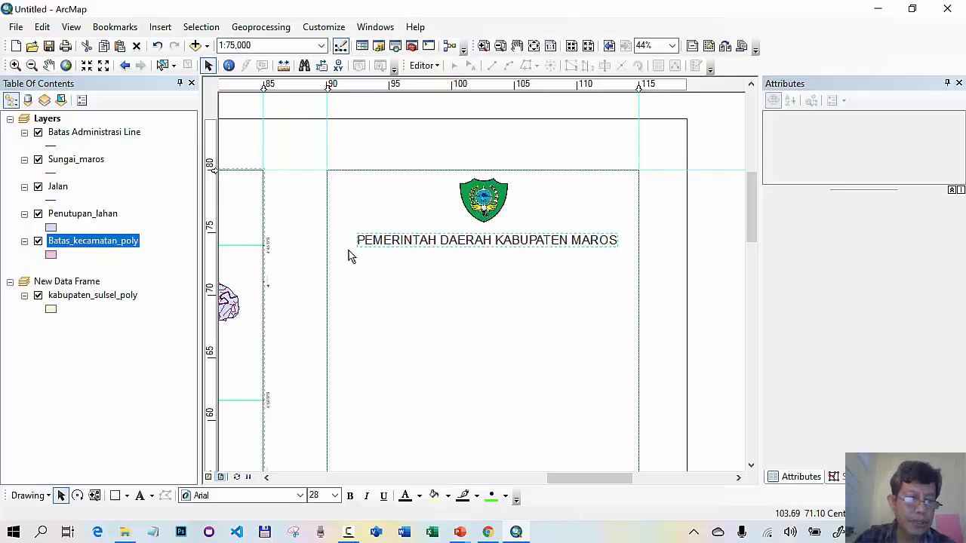
Draw a horizontal divider line about 24.9 cm long across the side panel below the government heading
left_click(126, 496)
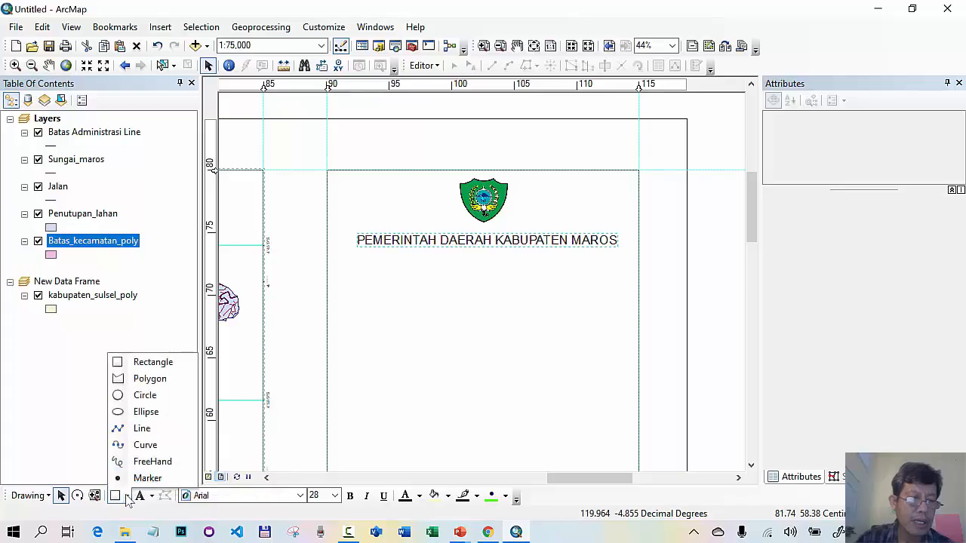
left_click(142, 428)
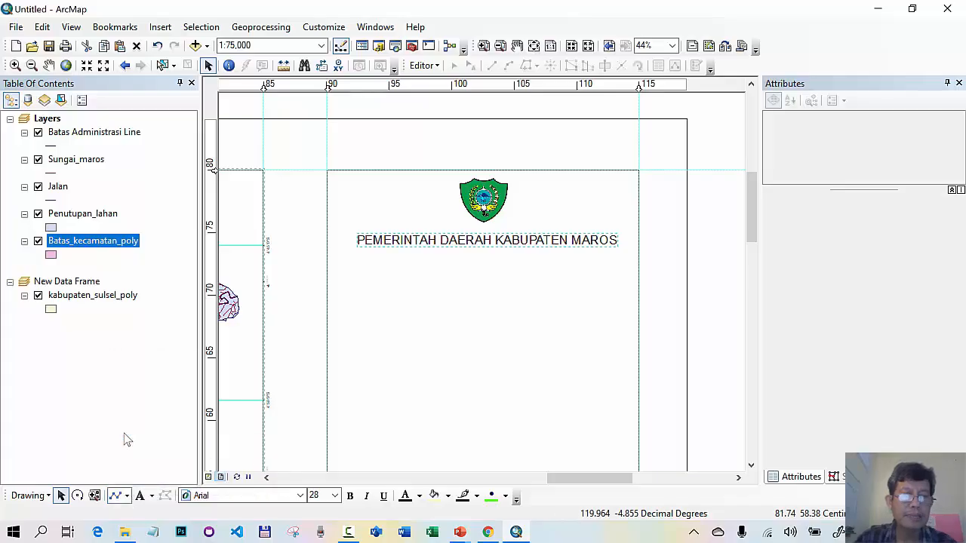
left_click(327, 261)
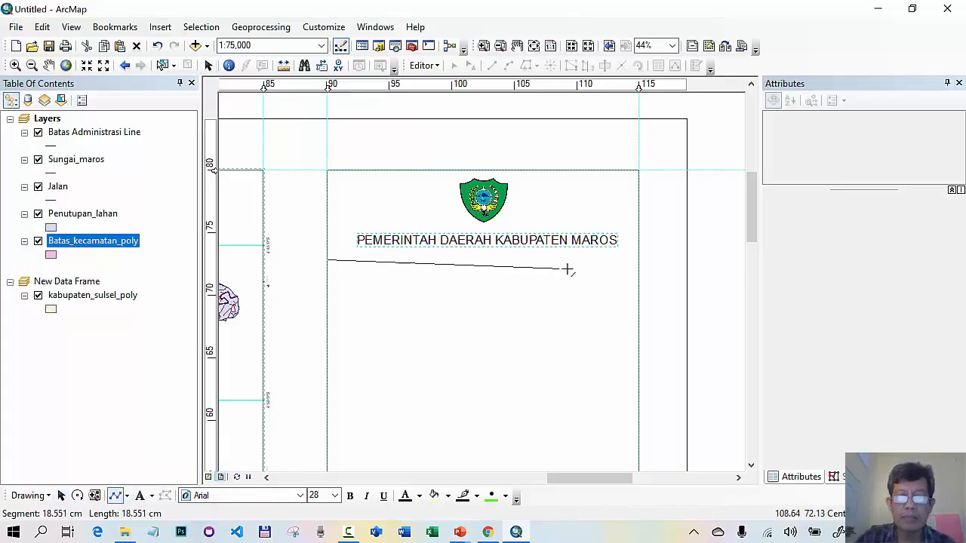
double_click(638, 261)
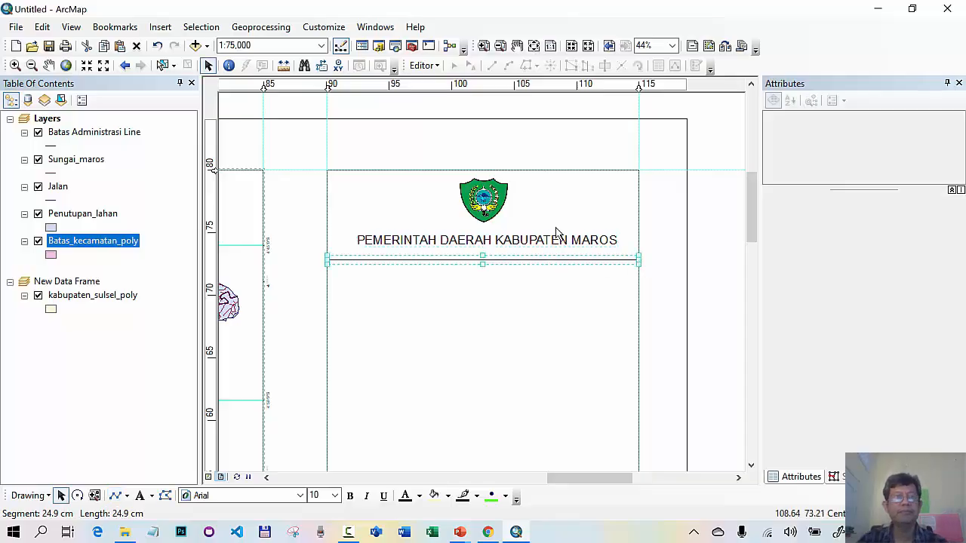
left_click(702, 215)
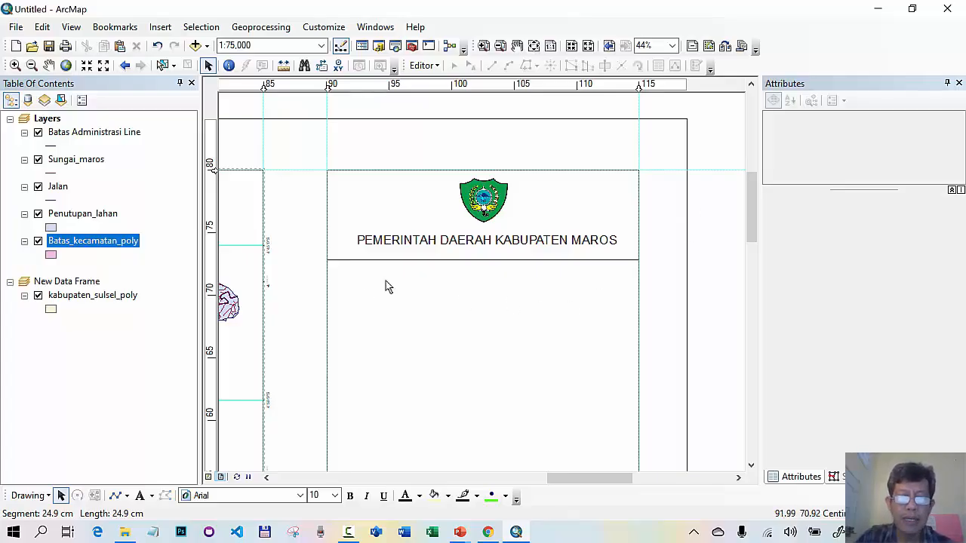
Switch to the layout presentation in PowerPoint, examine the order of side panel sections on slide 4, and return to ArcMap
mouse_move(458, 532)
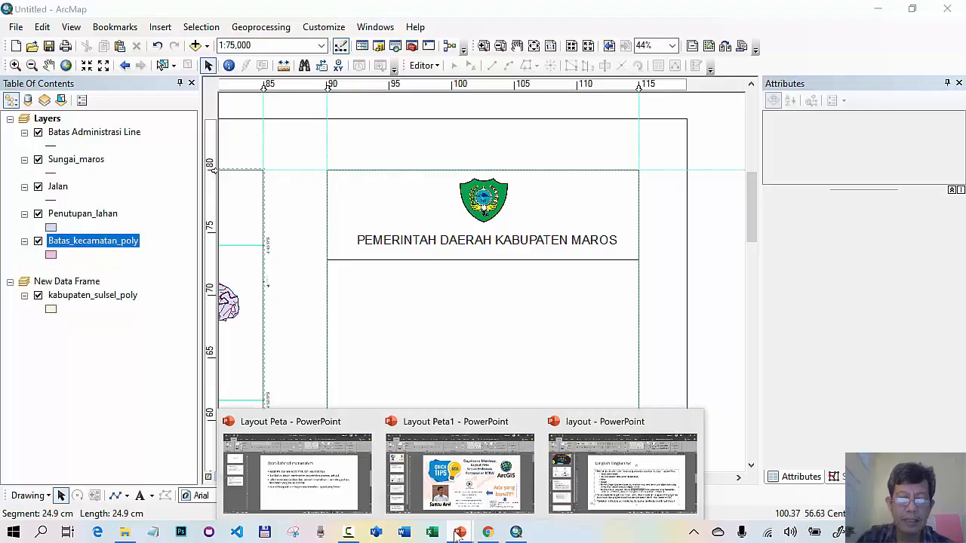
left_click(606, 489)
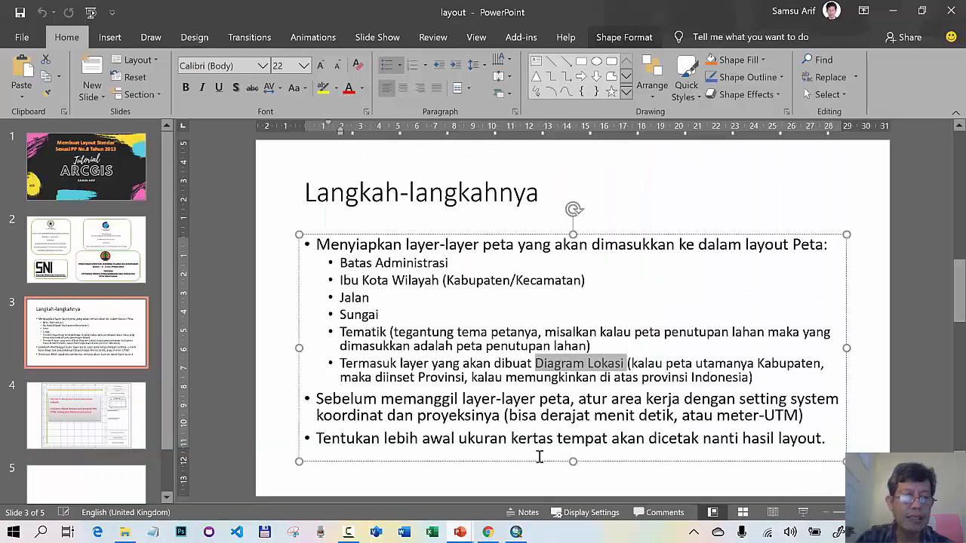
left_click(140, 430)
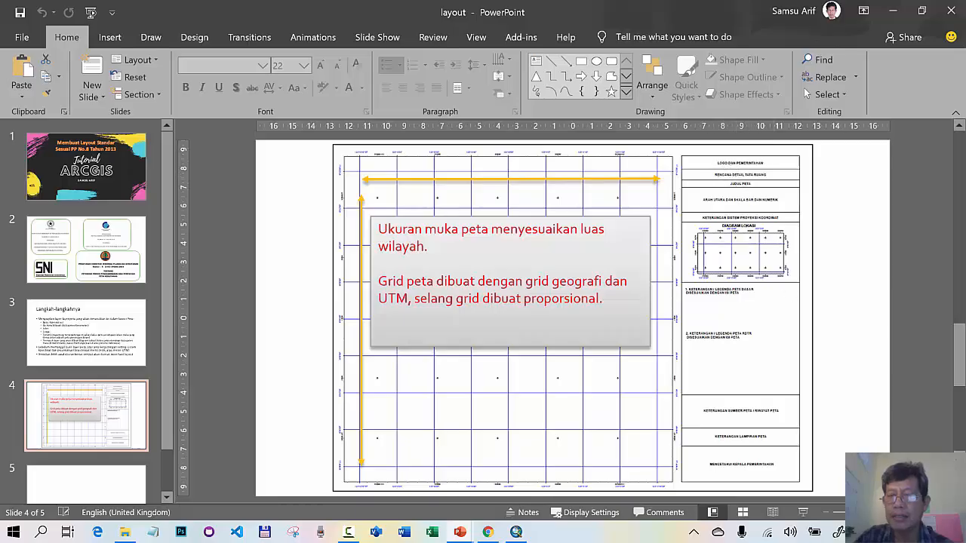
scroll(498, 317, "up", 2)
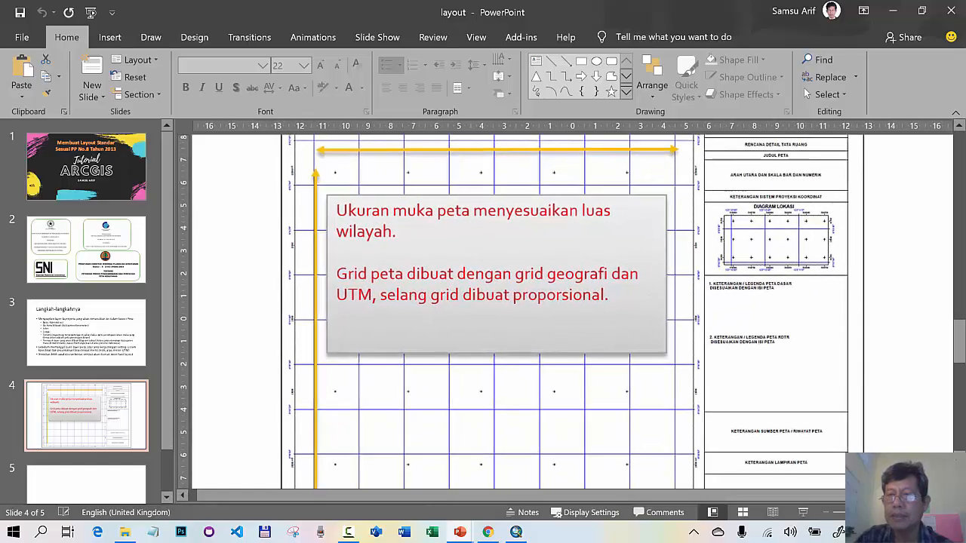
left_click_drag(960, 330, 961, 317)
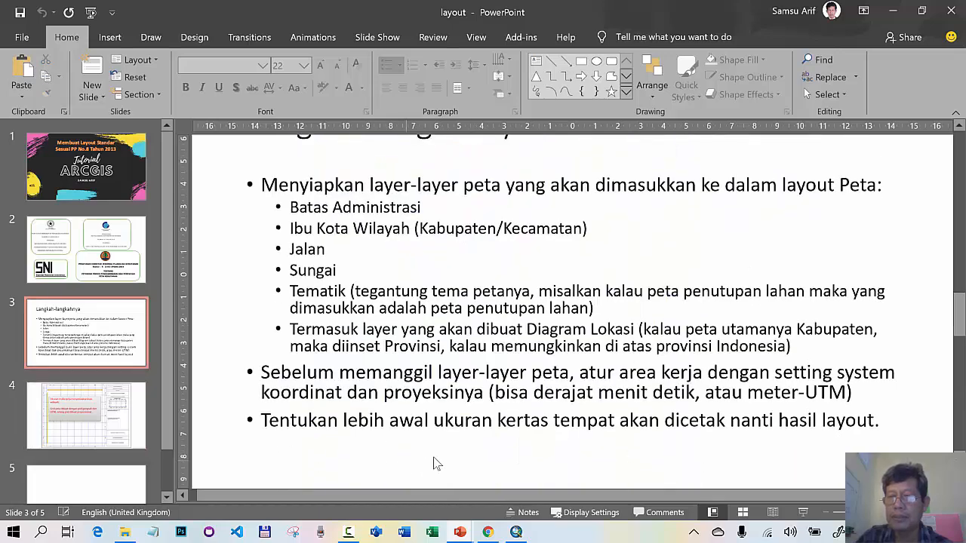
left_click(78, 414)
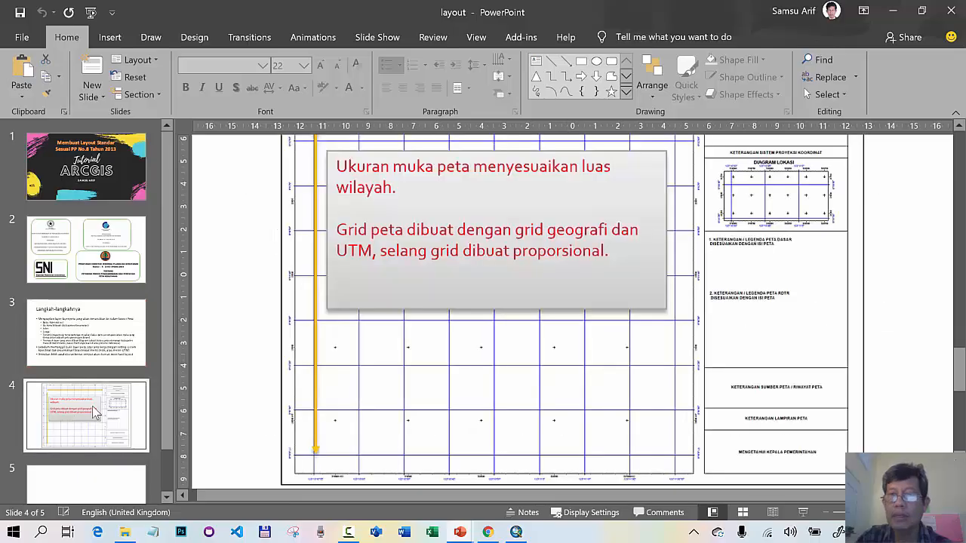
left_click(959, 128)
left_click(959, 128)
left_click(959, 128)
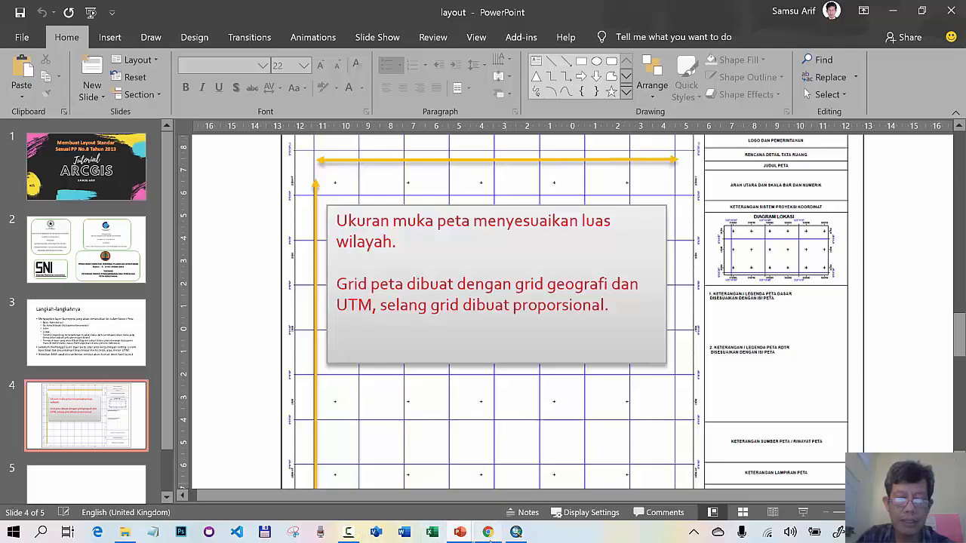
left_click(516, 532)
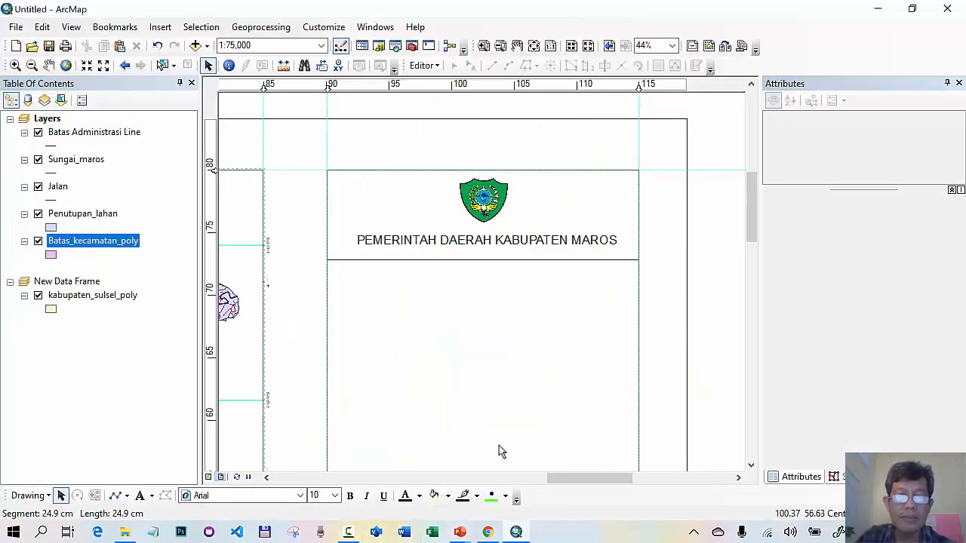
Add the text "RENCANA TATA RUANG WILAYAH KABUPATEN MAROS TAHUN 2020-2040" to the side panel below the divider line
left_click(141, 496)
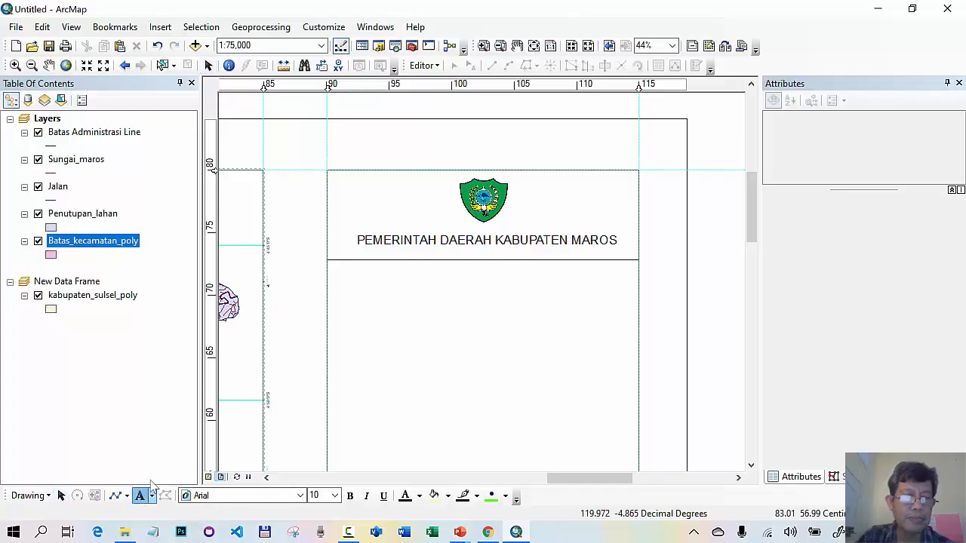
left_click(344, 282)
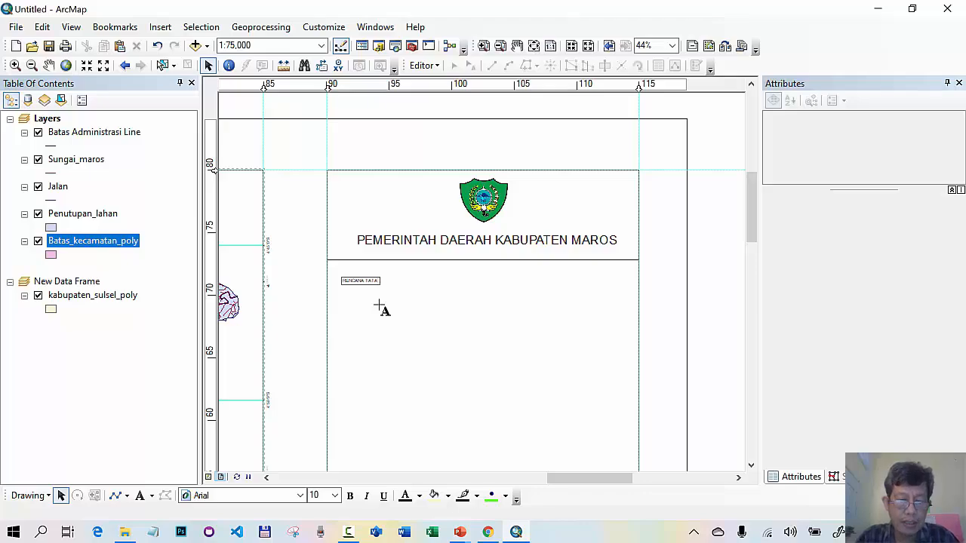
type("RENCANA TATA RUANG WILAYAH")
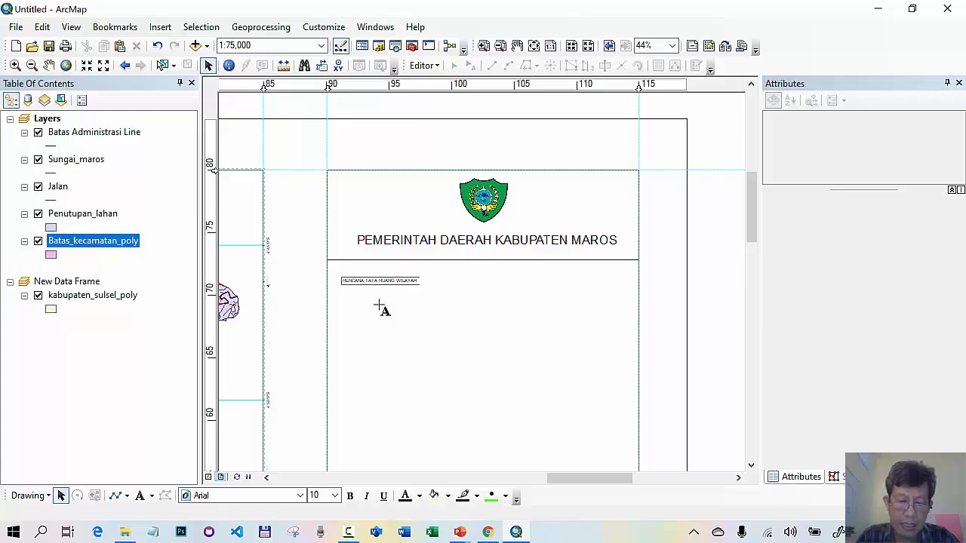
type(" KABUPATEN MAROS TAHUN 2020-2040")
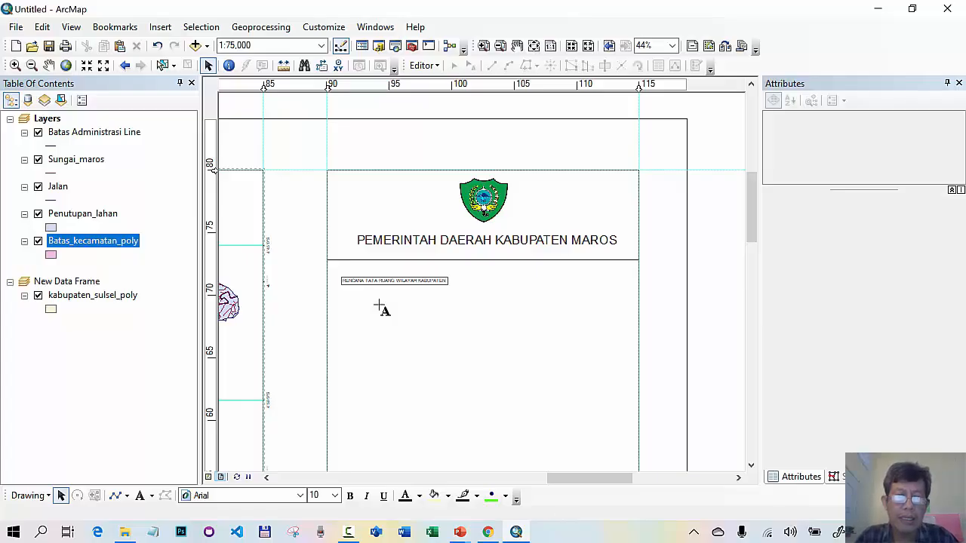
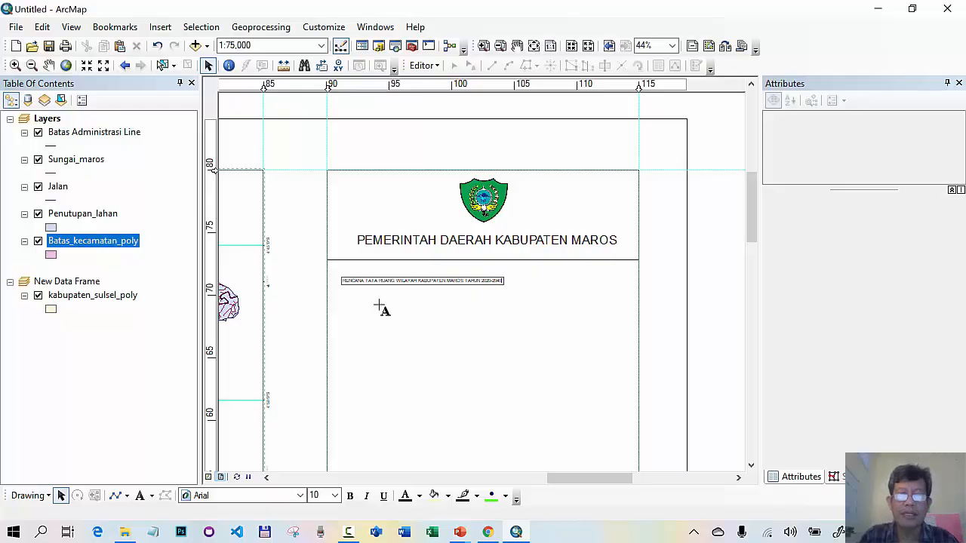
left_click(207, 65)
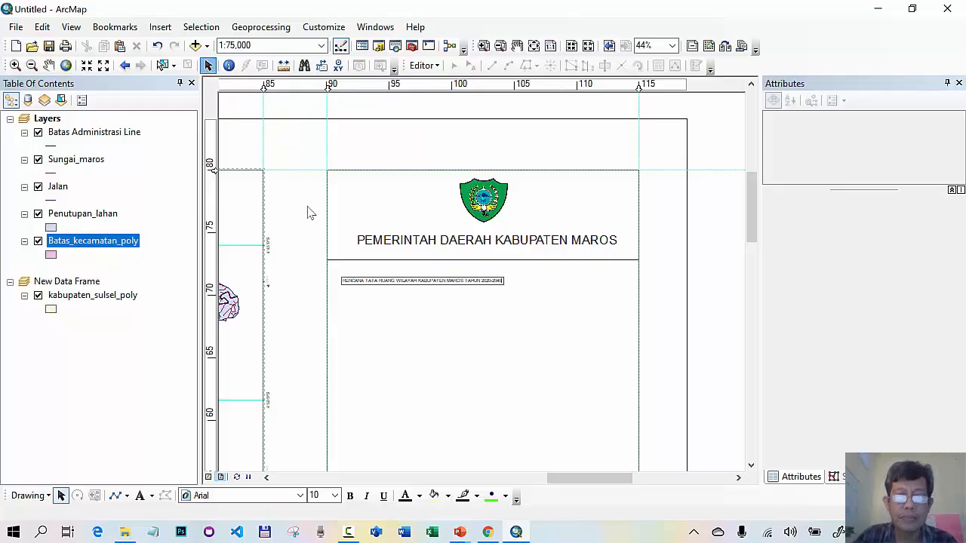
Try font size 36 on the spatial plan title, and reduce it to 28
left_click(468, 285)
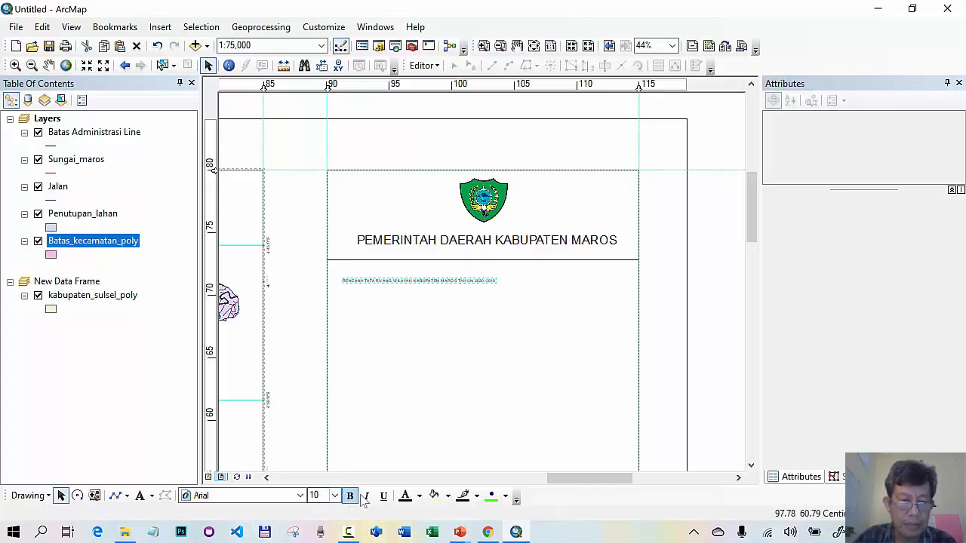
left_click(334, 496)
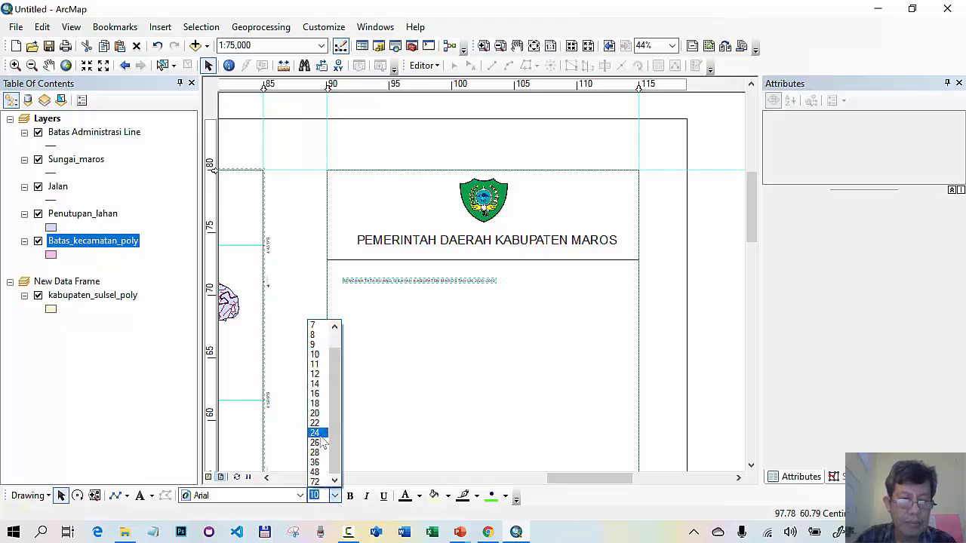
left_click(317, 462)
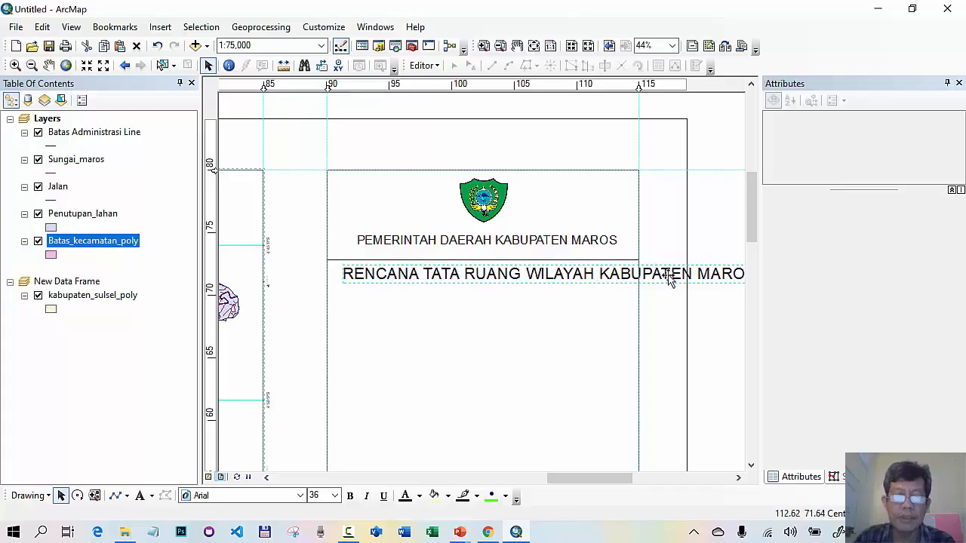
left_click(334, 495)
left_click(315, 452)
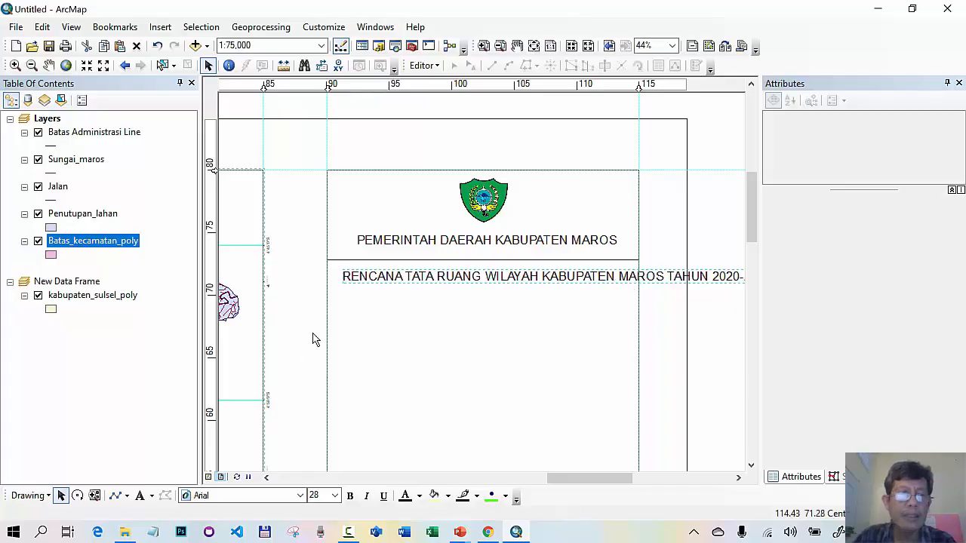
Break the spatial plan title into two lines so that "TAHUN 2020-2040" stands on the second line
double_click(674, 278)
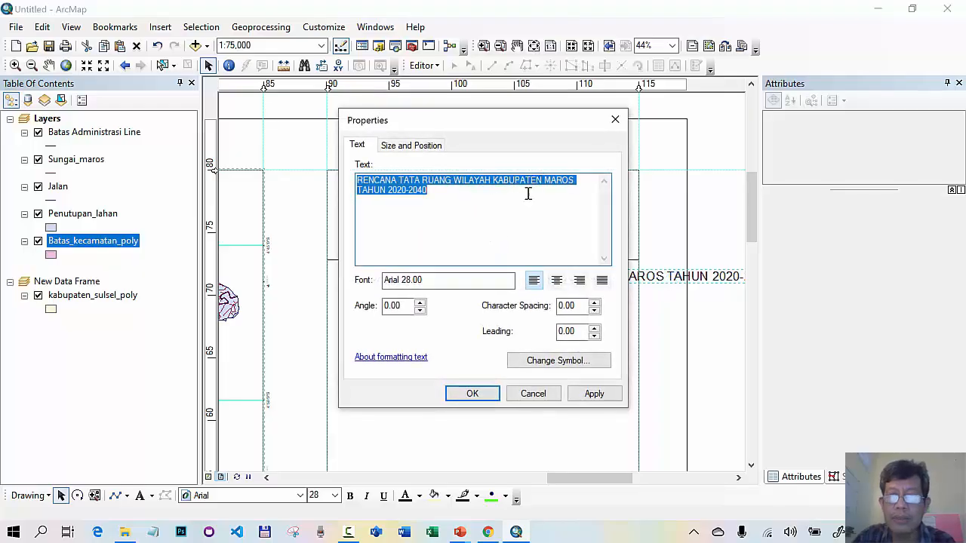
left_click(359, 192)
key("Return")
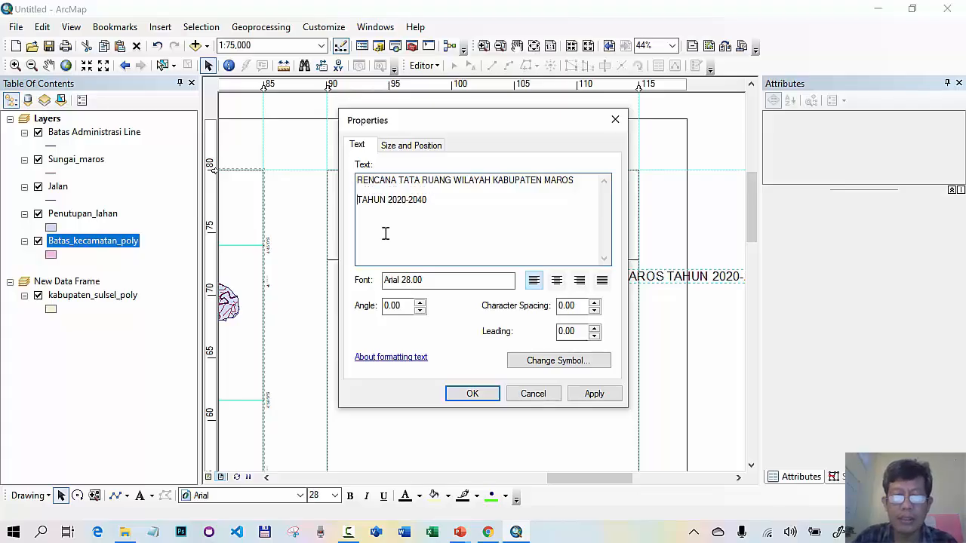
left_click(473, 393)
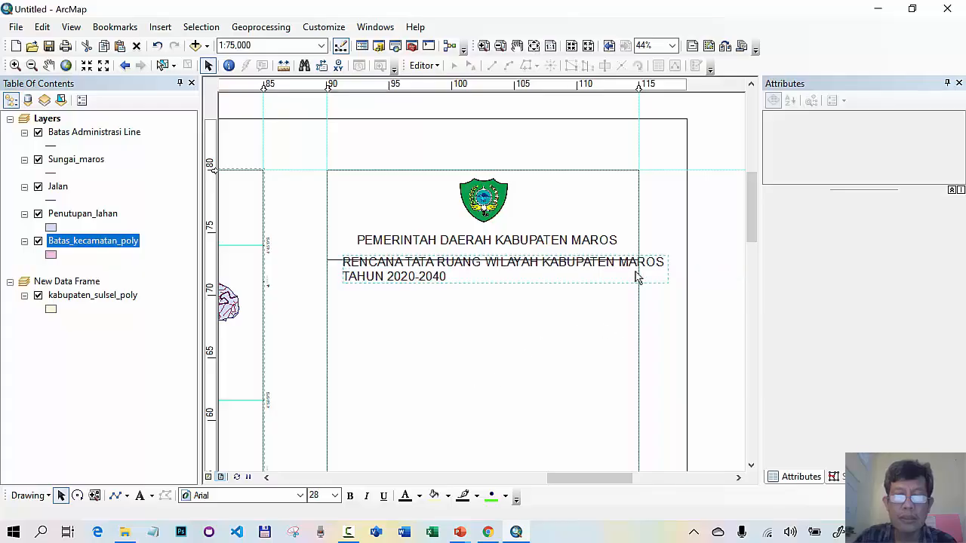
Centre-align the two-line spatial plan title and position it in the side panel just below the divider line
left_click_drag(435, 275, 425, 295)
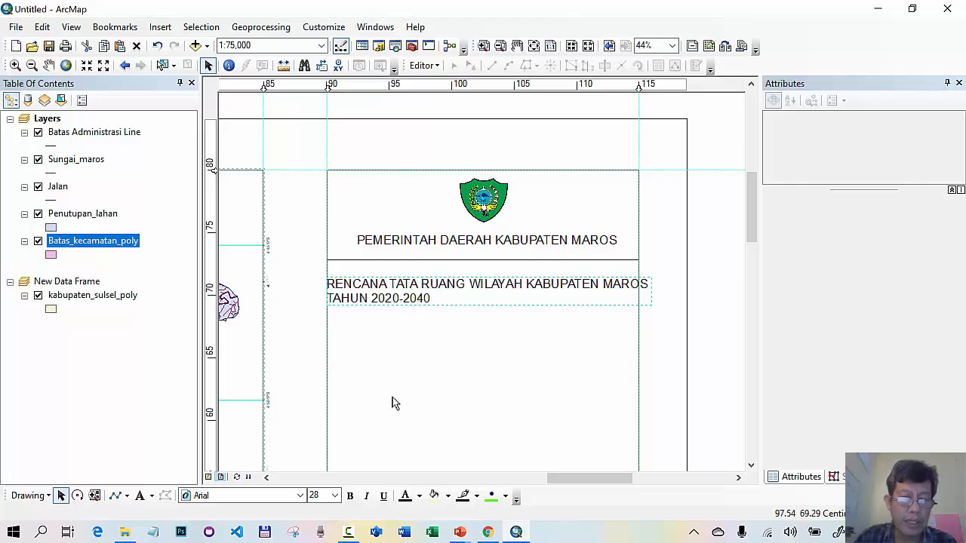
double_click(428, 284)
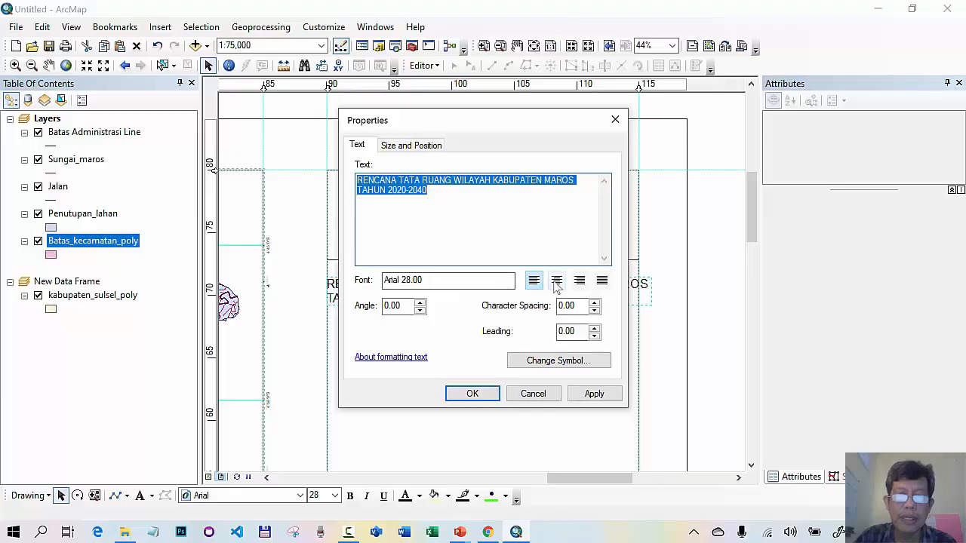
left_click(556, 284)
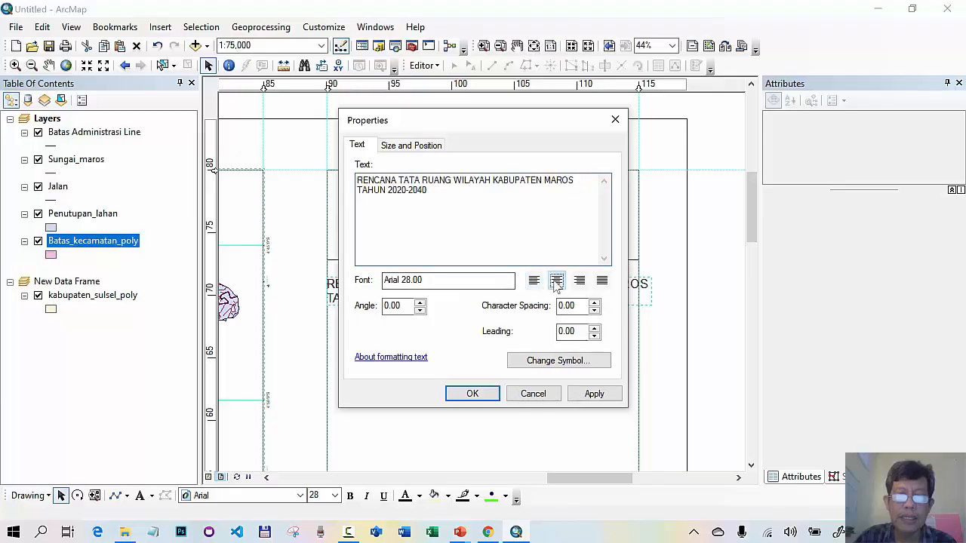
left_click(475, 394)
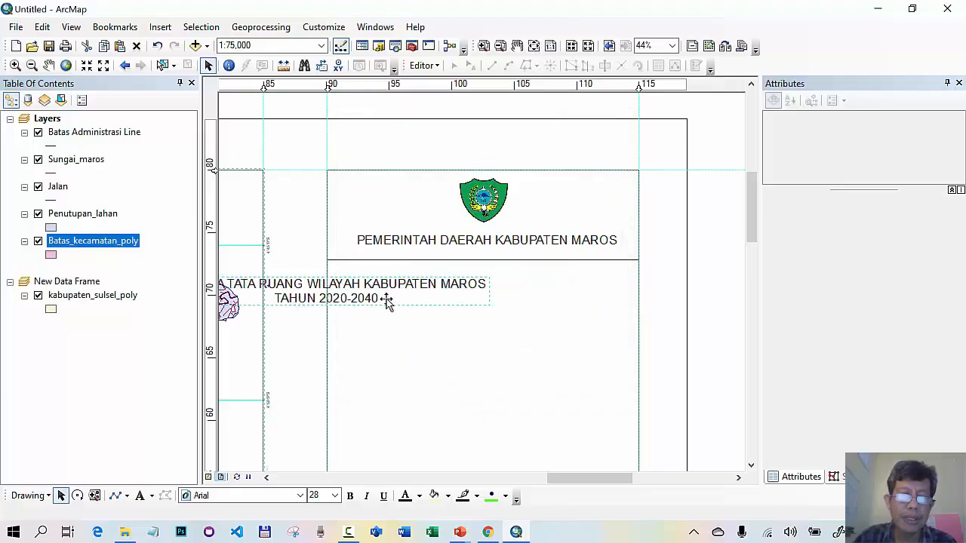
left_click_drag(377, 295, 541, 276)
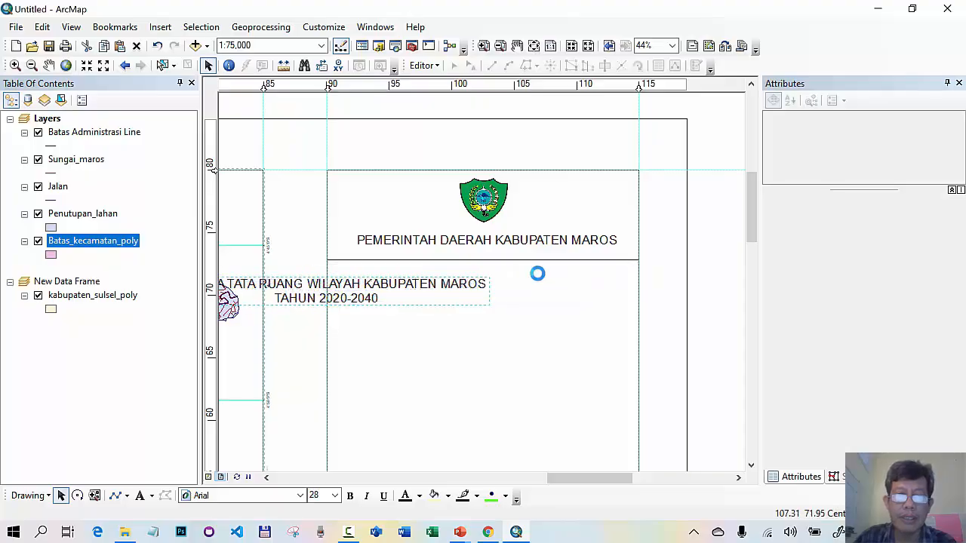
Set the spatial plan title's font size to 26 and shift the text so it fits inside the side panel
left_click(334, 495)
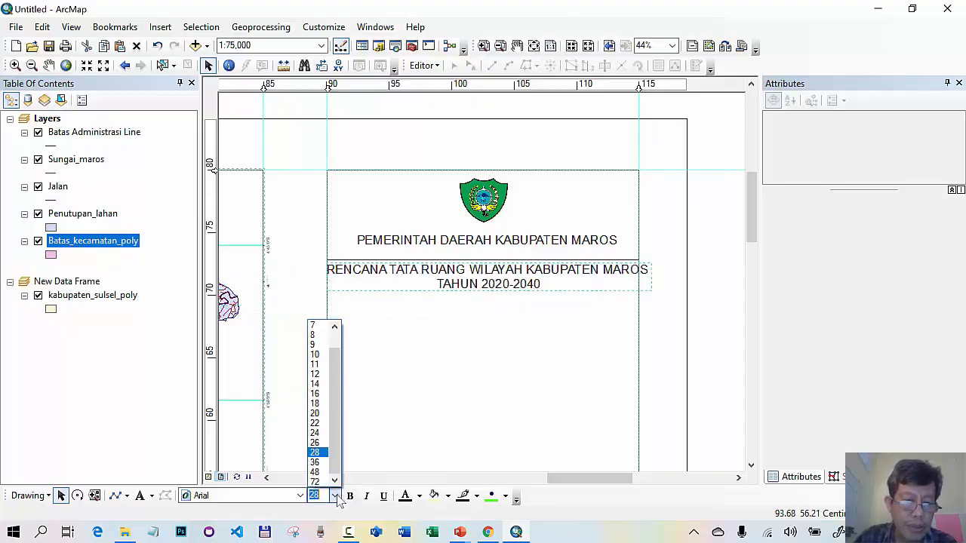
left_click(320, 443)
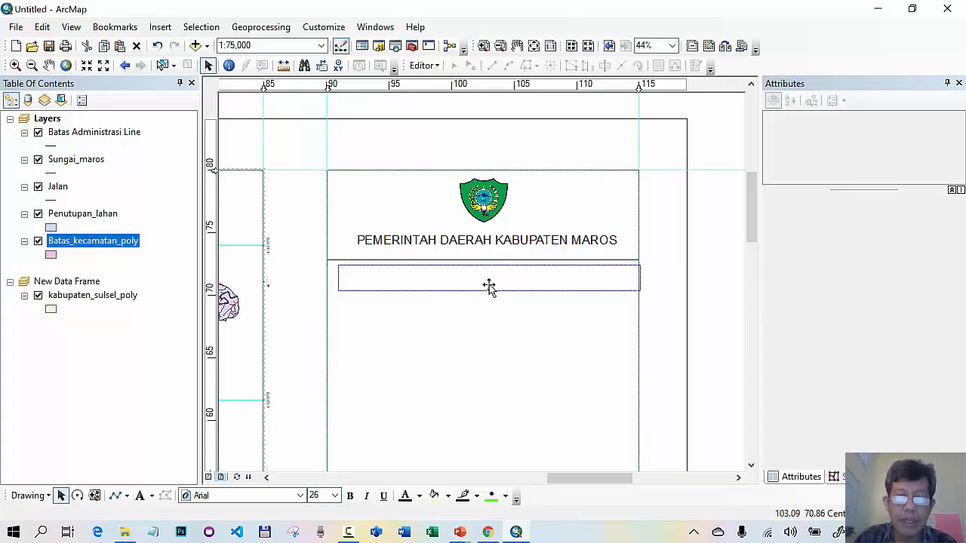
left_click_drag(488, 292, 477, 287)
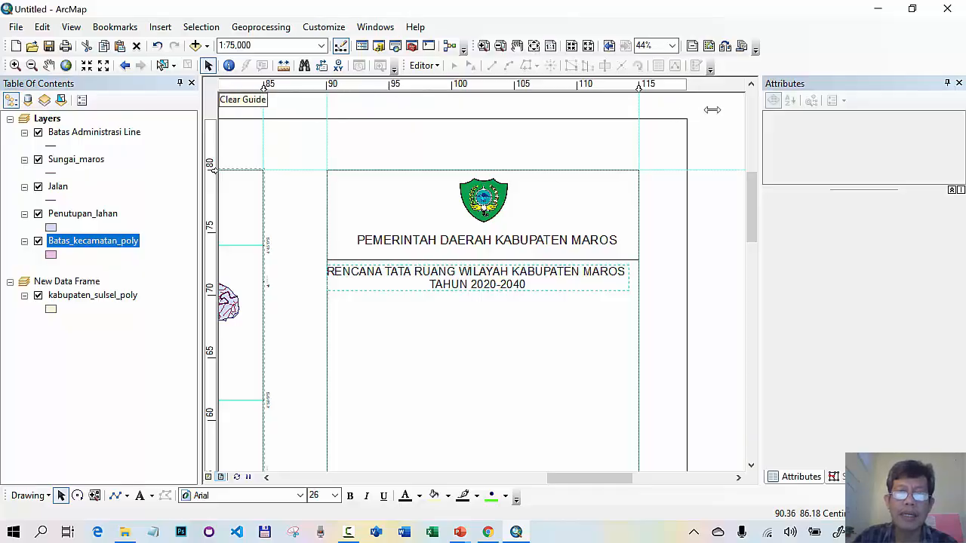
Clear the vertical ruler guides along the side panel's edges
left_click_drag(639, 88, 686, 89)
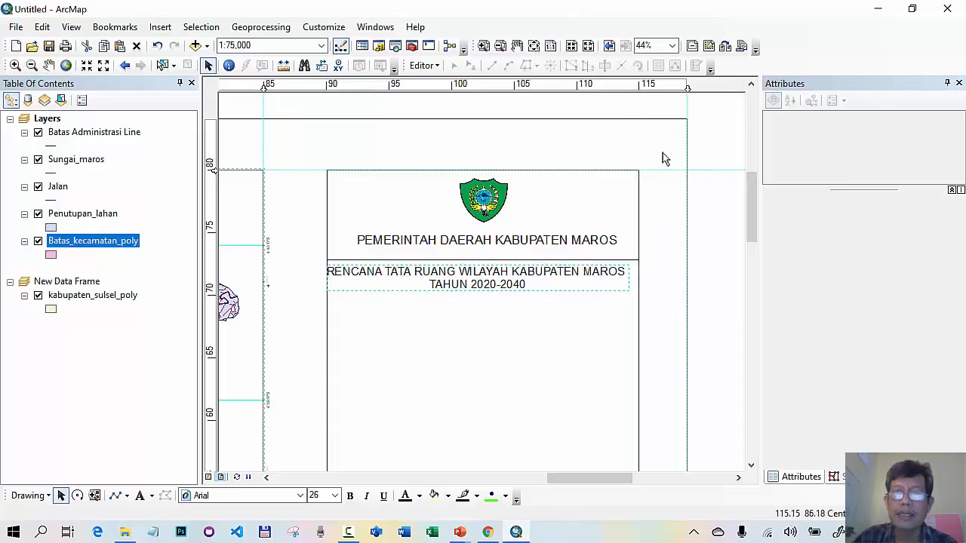
right_click(687, 88)
left_click(717, 98)
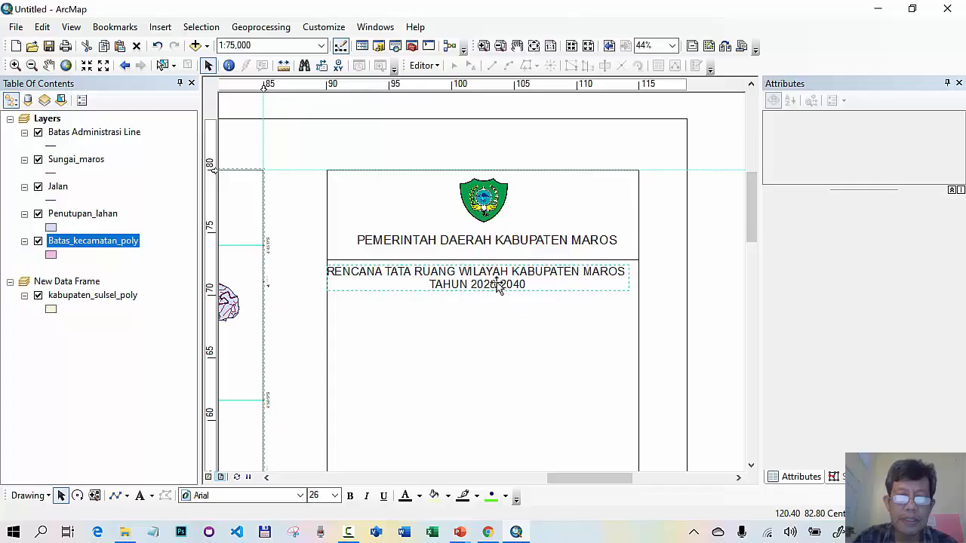
Nudge the spatial plan title sideways until it is horizontally centred in the side panel
left_click_drag(496, 276, 503, 282)
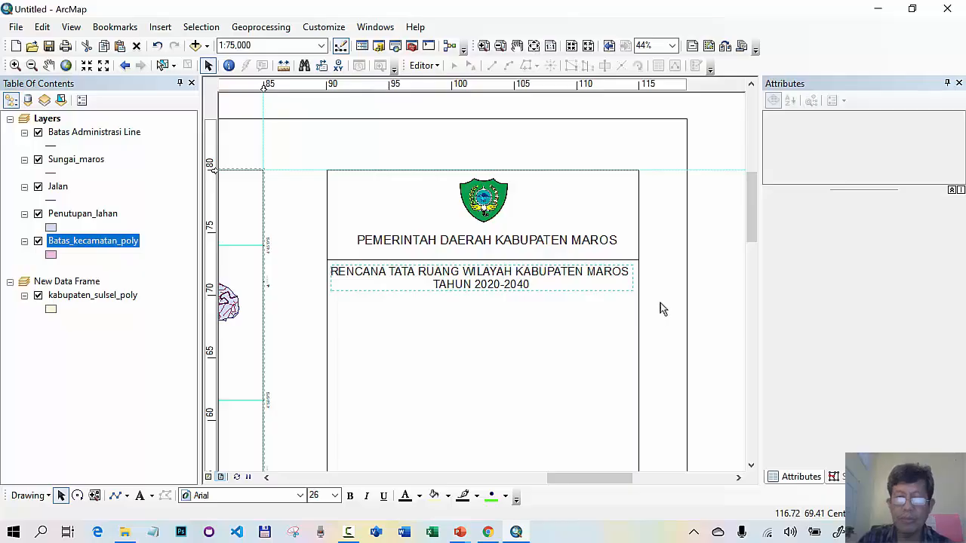
key("Right")
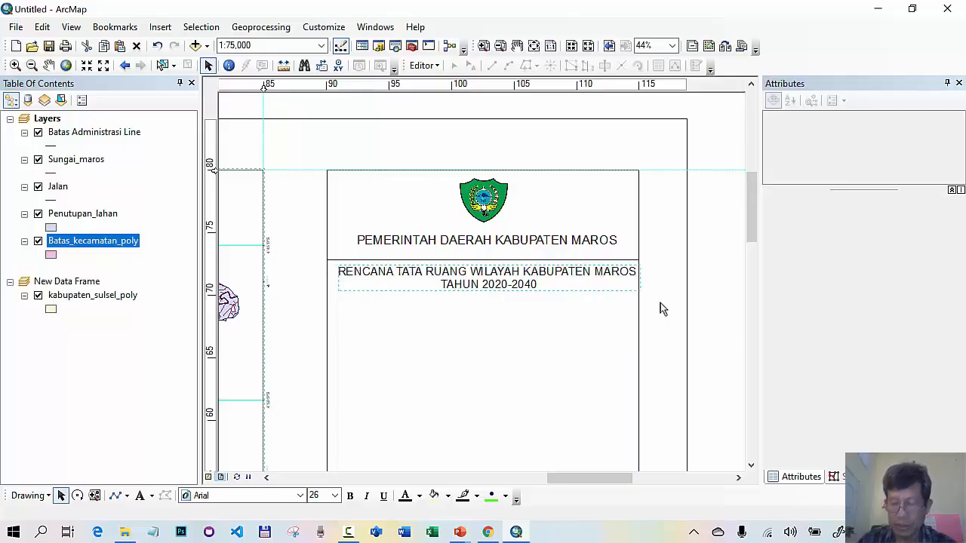
key("Left")
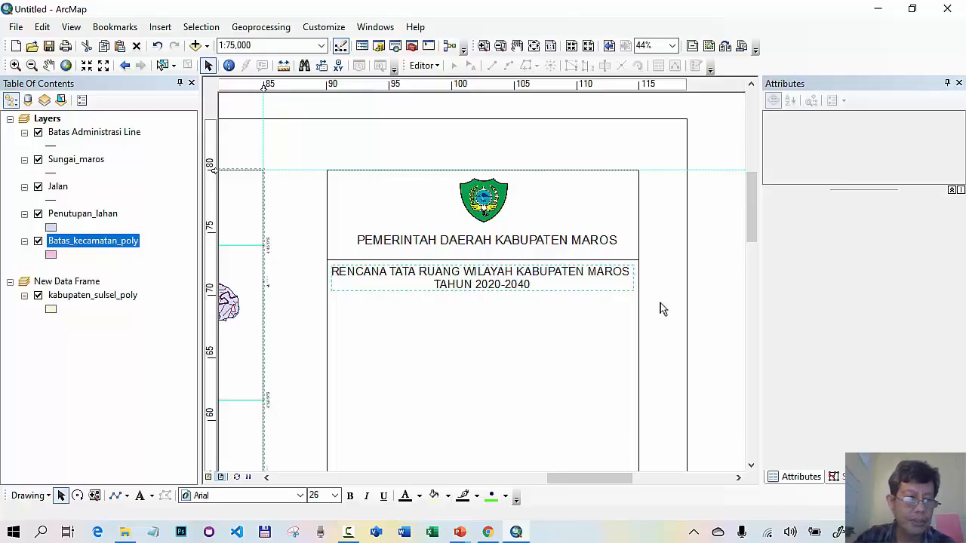
Draw a horizontal divider line about 24.8 cm long across the side panel below the spatial plan title
left_click(115, 495)
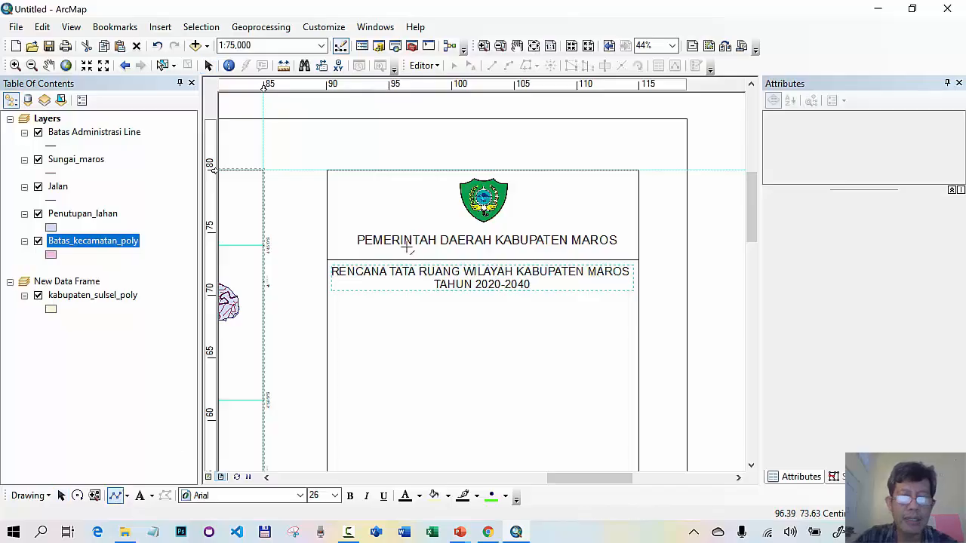
left_click(328, 307)
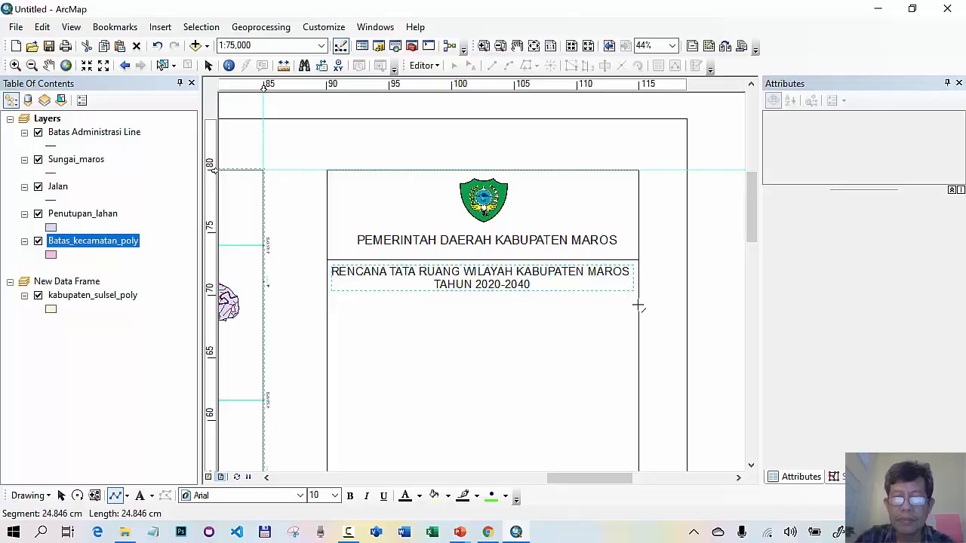
double_click(638, 305)
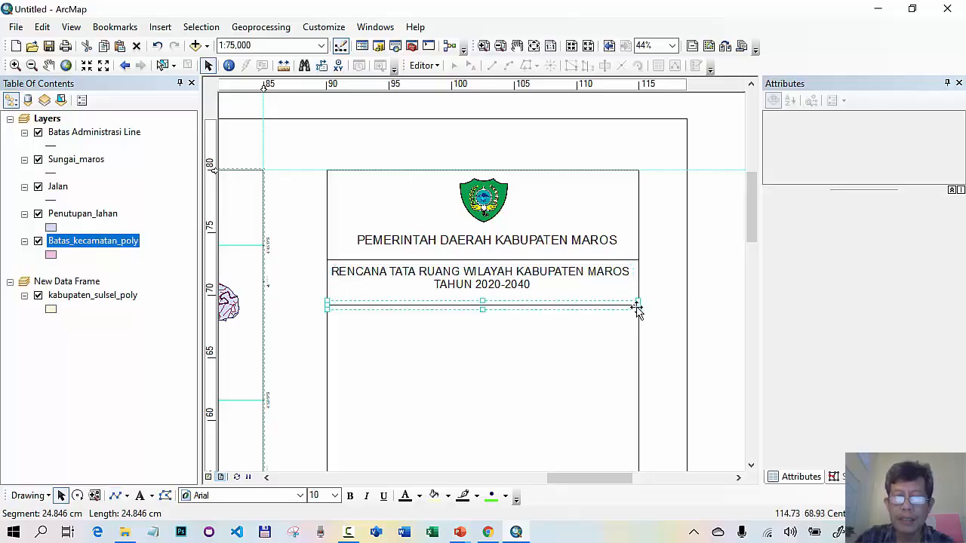
left_click(699, 299)
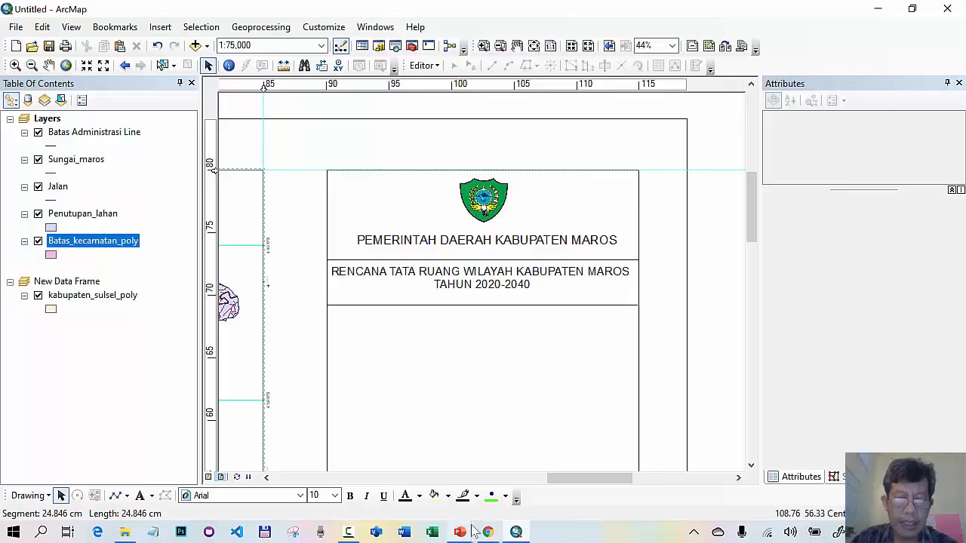
Switch to the layout presentation in PowerPoint, check which side panel section follows the plan title on slide 4, and return to ArcMap
mouse_move(460, 532)
left_click(605, 494)
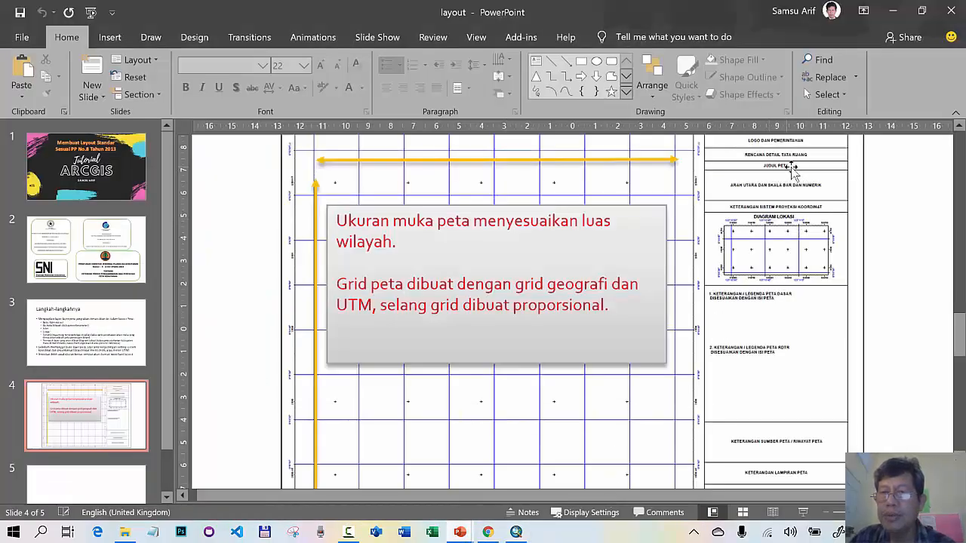
left_click(514, 533)
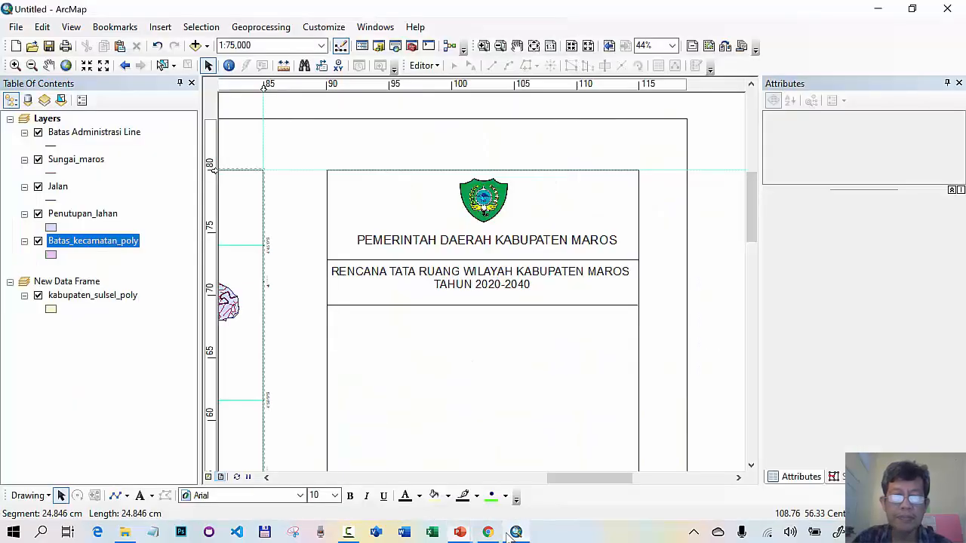
Nudge the spatial plan title down until it is vertically centred between the two divider lines
left_click(478, 280)
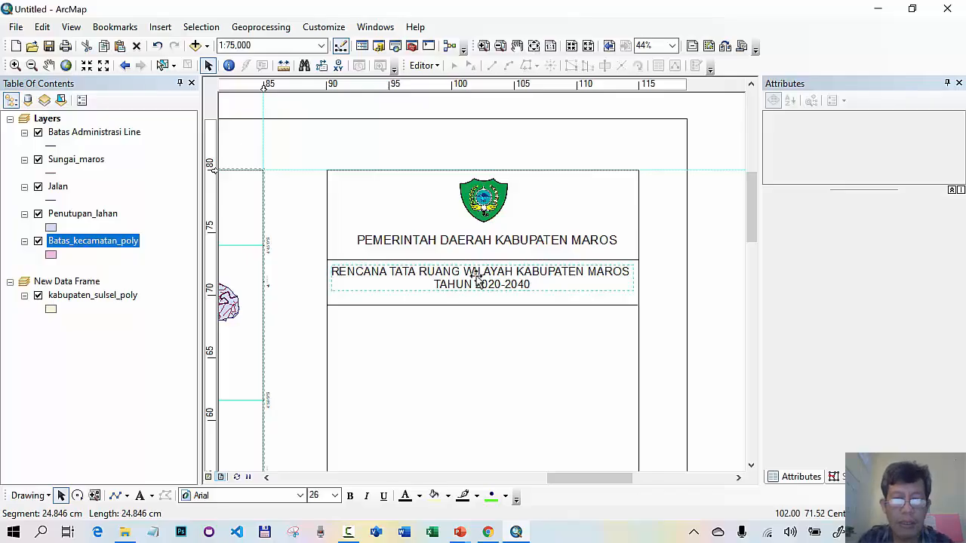
key("Down")
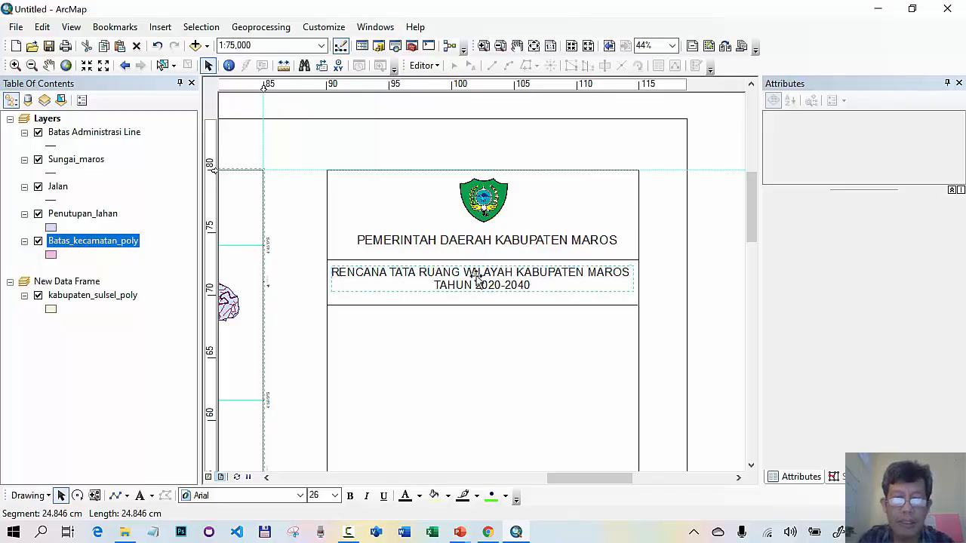
key("Down")
key("Down")
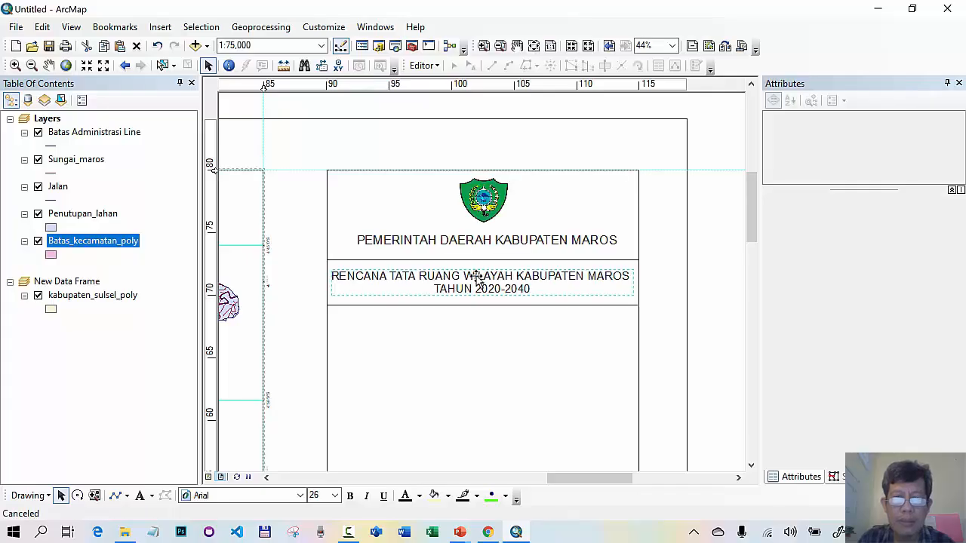
Nudge the spatial plan title down slightly and delete the divider line below it
key("Down")
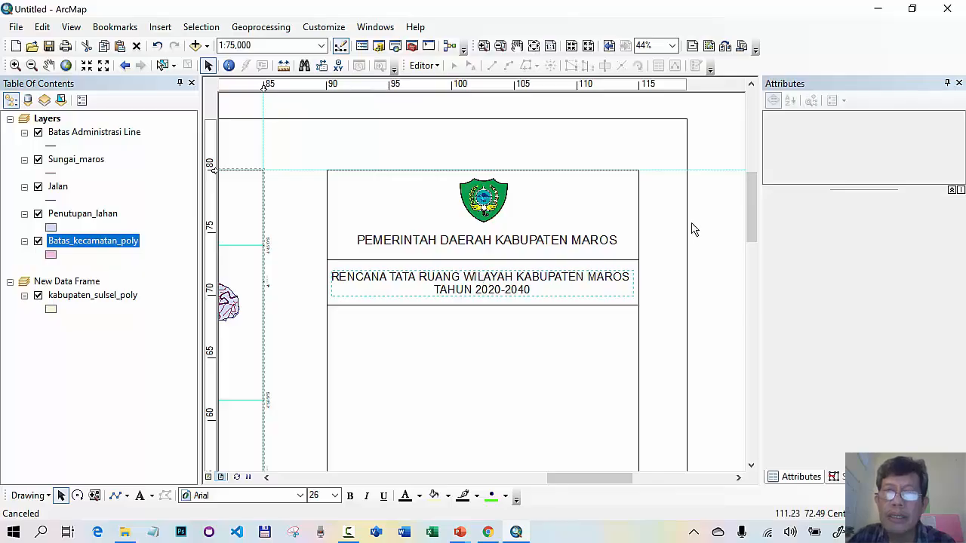
left_click(639, 86)
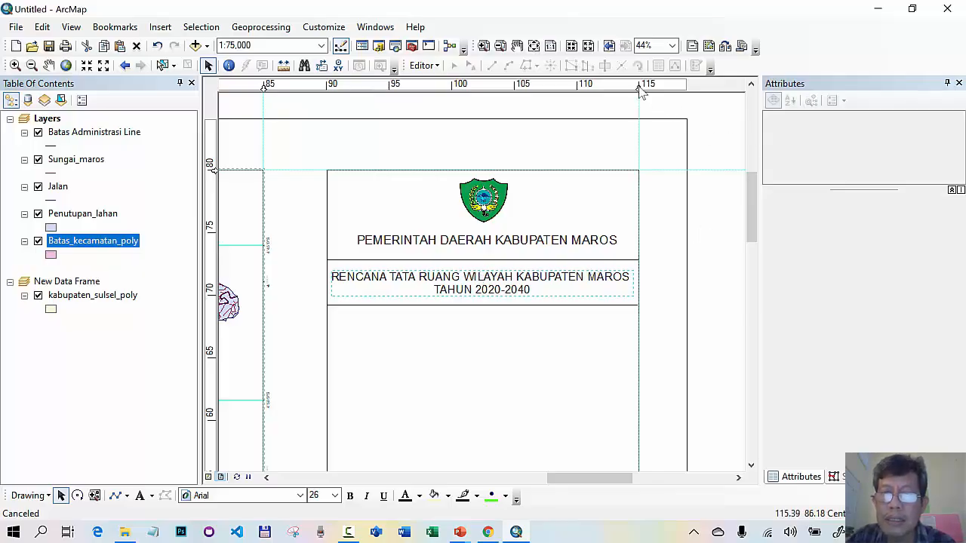
left_click(597, 304)
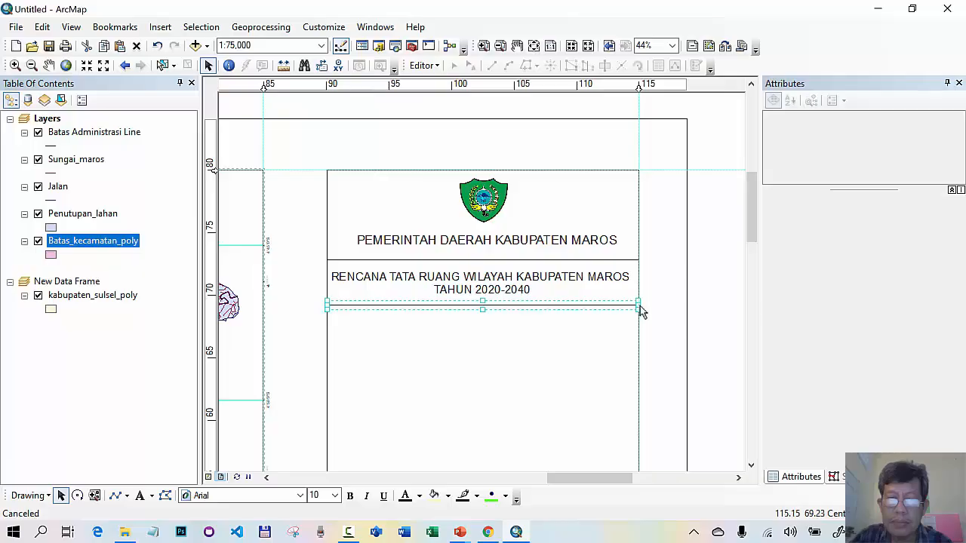
key("Delete")
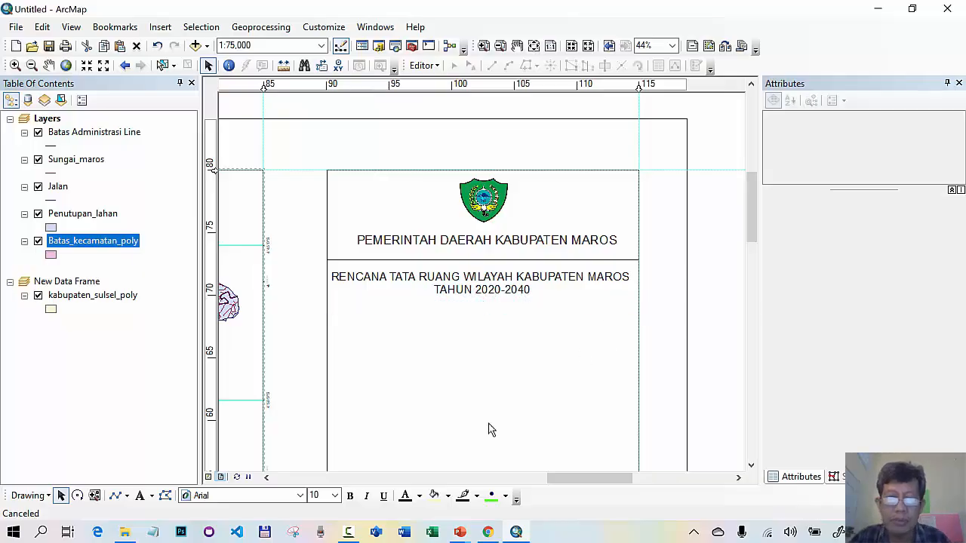
key("ctrl+z")
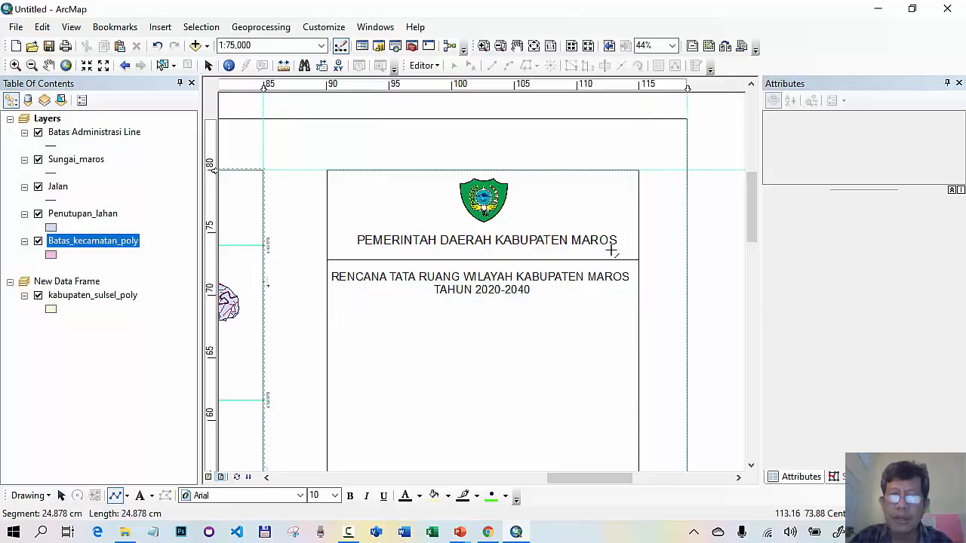
Duplicate the divider line above the spatial plan title and place the copy below that title, spanning the side panel
left_click(207, 65)
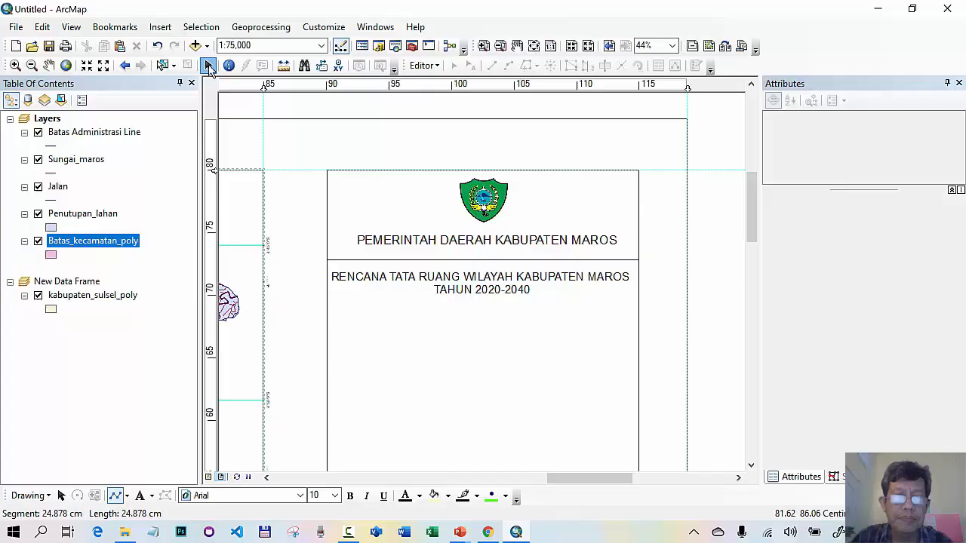
left_click(374, 260)
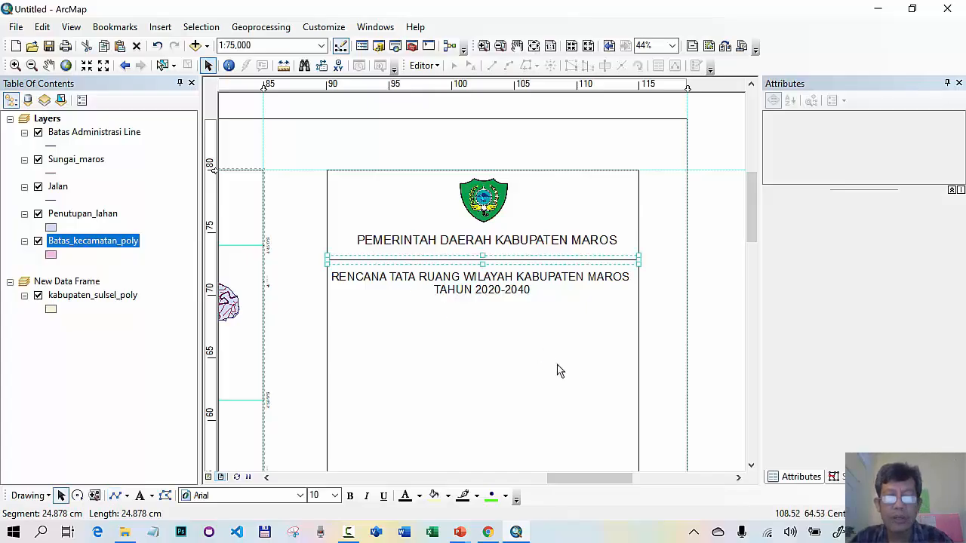
left_click_drag(595, 261, 628, 303)
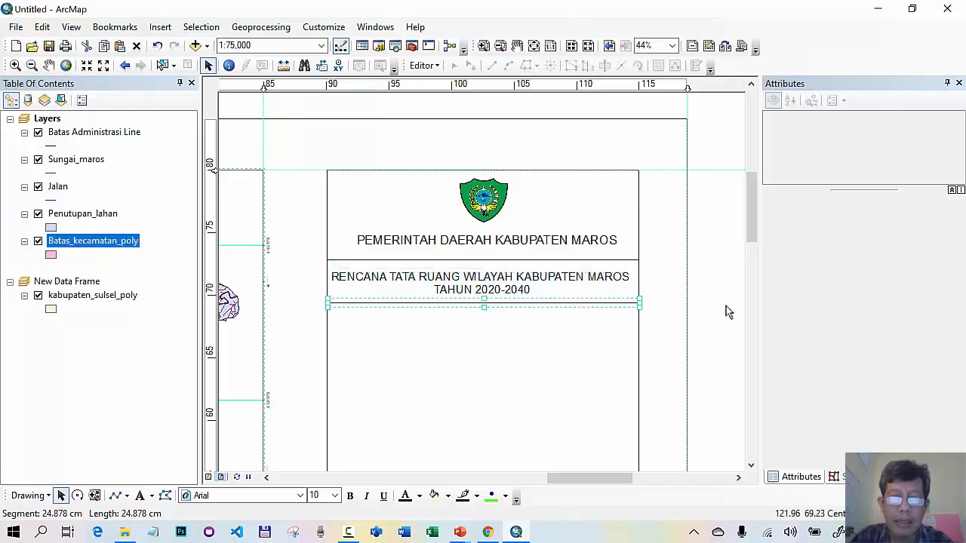
left_click(726, 306)
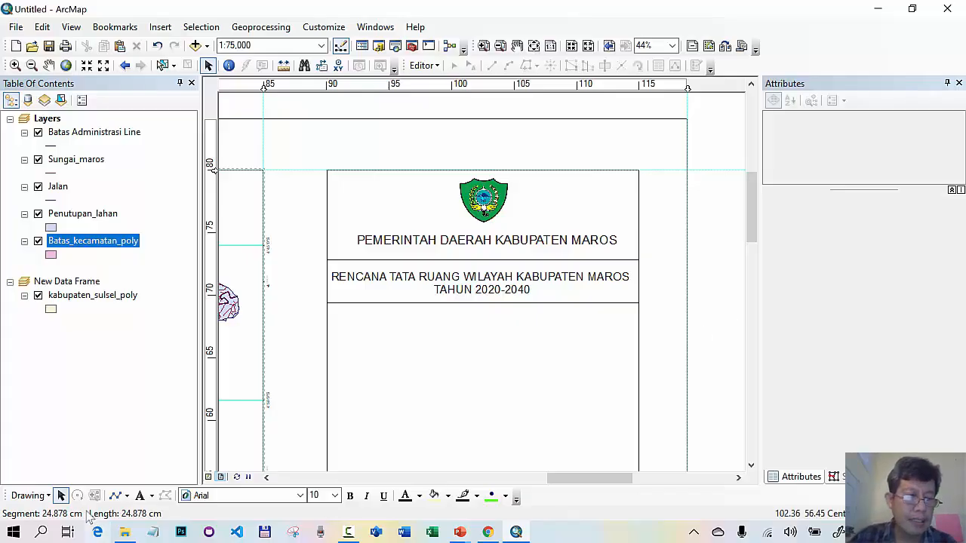
Add the text "PETA PENUTUPAN LAHAN" below the spatial plan title's lower divider and set its font size to 26
left_click(141, 499)
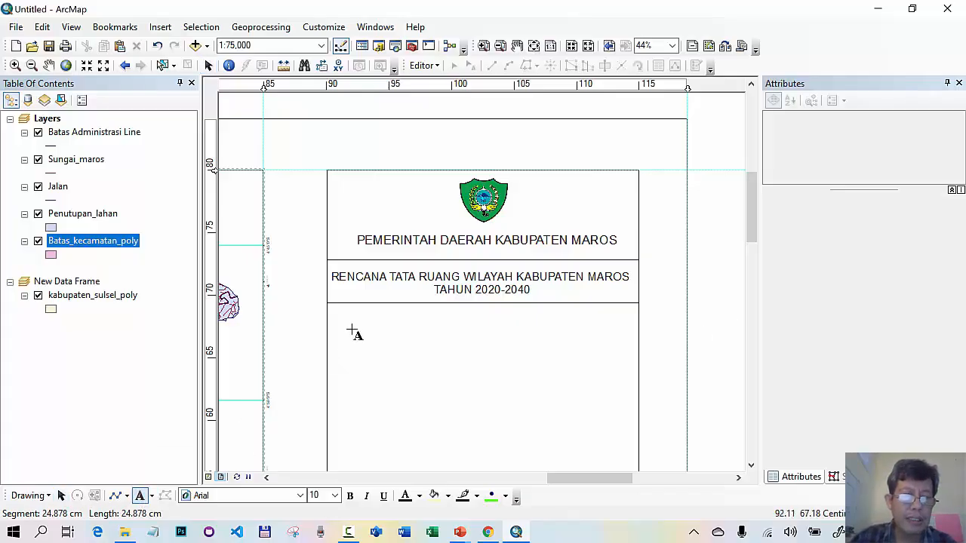
left_click(350, 327)
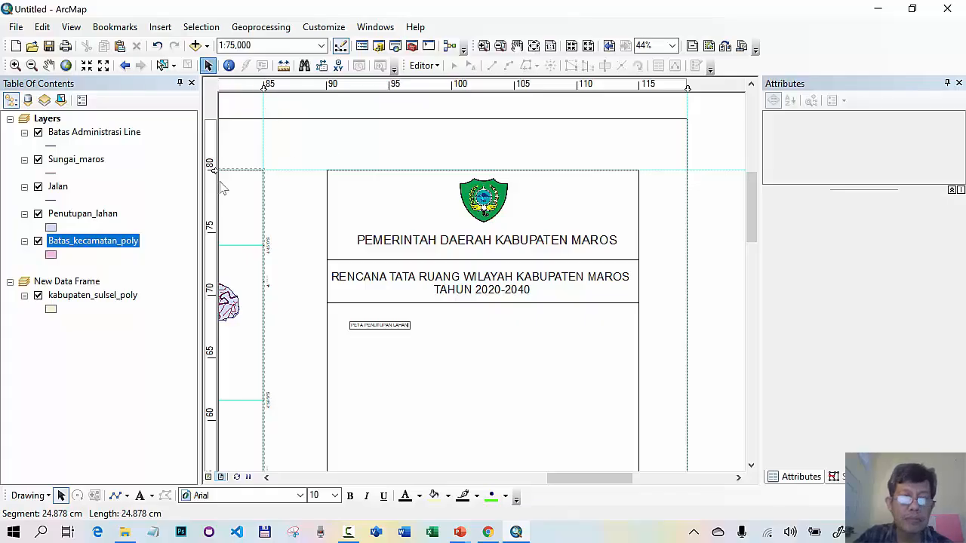
left_click(385, 327)
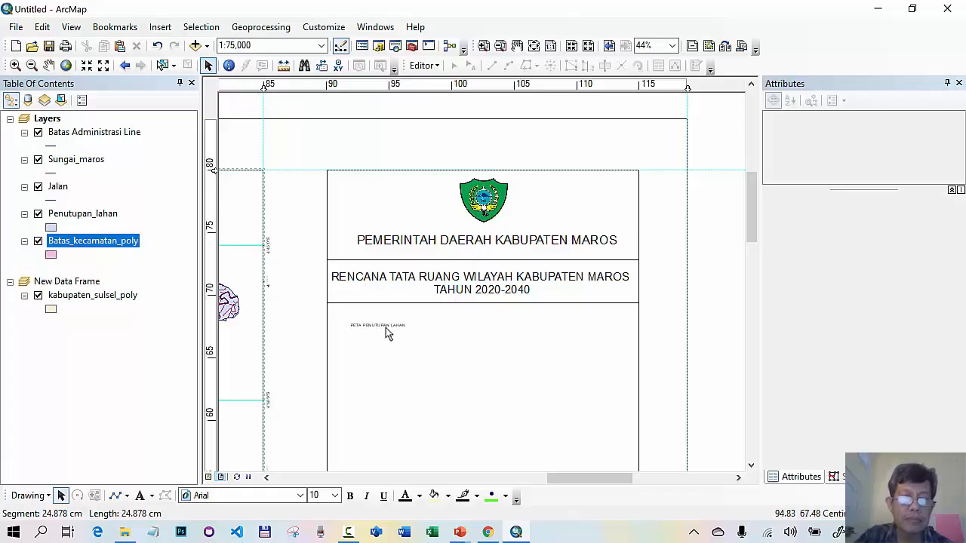
left_click(334, 496)
left_click(320, 442)
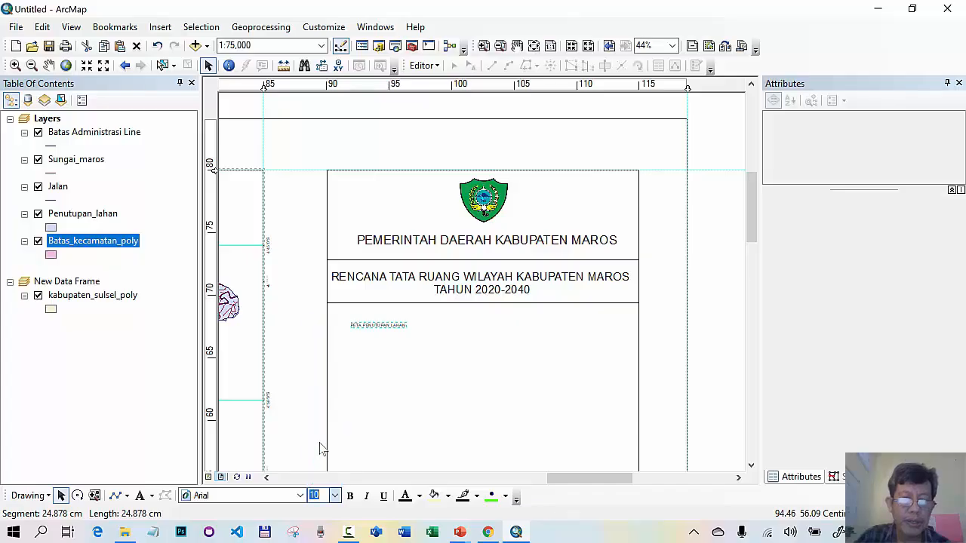
Make the land cover map title bold and centre it horizontally in the side panel, just below the divider line
left_click_drag(421, 321, 485, 323)
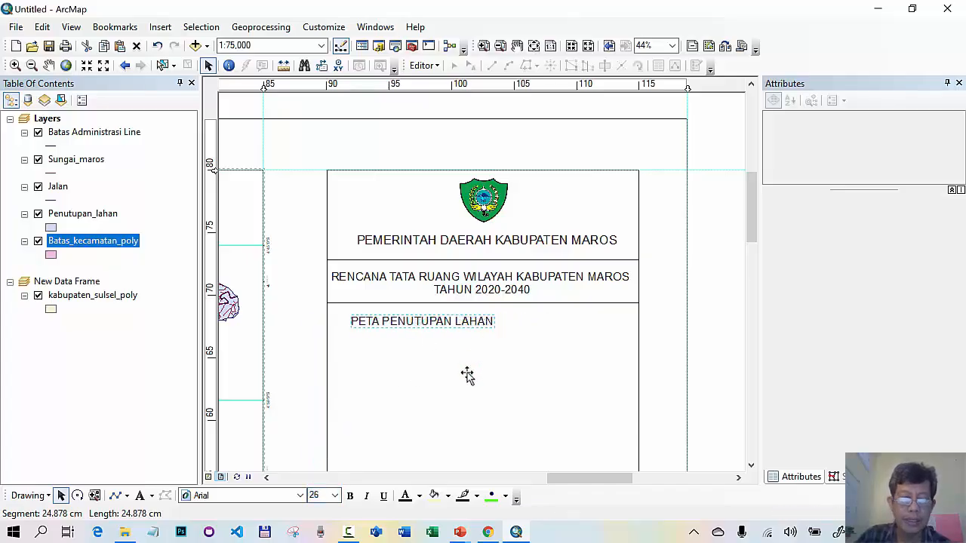
left_click(350, 495)
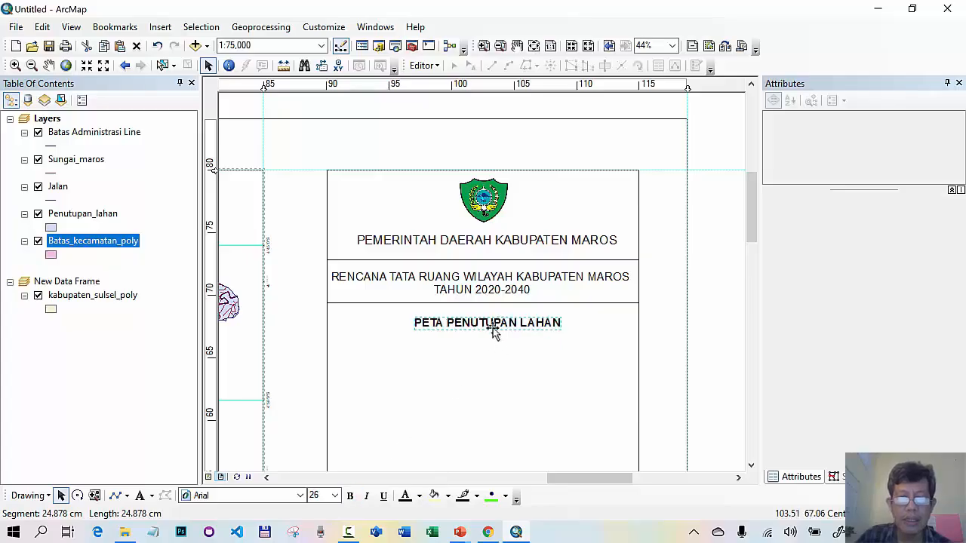
left_click_drag(486, 326, 485, 320)
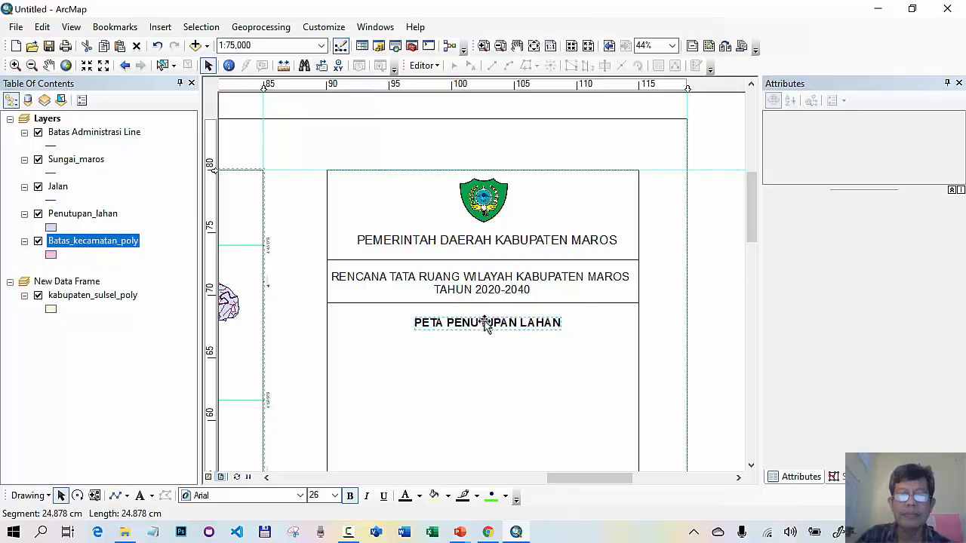
Duplicate the divider above the land cover title and place the copy below the title, aligned with both side panel edges
left_click(386, 304)
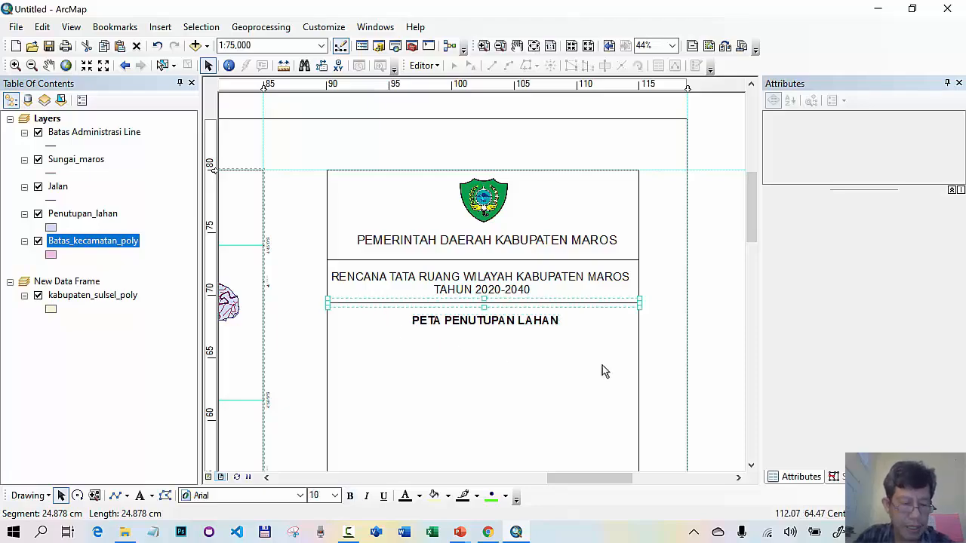
left_click_drag(602, 305, 609, 314)
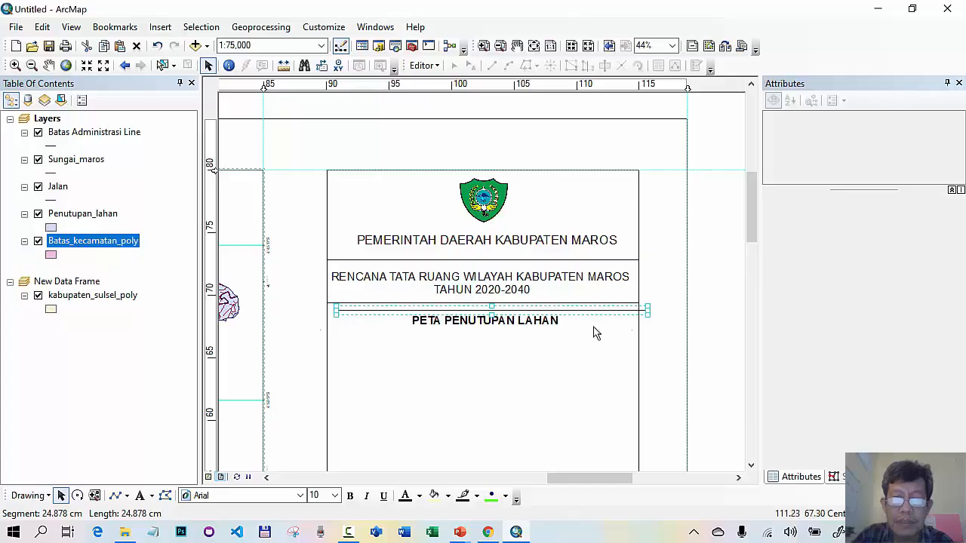
left_click_drag(610, 312, 622, 341)
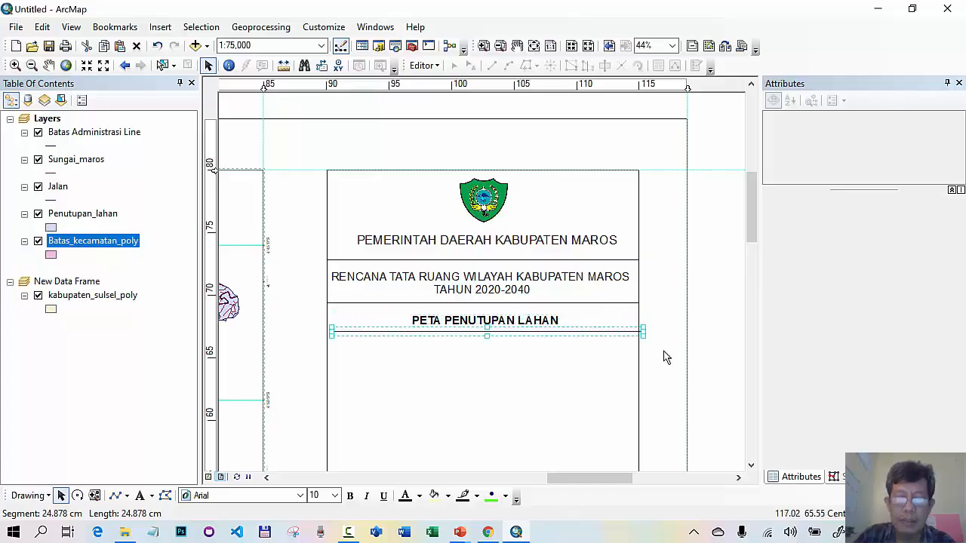
key("Left")
key("Left")
key("Left")
key("Left")
key("Left")
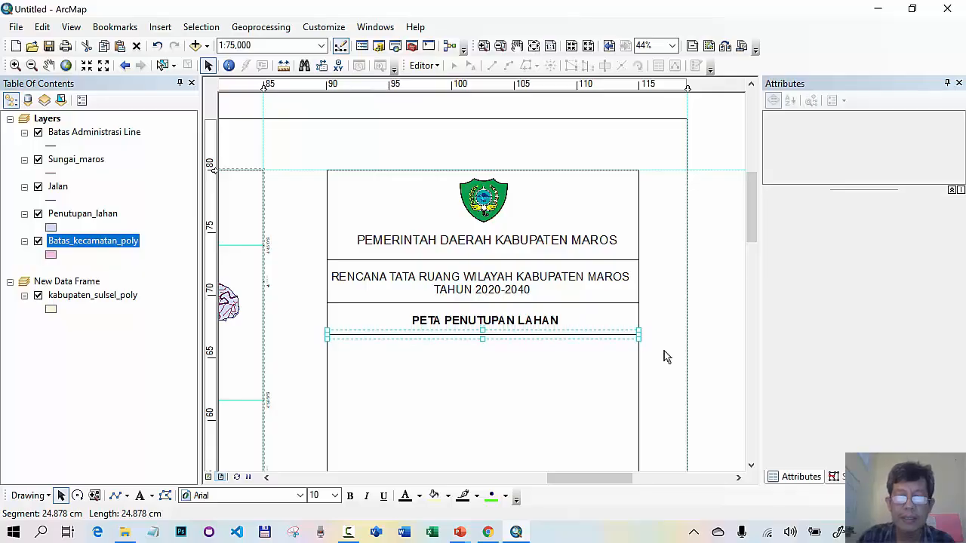
left_click(728, 351)
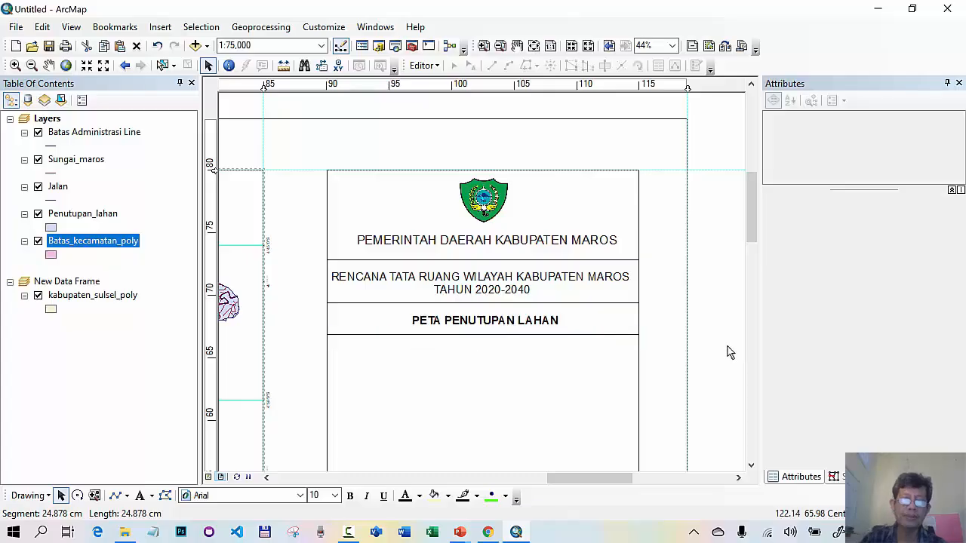
left_click(607, 336)
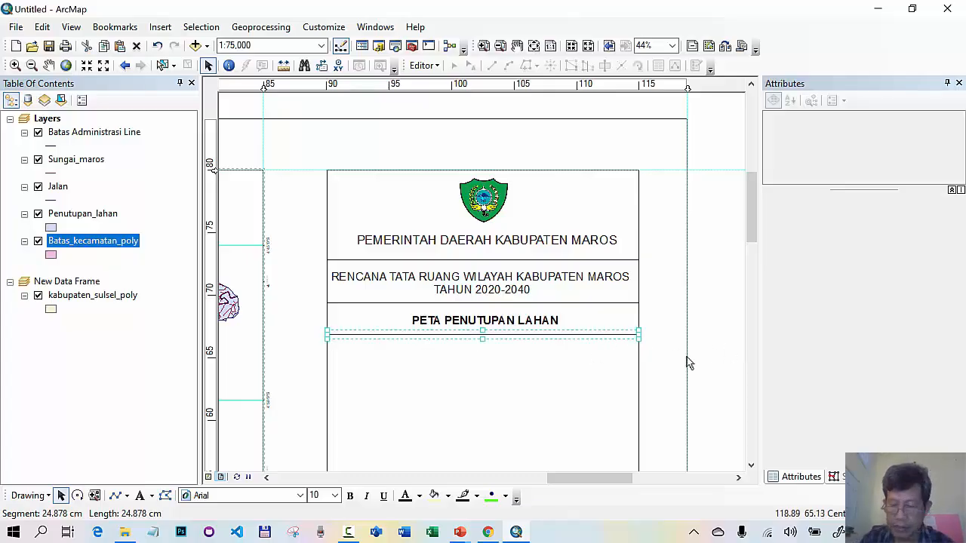
key("Down")
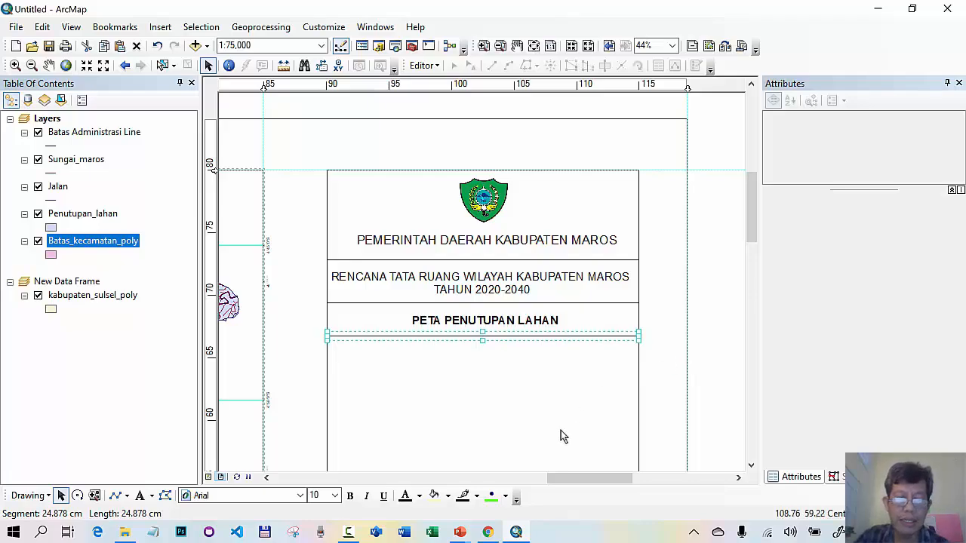
Switch to PowerPoint, check which side panel section follows the map title on slide 4, and return to ArcMap
left_click(517, 531)
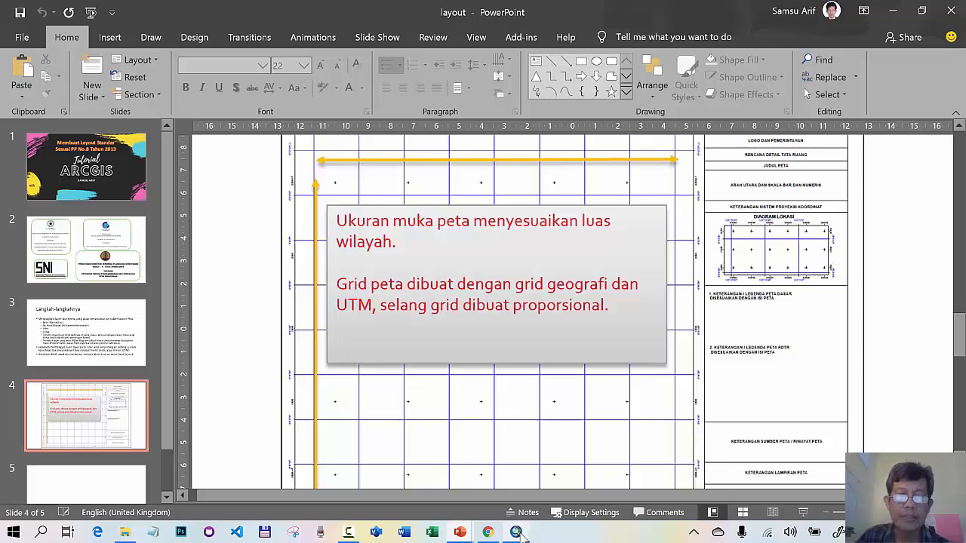
left_click(552, 479)
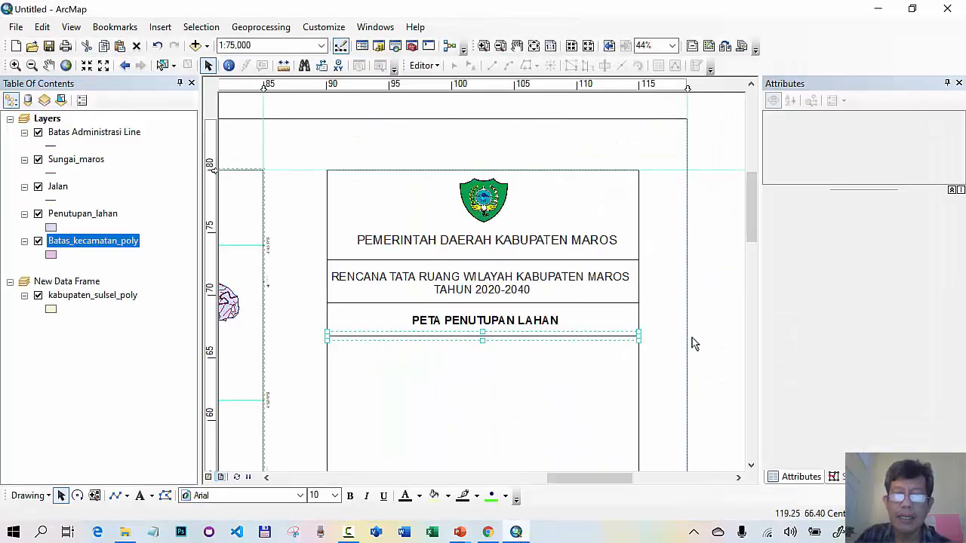
Deselect the divider line and open the list of map elements that can be inserted into the layout
left_click(713, 330)
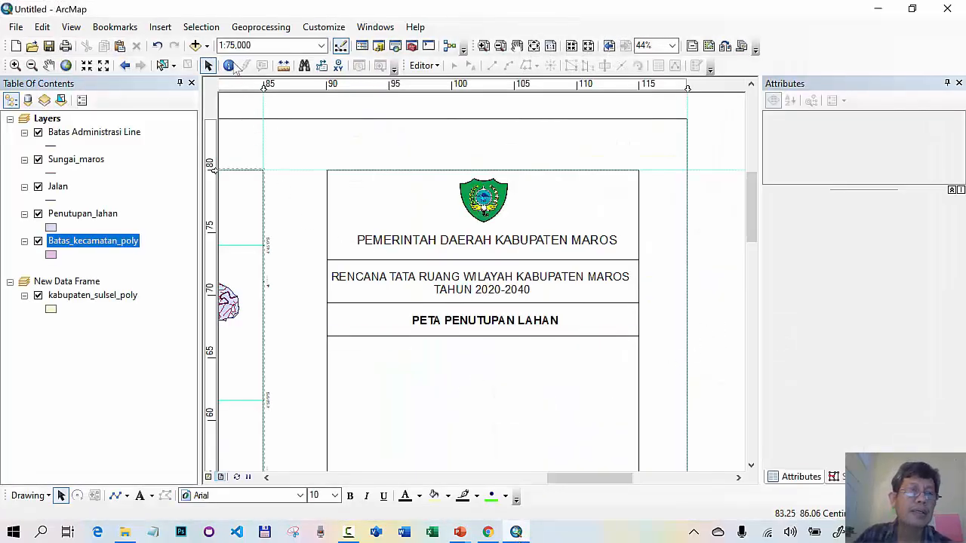
left_click(161, 27)
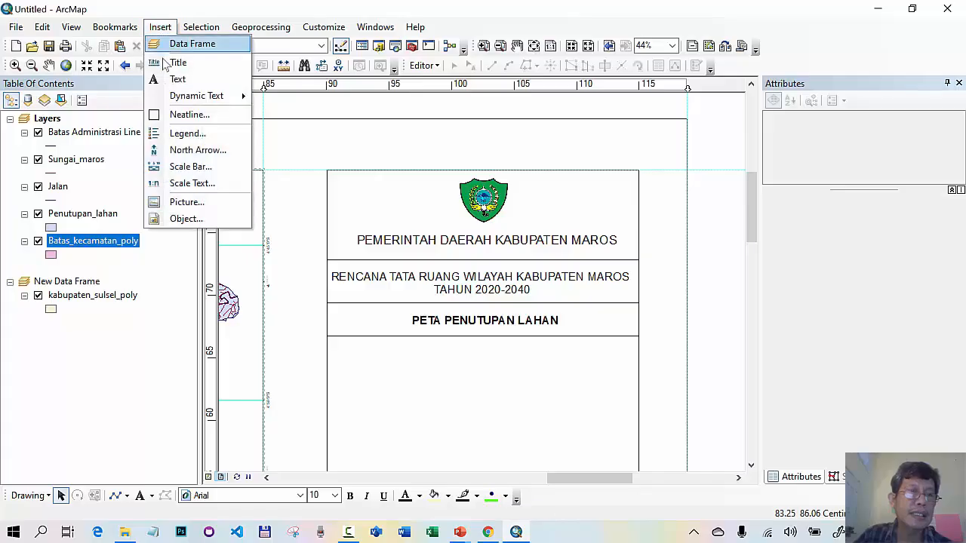
Insert the ESRI North 3 north arrow and place it in the legend column, centred just below the PETA PENUTUPAN LAHAN title
left_click(197, 150)
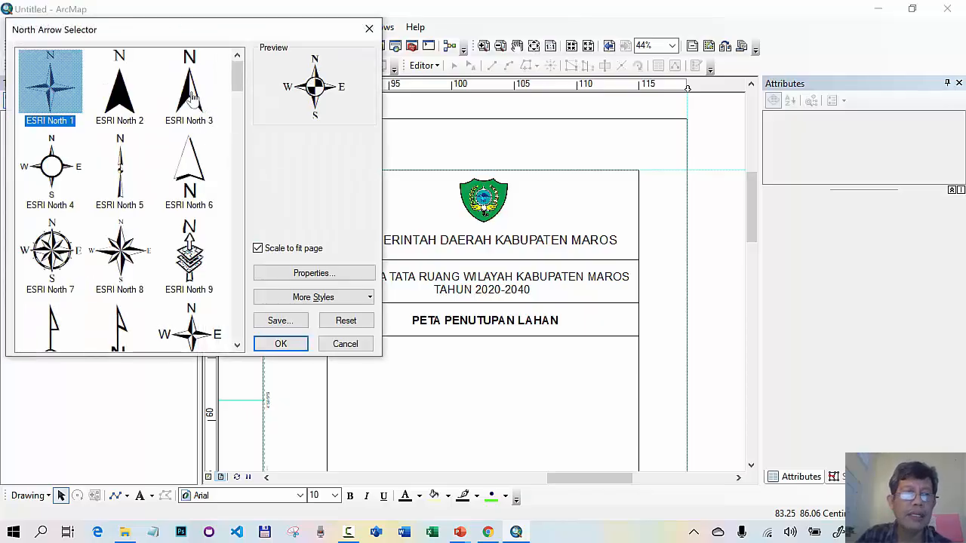
left_click(192, 96)
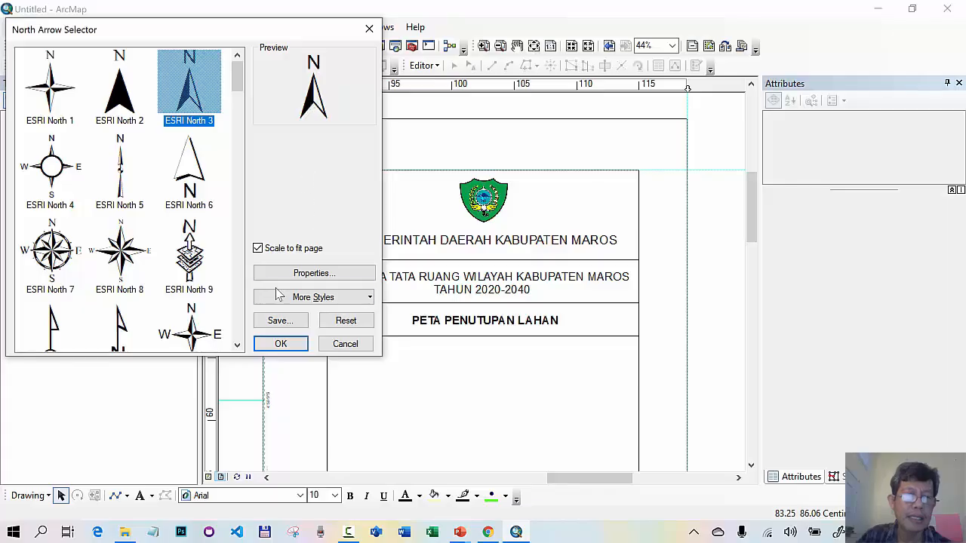
left_click(267, 347)
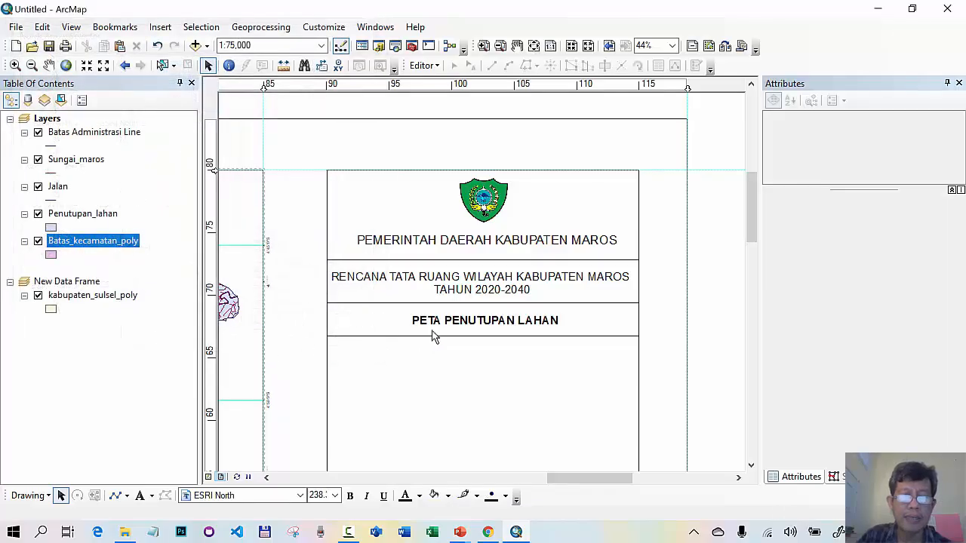
left_click_drag(434, 300, 471, 387)
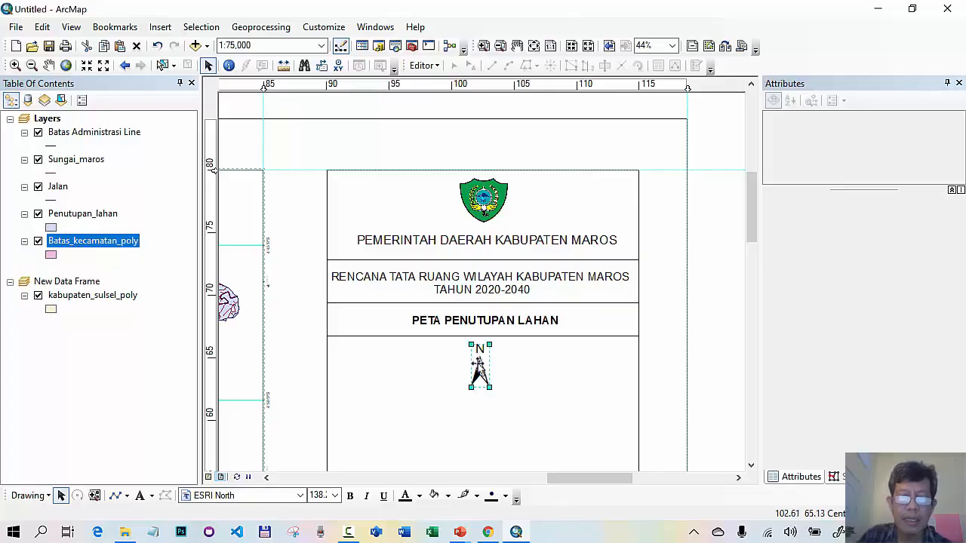
right_click(479, 370)
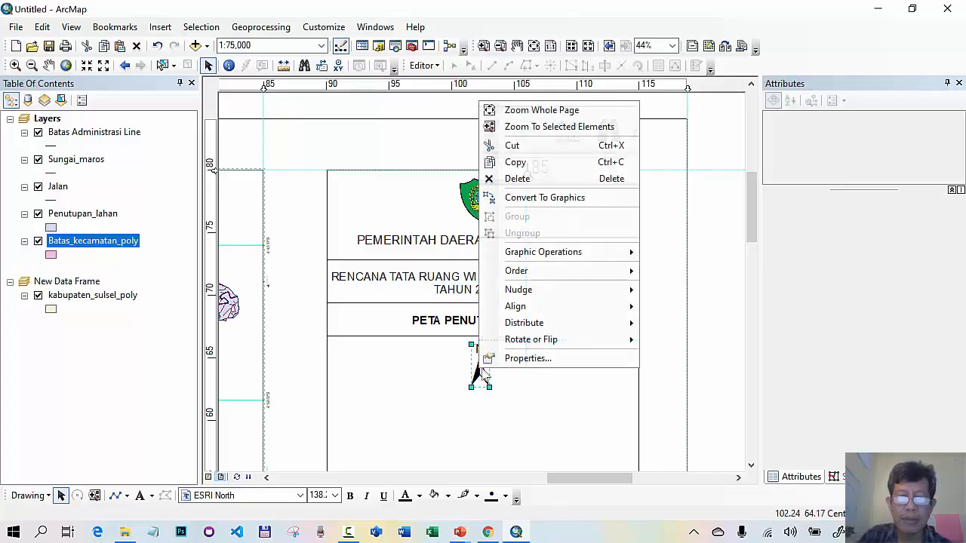
left_click(704, 339)
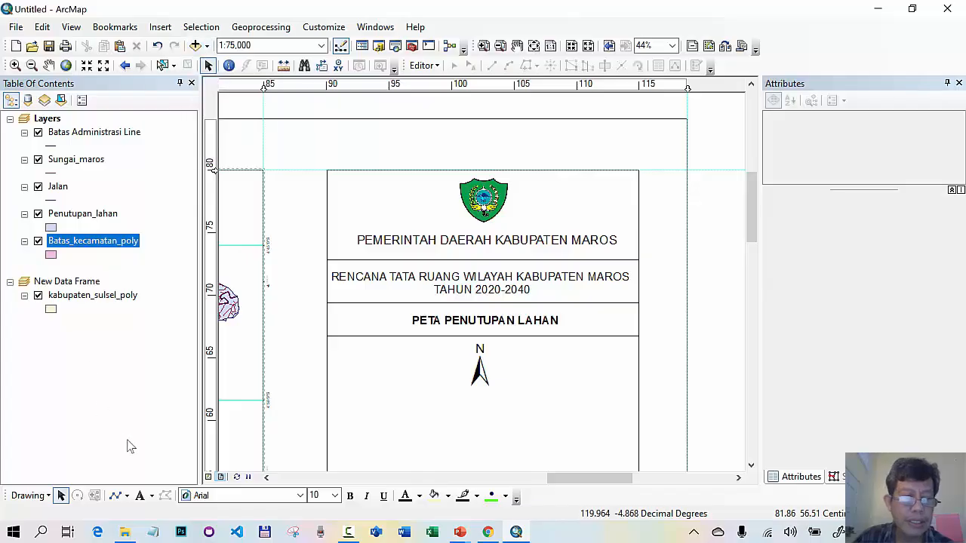
Add a text label "u" beside the north arrow's N and set its font size to 24
left_click(140, 496)
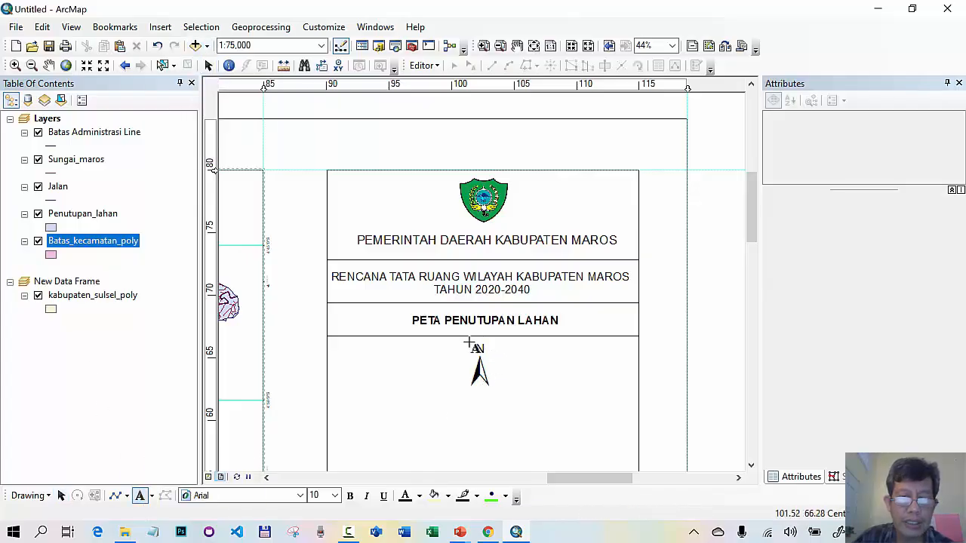
left_click(440, 347)
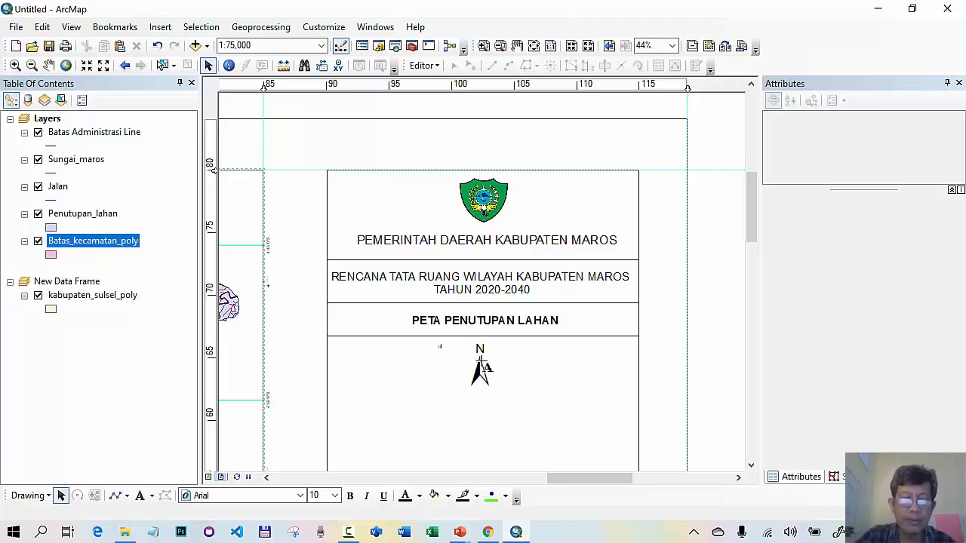
left_click(207, 67)
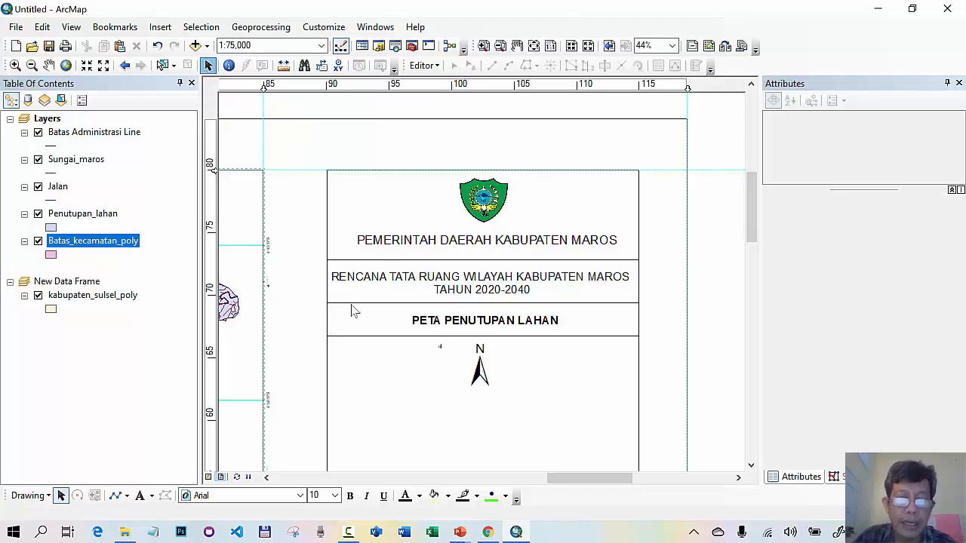
left_click(441, 347)
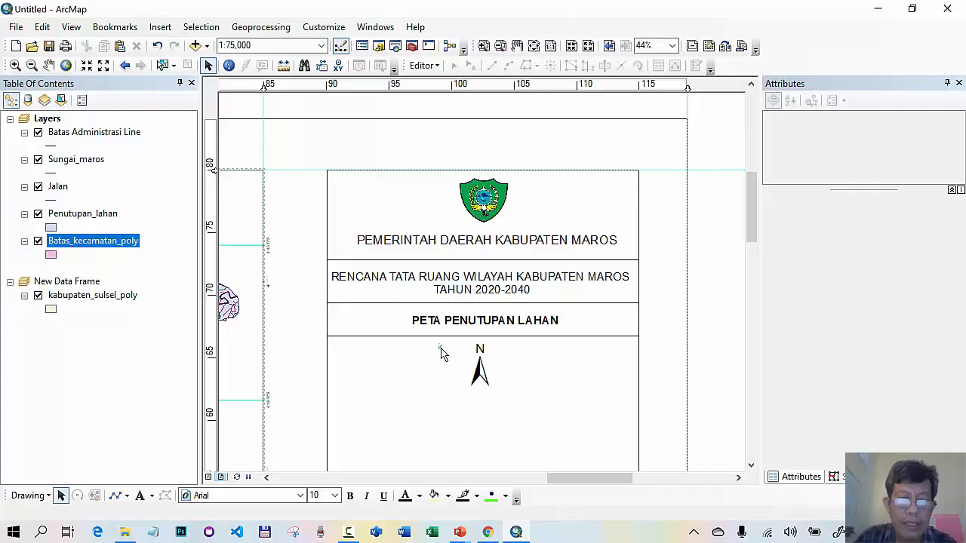
left_click(335, 495)
left_click(317, 413)
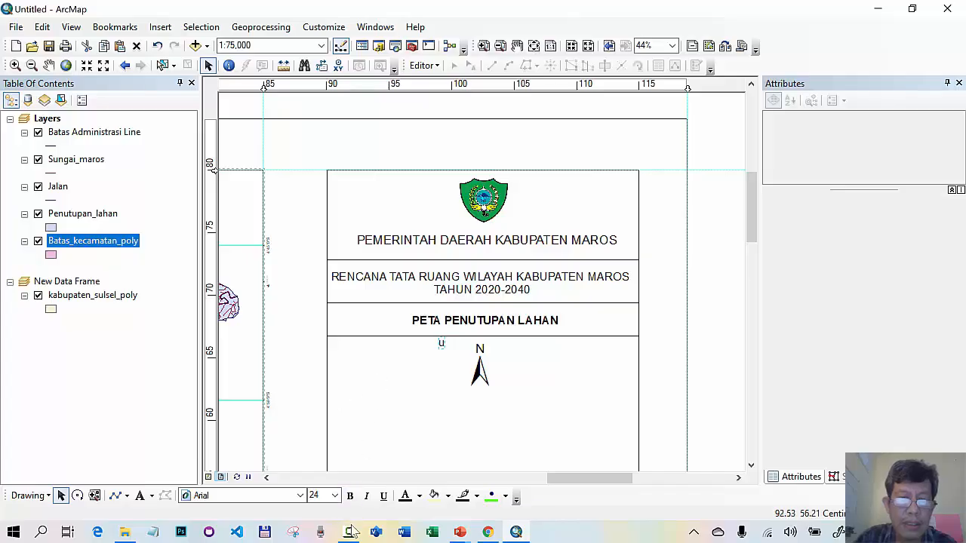
Change the new label's text to a capital U
double_click(443, 345)
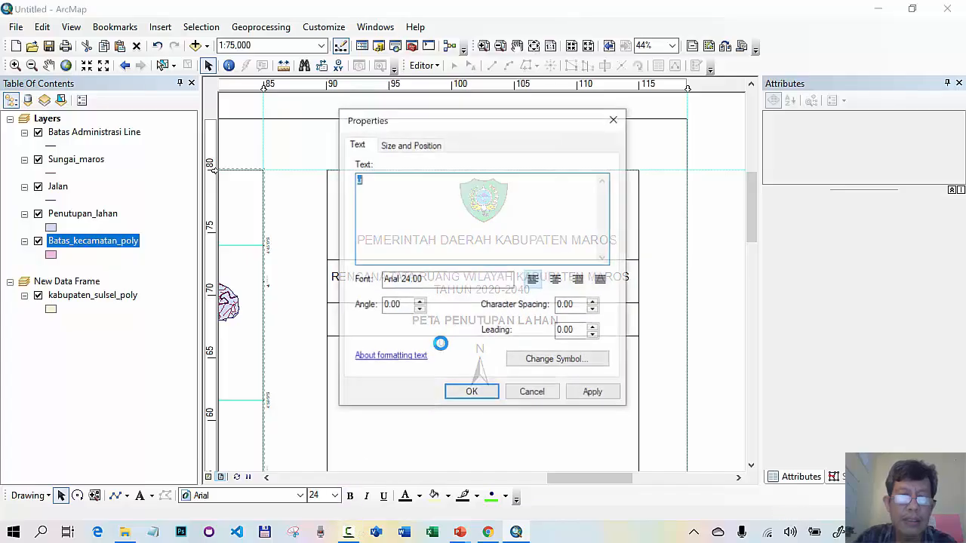
left_click(422, 195)
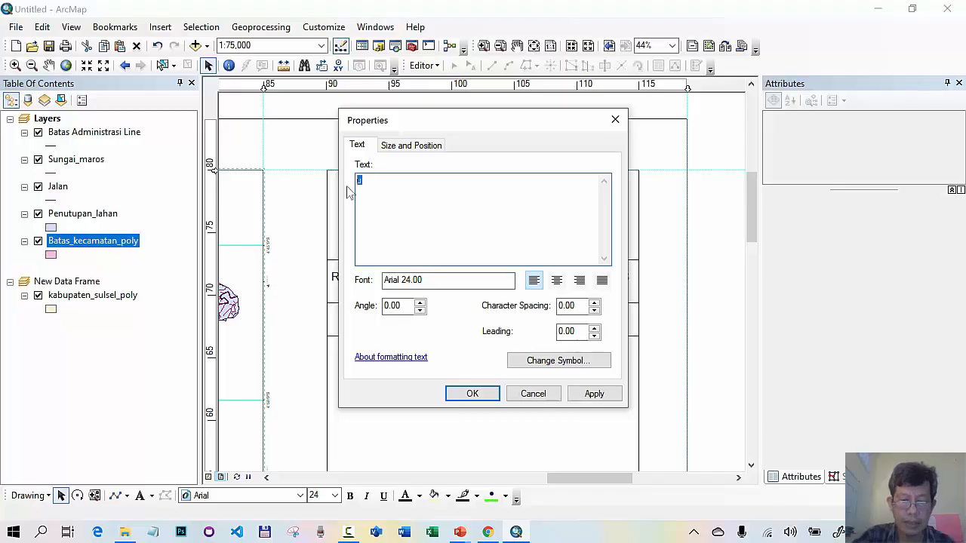
left_click(472, 393)
Set the U label's font size to 36 and move it into the empty space to the right of the north arrow
left_click(334, 496)
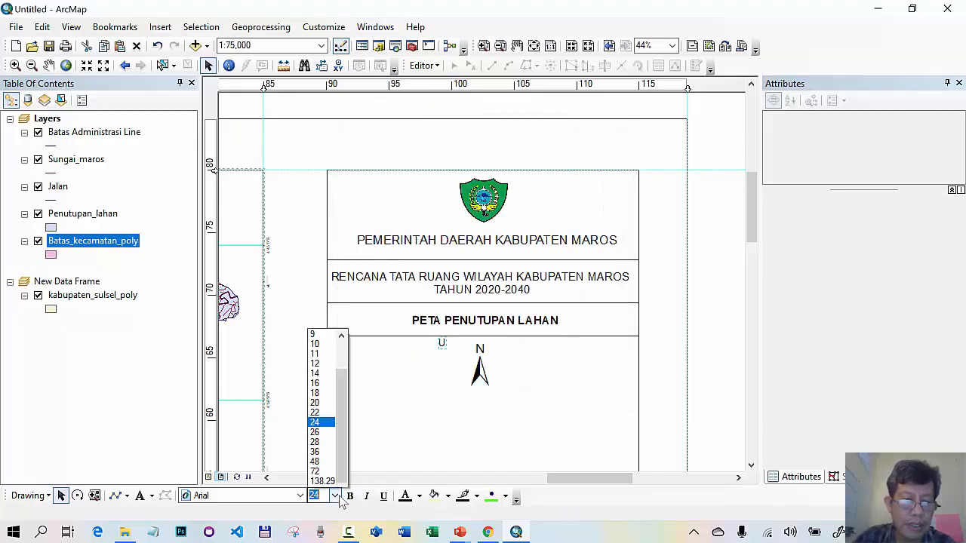
left_click(322, 446)
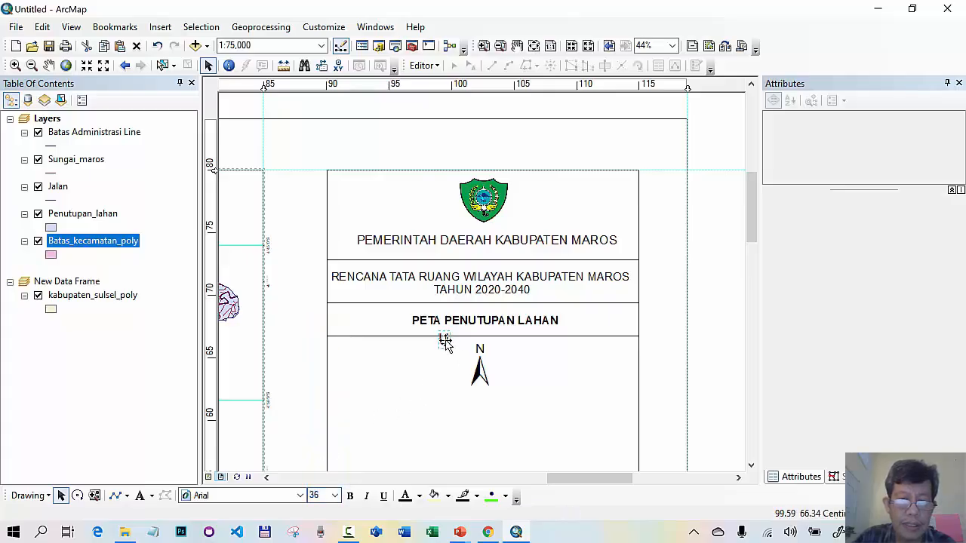
left_click_drag(446, 341, 569, 365)
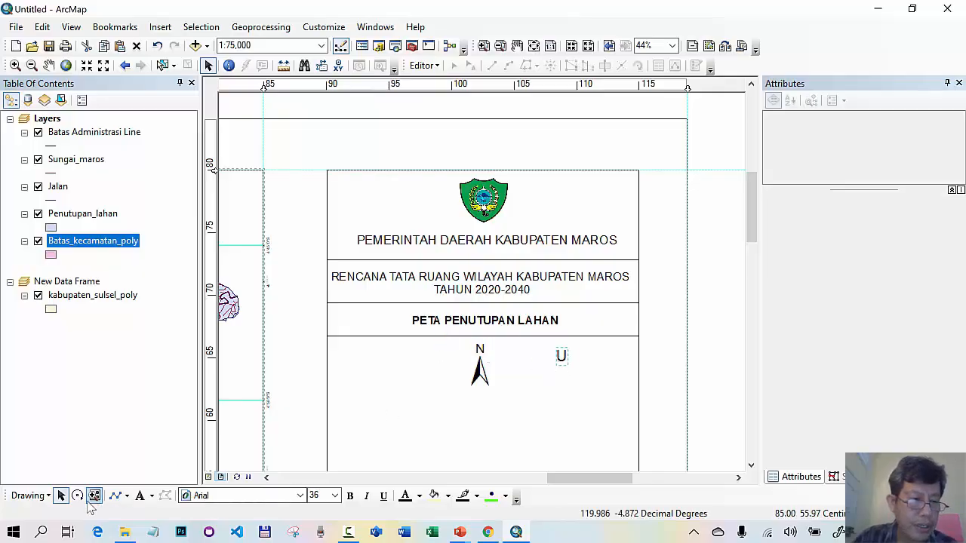
Draw a rectangle of about 1.27 by 1.09 cm over the letter N of the north arrow
left_click(126, 496)
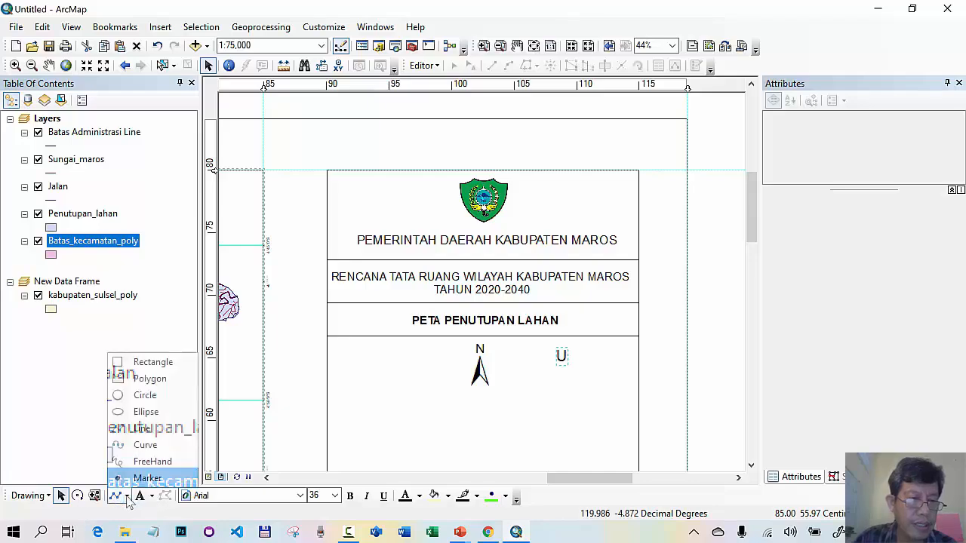
left_click(151, 362)
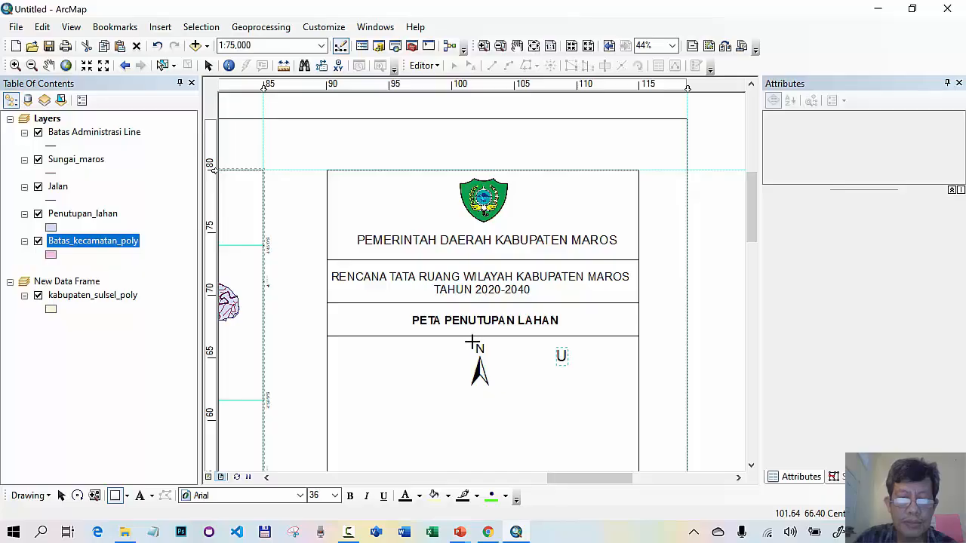
left_click_drag(473, 344, 486, 355)
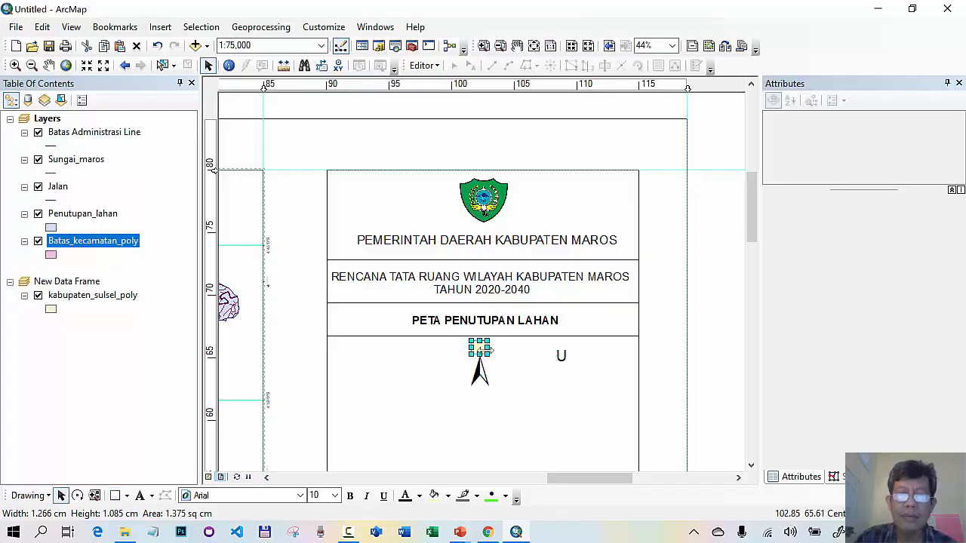
Give the rectangle over the N a white fill and no outline color
double_click(480, 355)
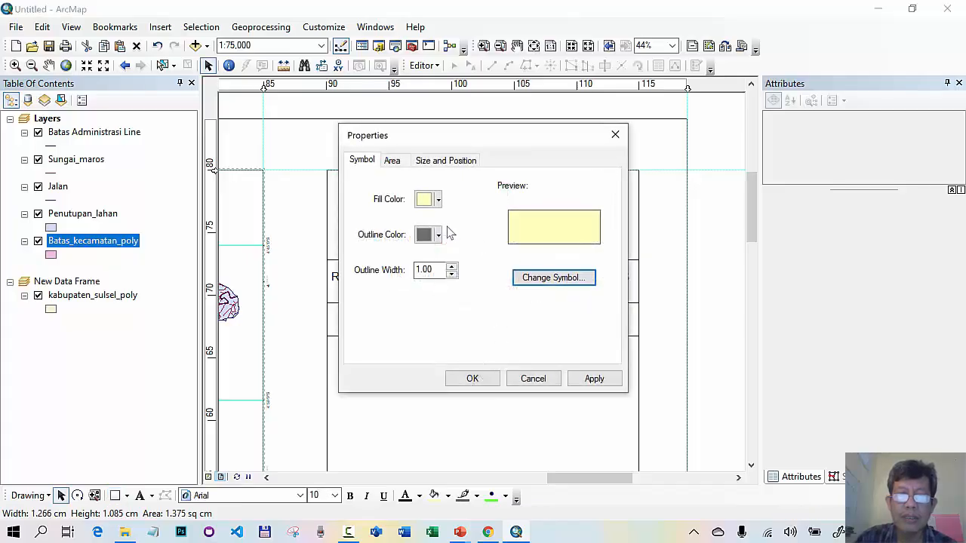
left_click(427, 201)
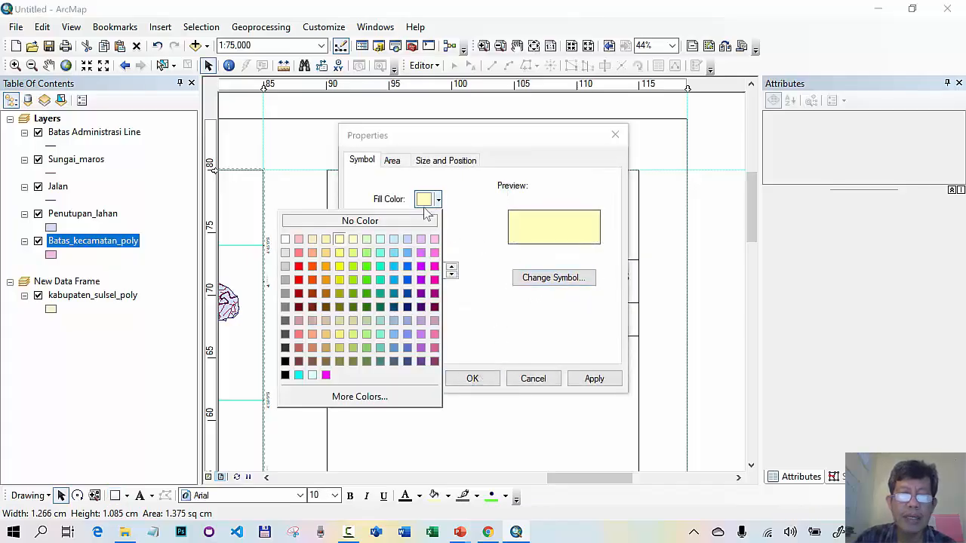
left_click(285, 240)
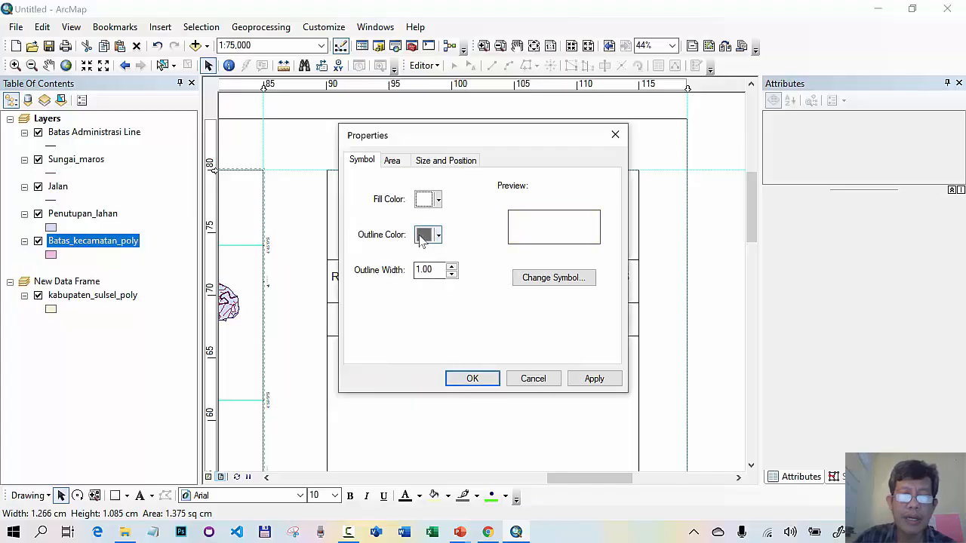
left_click(425, 236)
left_click(350, 257)
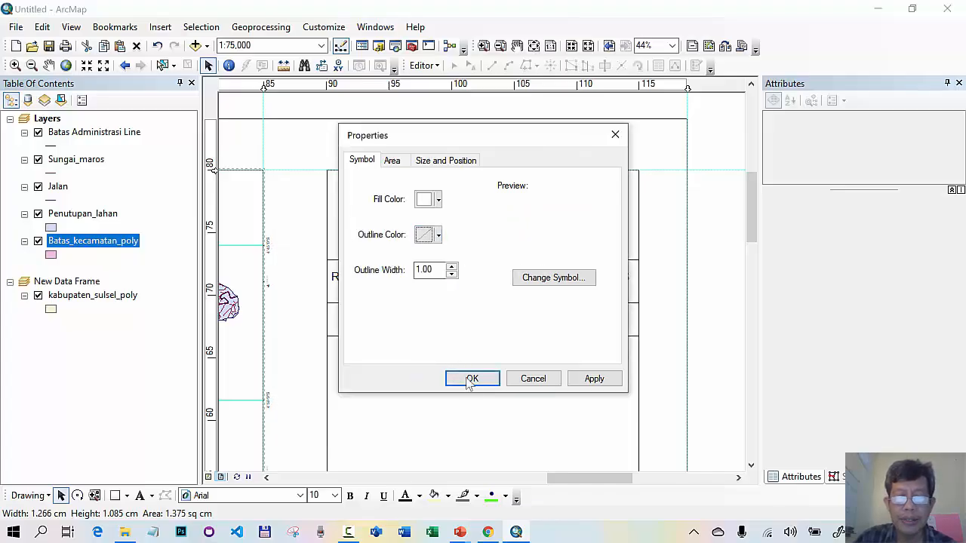
left_click(472, 379)
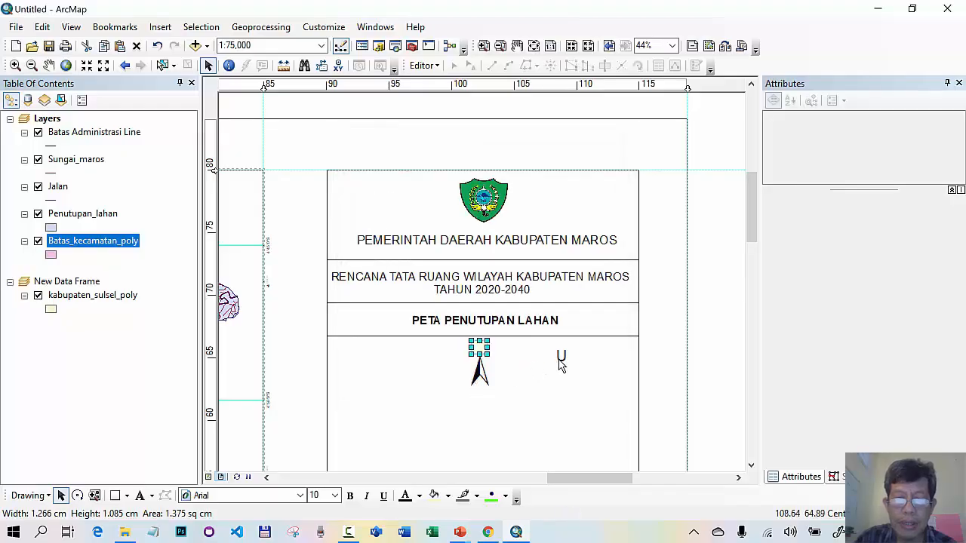
Move the U label onto the white rectangle above the north arrow
left_click_drag(561, 362, 479, 349)
left_click(321, 495)
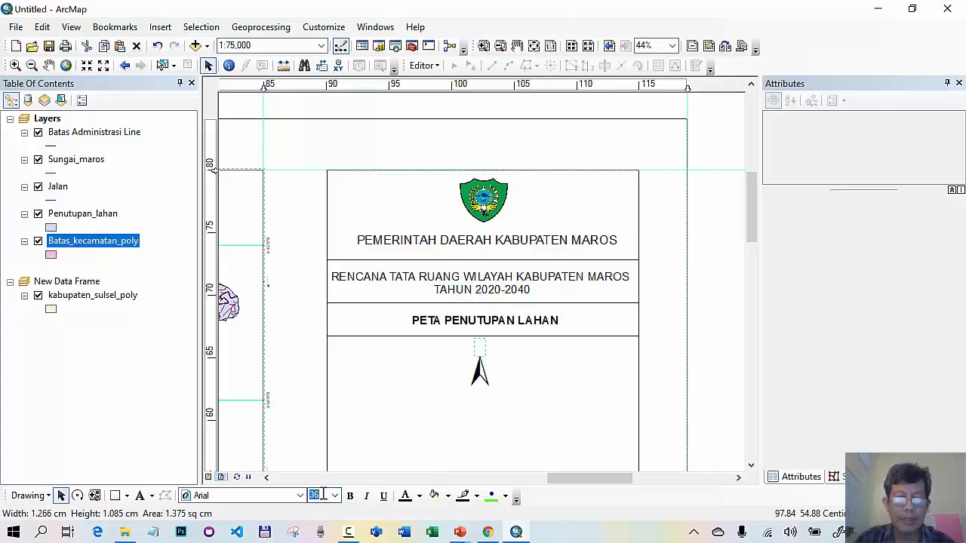
key("Return")
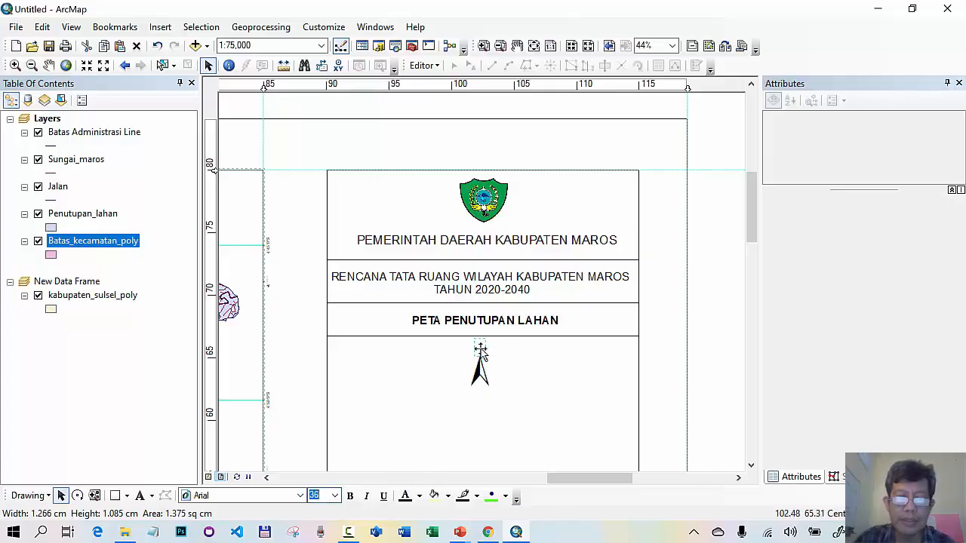
Move the white rectangle off the letter N to the right of the north arrow
left_click(479, 349)
left_click(498, 368)
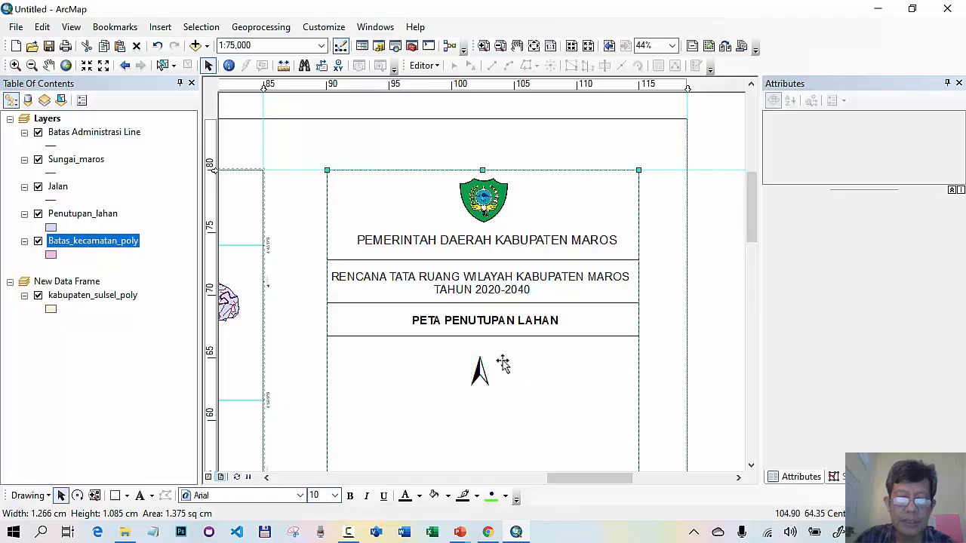
left_click(480, 351)
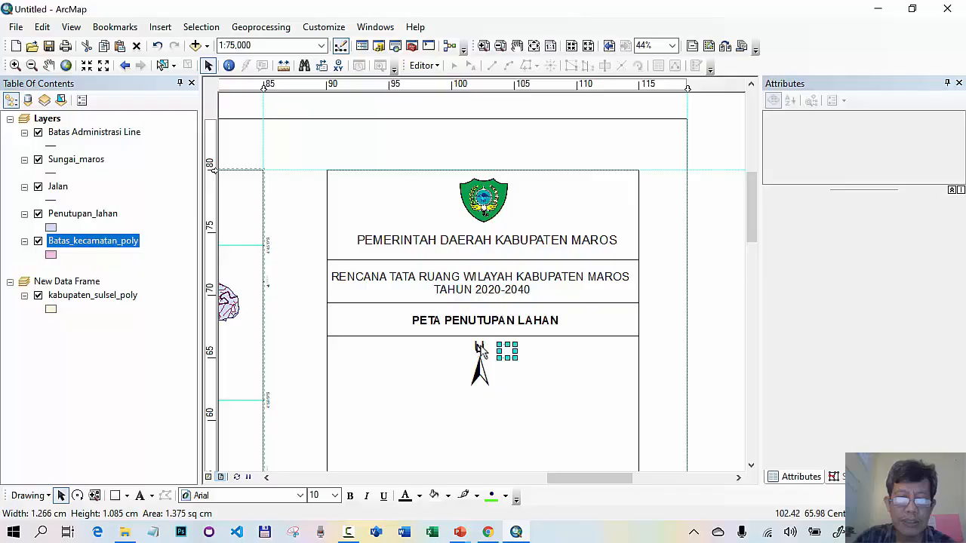
left_click(481, 349)
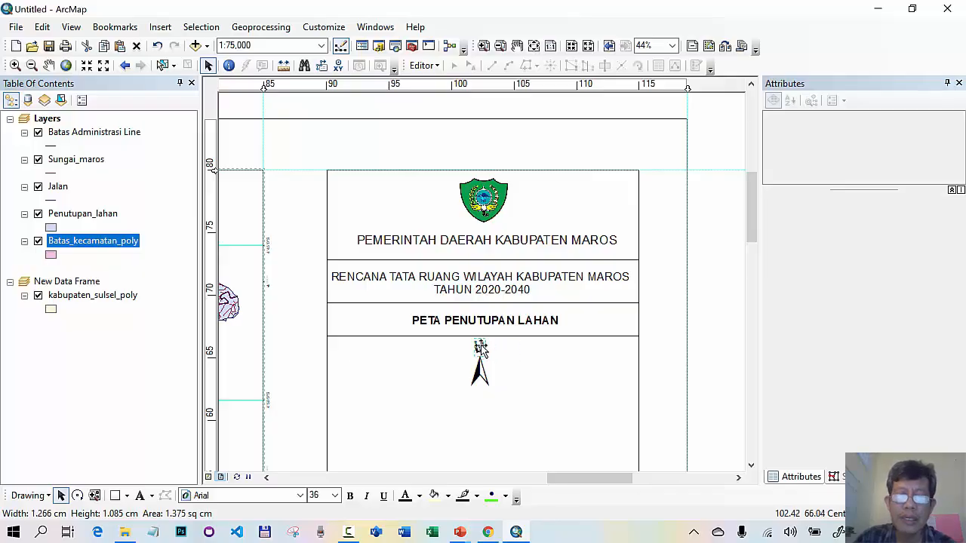
right_click(481, 349)
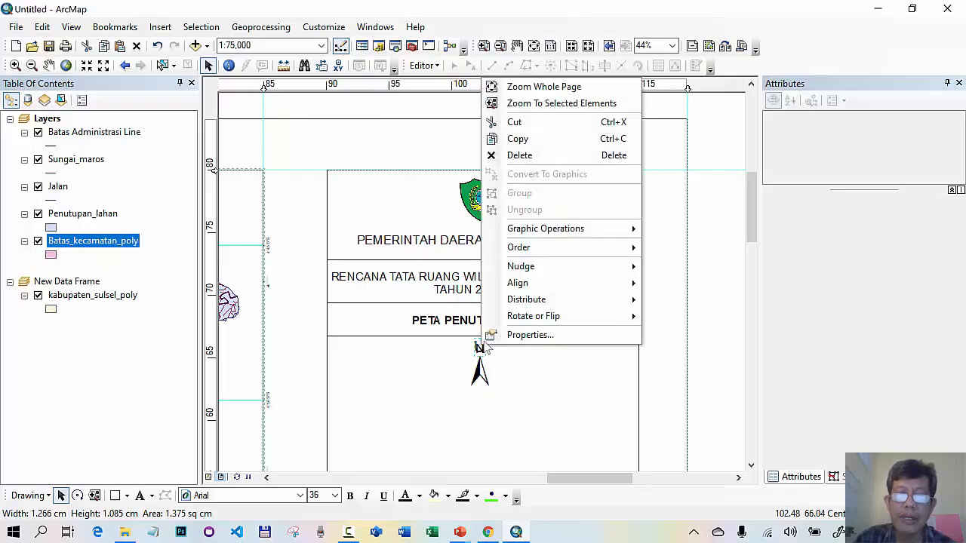
left_click(518, 382)
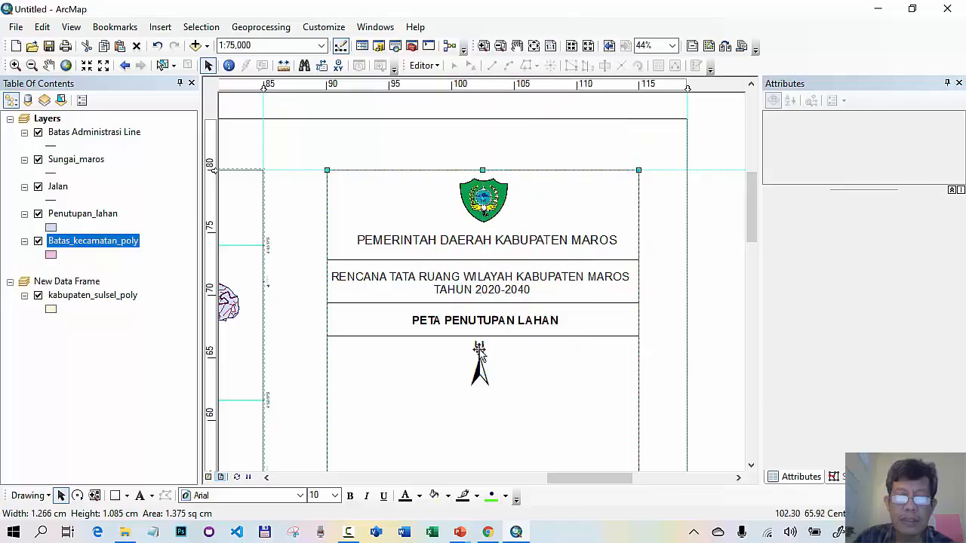
Move the U label back to the empty space right of the north arrow and bring it to the front
left_click(481, 349)
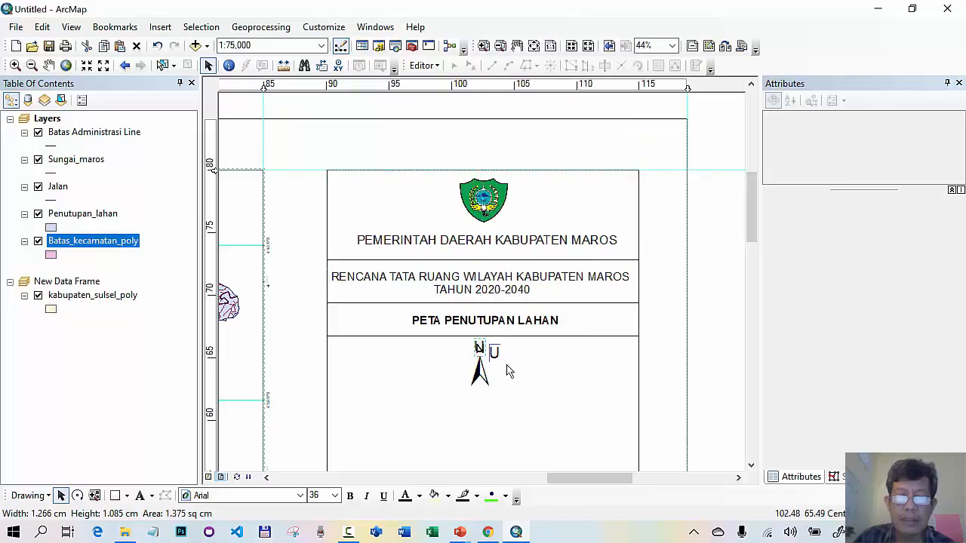
key("ctrl+v")
right_click(561, 362)
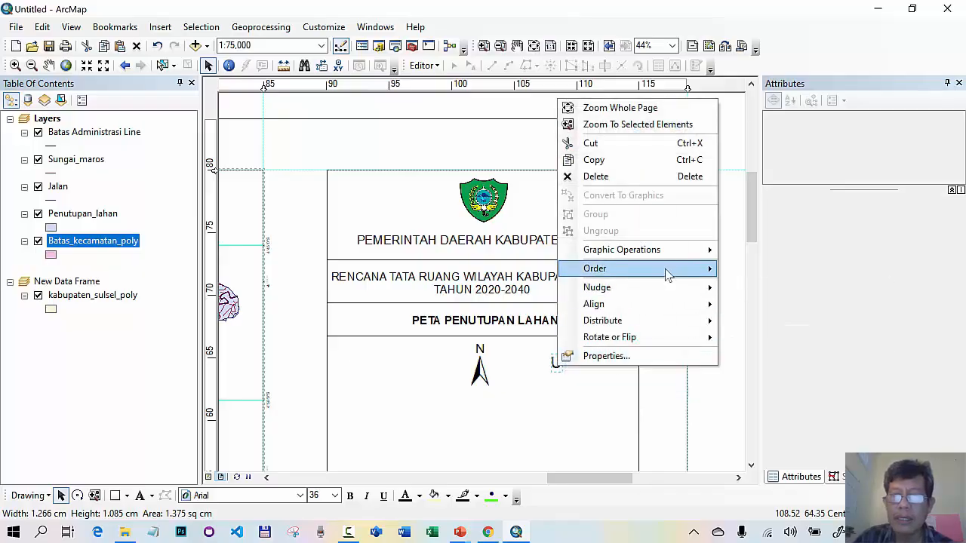
mouse_move(668, 275)
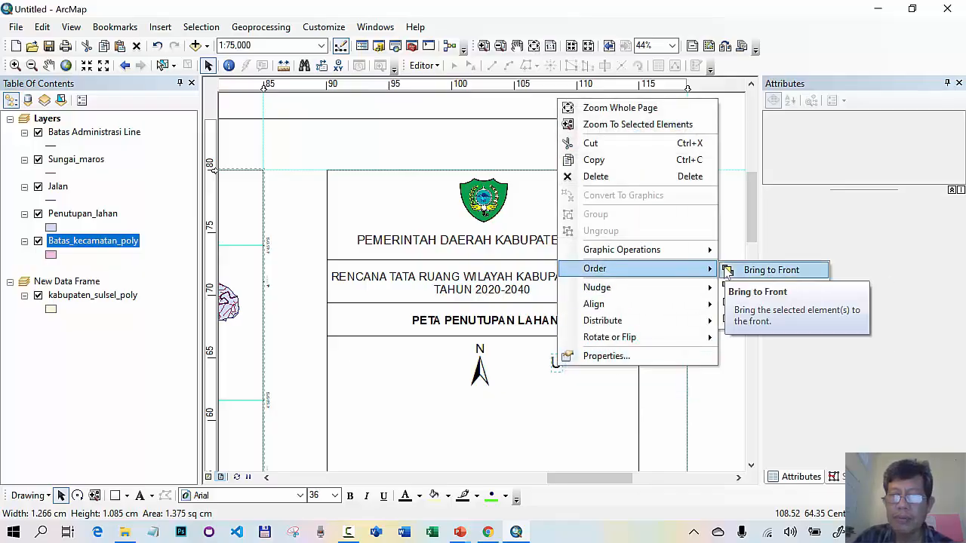
left_click(769, 270)
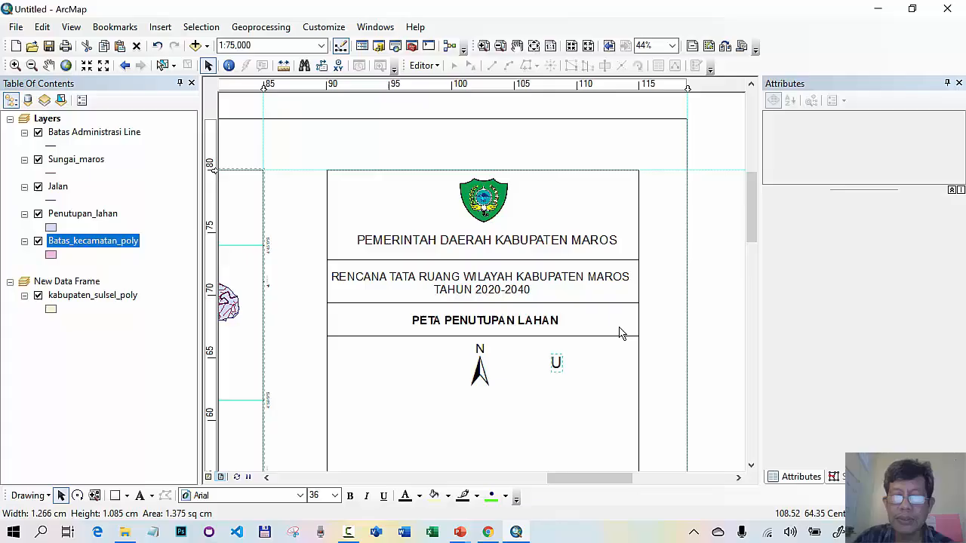
Cover the north arrow's N with the white rectangle and place the U label on top of it
left_click(507, 353)
left_click_drag(511, 356, 483, 355)
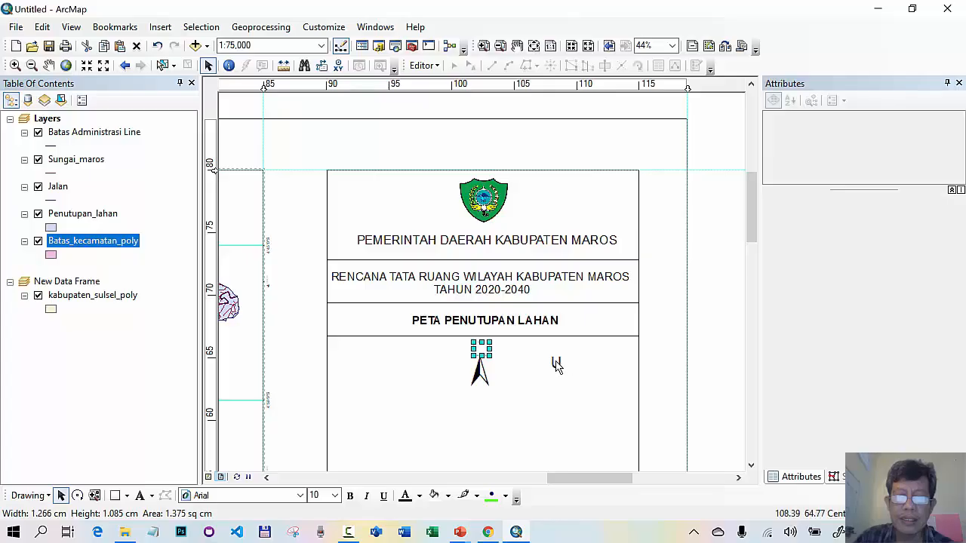
left_click(556, 364)
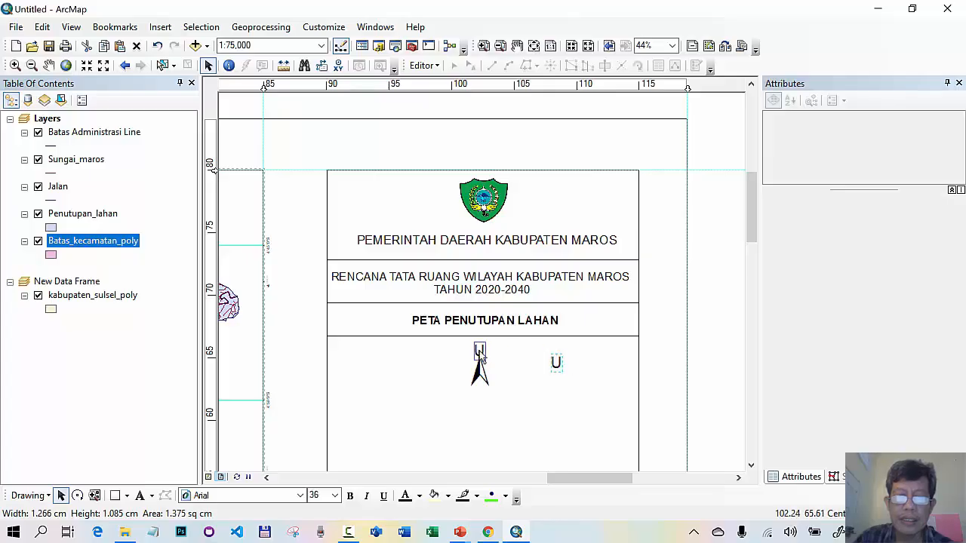
left_click_drag(480, 353, 480, 355)
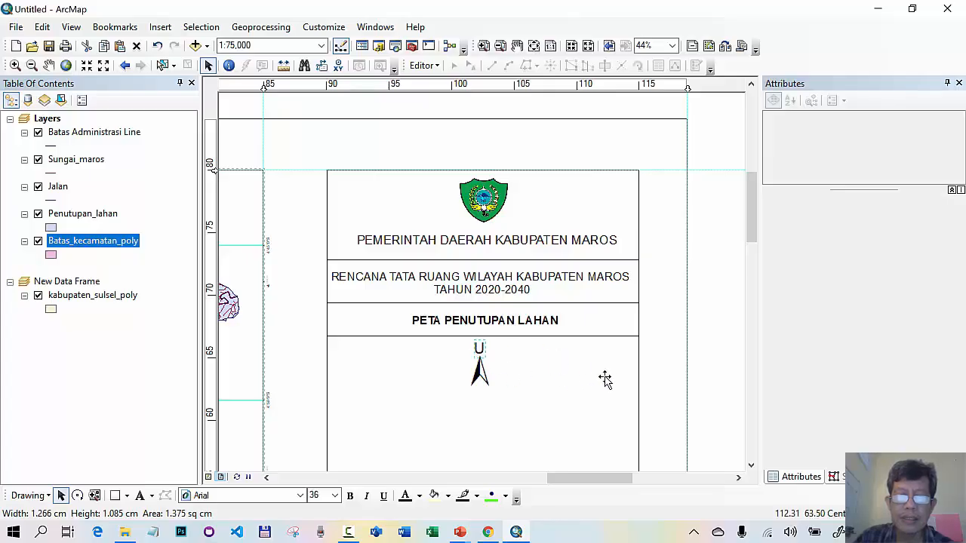
left_click(665, 363)
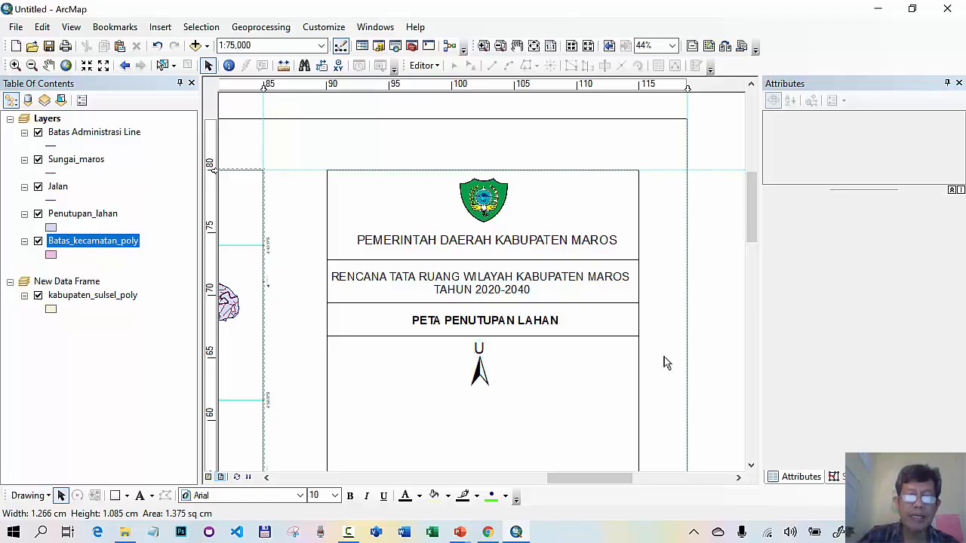
Set the U label's font size to 28 and nudge it until it is centred just above the arrow
left_click(479, 351)
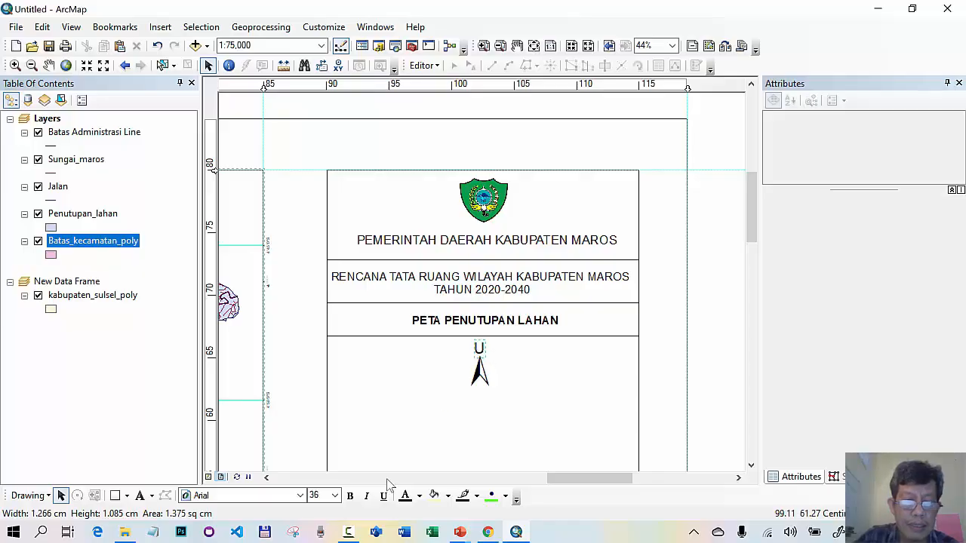
left_click(335, 497)
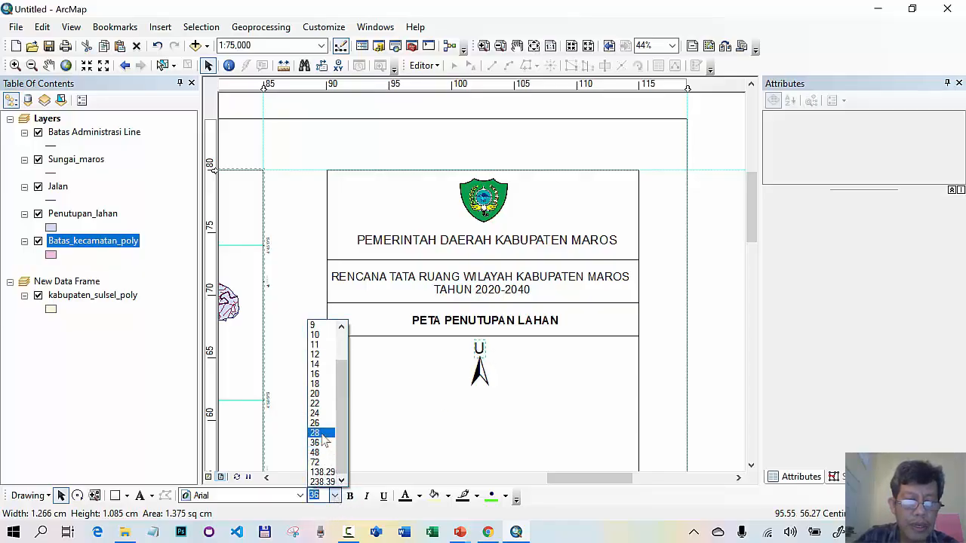
left_click(322, 438)
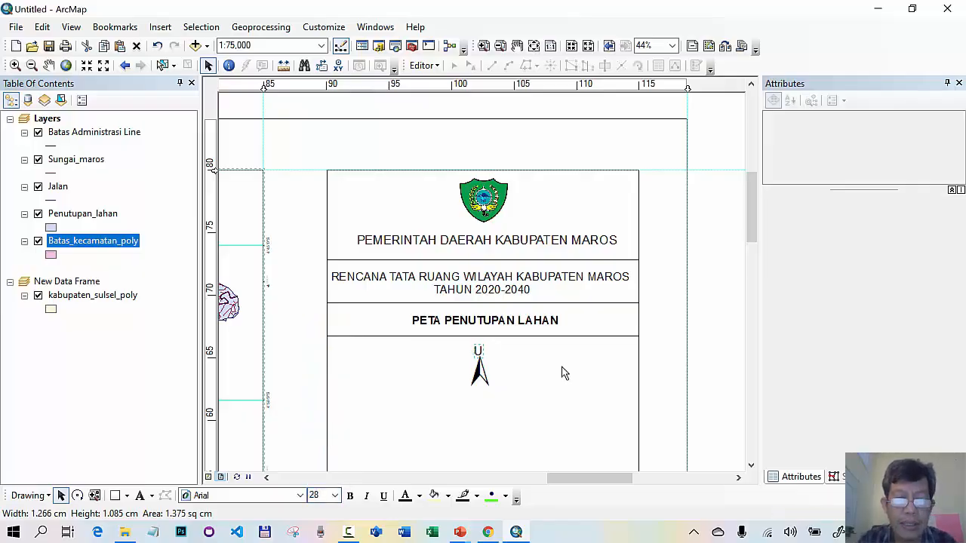
key("Right")
key("Right")
key("Right")
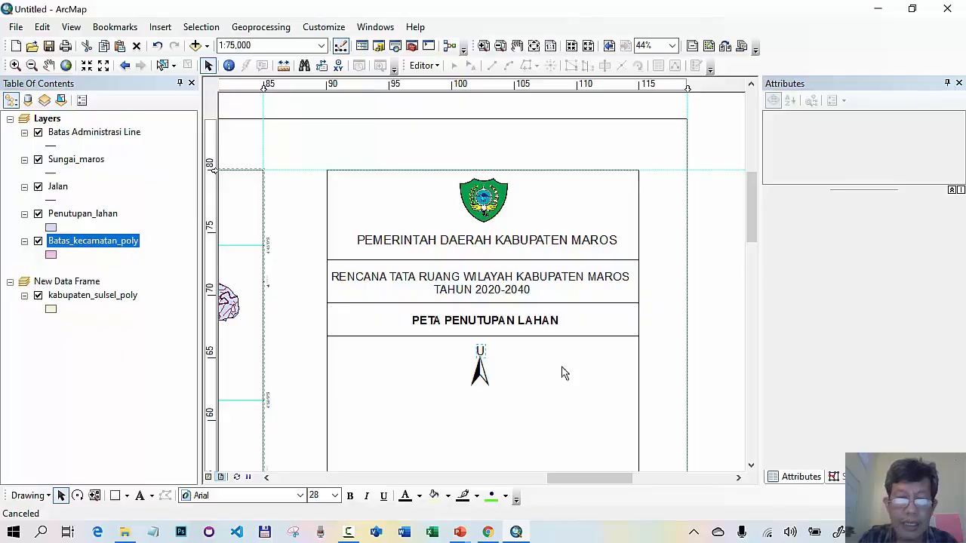
key("Up")
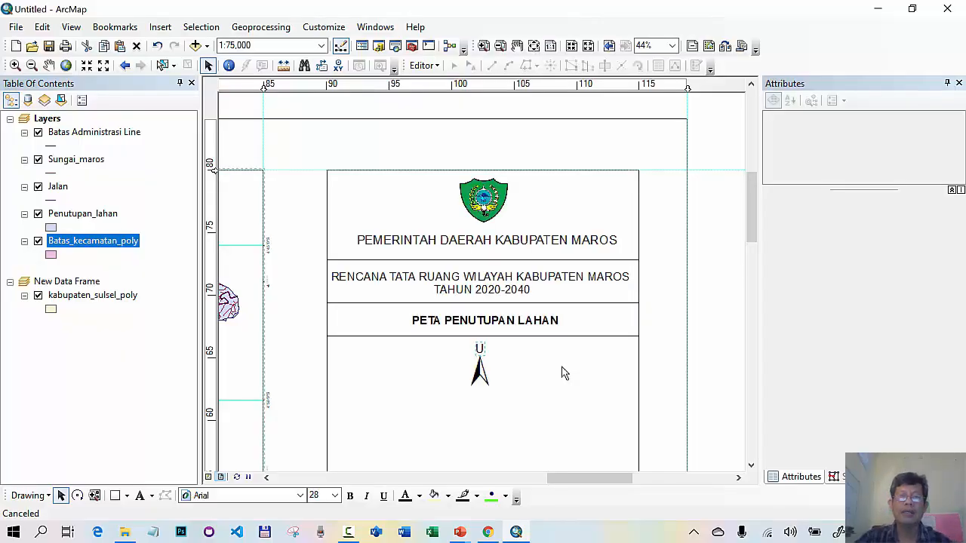
left_click(700, 368)
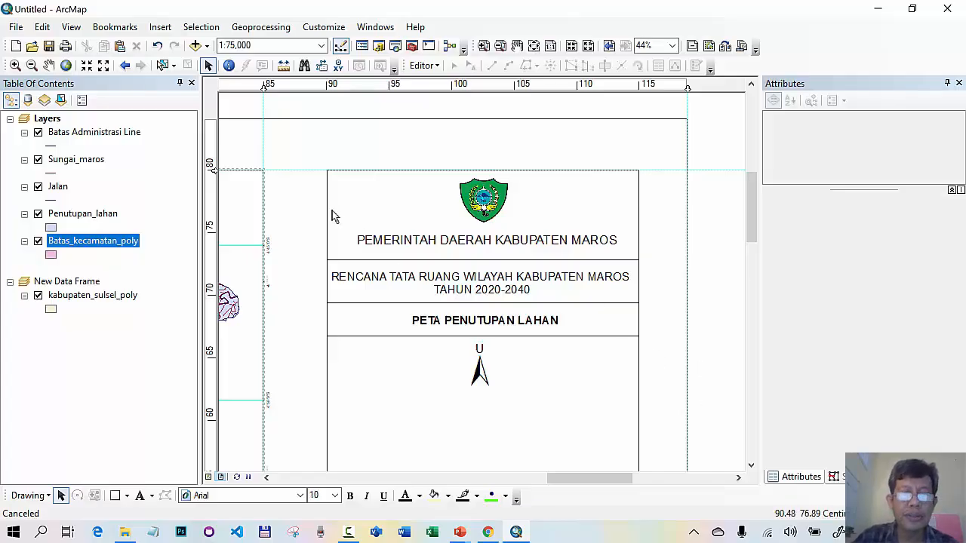
Start inserting a scale bar in the Double Alternating Scale Bar 1 style
left_click(160, 27)
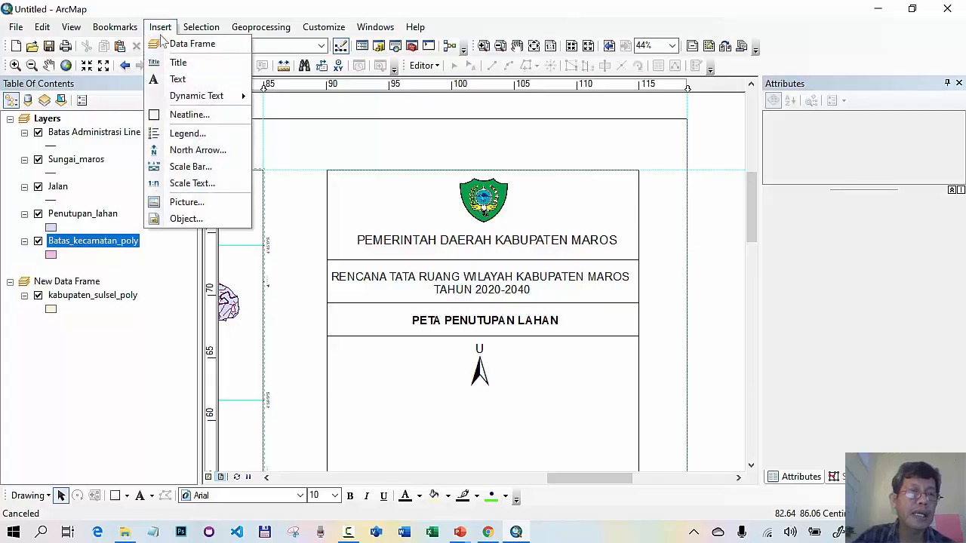
left_click(200, 167)
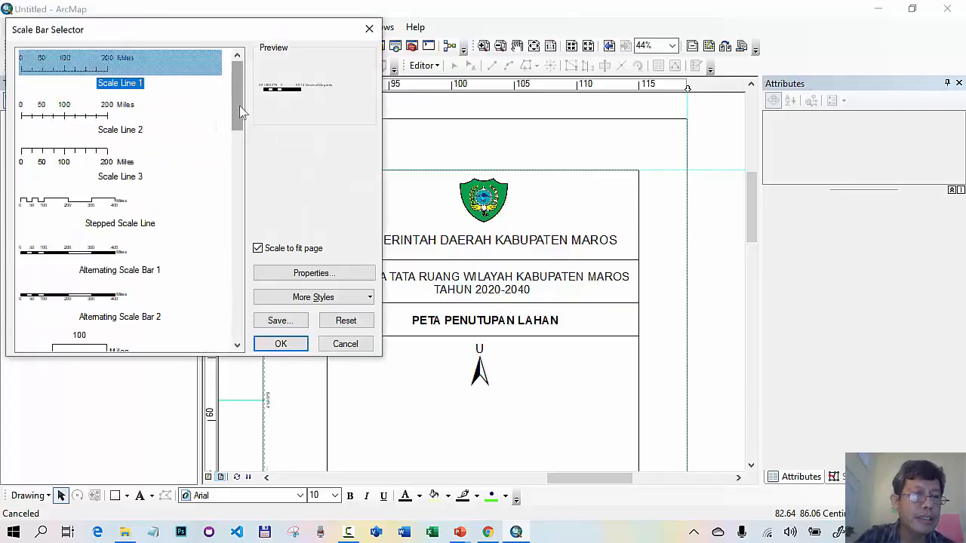
scroll(231, 157, "down", 3)
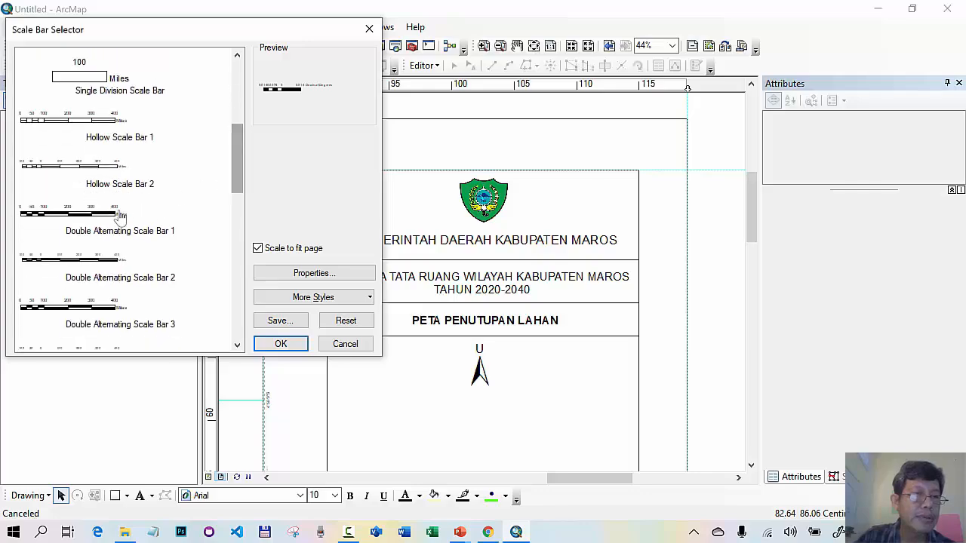
left_click(93, 219)
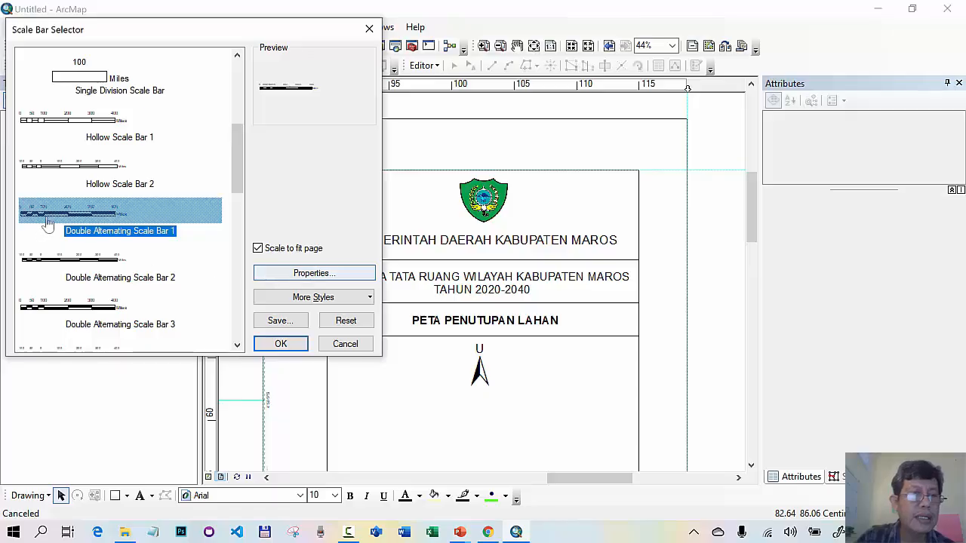
Set the scale bar's division units to Kilometers and its label to Km, and insert it into the layout
left_click(300, 279)
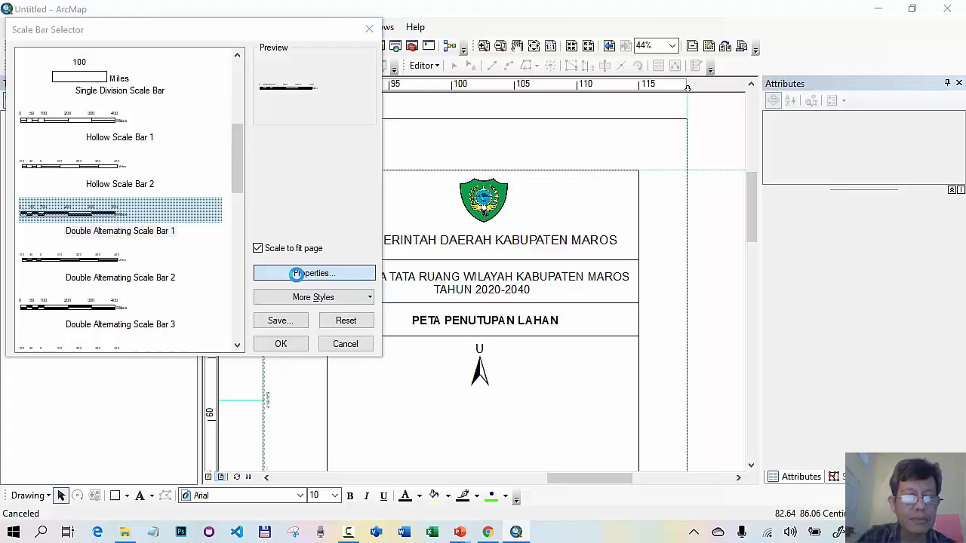
left_click(297, 274)
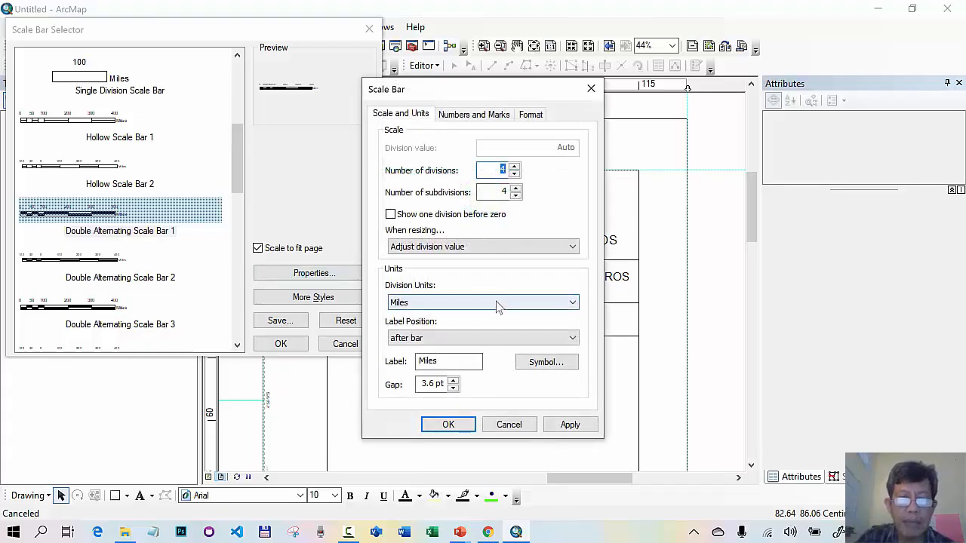
left_click(474, 304)
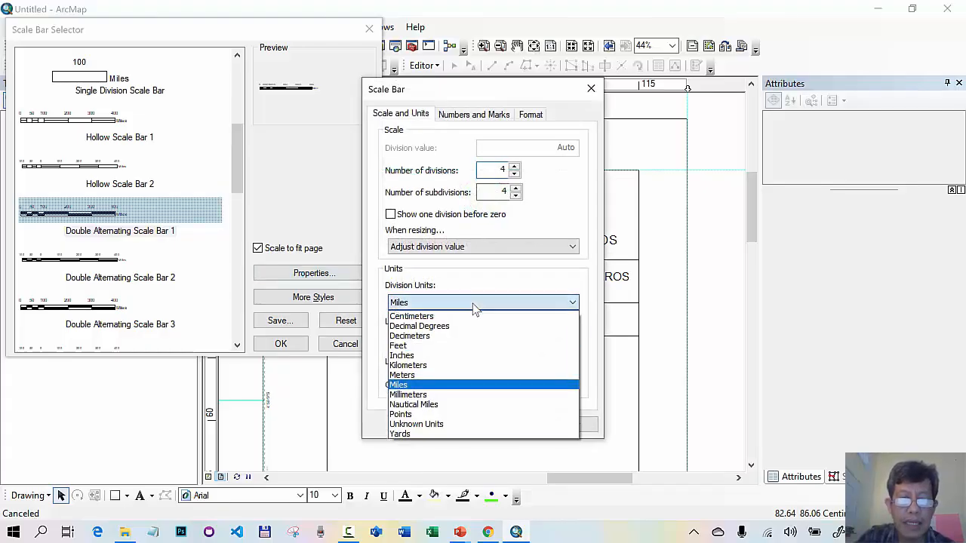
left_click(423, 366)
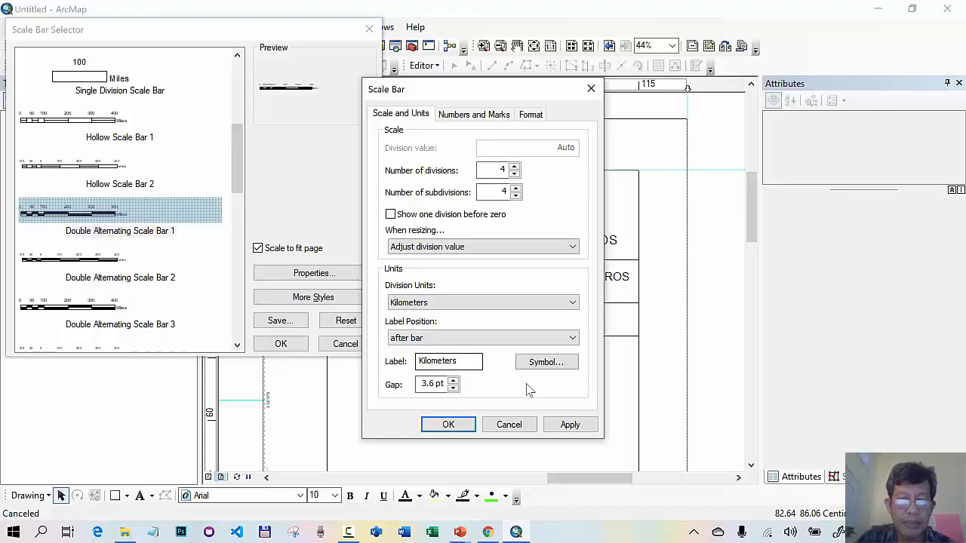
left_click_drag(465, 362, 405, 360)
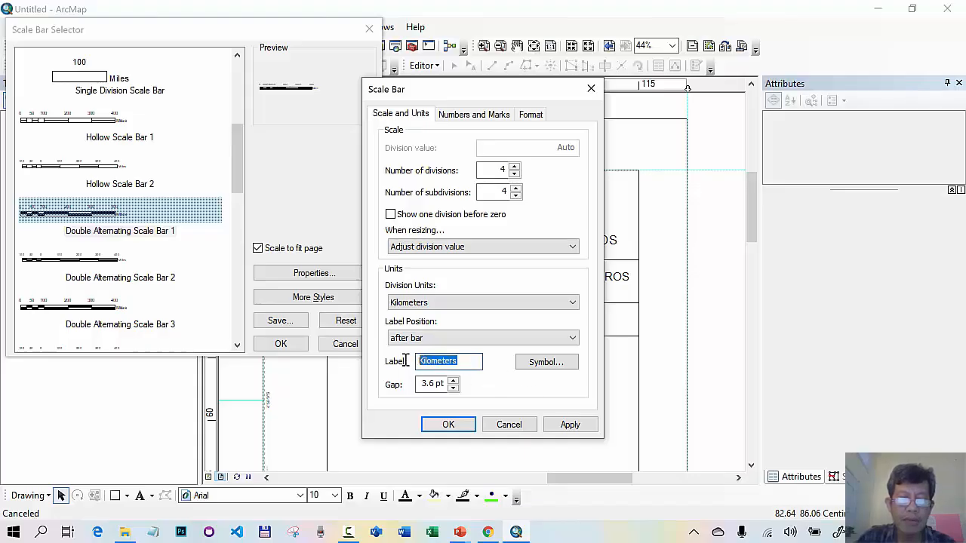
type("k")
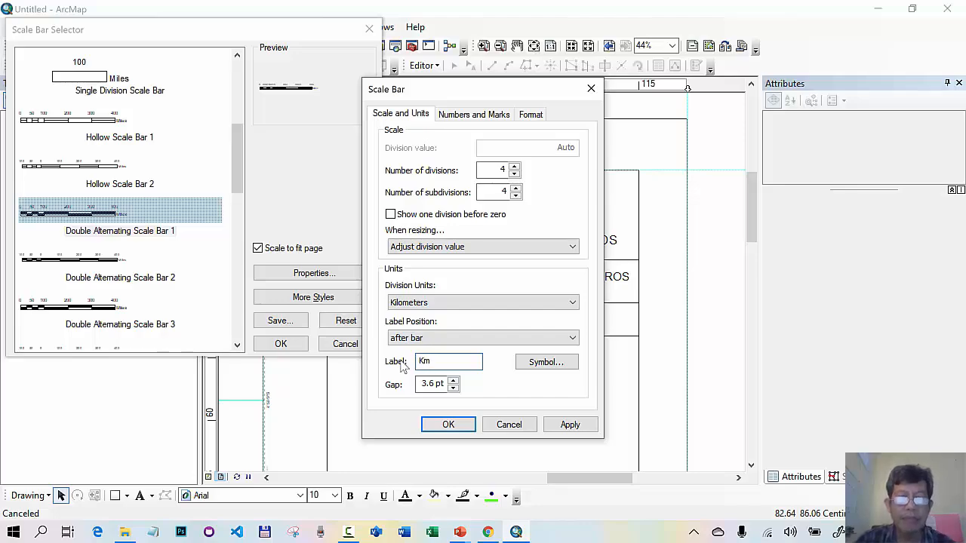
left_click(447, 424)
left_click(283, 344)
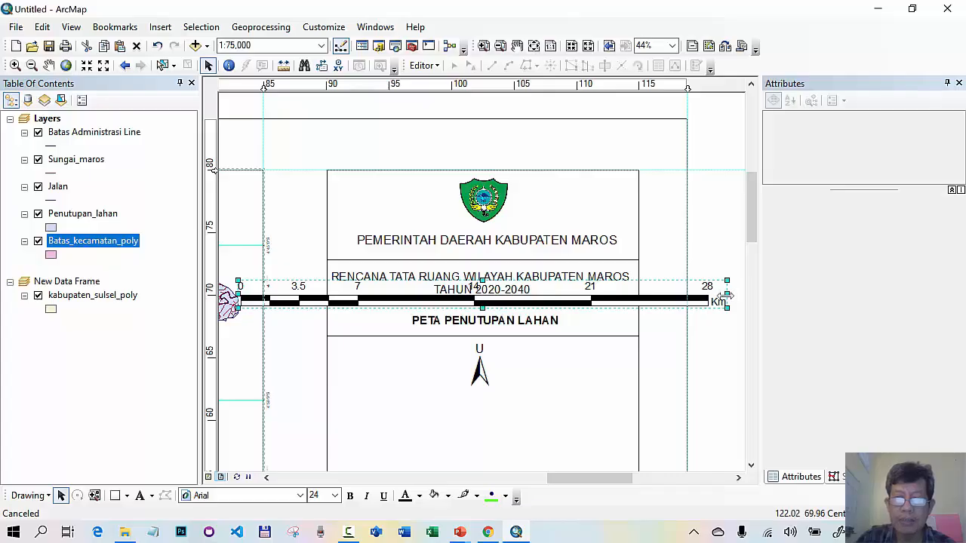
Shorten the scale bar to a 12 km span, place it centred beneath the north arrow, and reduce its height
left_click_drag(726, 294, 469, 307)
left_click_drag(344, 304, 480, 419)
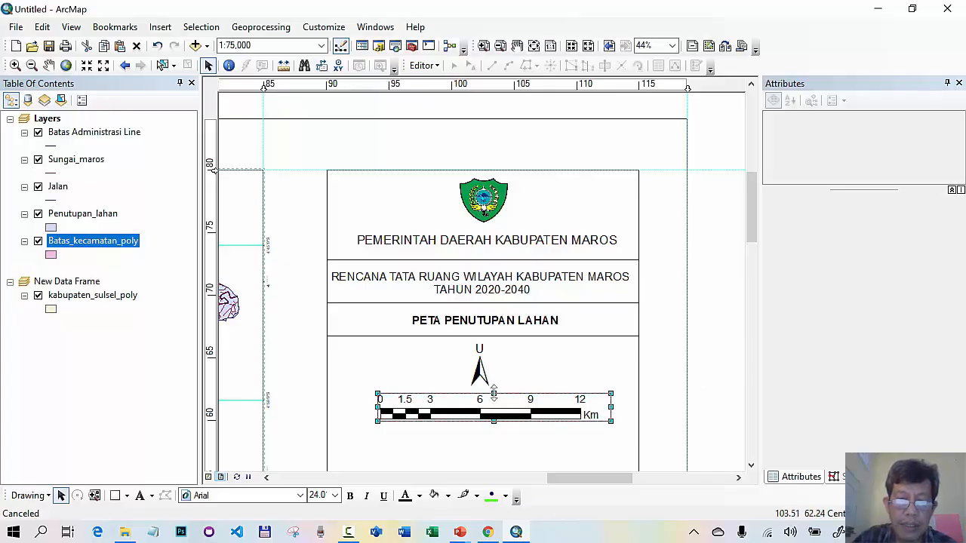
left_click_drag(493, 391, 503, 403)
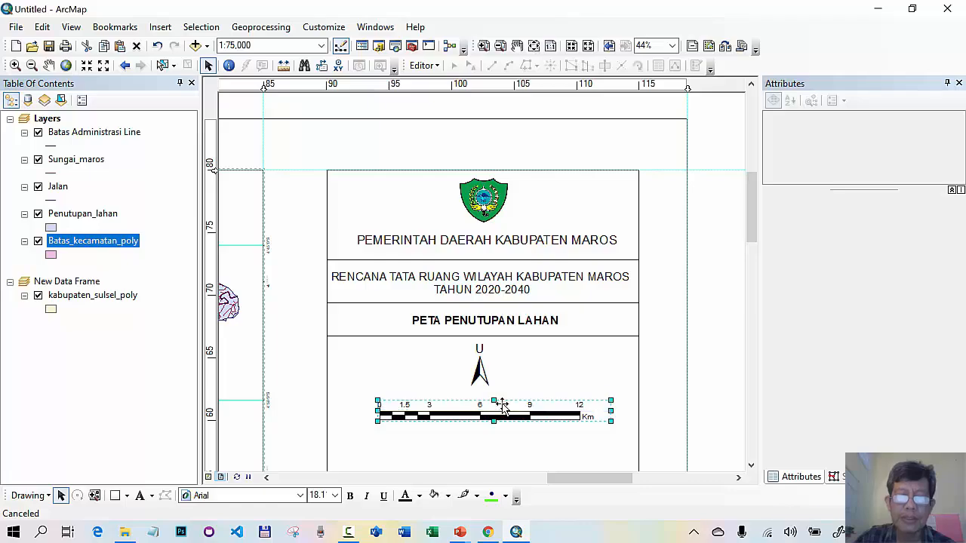
left_click(675, 415)
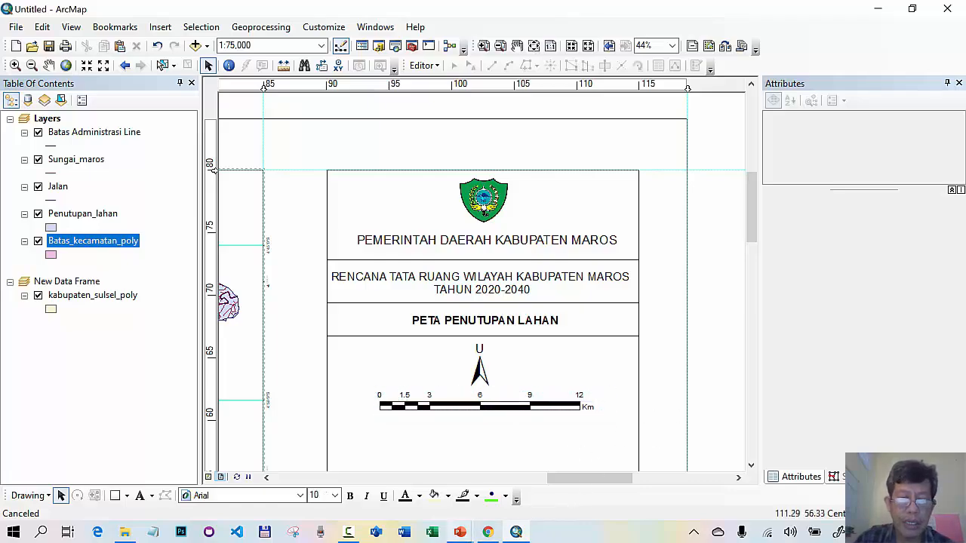
Check the legend column's required contents on the layout slide in PowerPoint and return to ArcMap
left_click(517, 534)
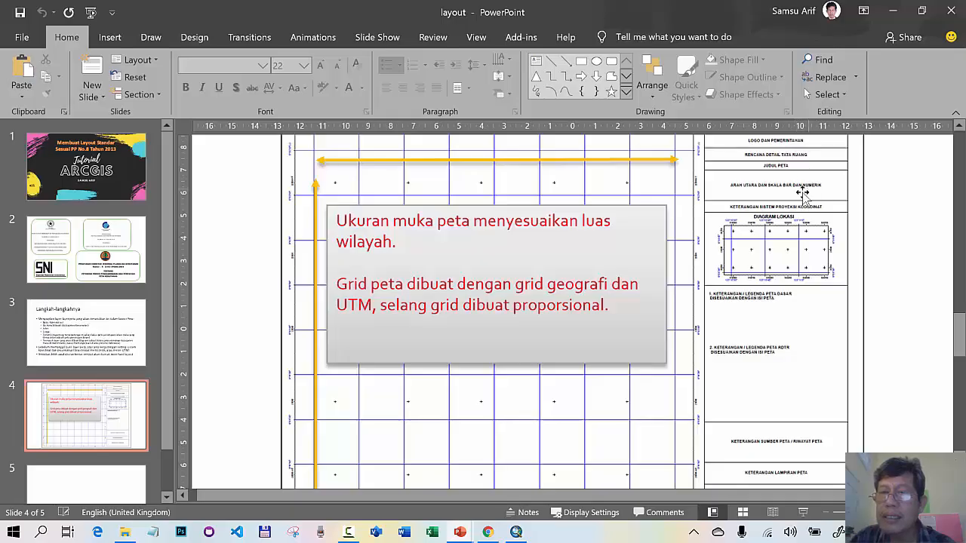
left_click(519, 533)
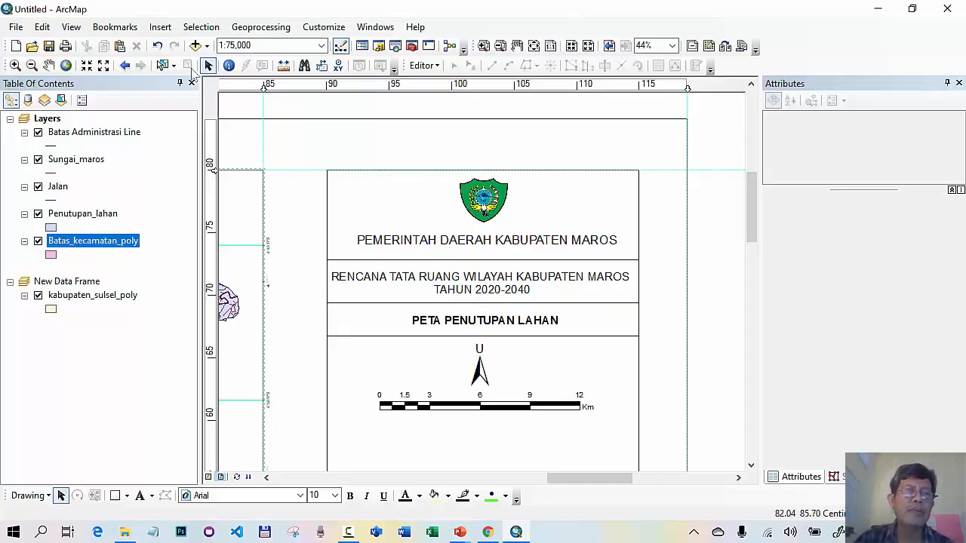
Insert a scale text in the Absolute Scale style with a colon separator into the layout
left_click(160, 28)
left_click(162, 29)
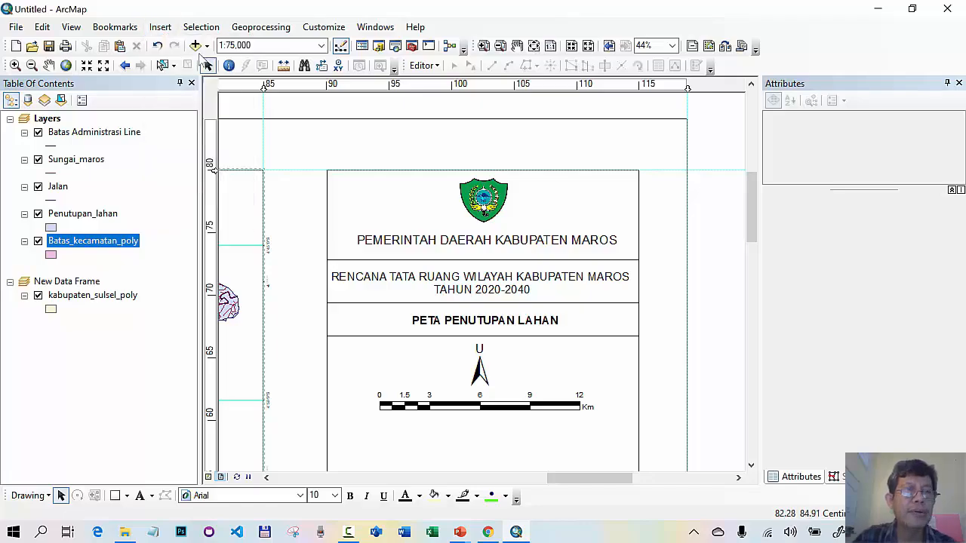
left_click(157, 30)
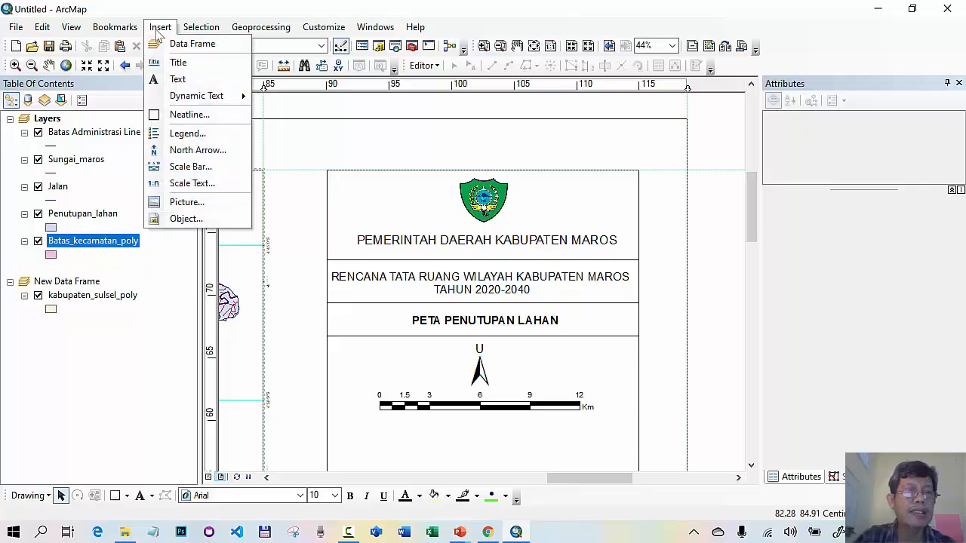
left_click(202, 184)
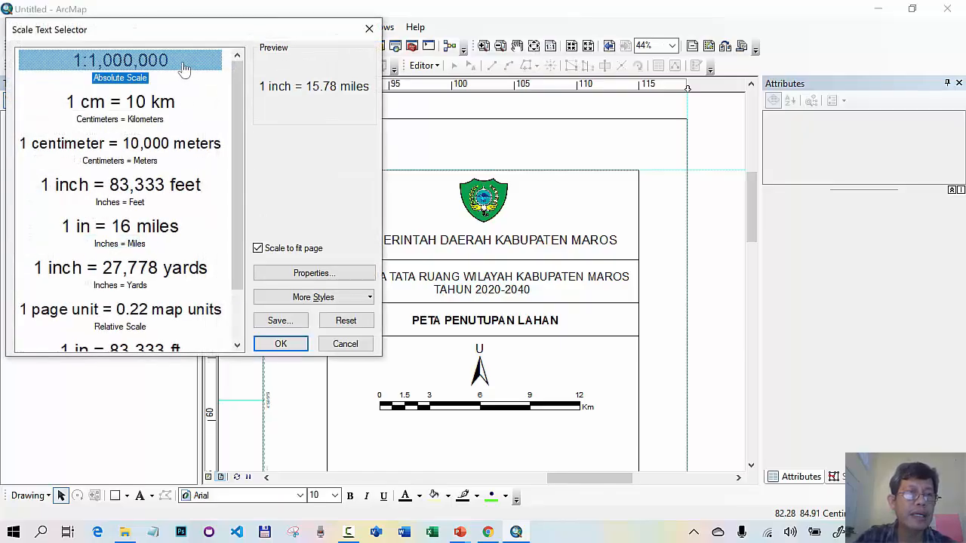
left_click(184, 69)
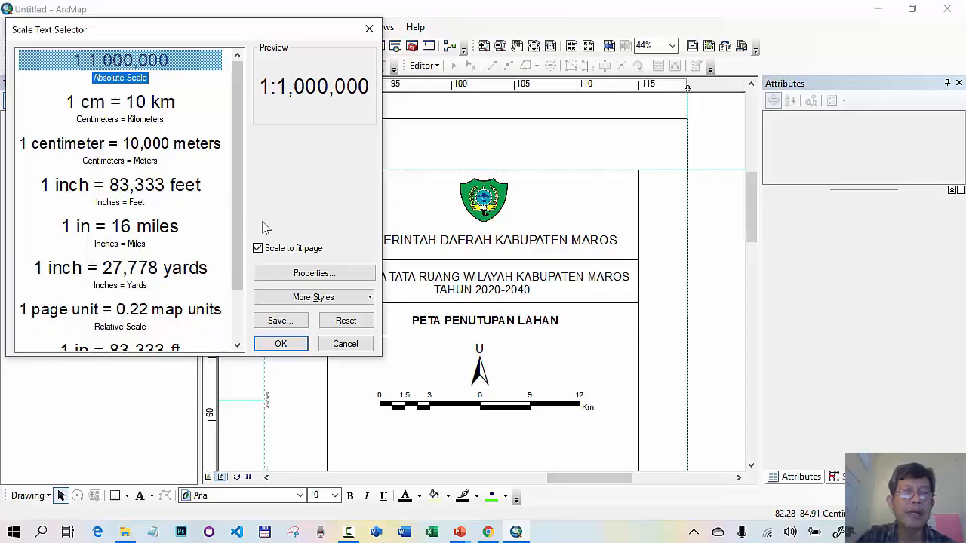
left_click(286, 273)
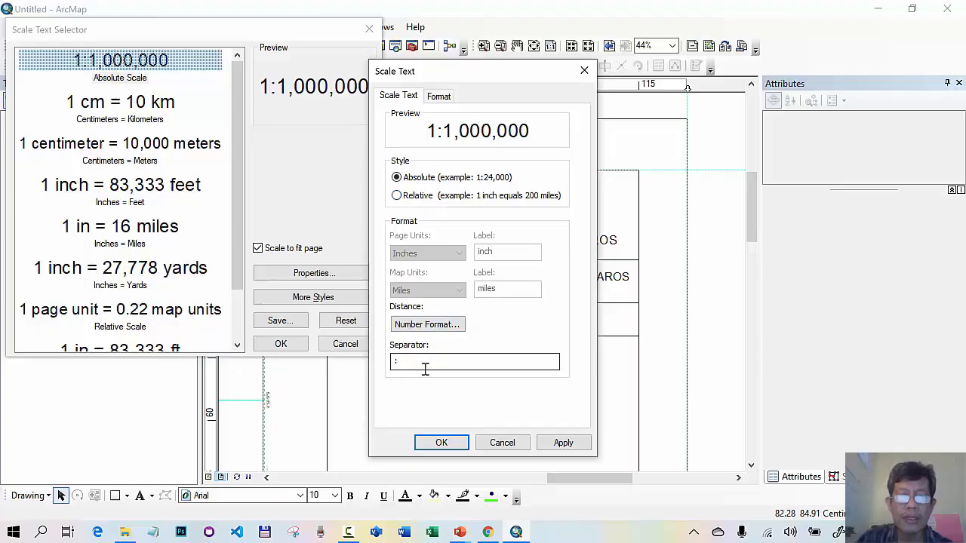
left_click(436, 443)
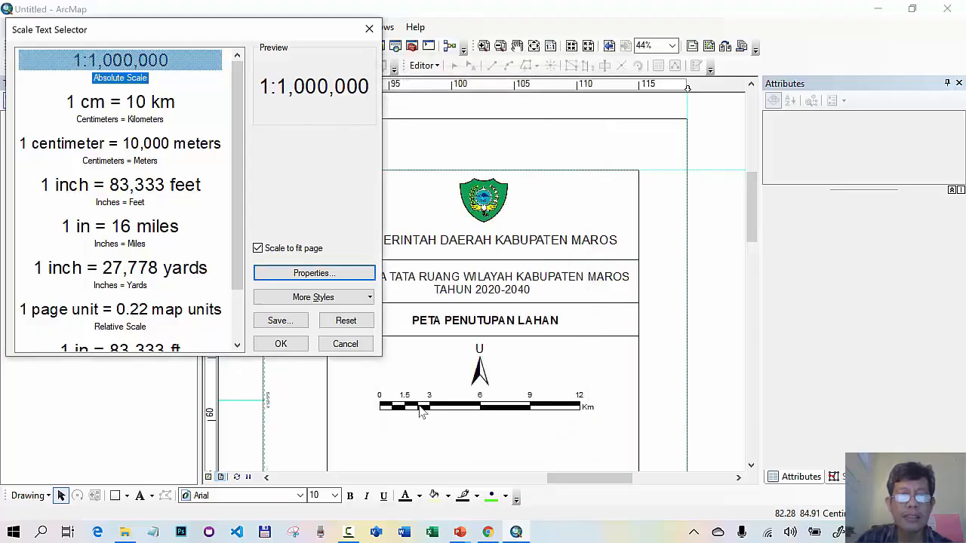
left_click(281, 344)
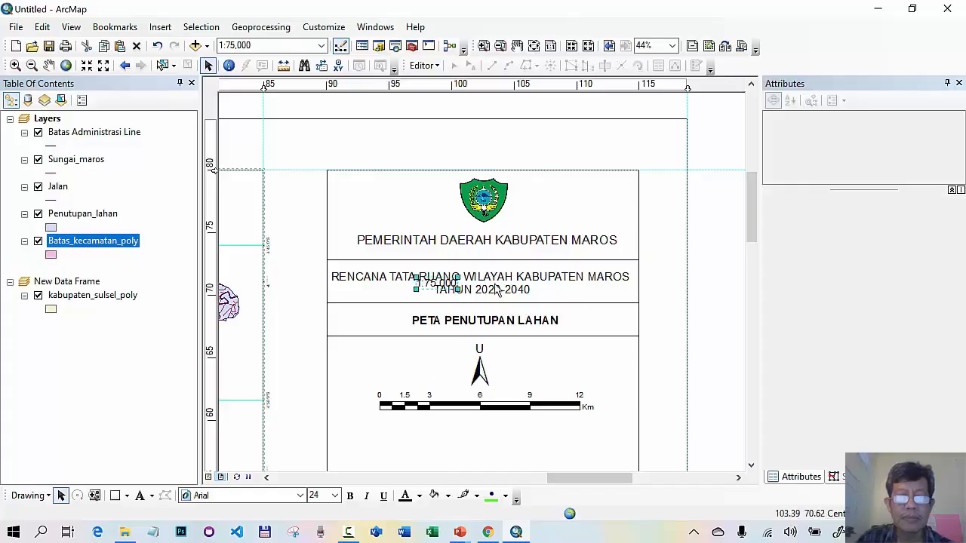
Move the 1:75,000 scale text beneath the scale bar, set its font size to 28, and shift it slightly right of centre
left_click_drag(429, 286, 504, 451)
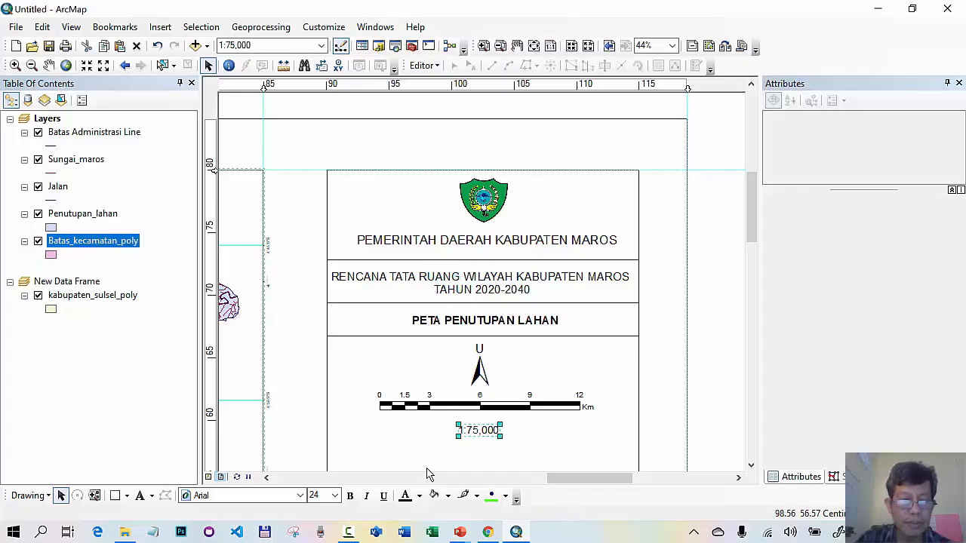
left_click(335, 499)
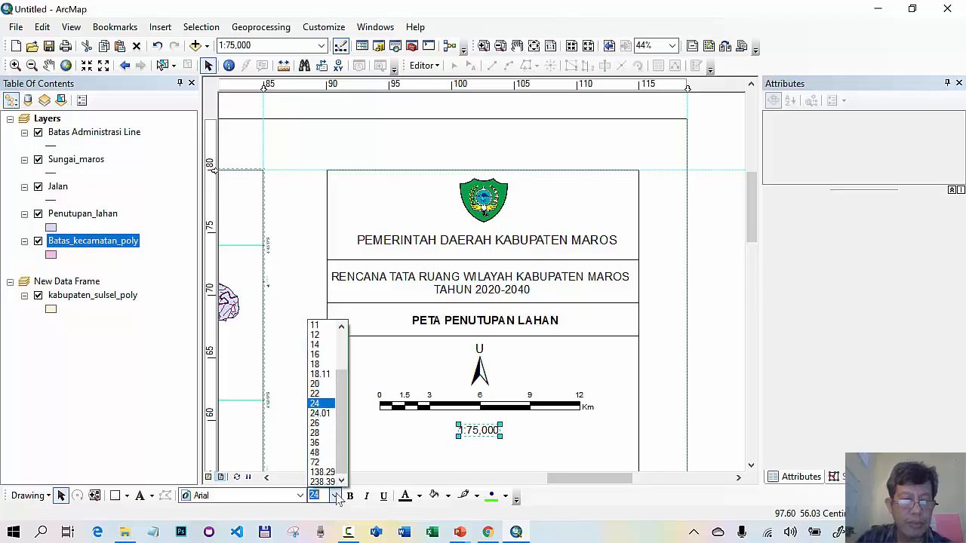
left_click(326, 440)
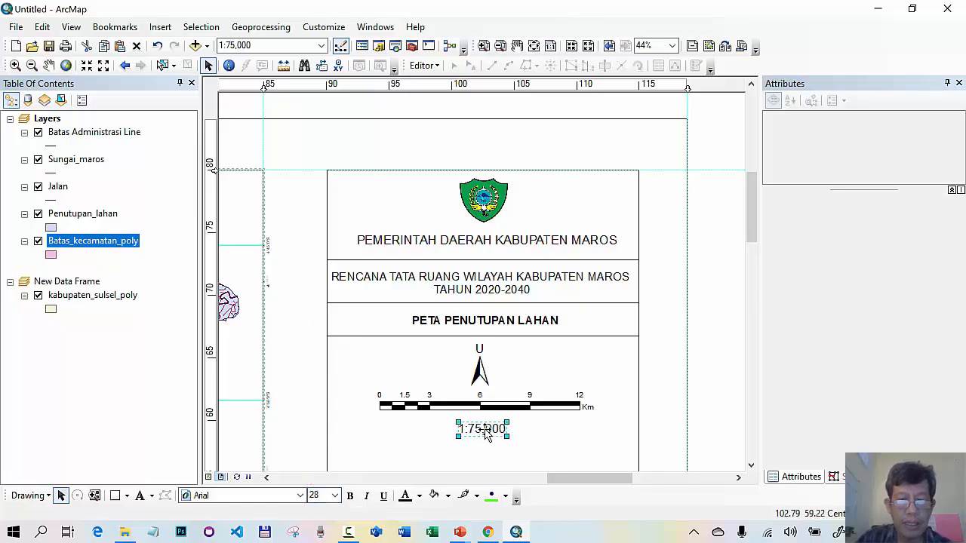
left_click(485, 431)
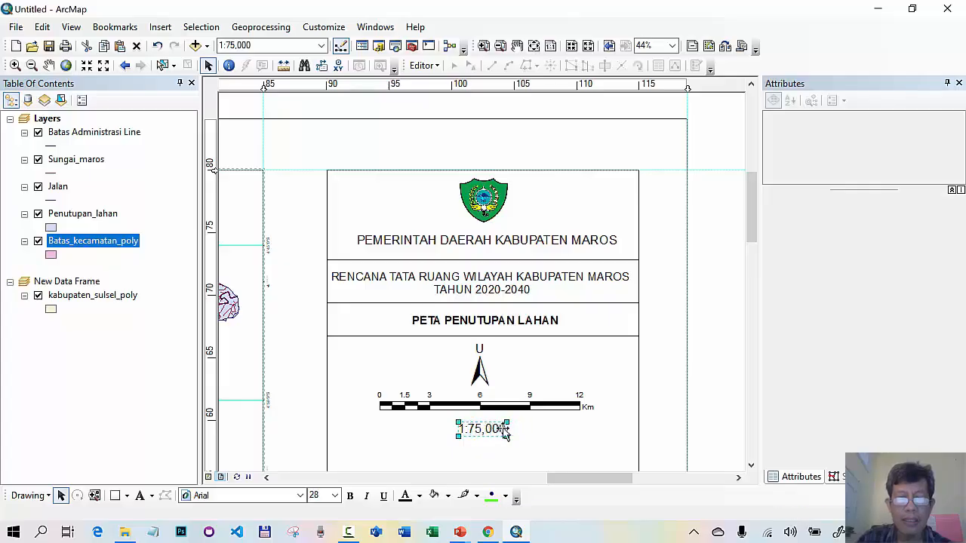
Add the text "Skala =" at font size 28 and align it in front of the 1:75,000 scale text
left_click(140, 495)
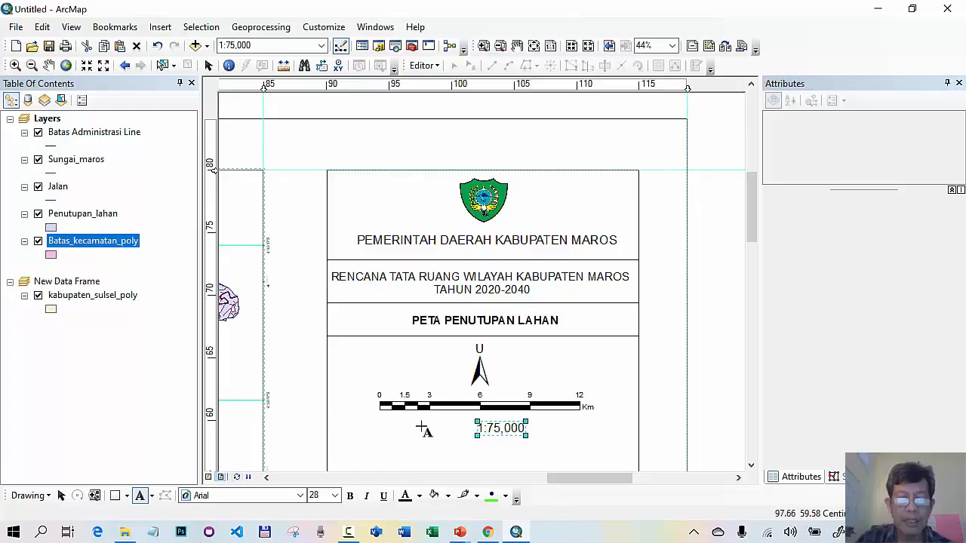
left_click(425, 424)
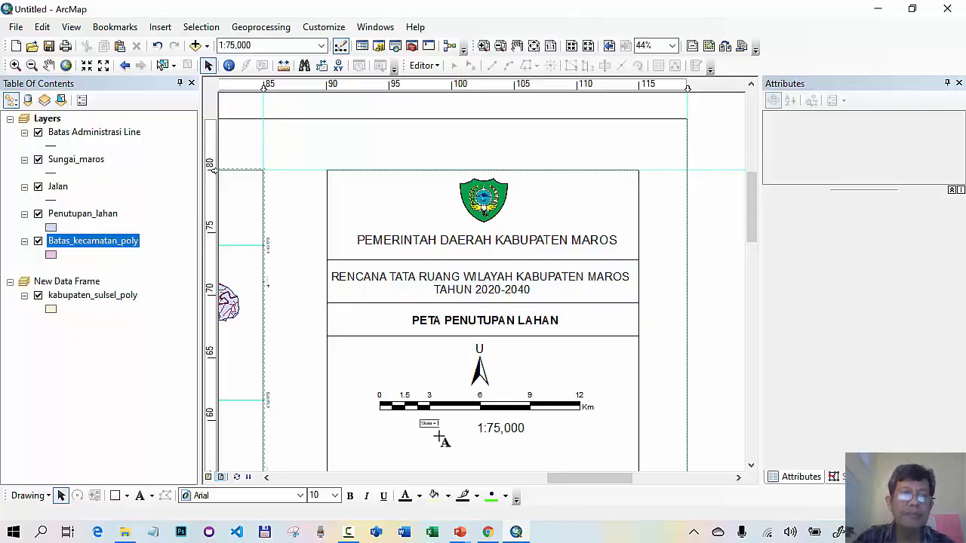
left_click(210, 67)
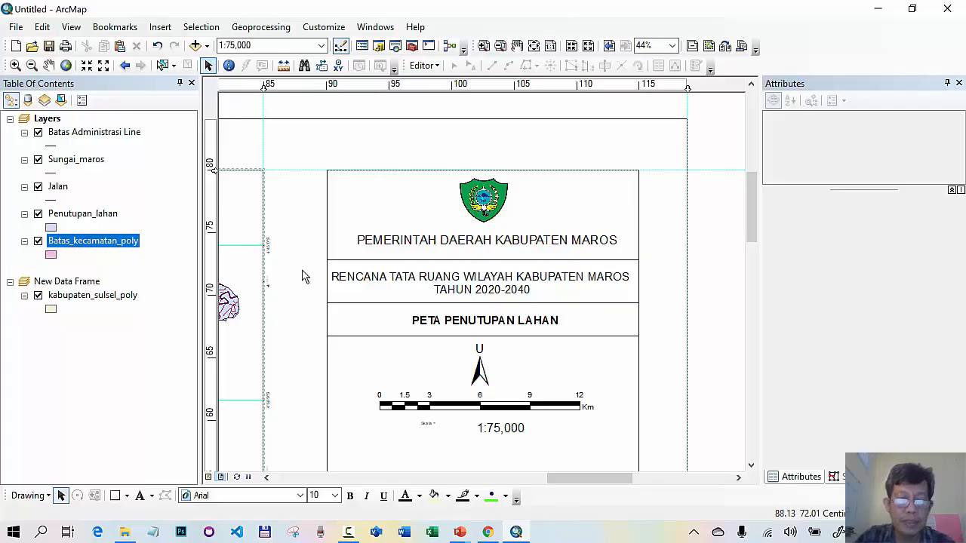
left_click(428, 425)
left_click(334, 496)
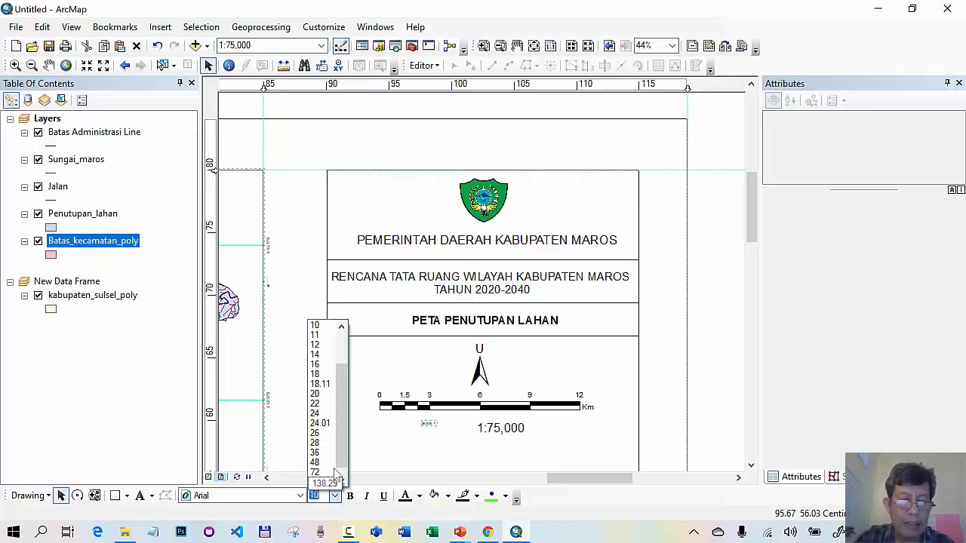
left_click(319, 443)
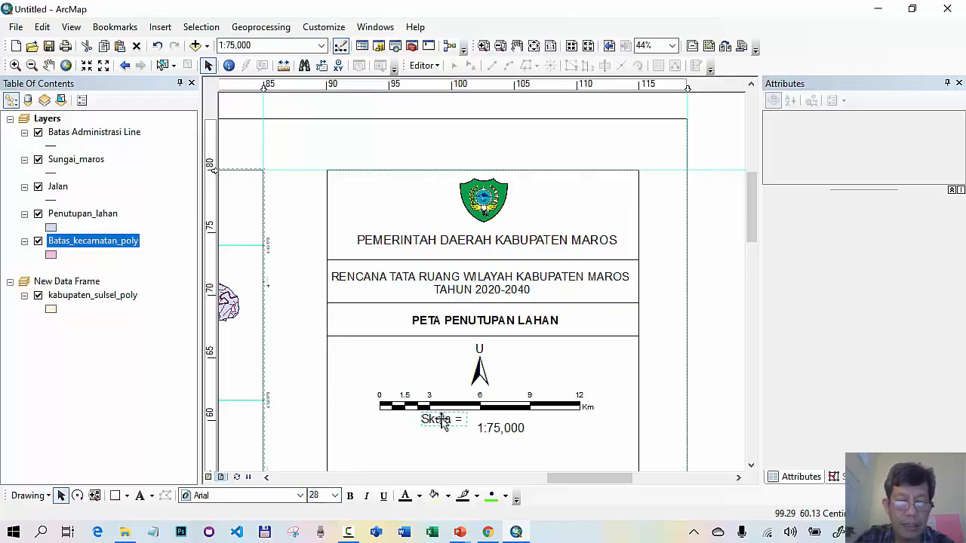
left_click_drag(443, 423, 448, 430)
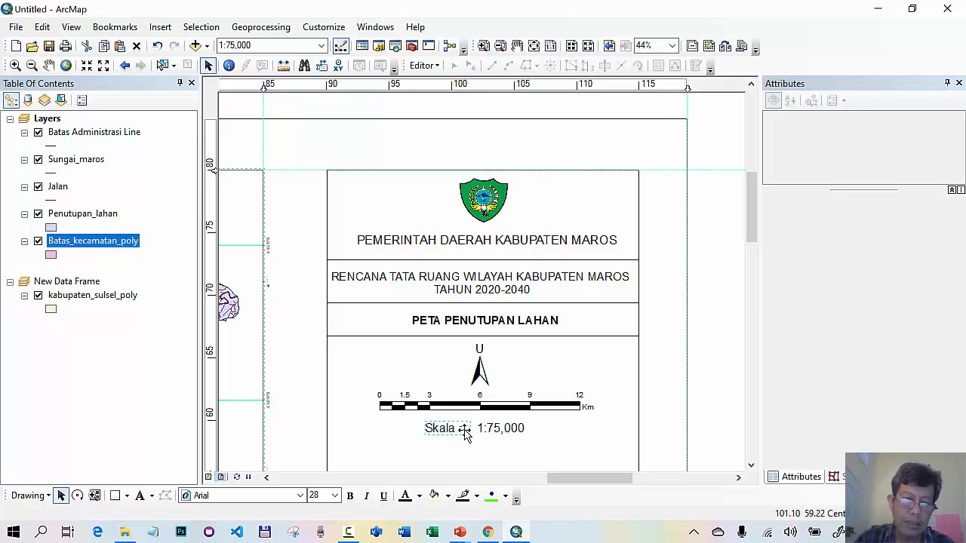
Change the scale label's wording to "Skala :"
double_click(460, 430)
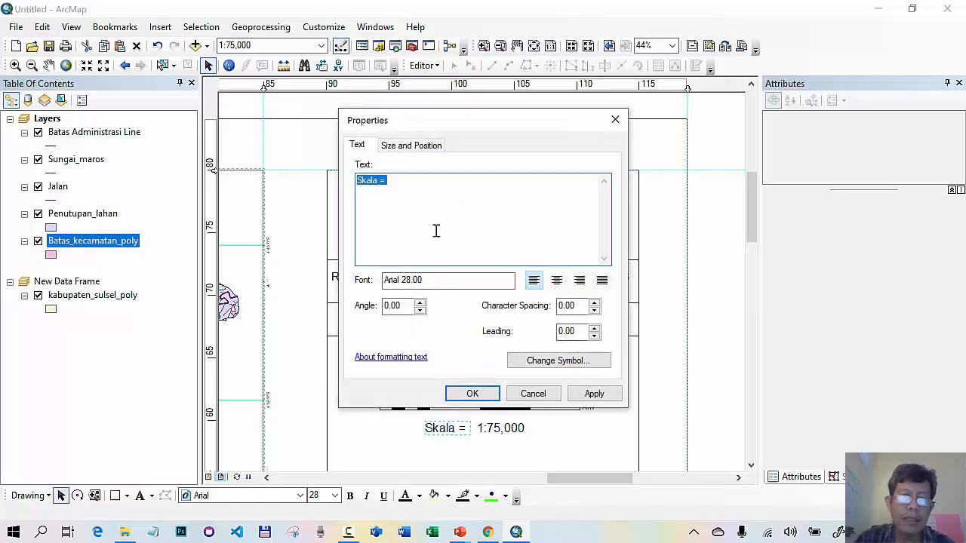
left_click(408, 181)
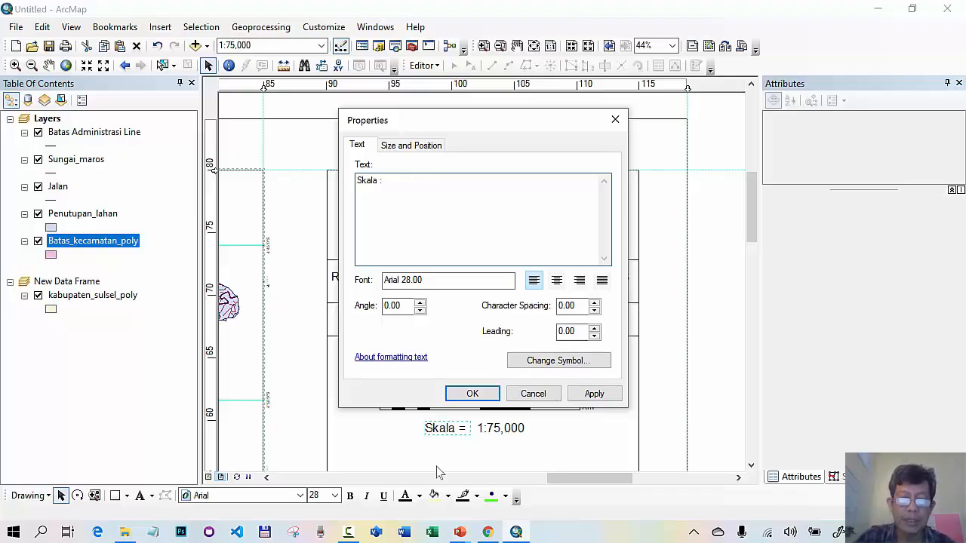
type(":")
left_click(494, 399)
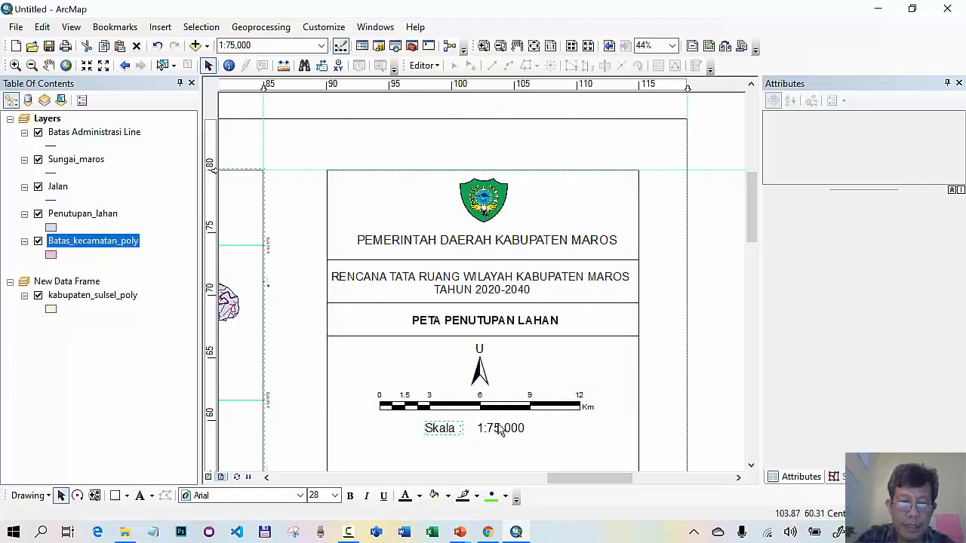
Bring the "Skala :" label and the 1:75,000 scale text close together so they read as one line
left_click(498, 428)
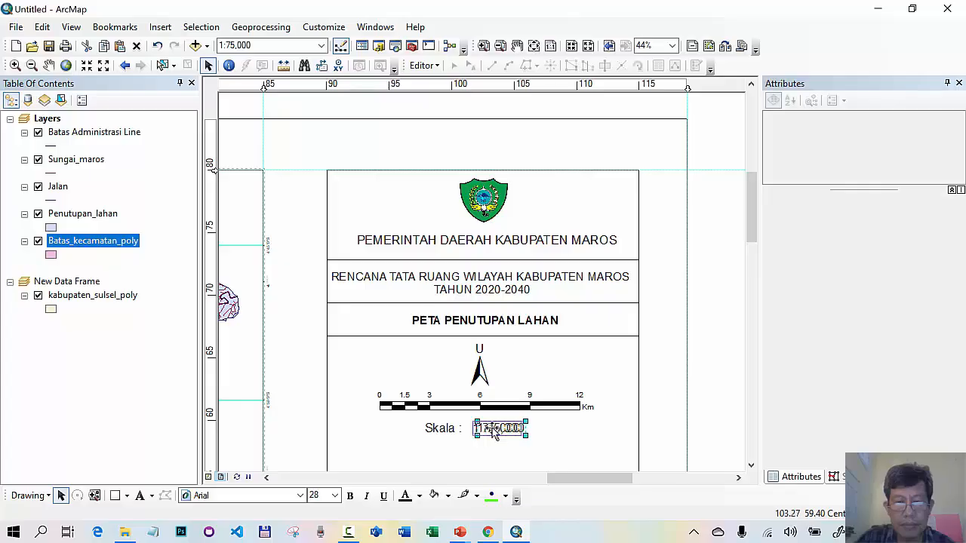
left_click(445, 429)
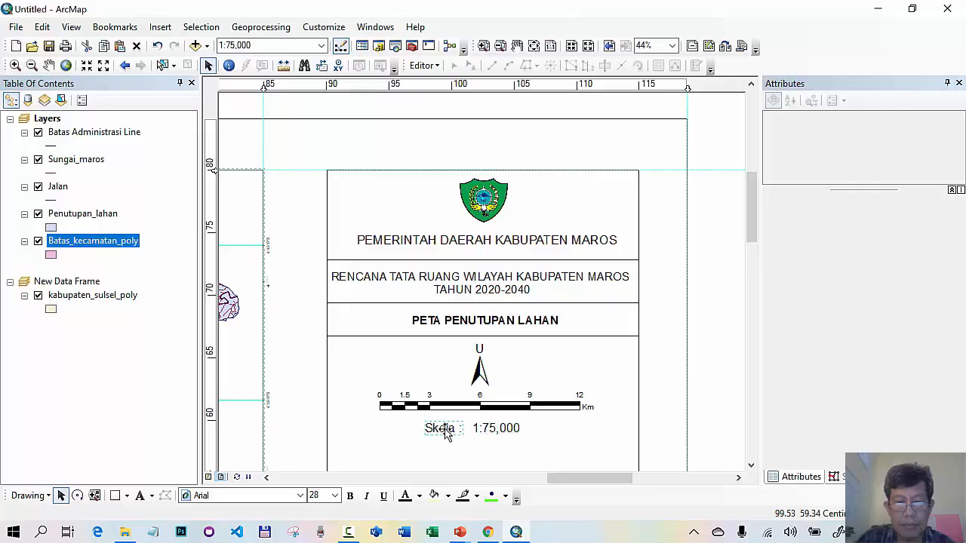
left_click_drag(448, 427, 456, 431)
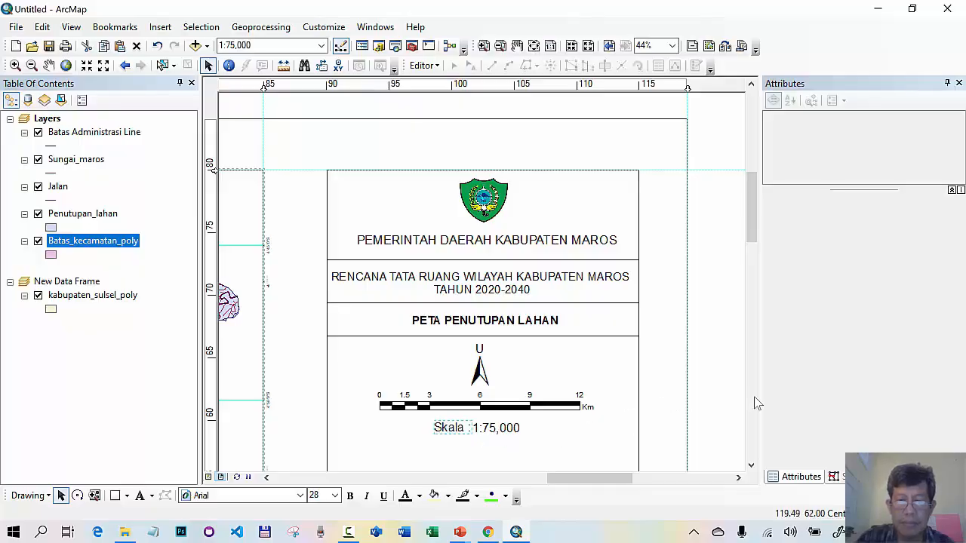
left_click(732, 399)
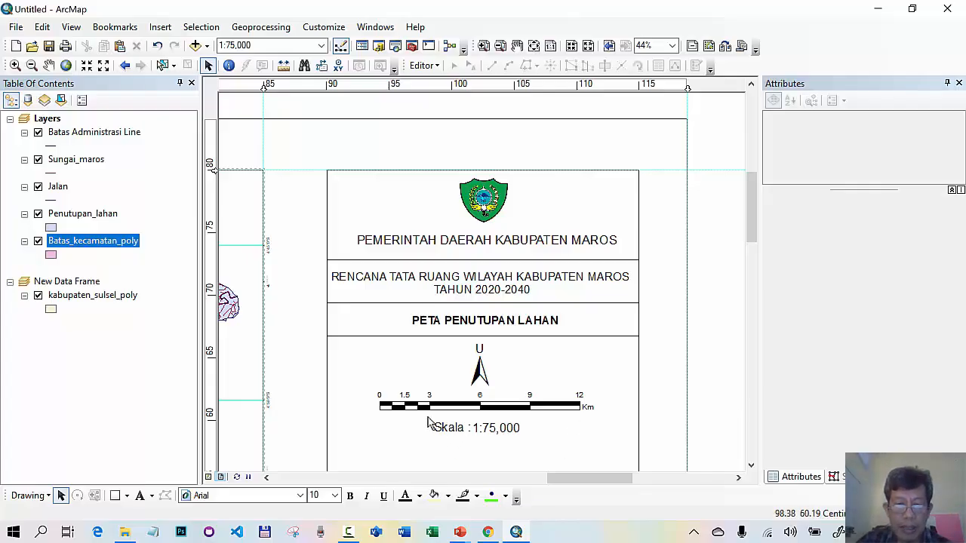
Select the "Skala :" label and the scale text together and nudge them to centre beneath the north arrow and scale bar
left_click_drag(426, 415, 566, 447)
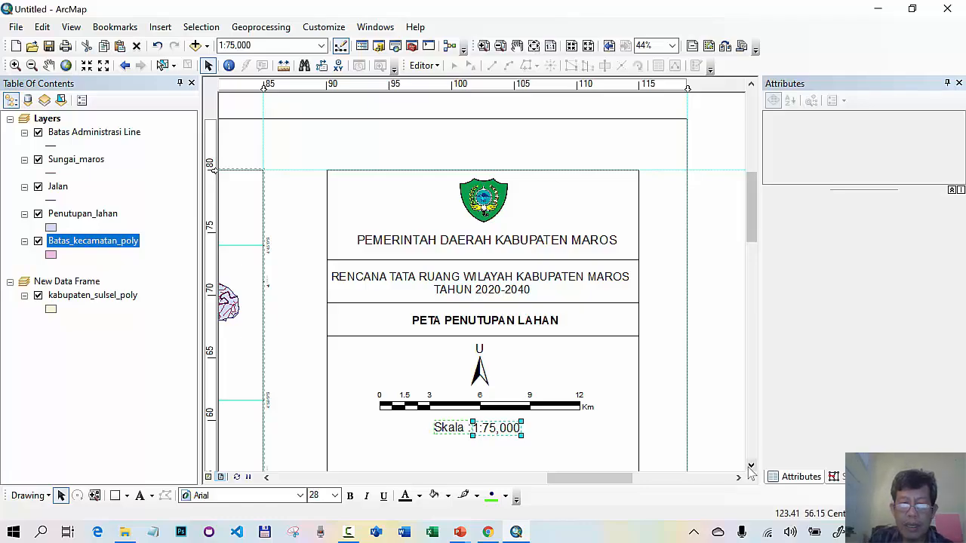
key("Right")
key("Right")
key("Right")
key("Right")
key("Right")
key("Right")
key("Right")
key("Right")
key("Right")
key("Right")
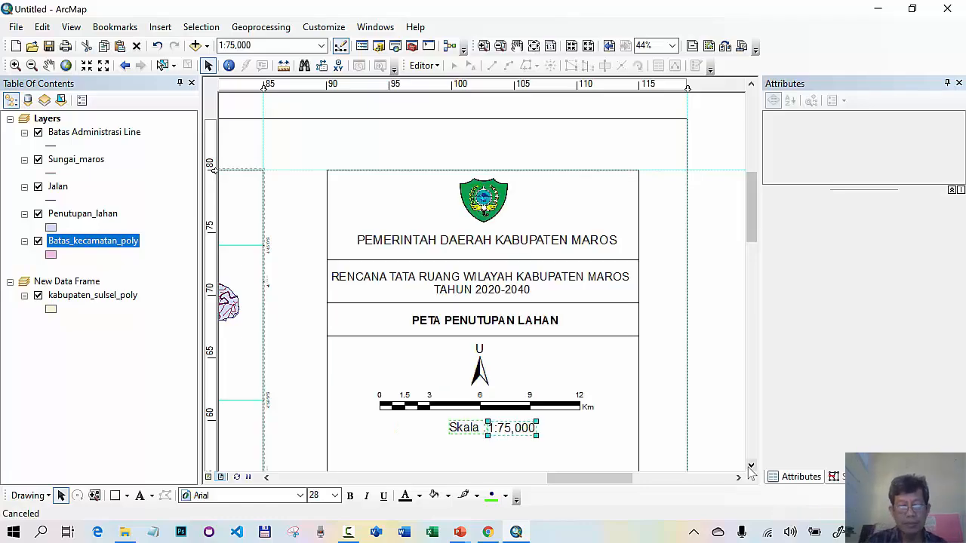
key("Left")
key("Left")
key("Left")
key("Left")
key("Left")
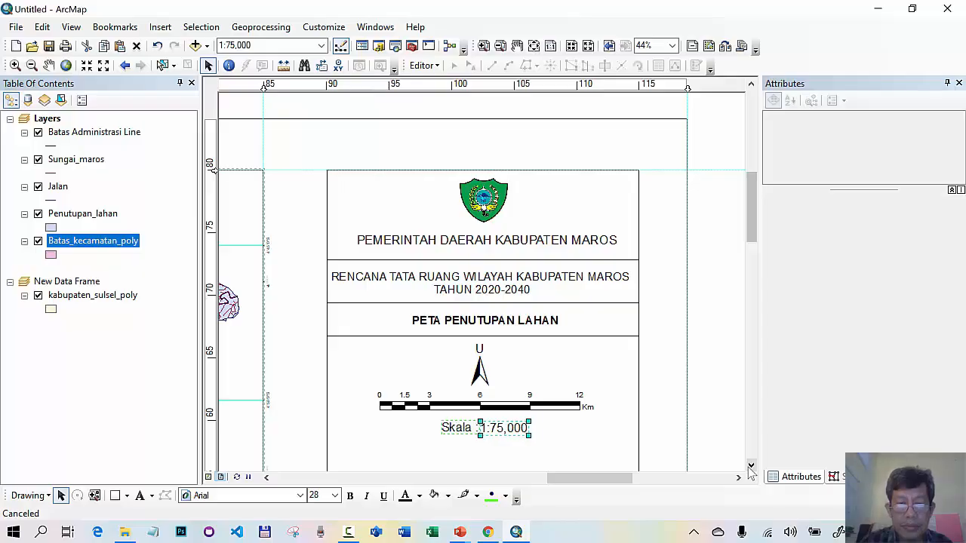
key("Left")
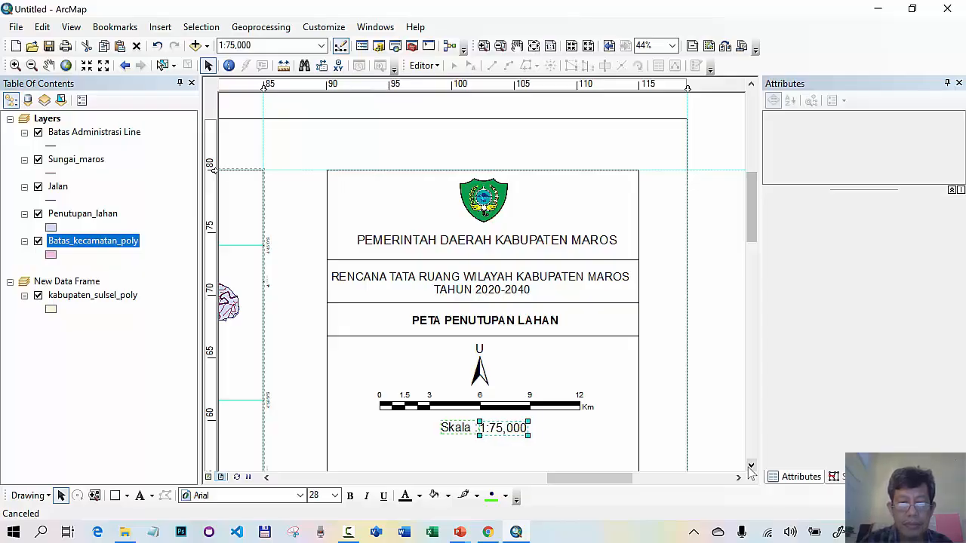
key("Left")
key("Left")
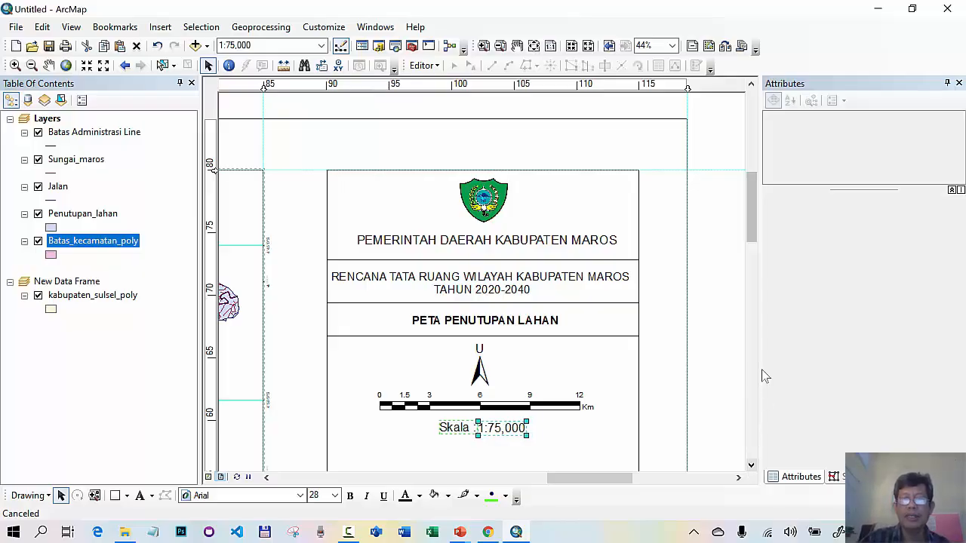
left_click(729, 349)
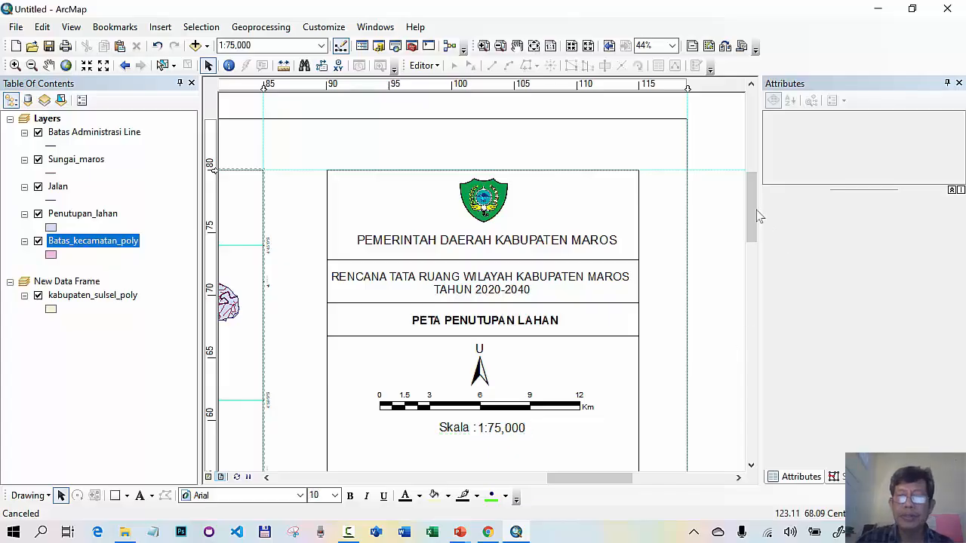
Check which legend section follows the scale block on the layout slide in PowerPoint and return to ArcMap
left_click_drag(751, 217, 747, 239)
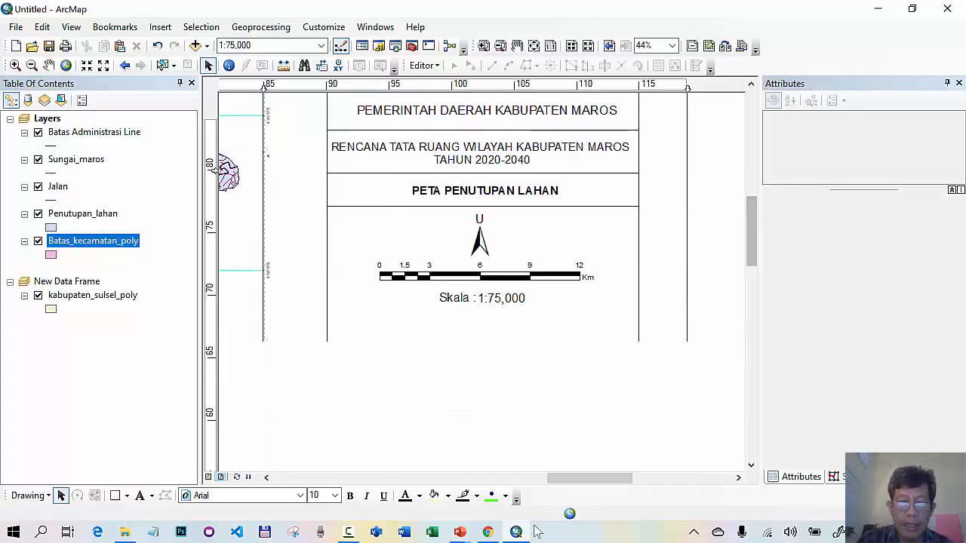
left_click(460, 532)
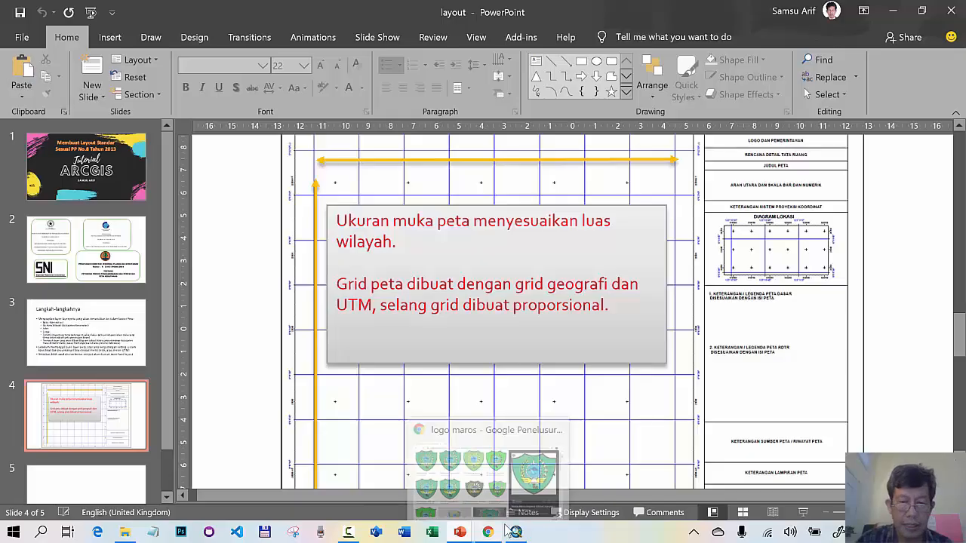
mouse_move(516, 534)
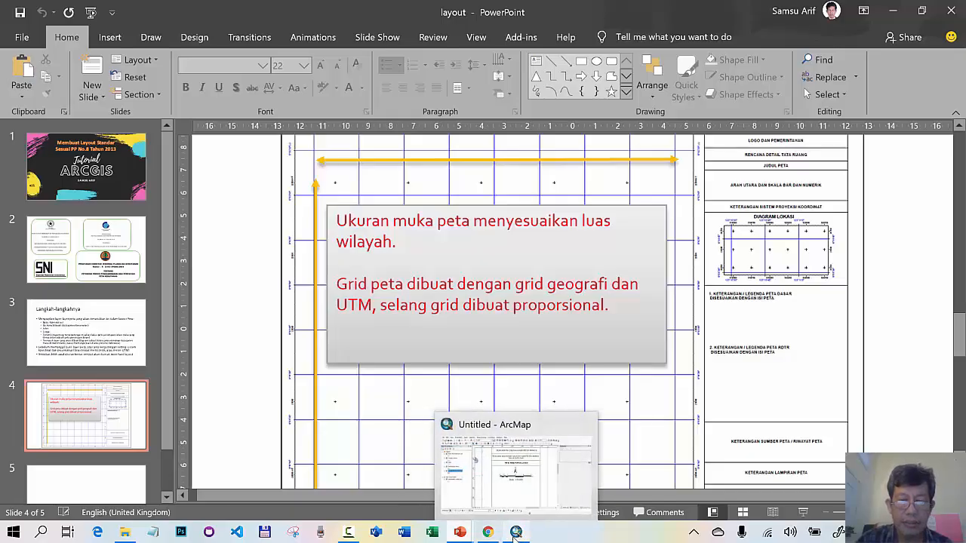
left_click(516, 533)
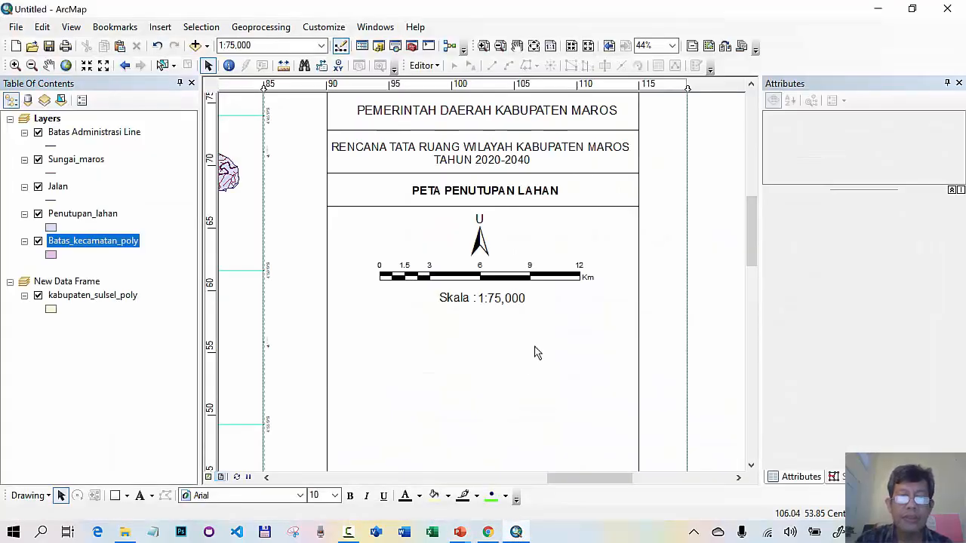
Duplicate the divider line under the PETA PENUTUPAN LAHAN title and place the copy just below the scale text
left_click(530, 213)
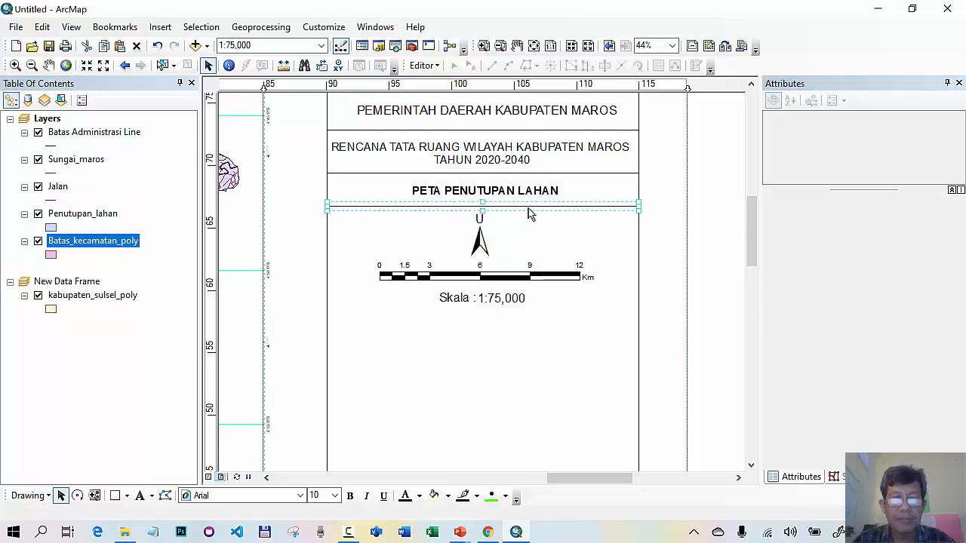
left_click_drag(529, 213, 583, 318)
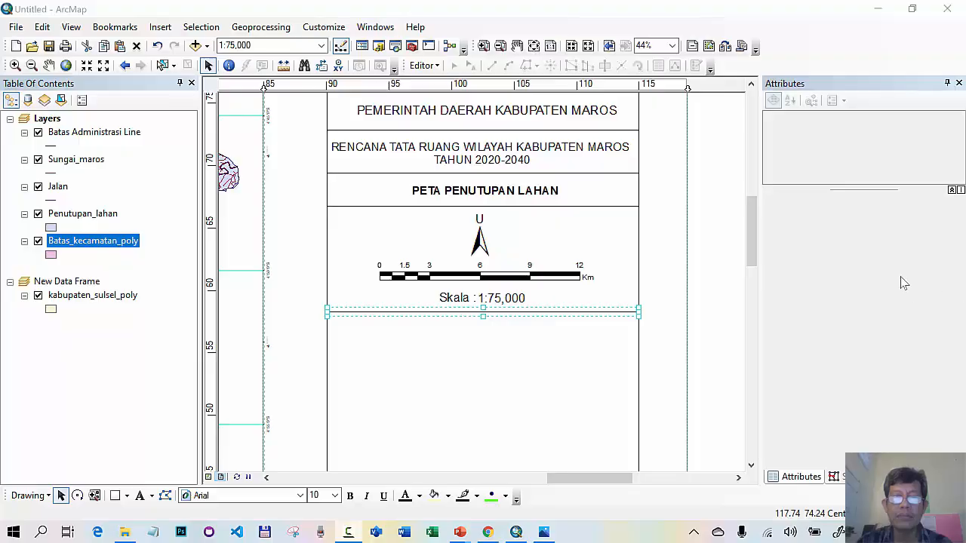
left_click(455, 349)
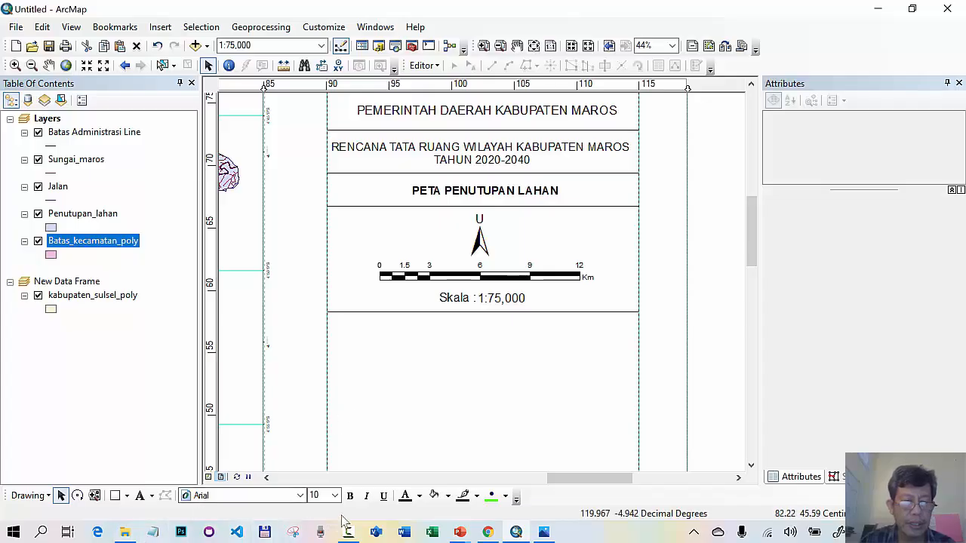
Add the text "Proyeksi" below the new divider line, near the column's left edge, and set its font size to 26
left_click(140, 496)
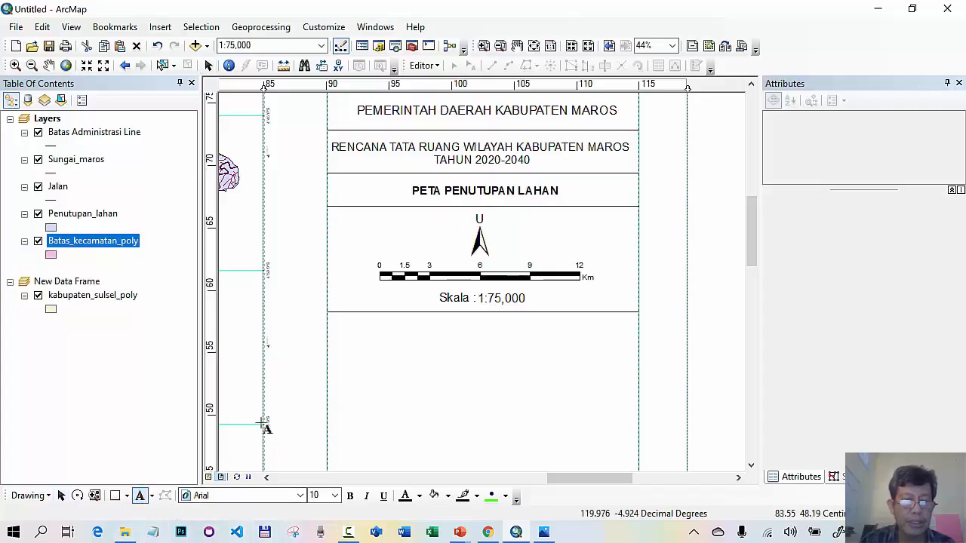
left_click(346, 330)
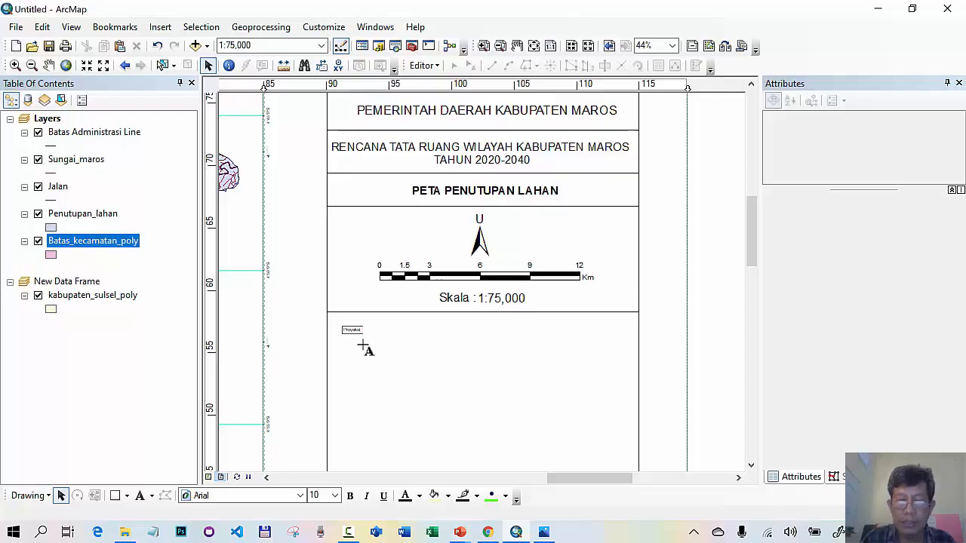
left_click(363, 345)
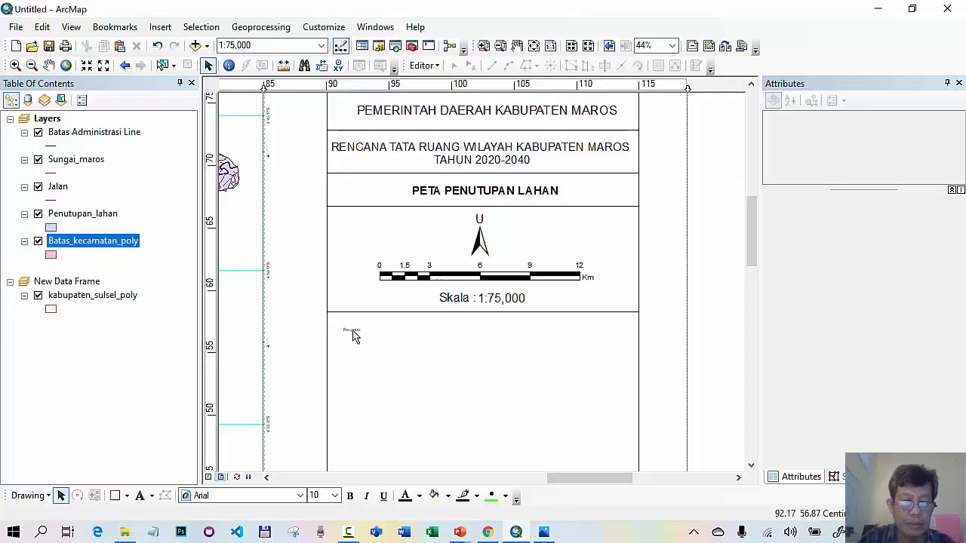
left_click(352, 331)
left_click(335, 496)
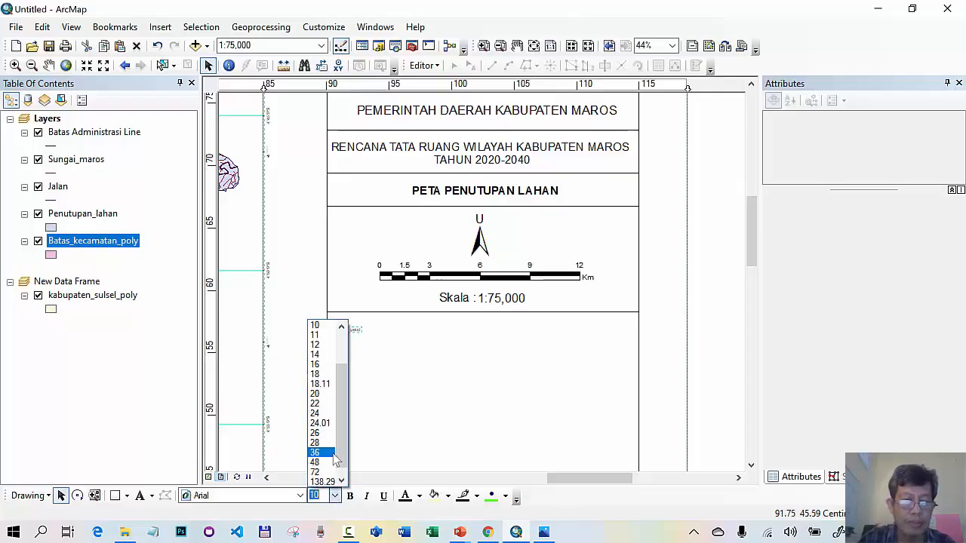
left_click(315, 432)
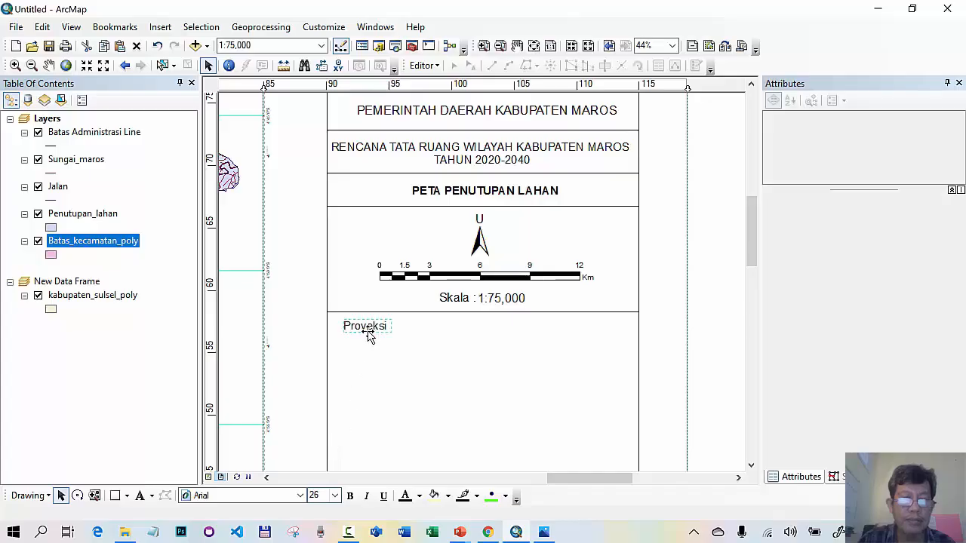
Move the "Proyeksi" text closer to the column's left edge and add the lines "Sistem Grid :" and "Datum Horizontal :" with aligned colons
left_click_drag(363, 331, 352, 331)
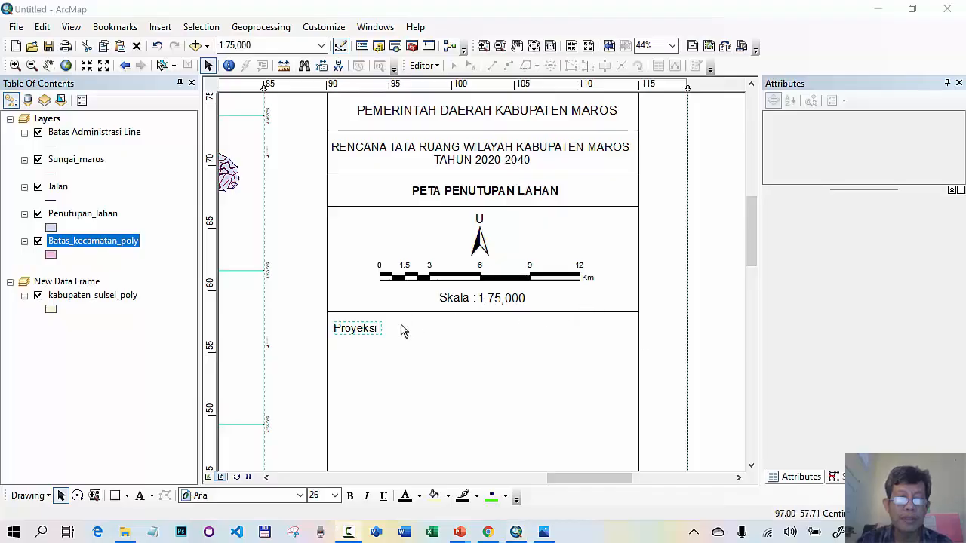
double_click(377, 328)
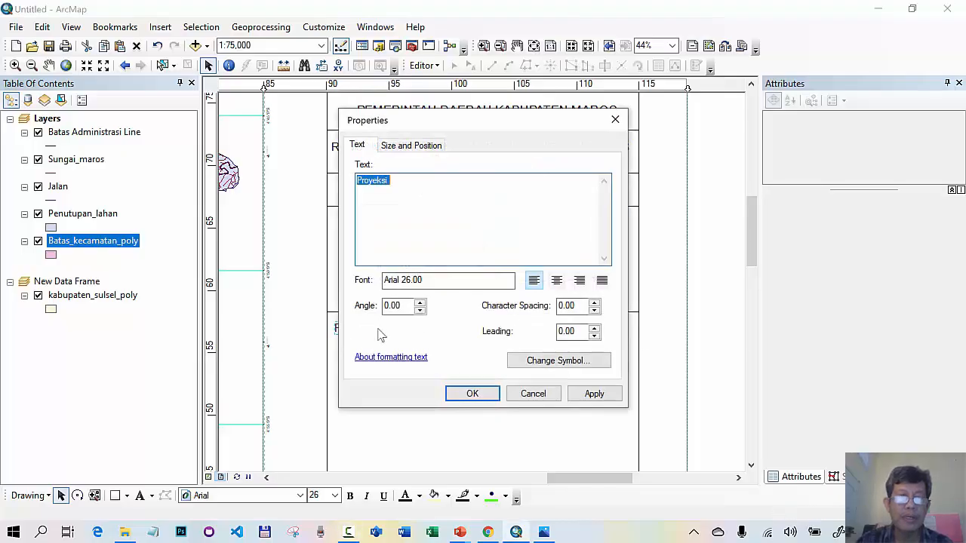
left_click(420, 182)
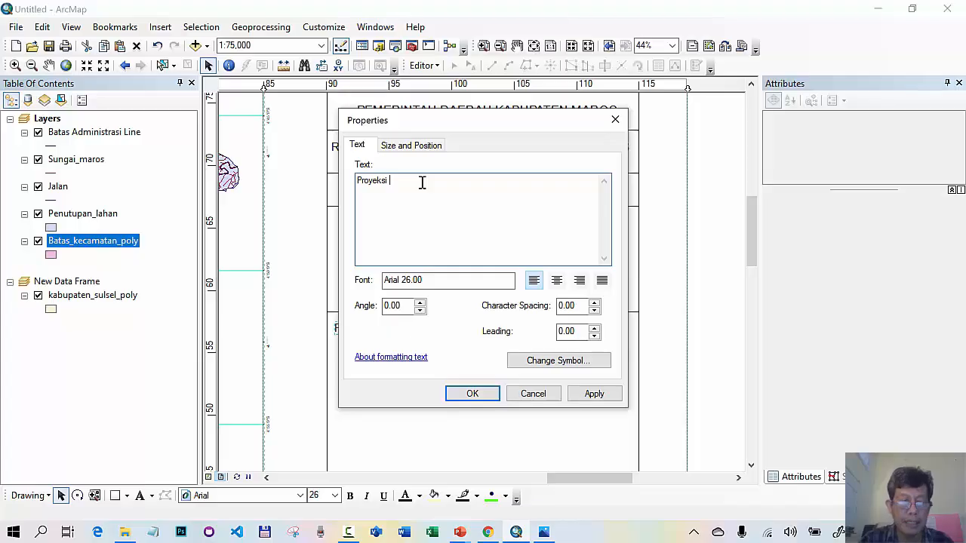
key("Return")
type("Sistem Grid")
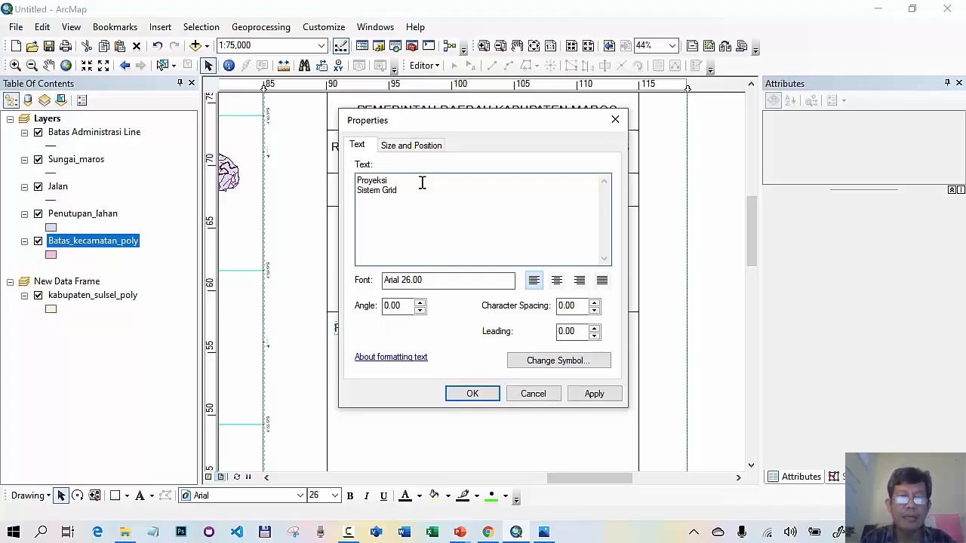
key("Return")
type("Datu")
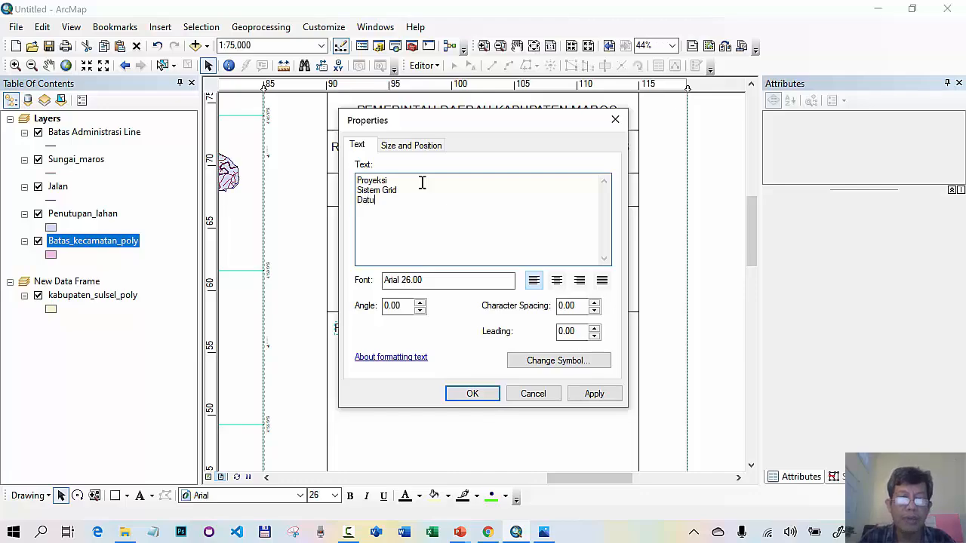
type("m Ho")
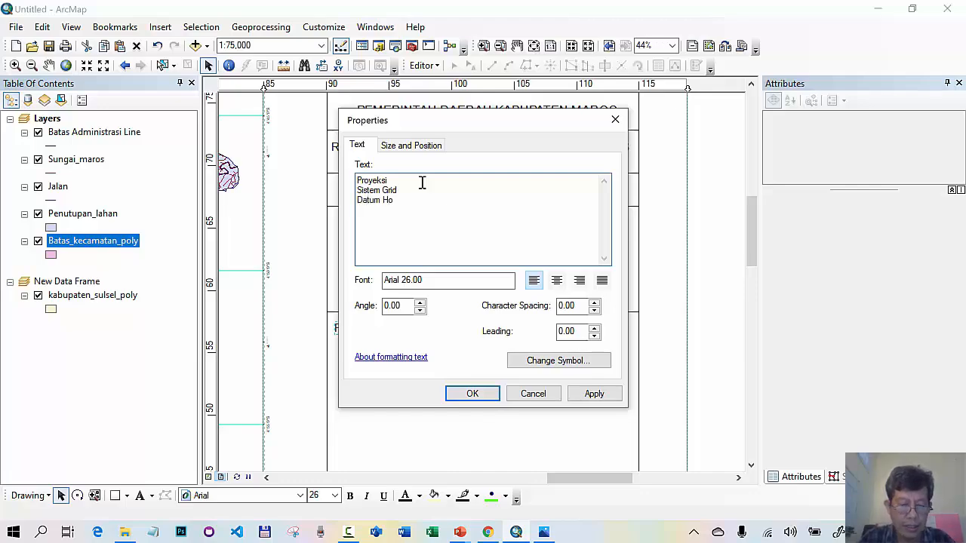
type("rizontal :")
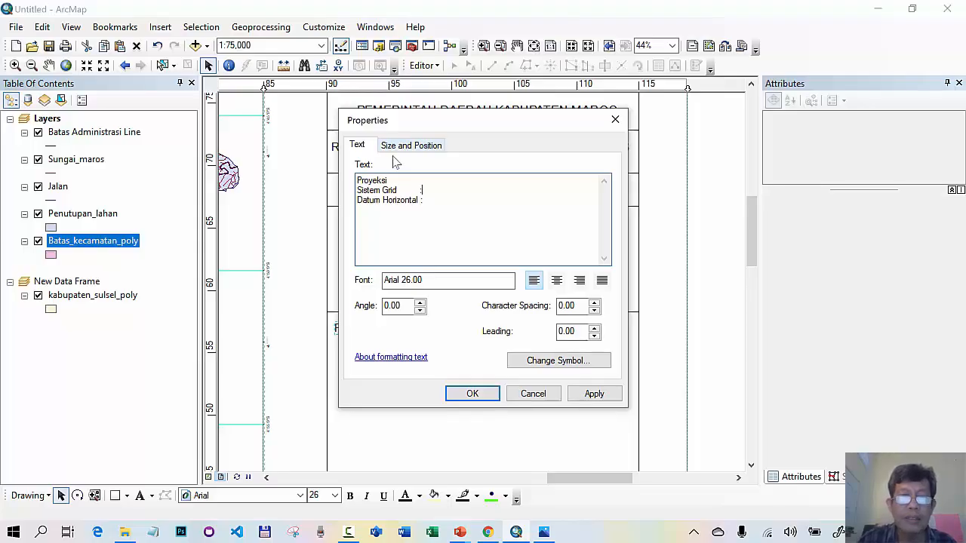
Add a colon aligned with the lines below and a dotted leader after "Proyeksi"
left_click(389, 181)
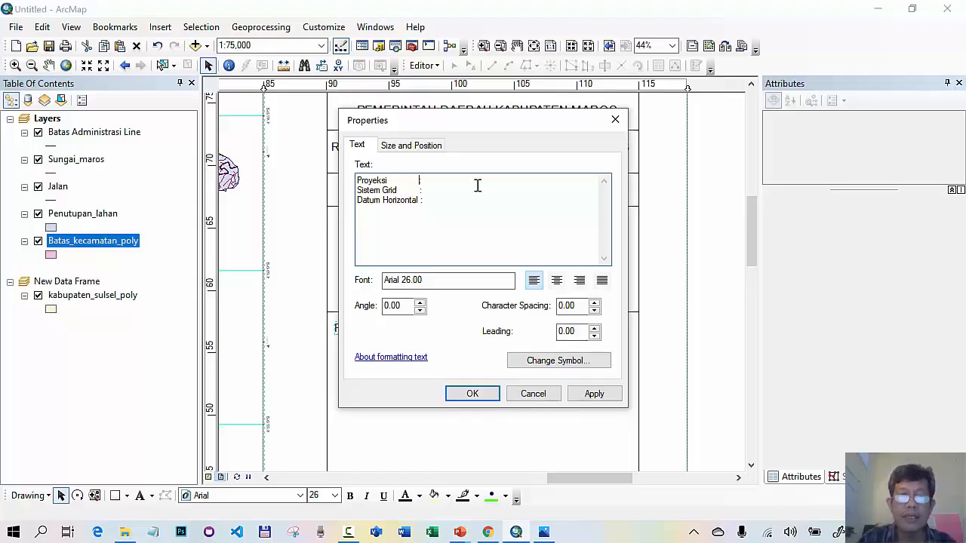
type("............")
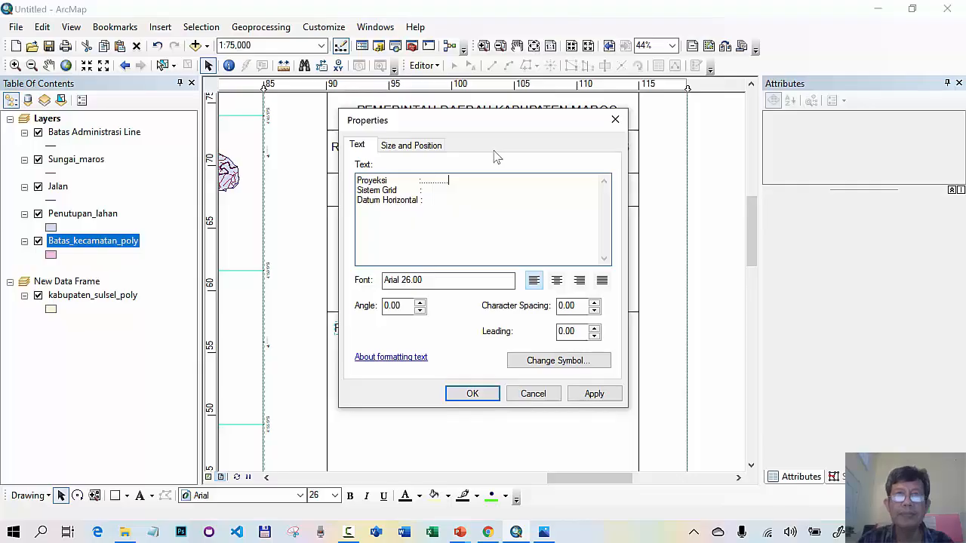
left_click(452, 181)
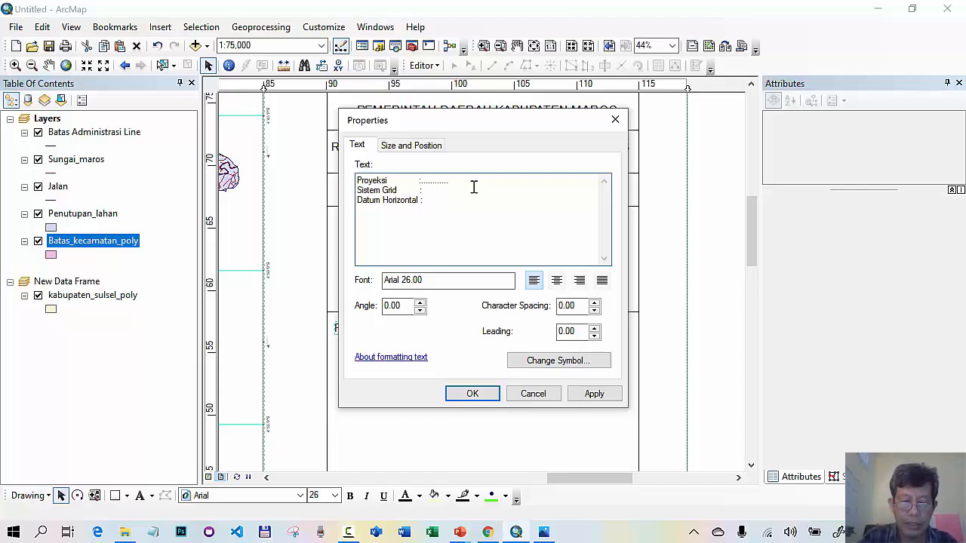
type("Univer")
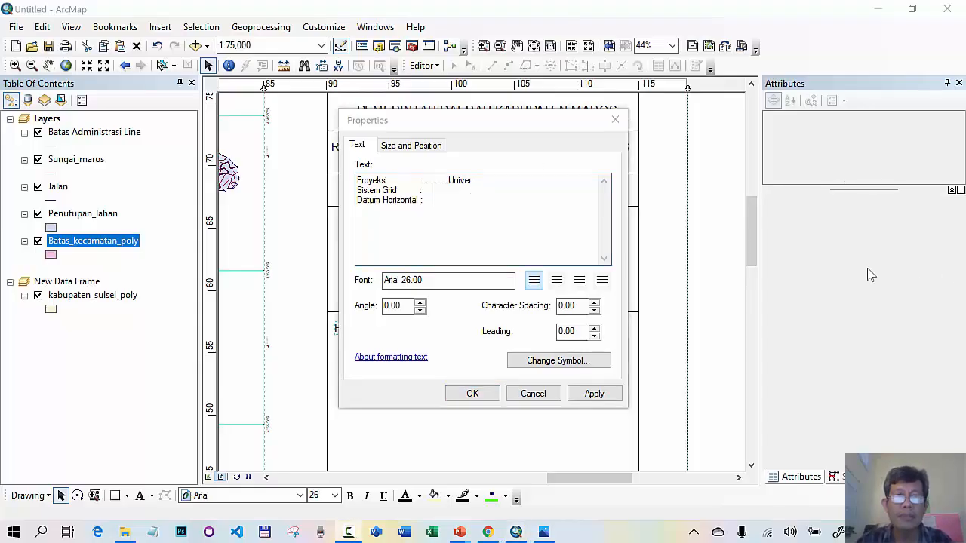
left_click(477, 184)
left_click_drag(477, 184, 450, 186)
key("BackSpace")
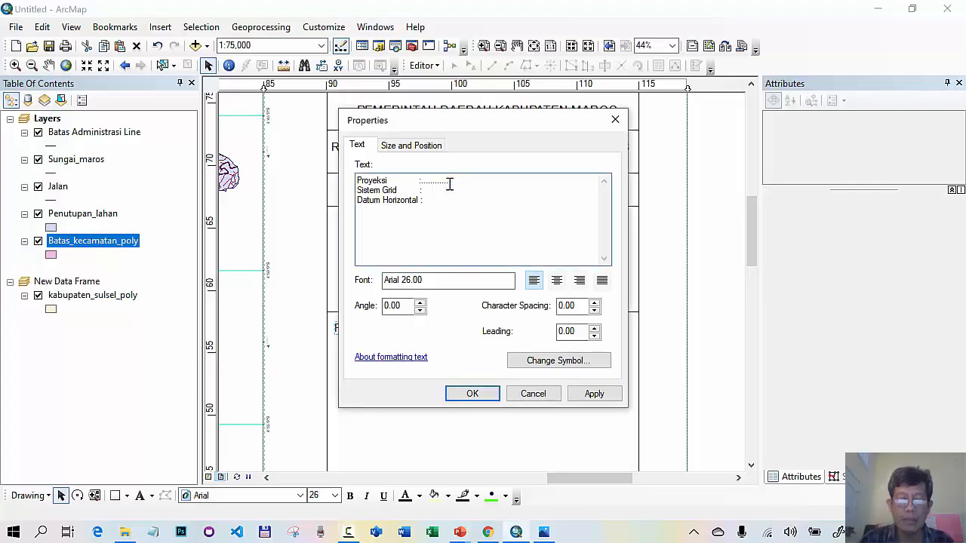
Enter "Universal Transverse Mercator" after the dotted leader on the Proyeksi line
type("Univers")
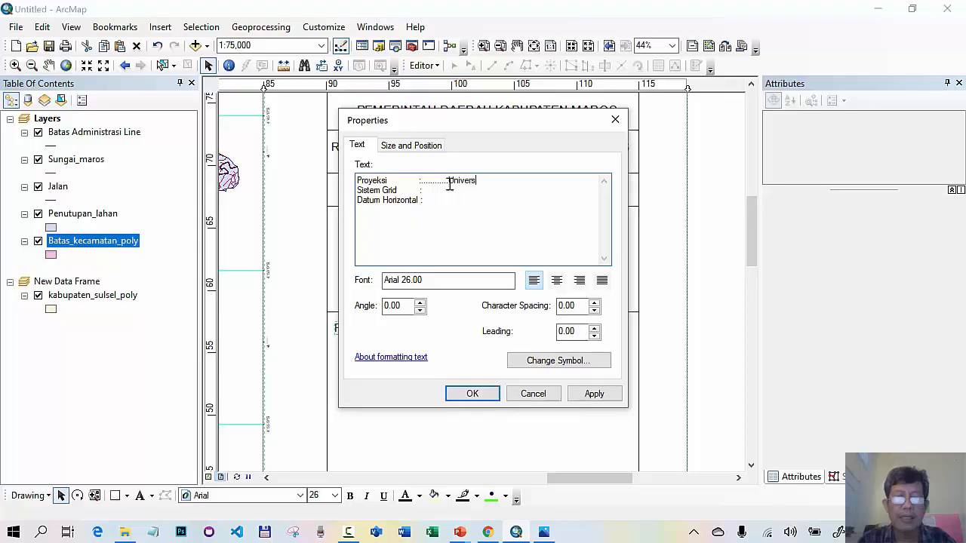
type("al Tr")
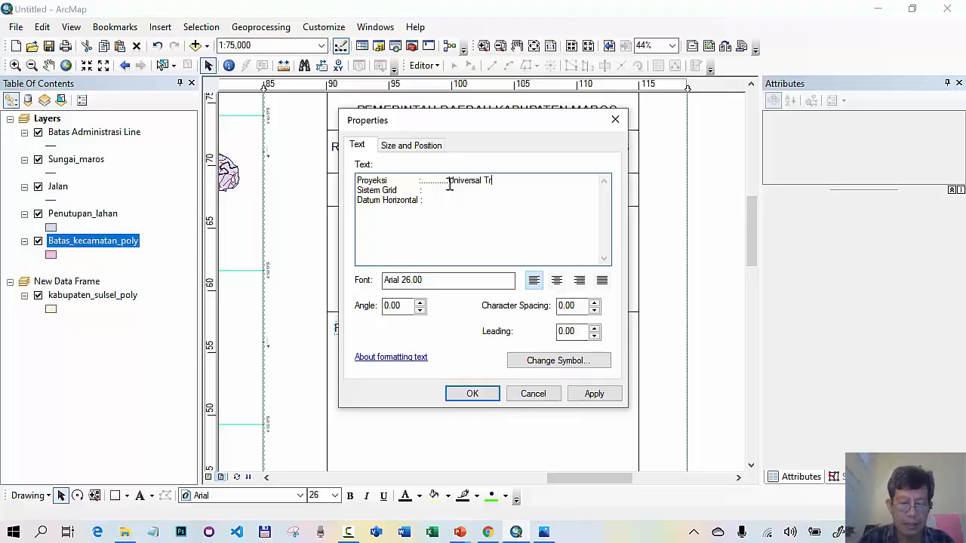
type("ans")
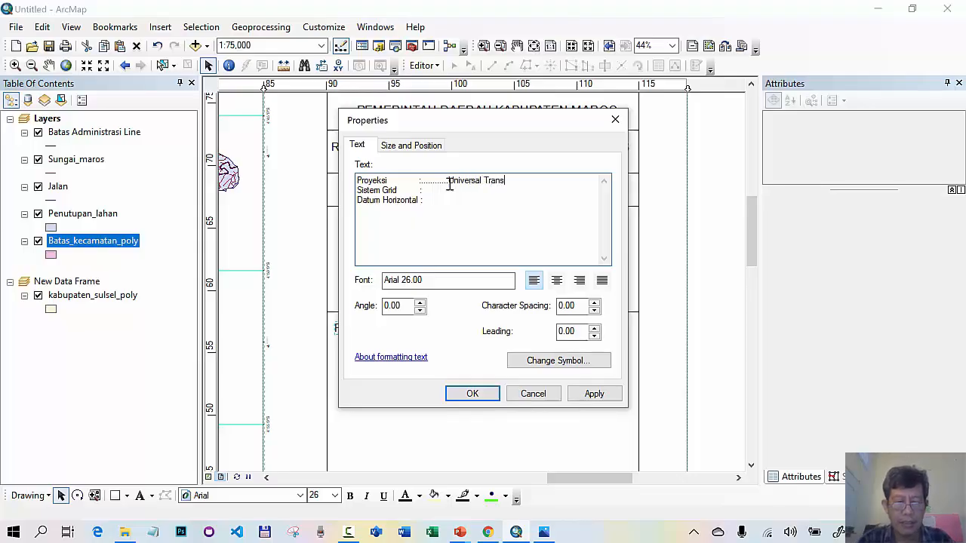
type("verce")
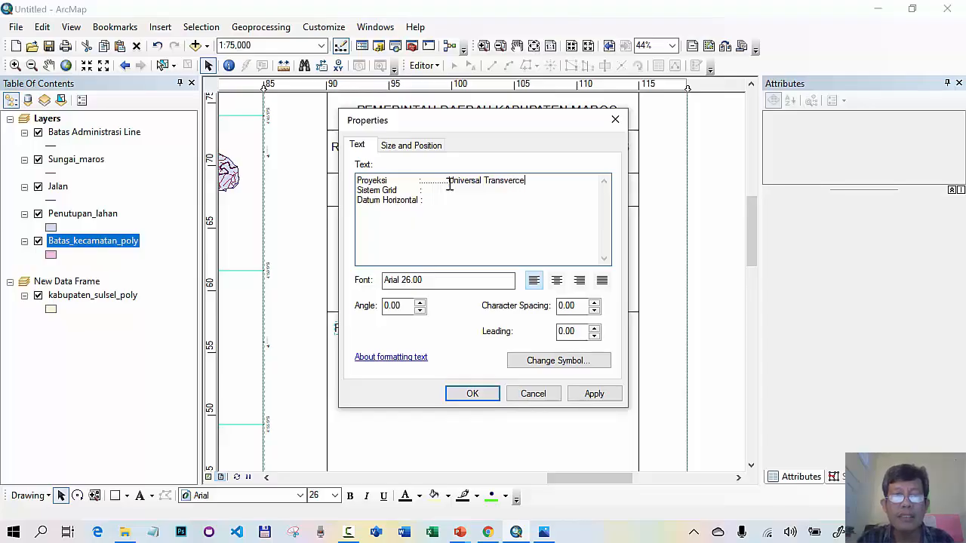
type(" Mer")
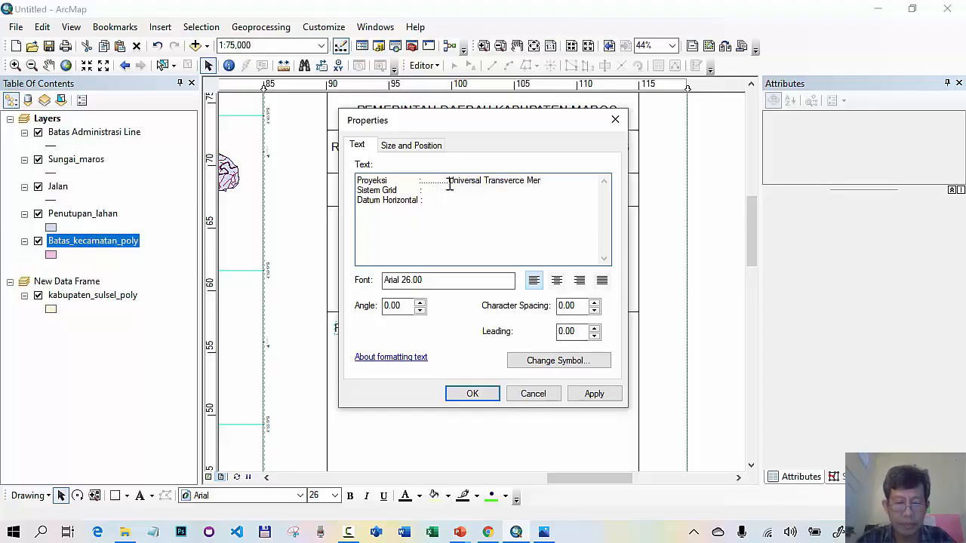
type("cator")
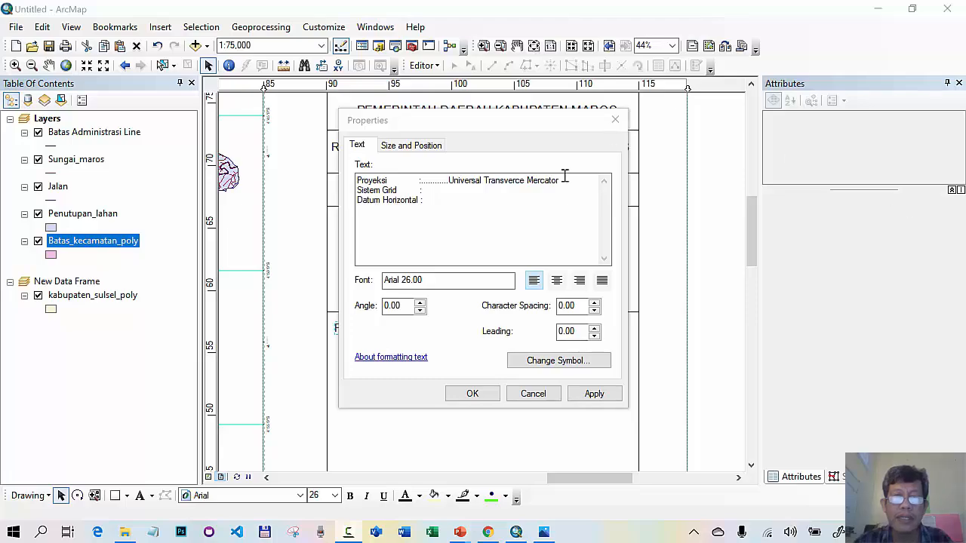
left_click(519, 186)
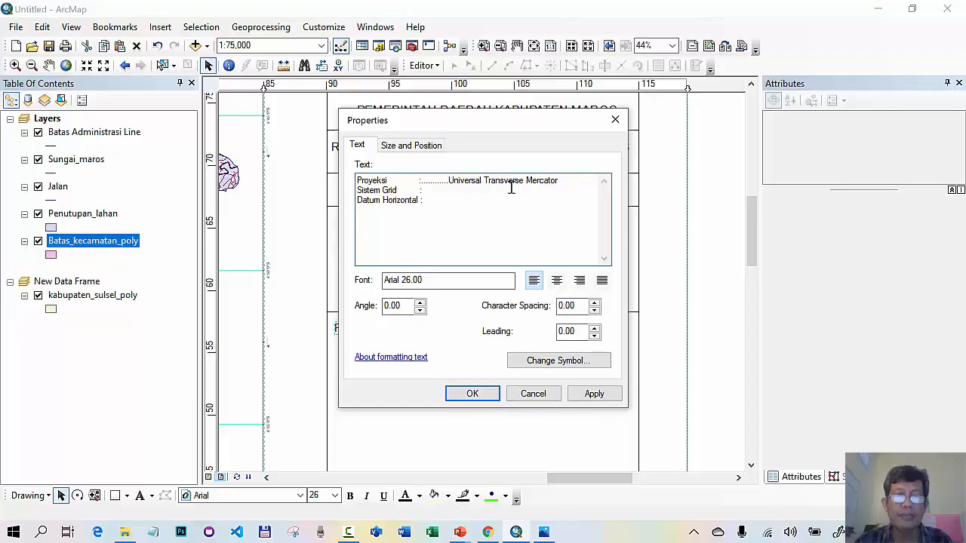
Complete the Sistem Grid line with a dotted leader and "Grid Geografik dan Grid UTM"
left_click(445, 192)
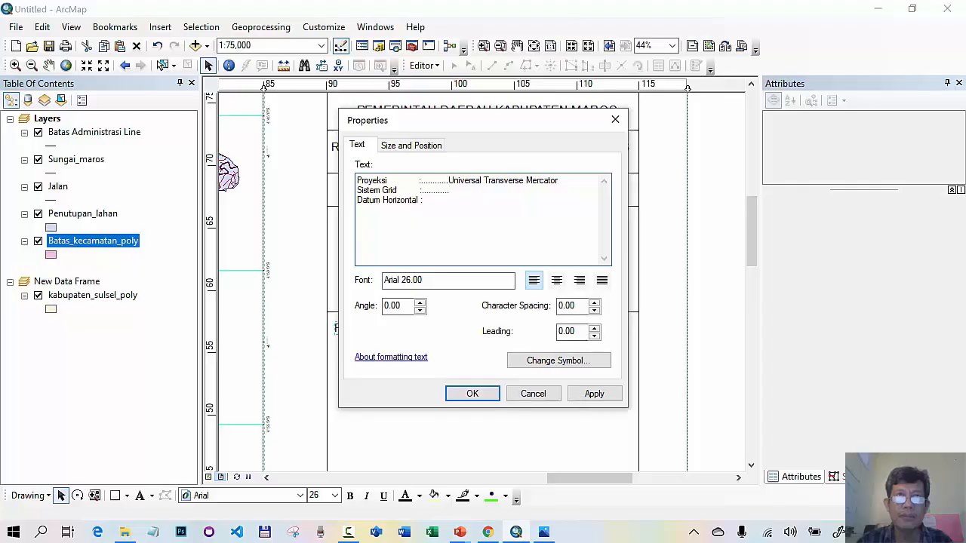
key("F9")
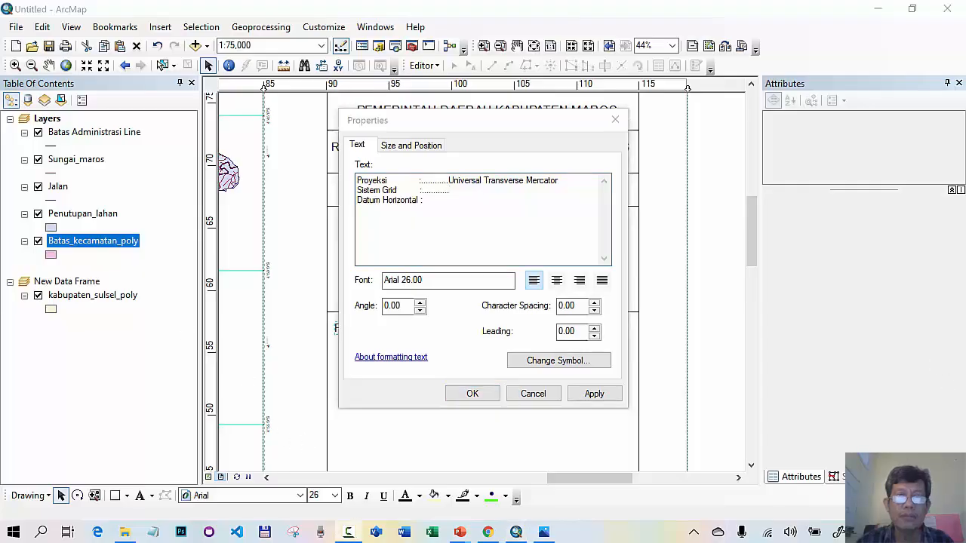
triple_click(451, 198)
left_click(453, 192)
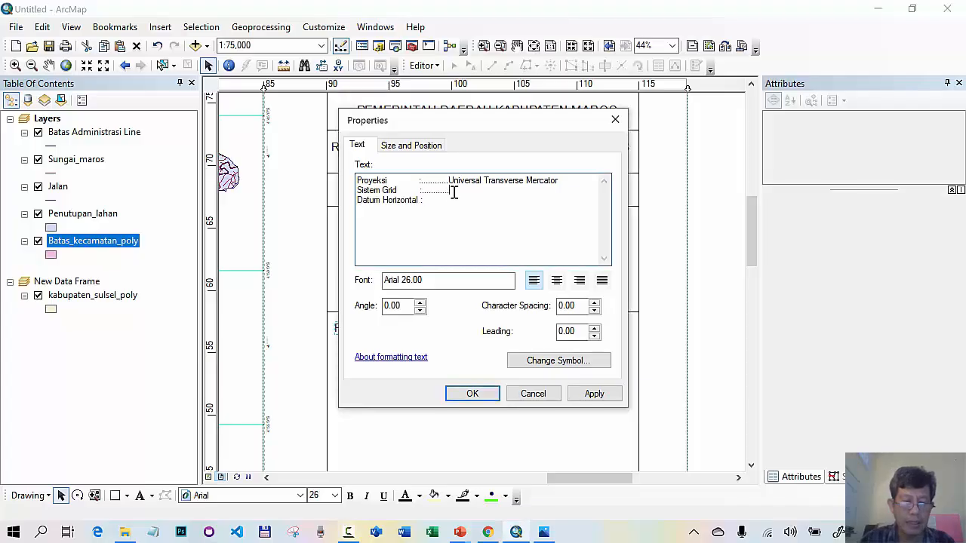
type("Gr")
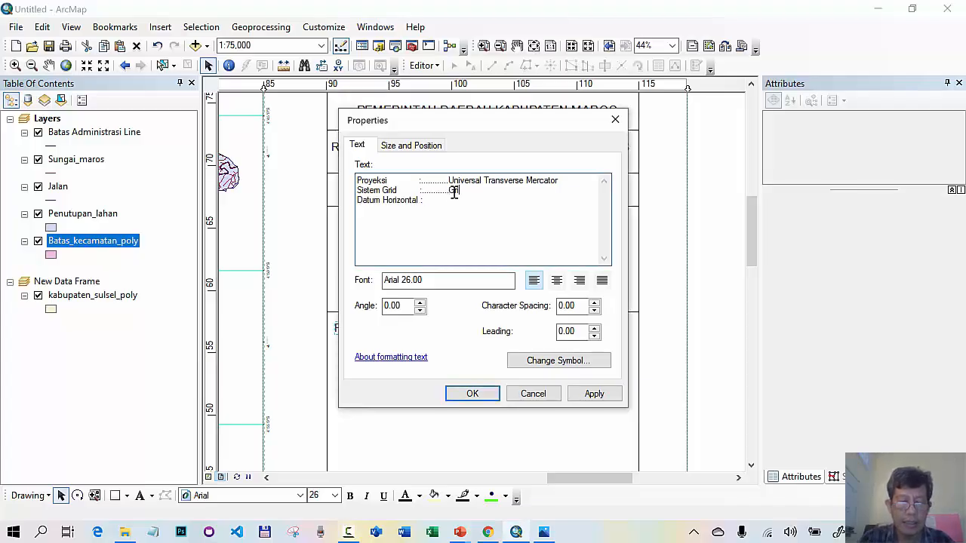
type("id Geo")
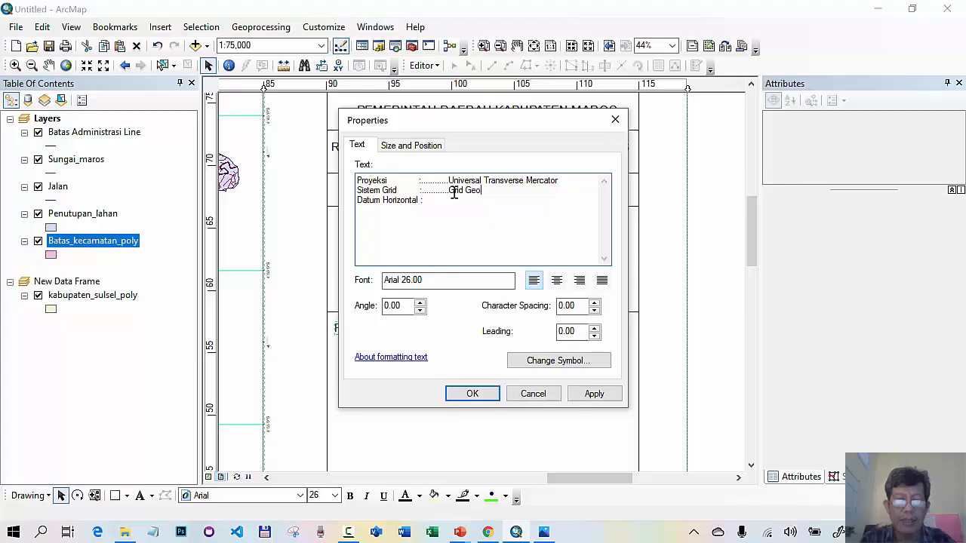
type("grafik")
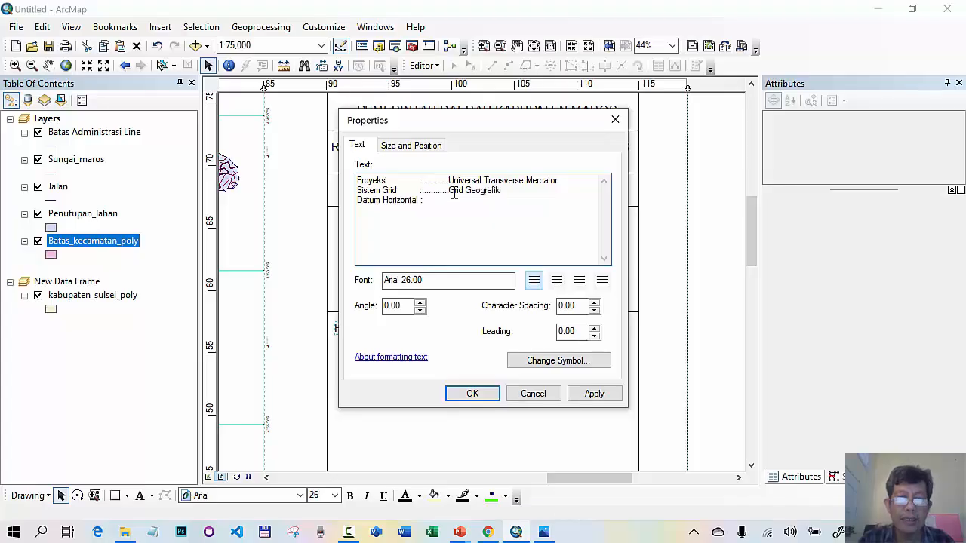
type(" dan Gr")
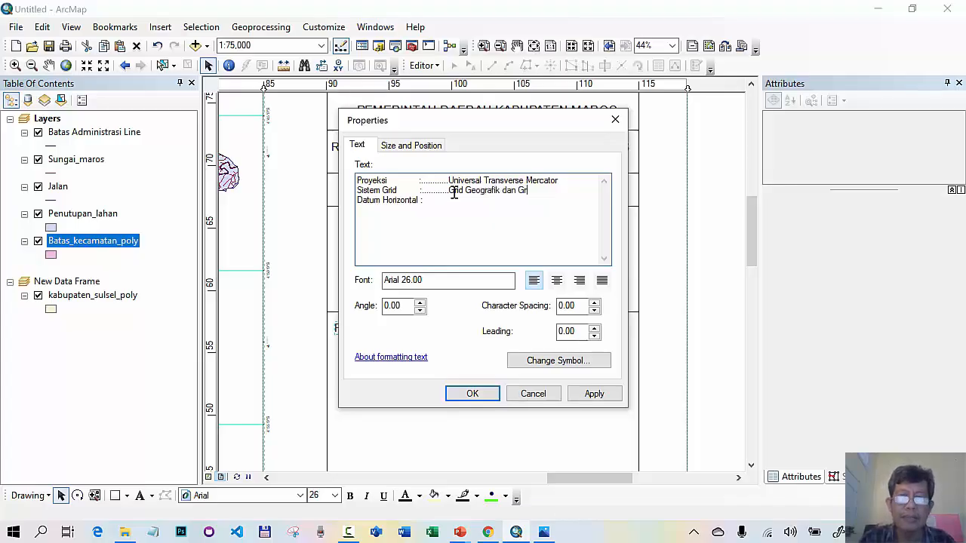
type("id ")
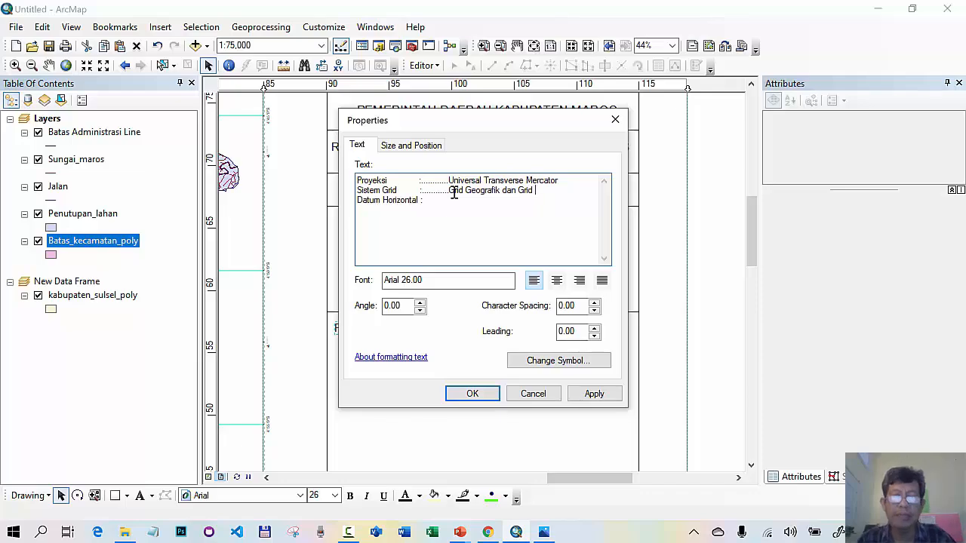
type("UTM Datum Horizontal :")
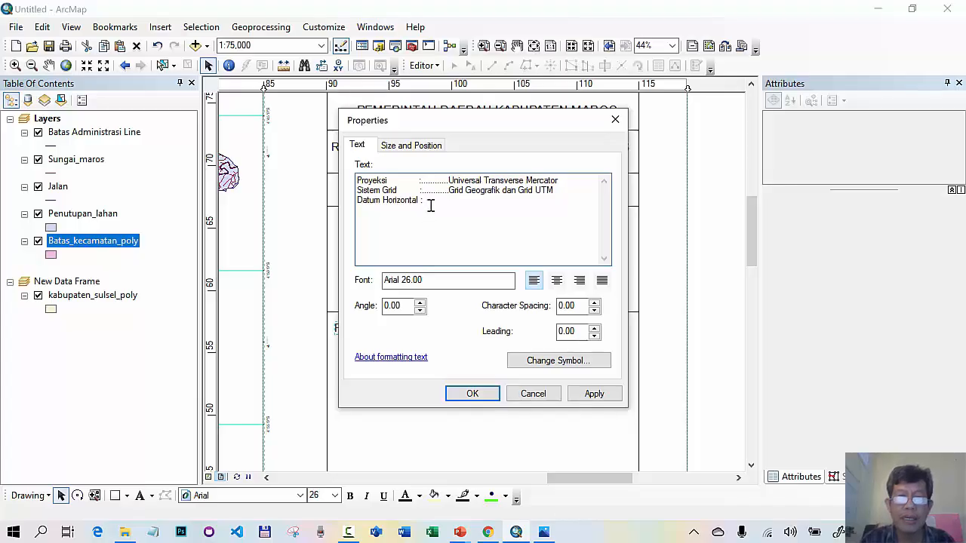
Complete the Datum Horizontal line with a dotted leader and "WGS 1984", apply the text, and move the block below the divider line
type("...........")
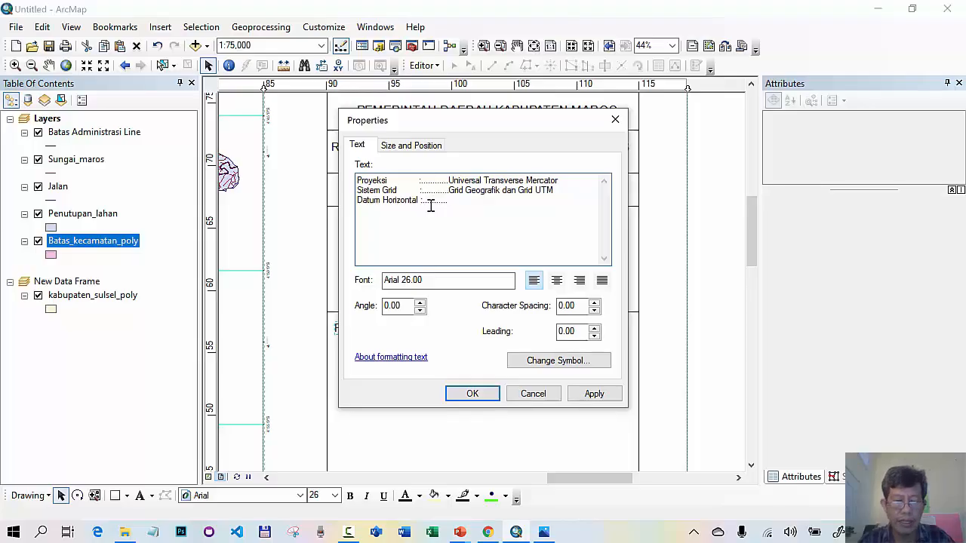
type("WGS")
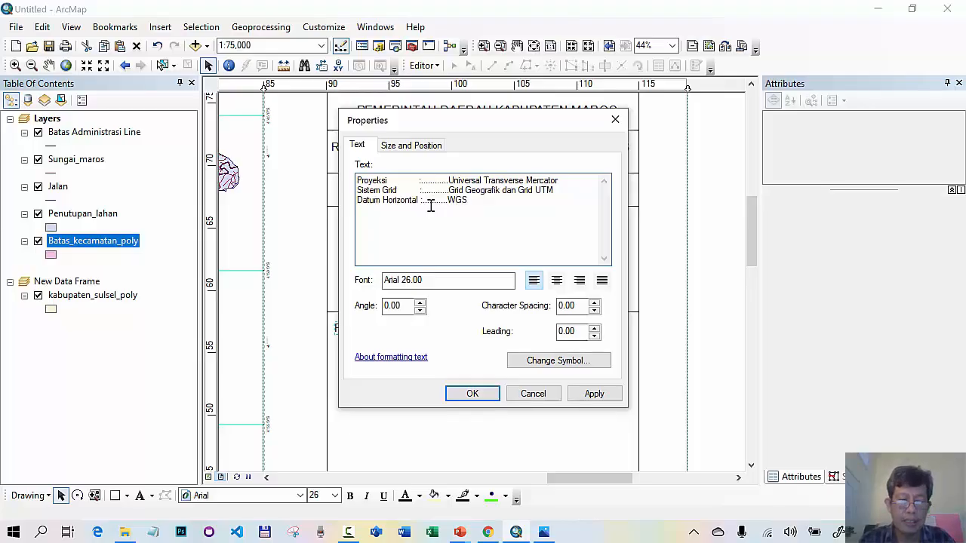
type(" 1984")
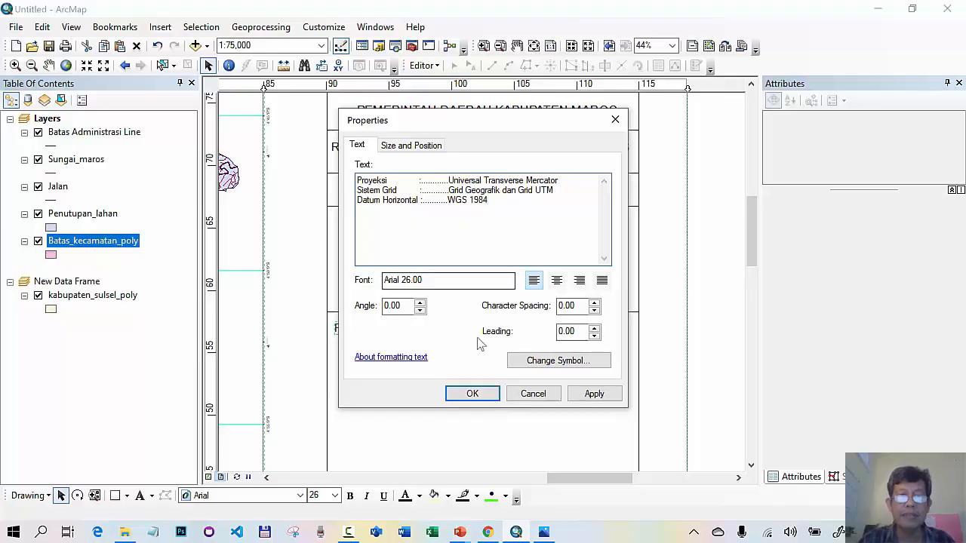
left_click(472, 393)
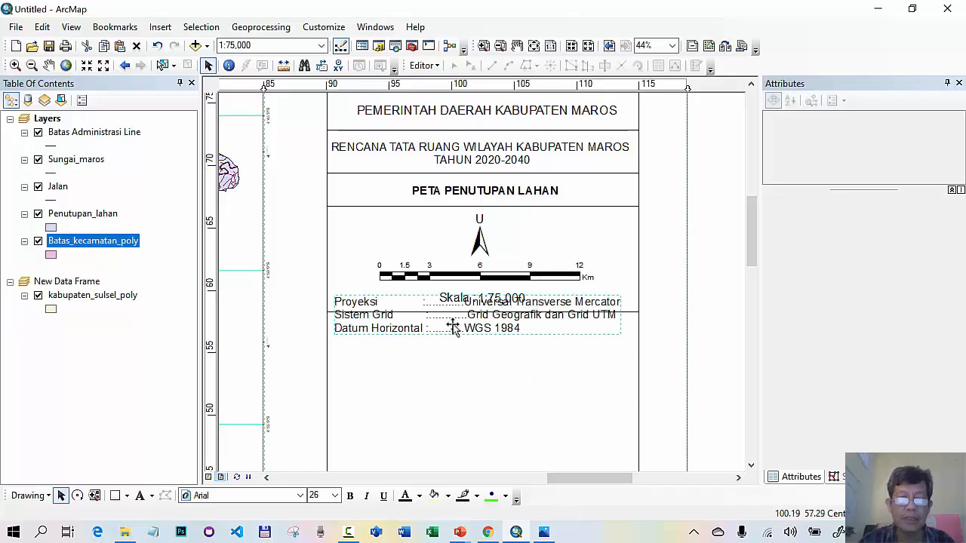
left_click_drag(455, 328, 457, 348)
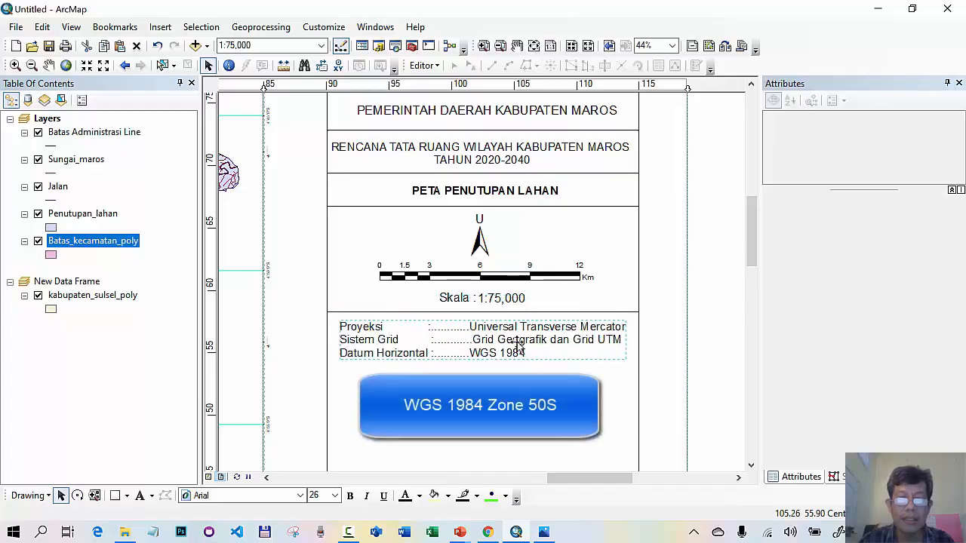
Remove the extra leader dot from the Sistem Grid line so its value aligns with the other lines, and apply the text
left_click(473, 343)
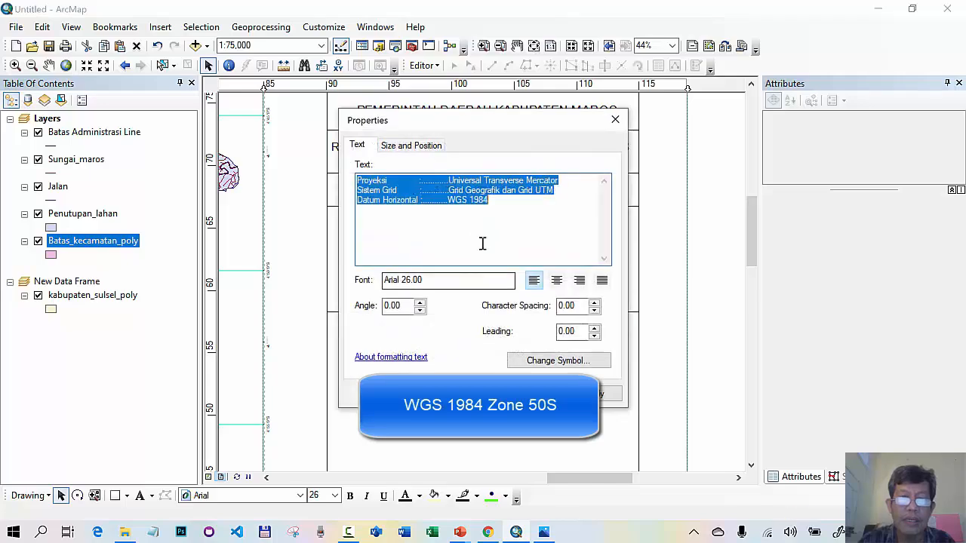
left_click(453, 204)
key("BackSpace")
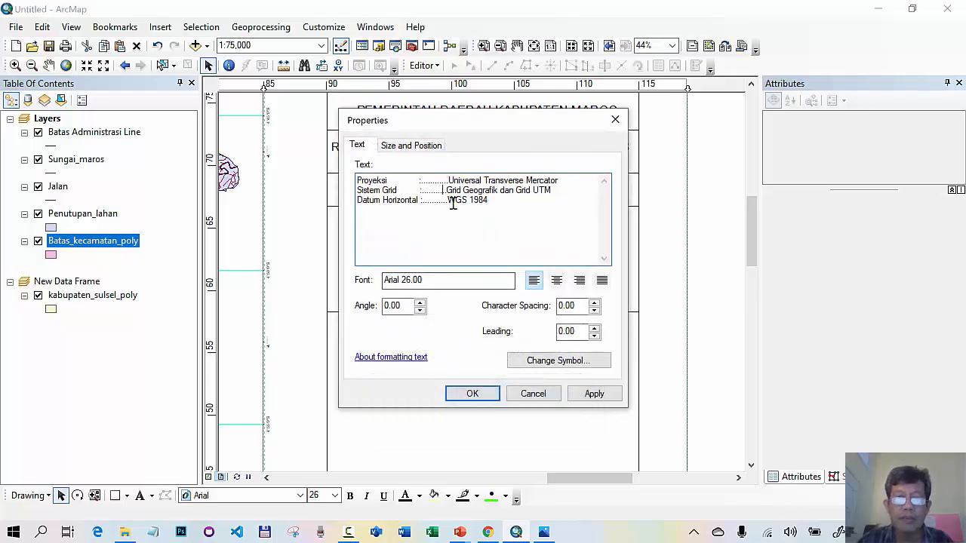
left_click(472, 393)
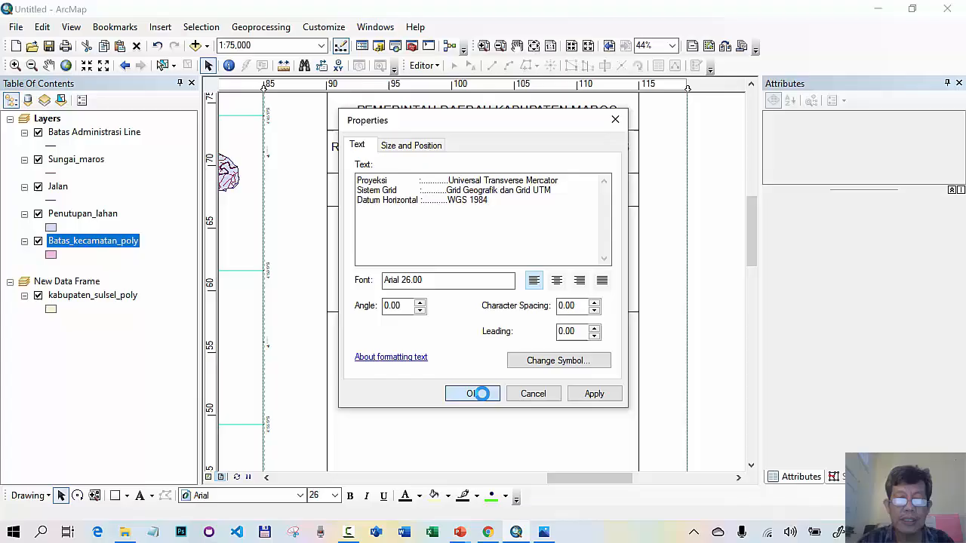
left_click(696, 343)
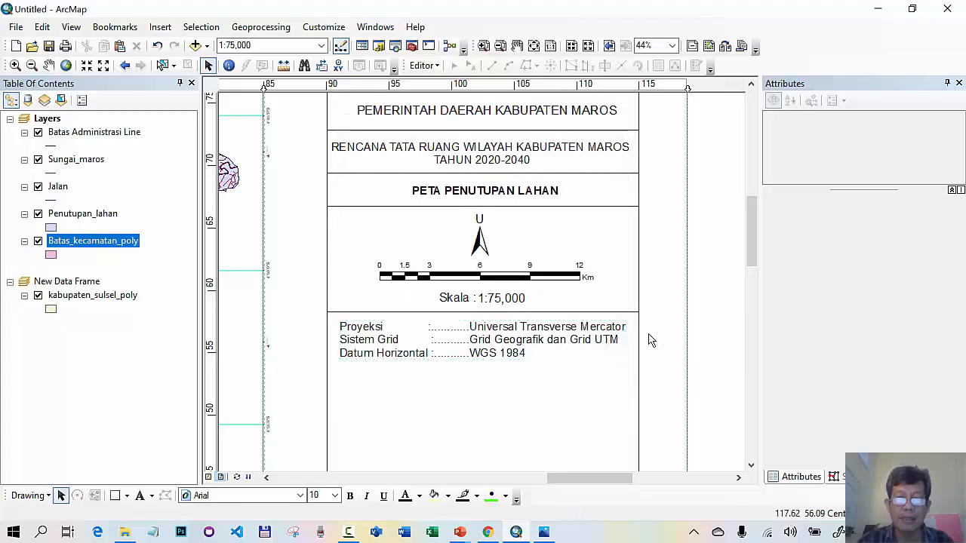
Duplicate the divider line above the projection text and place the copy just below the Datum Horizontal line
left_click(612, 311)
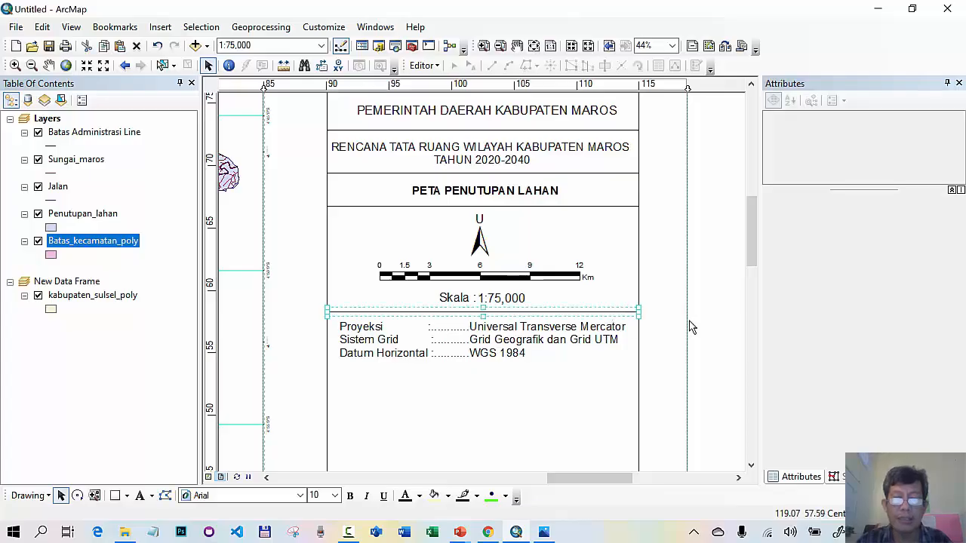
key("ctrl+c")
key("ctrl+v")
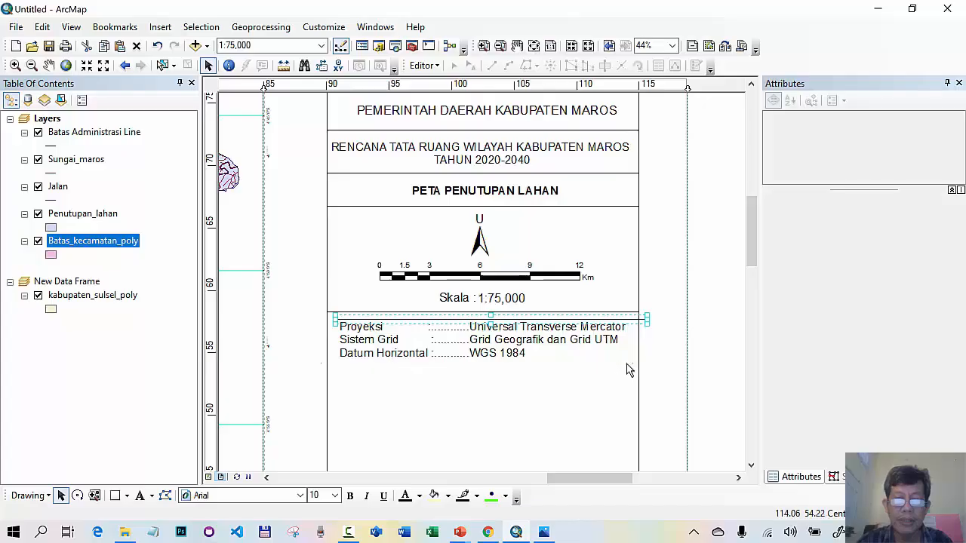
left_click_drag(646, 320, 634, 362)
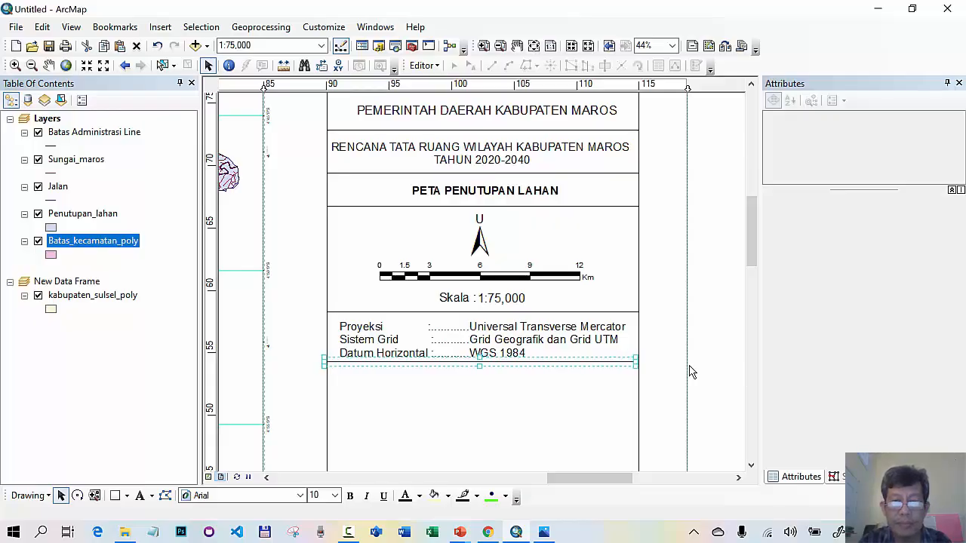
Nudge the copied divider to fit between the legend column's side borders and slightly lower below the Datum Horizontal line
key("Right")
key("Right")
key("Right")
key("Down")
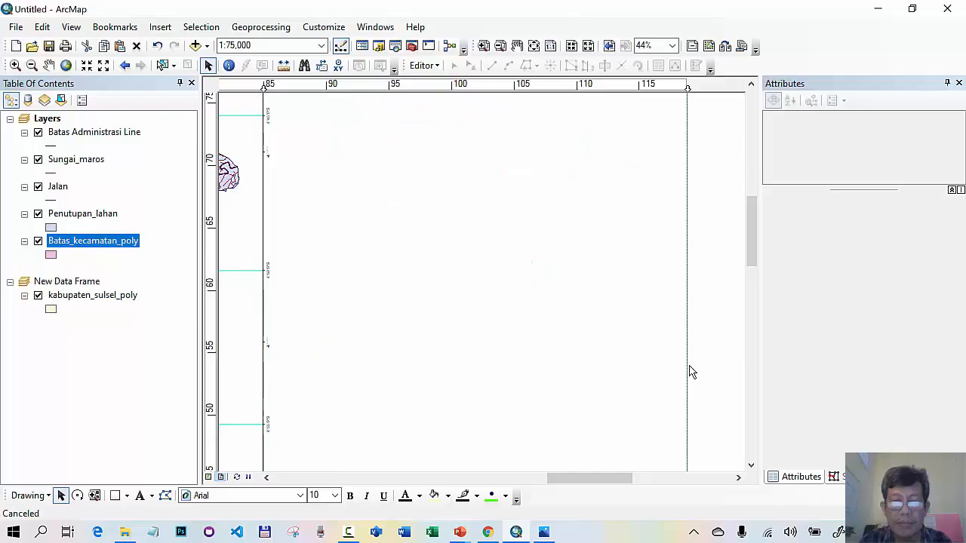
key("Right")
key("Right")
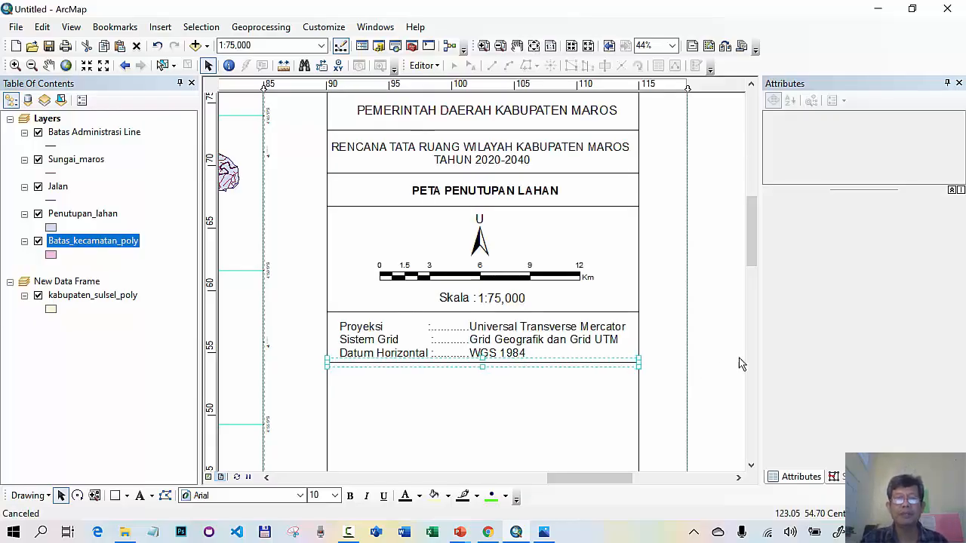
left_click(734, 360)
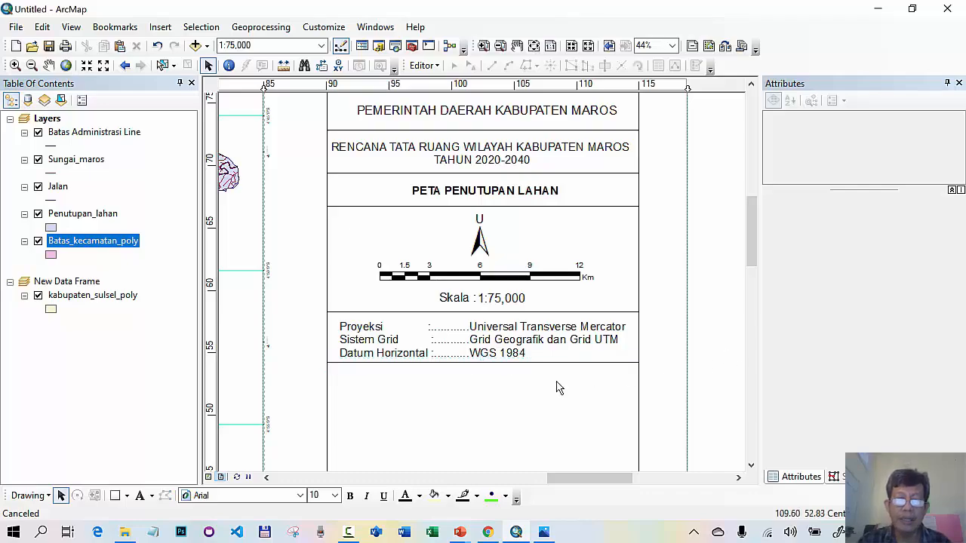
left_click(632, 362)
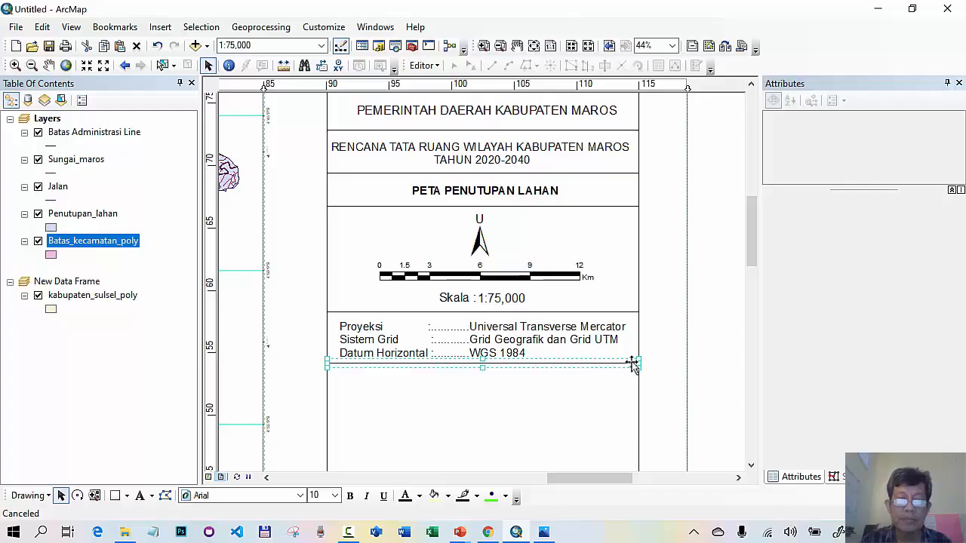
key("Down")
key("Down")
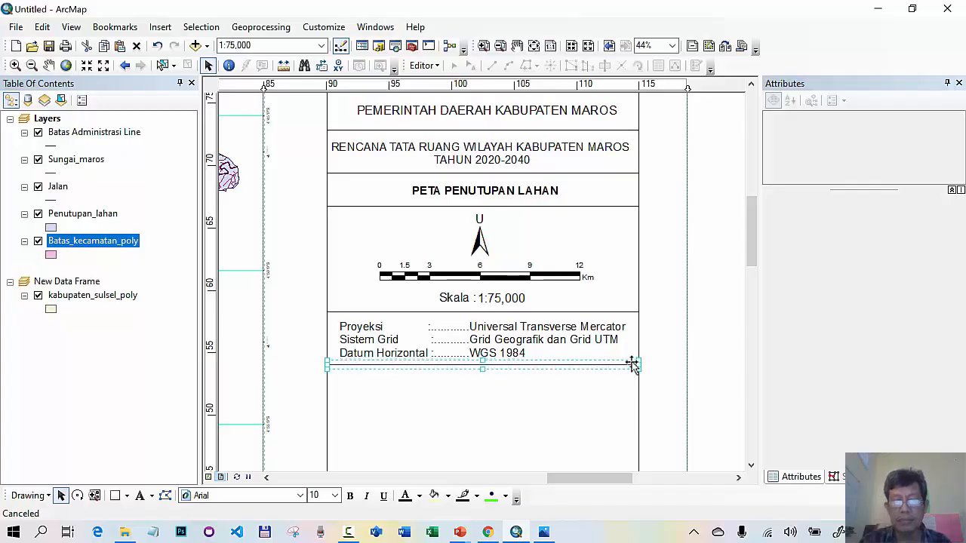
left_click(697, 352)
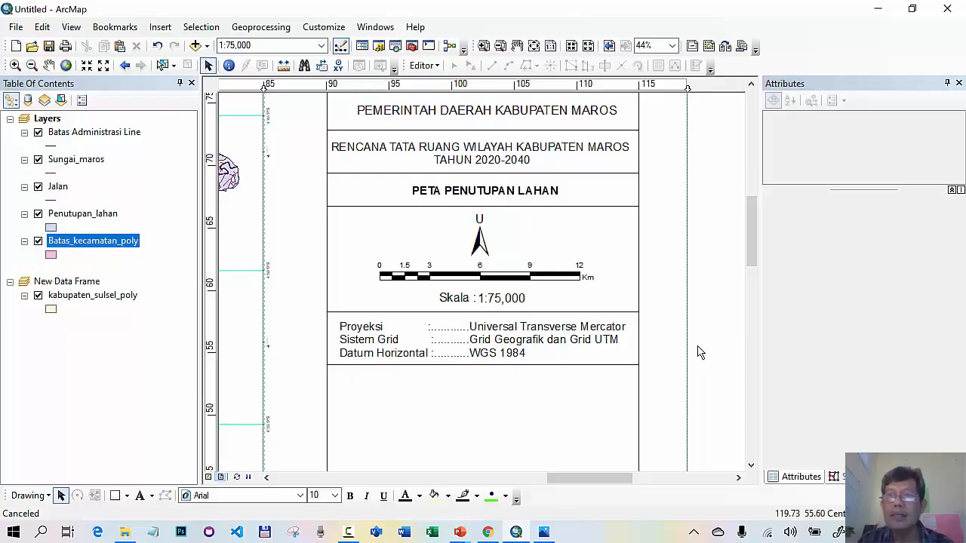
Check the reference layout slide in PowerPoint and move the small inset data frame from the main map into the legend column below the projection block
left_click(876, 10)
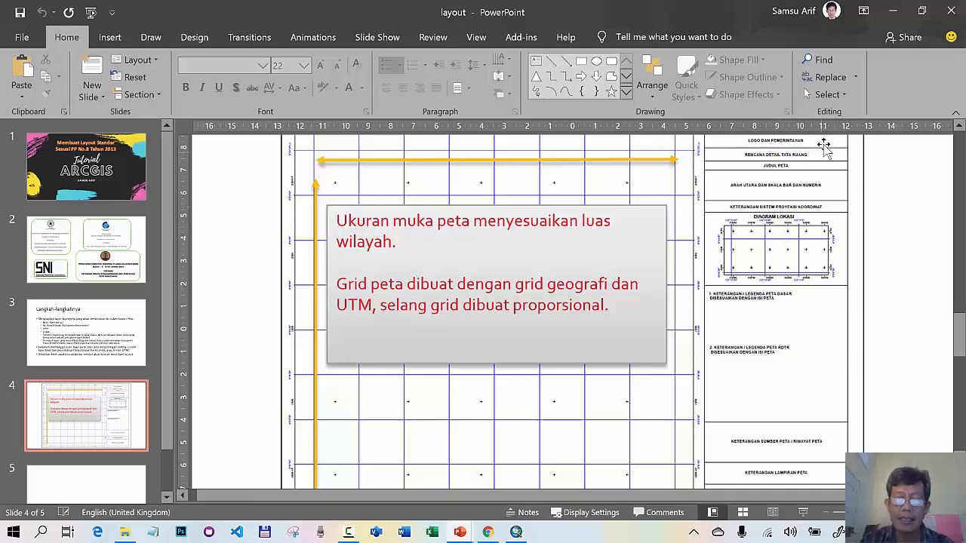
left_click(516, 532)
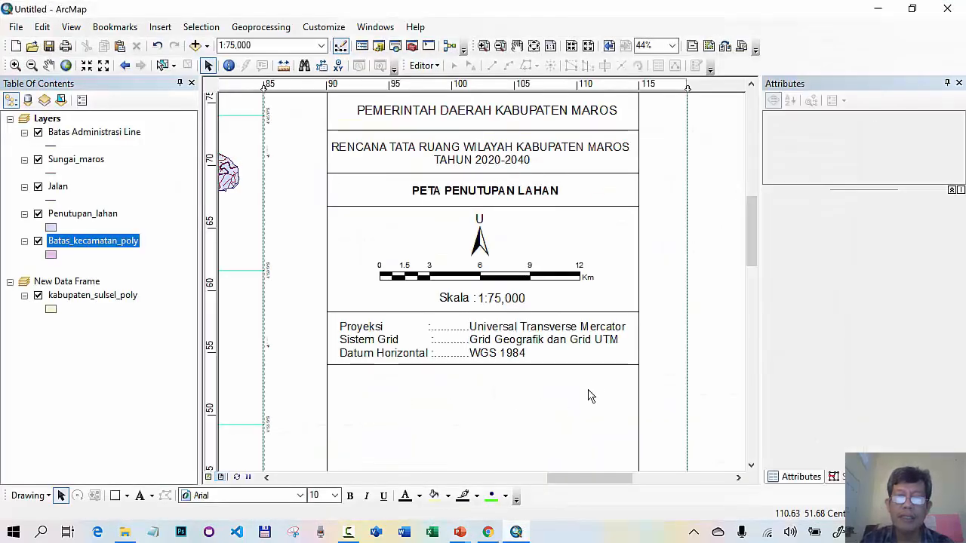
left_click(534, 44)
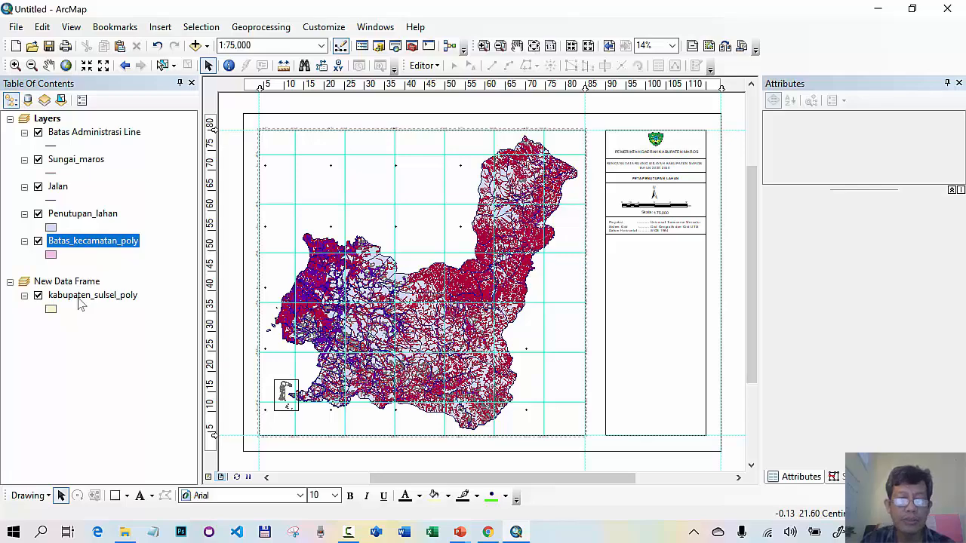
left_click(288, 400)
left_click_drag(287, 396, 660, 262)
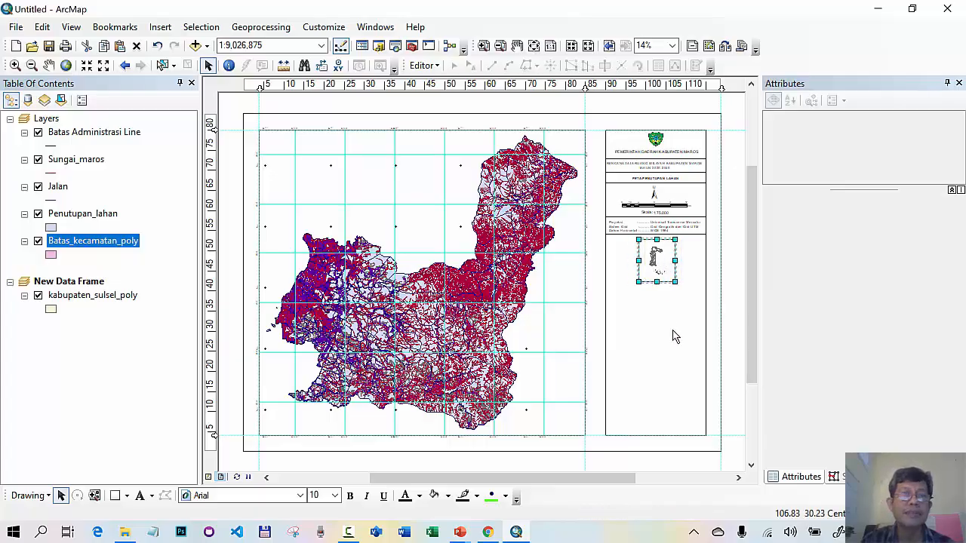
Activate New Data Frame and fit its map to the extent of the kabupaten_sulsel_poly layer
left_click(484, 46)
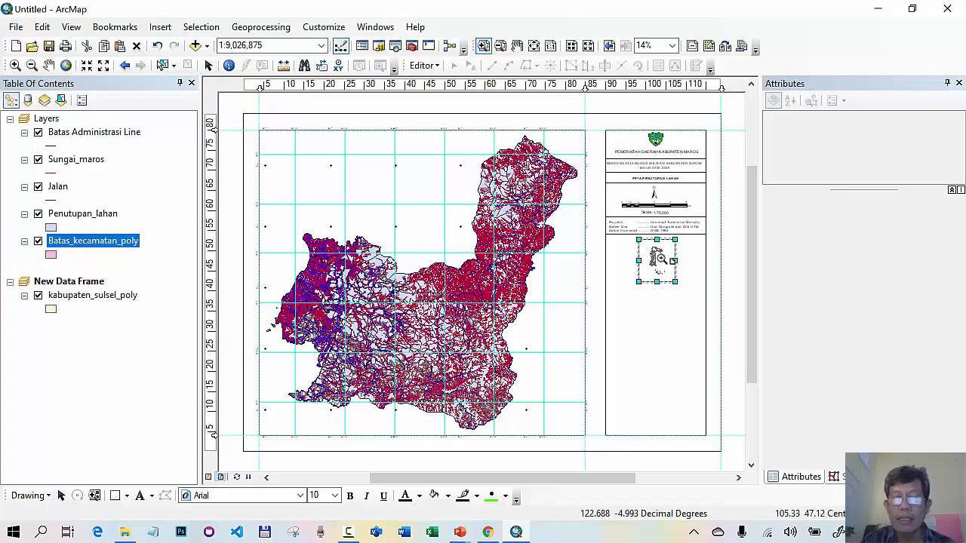
left_click_drag(605, 223, 731, 323)
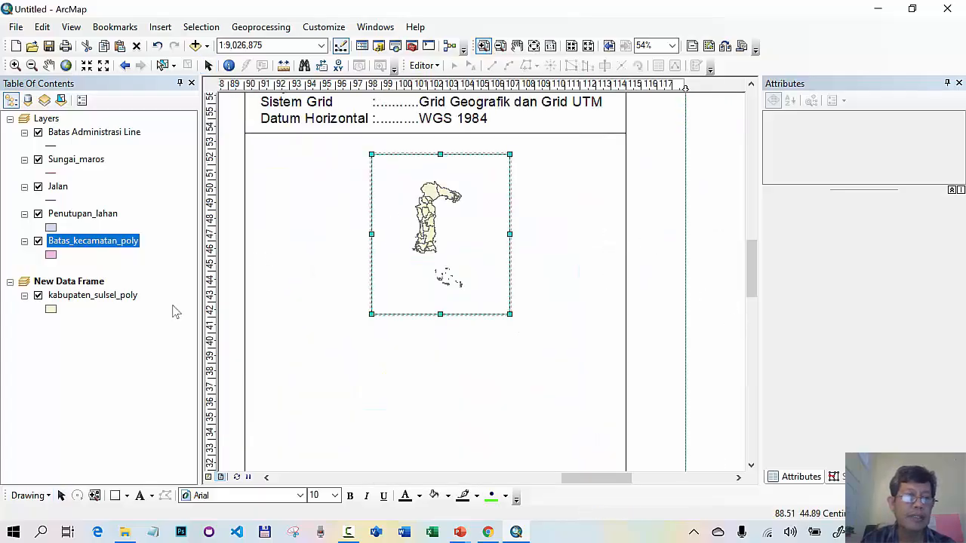
left_click(95, 283)
right_click(95, 282)
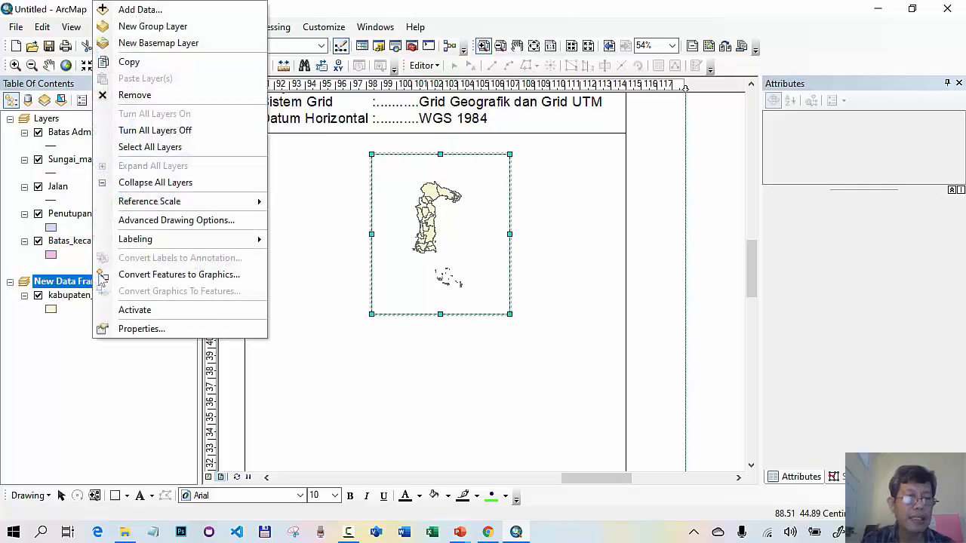
left_click(133, 311)
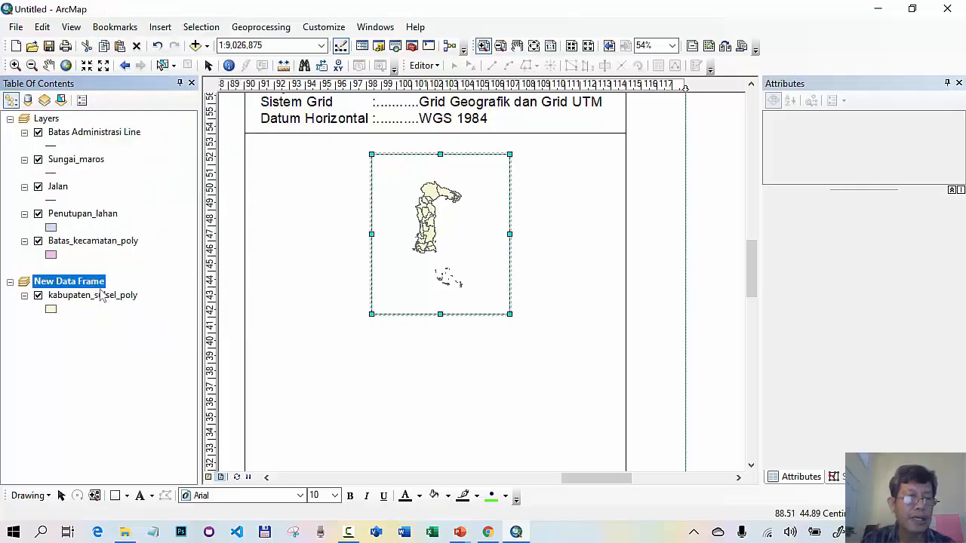
left_click(101, 294)
right_click(99, 295)
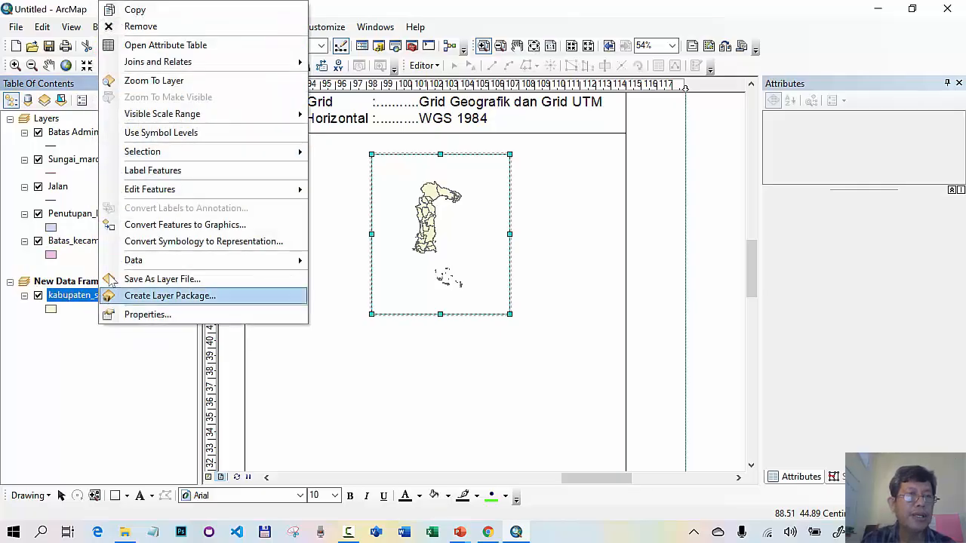
left_click(153, 81)
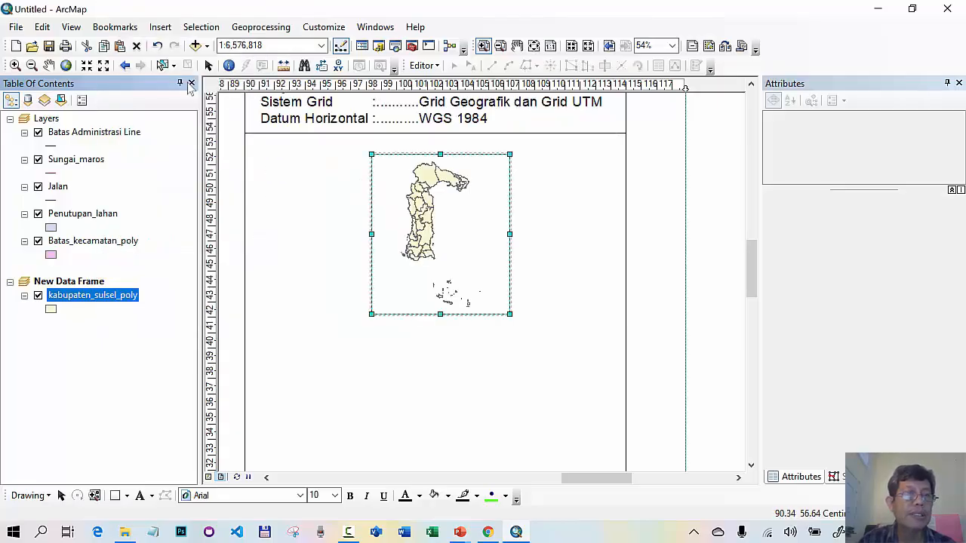
Scale the inset map to 1:5,000,000 and shift it down so the mainland is centred vertically in its frame
left_click(103, 66)
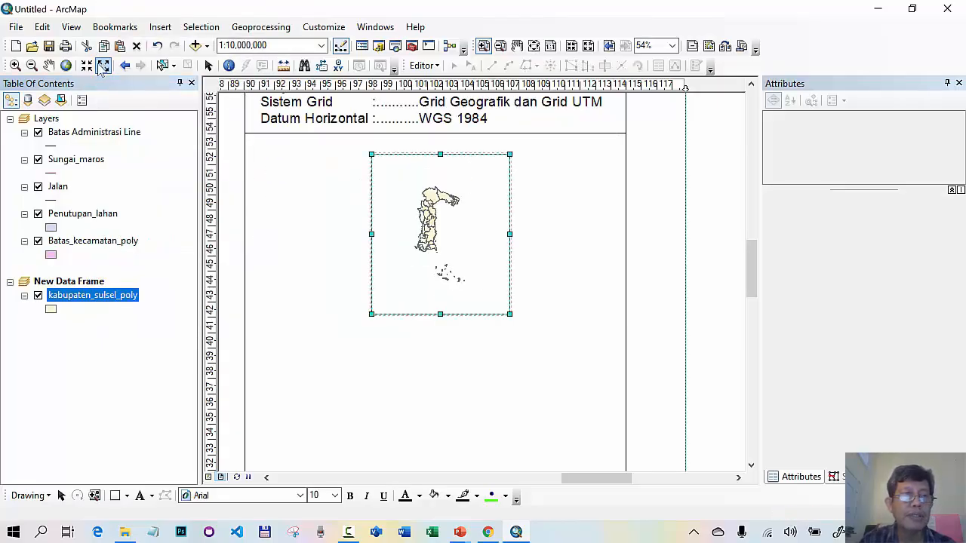
left_click(86, 66)
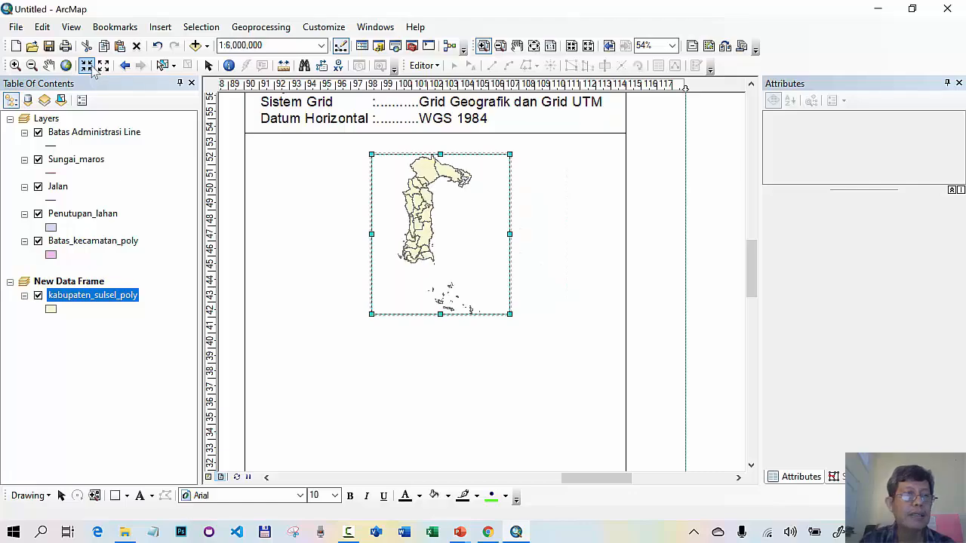
left_click(49, 66)
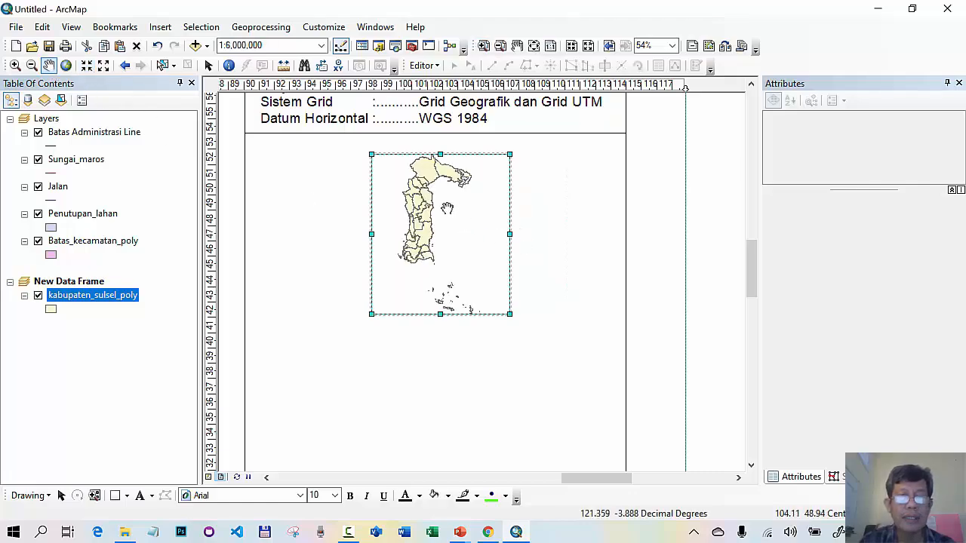
left_click_drag(443, 202, 451, 221)
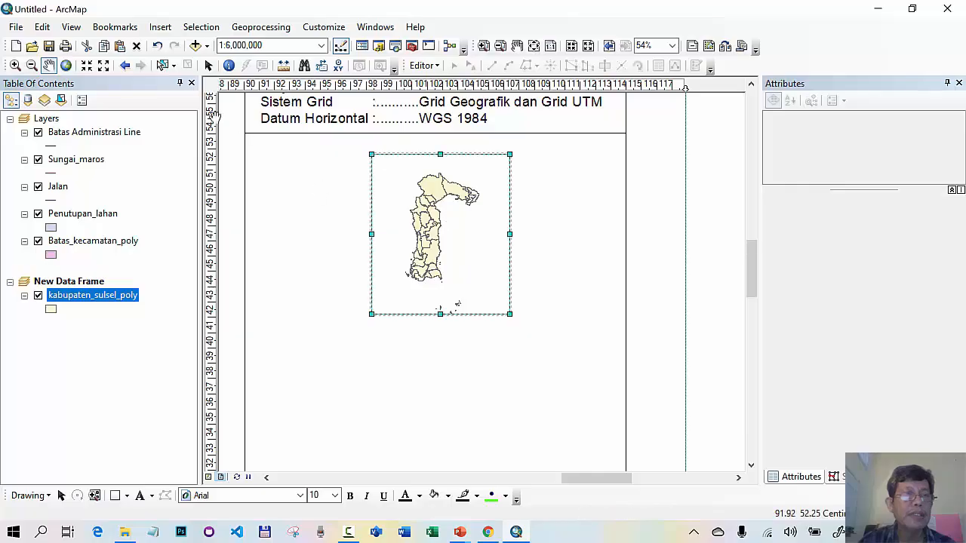
left_click(87, 65)
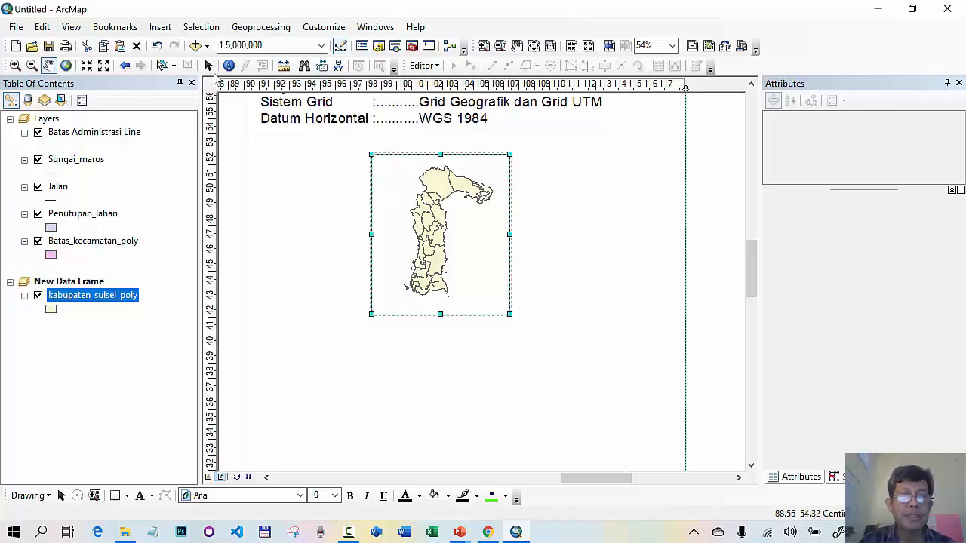
Enlarge the inset frame from its lower corner, scale its map to 1:4,000,000 and recentre the map within the frame
left_click_drag(371, 314, 359, 320)
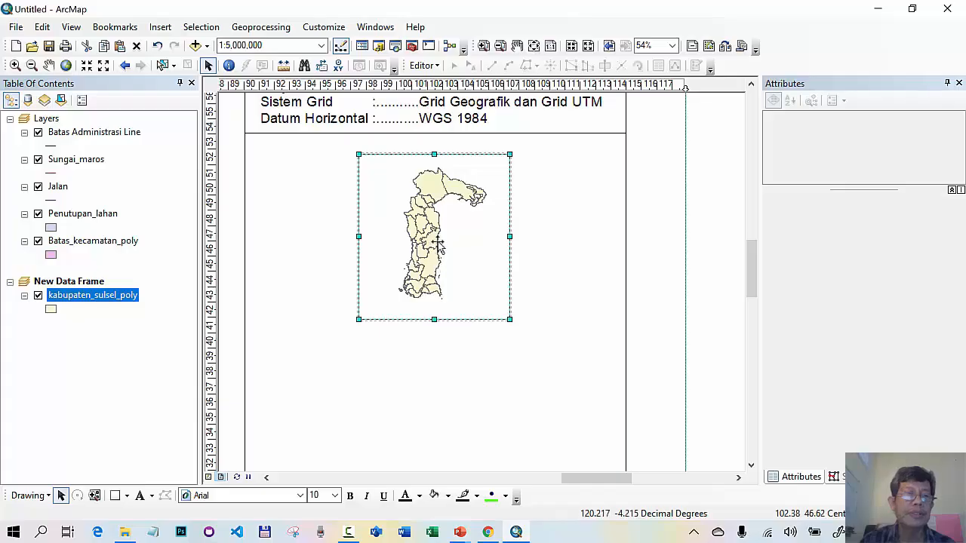
left_click(86, 66)
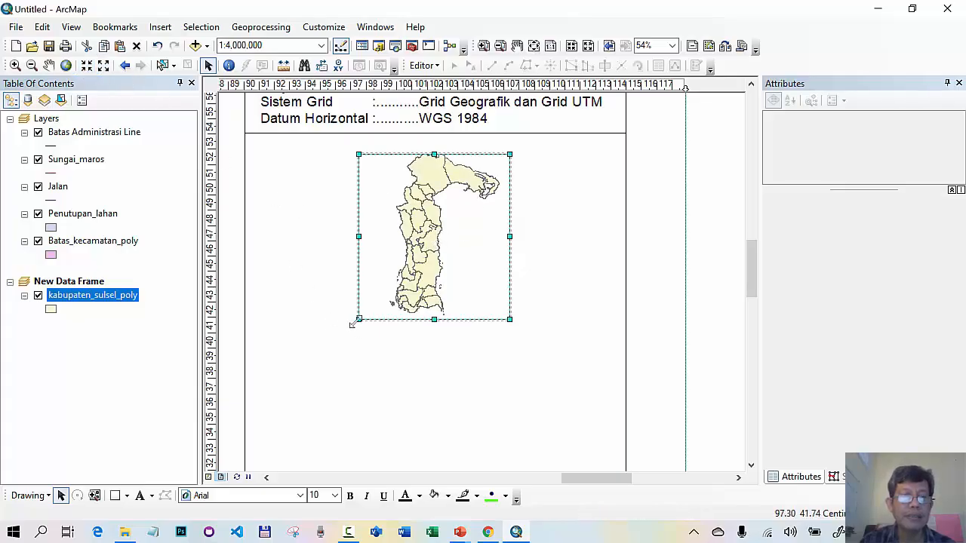
left_click_drag(354, 325, 348, 337)
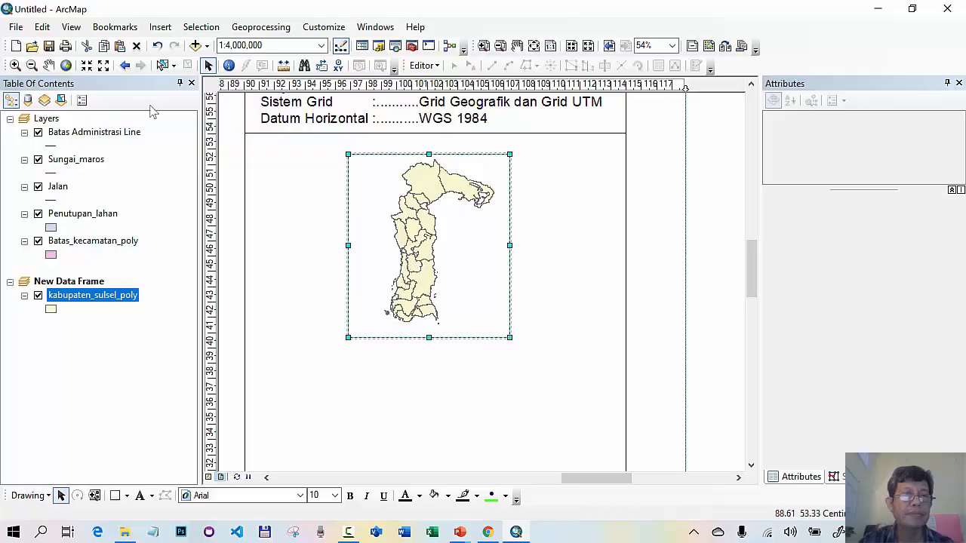
left_click(49, 65)
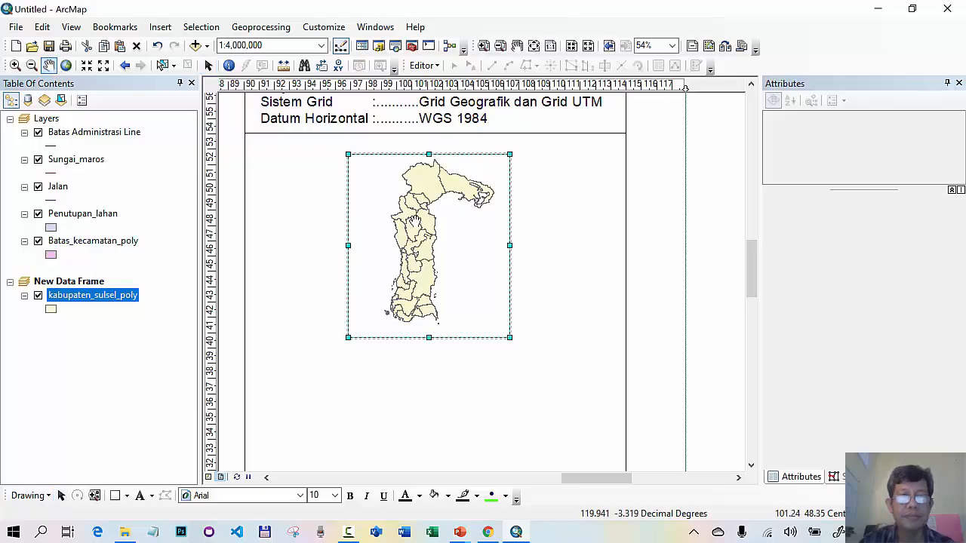
left_click_drag(415, 219, 415, 223)
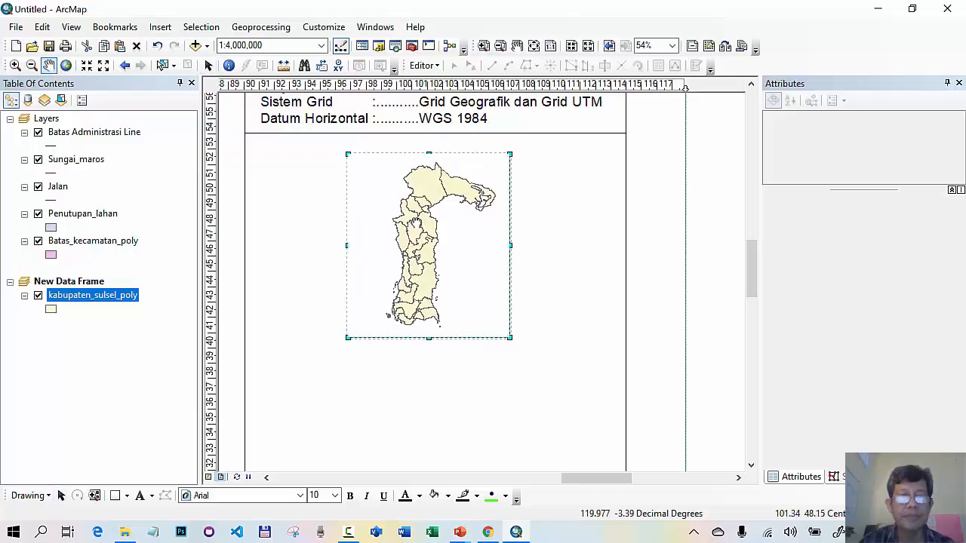
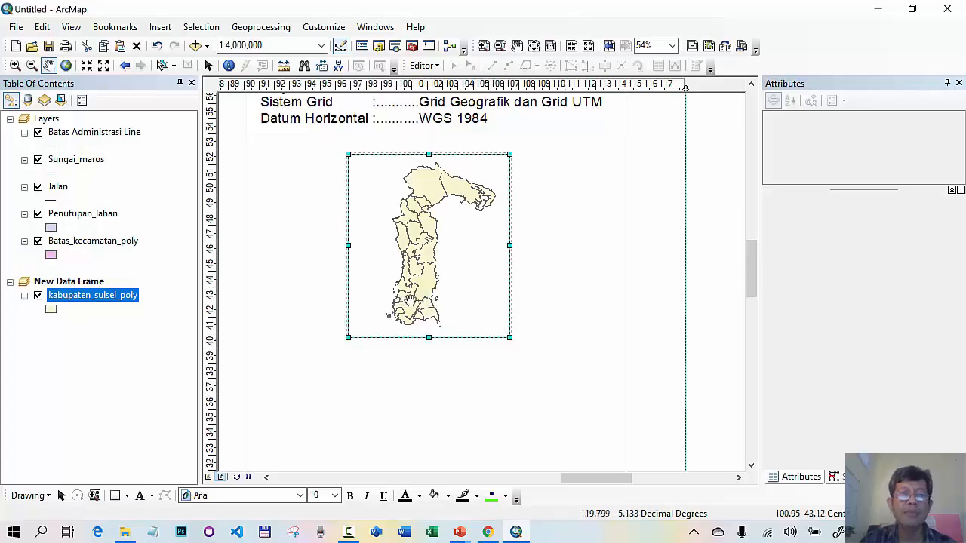
Symbolize the kabupaten_sulsel_poly layer by unique values of the WADMKK field, adding only the MAROS value
right_click(127, 300)
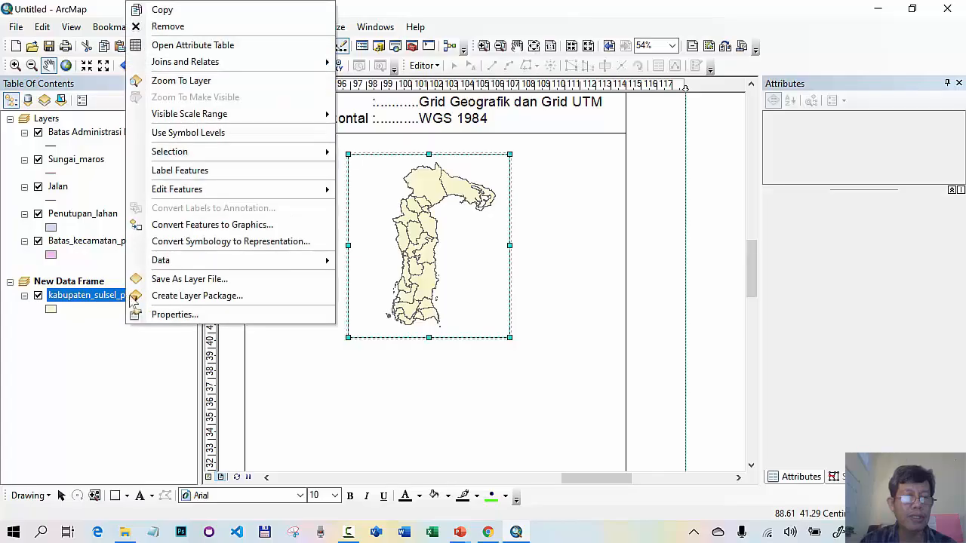
left_click(165, 321)
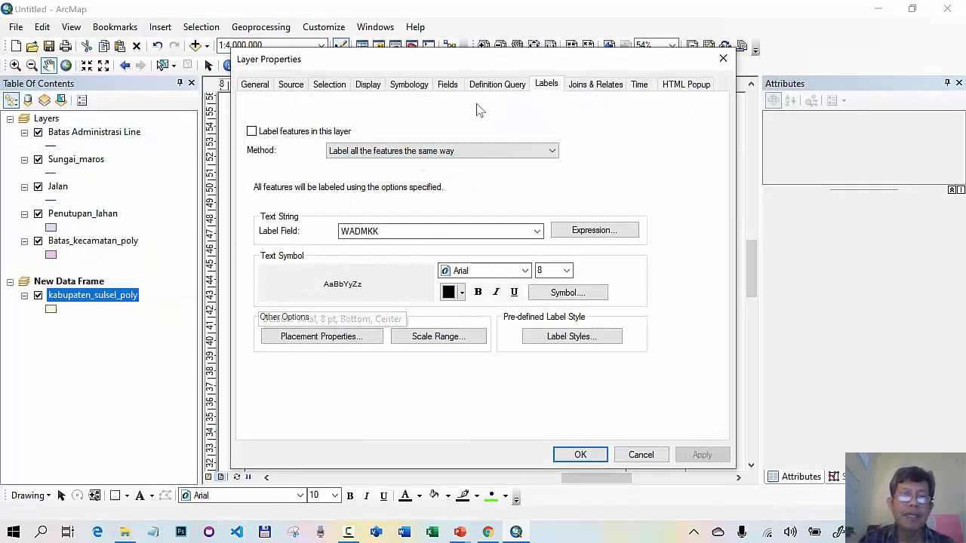
left_click(411, 84)
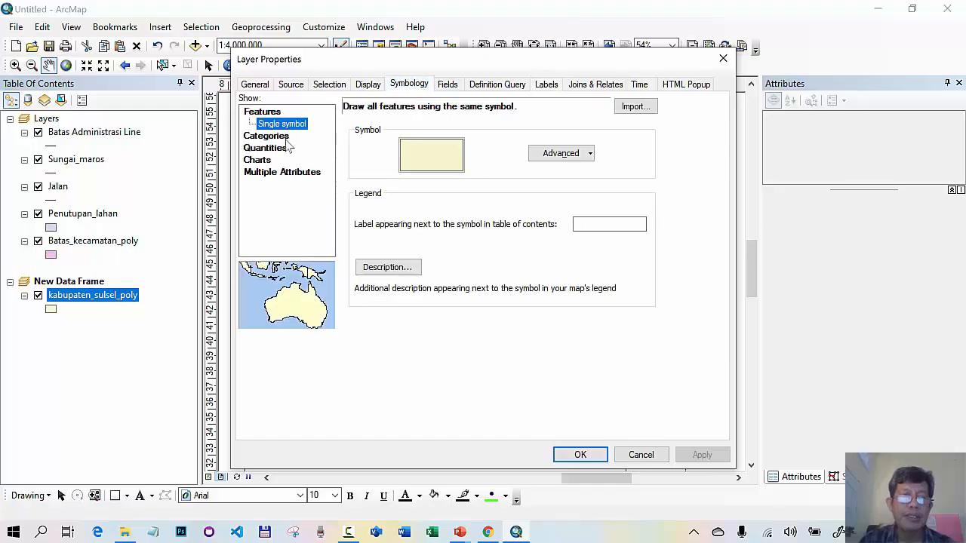
left_click(284, 137)
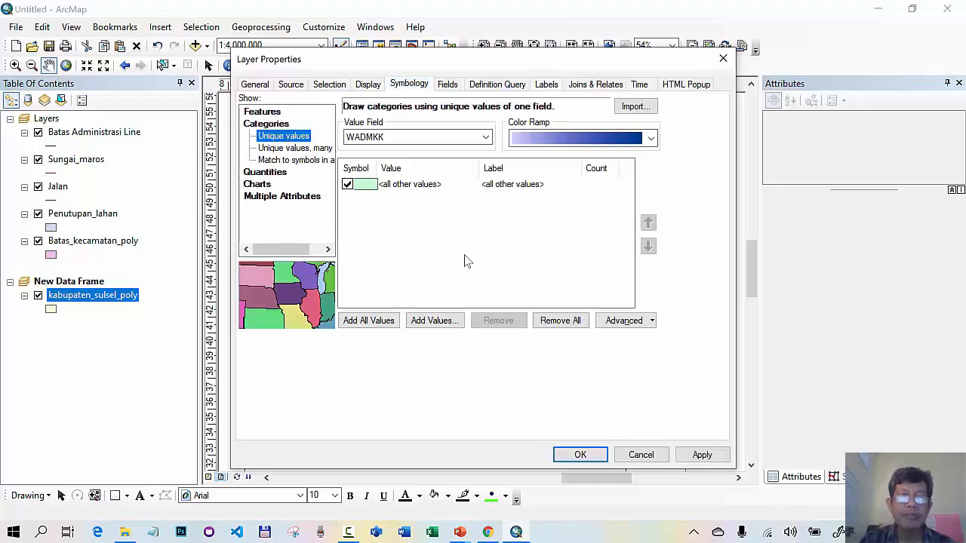
left_click(486, 138)
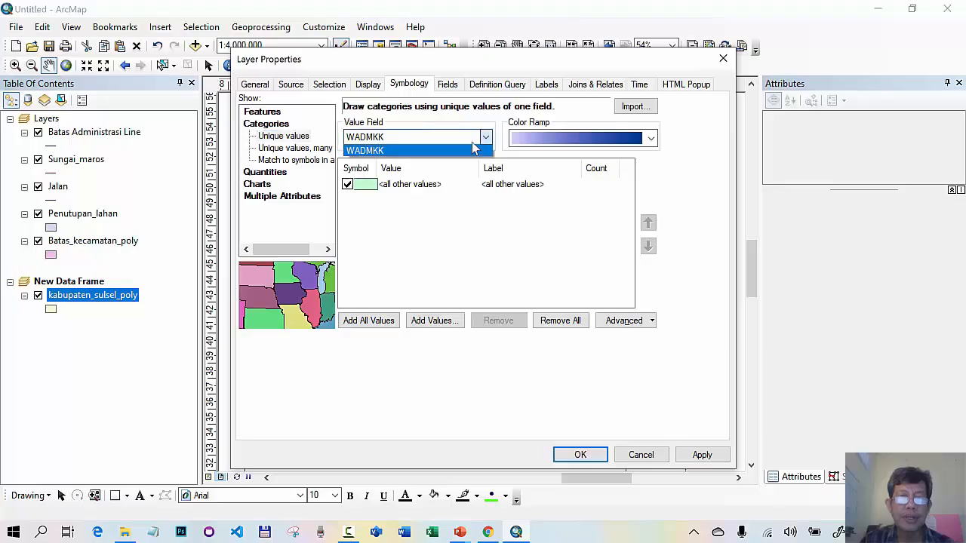
left_click(471, 149)
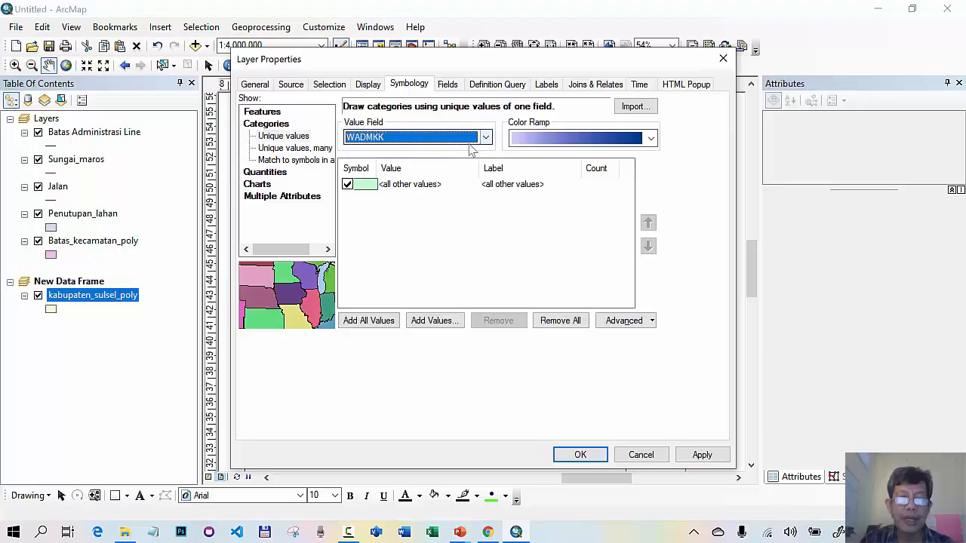
left_click(430, 320)
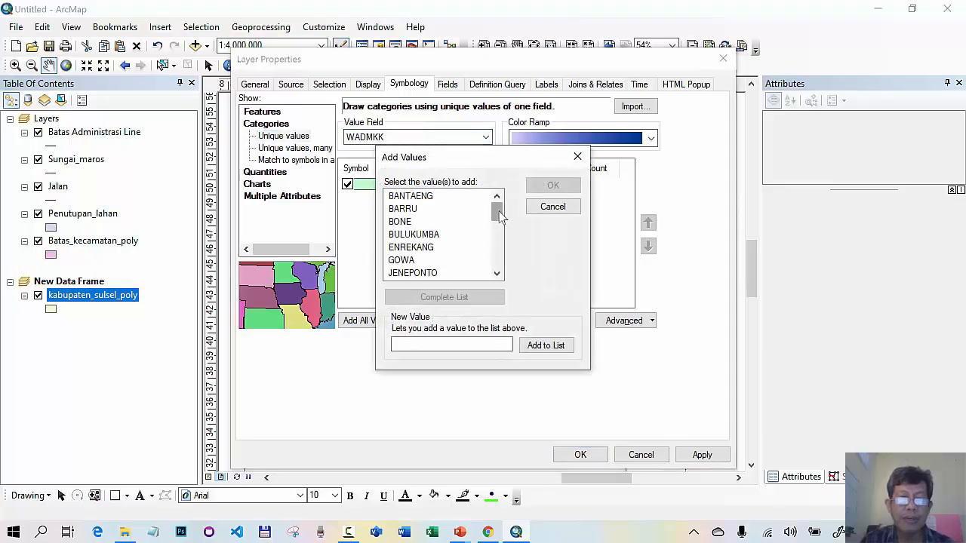
left_click_drag(499, 215, 494, 237)
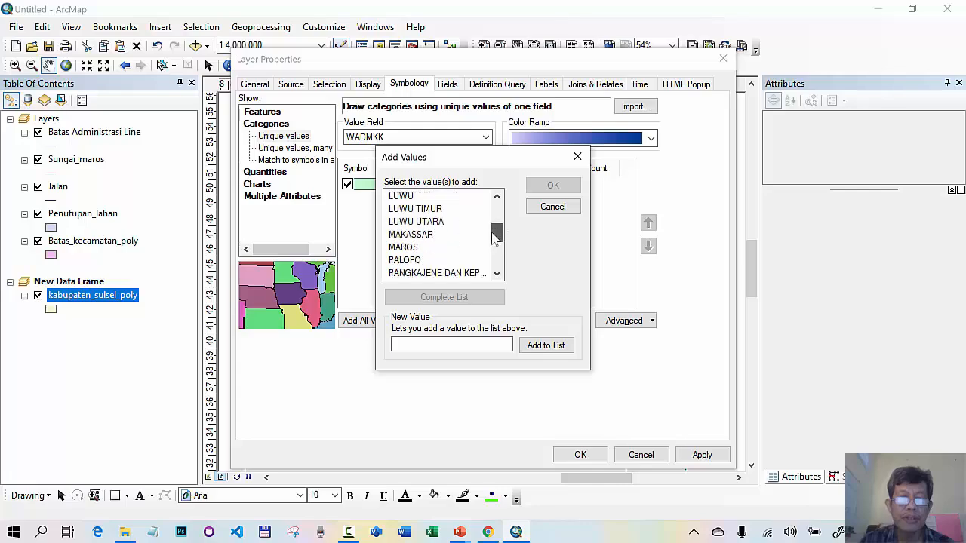
left_click(413, 248)
left_click(558, 189)
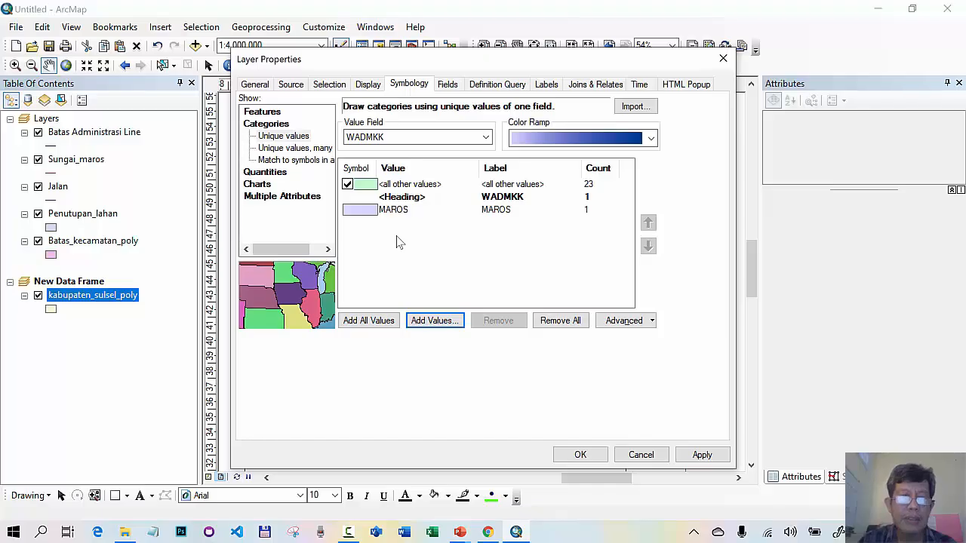
Set the fill color of the MAROS category symbol to red
double_click(369, 212)
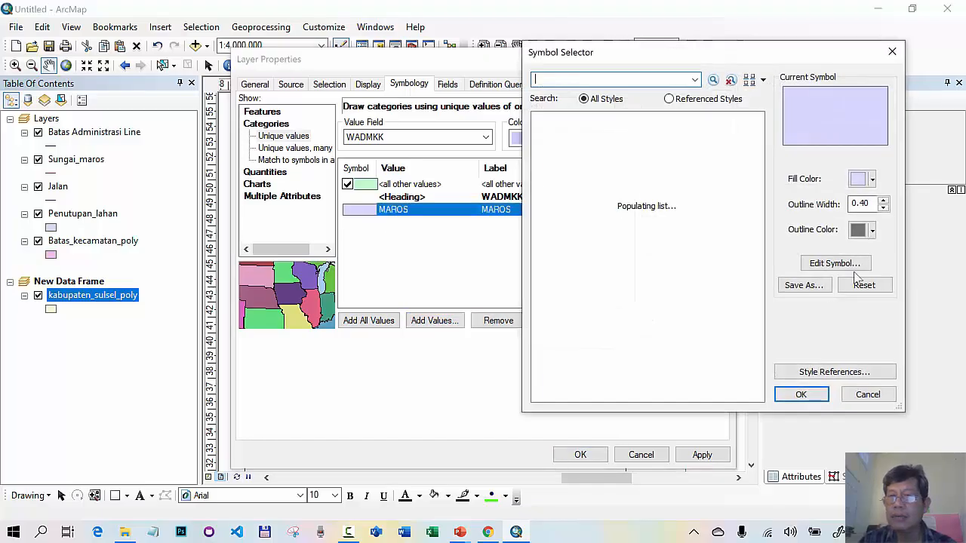
left_click(871, 179)
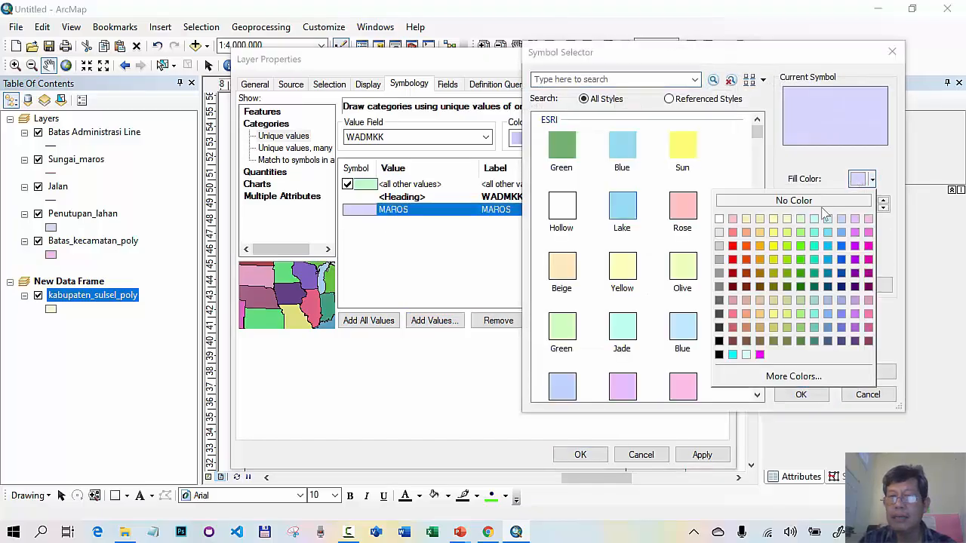
left_click(733, 245)
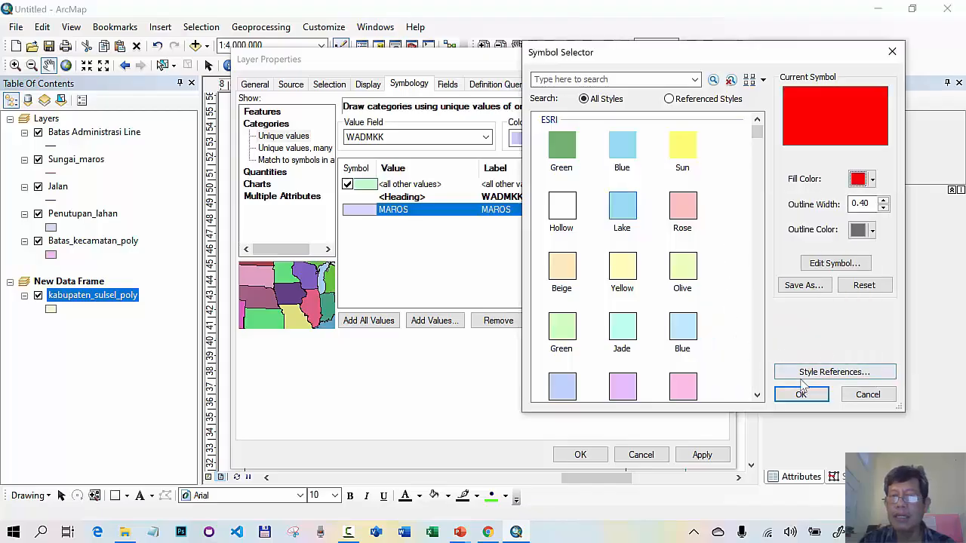
left_click(800, 395)
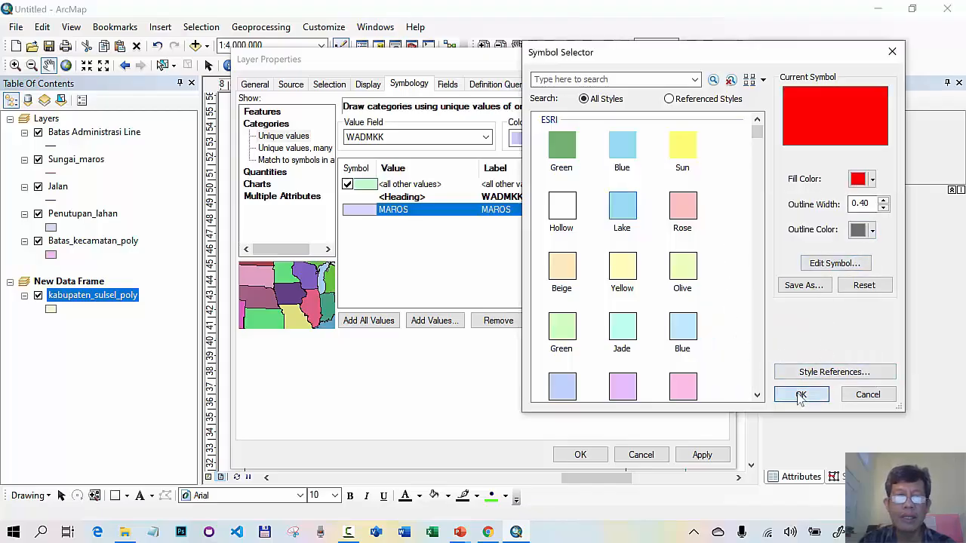
Set the fill color of the all other values symbol to white and apply the layer's symbology
double_click(362, 186)
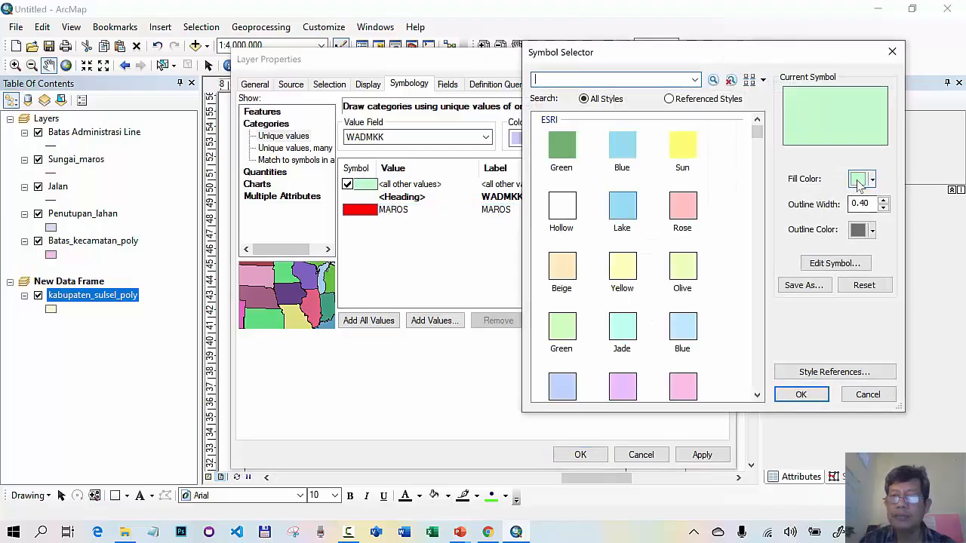
left_click(859, 181)
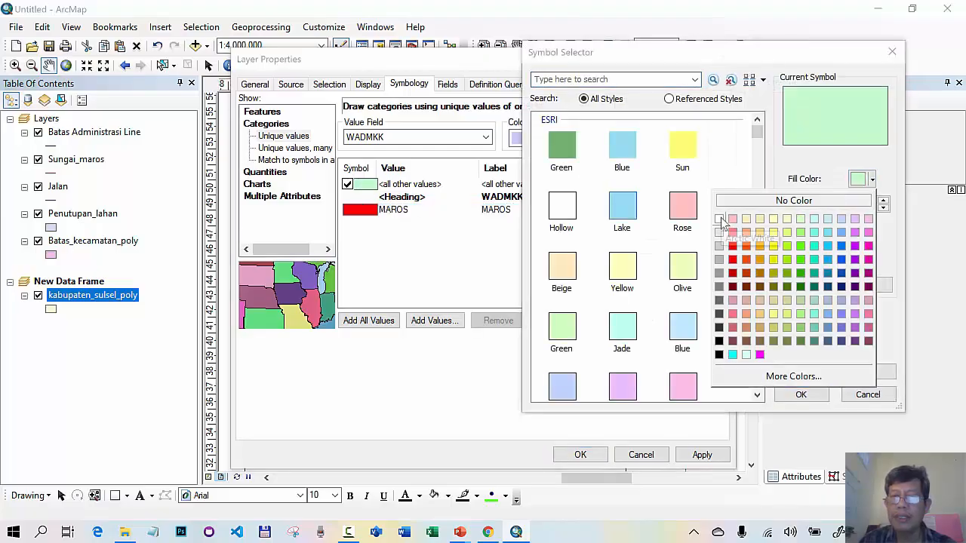
left_click(719, 219)
left_click(798, 395)
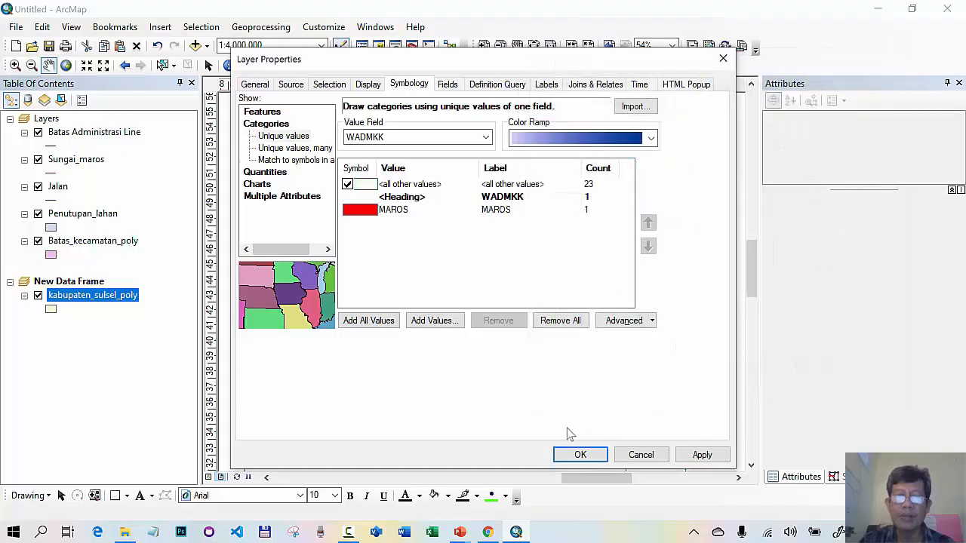
left_click(580, 454)
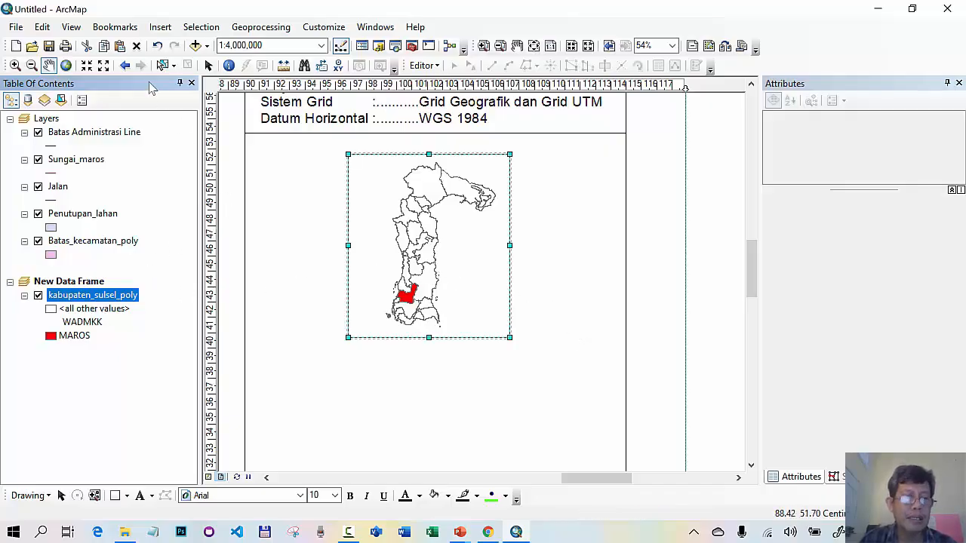
Extend the inset data frame slightly downward and shift its map a little up and to the right to recentre it
left_click(115, 496)
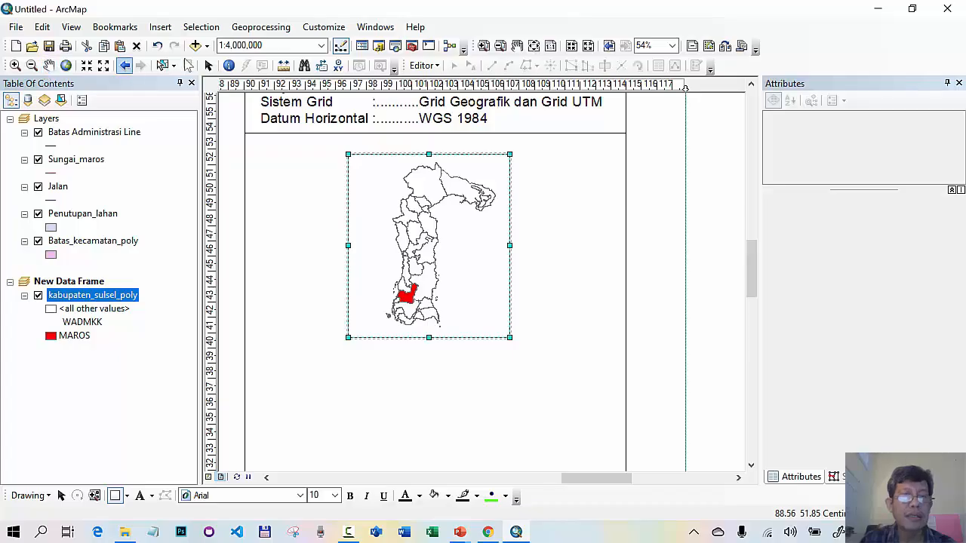
left_click(208, 66)
left_click_drag(429, 337, 429, 350)
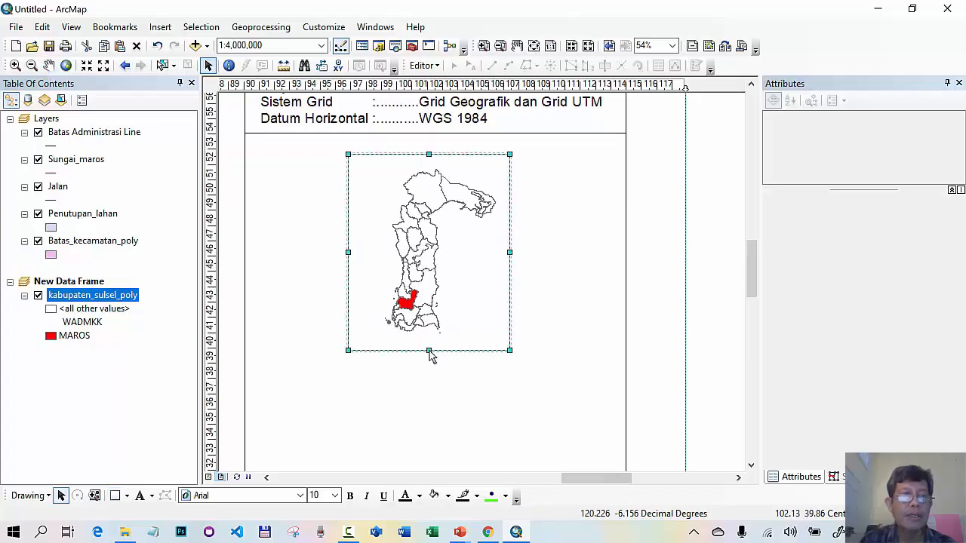
left_click(48, 65)
left_click_drag(418, 235, 420, 234)
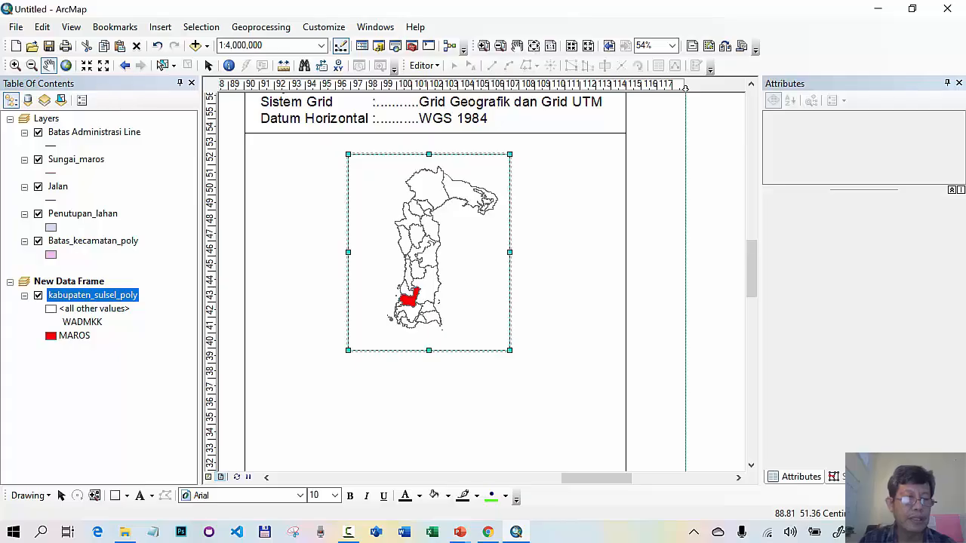
Draw a rectangle about 0.89 by 0.69 cm in the inset frame's lower-left corner and fill it red
left_click(115, 496)
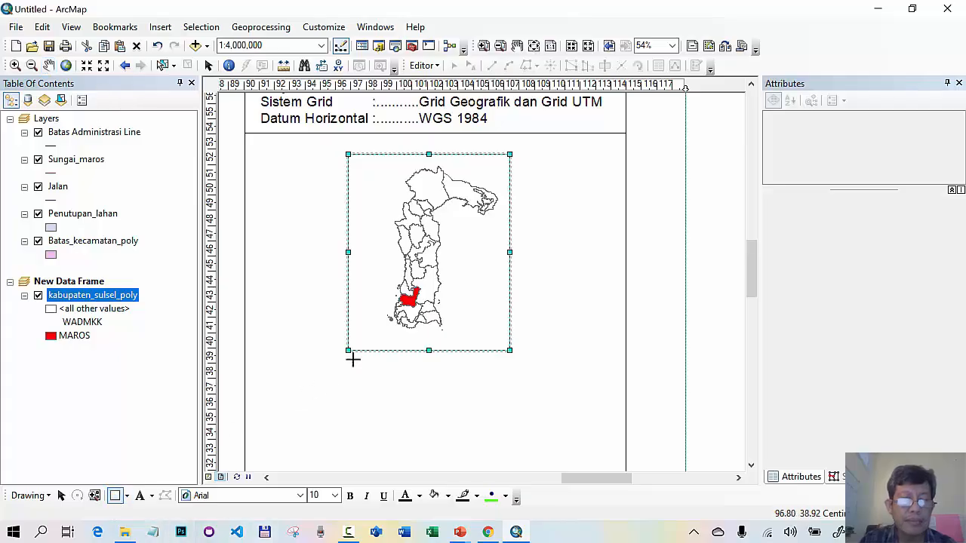
left_click_drag(356, 338, 368, 349)
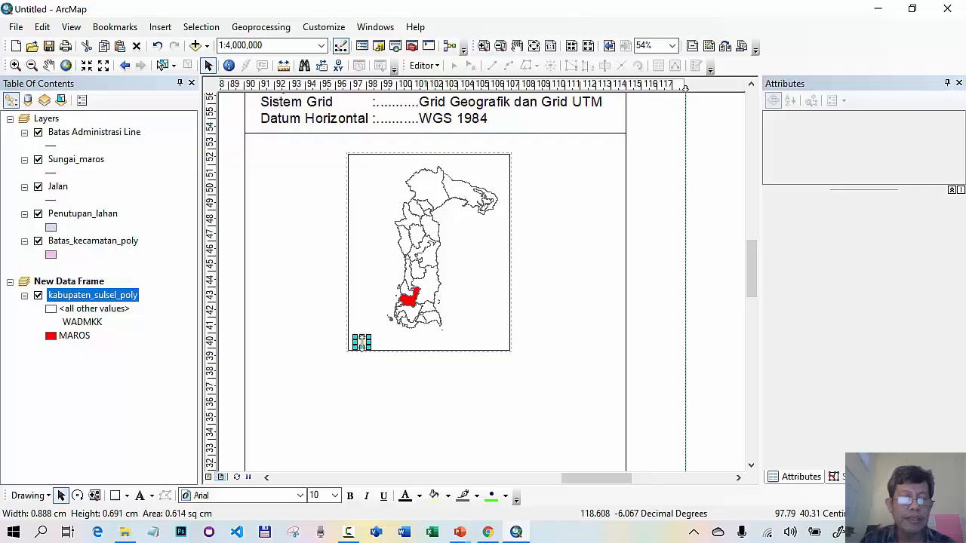
double_click(361, 341)
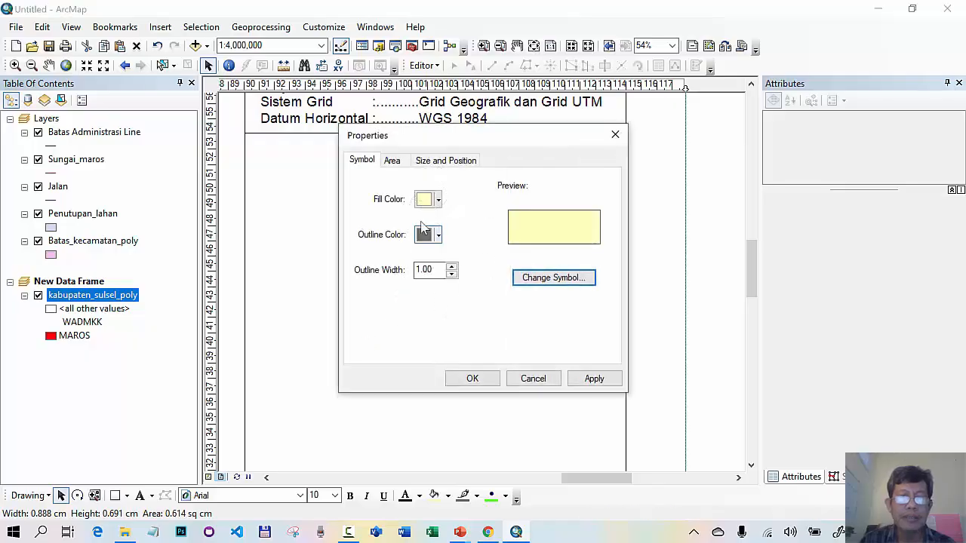
left_click(427, 200)
left_click(299, 266)
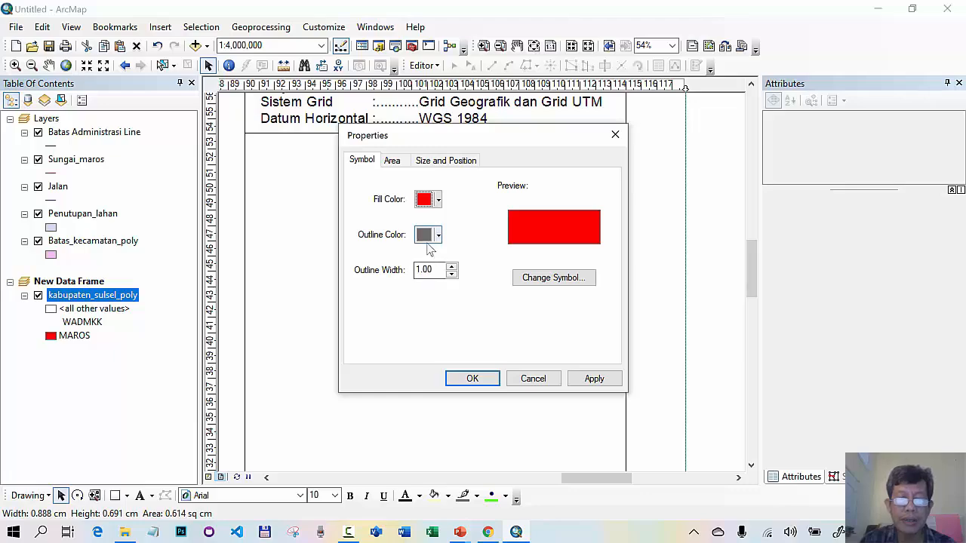
left_click(472, 377)
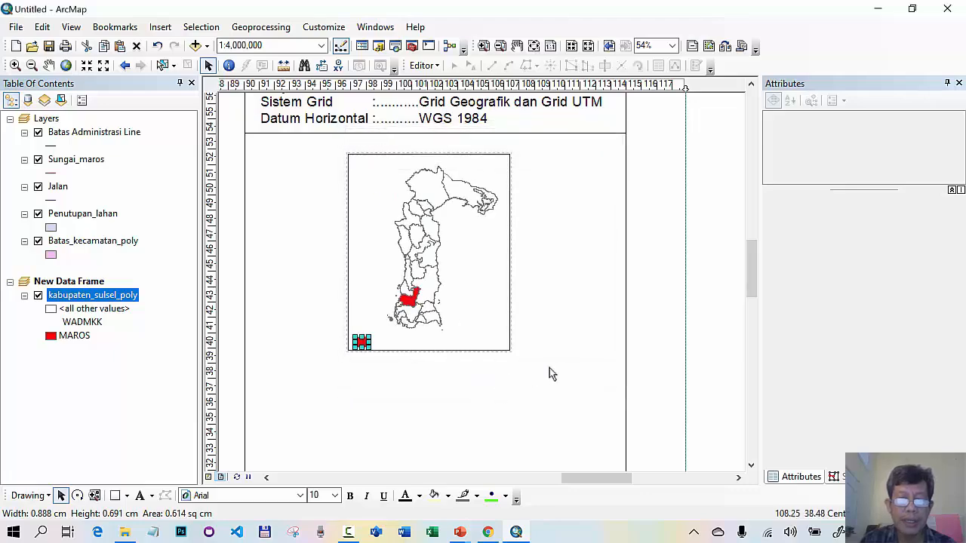
left_click(585, 364)
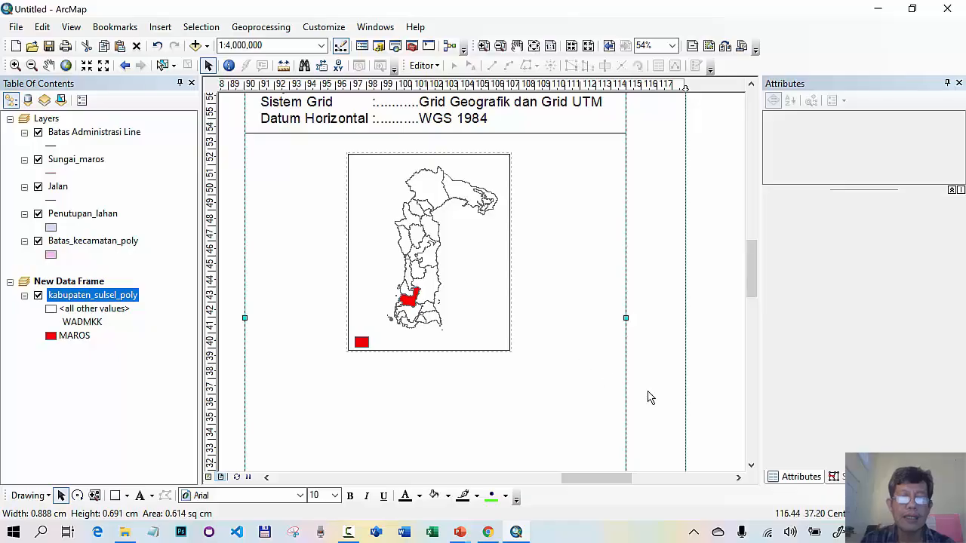
Add the text "Wilayah Perencanaan" beside the red rectangle in the inset frame
left_click(140, 496)
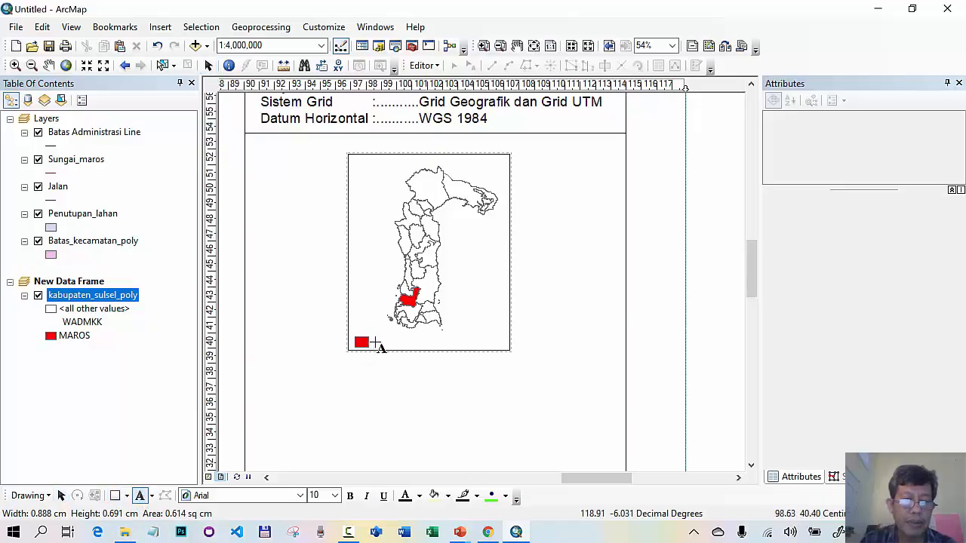
left_click(375, 341)
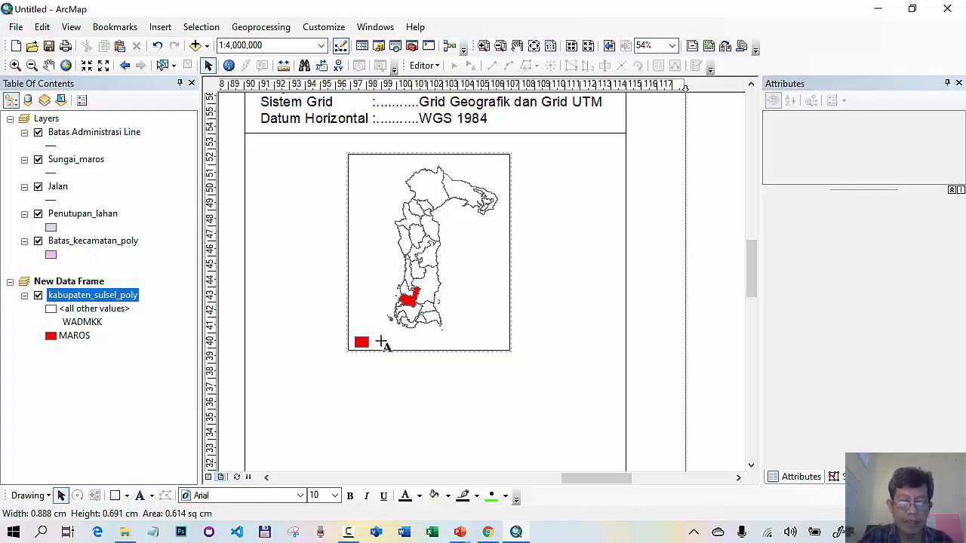
type("Wilayah Perencanaan")
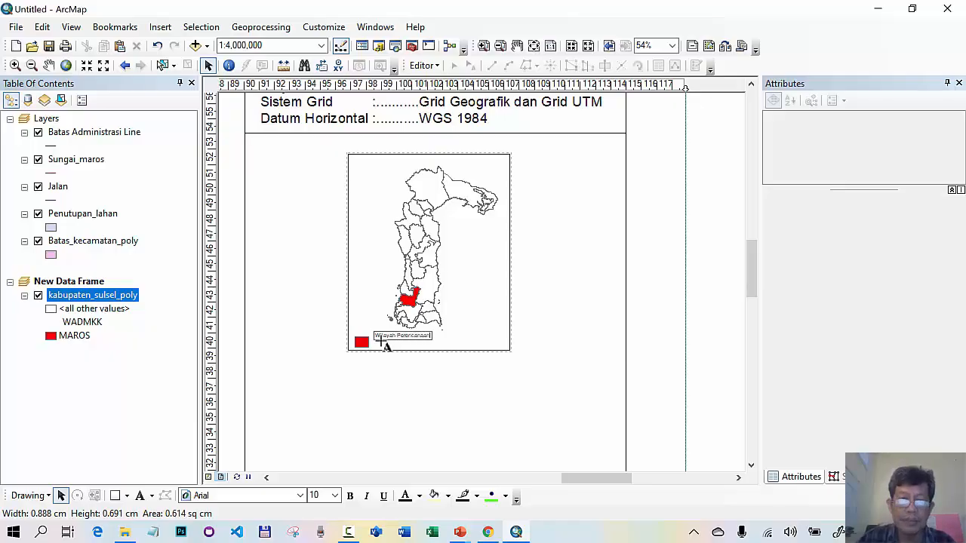
key("Return")
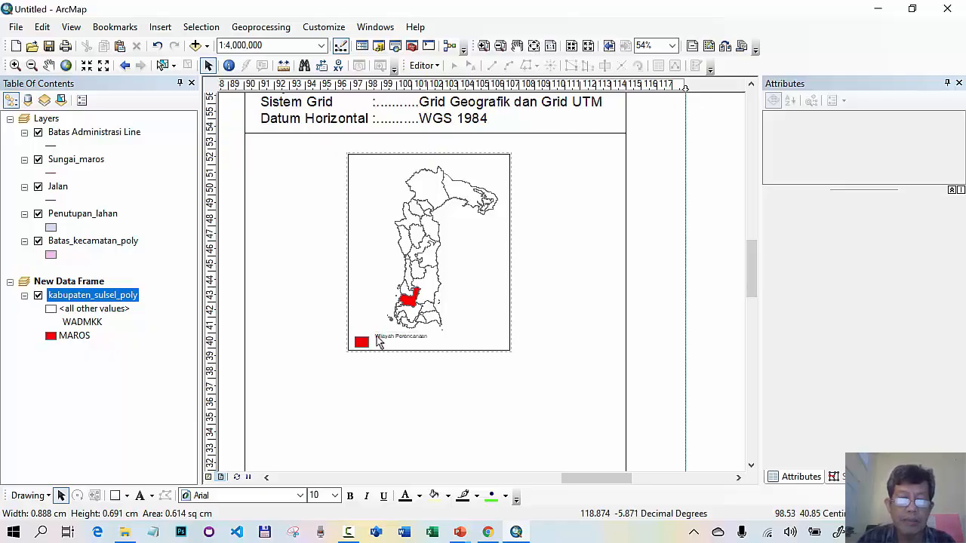
Set the Wilayah Perencanaan text size to 18 and move the text level with the red rectangle, just to its right
left_click(379, 341)
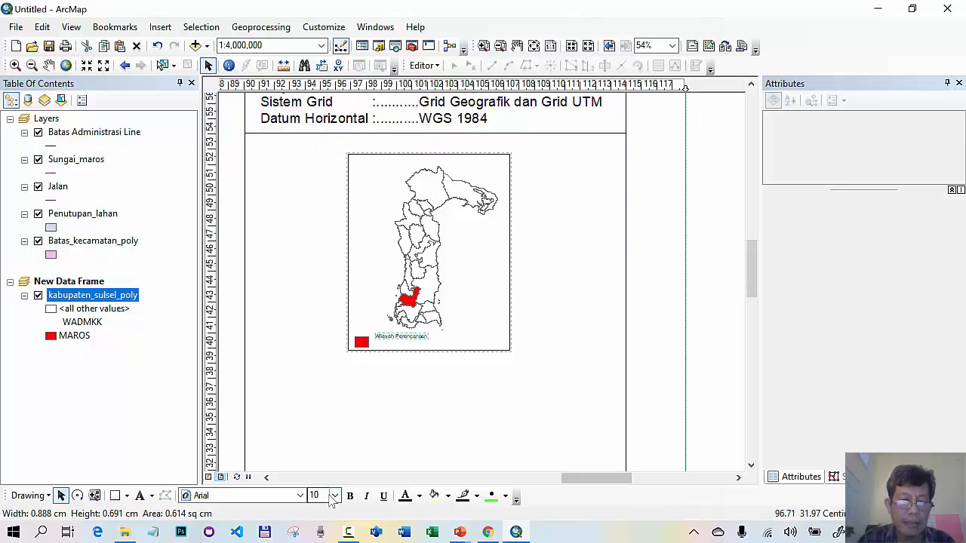
left_click(334, 495)
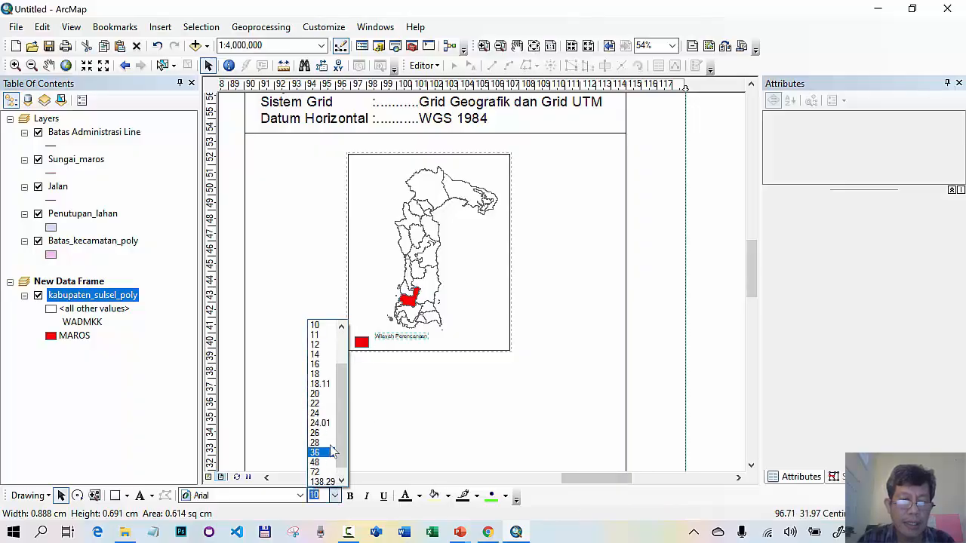
left_click(322, 375)
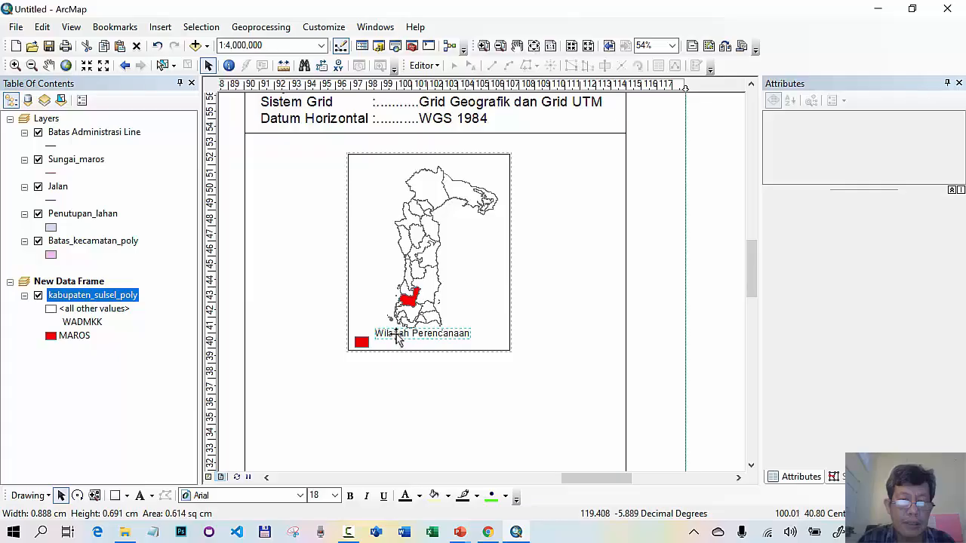
left_click_drag(397, 340, 395, 348)
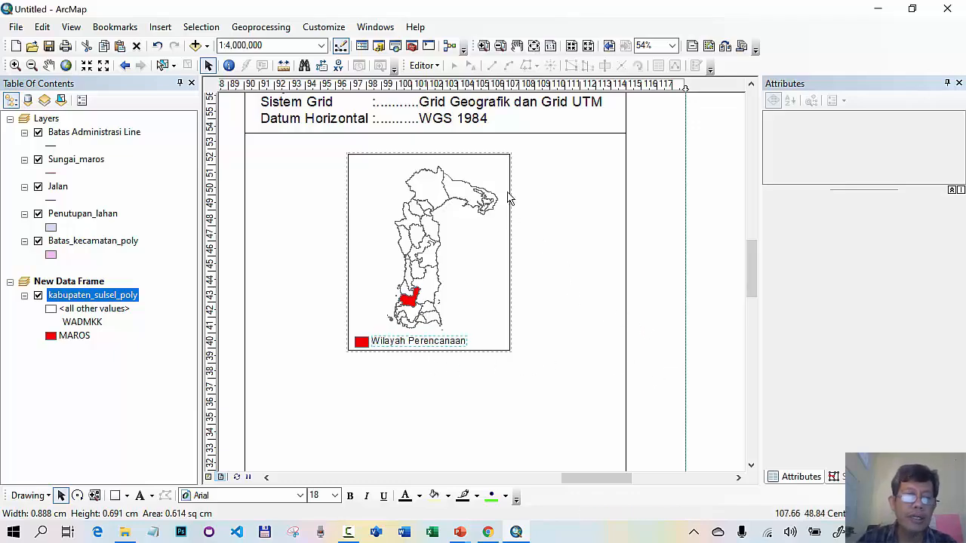
Add a graticule that divides the map by meridians and parallels to the inset data frame, keeping the default settings
left_click(479, 255)
left_click(476, 252)
right_click(476, 252)
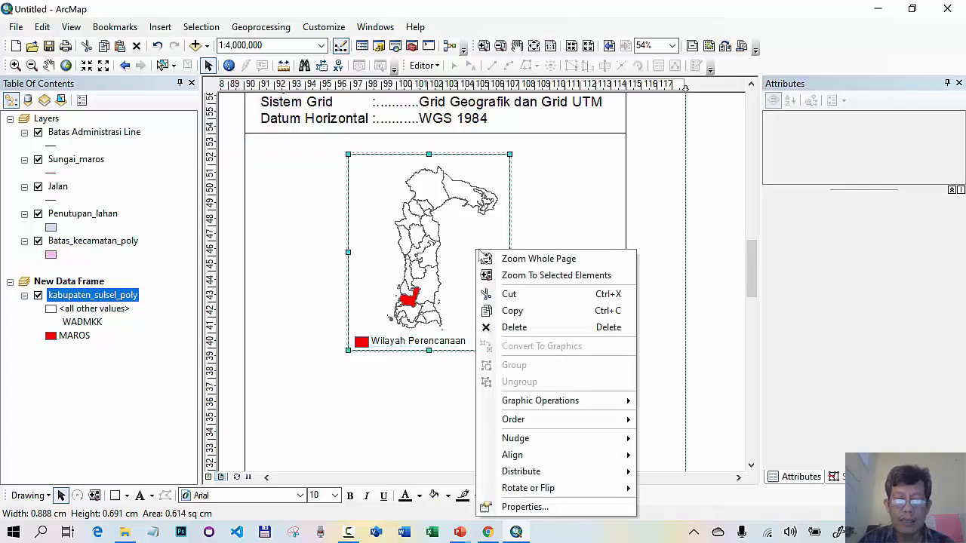
left_click(526, 507)
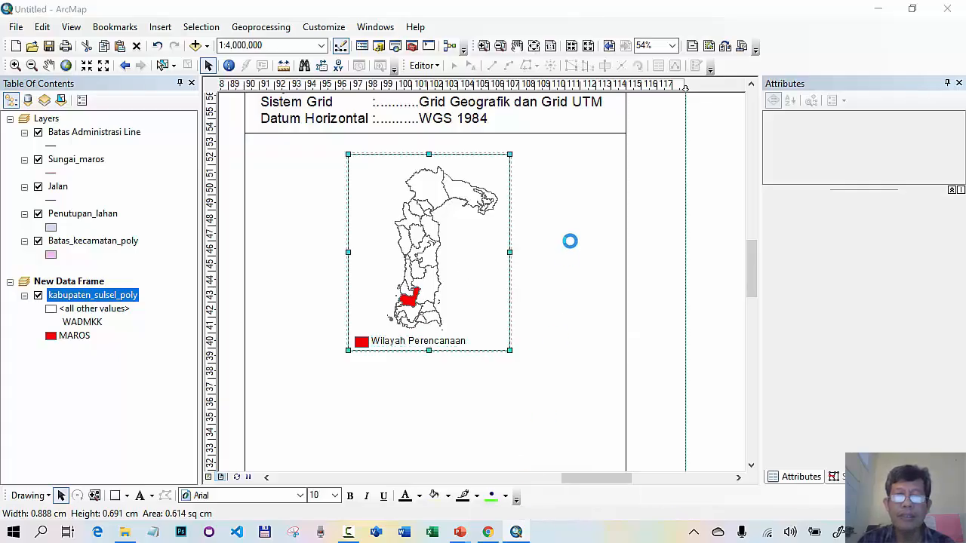
left_click(575, 122)
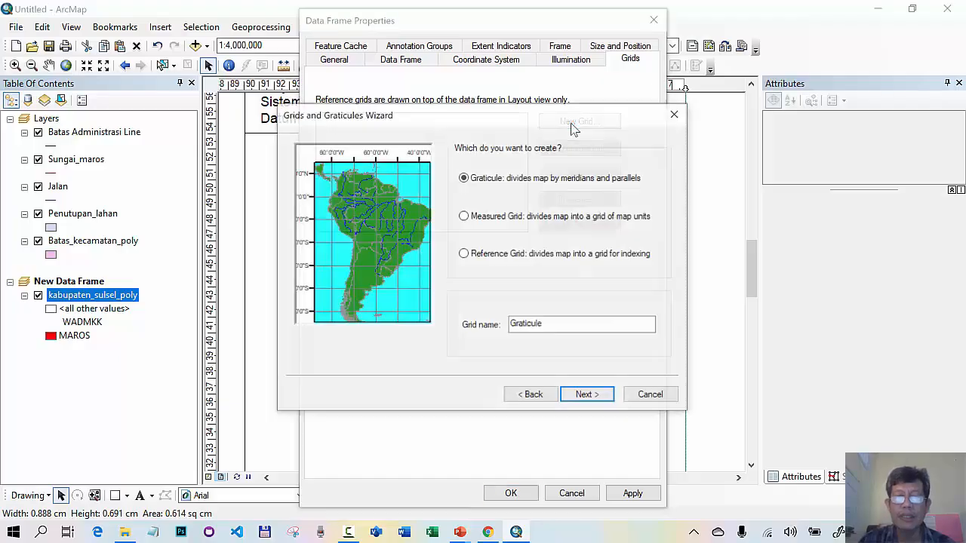
left_click(589, 397)
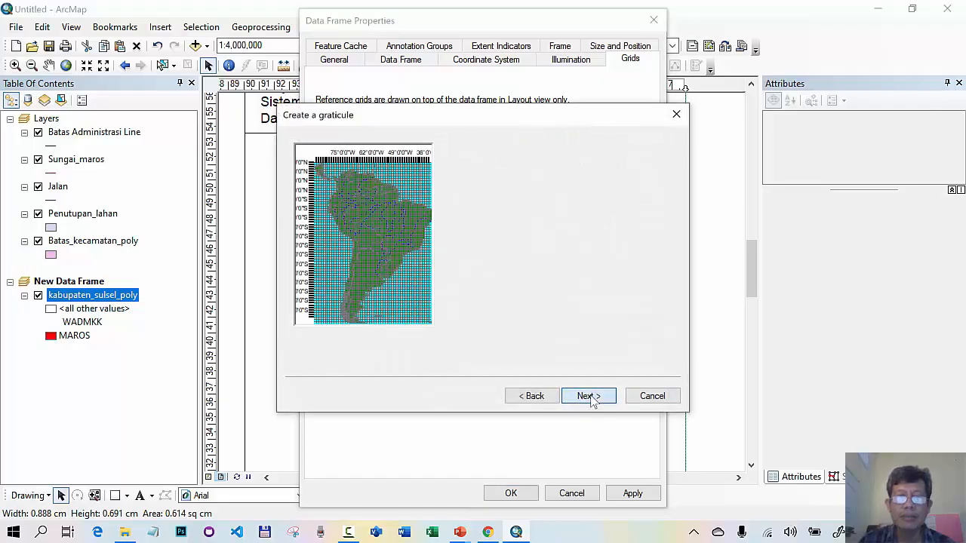
left_click(588, 396)
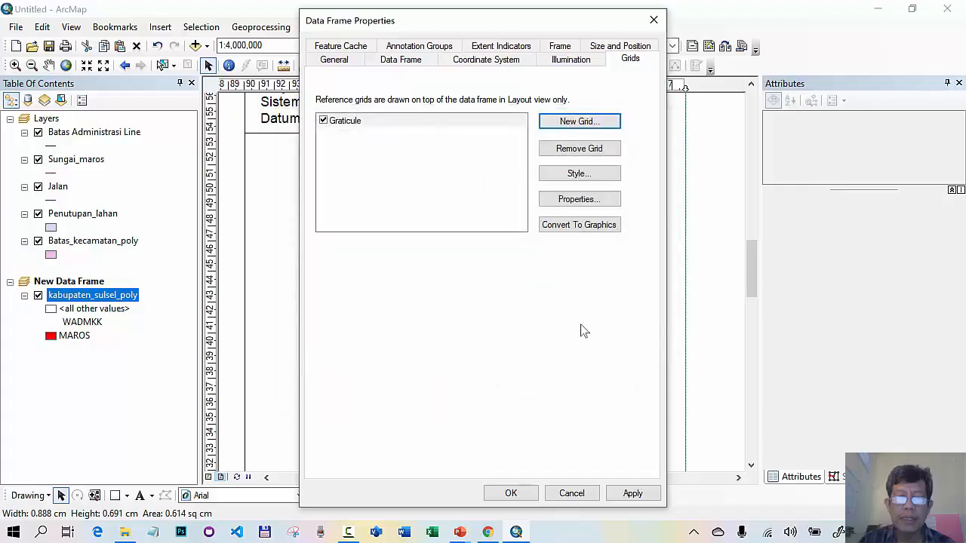
left_click(517, 493)
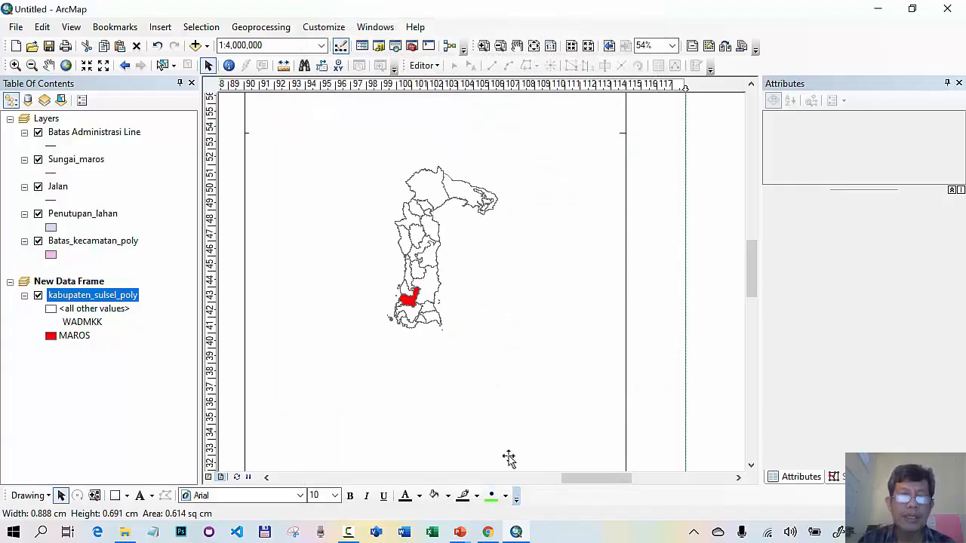
Change the line colour of the inset frame's graticule to turquoise
right_click(491, 235)
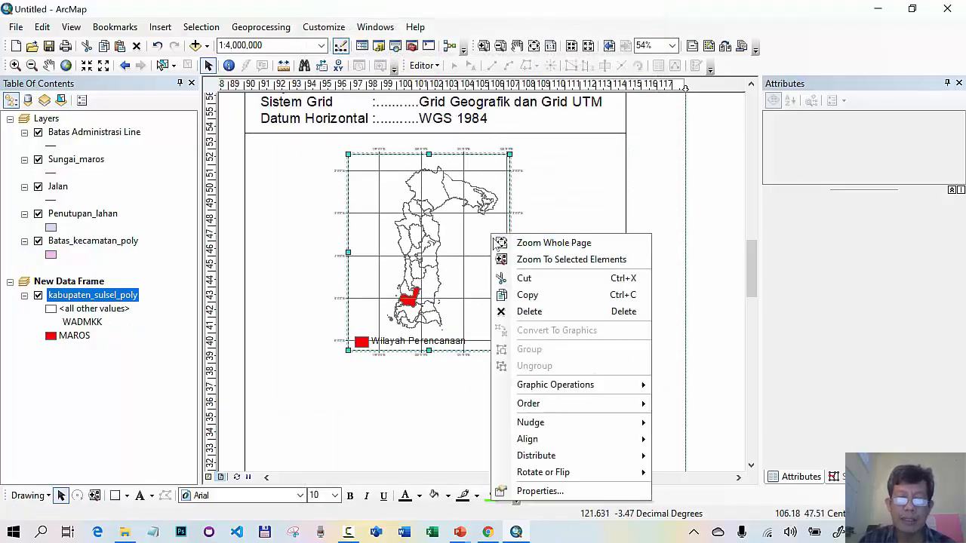
left_click(532, 492)
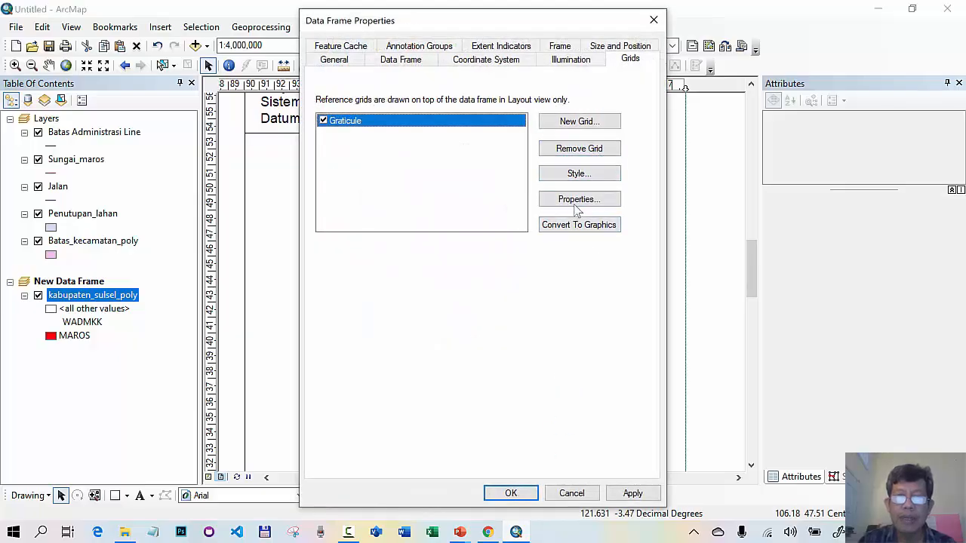
left_click(578, 200)
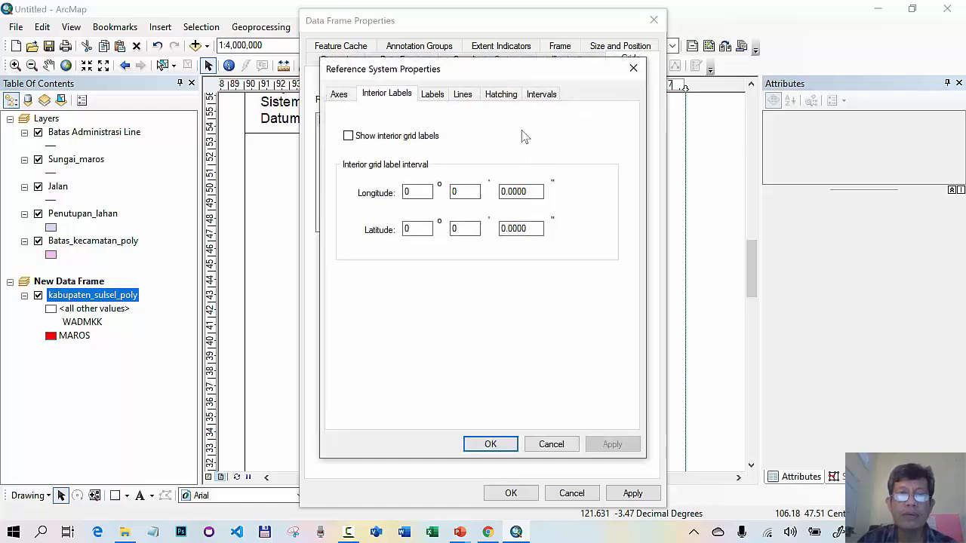
left_click(464, 96)
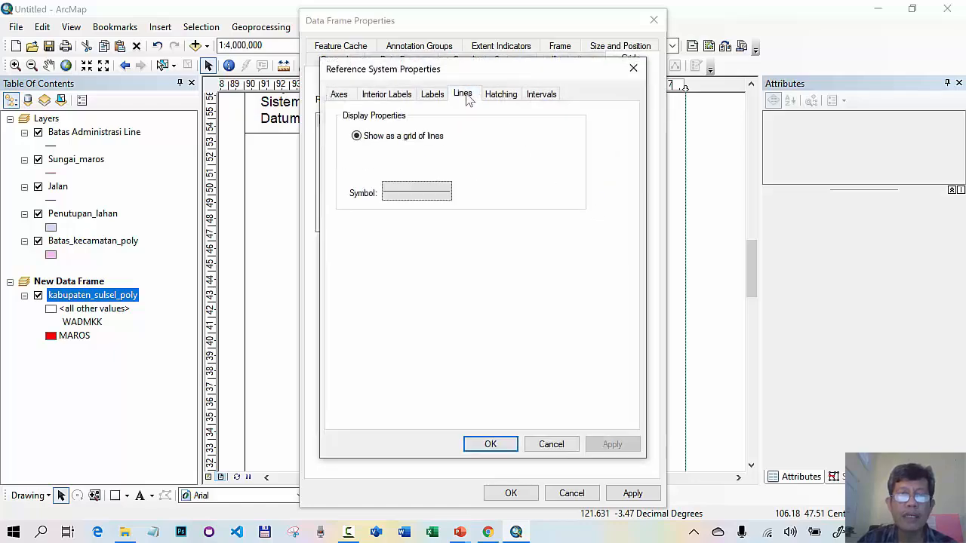
left_click(417, 193)
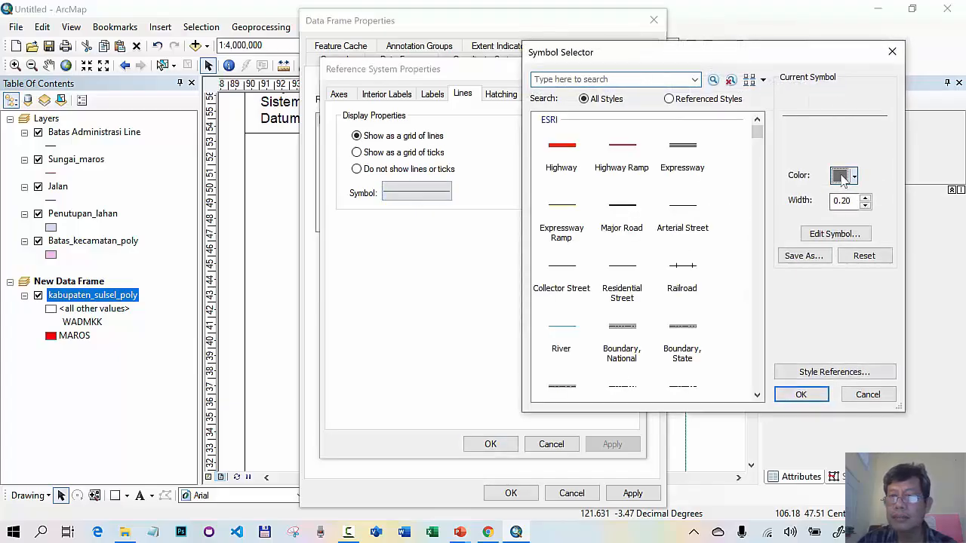
left_click(843, 176)
left_click(793, 242)
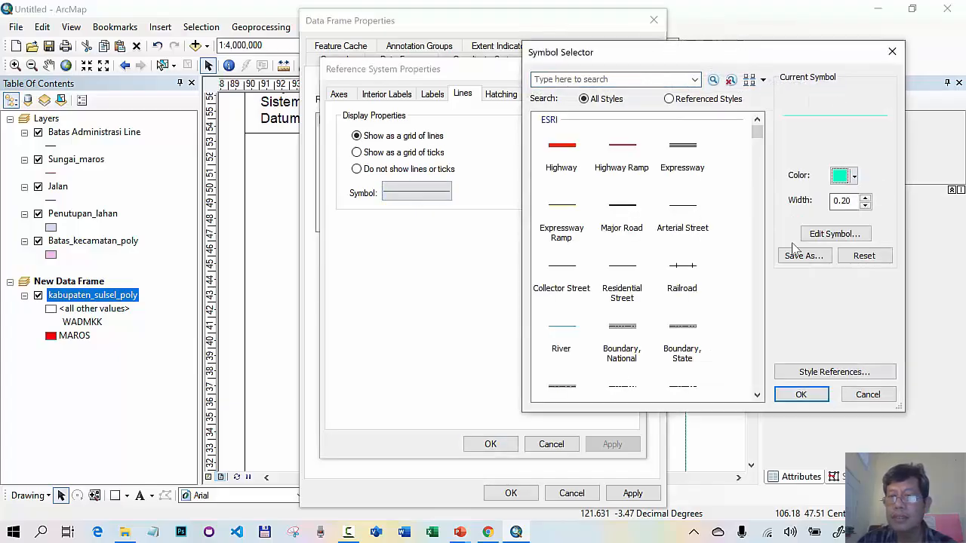
left_click(802, 395)
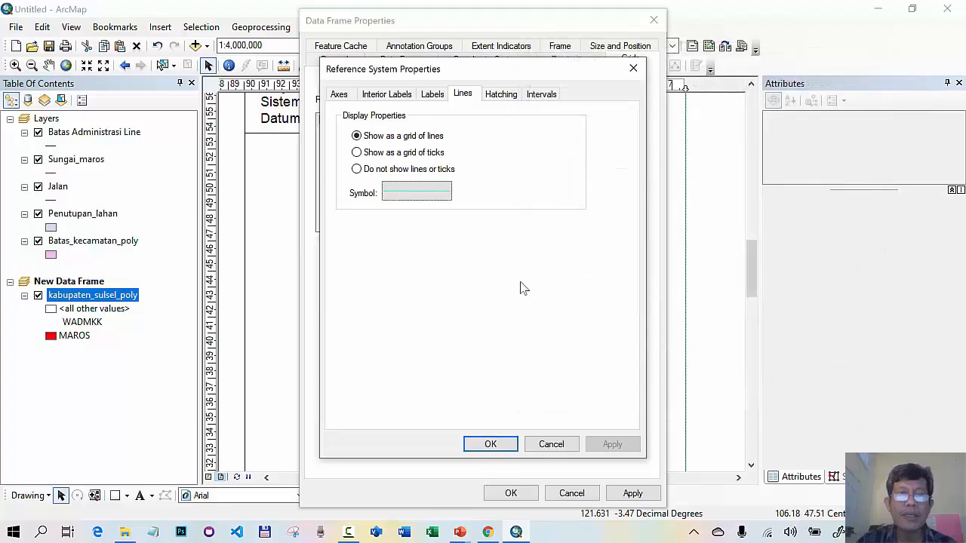
Set the graticule's left and right labels to vertical orientation and apply the grid changes to the inset
left_click(432, 96)
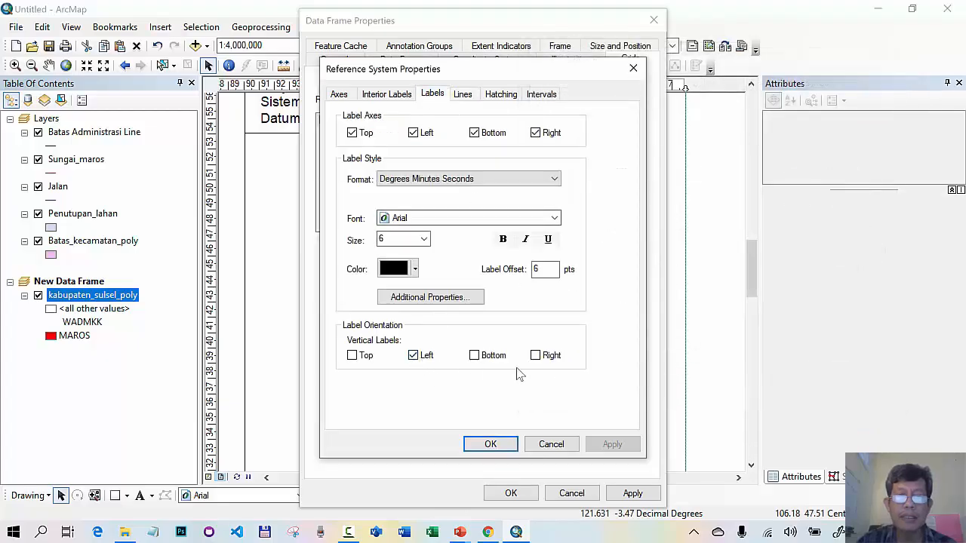
left_click(536, 356)
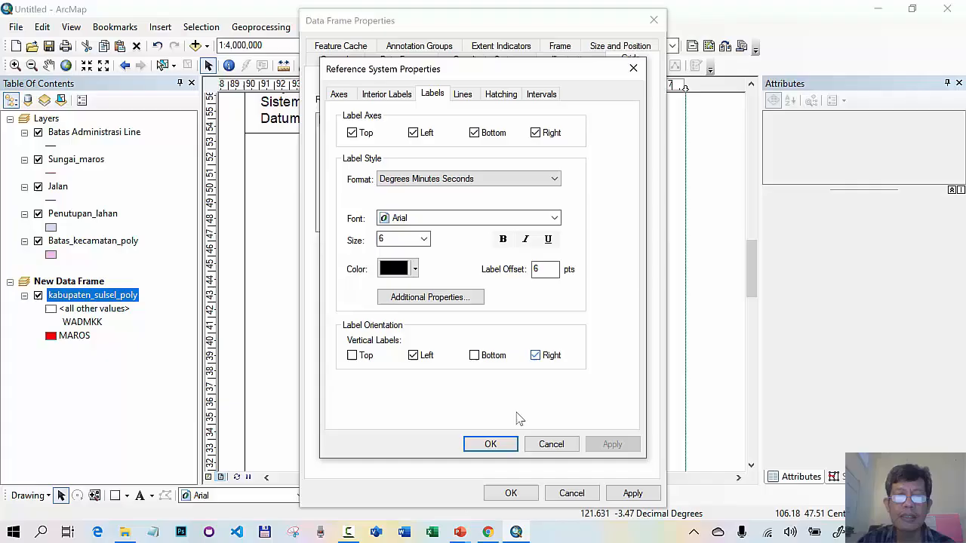
left_click(490, 443)
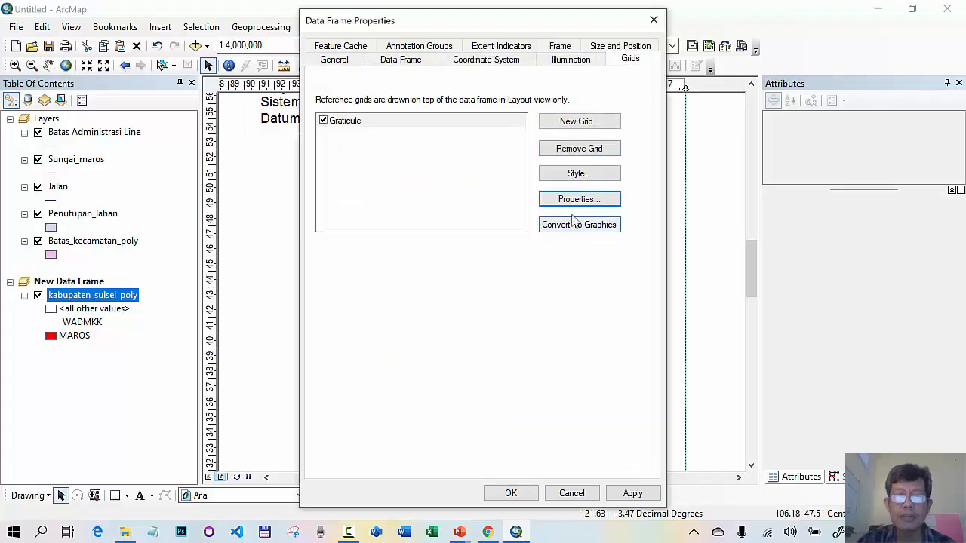
left_click(510, 493)
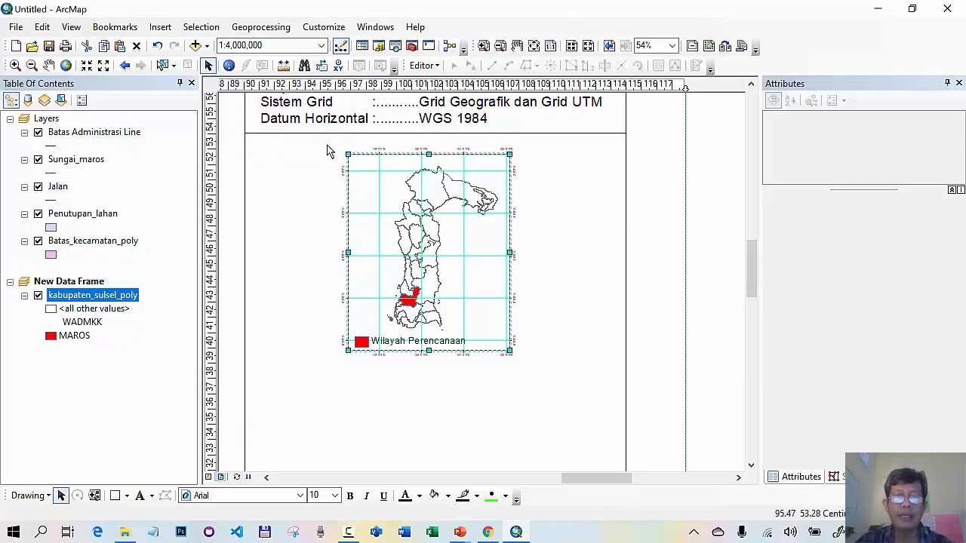
Select the inset frame with its red rectangle and Wilayah Perencanaan text and move them together slightly down
left_click_drag(327, 151, 538, 388)
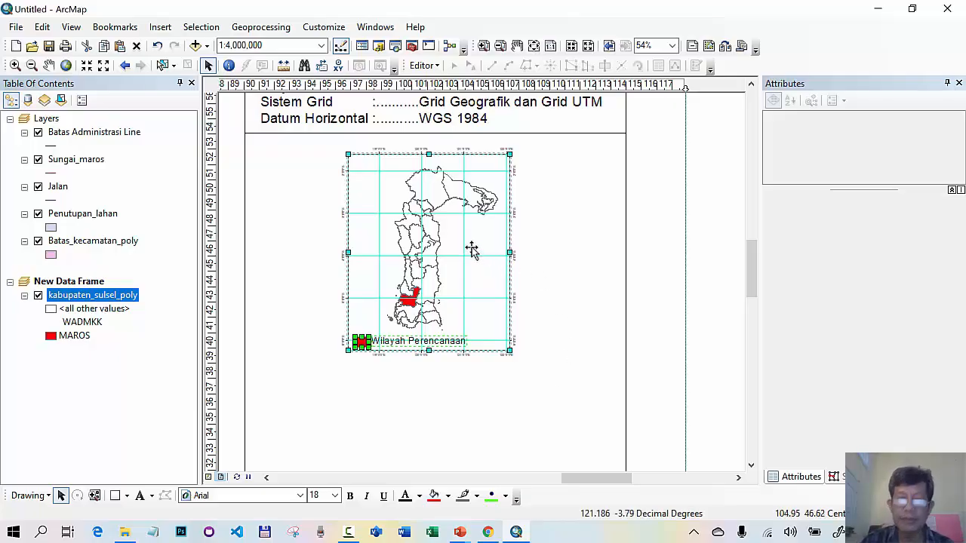
key("Down")
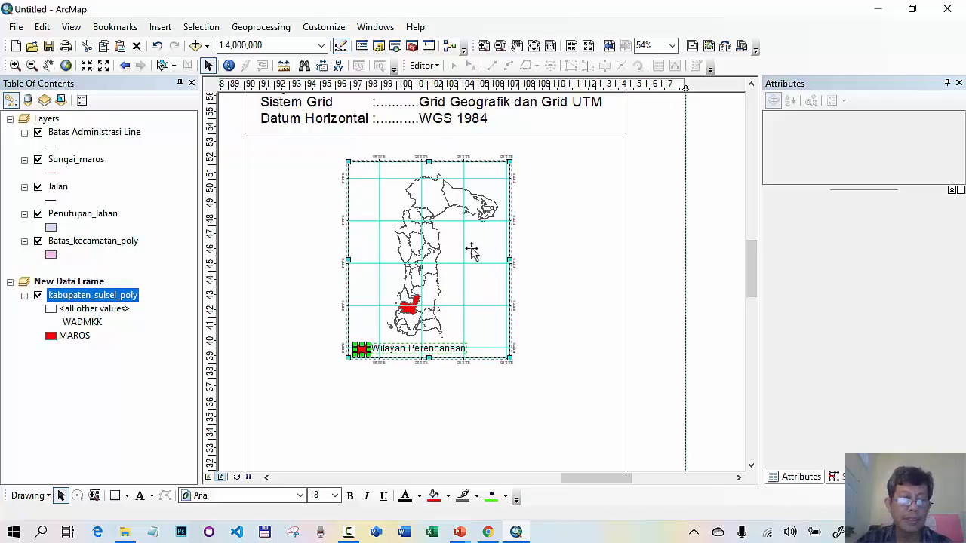
key("Down")
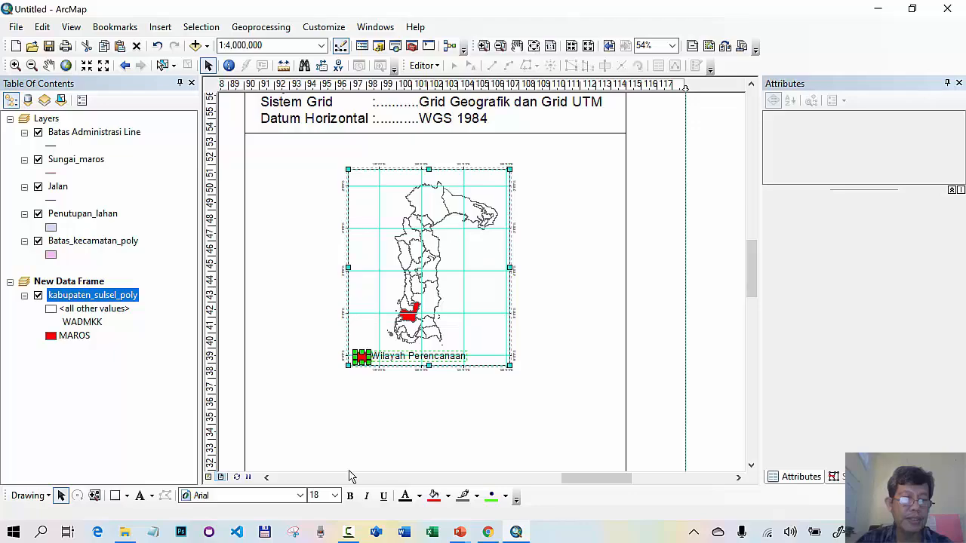
Add the text "Diagram Lokasi" at size 28 and centre it above the inset frame
left_click(139, 496)
left_click(360, 148)
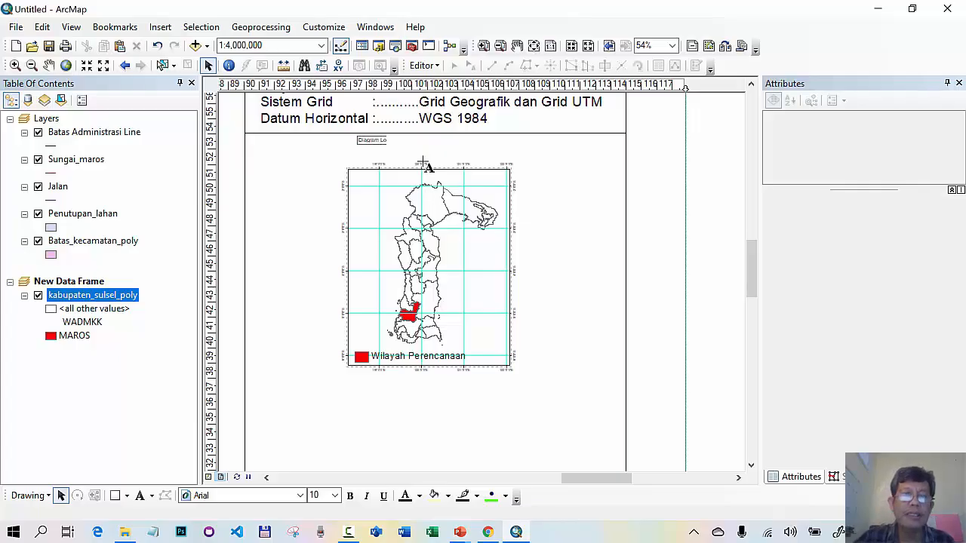
left_click(210, 66)
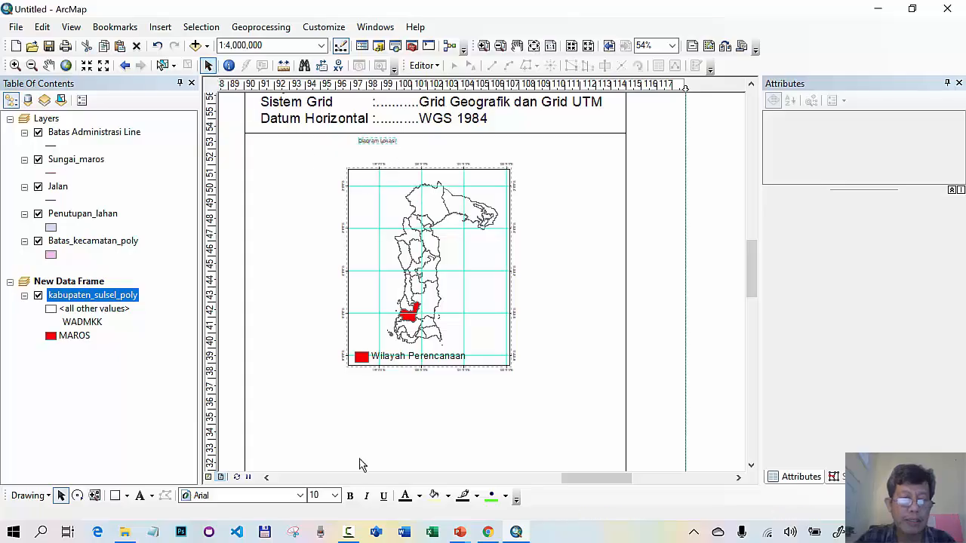
left_click(334, 496)
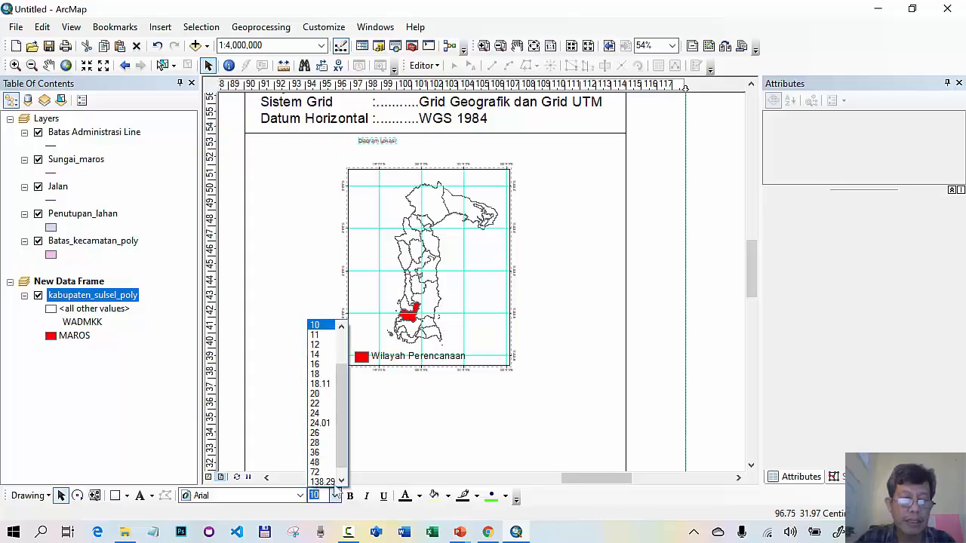
left_click(315, 443)
left_click_drag(425, 139, 447, 154)
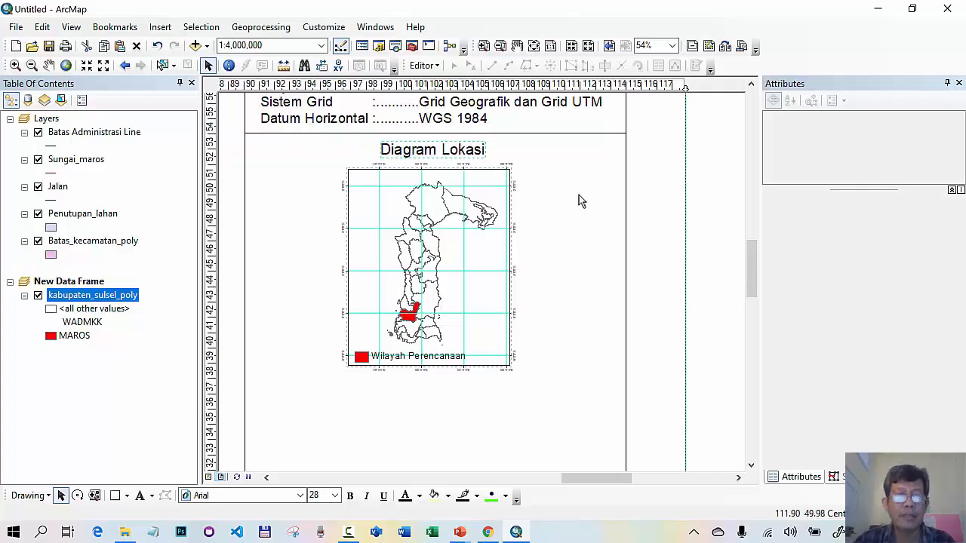
Add the text "Provinsi Sulaersi Selatan" inside the inset frame, just above the map
left_click(140, 496)
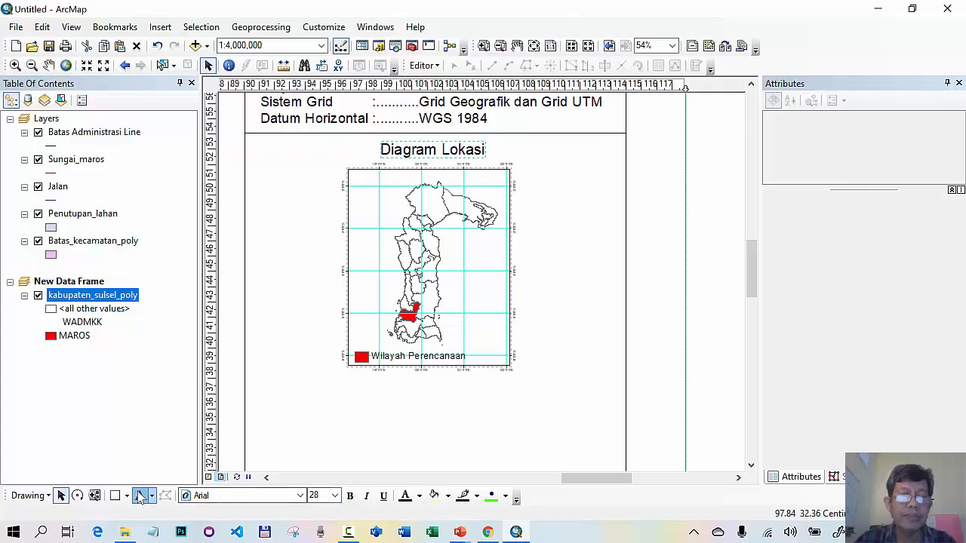
left_click(389, 175)
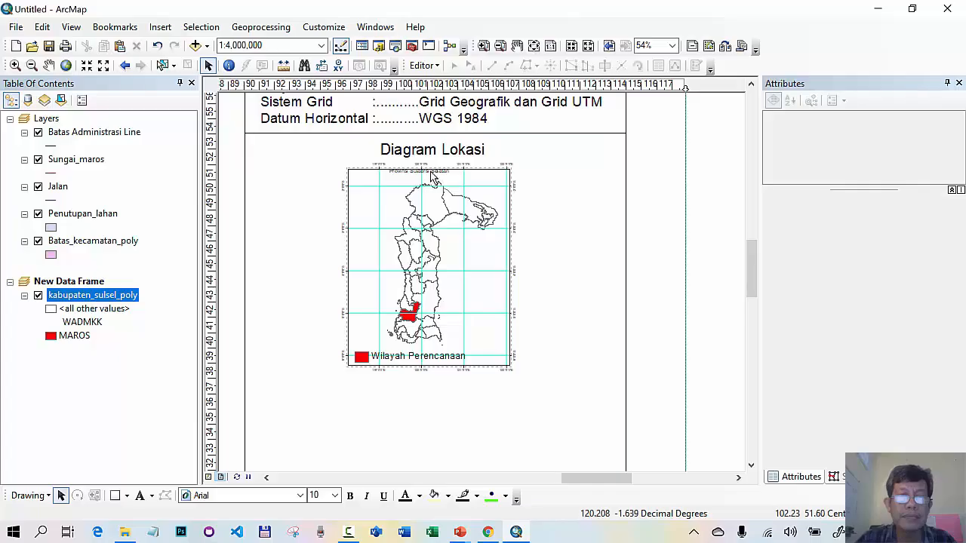
left_click_drag(431, 174, 445, 179)
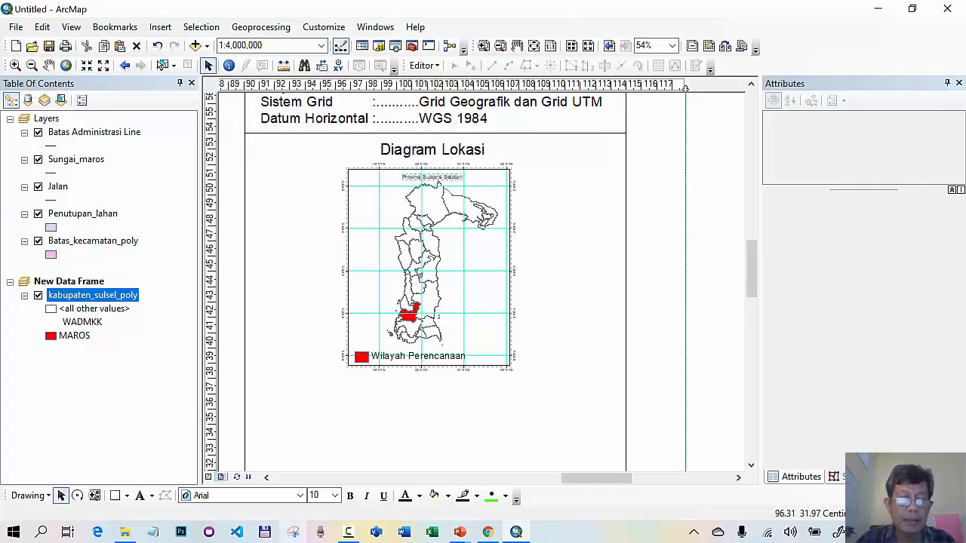
Set the province text size to 20 and centre it just inside the inset frame's upper edge
left_click(334, 496)
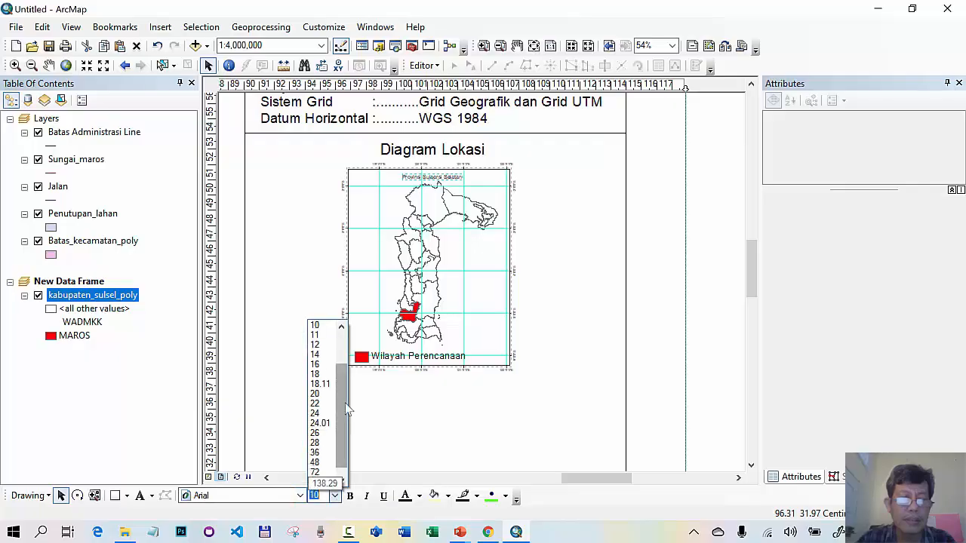
left_click(317, 442)
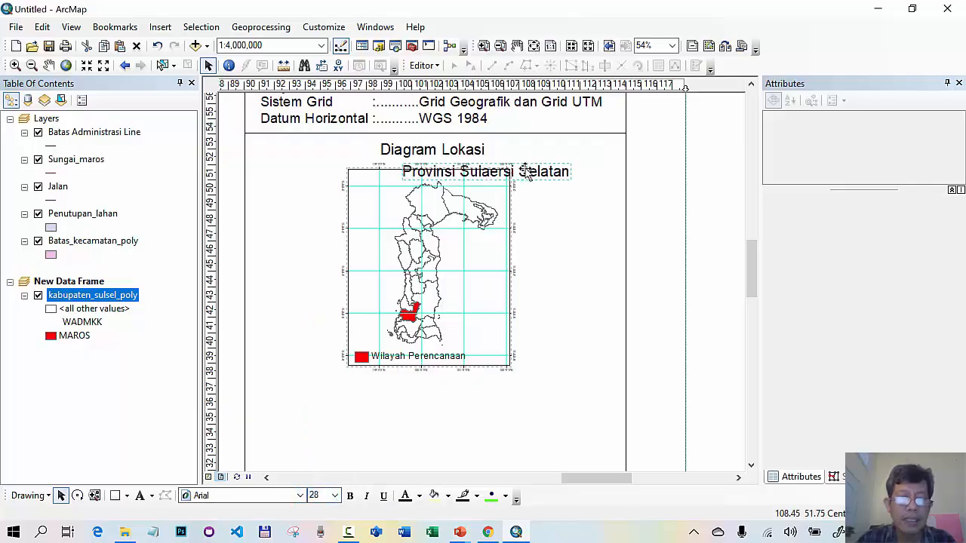
left_click(334, 496)
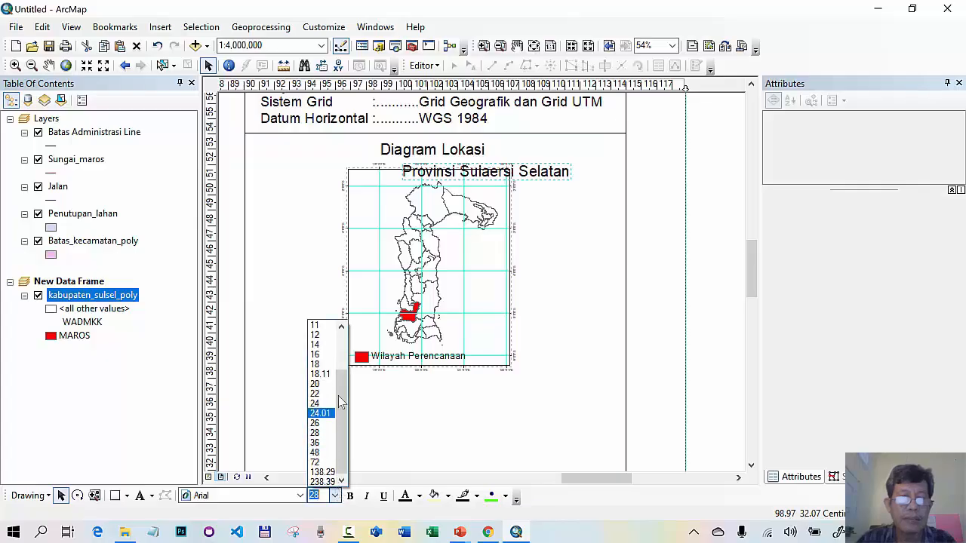
left_click(327, 386)
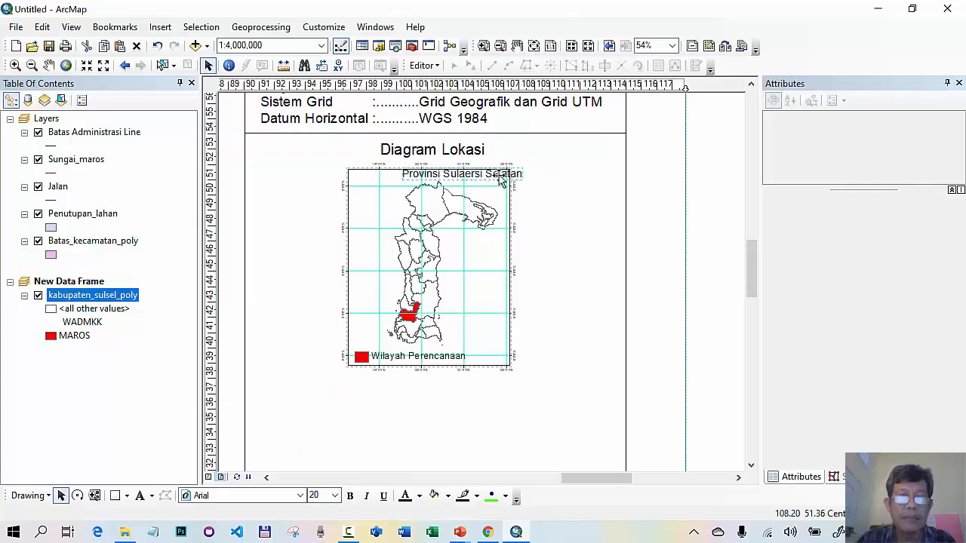
left_click_drag(486, 173, 453, 181)
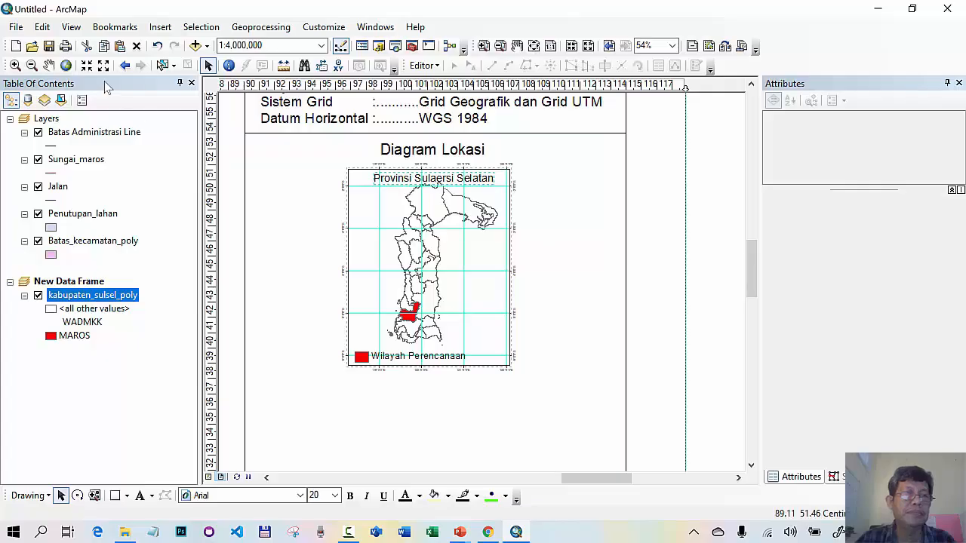
Shift the map inside the inset frame slightly down to clear the province text
left_click(48, 65)
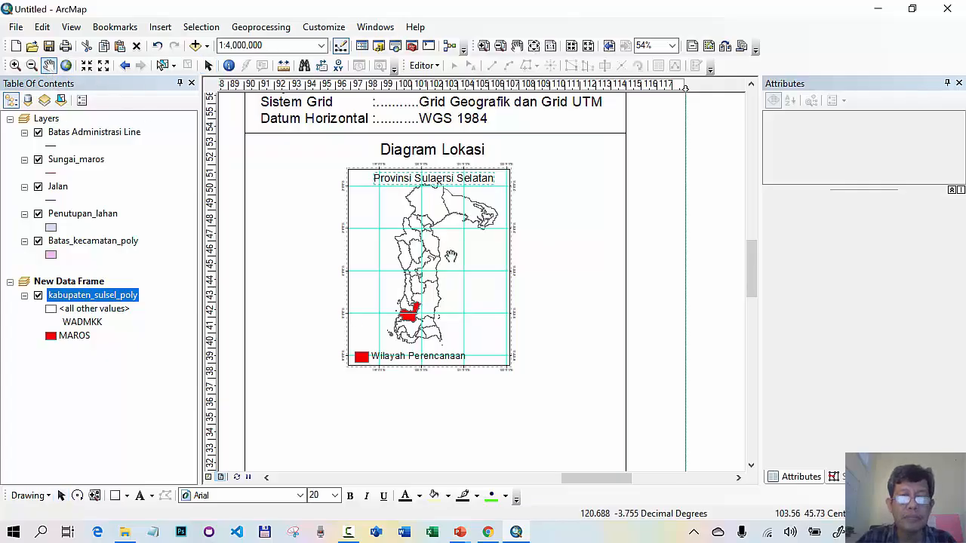
mouse_move(435, 216)
left_mouse_down()
mouse_move(425, 250)
mouse_move(428, 229)
left_mouse_up()
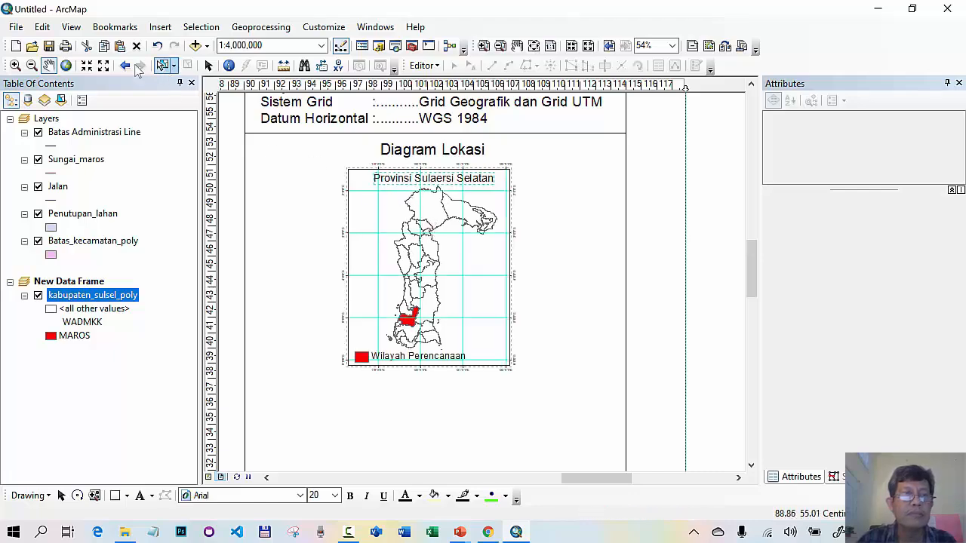
left_click(209, 67)
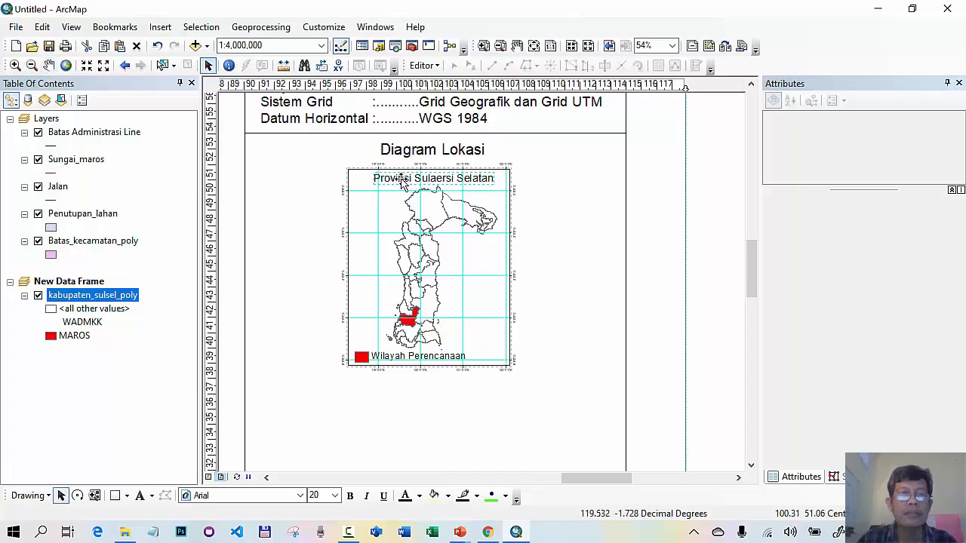
Check the legend column on the PowerPoint layout slide and, back in ArcMap, copy the divider line to just below the location inset
left_click(533, 47)
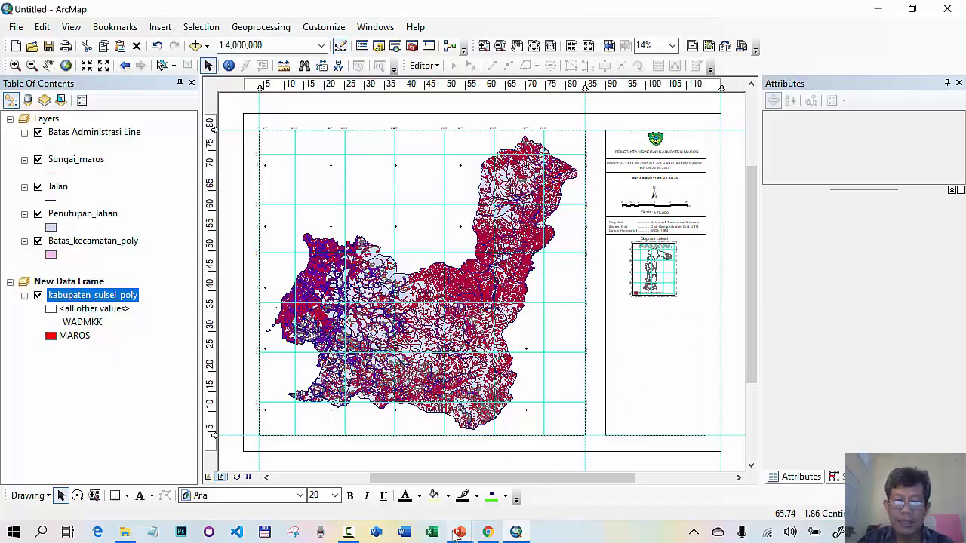
mouse_move(459, 534)
left_click(623, 474)
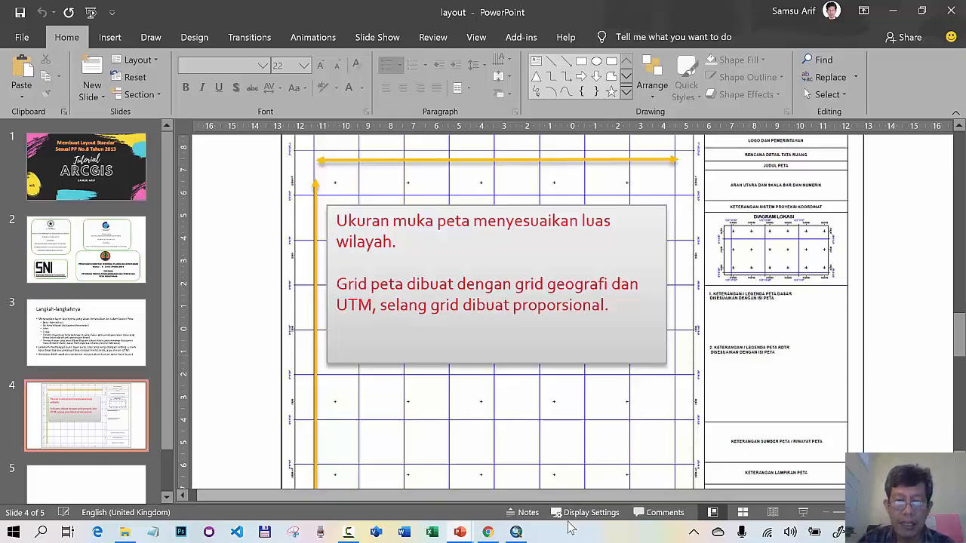
left_click(517, 531)
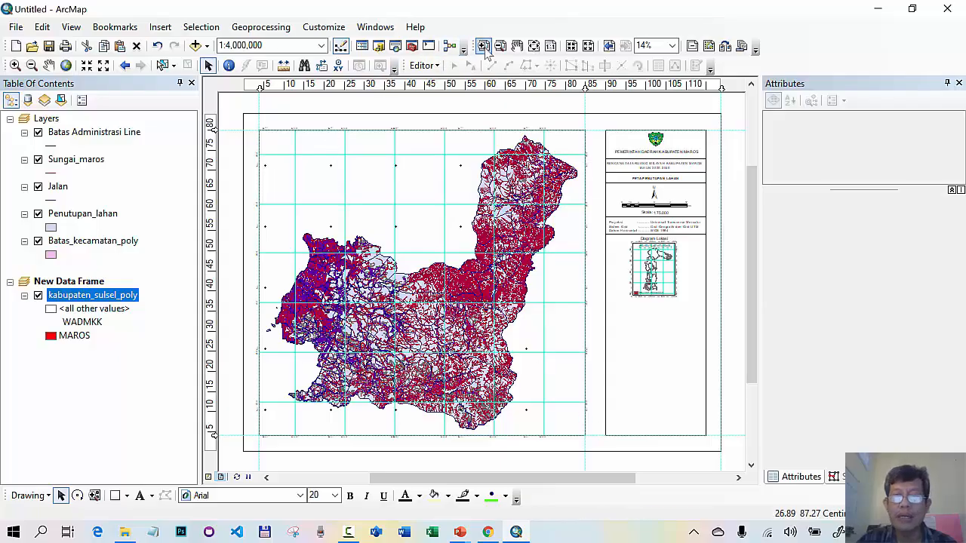
left_click(483, 47)
left_click_drag(586, 206, 729, 320)
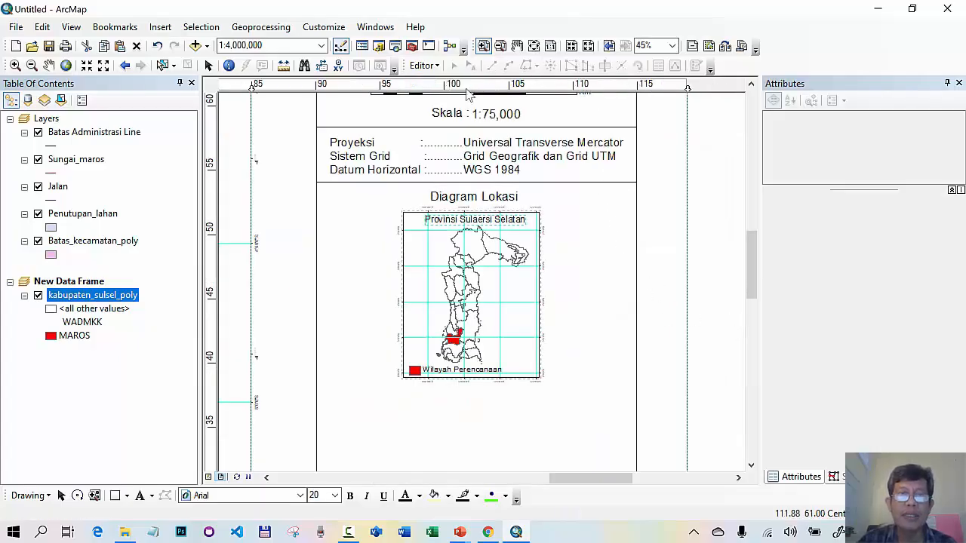
left_click(209, 66)
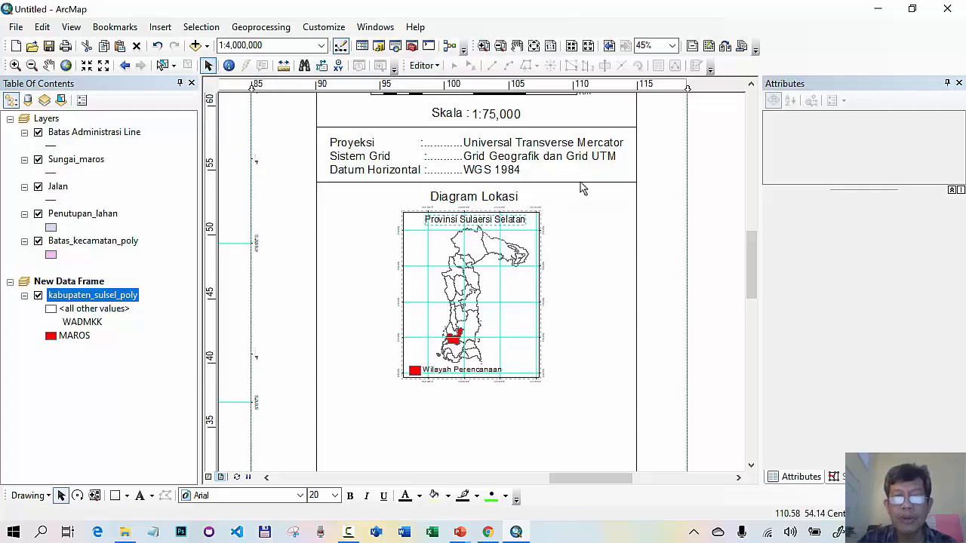
left_click(583, 182)
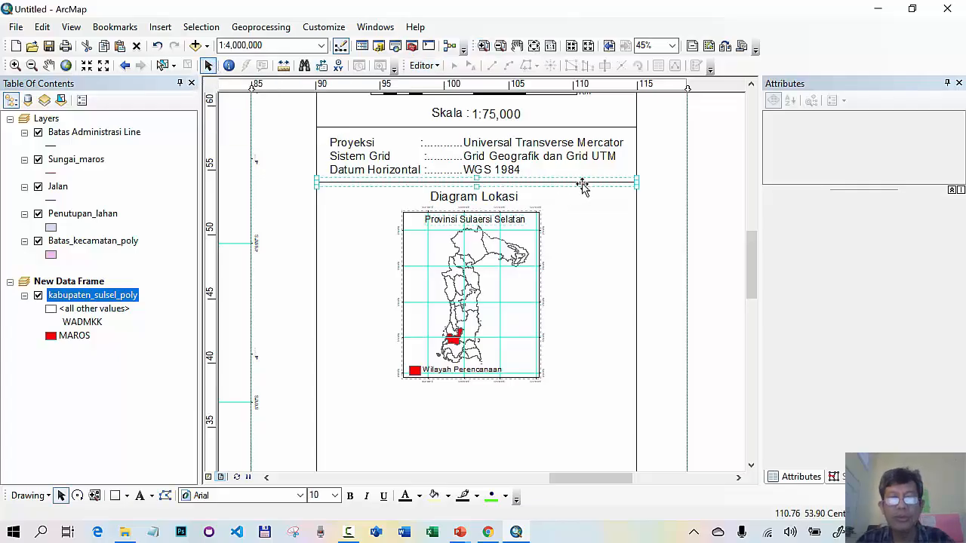
left_click_drag(583, 185, 586, 392)
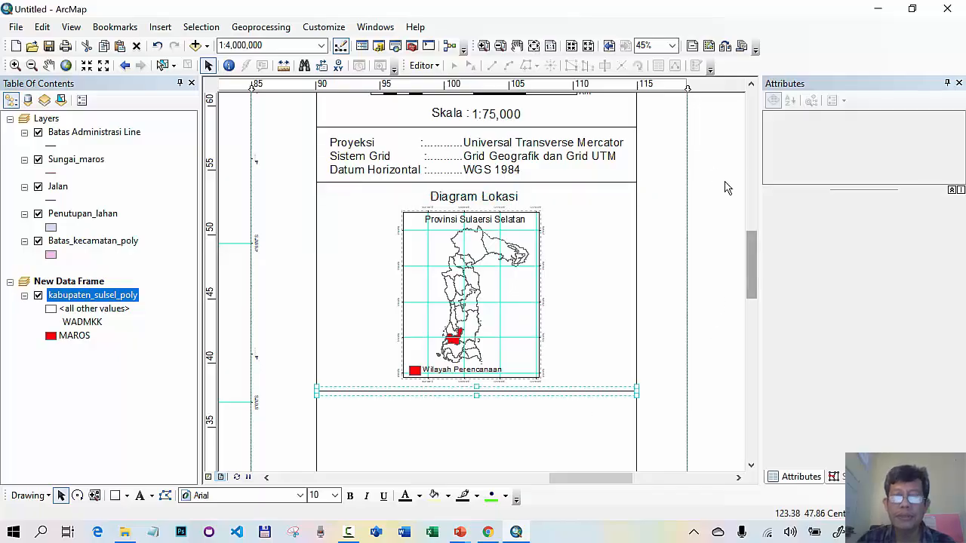
Activate the main Layers data frame and clear the selection in the full-page layout
left_click(534, 46)
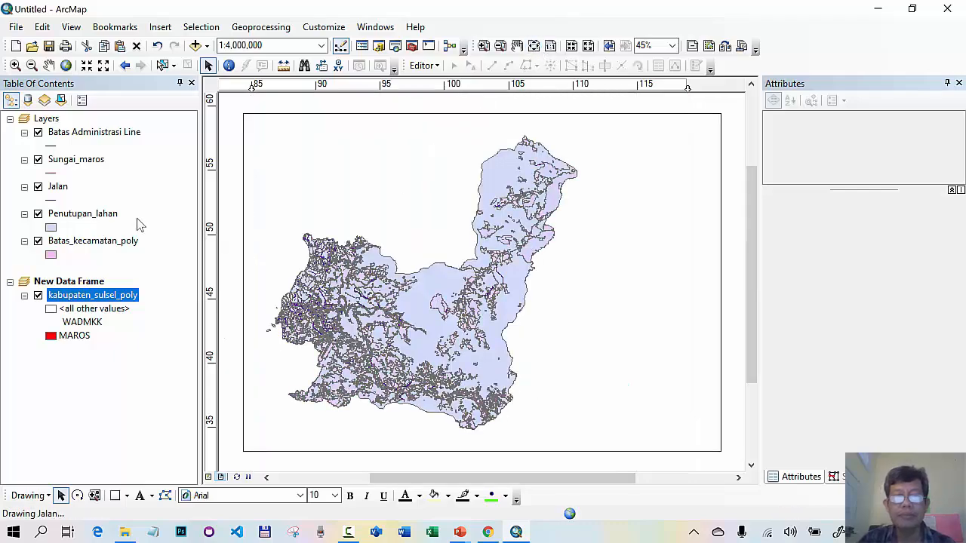
right_click(49, 120)
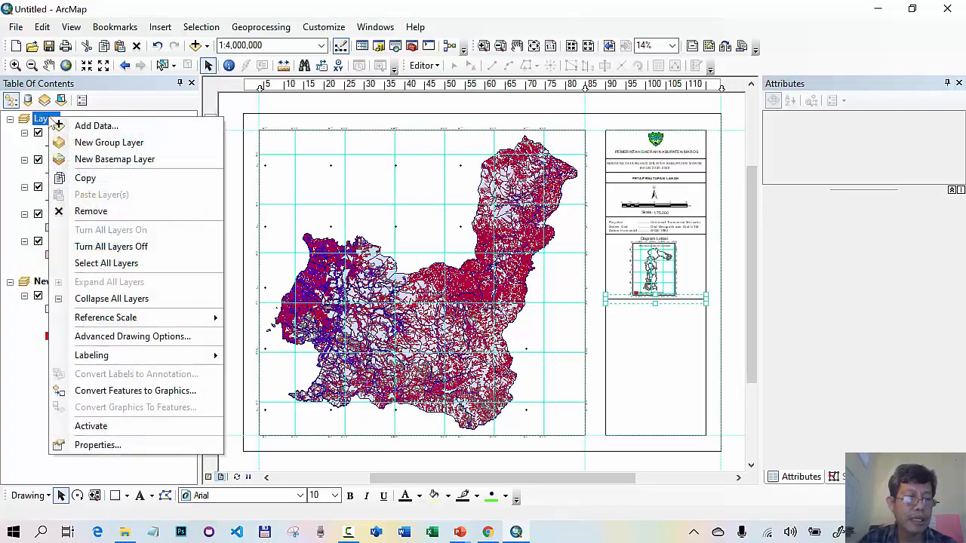
left_click(111, 429)
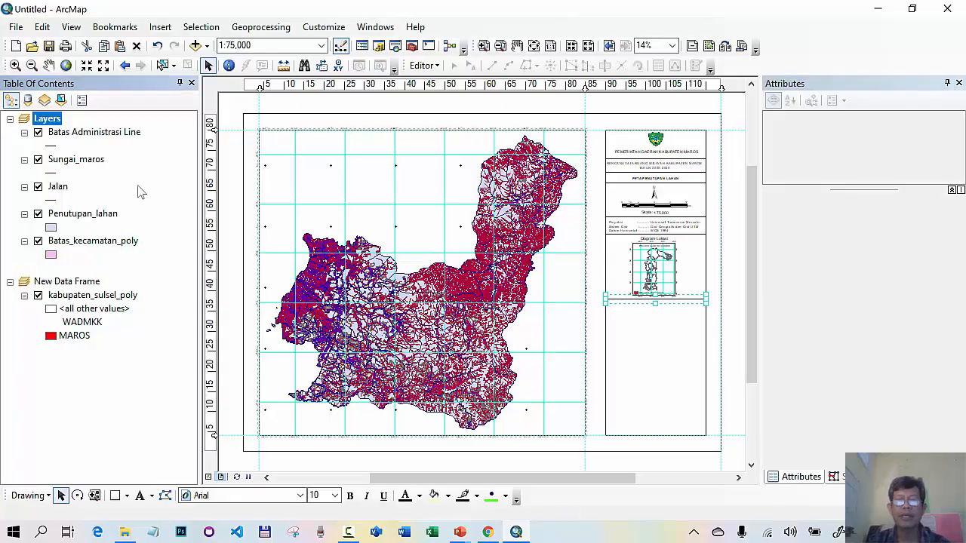
left_click(458, 110)
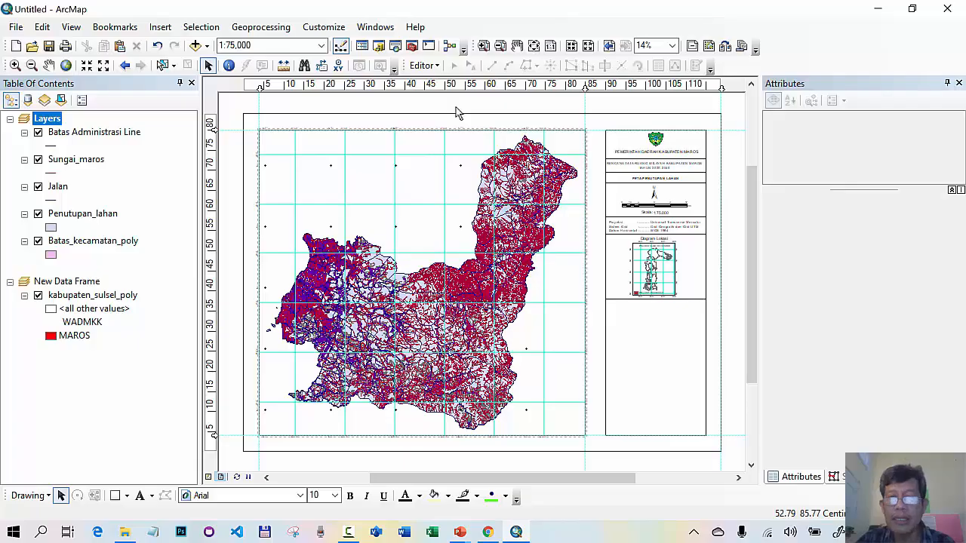
Nudge the divider line below the location inset slightly down to leave a small gap under the frame
left_click(697, 300)
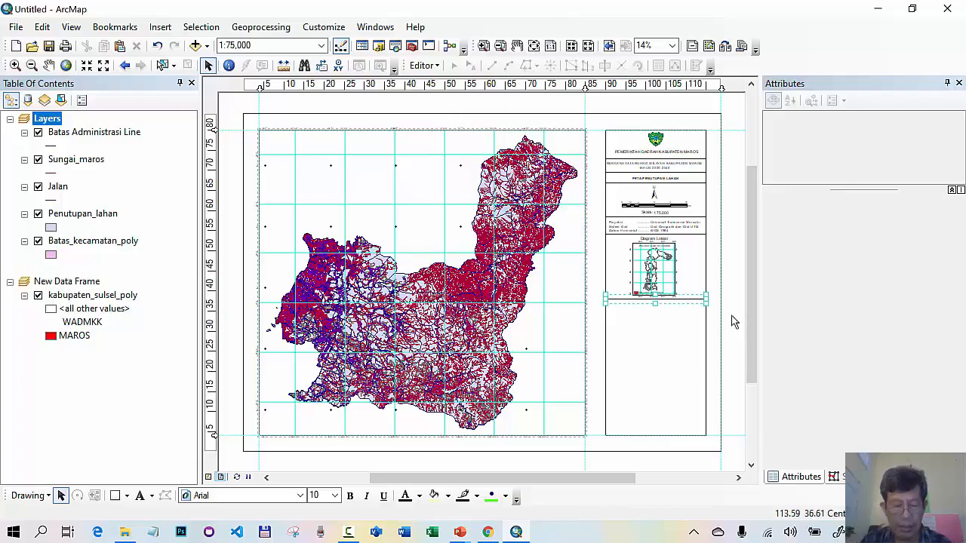
key("Down")
key("Down")
key("Down")
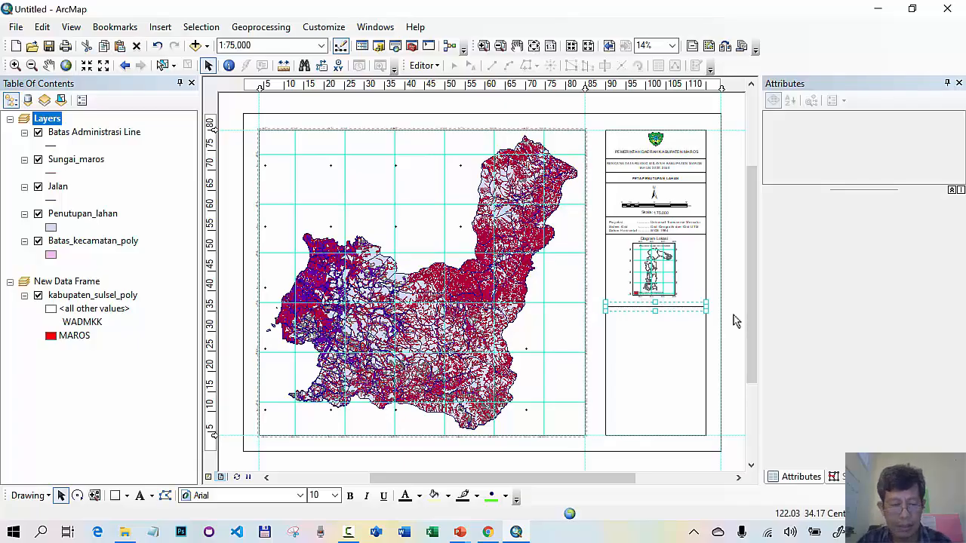
key("Up")
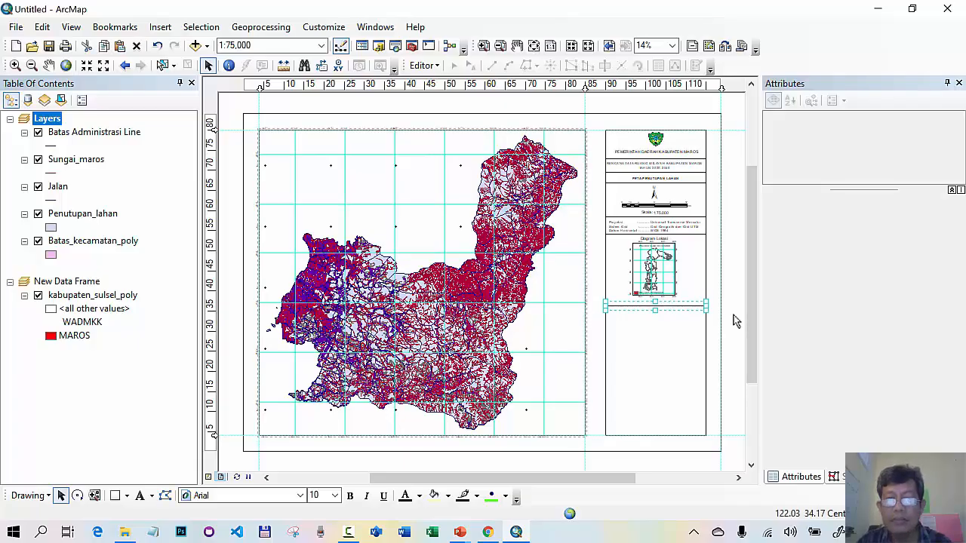
key("Up")
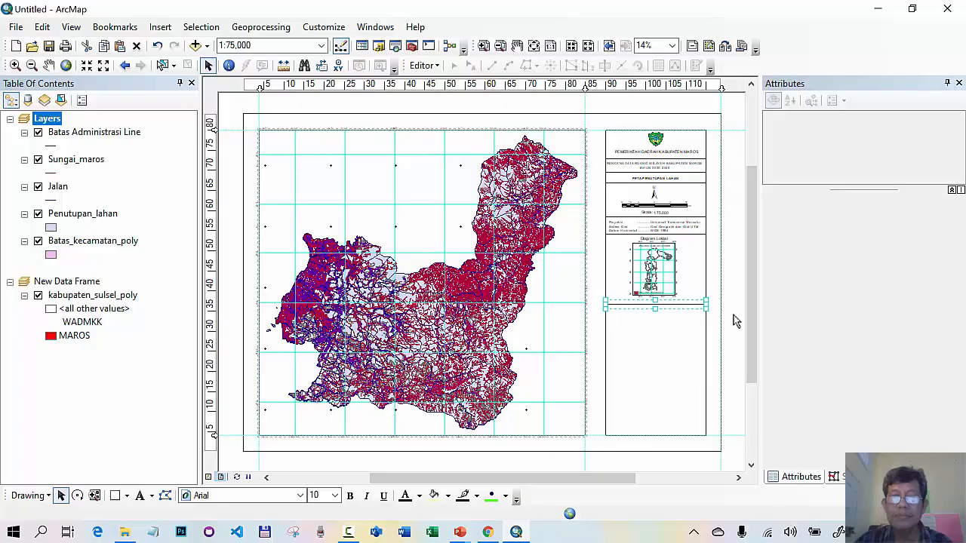
left_click(734, 314)
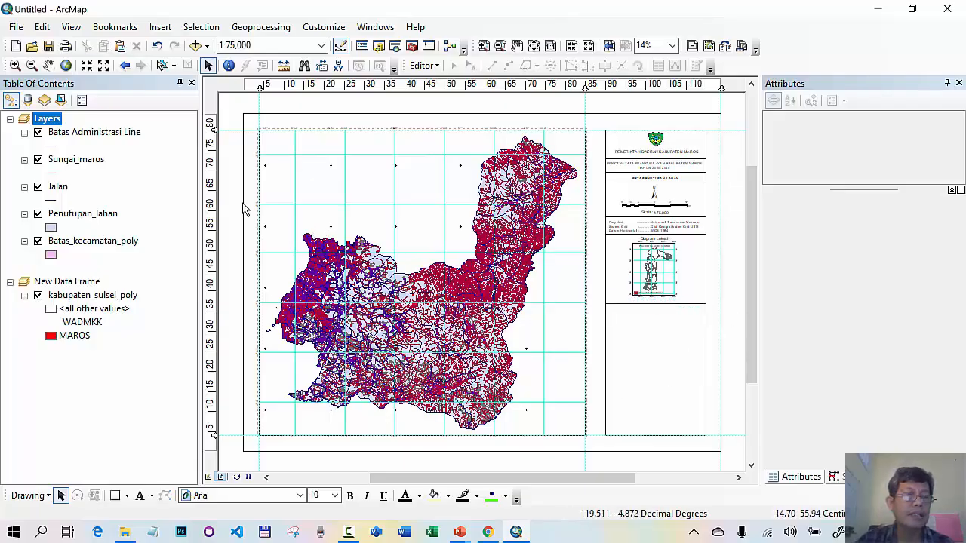
Open the line symbol choices of Batas Administrasi Line and check that PPNo8 and RTRW_Orde 1 to 4 are among the referenced styles
left_click(132, 140)
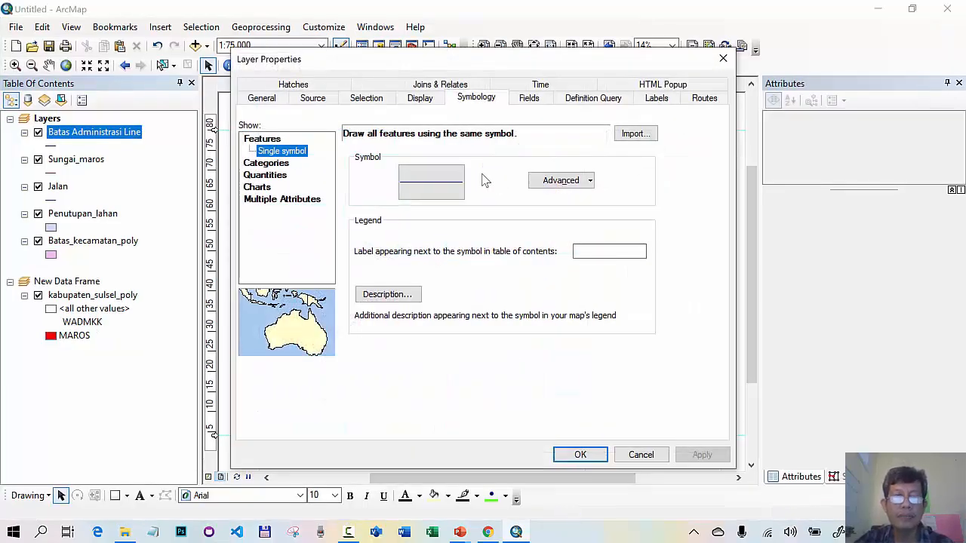
left_click(452, 187)
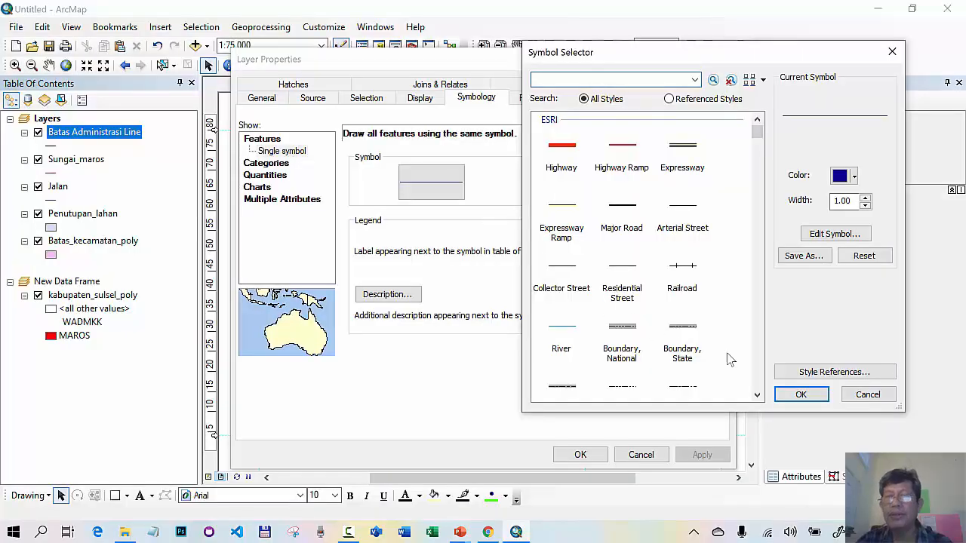
left_click(833, 372)
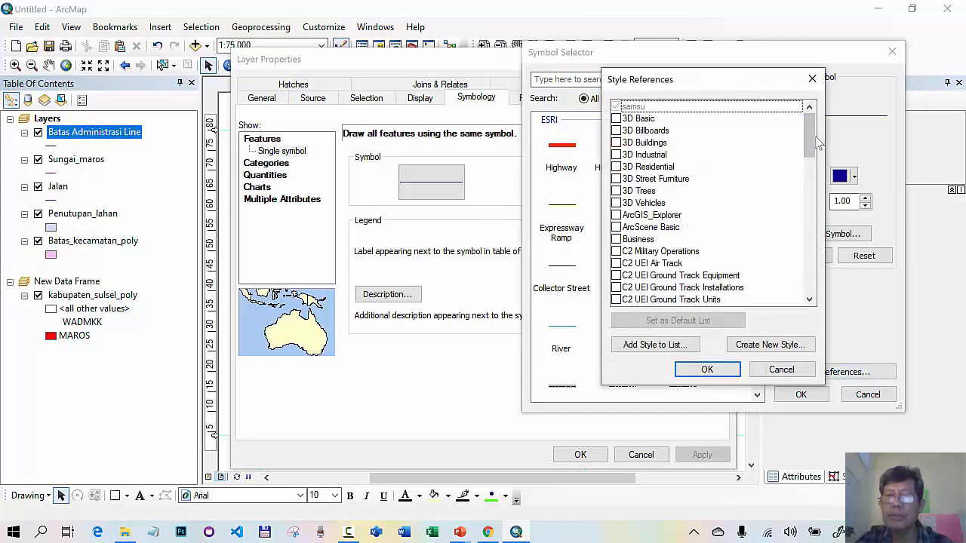
left_click_drag(813, 136, 808, 246)
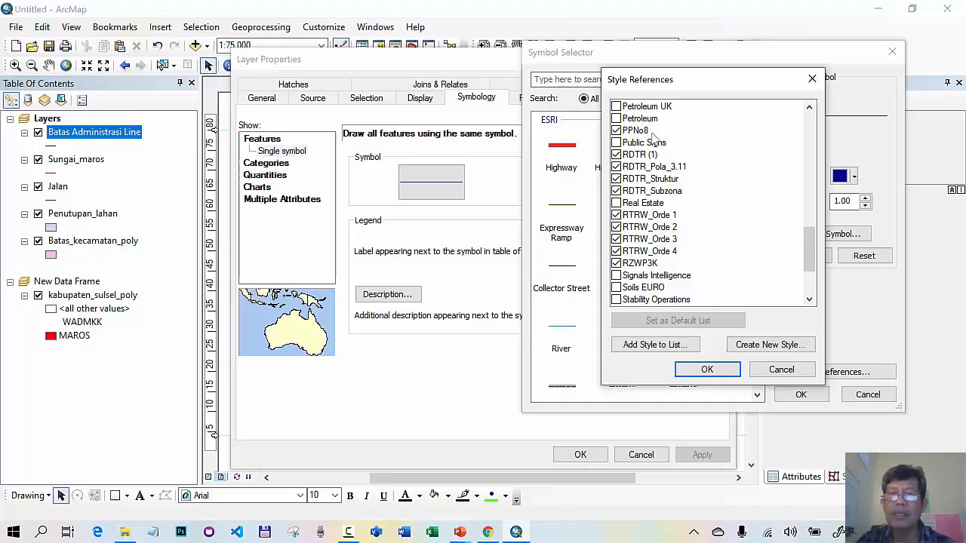
left_click(615, 131)
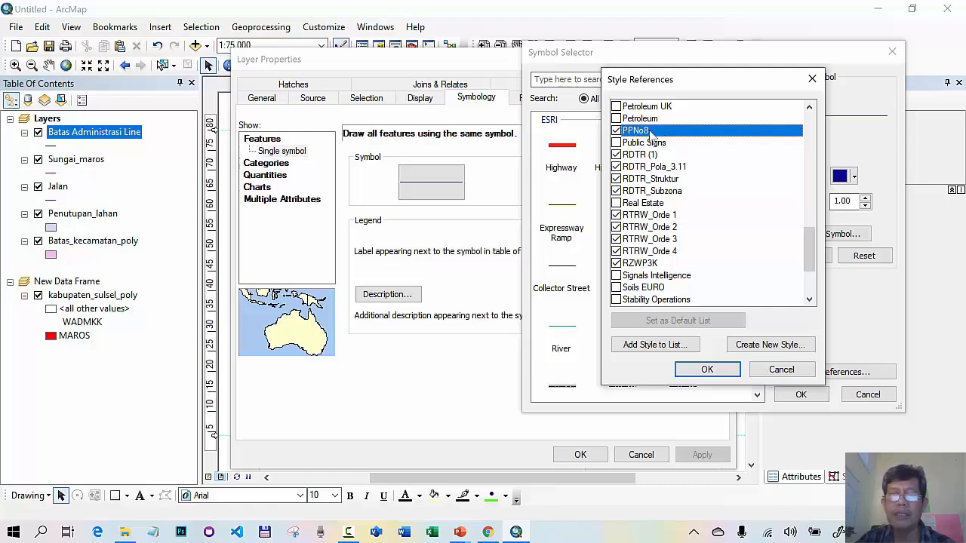
left_click(649, 215)
left_click(642, 227)
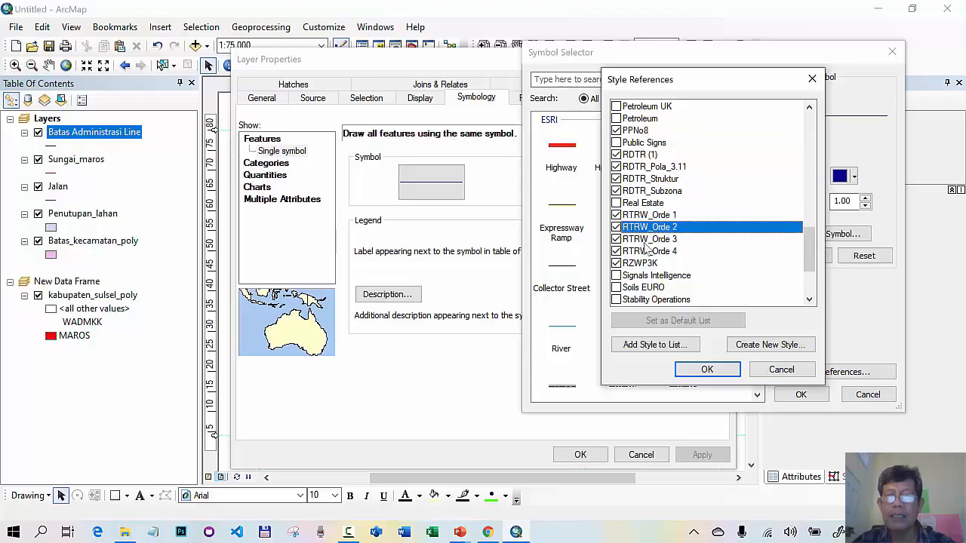
left_click(648, 239)
left_click(645, 252)
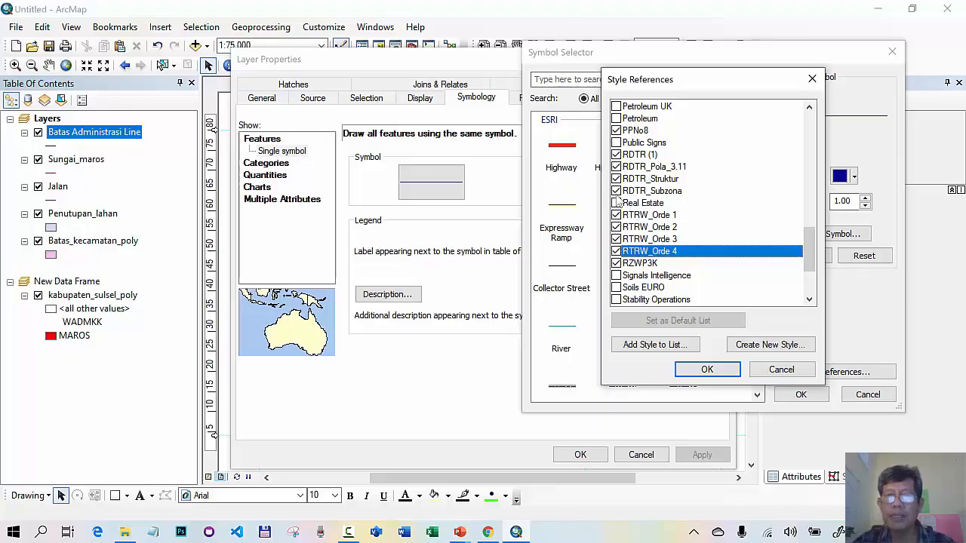
left_click(692, 370)
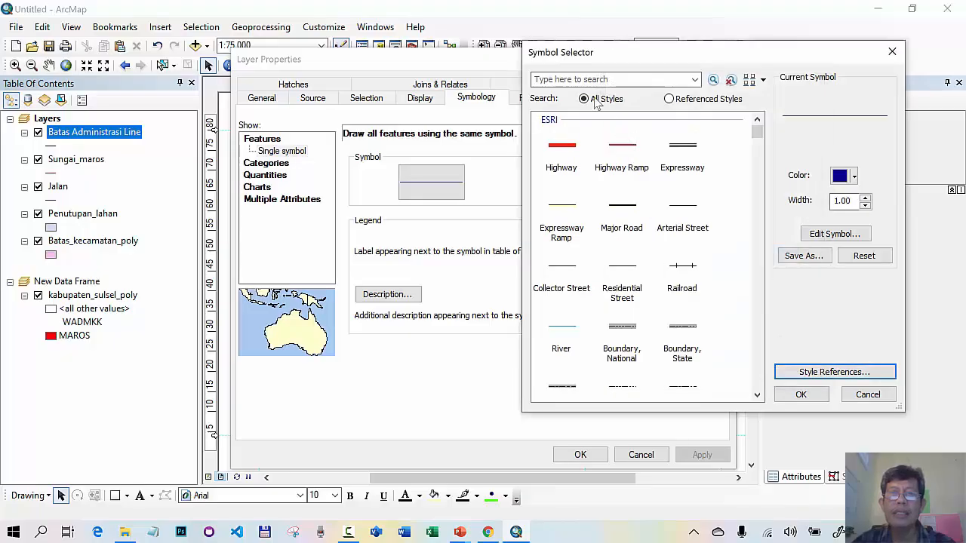
Search the symbols for "Batas Kecamatan" and assign the PPNo8 symbol Garis Batas Kecamatan to the Batas Administrasi Line layer
left_click(568, 81)
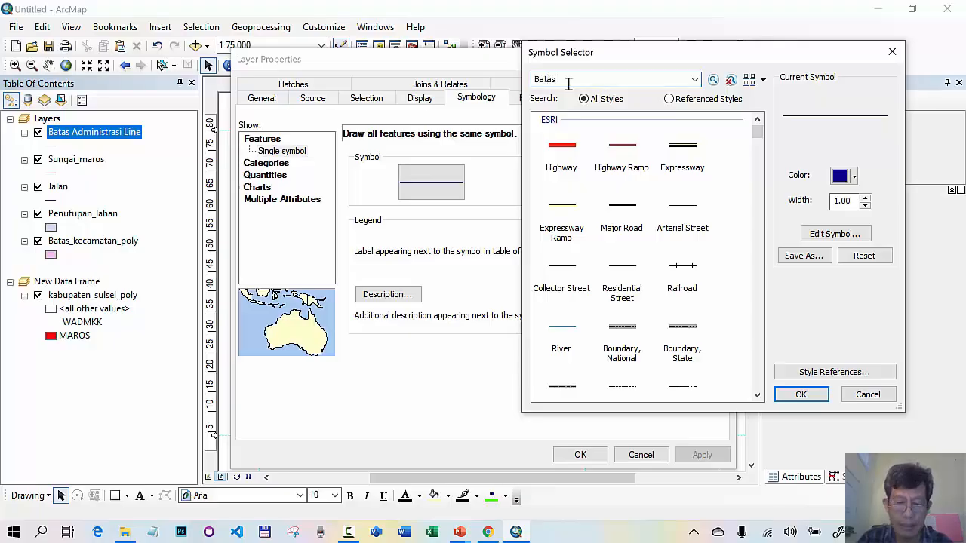
type("Batas Ke")
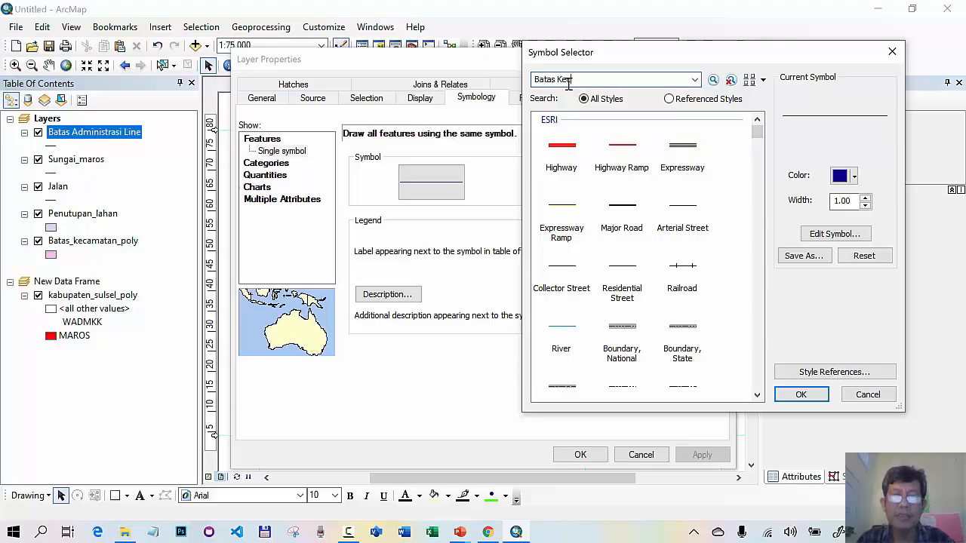
type("camatan")
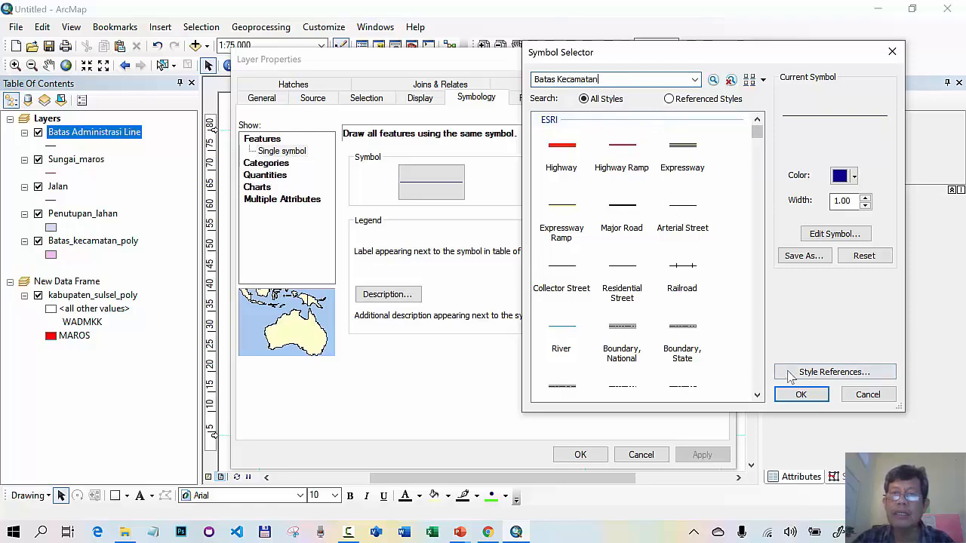
left_click(713, 79)
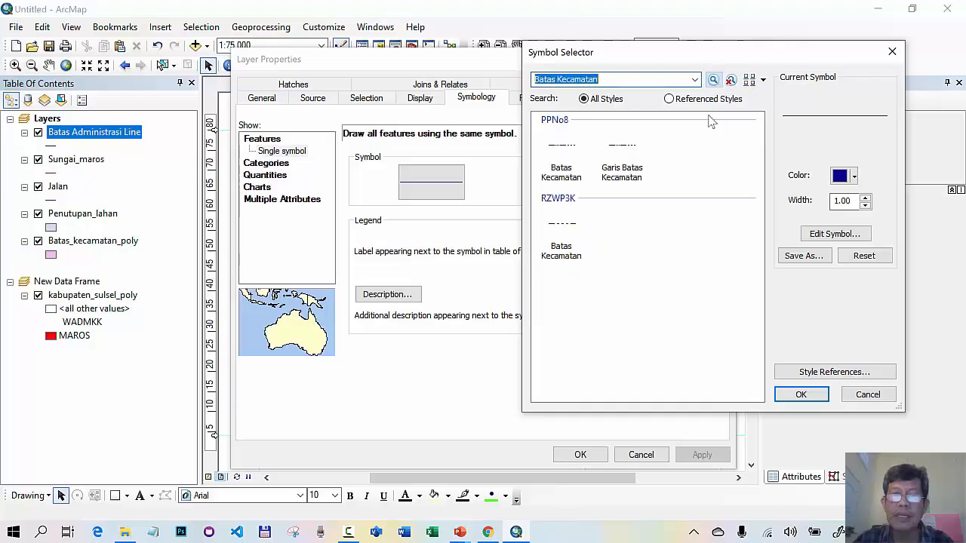
left_click(619, 178)
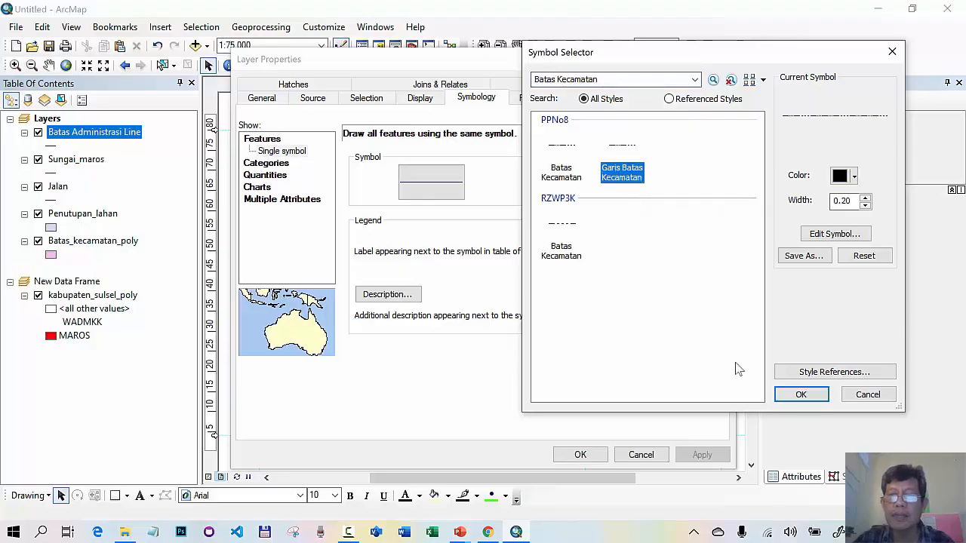
left_click(800, 393)
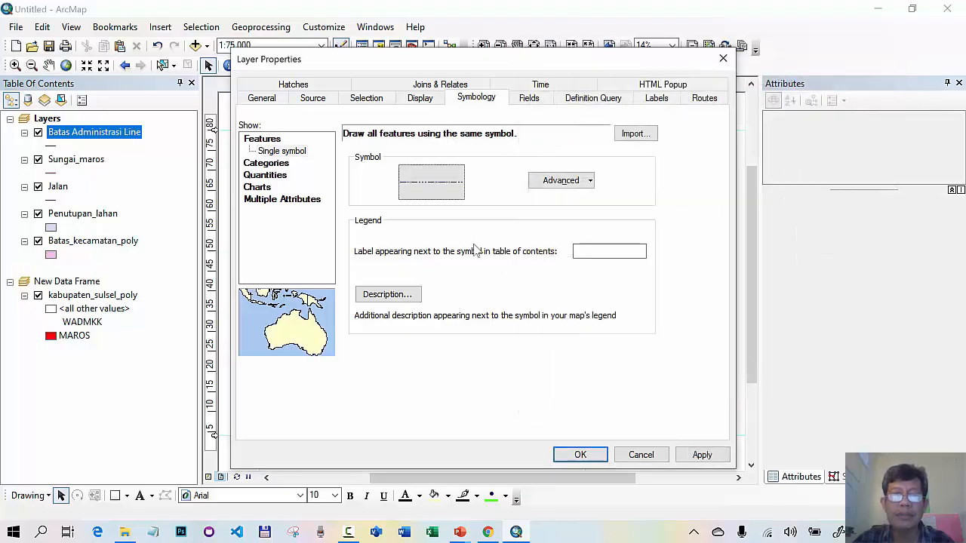
Set the width of the Batas Administrasi Line boundary symbol to 1 and check the setting
left_click(429, 195)
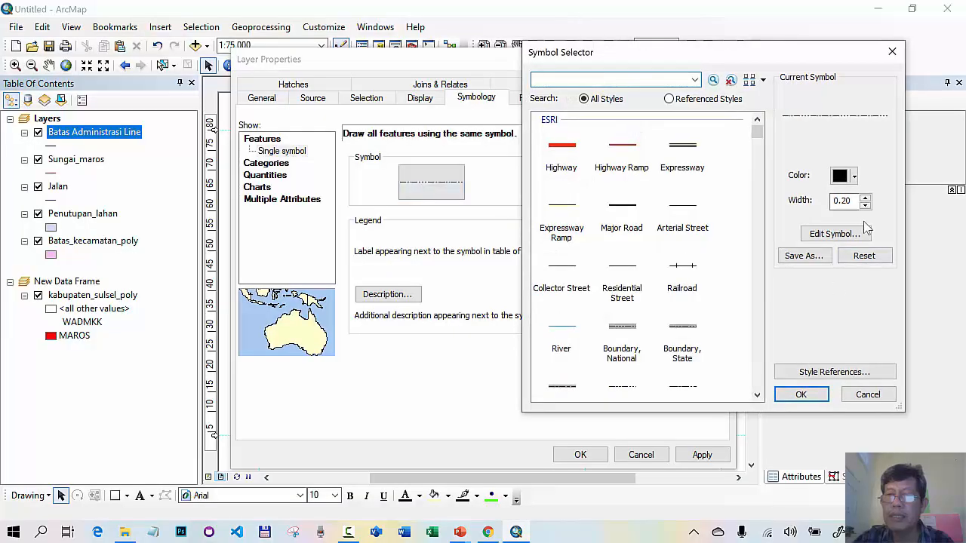
left_click_drag(851, 199, 834, 200)
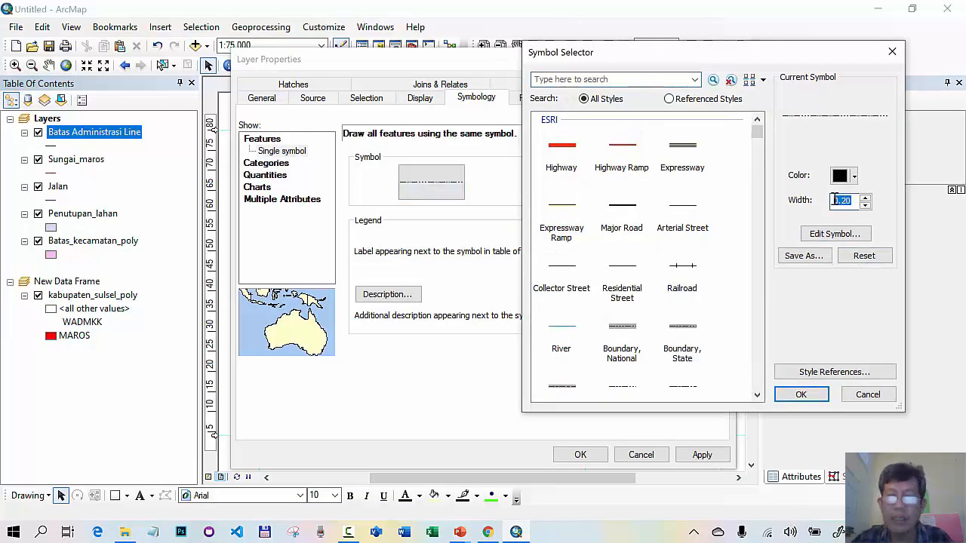
type("1")
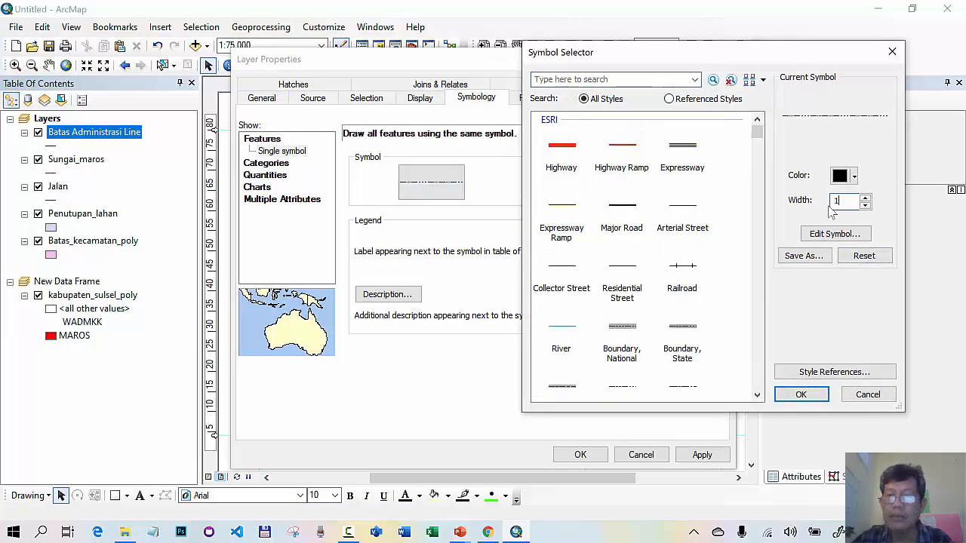
left_click(800, 394)
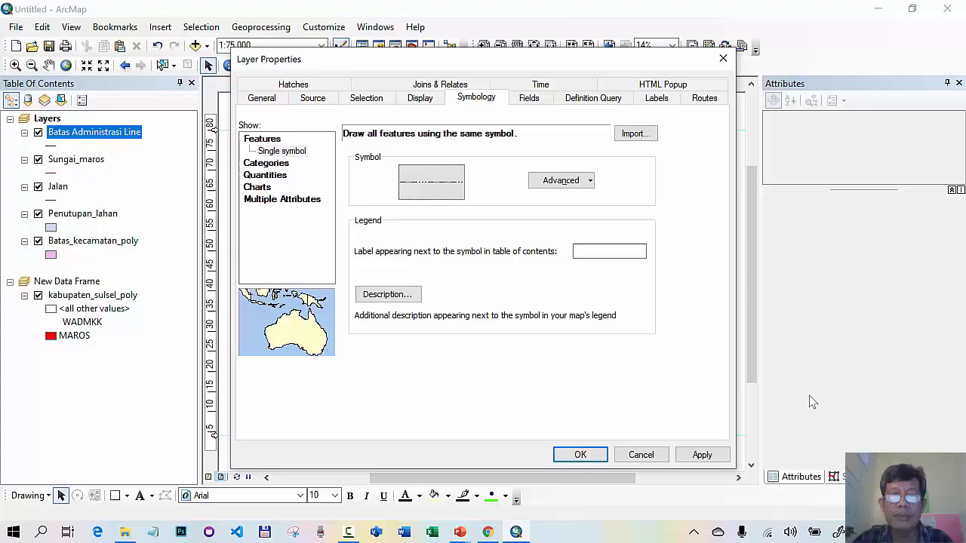
left_click(453, 183)
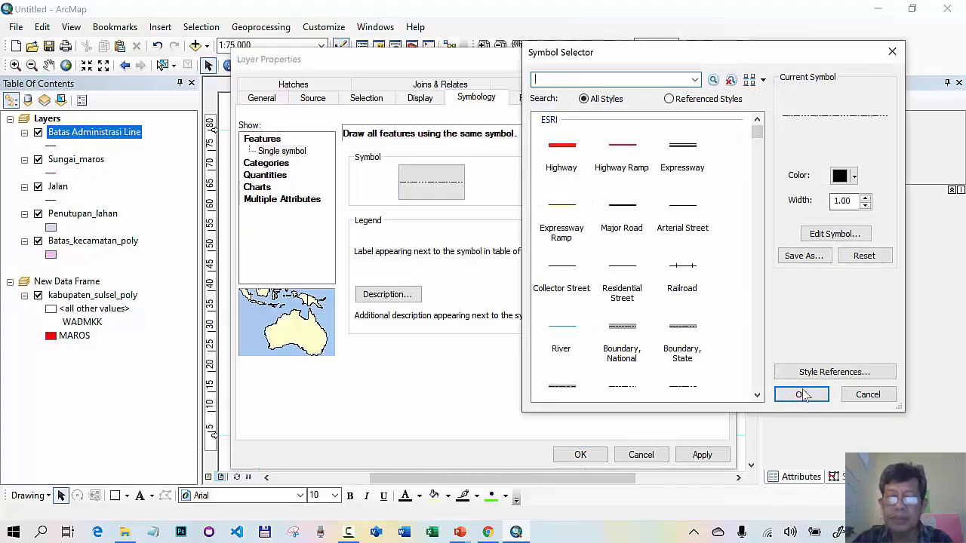
Set the width of the Batas Administrasi Line boundary symbol to 2 and apply it to the layer
left_click(800, 394)
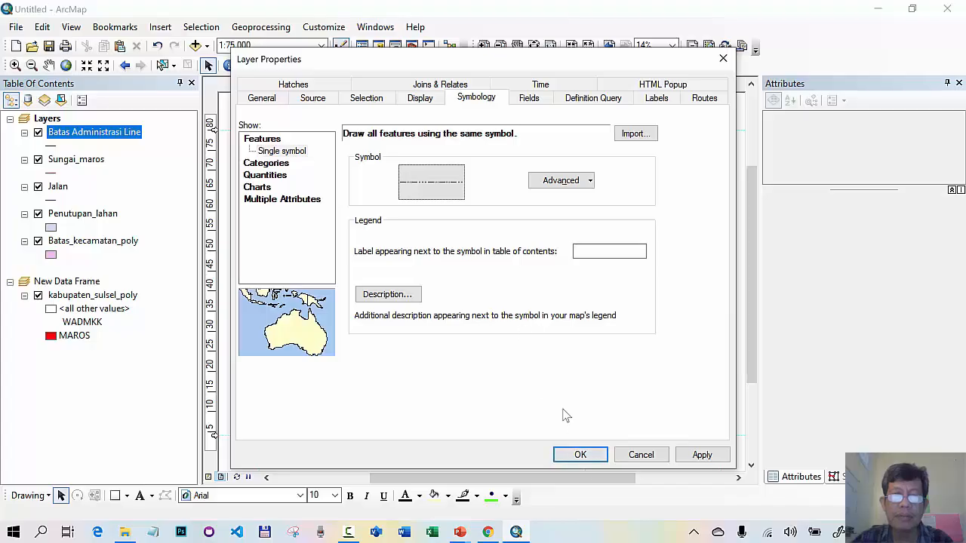
left_click(447, 184)
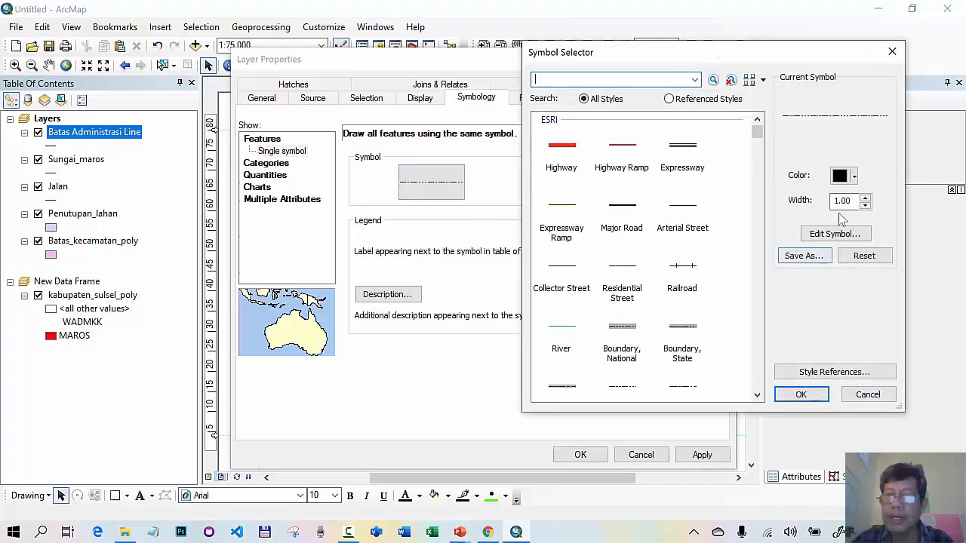
double_click(845, 202)
type("2")
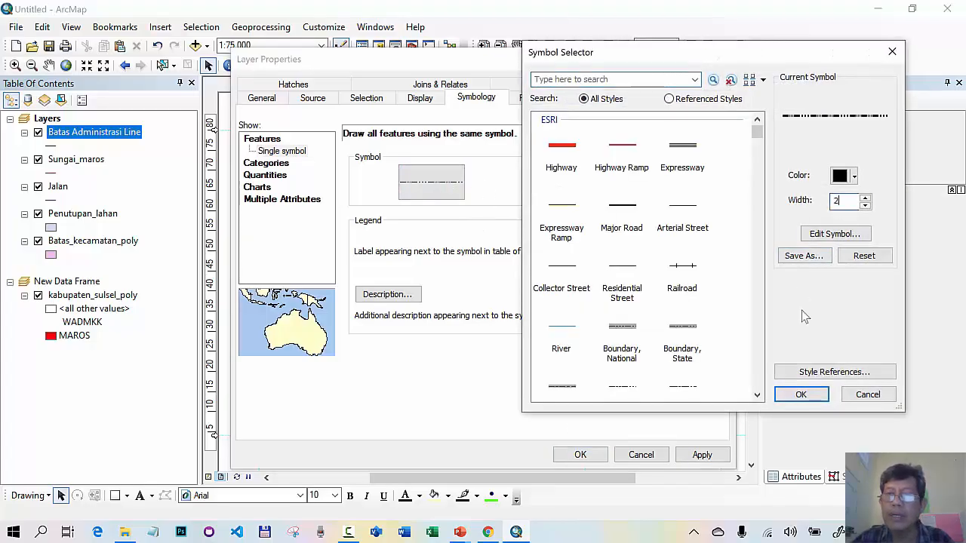
left_click(801, 394)
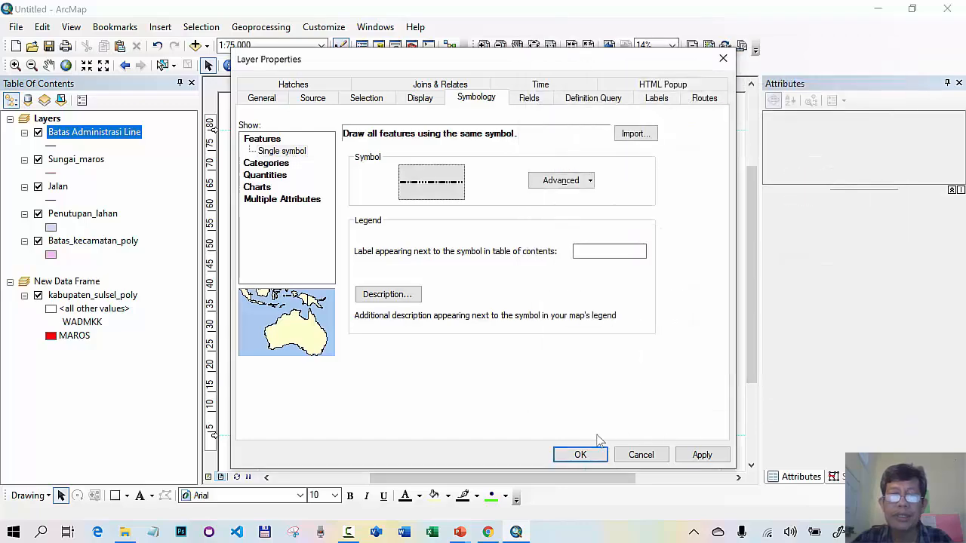
left_click(579, 456)
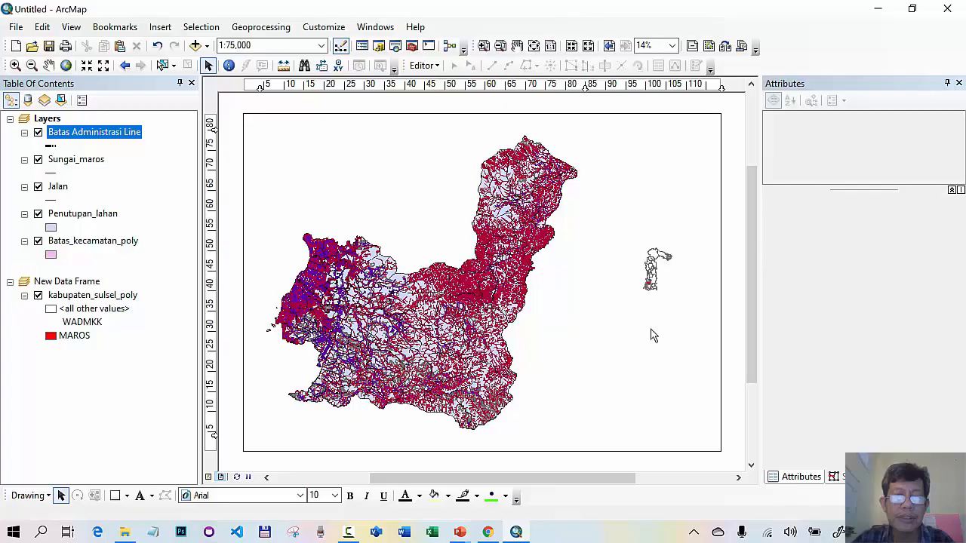
left_click(208, 65)
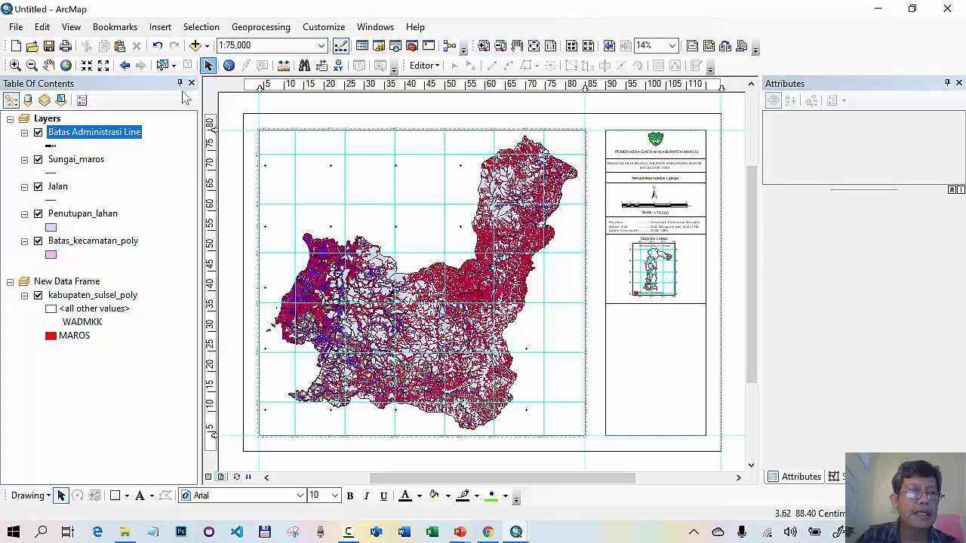
Replace the Batas Administrasi Line layer with Batas_kecamatan_line.shp from the bahan folder
right_click(134, 135)
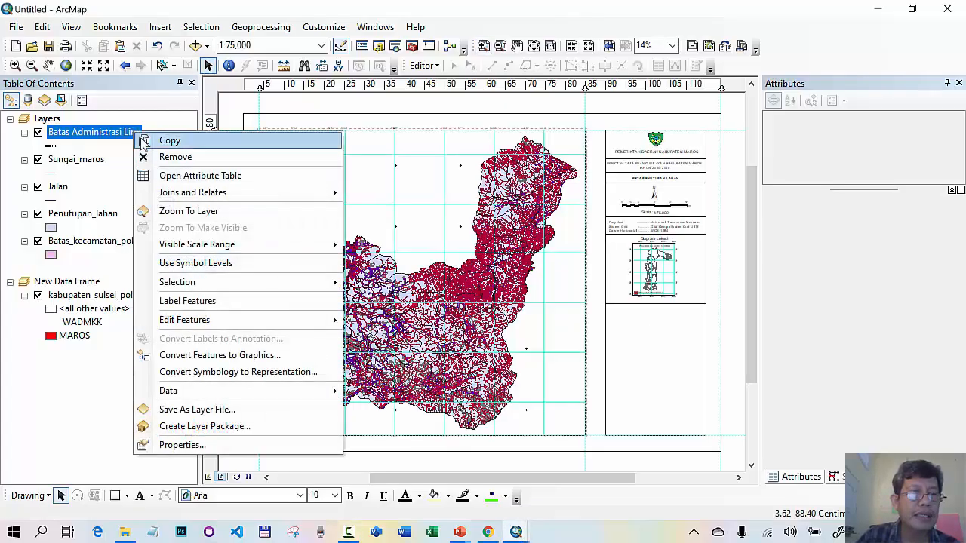
left_click(172, 154)
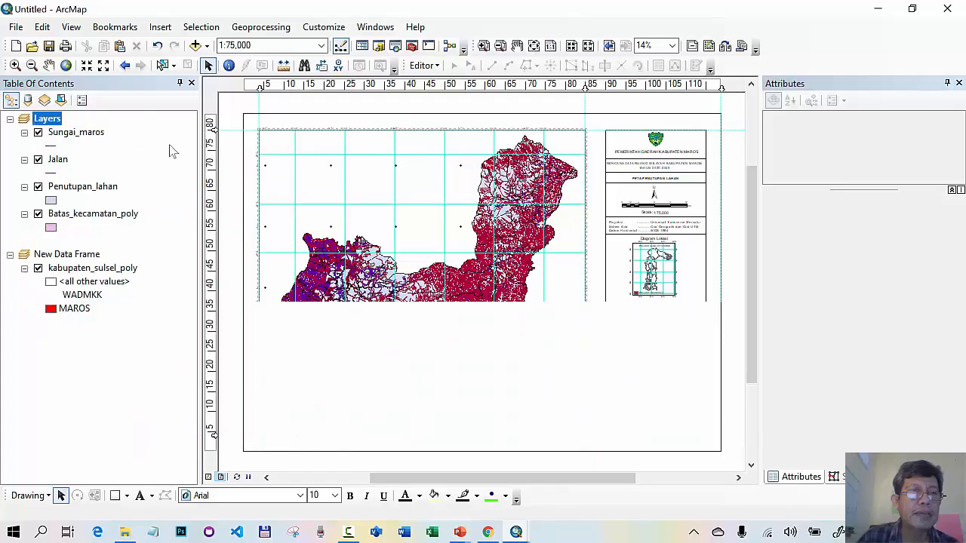
left_click(195, 45)
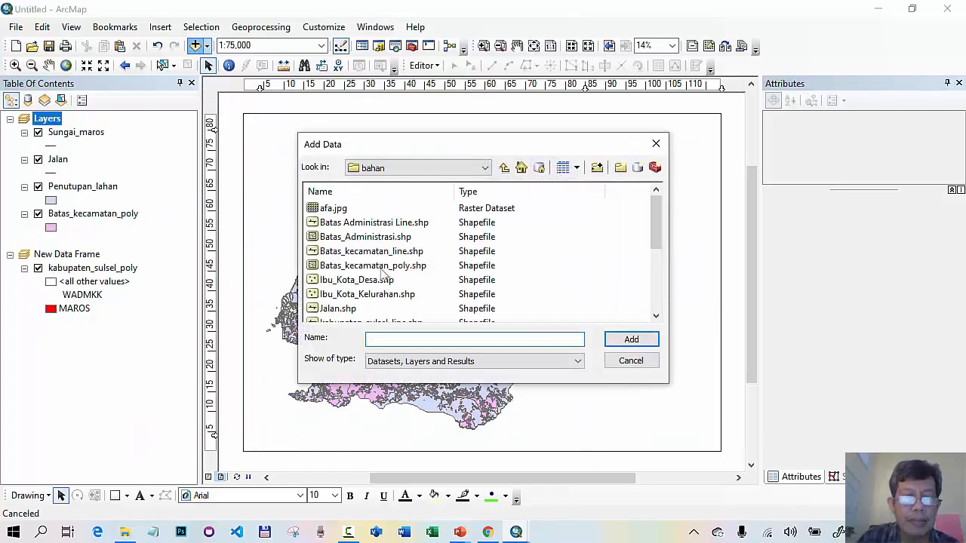
left_click(366, 251)
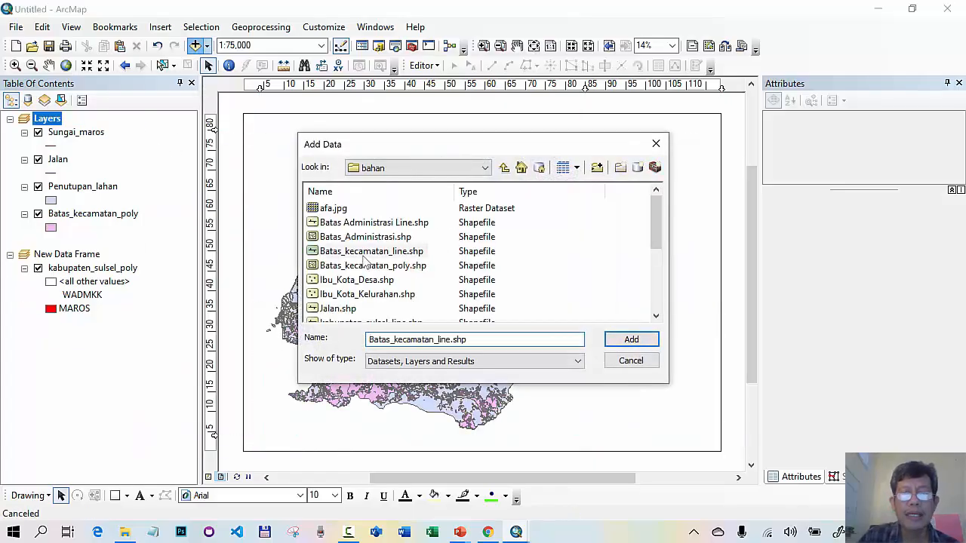
left_click(631, 340)
Search the line symbols for "Batas Kecamatan" and choose the PPNo8 symbol Garis Batas Kecamatan for the Batas_kecamatan_line layer
right_click(128, 132)
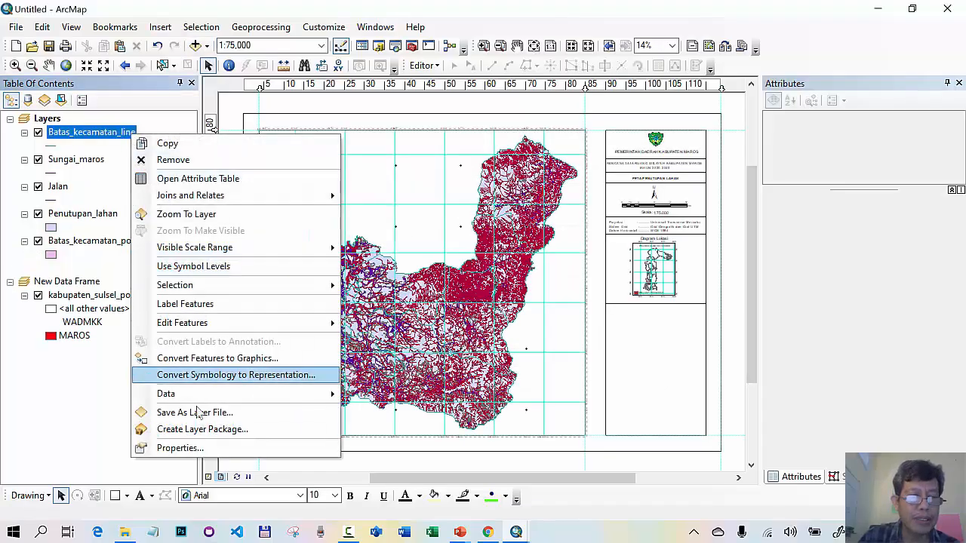
left_click(186, 448)
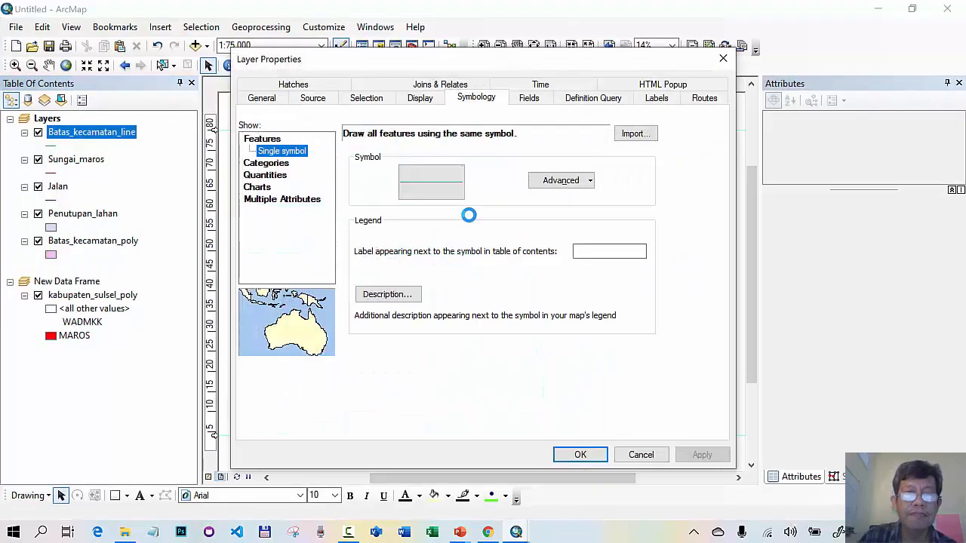
left_click(439, 193)
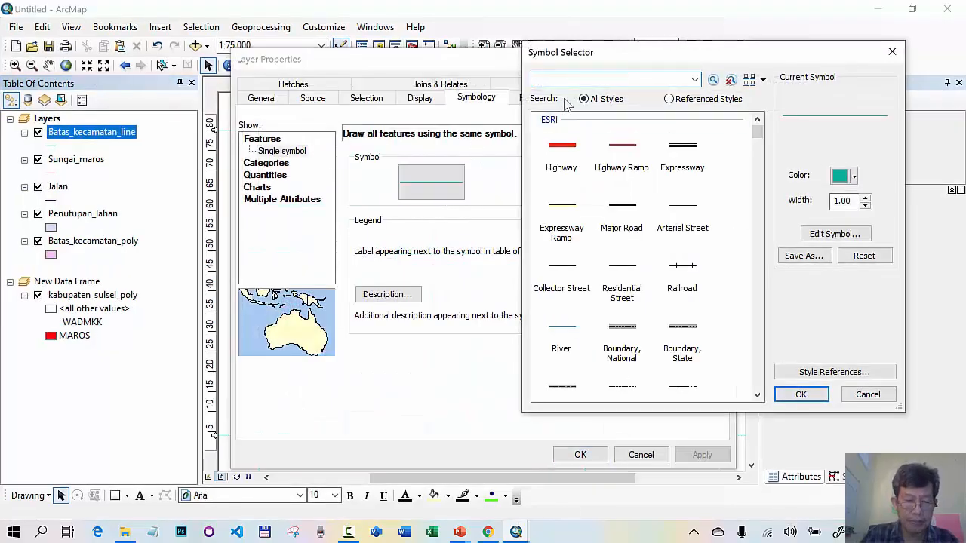
type("Batas Kecamatan")
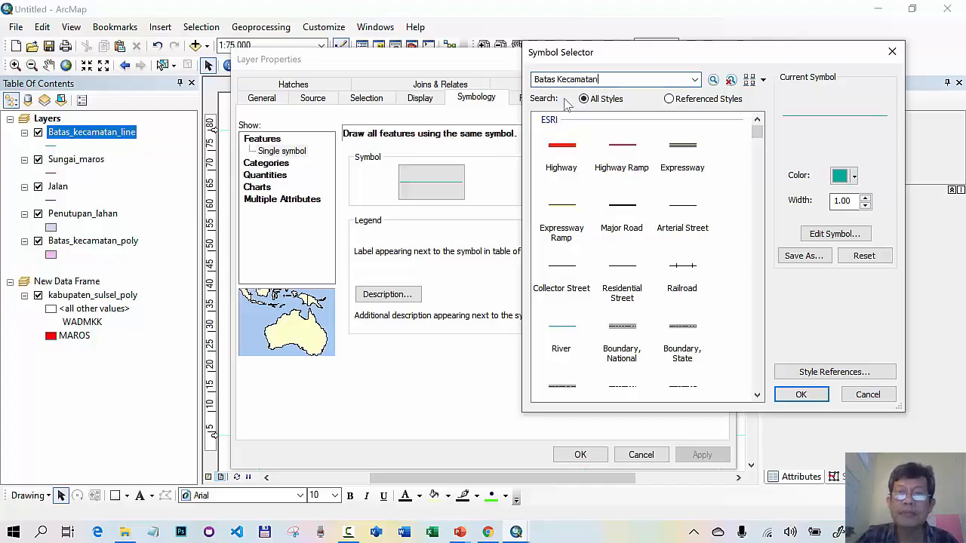
key("Return")
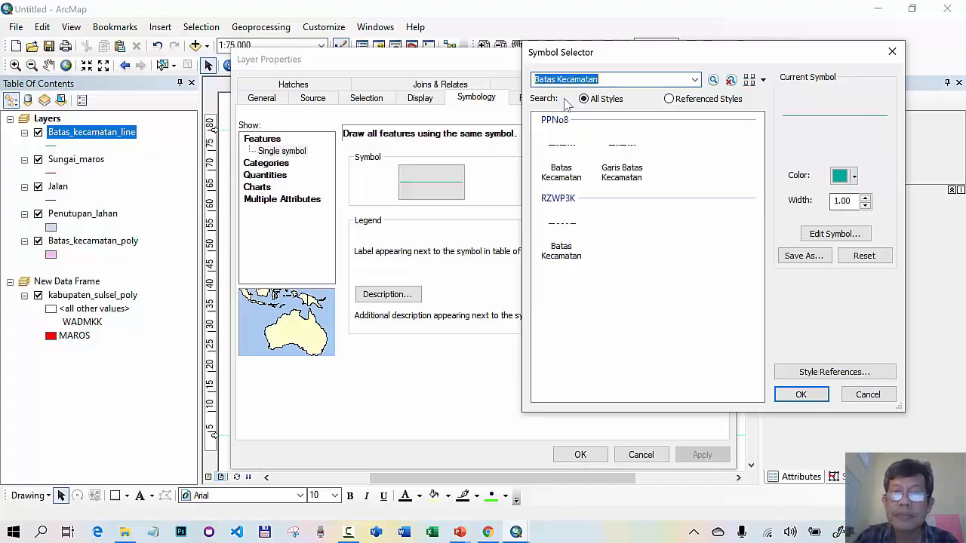
left_click(620, 153)
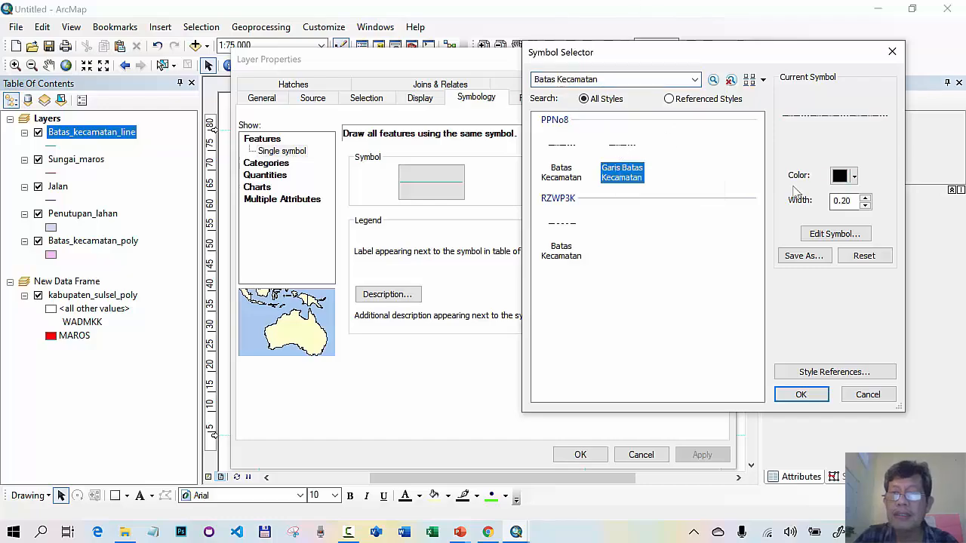
Set the Garis Batas Kecamatan symbol width to 2 and apply the symbology to the Batas_kecamatan_line layer
left_click_drag(854, 201, 809, 210)
type("2")
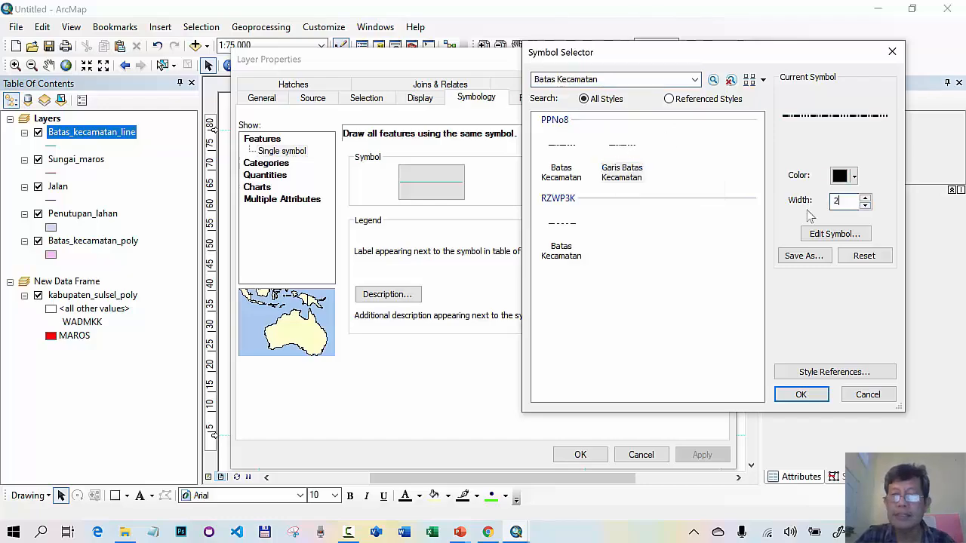
left_click(801, 394)
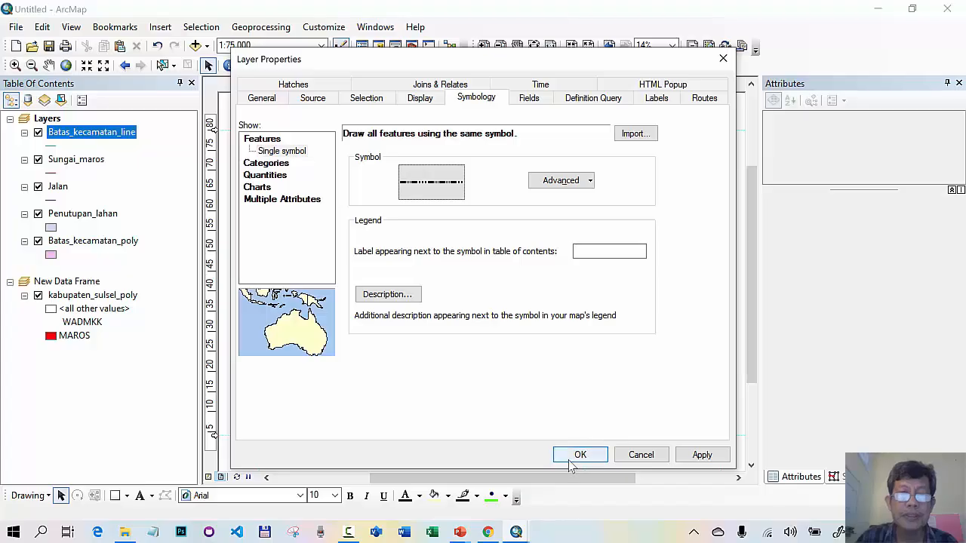
left_click(573, 456)
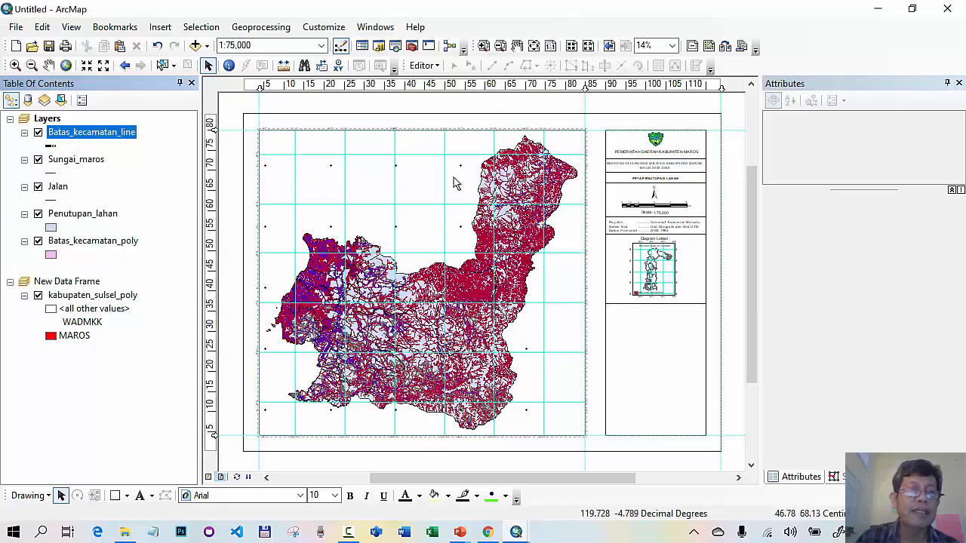
Add kabupaten_sulsel_poly.shp from the bahan folder to the main data frame and place it below Batas_kecamatan_poly in the layer order
left_click(197, 47)
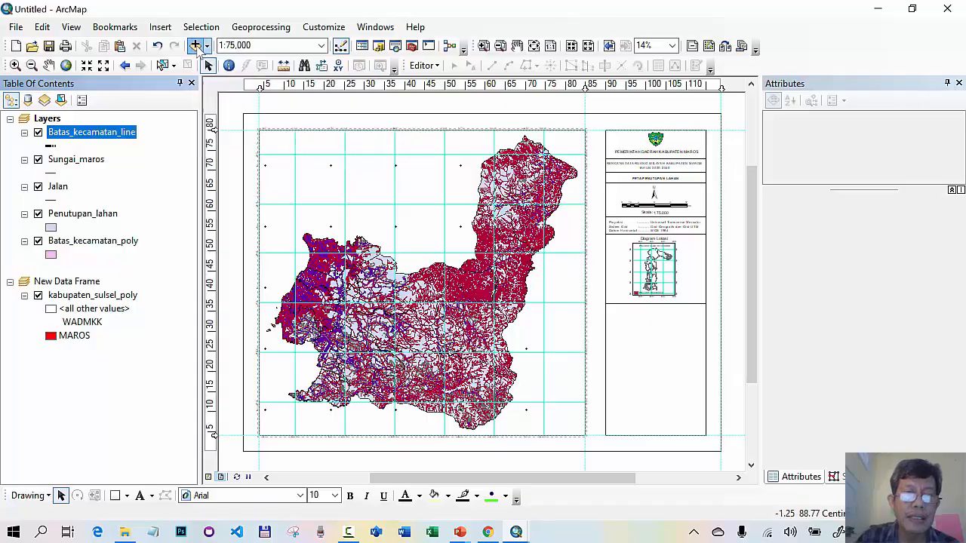
scroll(477, 285, "down", 1)
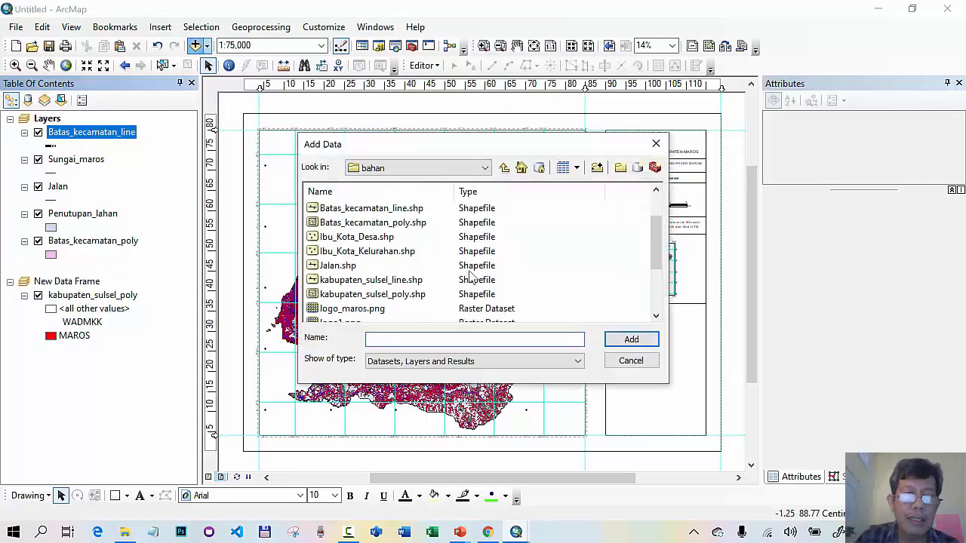
left_click(417, 295)
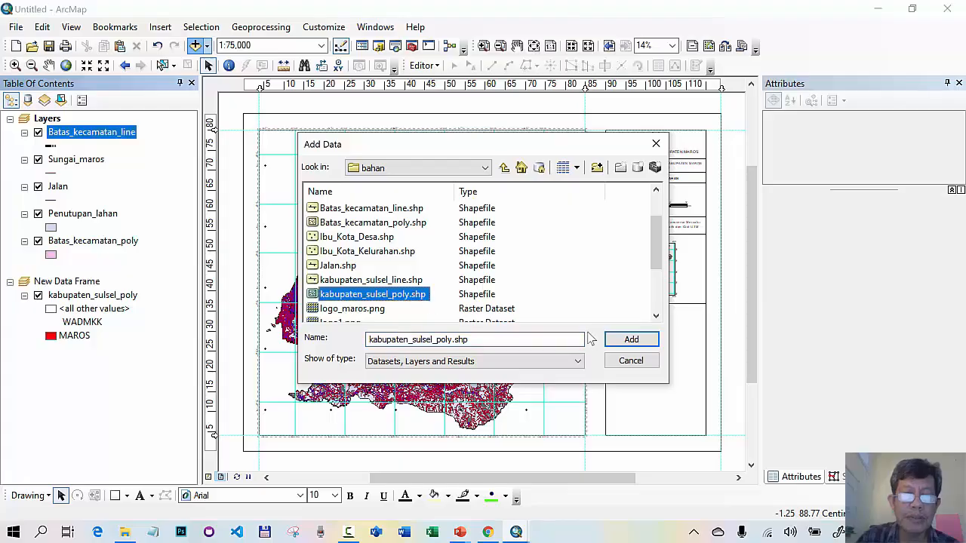
left_click(636, 340)
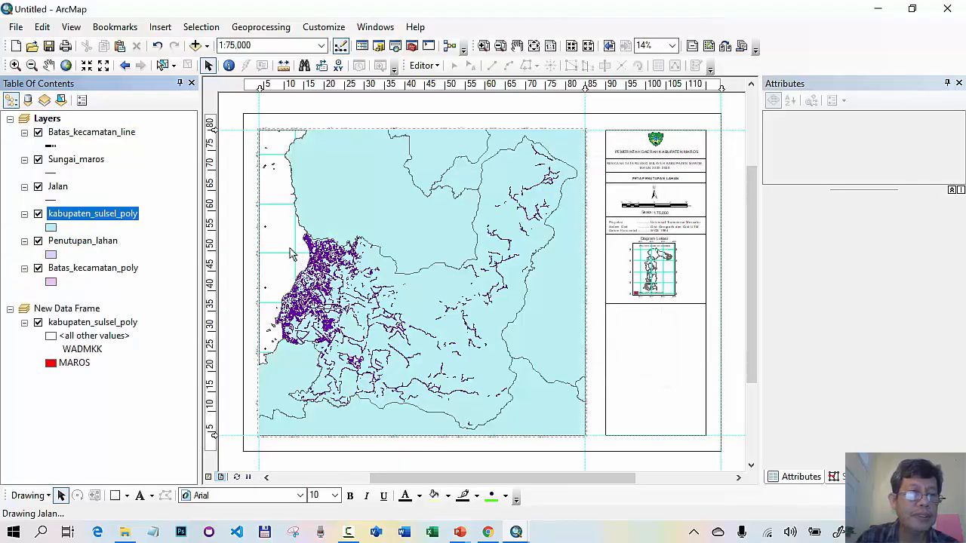
left_click_drag(128, 217, 115, 282)
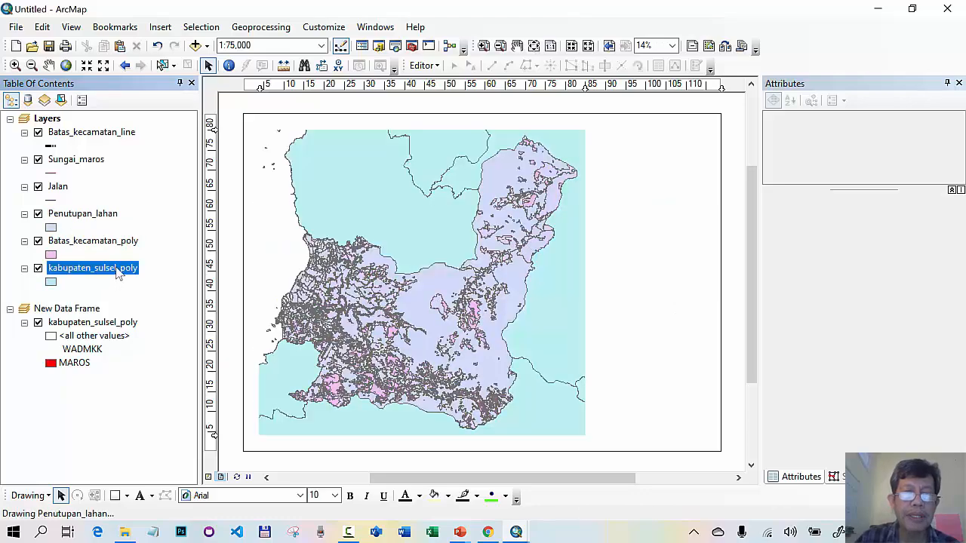
Set the kabupaten_sulsel_poly layer in the main data frame to a white fill with no outline colour
right_click(119, 270)
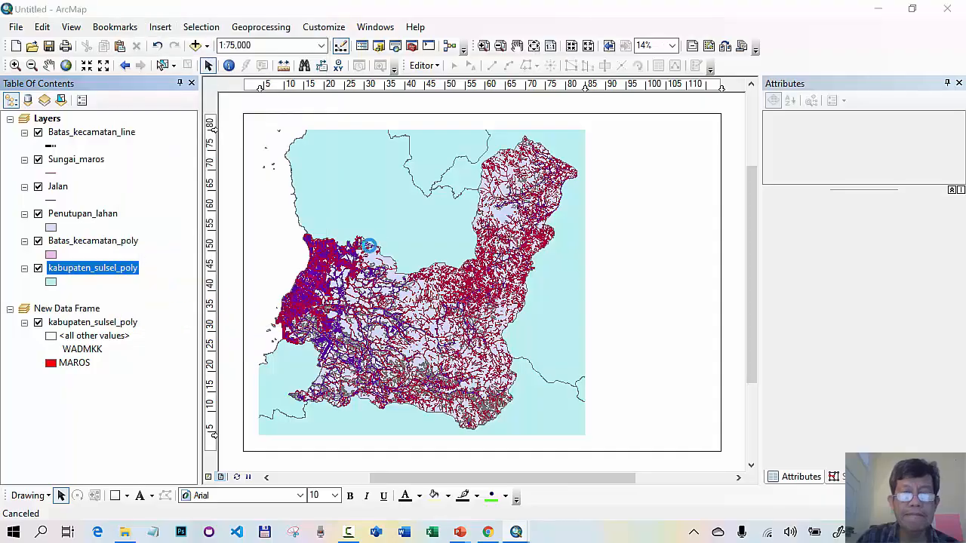
left_click(166, 314)
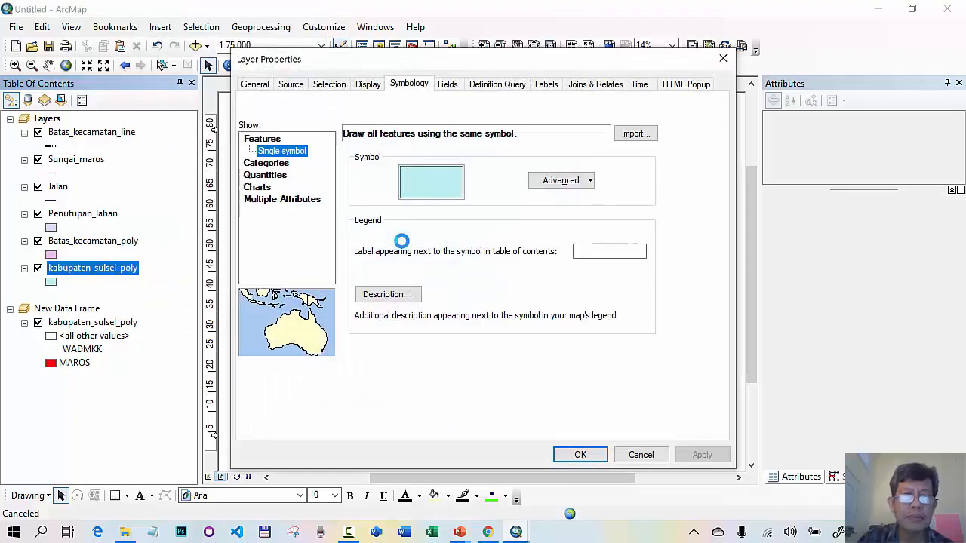
left_click(428, 191)
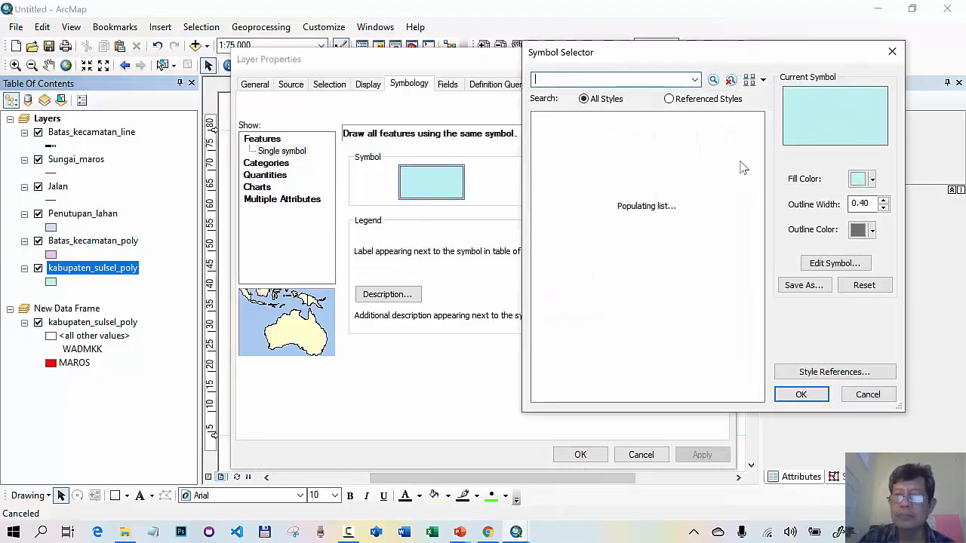
left_click(858, 181)
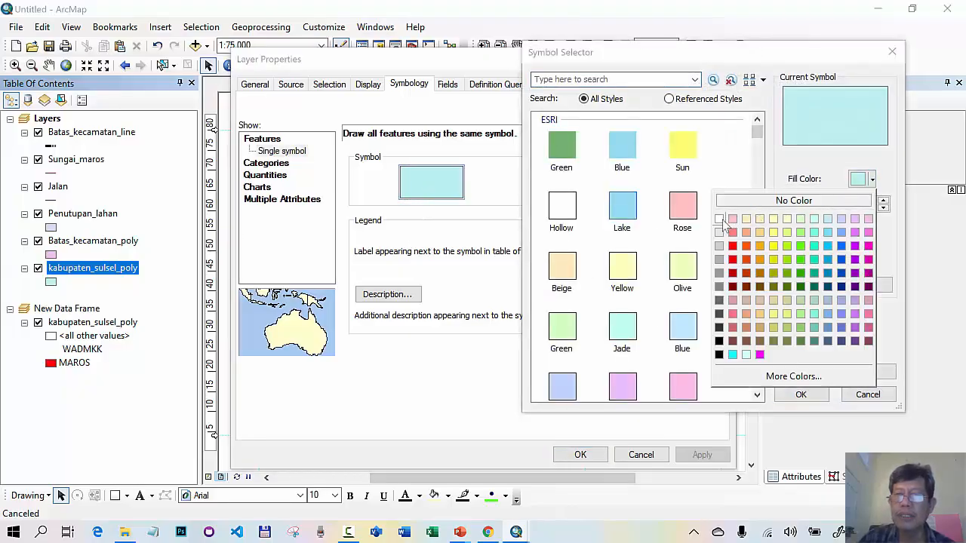
left_click(722, 222)
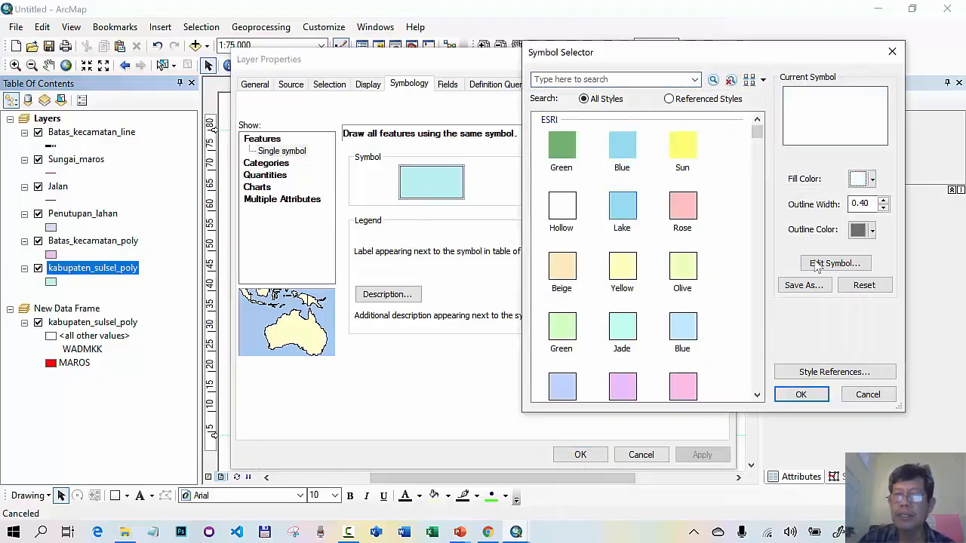
left_click(865, 230)
left_click(807, 253)
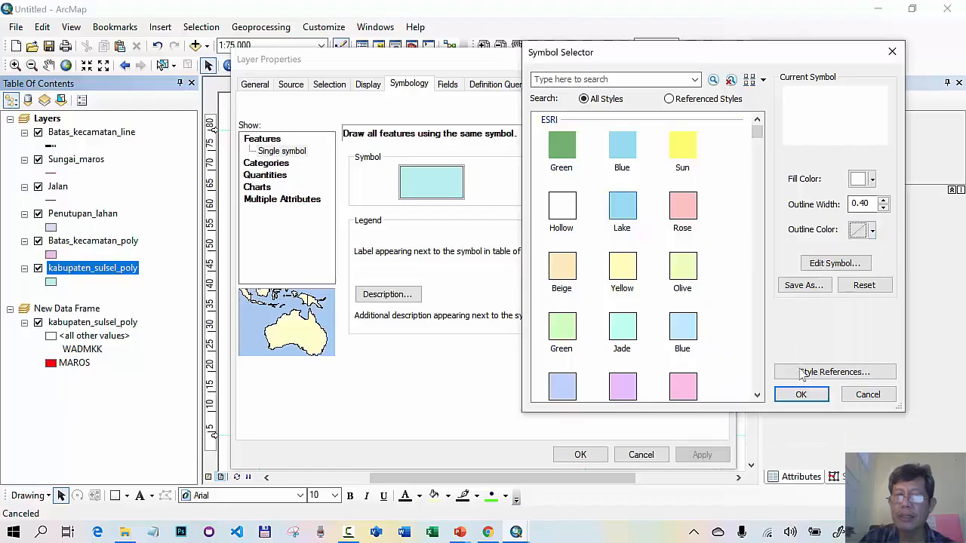
left_click(796, 398)
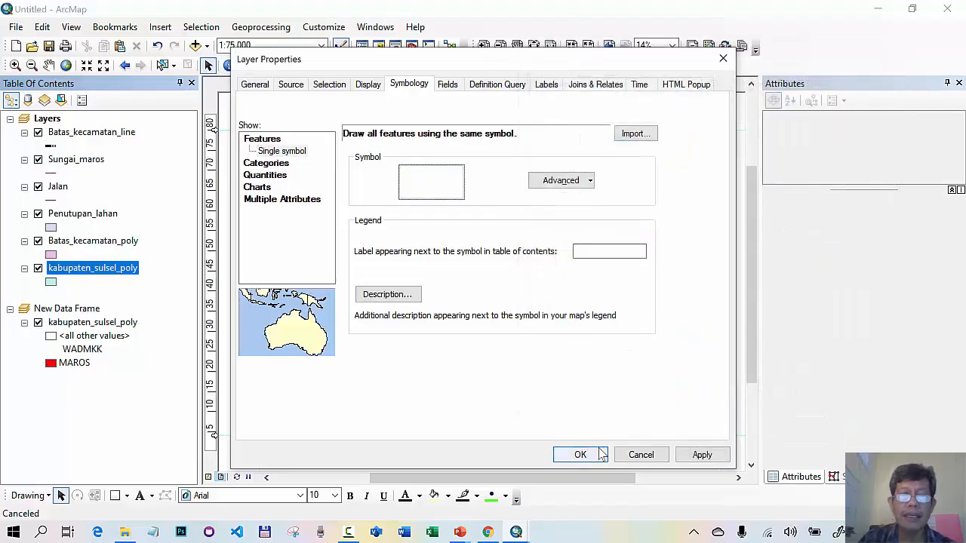
left_click(580, 454)
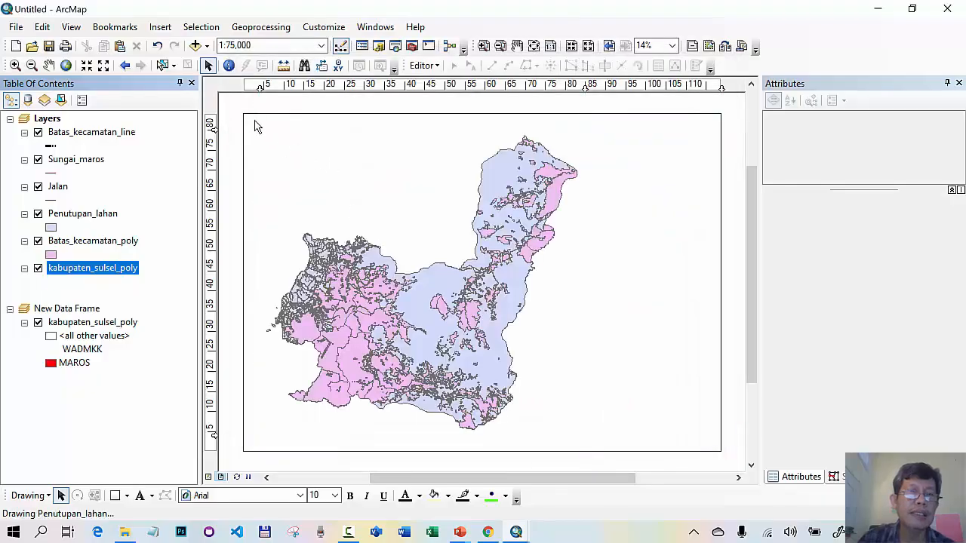
Add kabupaten_sulsel_line.shp from the bahan folder to the main data frame
left_click(194, 46)
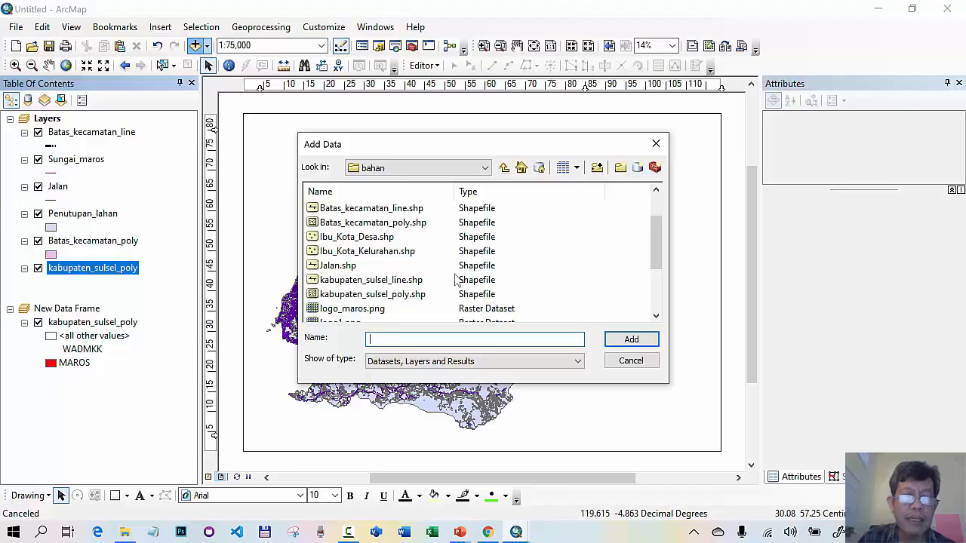
left_click(371, 281)
left_click(631, 339)
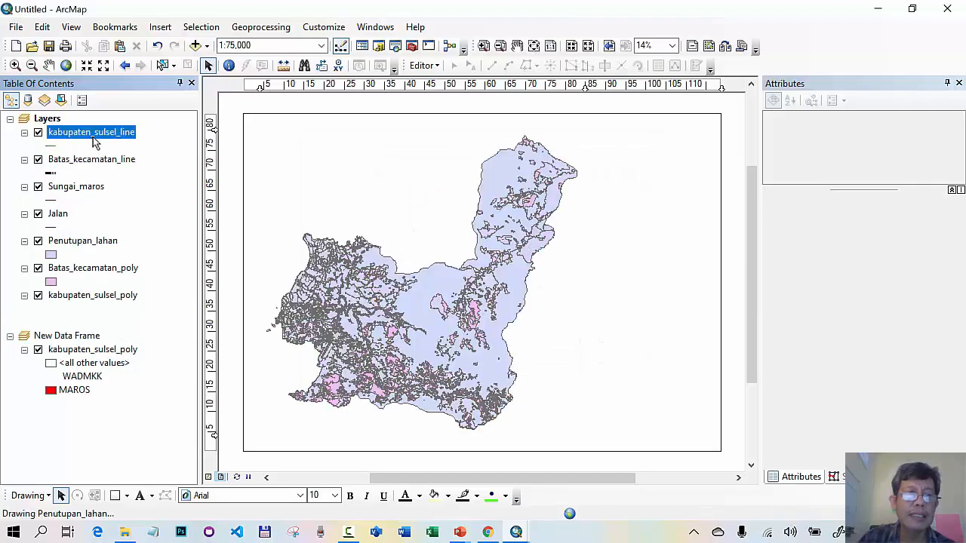
Search the symbol styles for "Batas Kabupaten" and choose the PPNo8 Batas Kabupaten symbol for the kabupaten_sulsel_line layer
right_click(94, 138)
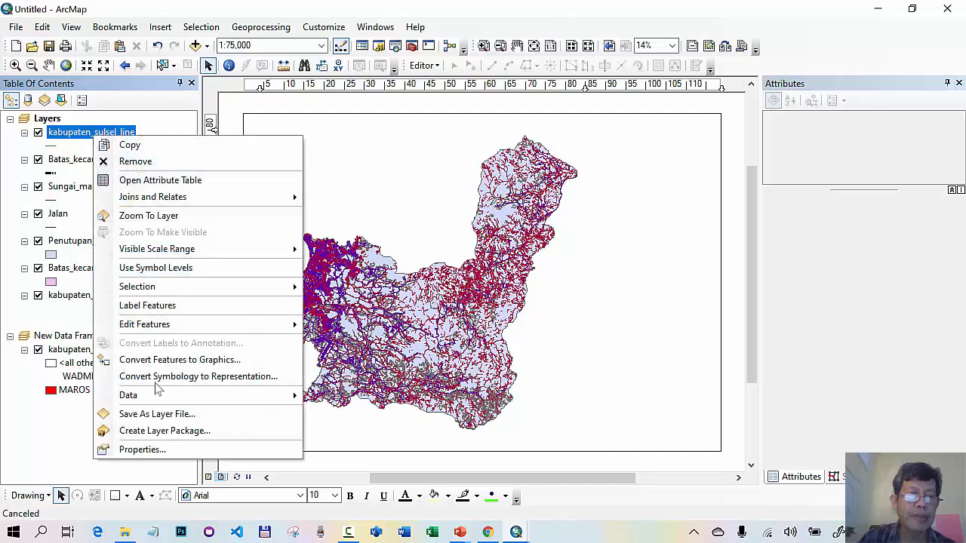
left_click(142, 449)
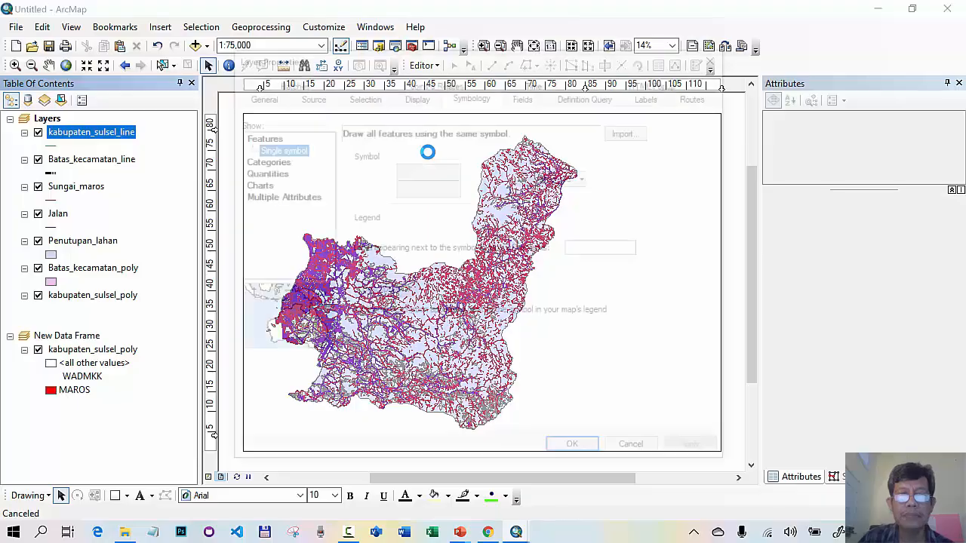
left_click(425, 185)
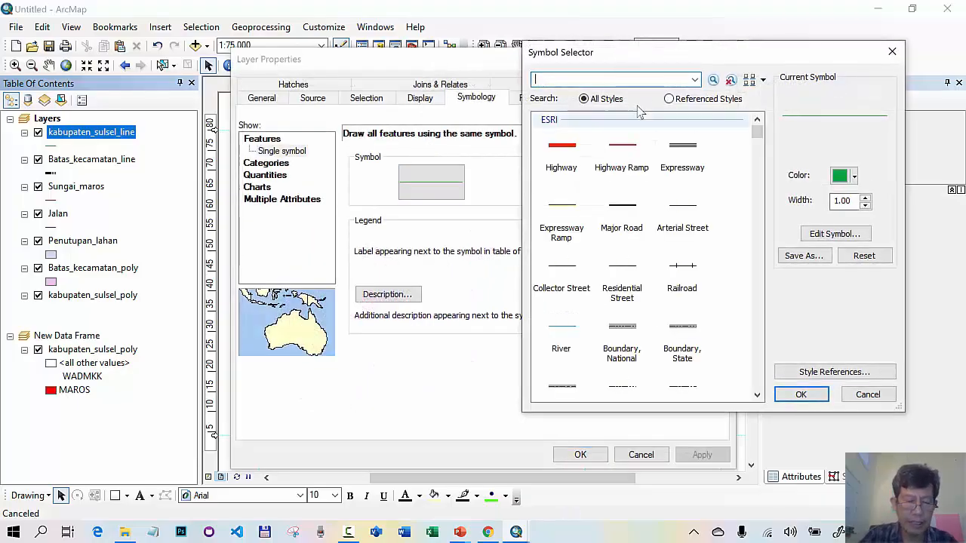
type("Bta")
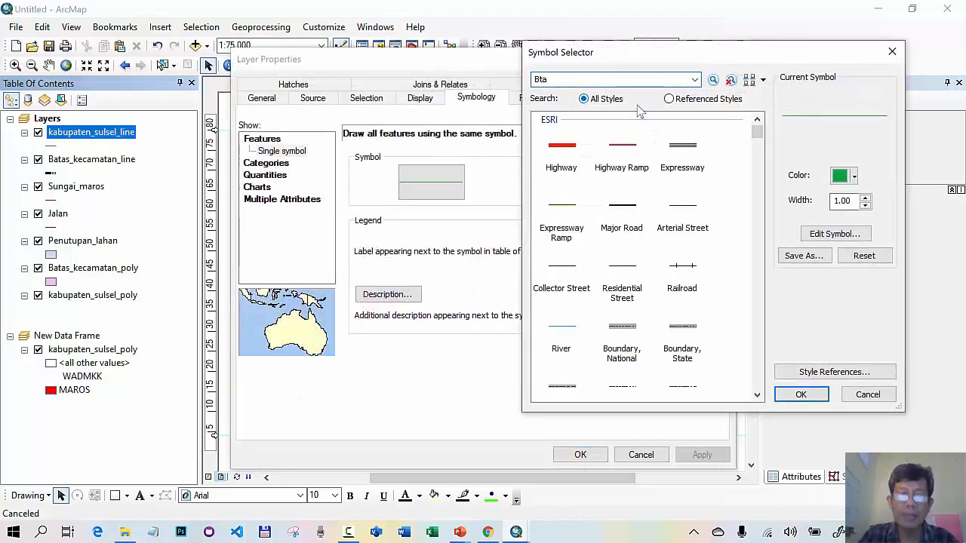
key("BackSpace")
key("BackSpace")
type("atas Kabupaten")
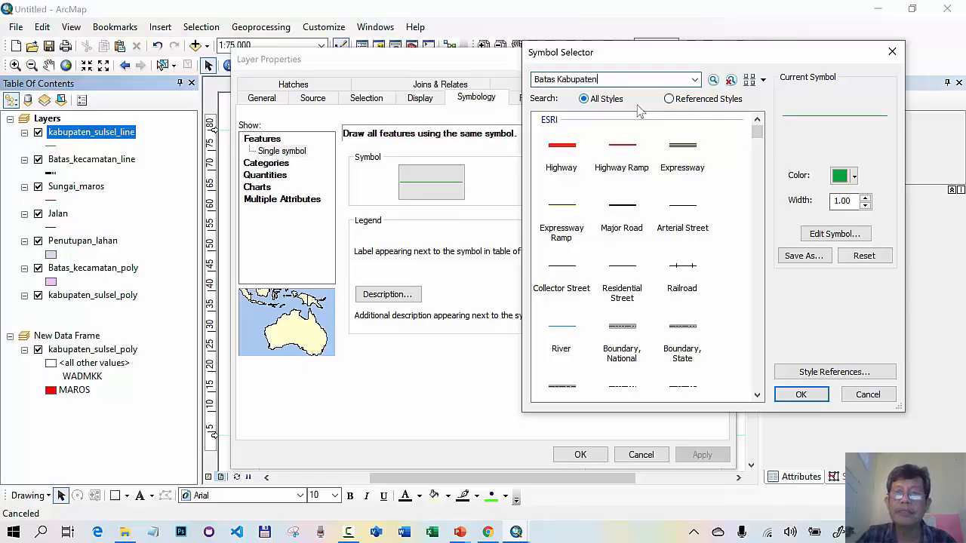
key("Return")
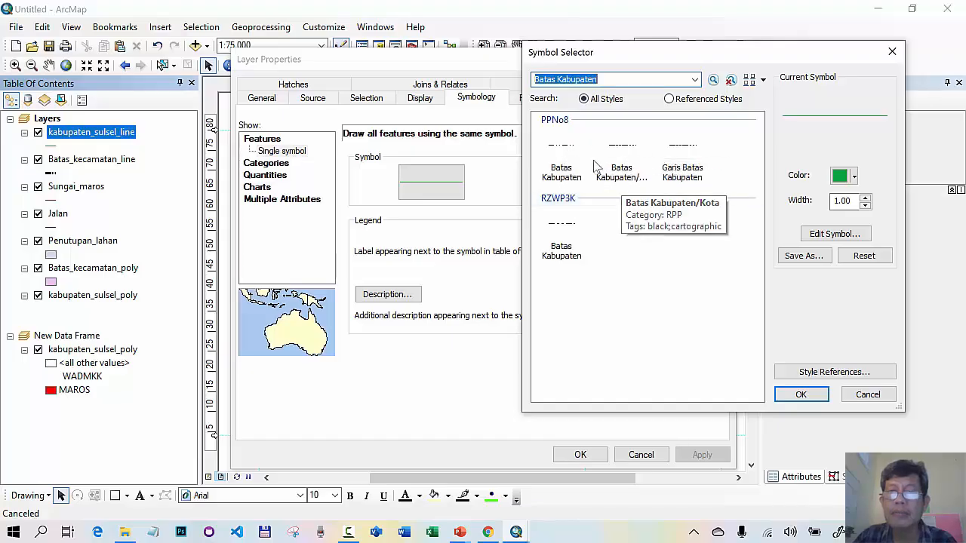
left_click(565, 151)
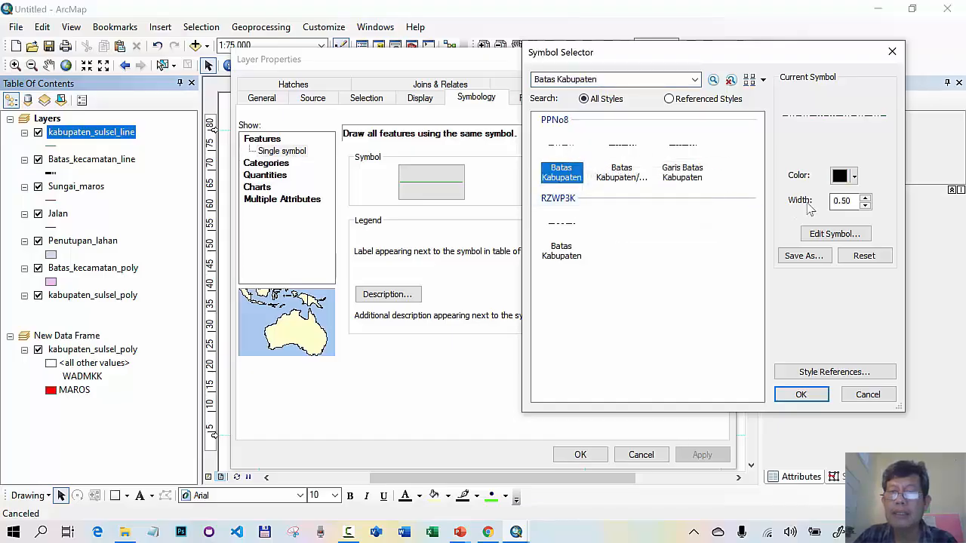
Set the regency boundary line symbol's width to 3 and apply the symbology
left_click(864, 197)
double_click(863, 201)
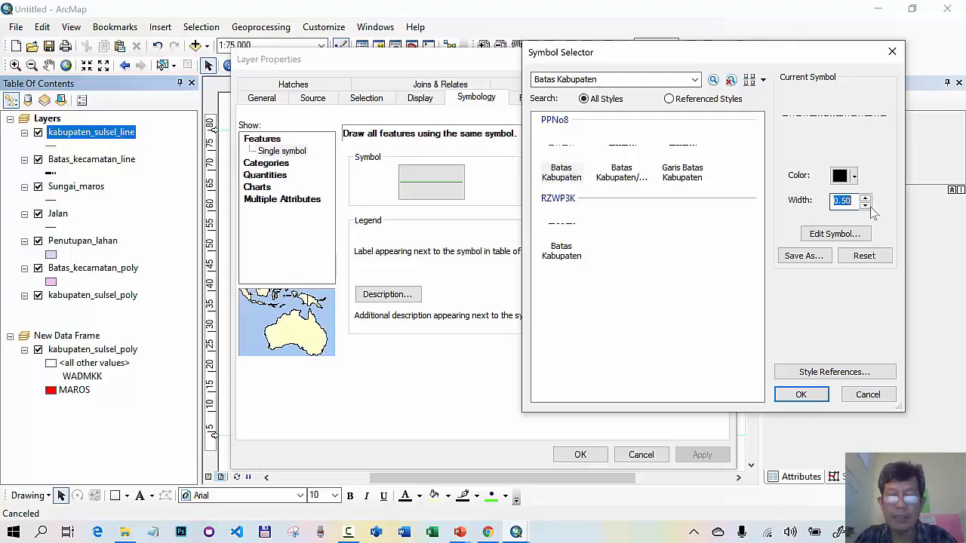
type("3")
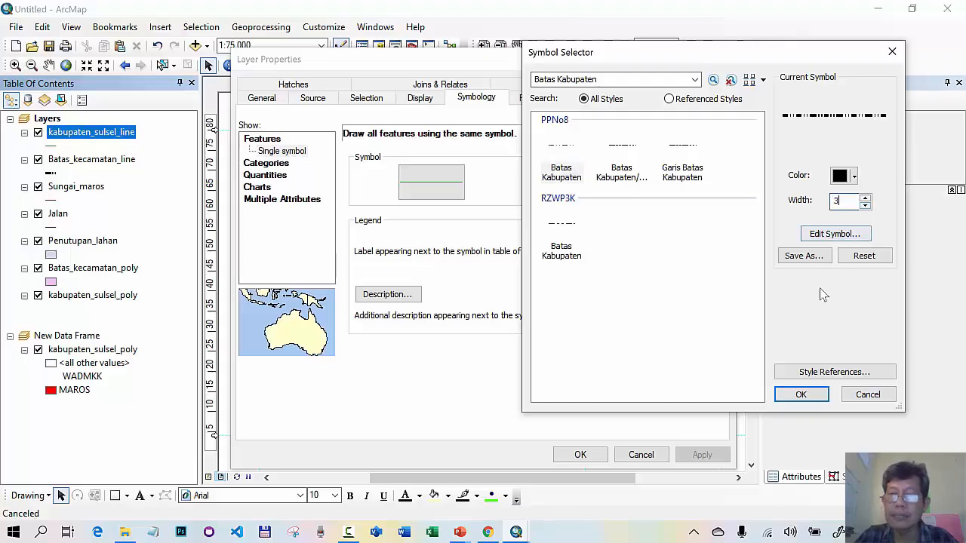
left_click(801, 395)
left_click(576, 455)
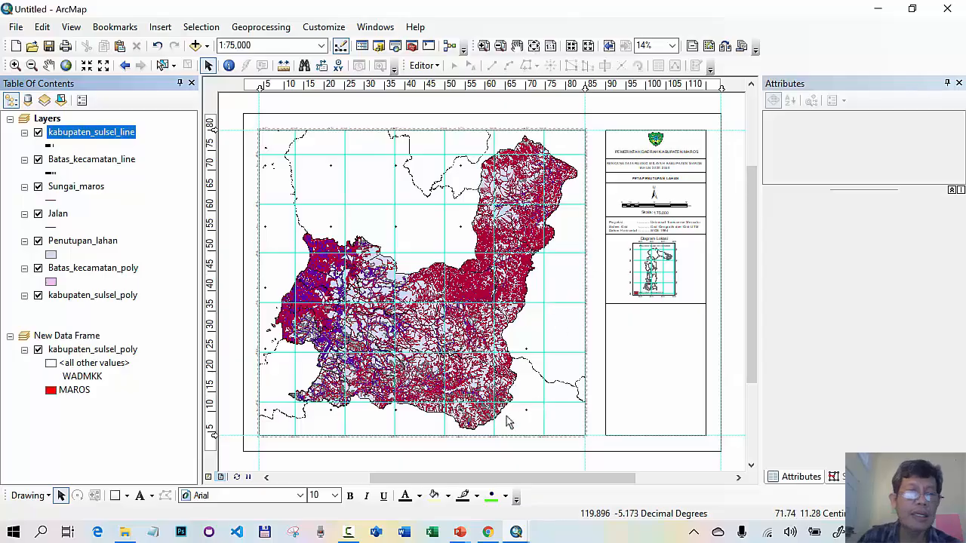
Turn on feature labels for the main data frame's kabupaten_sulsel_poly layer, using WADMKK as the label field
right_click(117, 297)
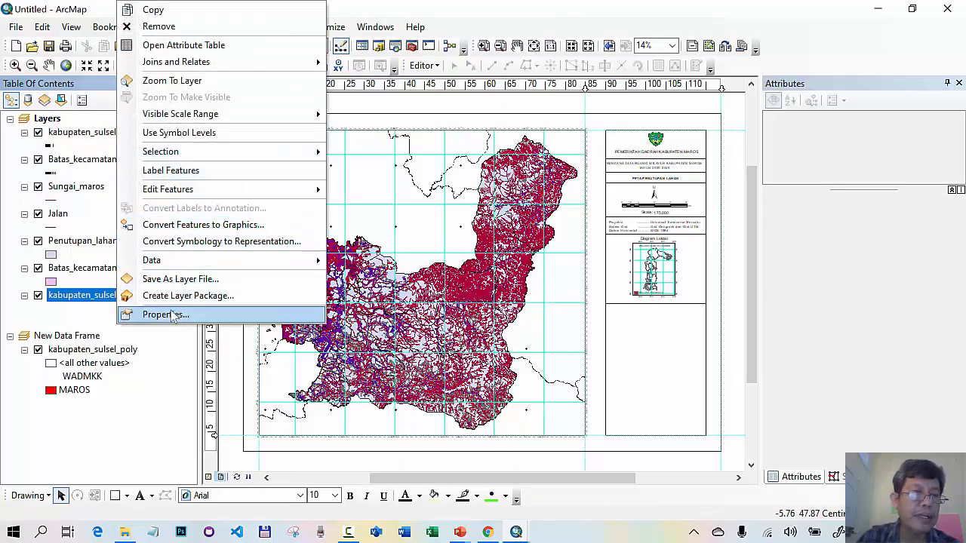
left_click(173, 315)
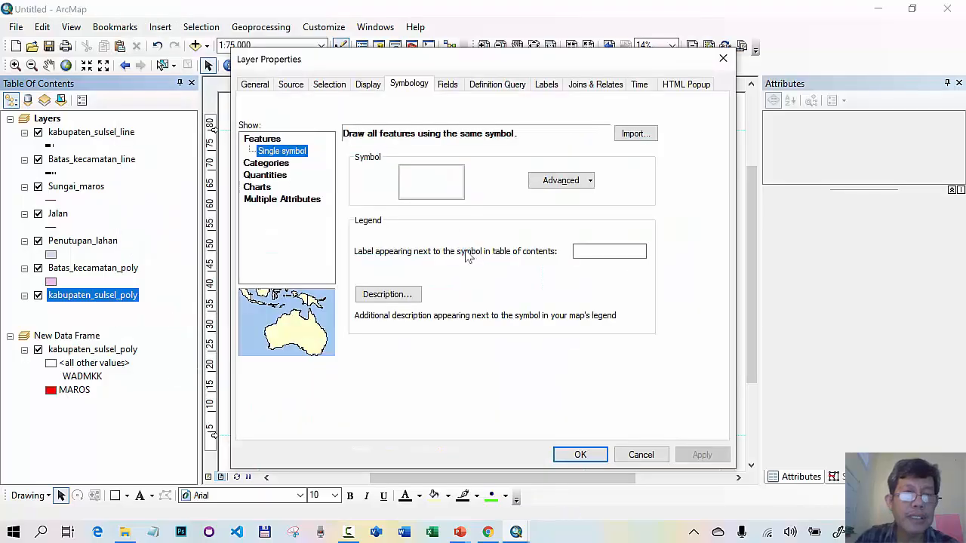
left_click(547, 86)
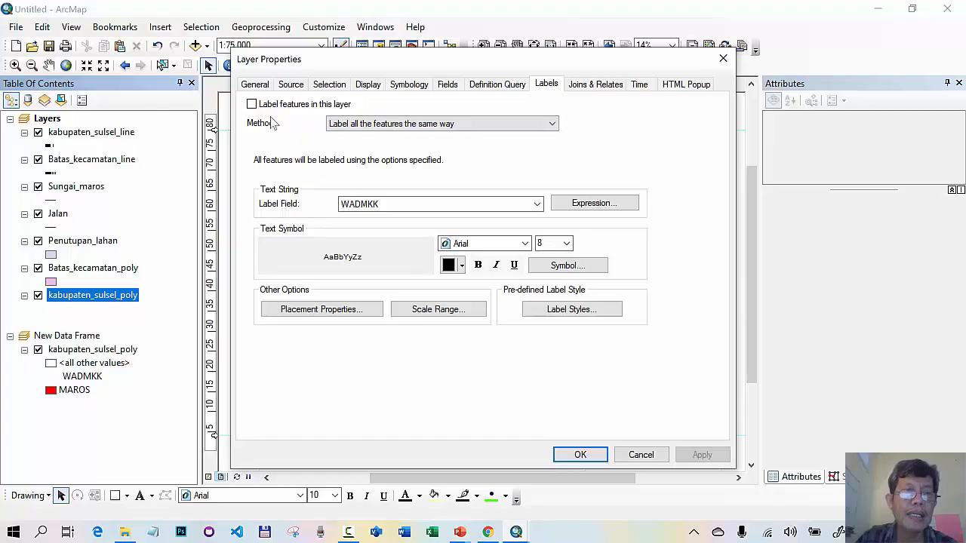
left_click(251, 104)
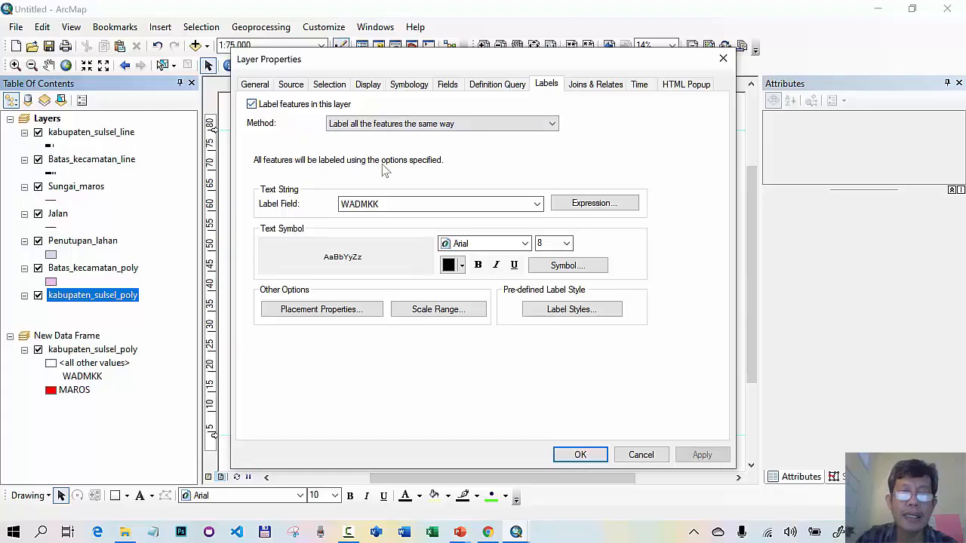
left_click(537, 203)
left_click(508, 228)
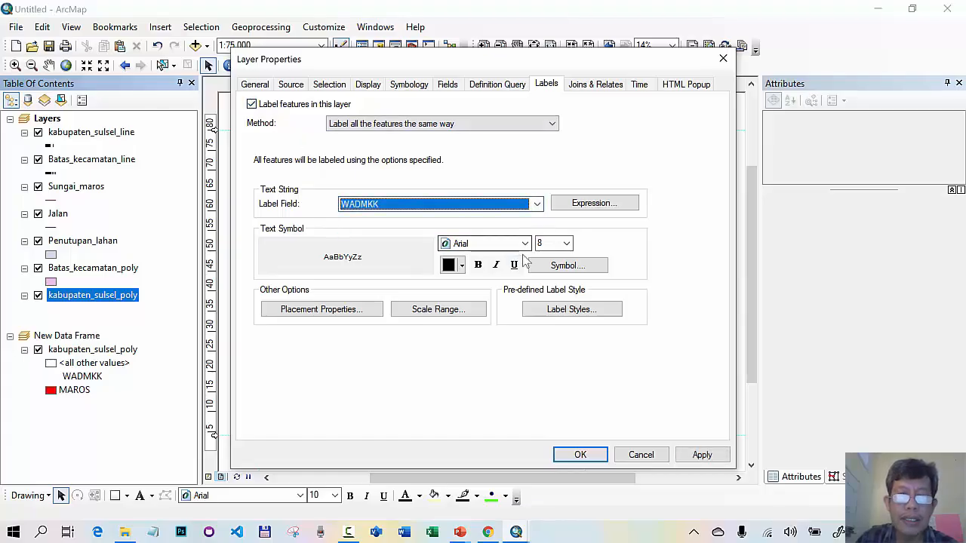
Set the regency labels' font size to 28 and apply the label settings to the map
left_click(564, 246)
left_click(565, 245)
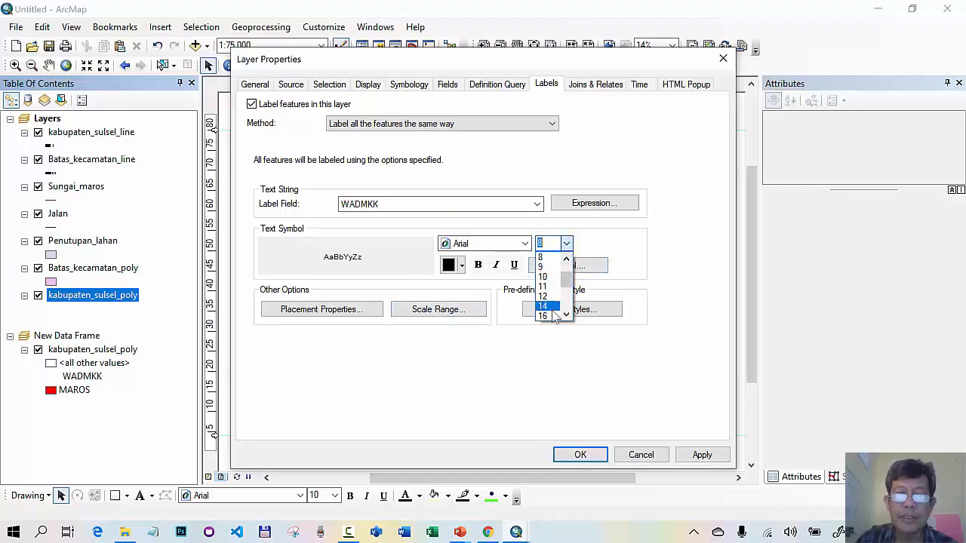
left_click_drag(570, 287, 571, 303)
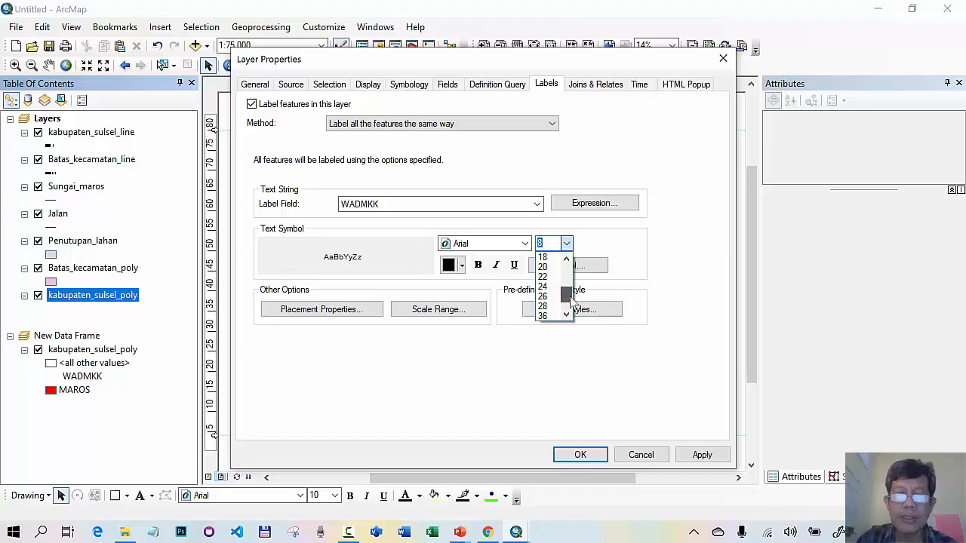
left_click(544, 305)
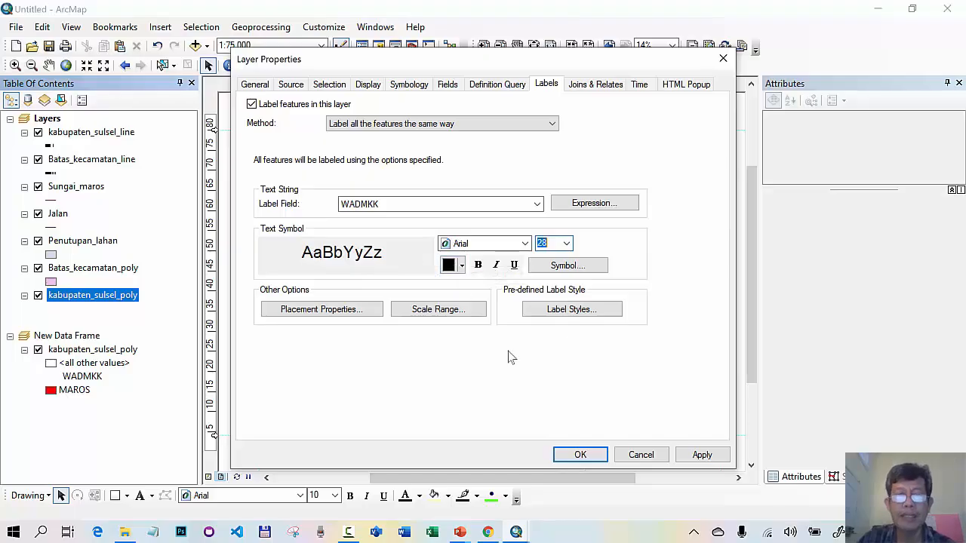
left_click(578, 454)
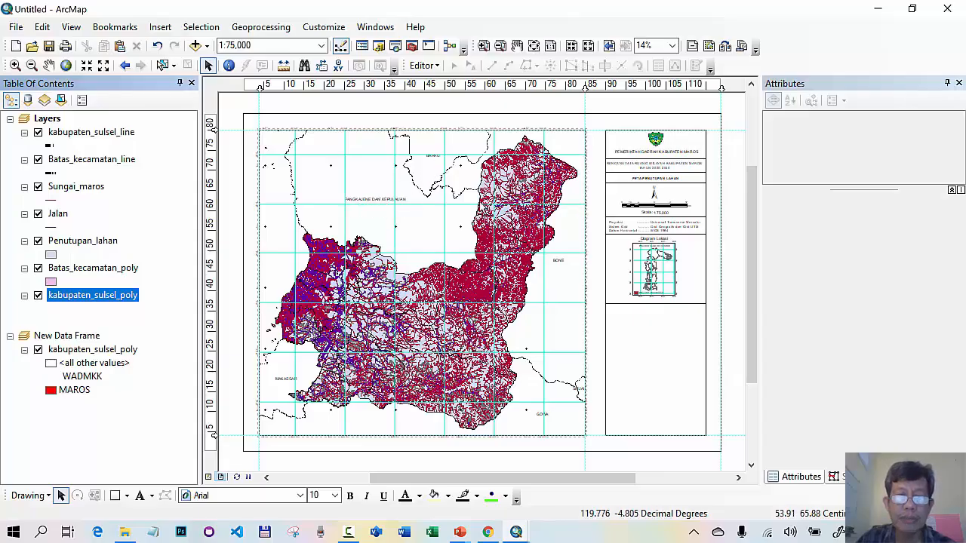
left_click(301, 362)
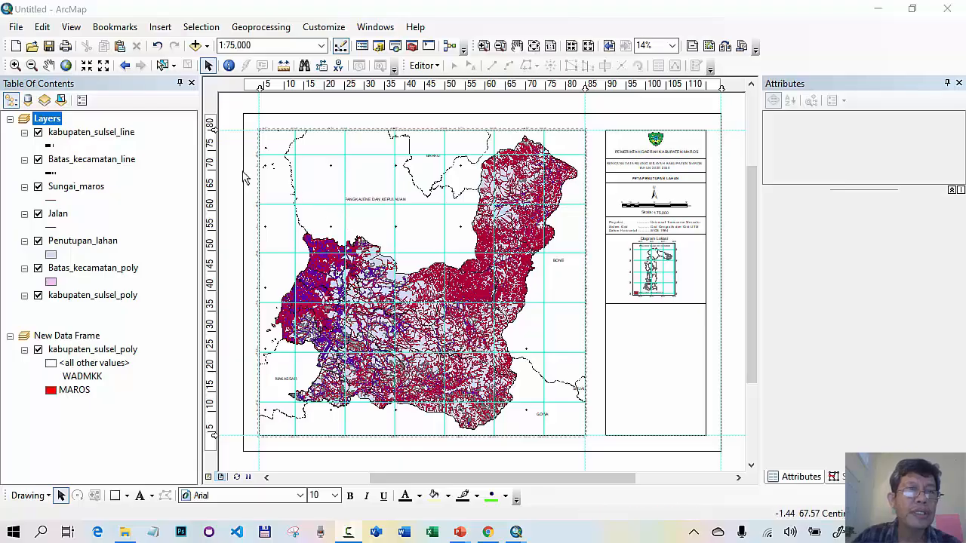
Add the garis_pantai.shp coastline shapefile from the bahan folder to the main data frame
left_click(195, 46)
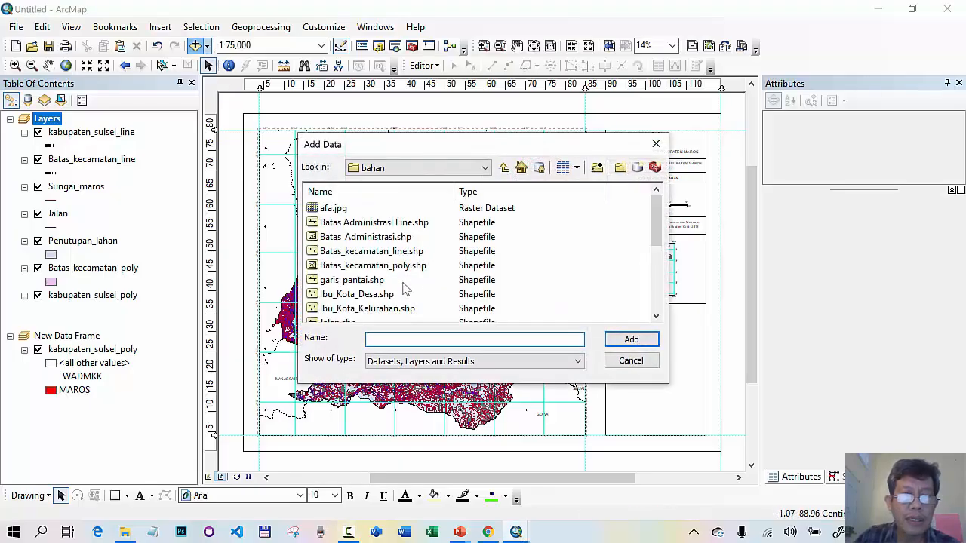
left_click(351, 280)
left_click(611, 339)
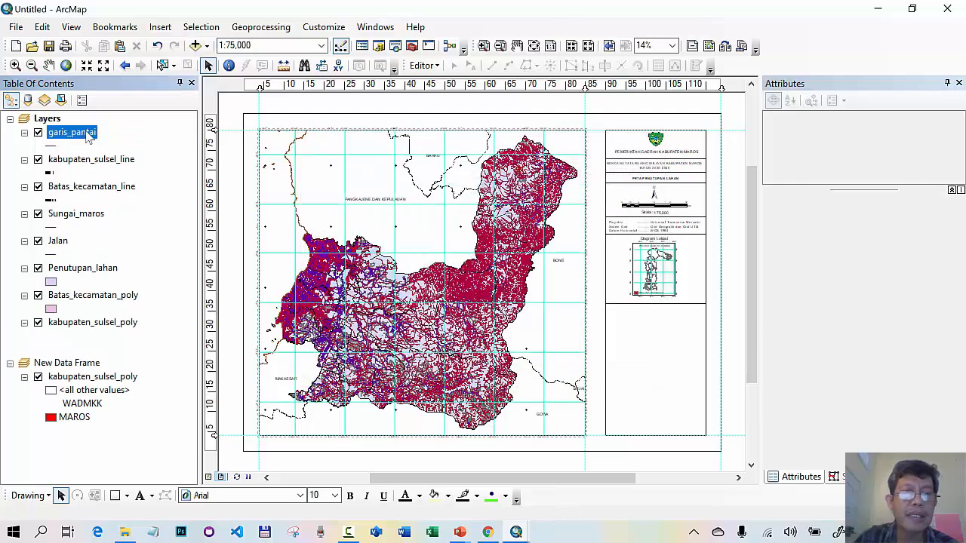
Search the symbol styles for "Garis pantai" and apply the PPNo8 Garis Tepi Pantai/Pulau symbol to the garis_pantai layer
double_click(83, 133)
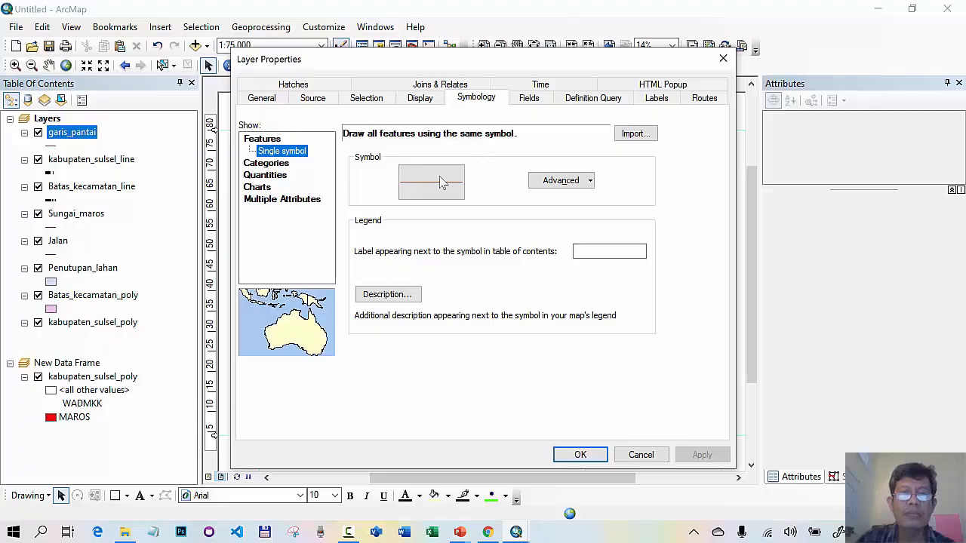
left_click(442, 182)
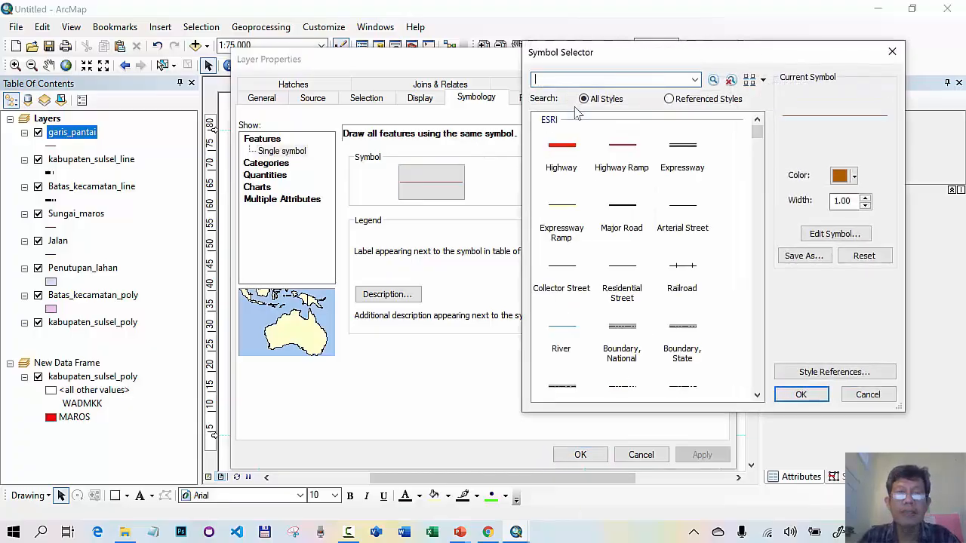
type("Garis pant")
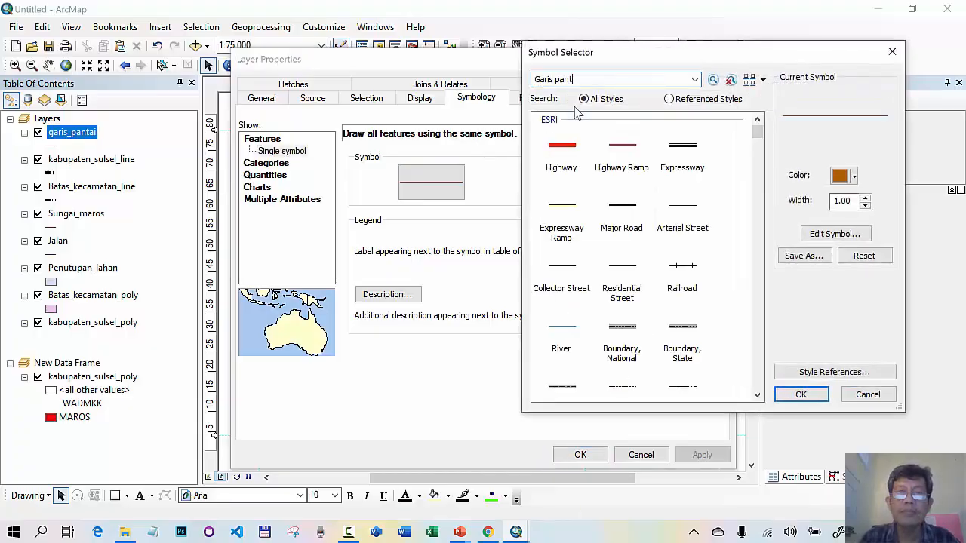
type("ai")
key("Return")
left_click(566, 168)
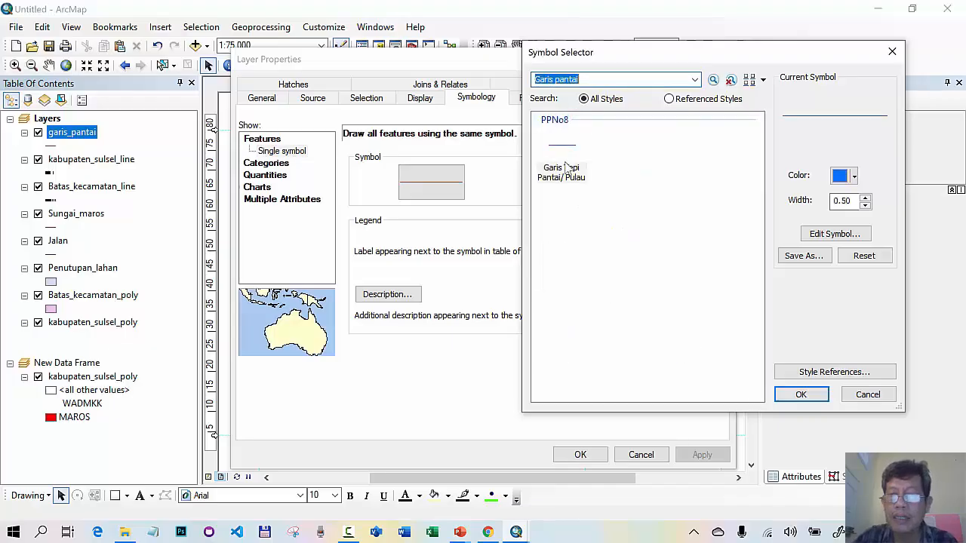
left_click(801, 394)
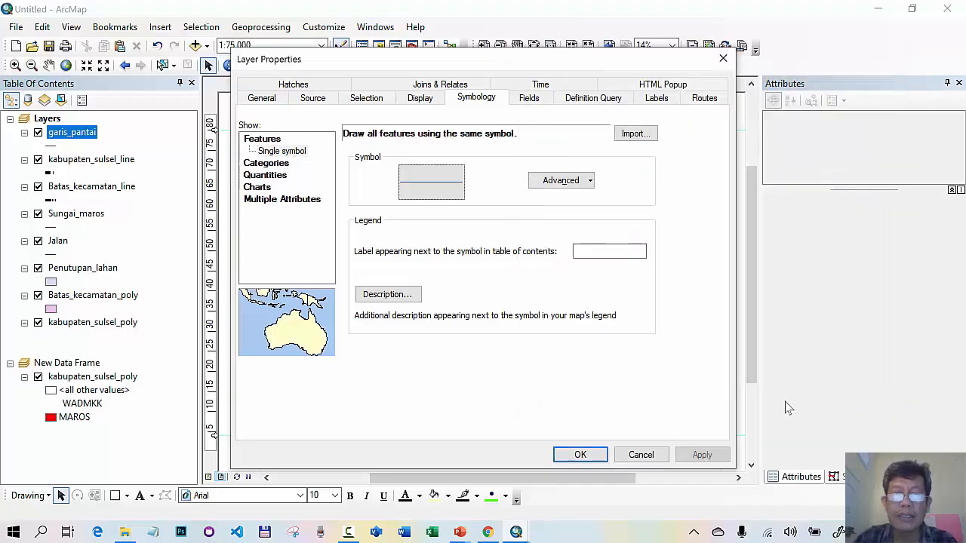
left_click(602, 455)
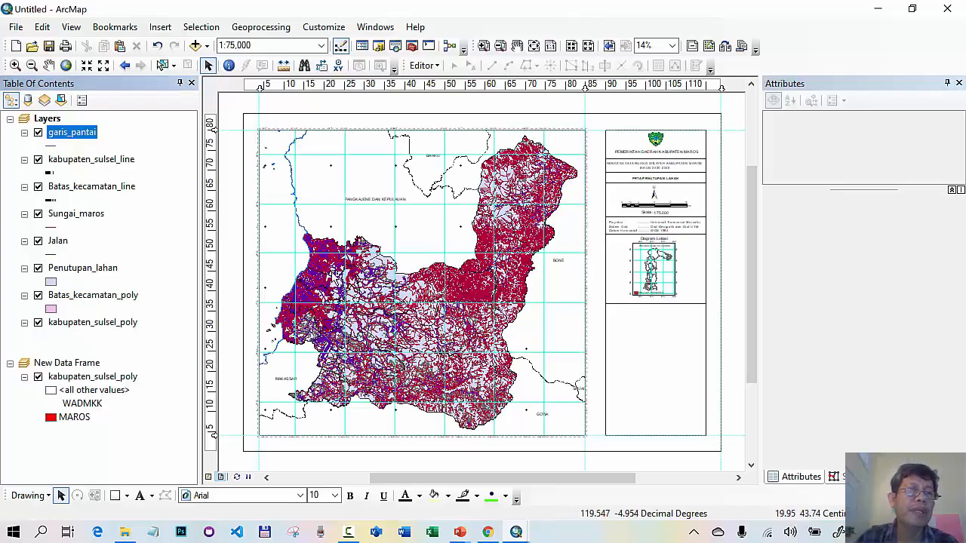
Add join.shp from the batimetri_sulsel folder and move the layer below kabupaten_sulsel_poly in the main data frame
left_click(195, 45)
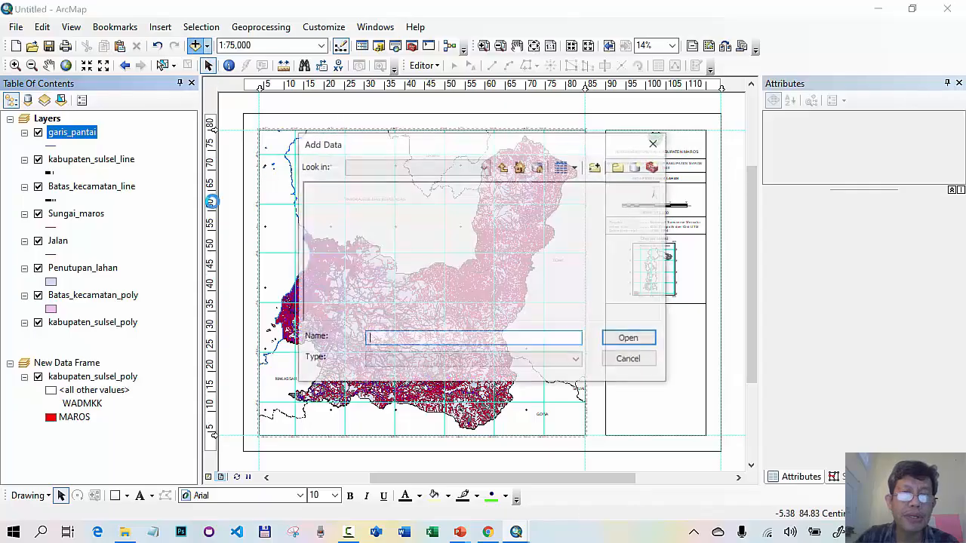
left_click(503, 168)
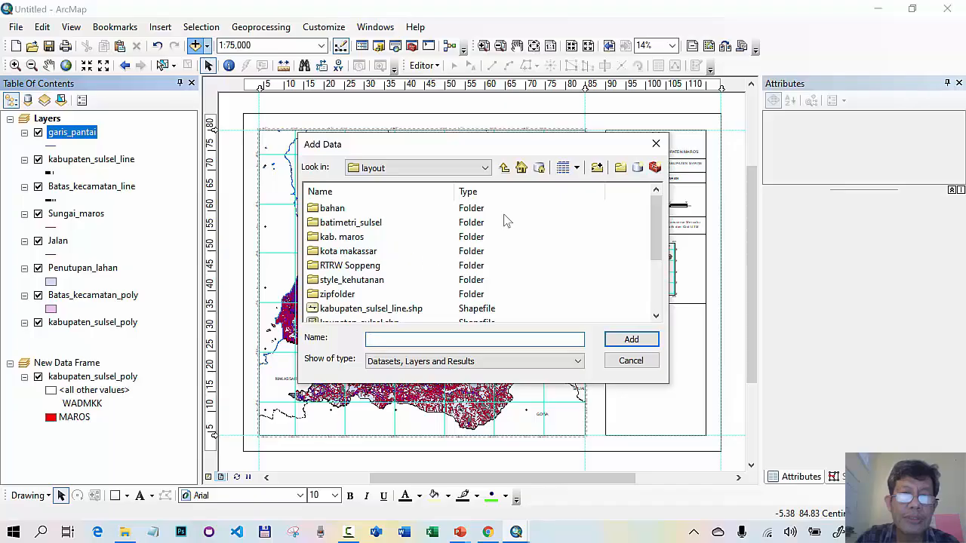
scroll(519, 236, "down", 1)
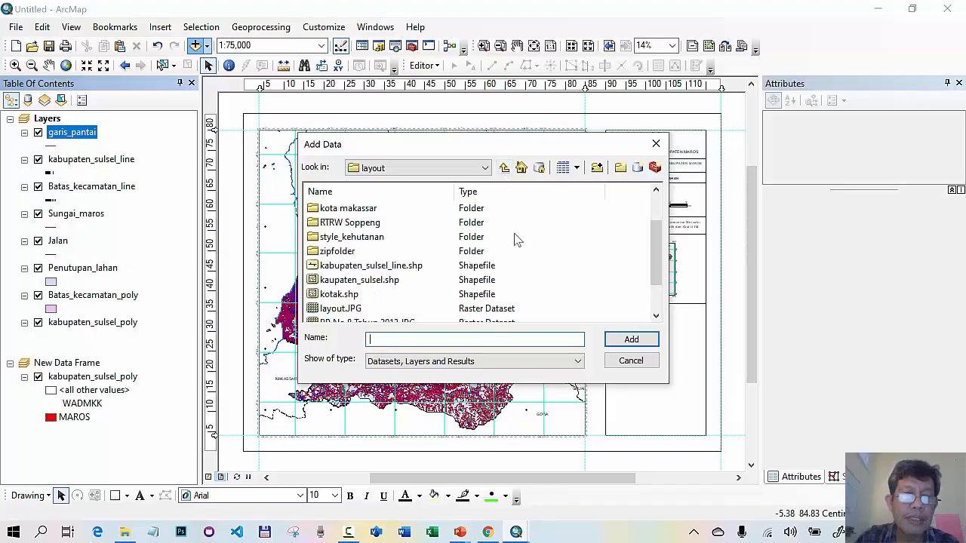
scroll(514, 233, "up", 1)
double_click(355, 223)
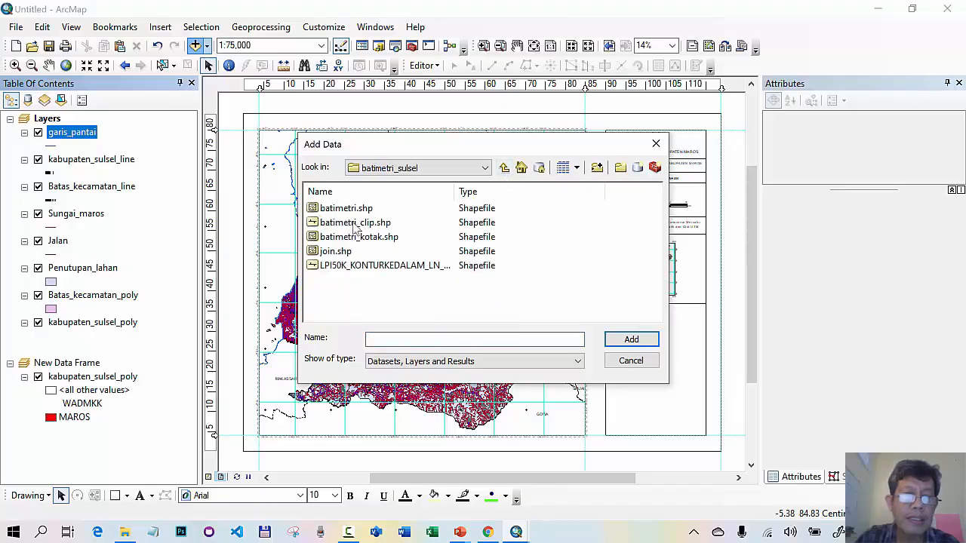
left_click(328, 254)
left_click(631, 339)
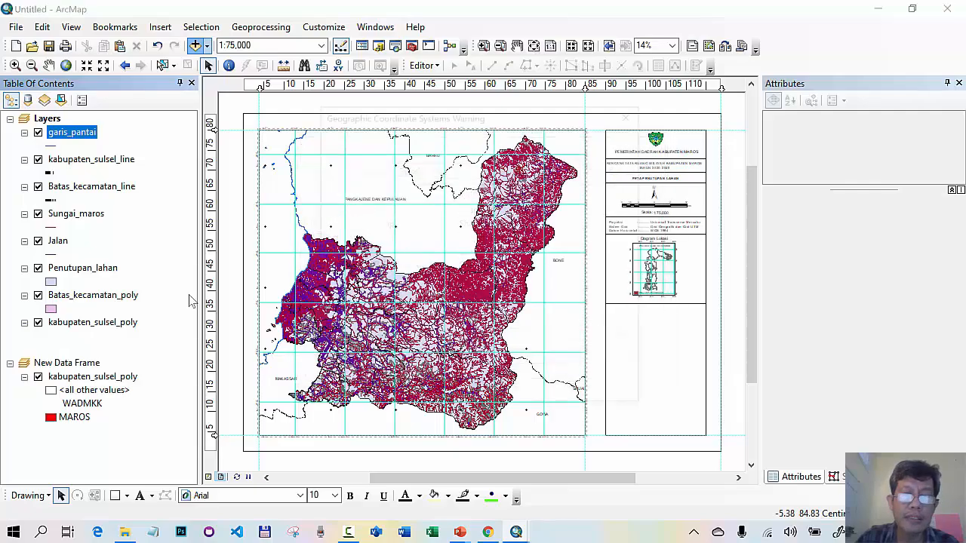
left_click(610, 395)
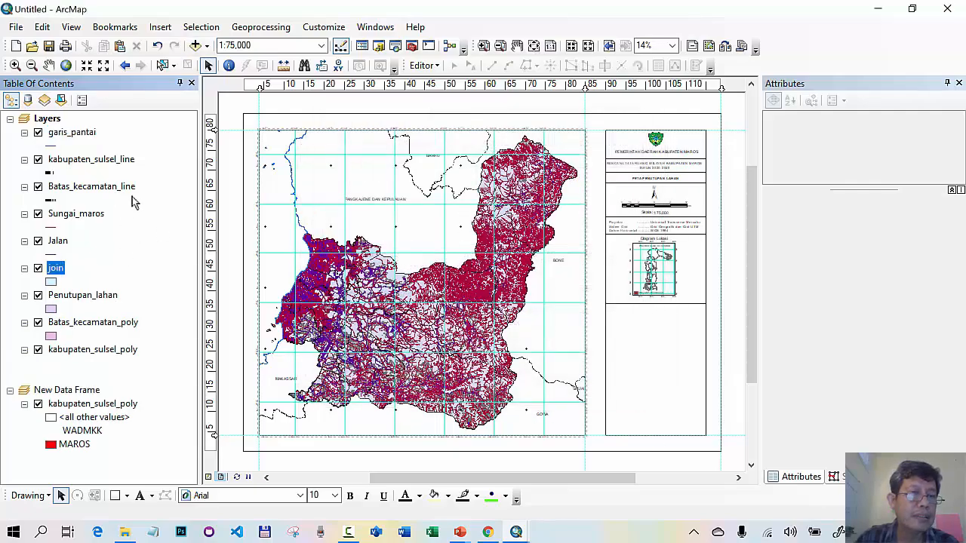
left_click_drag(59, 275, 52, 359)
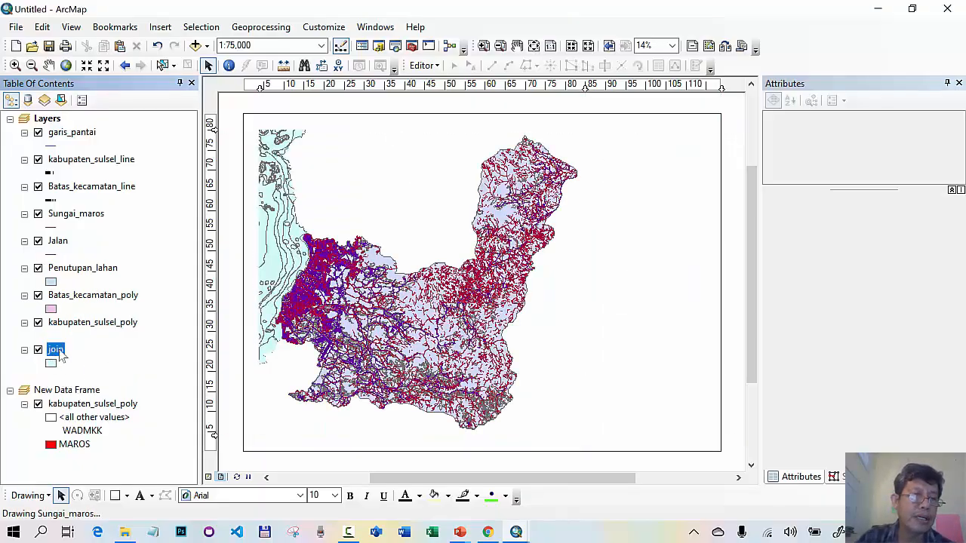
Symbolize the join layer by all unique NKKDLM values, using the light-to-dark blue color ramp
right_click(62, 349)
left_click(108, 339)
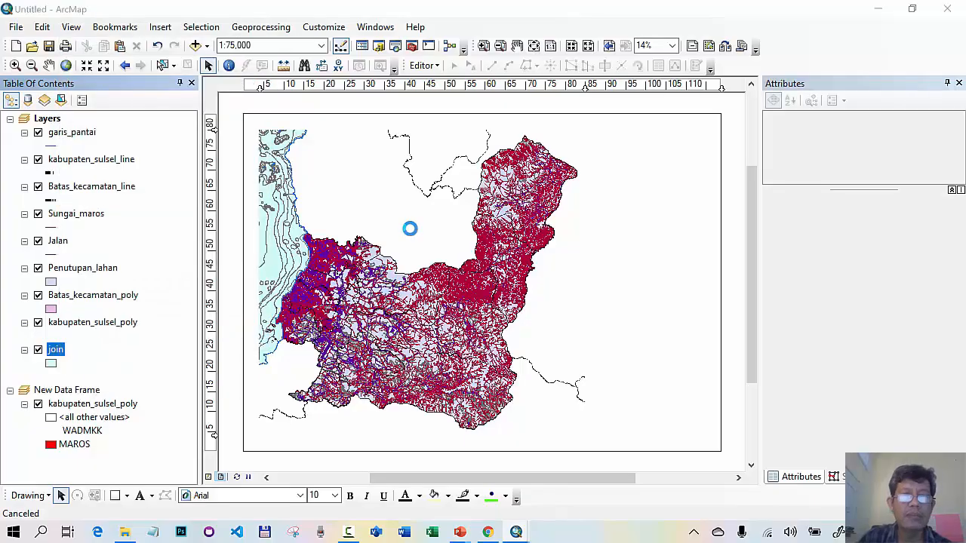
left_click(285, 164)
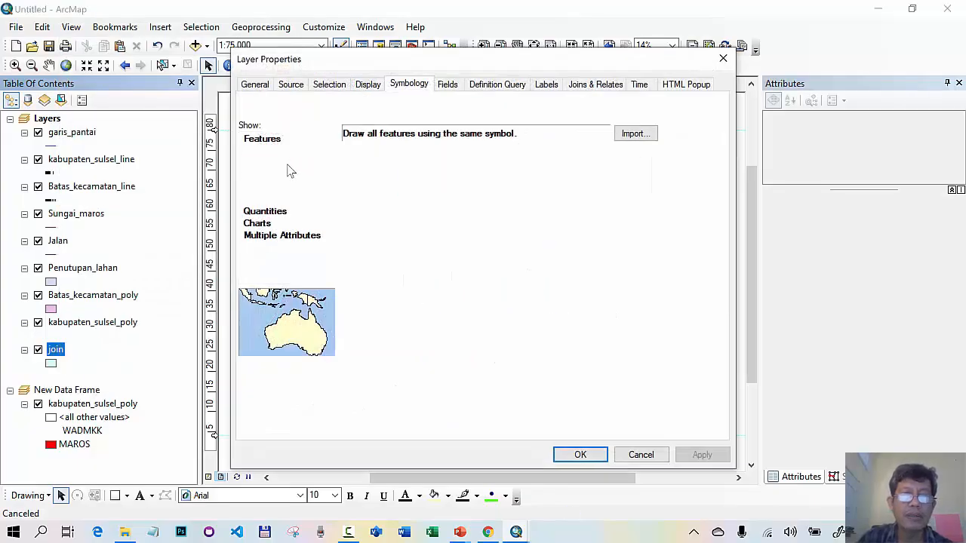
left_click(370, 349)
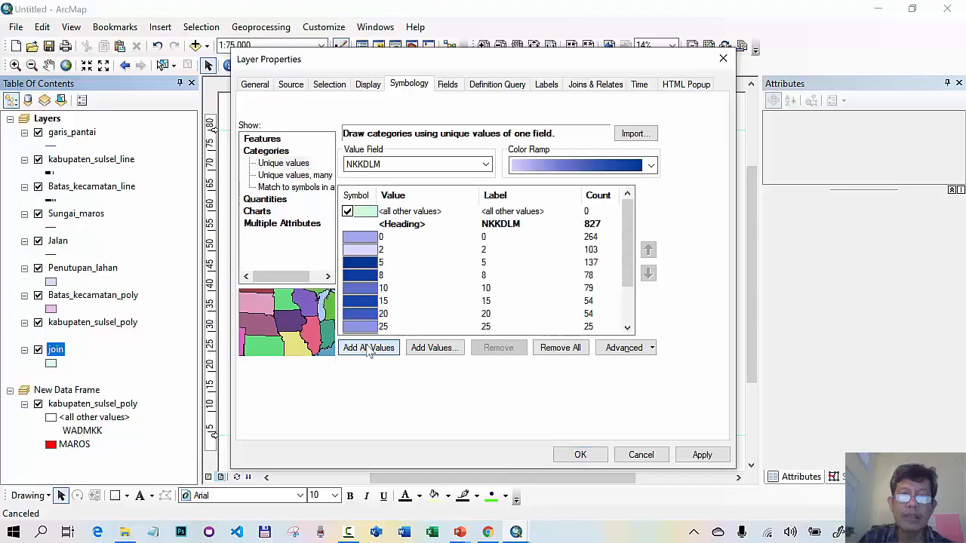
left_click(650, 165)
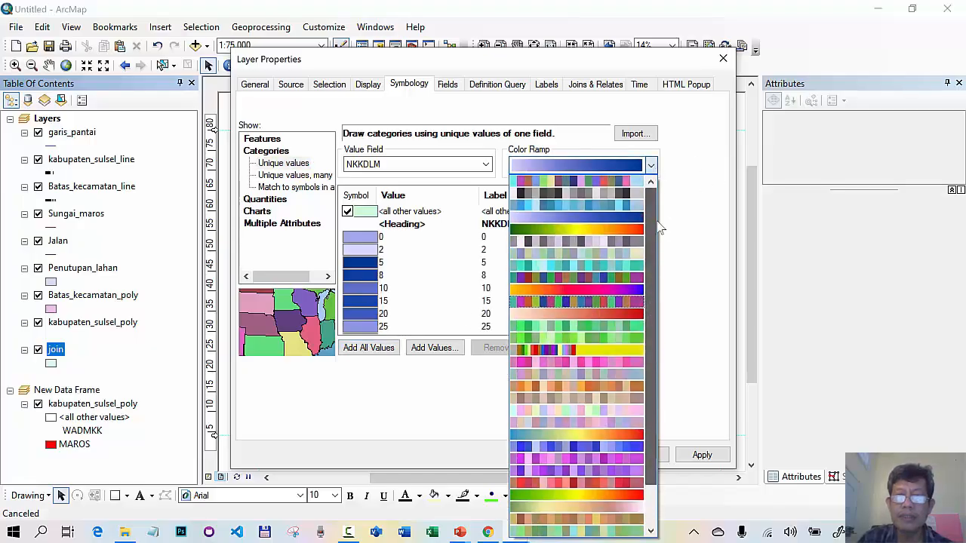
left_click(612, 220)
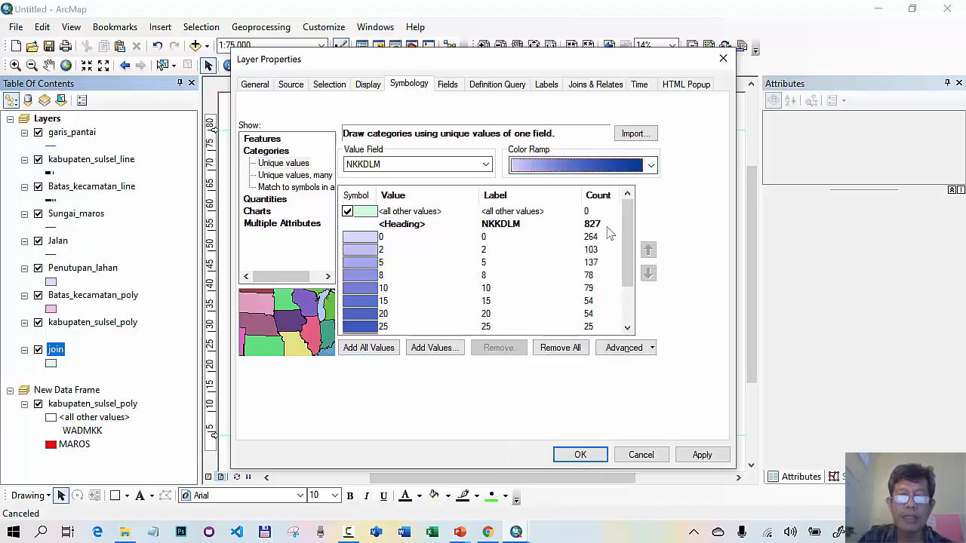
Set the outline color of all the join layer's symbols to No Color, apply the symbology and collapse its legend
left_click(355, 195)
left_click(429, 241)
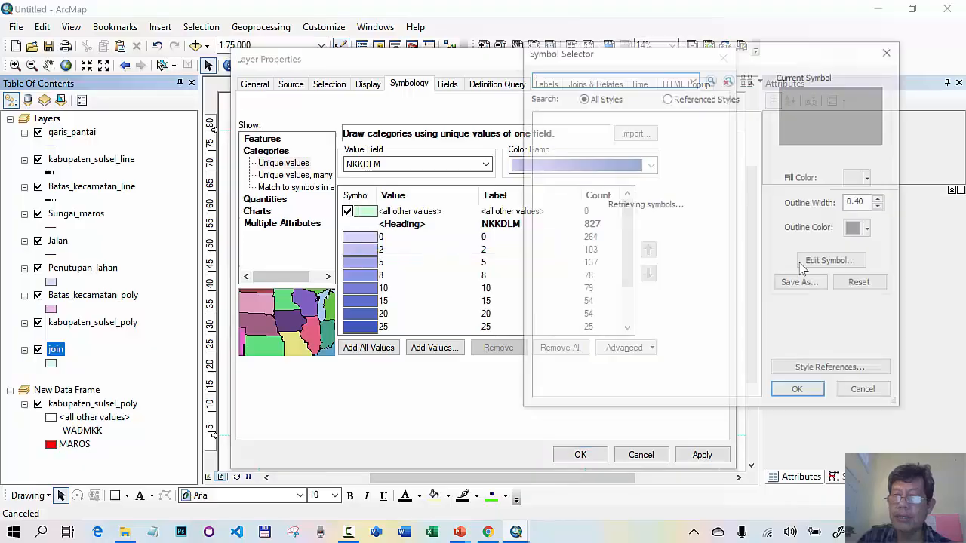
left_click(868, 230)
left_click(839, 251)
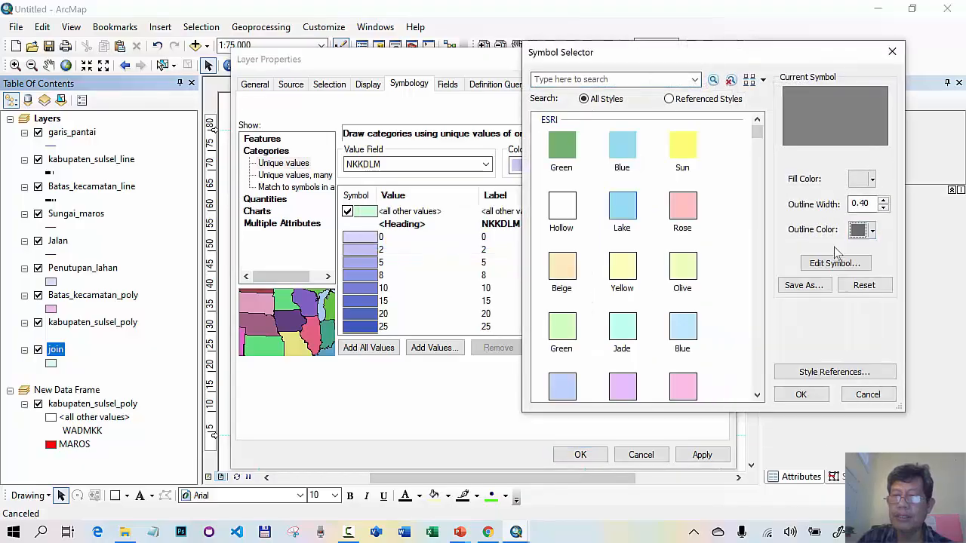
left_click(799, 393)
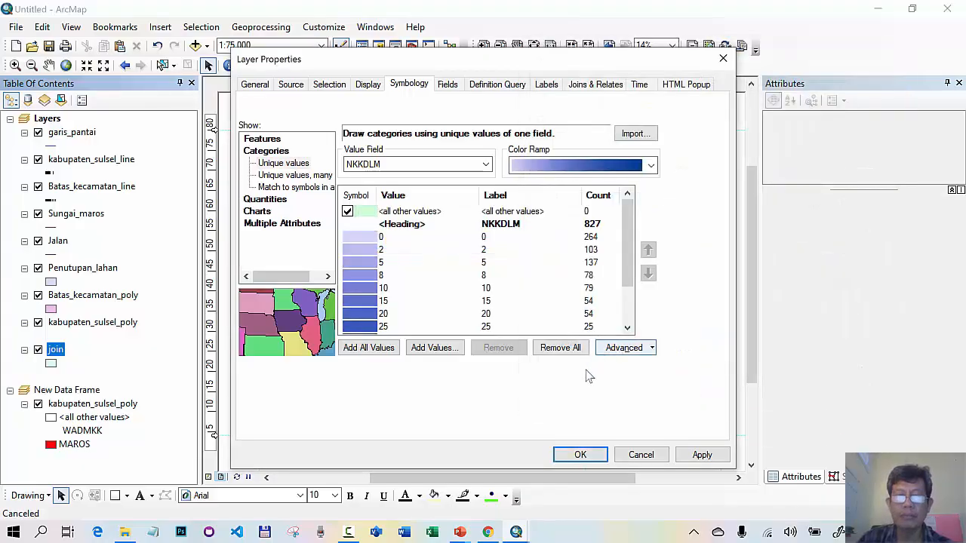
left_click(581, 457)
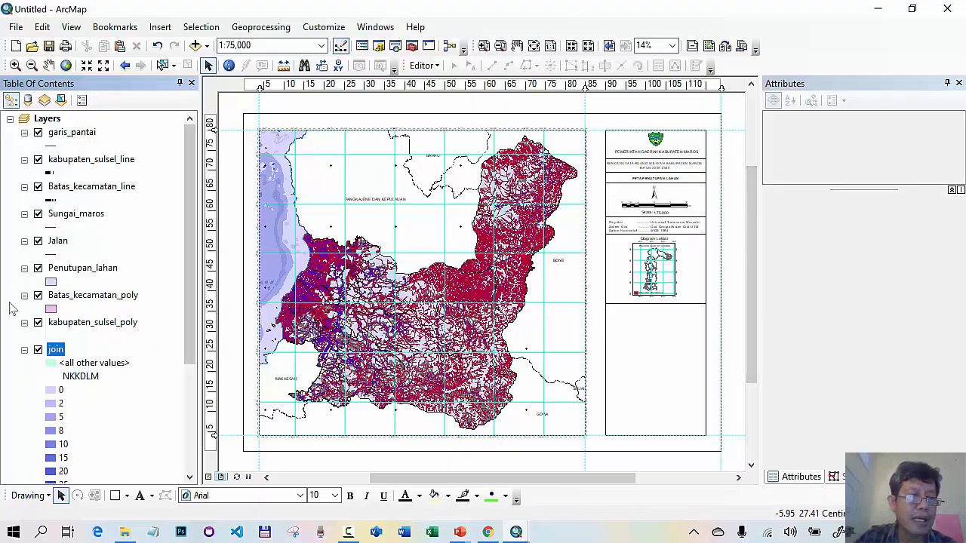
left_click(24, 350)
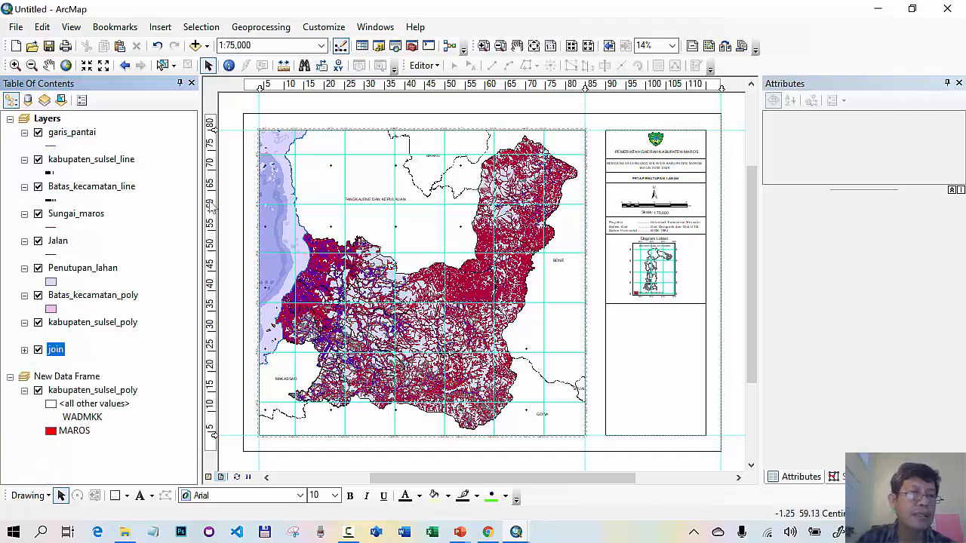
Set the Sungai_maros layer's symbology to unique values with NAMA_UNSUR as the value field
right_click(84, 216)
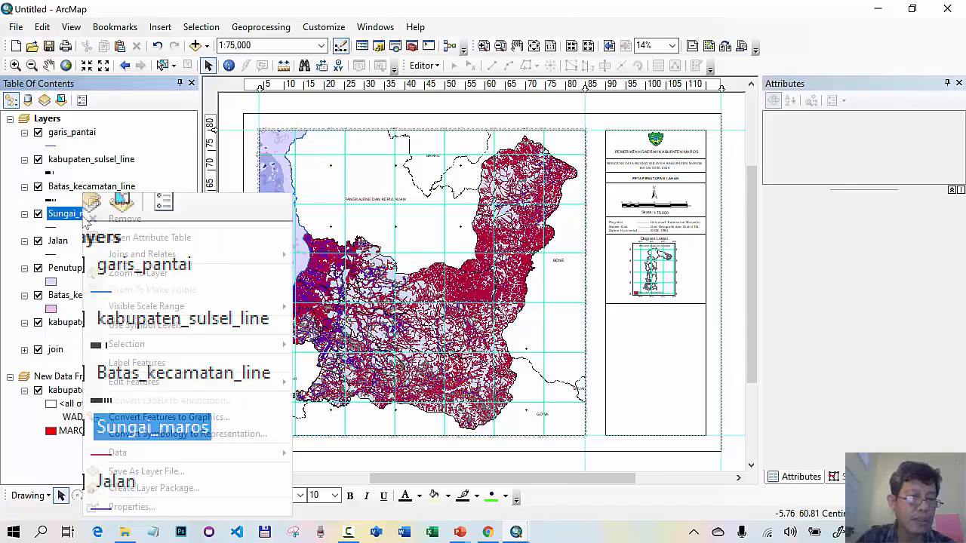
left_click(118, 507)
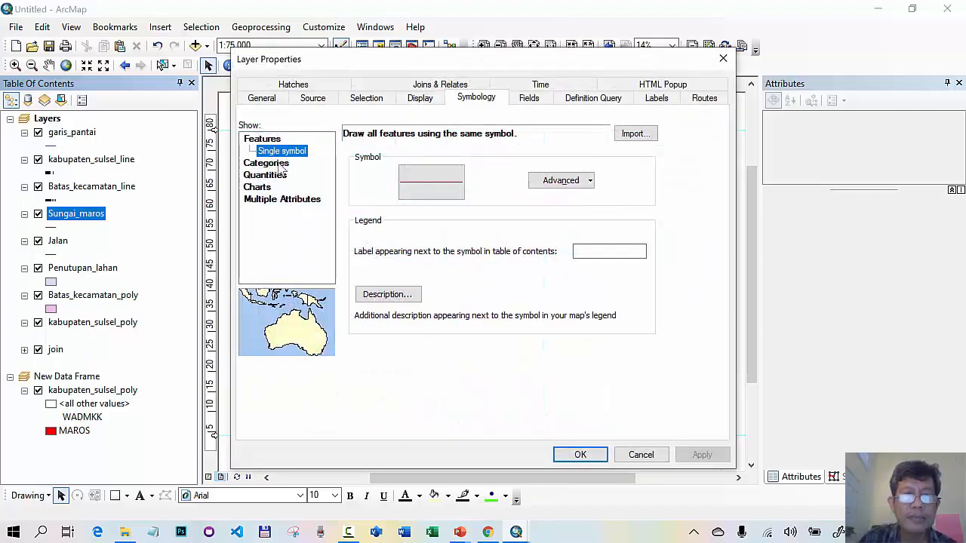
left_click(278, 163)
left_click(485, 163)
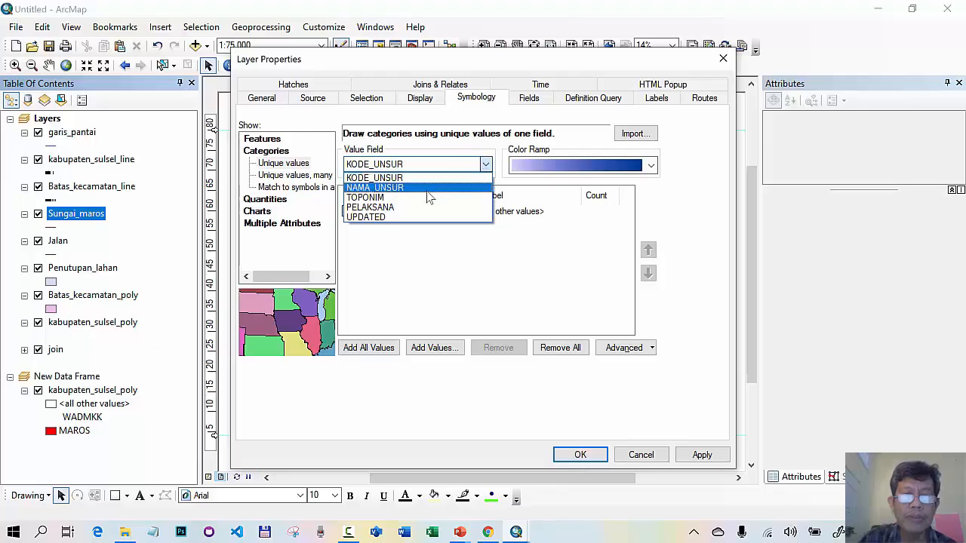
left_click(427, 189)
Add the values Garis tengah sungai, Sungai Dua Garis and Sungai Satu Garis to the Sungai_maros symbology
left_click(433, 348)
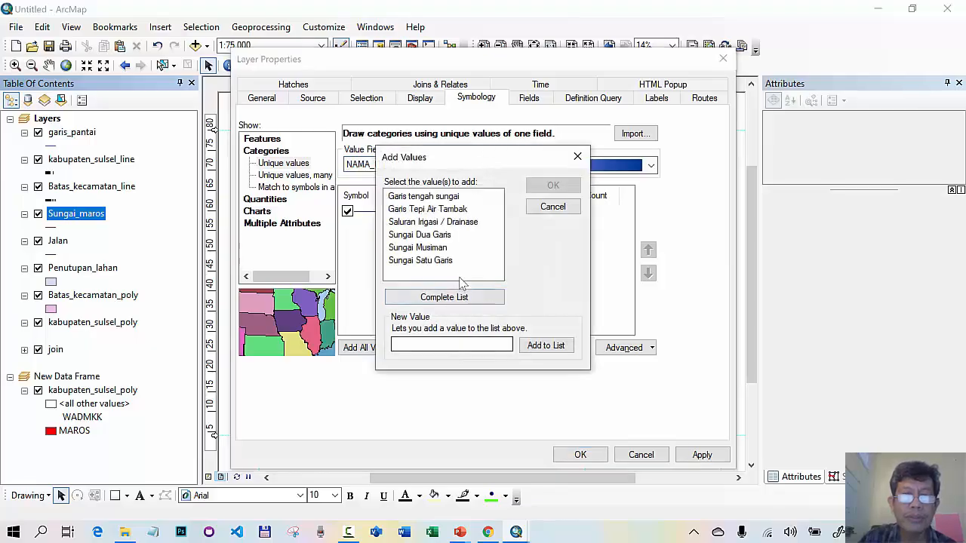
left_click(428, 249)
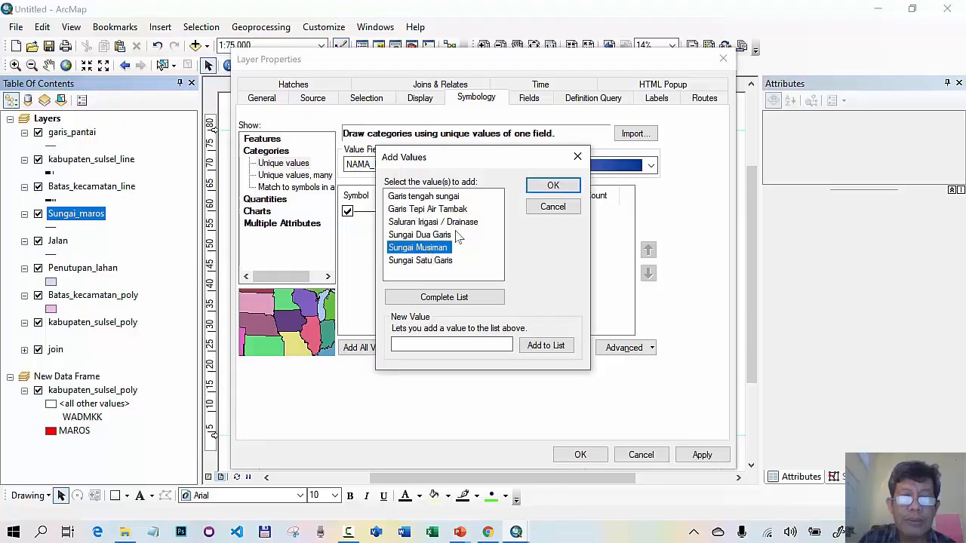
left_click(441, 223)
left_click(442, 210)
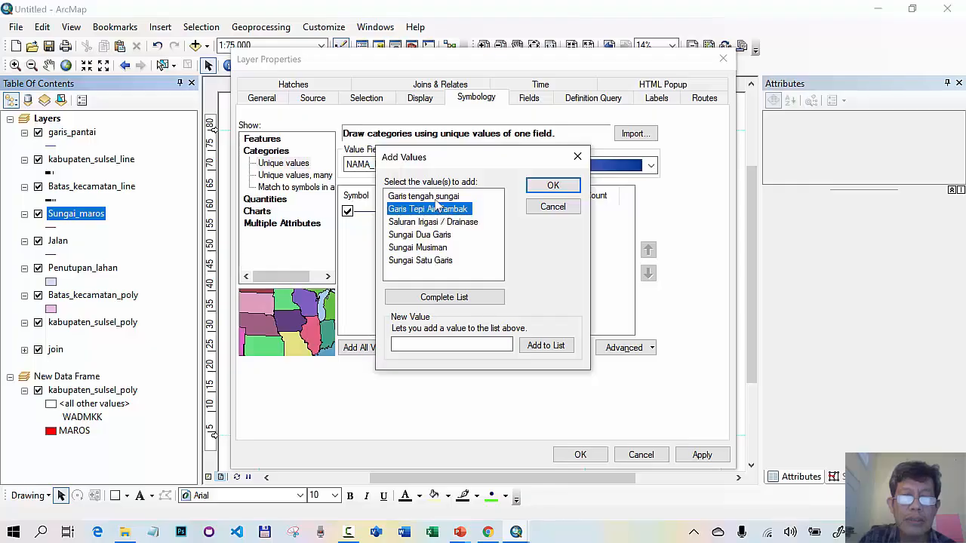
left_click(436, 197)
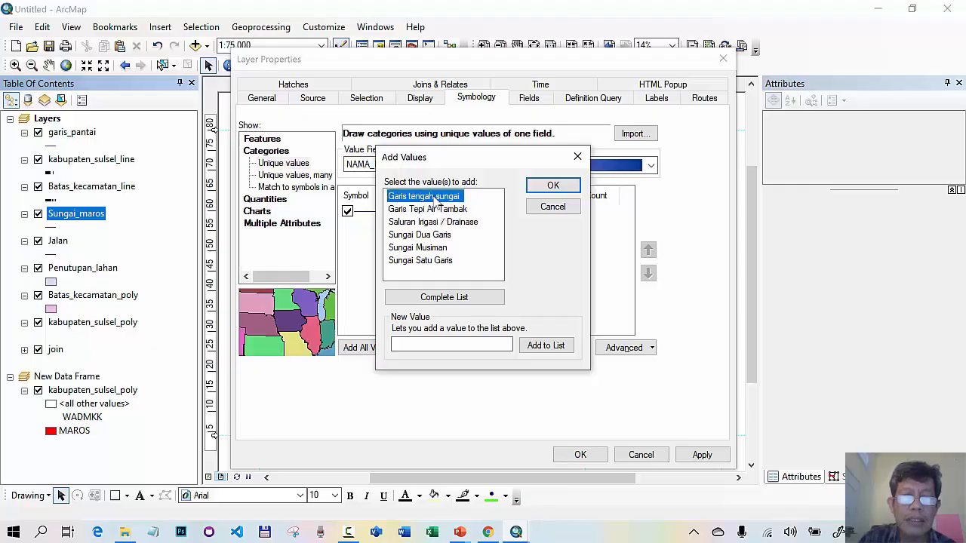
left_click(416, 261)
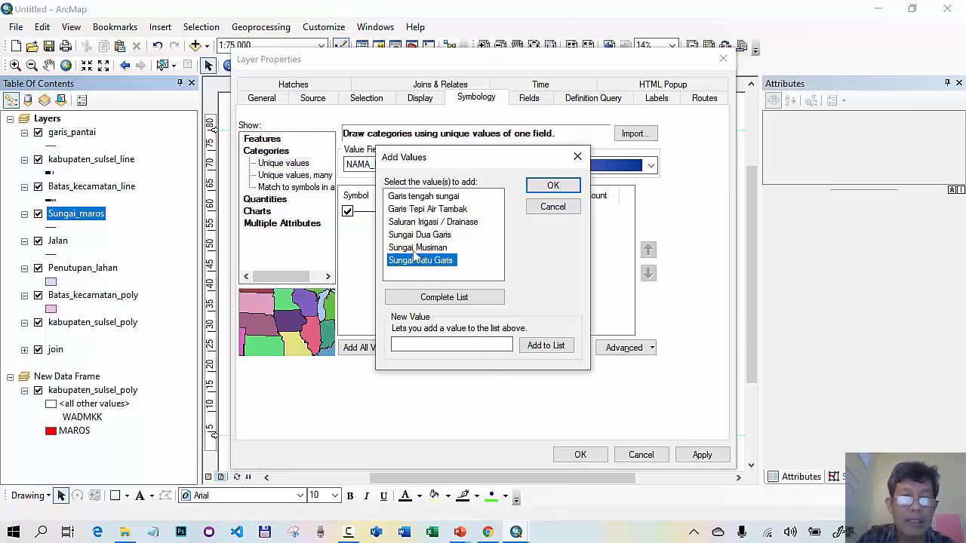
left_click(428, 235, "ctrl")
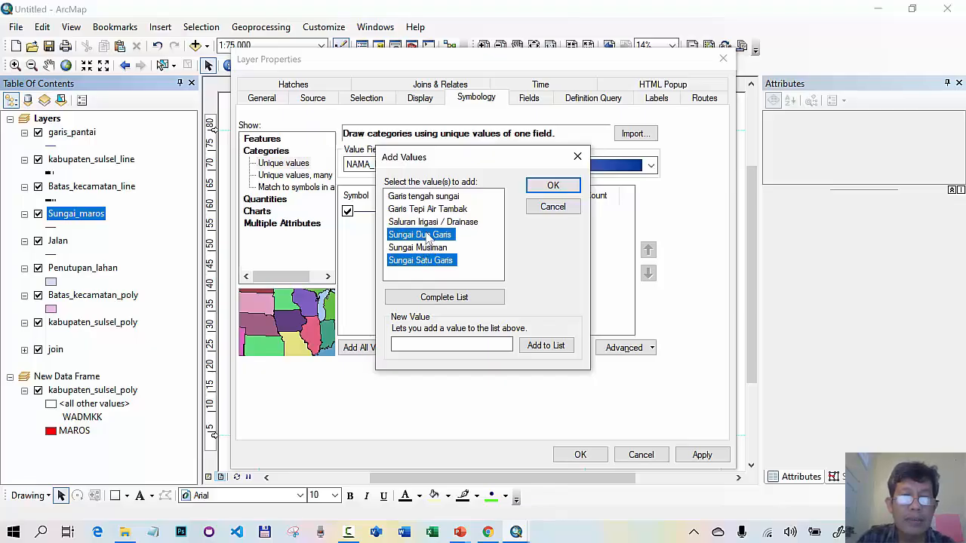
left_click(437, 197, "ctrl")
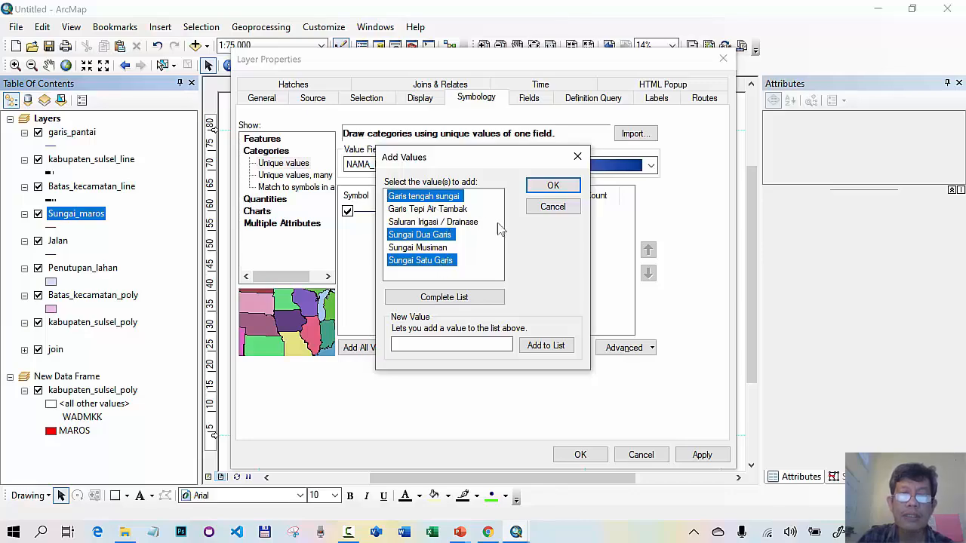
left_click(552, 185)
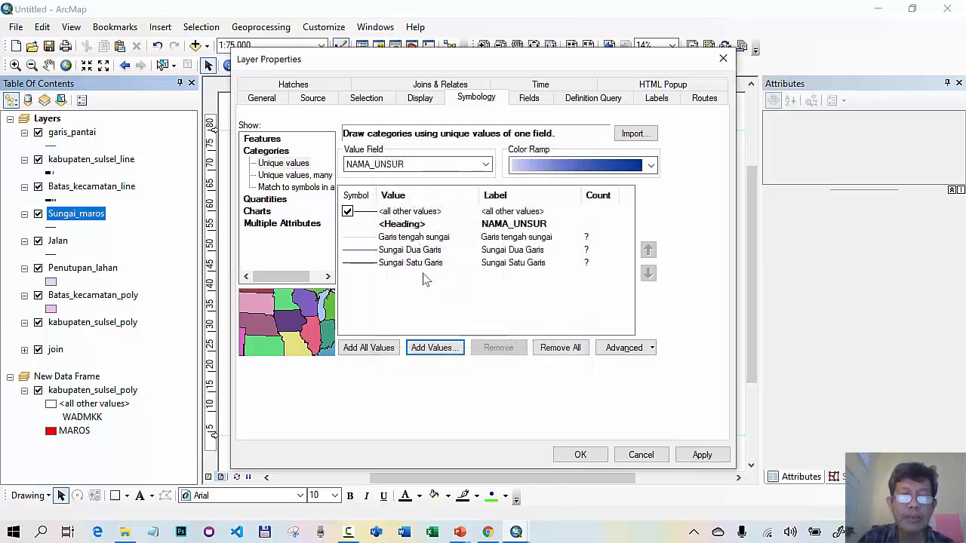
Assign the PPNo8 symbols Sungai, Sungai Dua Garis and Sungai Satu Garis to the three river values in listed order and apply the symbology
double_click(370, 239)
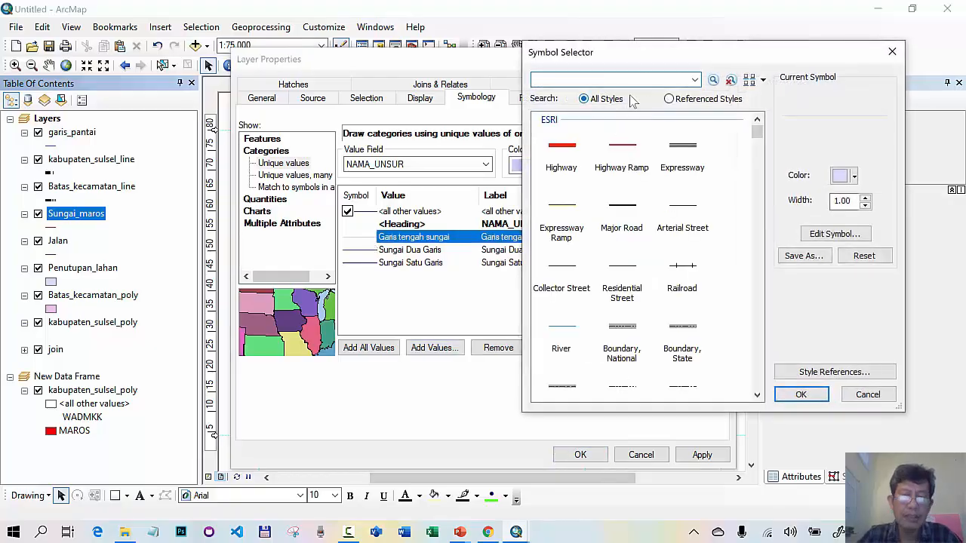
key("Return")
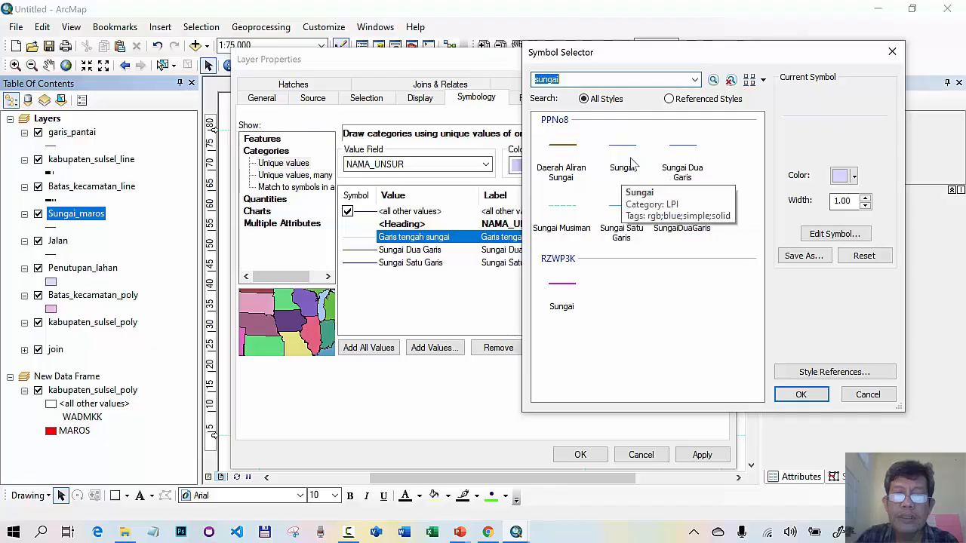
double_click(624, 150)
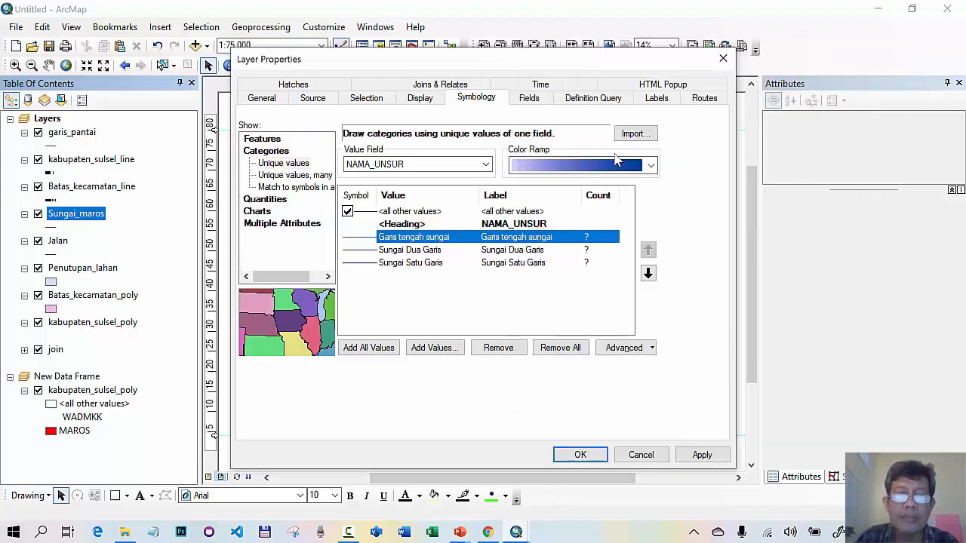
double_click(362, 251)
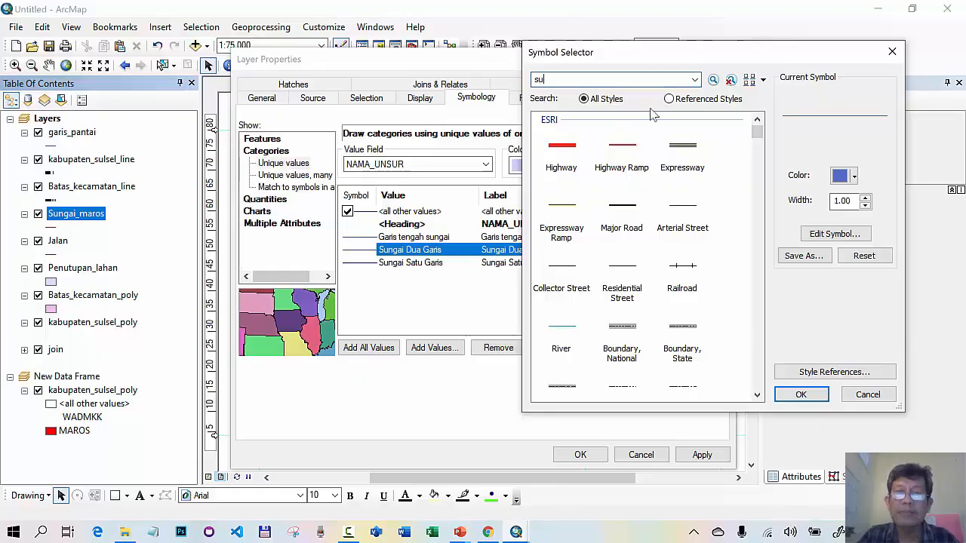
key("Return")
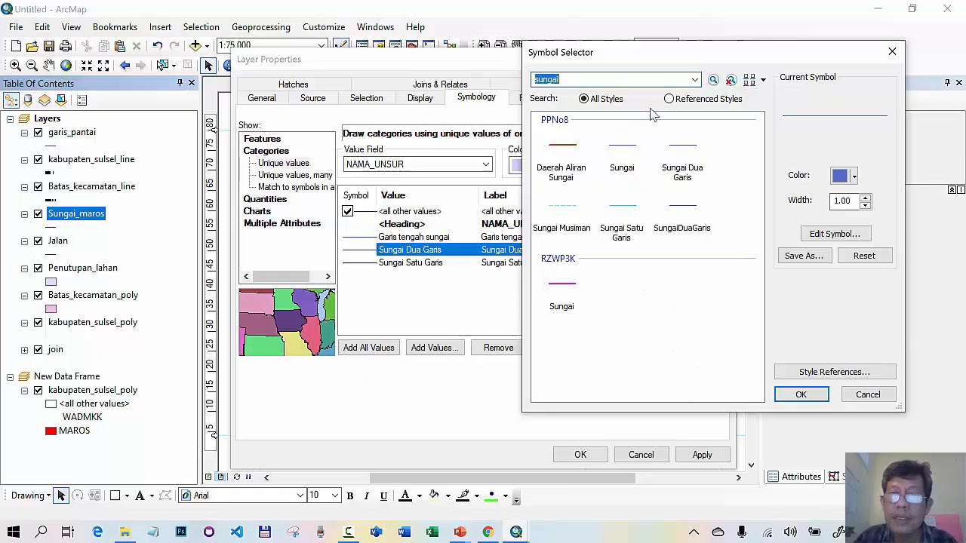
double_click(683, 149)
double_click(362, 263)
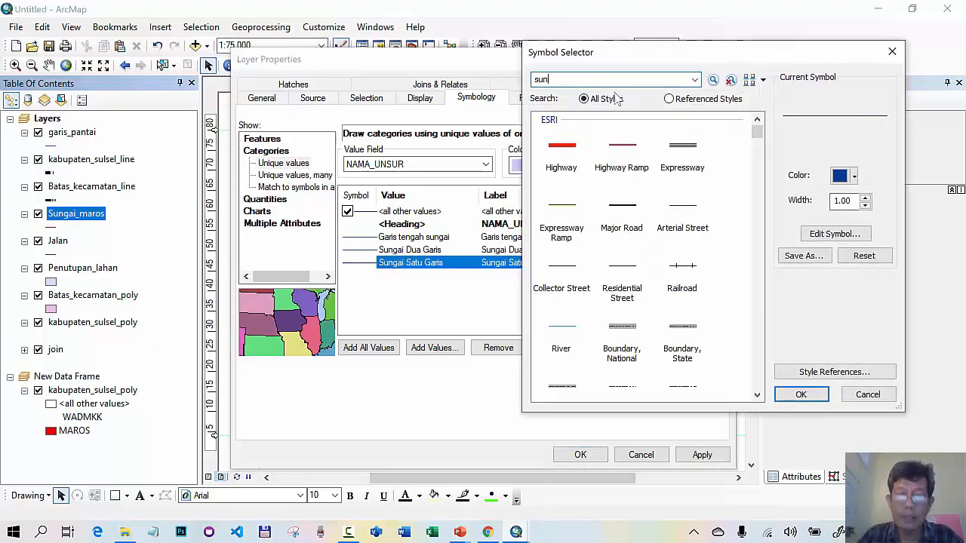
key("Return")
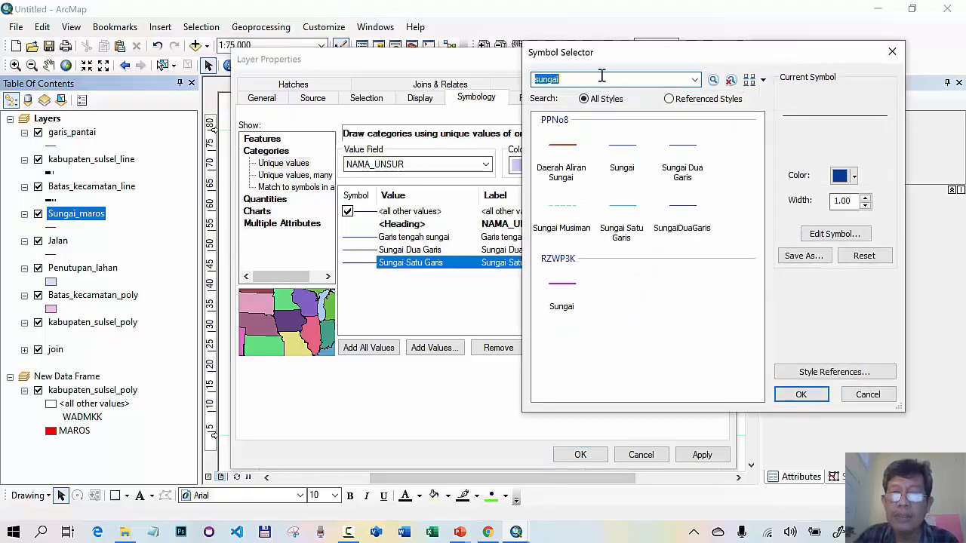
double_click(620, 211)
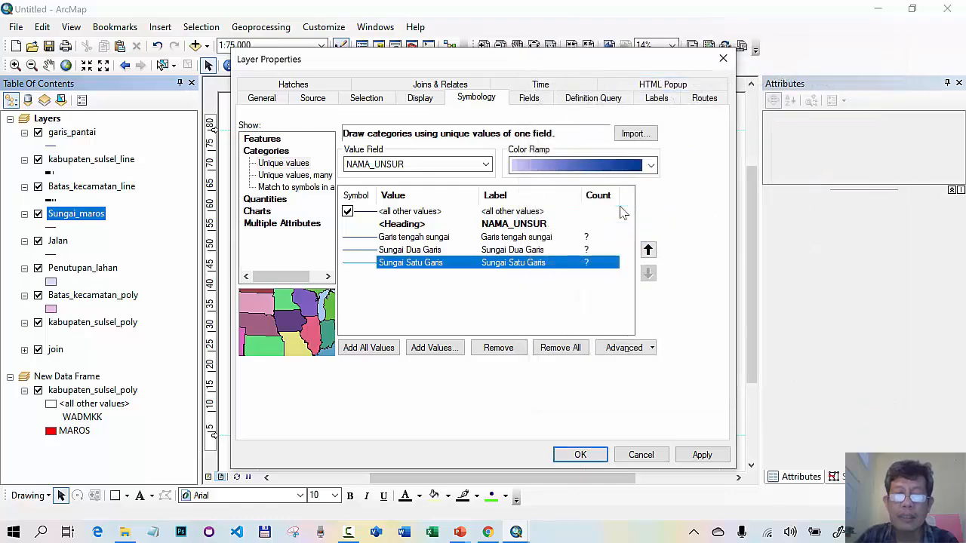
left_click(580, 455)
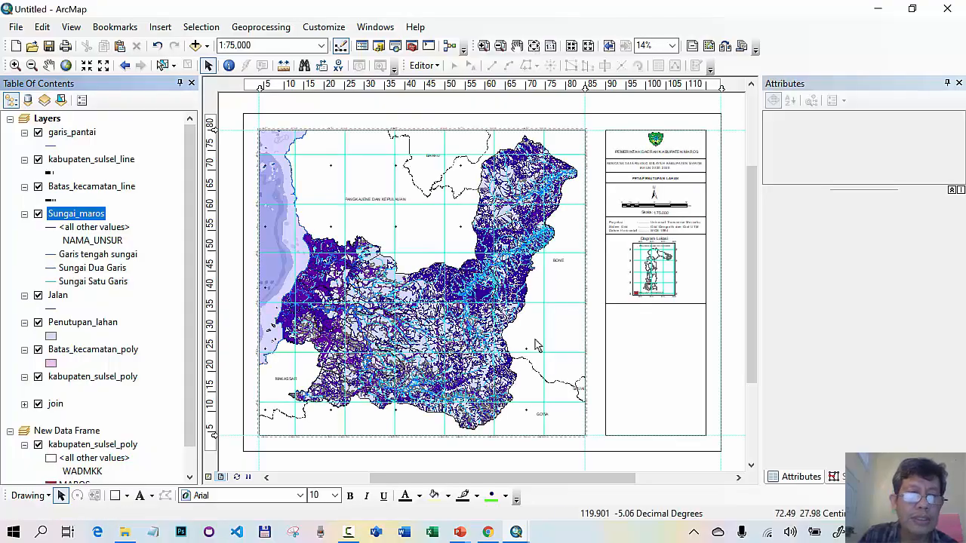
Exclude all other values from the Sungai_maros layer's symbology and apply the change
right_click(94, 217)
left_click(170, 511)
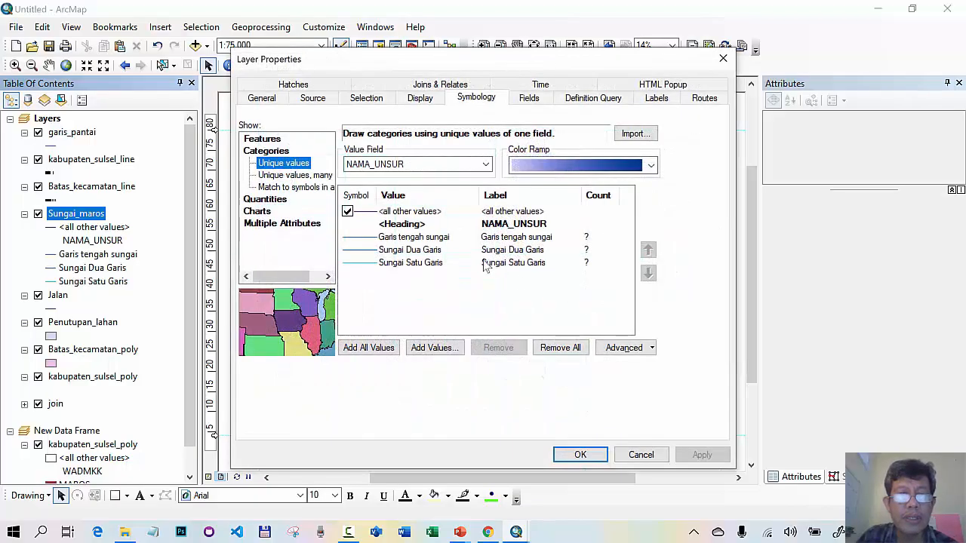
left_click(347, 211)
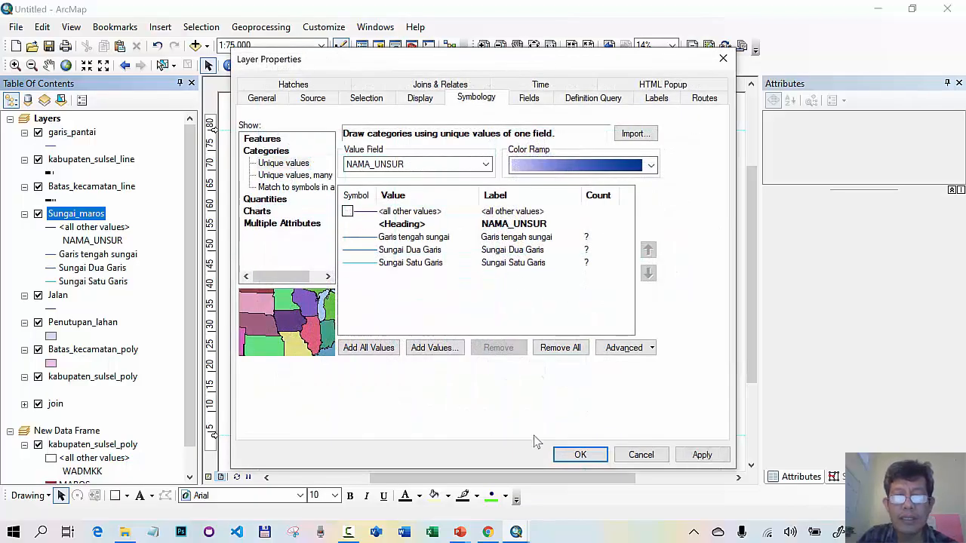
left_click(579, 455)
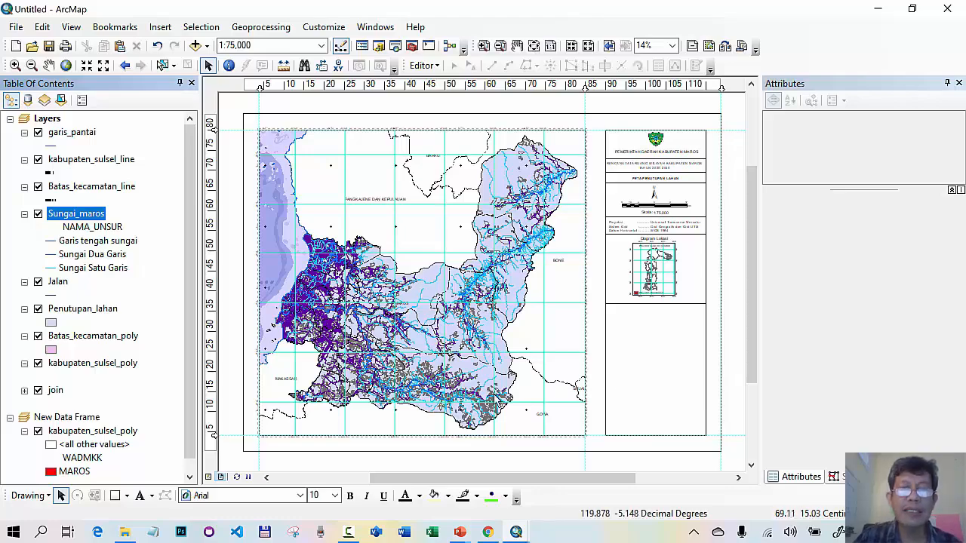
Set the Jalan layer's symbology to unique values with NAMA_UNSUR as the value field
left_click(58, 282)
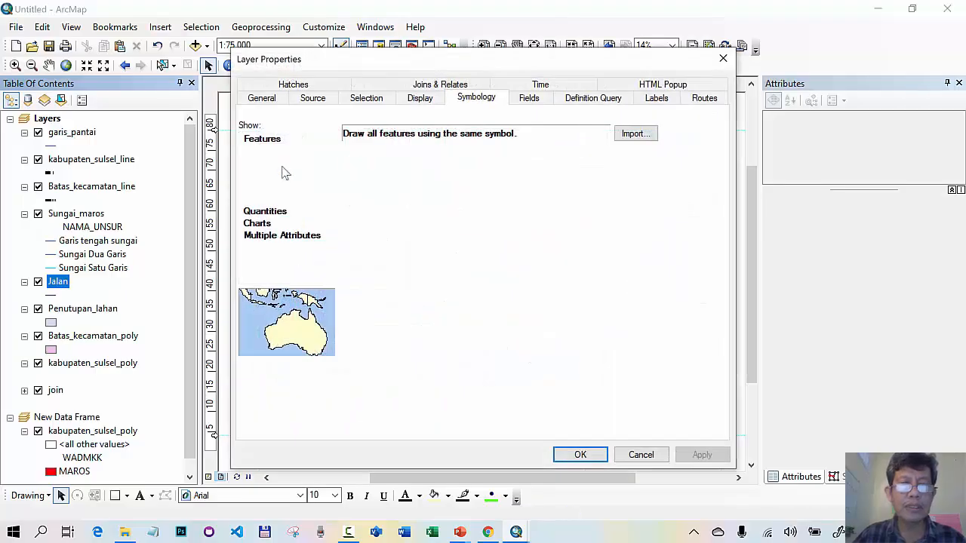
left_click(285, 173)
left_click(423, 165)
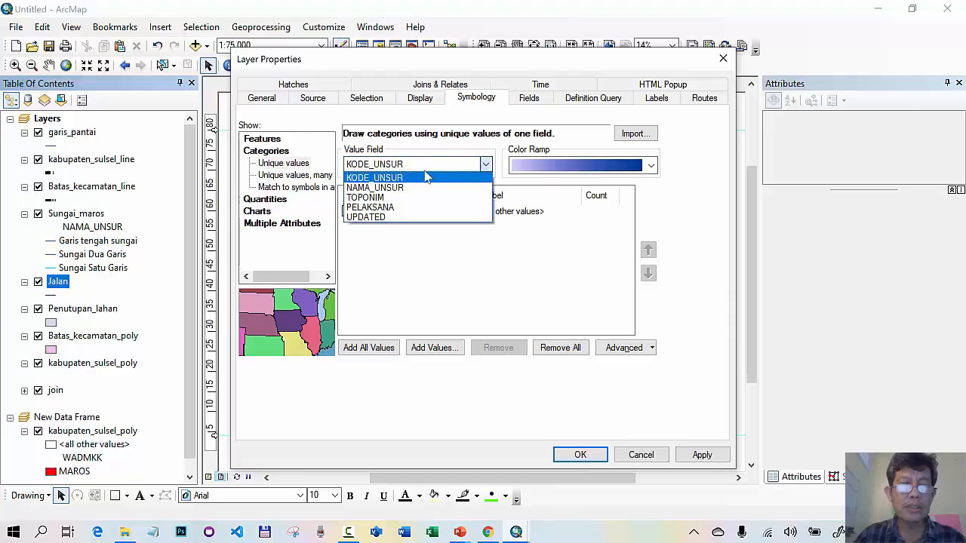
left_click(424, 188)
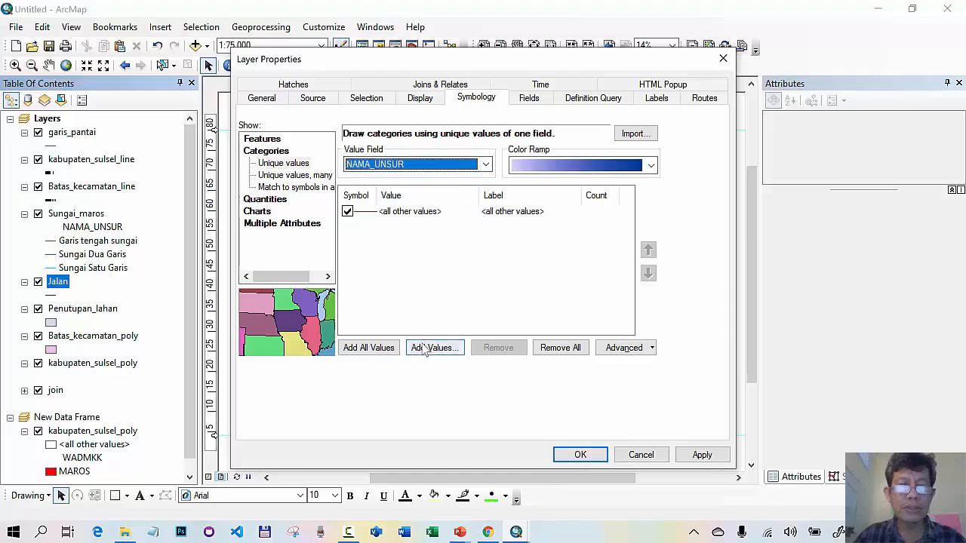
Add the values Jalan Lain and Jalan Lokal to the Jalan layer's symbology and exclude all other values
left_click(434, 348)
left_click(415, 247)
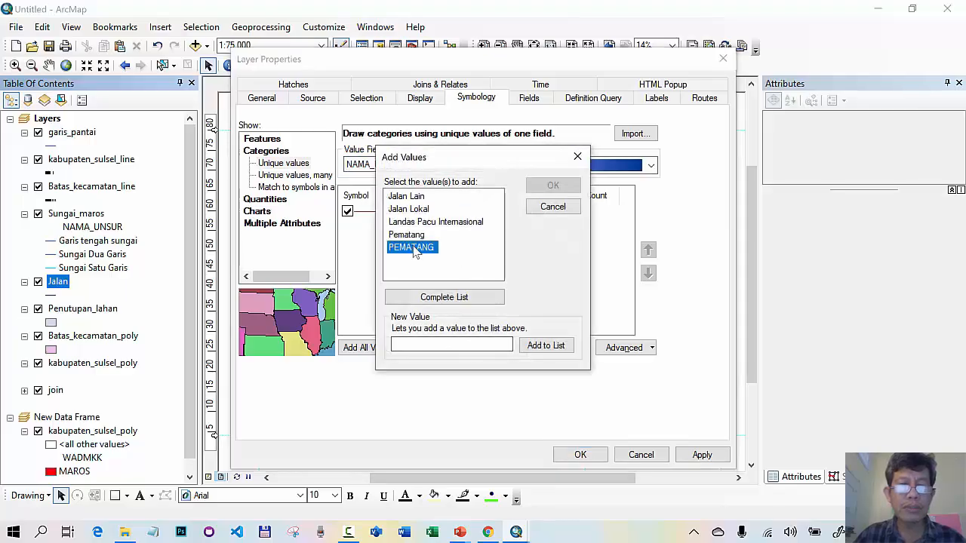
left_click(415, 234)
left_click(417, 222)
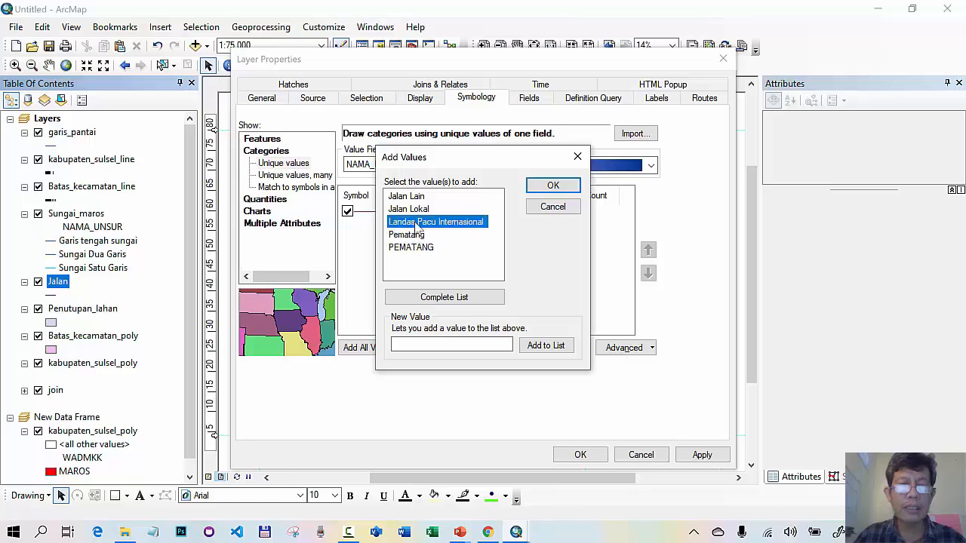
left_click(423, 211)
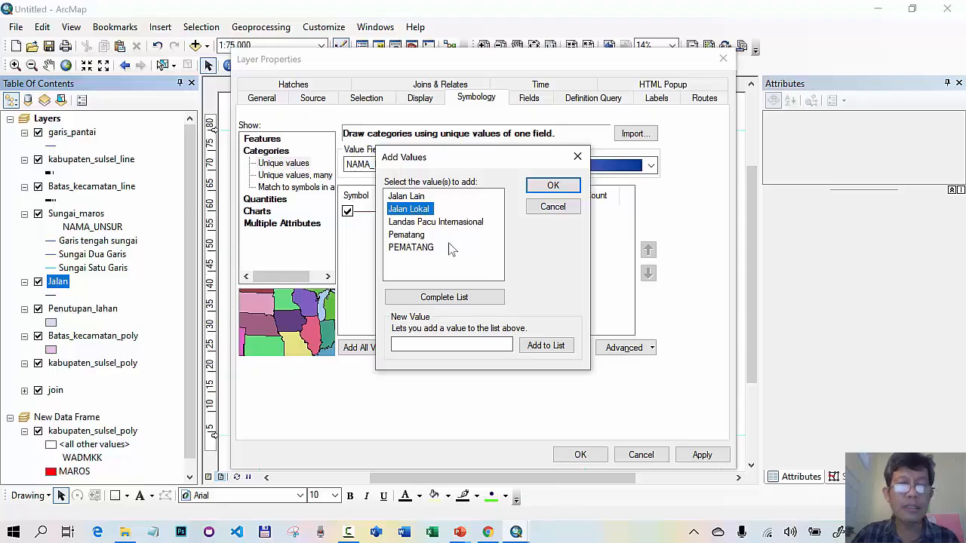
left_click(417, 198, "ctrl")
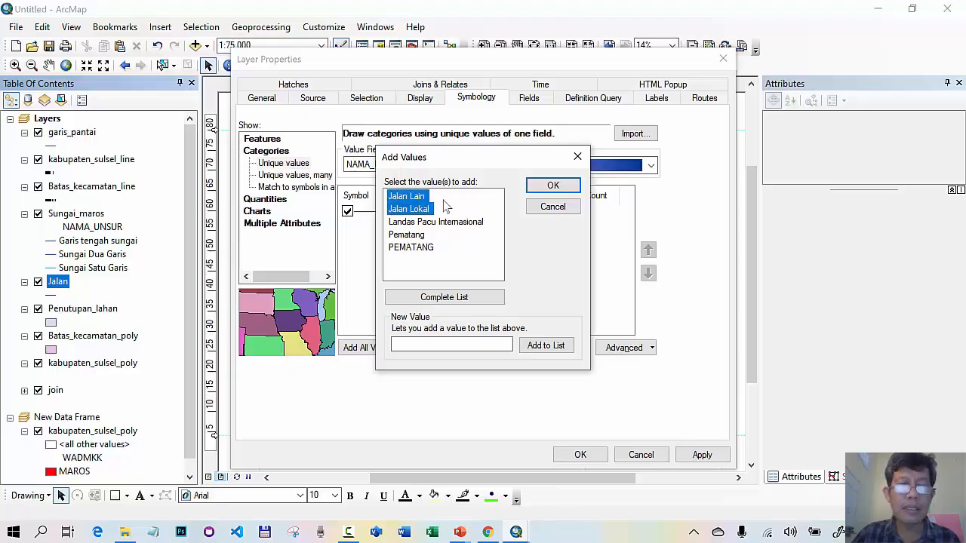
left_click(553, 186)
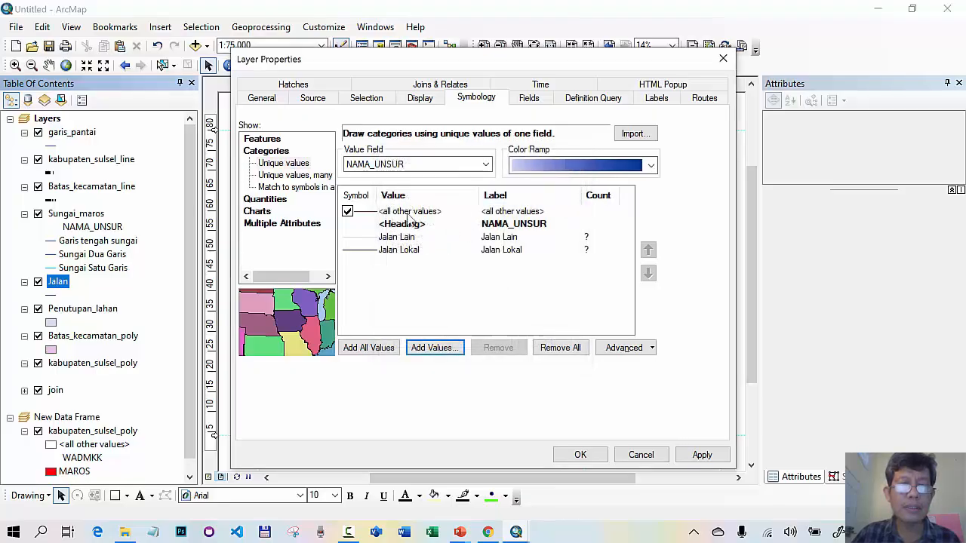
left_click(347, 211)
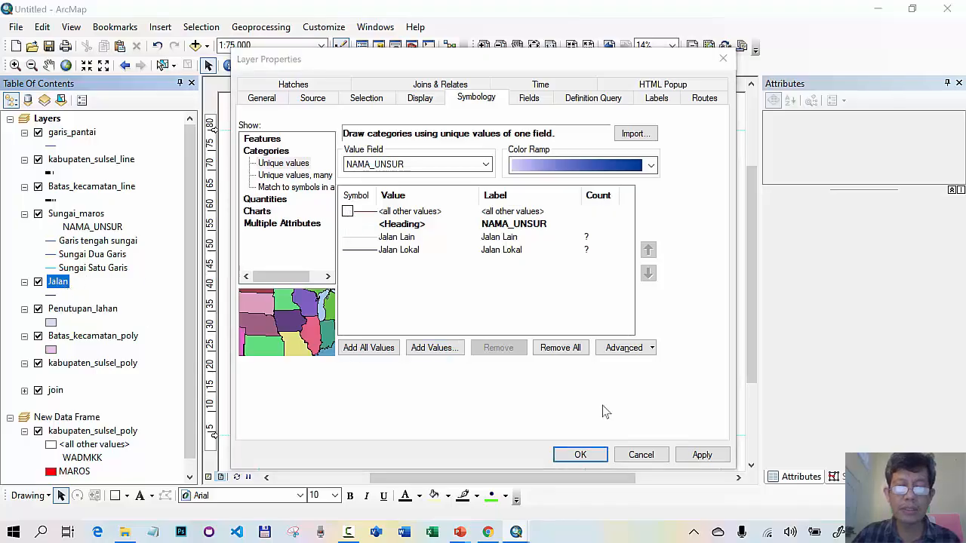
Move the Jalan Lokal value above Jalan Lain in the Jalan layer's symbology
left_click(486, 166)
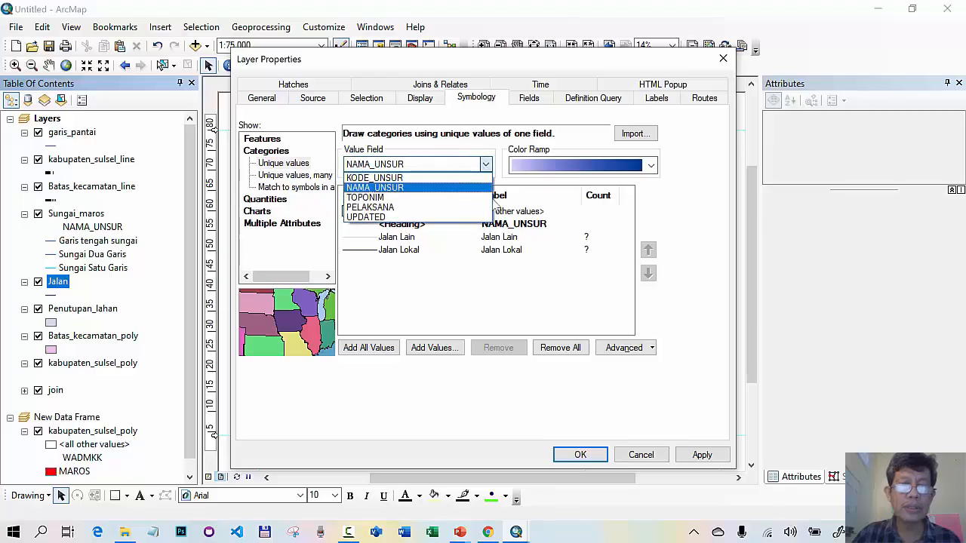
left_click(480, 285)
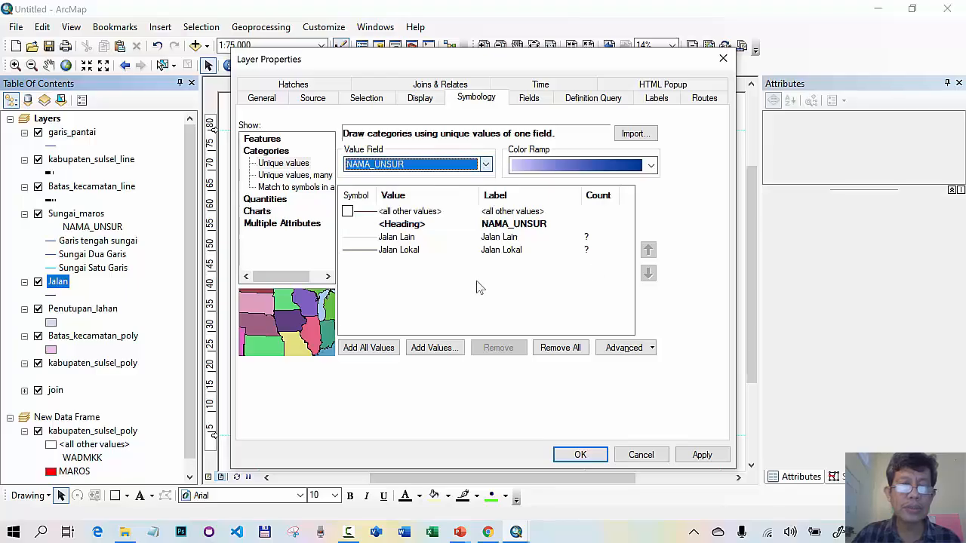
left_click(398, 251)
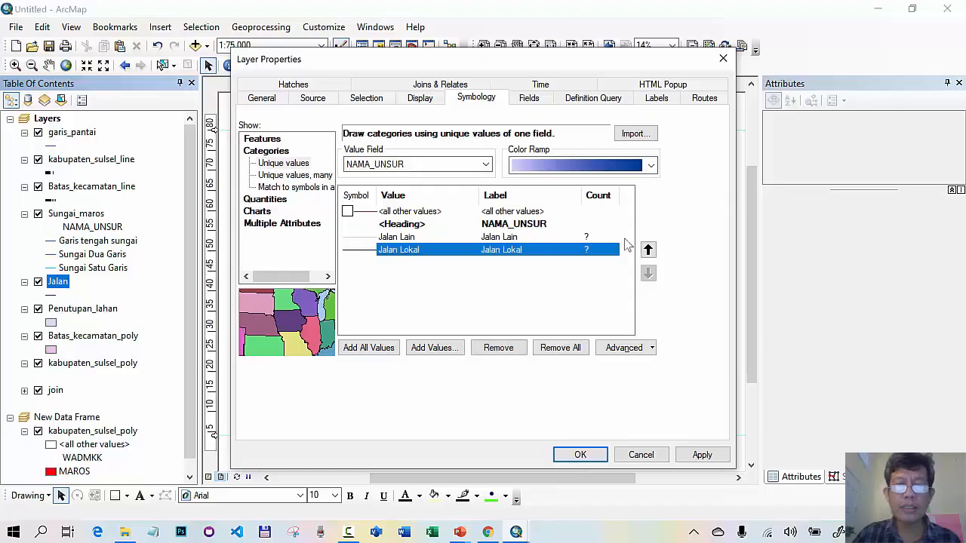
left_click(647, 249)
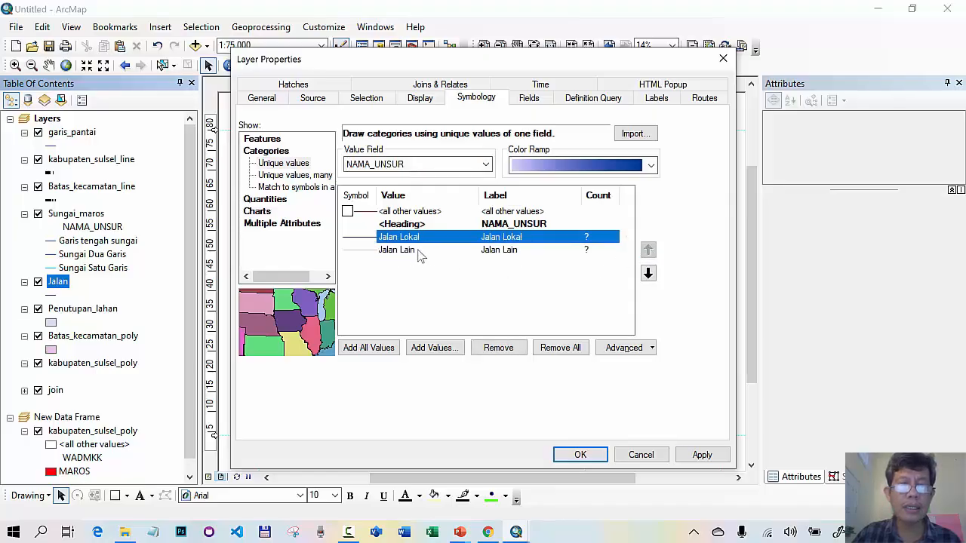
Assign the PPNo8 style's Jalan Lokal symbol to the Jalan Lokal value in the Jalan layer's symbology
double_click(354, 239)
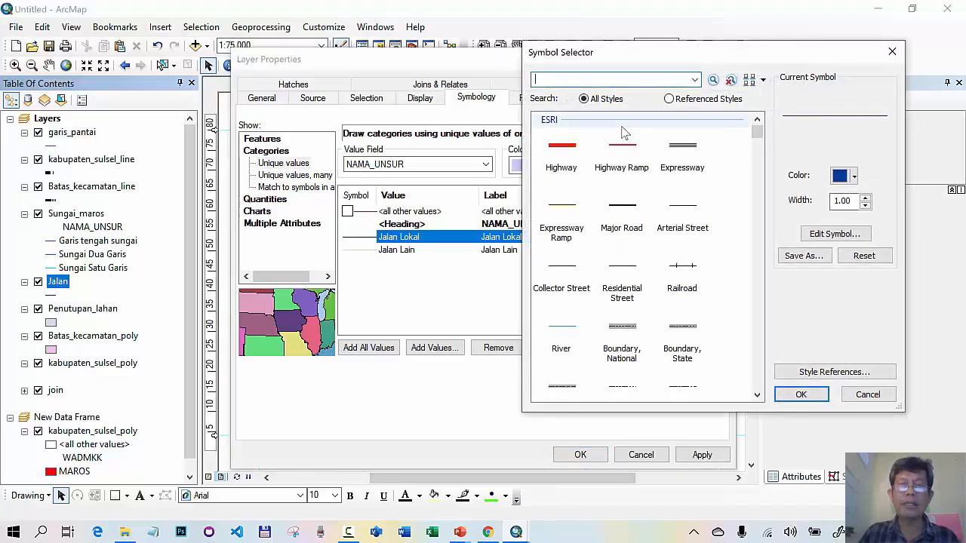
type("Jalan L")
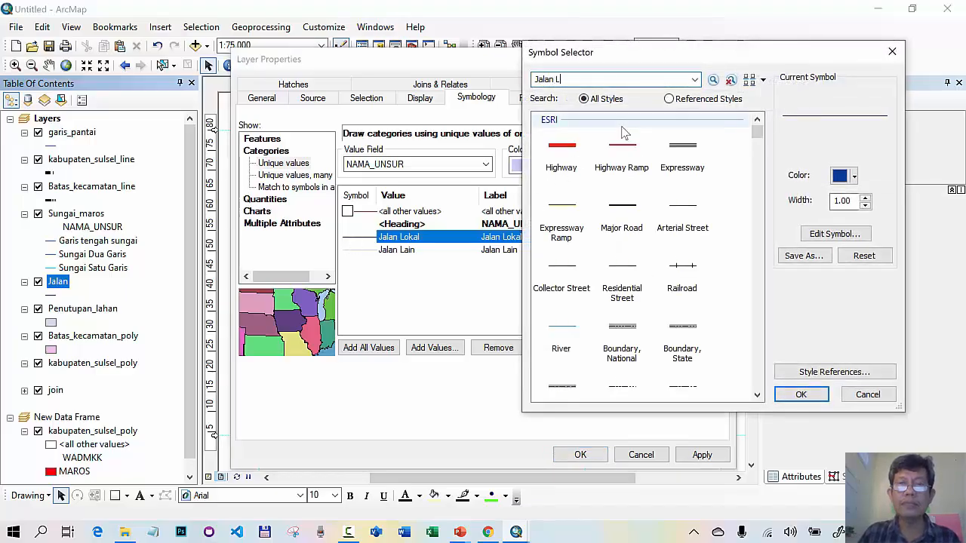
type("okal")
key("Return")
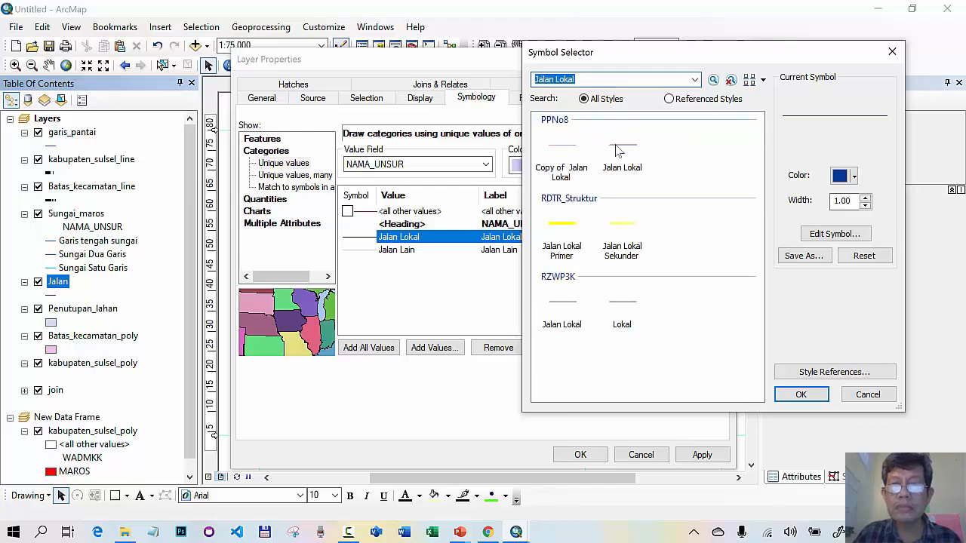
left_click(634, 151)
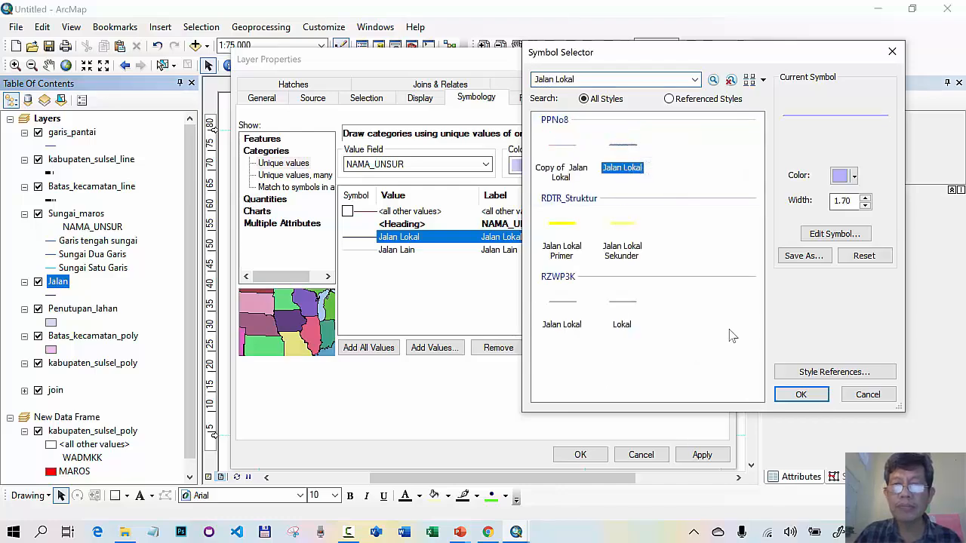
left_click(799, 394)
Assign the PPNo8 style's Jalan Lain symbol to the Jalan Lain value and accept the Jalan layer's symbology
double_click(361, 250)
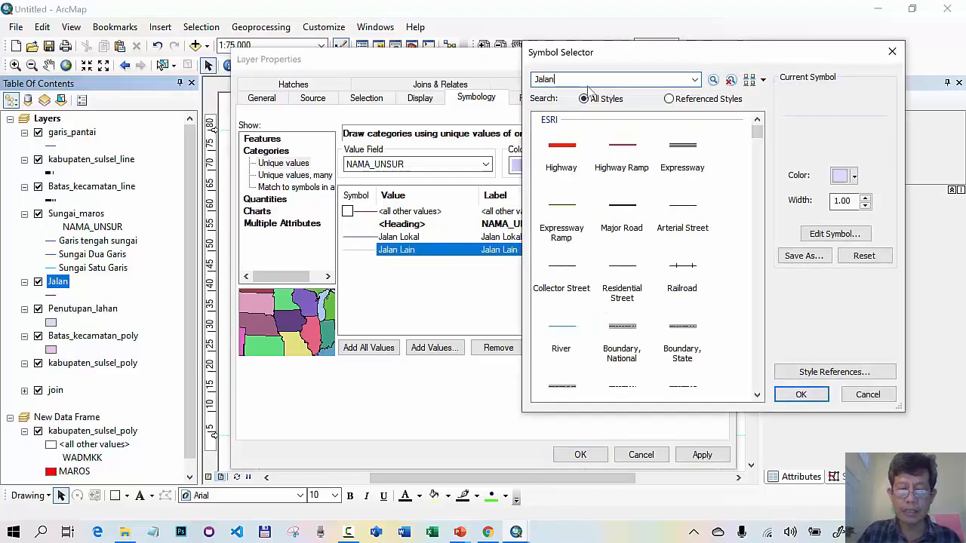
key("Return")
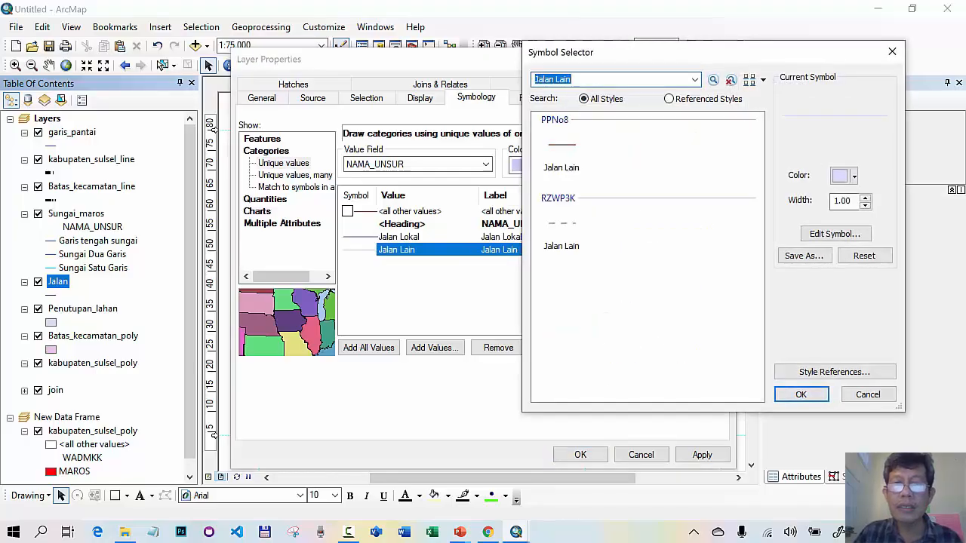
left_click(564, 160)
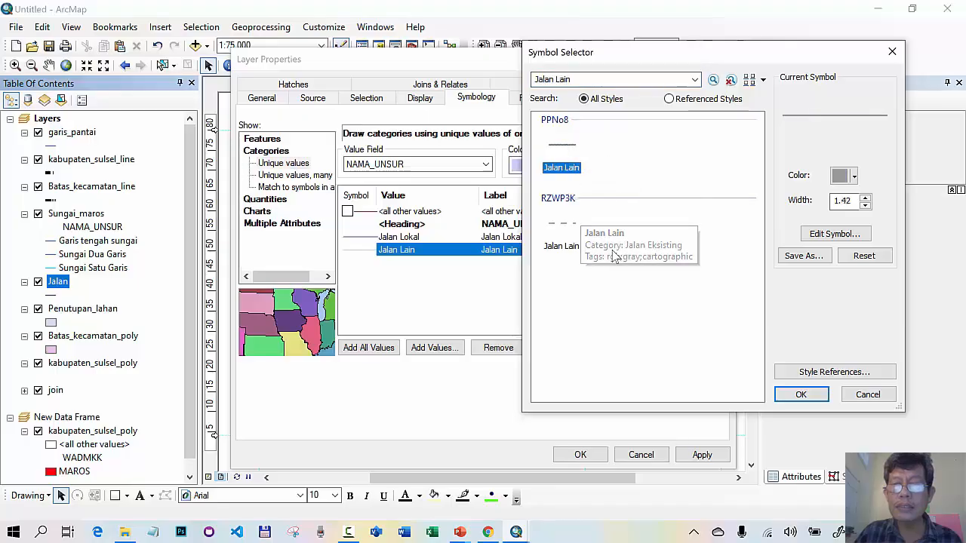
left_click(796, 395)
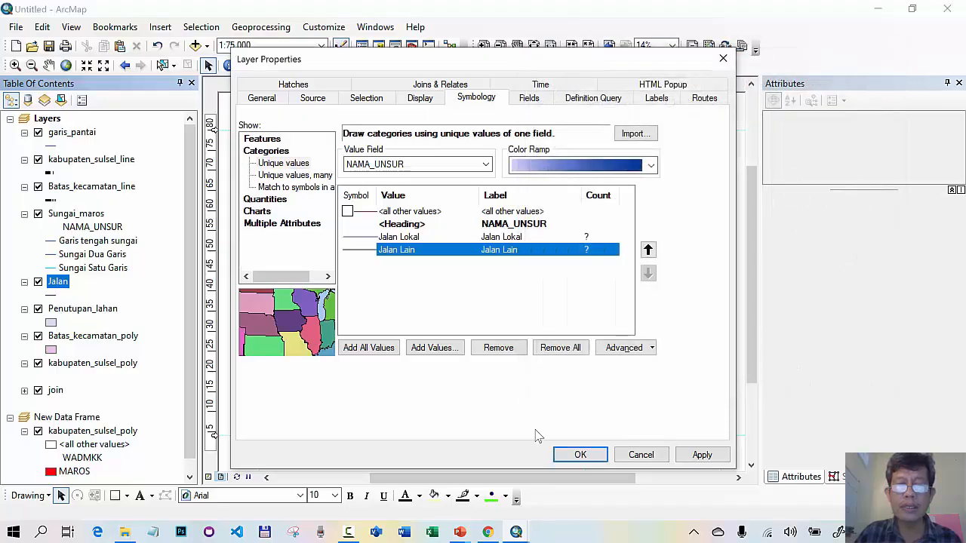
left_click(581, 454)
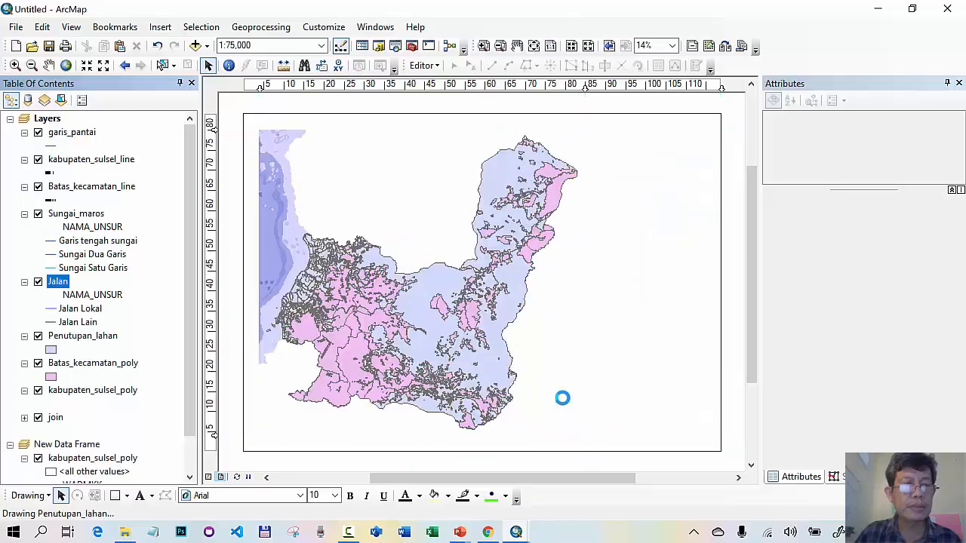
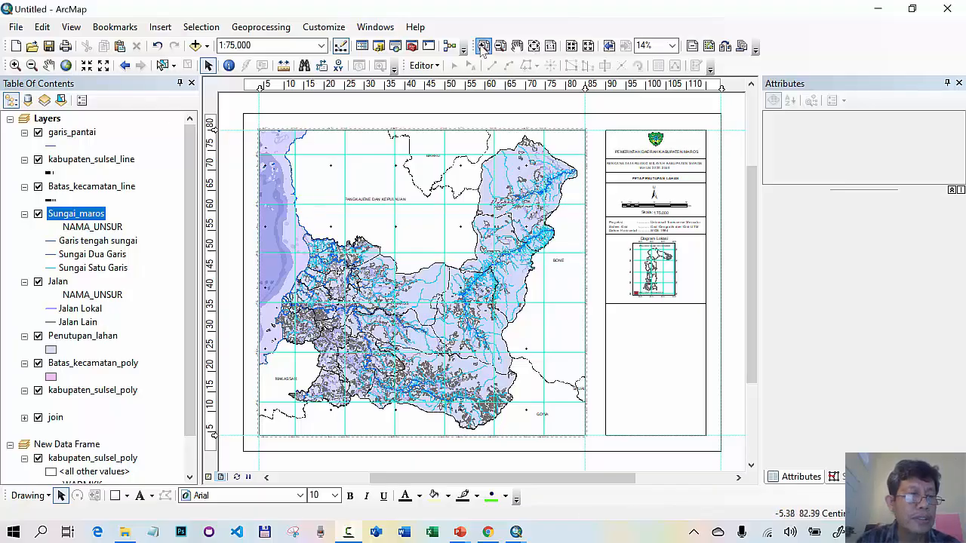
Examine the rivers along the west coast up close and review the Sungai_maros attribute table for a river name field
left_click(483, 46)
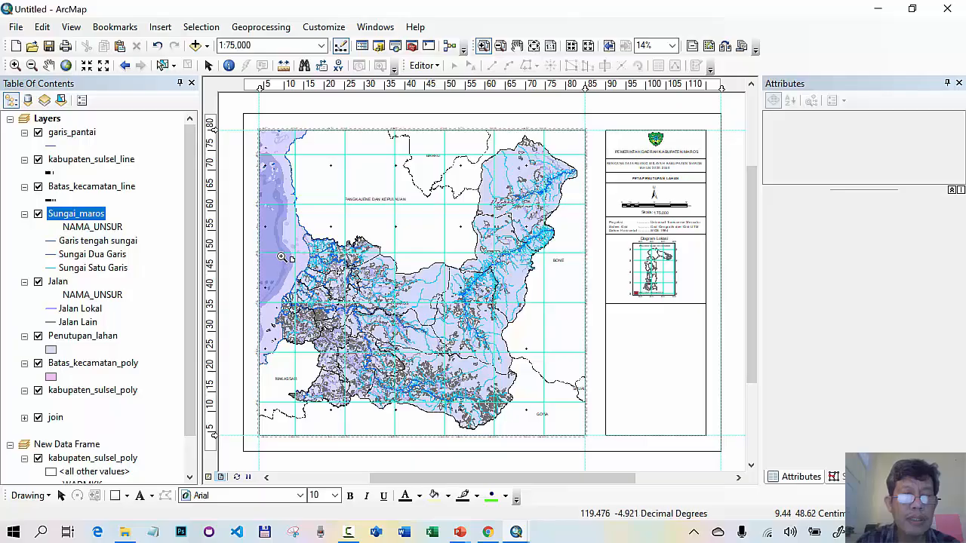
left_click_drag(279, 255, 379, 357)
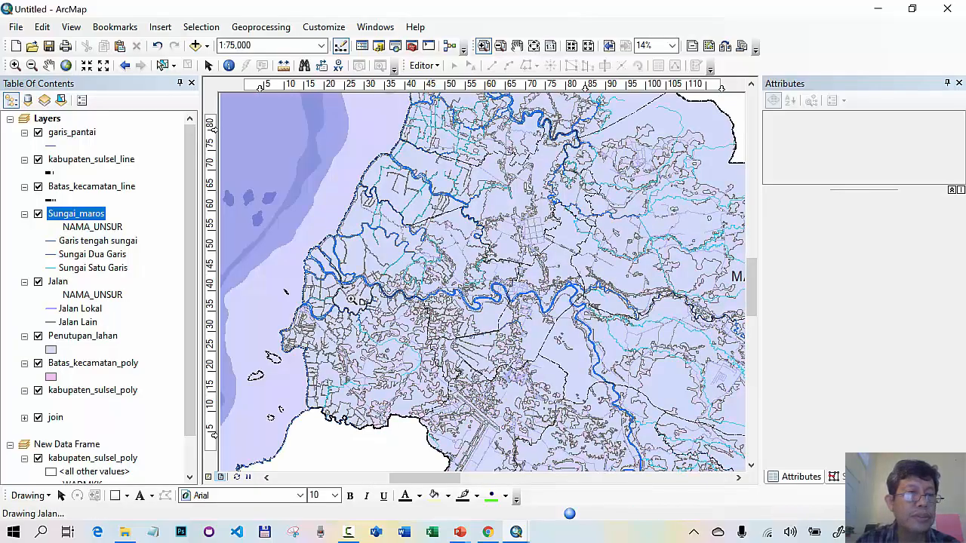
right_click(97, 218)
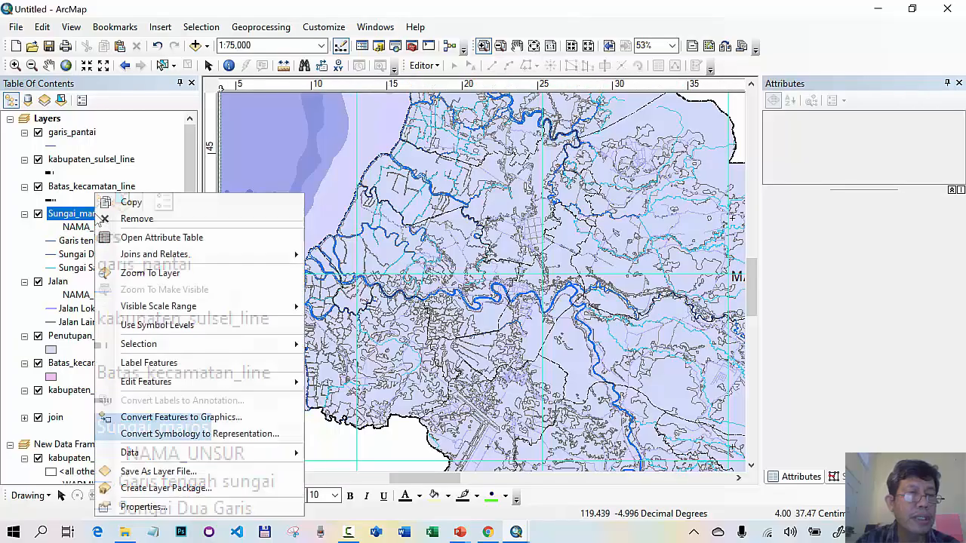
left_click(138, 237)
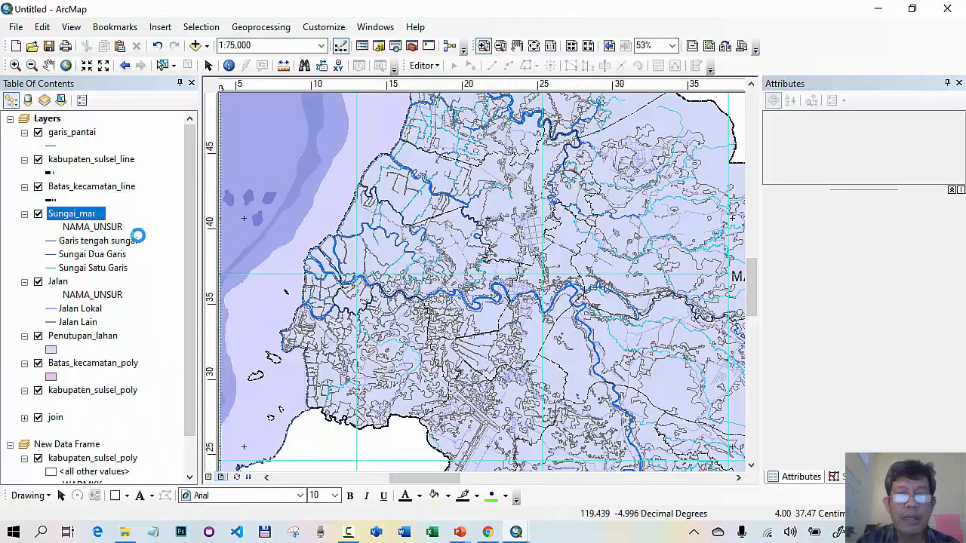
scroll(649, 256, "down", 3)
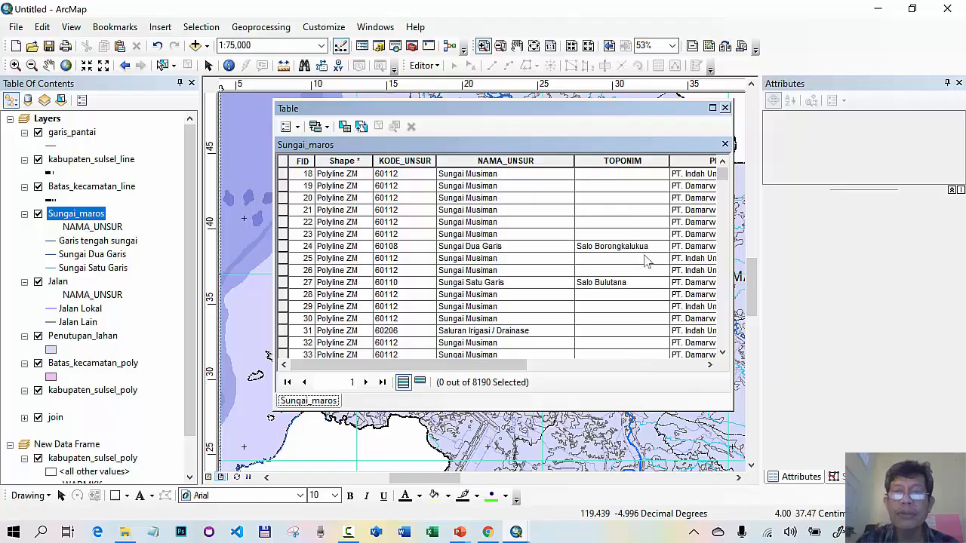
left_click(724, 108)
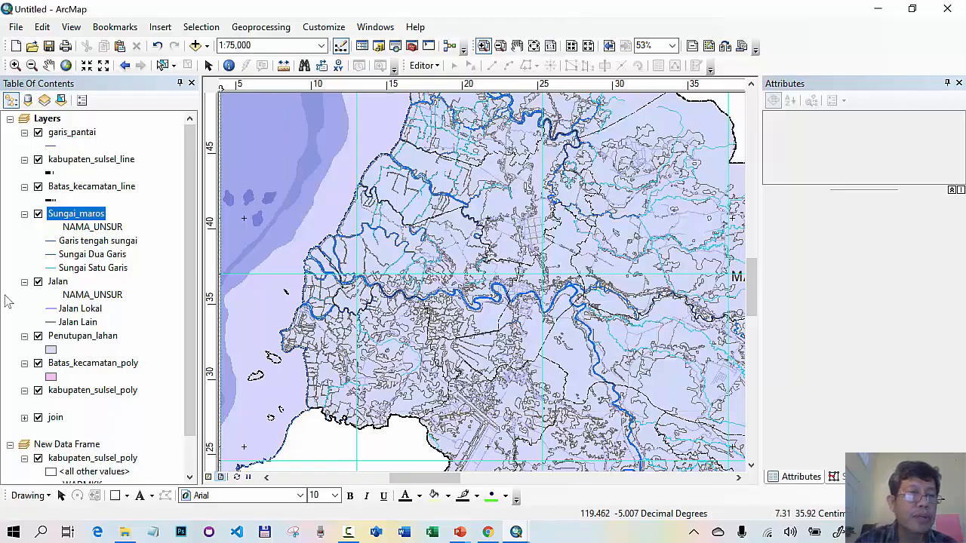
Set TOPONIM as the label field of the Sungai_maros layer
right_click(97, 218)
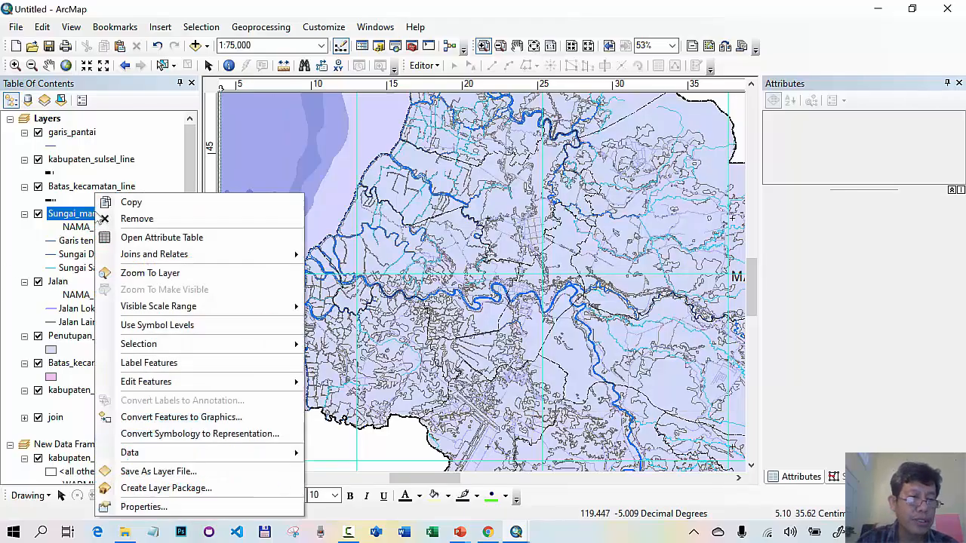
left_click(143, 507)
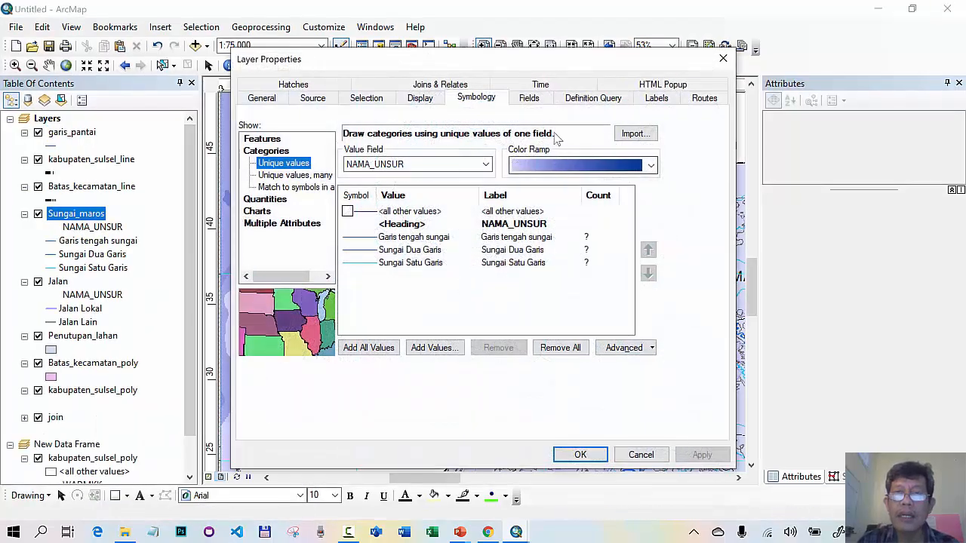
left_click(653, 99)
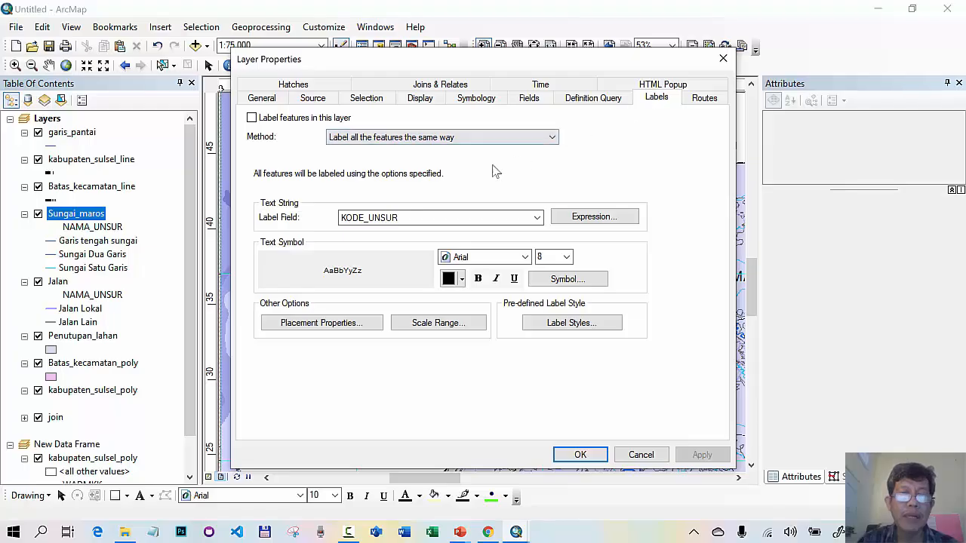
left_click(536, 217)
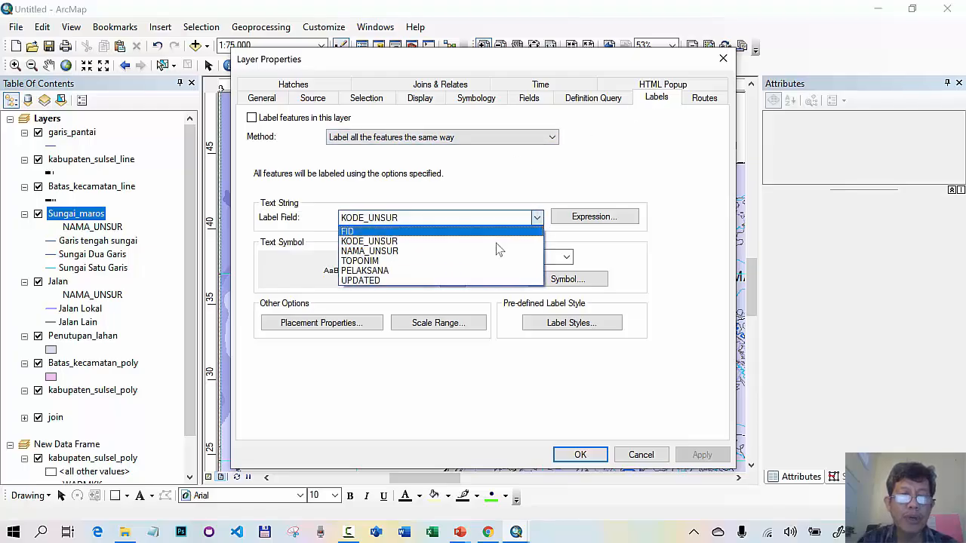
left_click(400, 261)
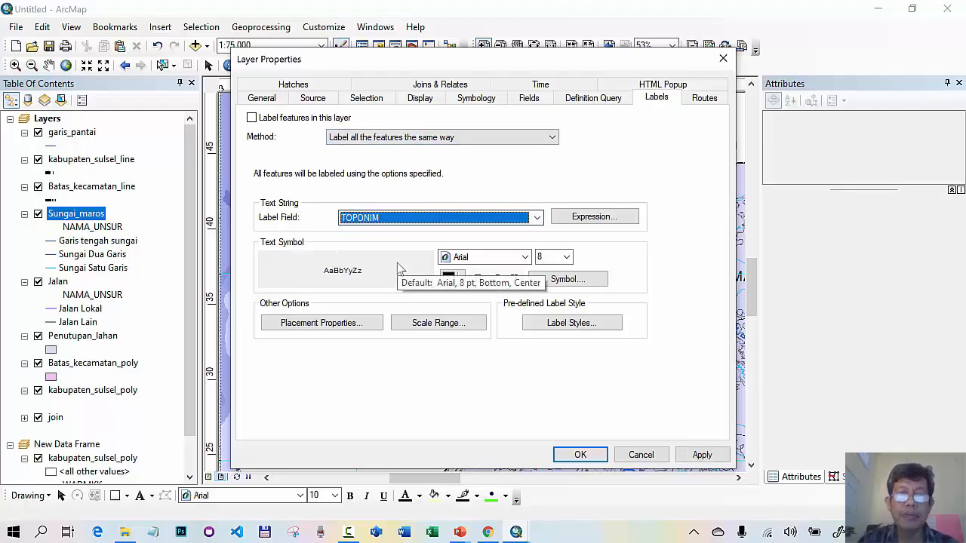
Configure the Sungai_maros label placement with curved orientation and a position only below the line
left_click(324, 332)
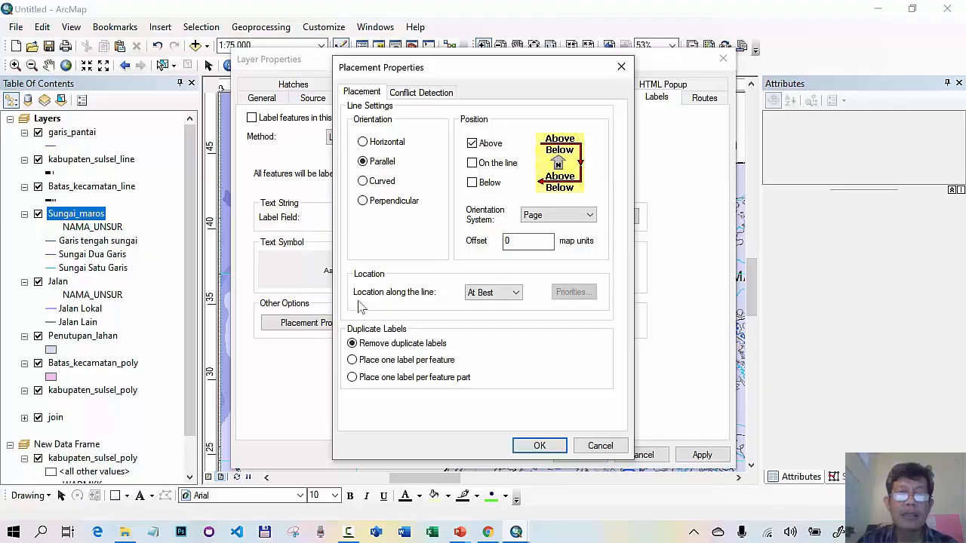
left_click(363, 181)
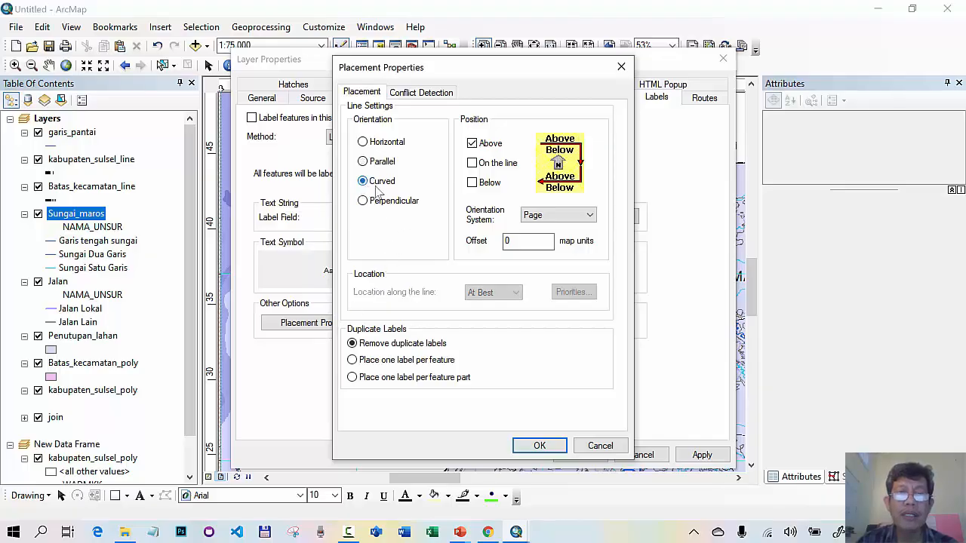
left_click(472, 143)
left_click(473, 183)
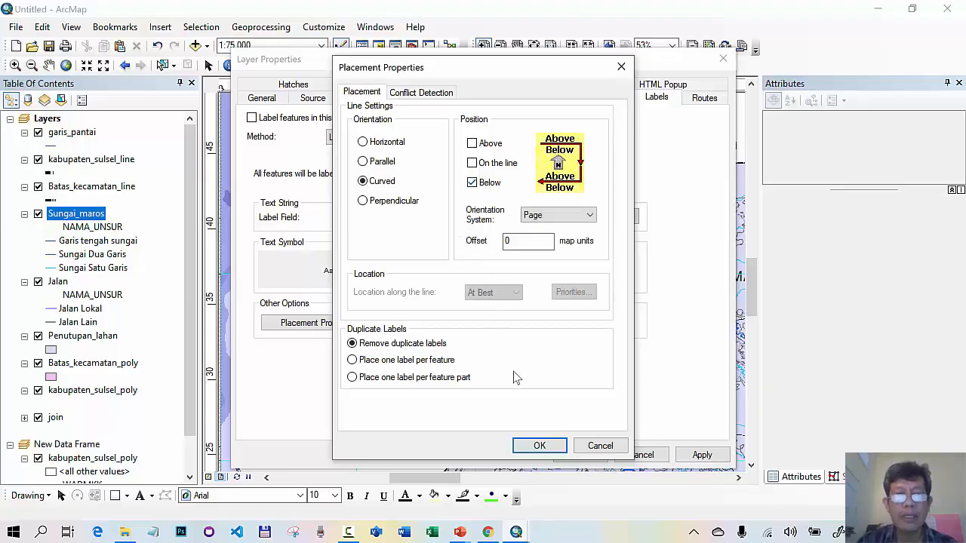
left_click(538, 445)
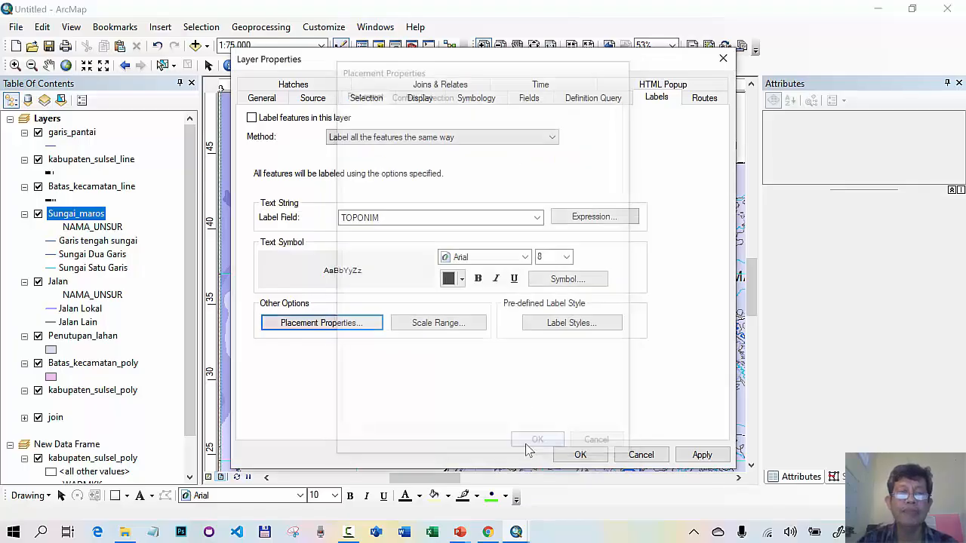
Set the Sungai_maros label font to Times New Roman
left_click(526, 258)
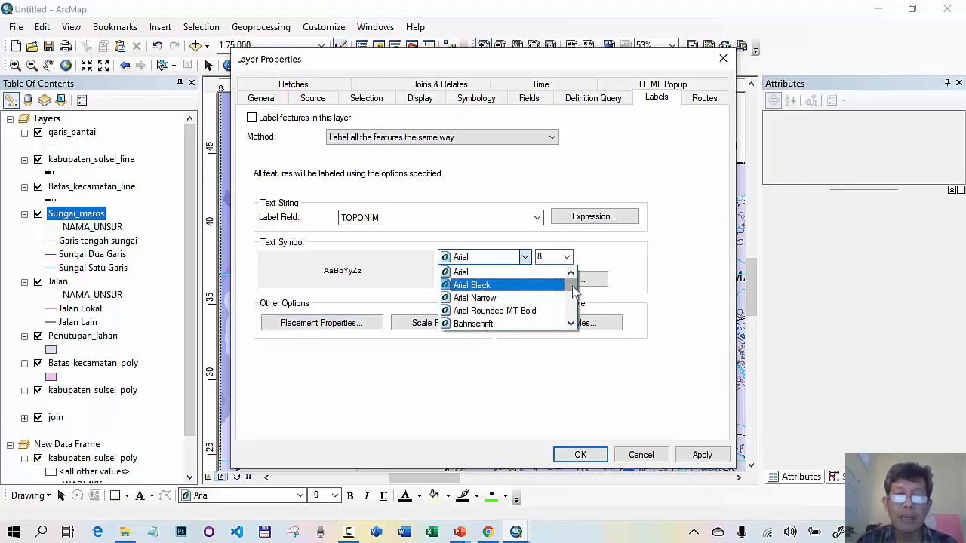
left_click_drag(574, 292, 573, 312)
left_click(571, 272)
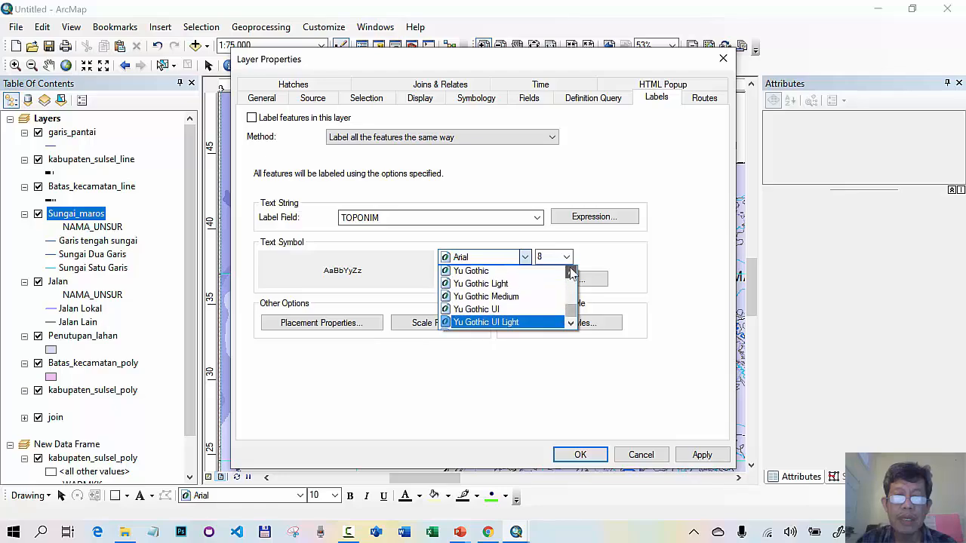
left_click(571, 272)
left_click(571, 273)
left_click(571, 273)
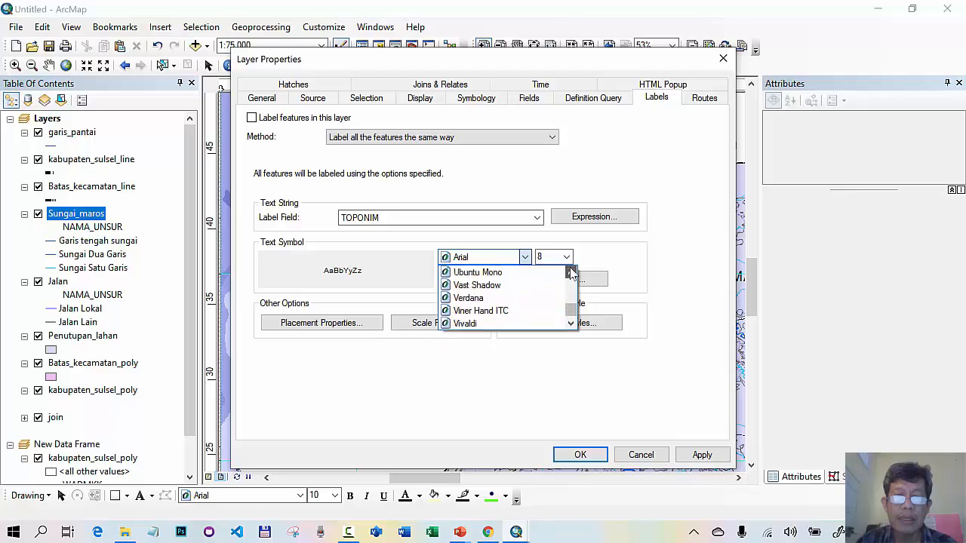
left_click(571, 273)
left_click(571, 272)
left_click(571, 272)
left_click(571, 272)
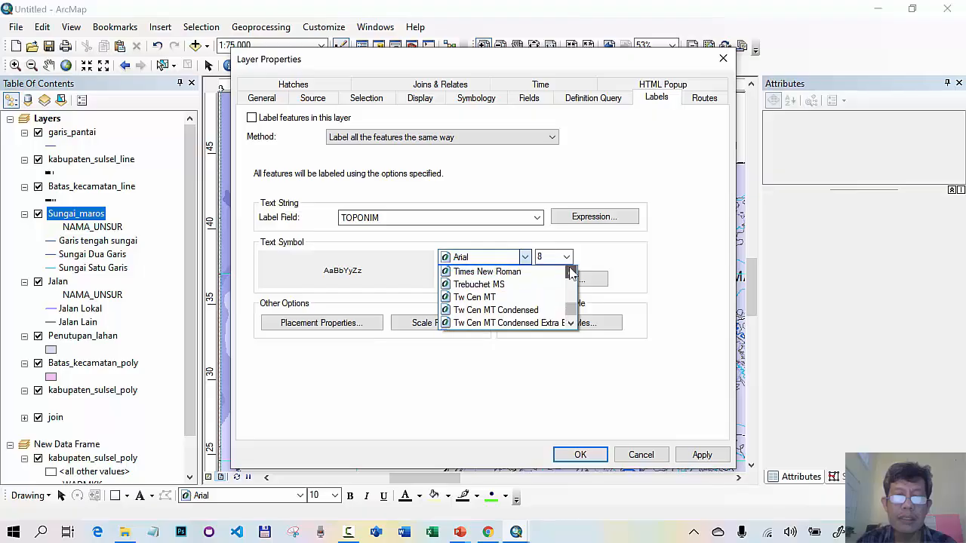
left_click(571, 272)
left_click(526, 287)
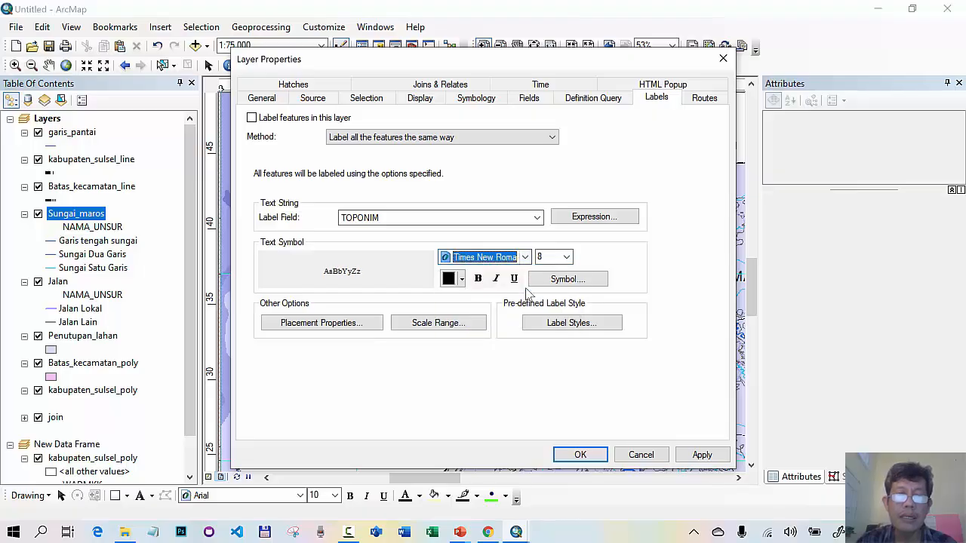
Format the Sungai_maros labels as blue italic text at size 10
left_click(461, 280)
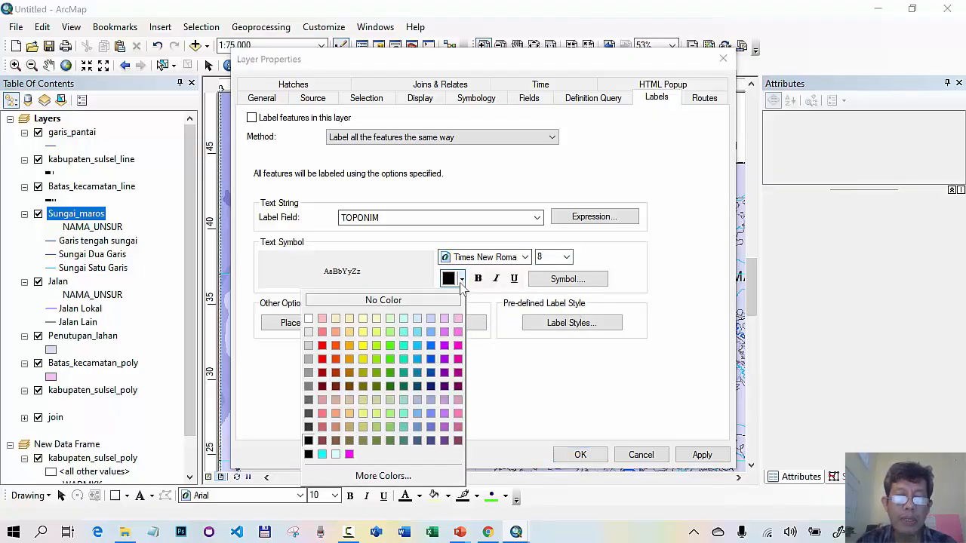
left_click(432, 346)
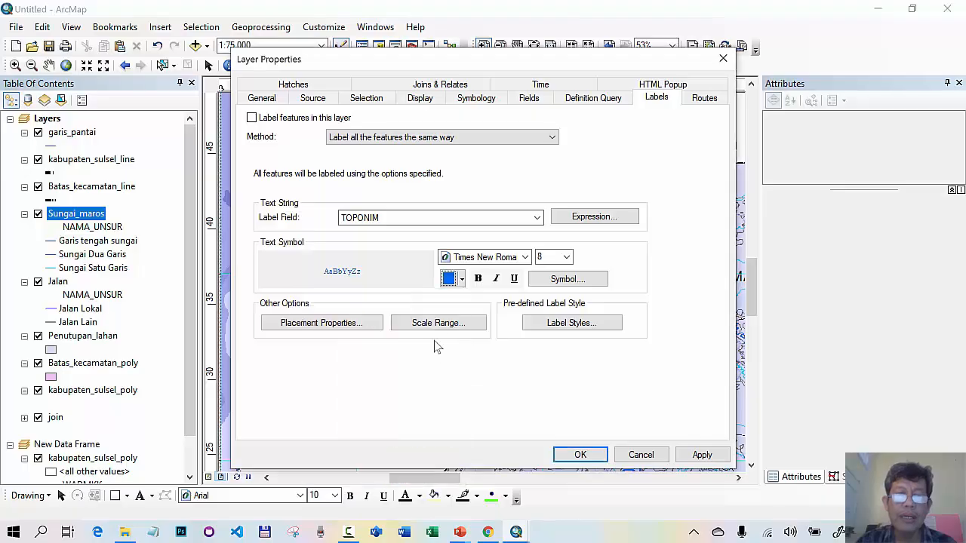
left_click(496, 279)
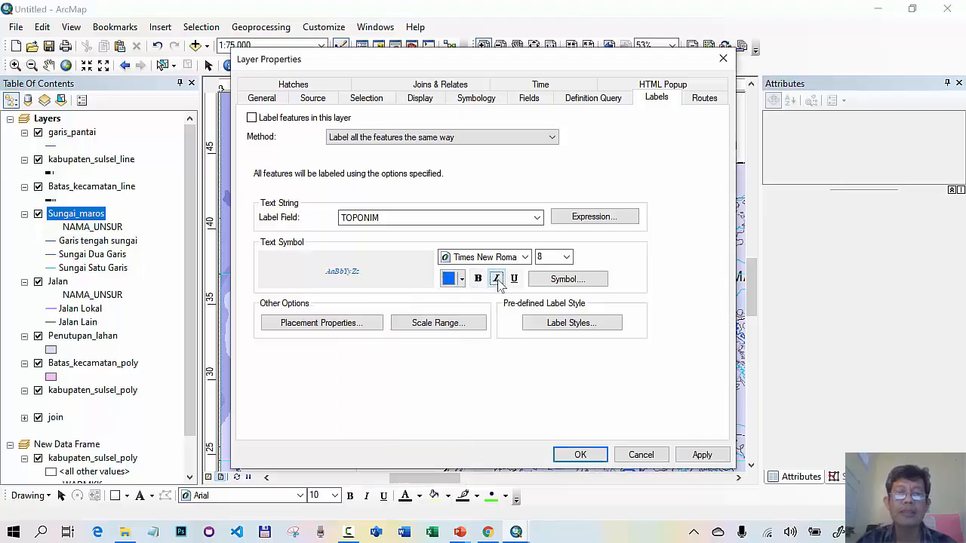
left_click(566, 257)
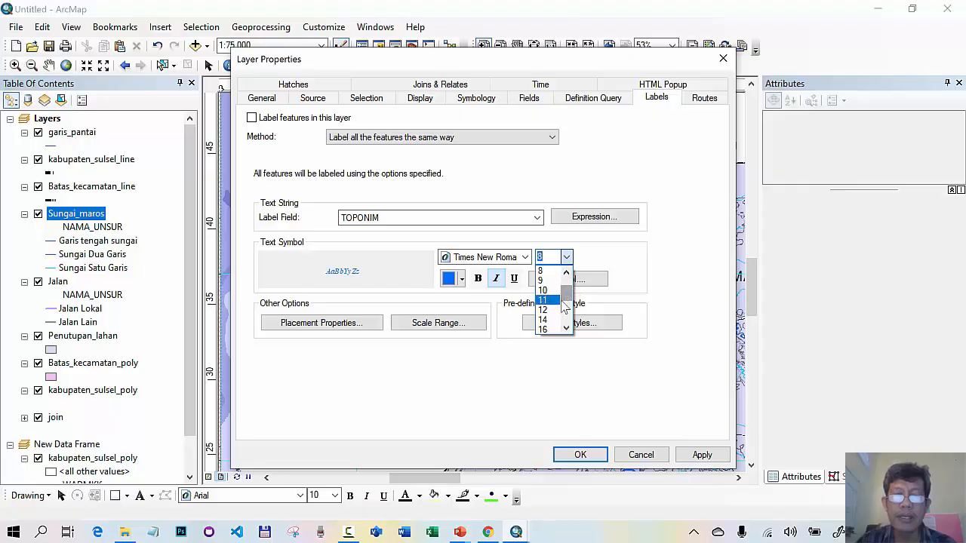
left_click(551, 291)
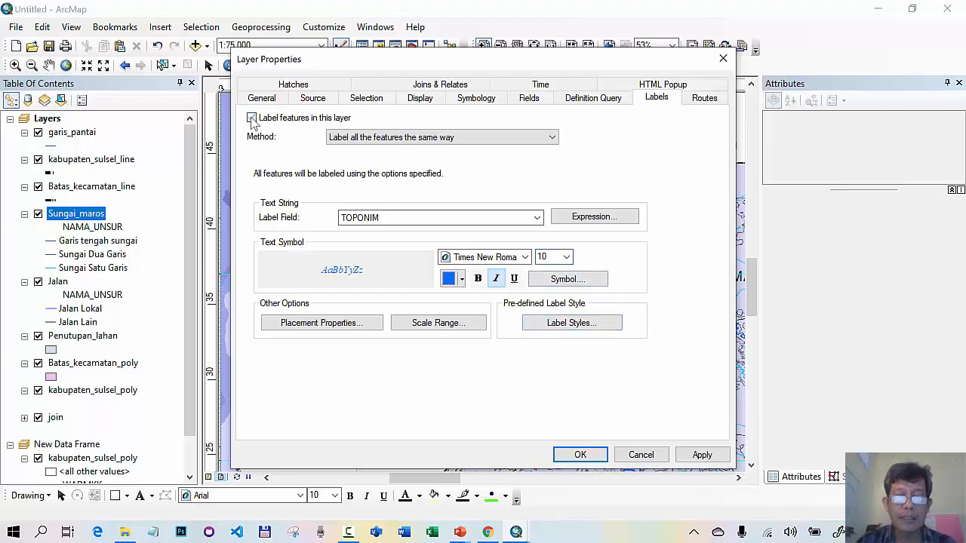
Apply the Sungai_maros label settings and inspect the river labels across the map before returning to the whole page
left_click(578, 454)
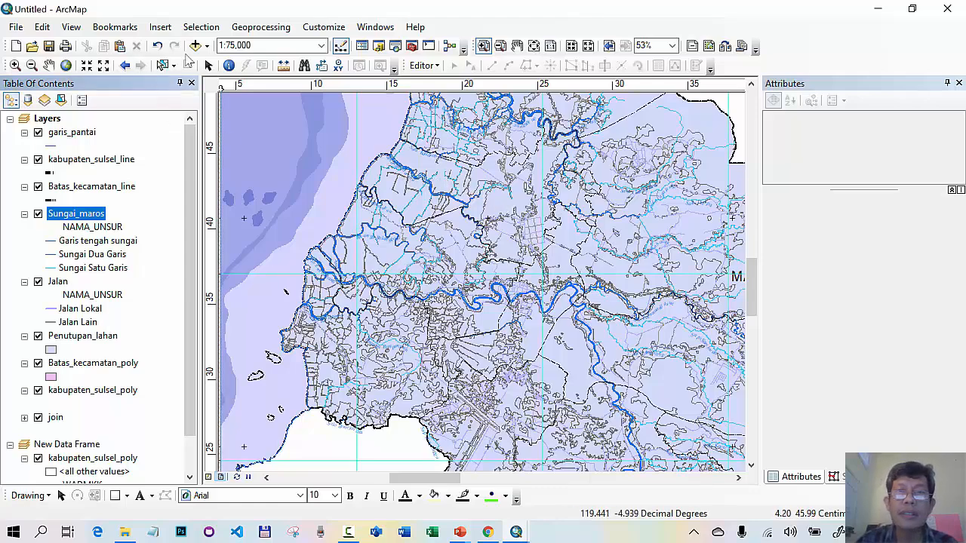
left_click(517, 45)
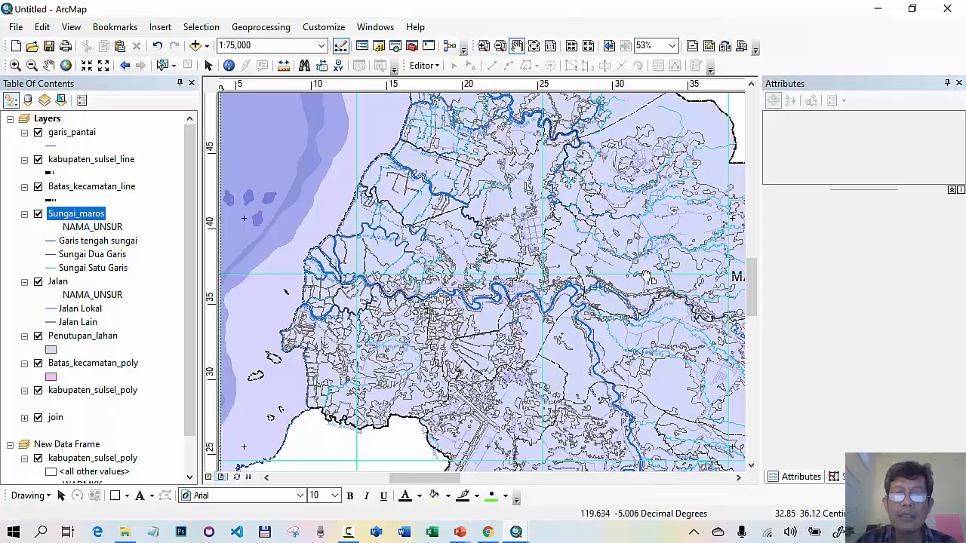
left_click_drag(650, 288, 428, 152)
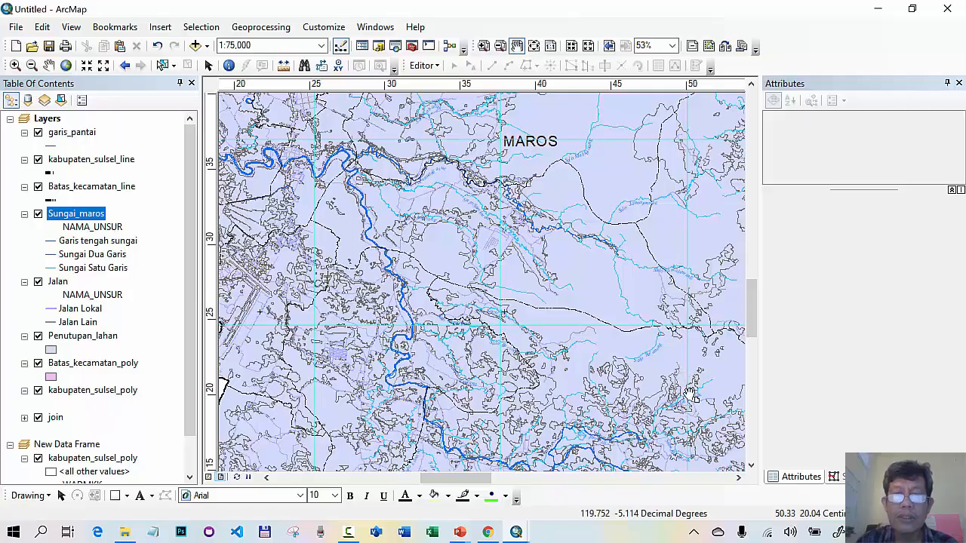
left_click_drag(691, 396, 516, 335)
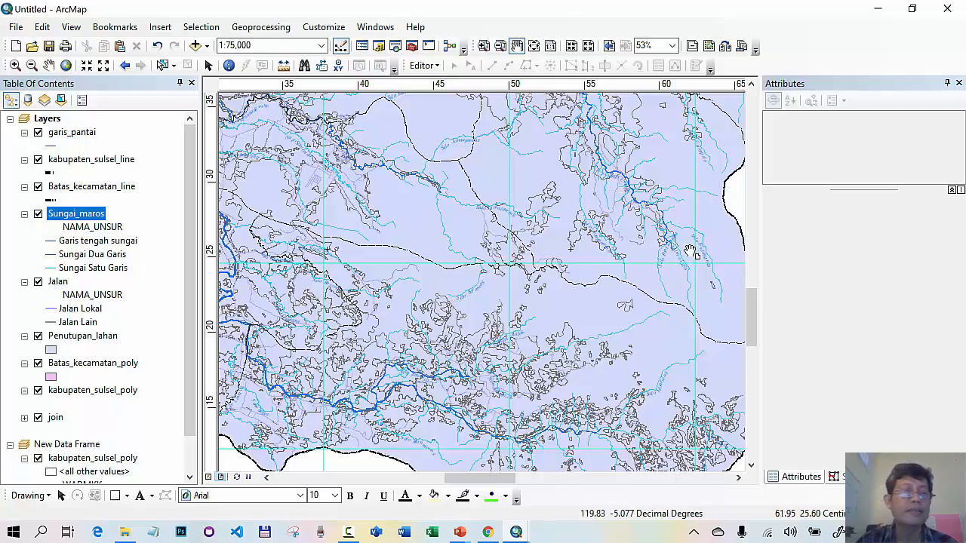
right_click(93, 217)
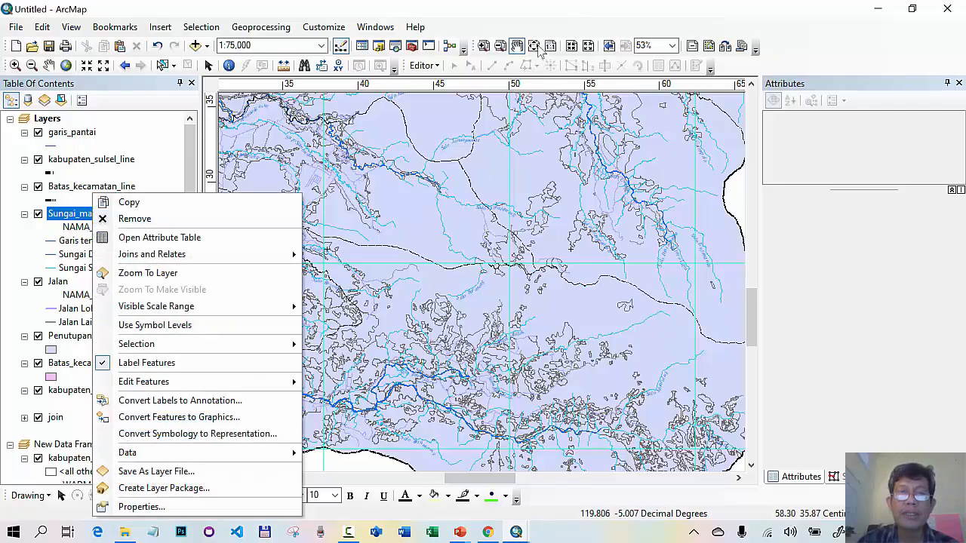
left_click(534, 46)
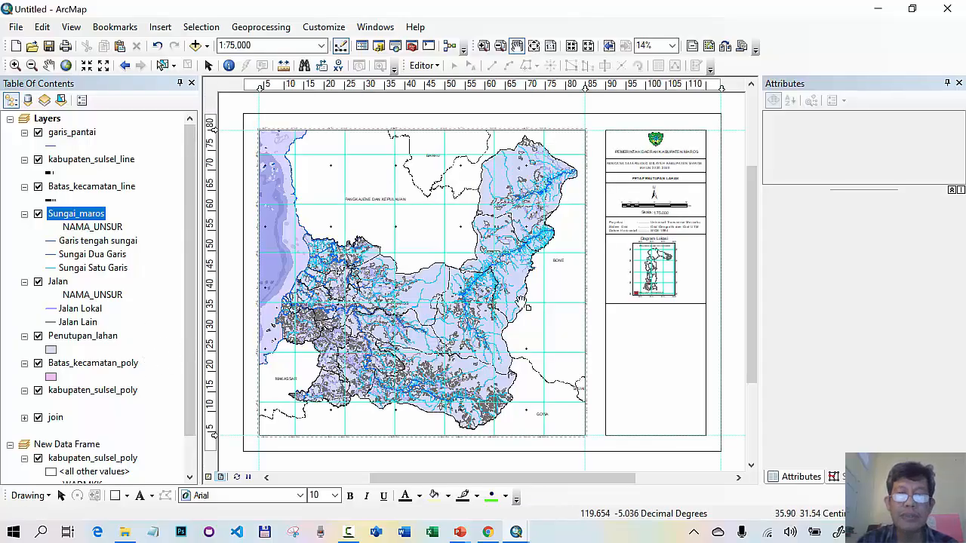
Enable labels for the Batas_kecamatan_poly layer using the KECAMATAN field
left_click(127, 366)
right_click(127, 366)
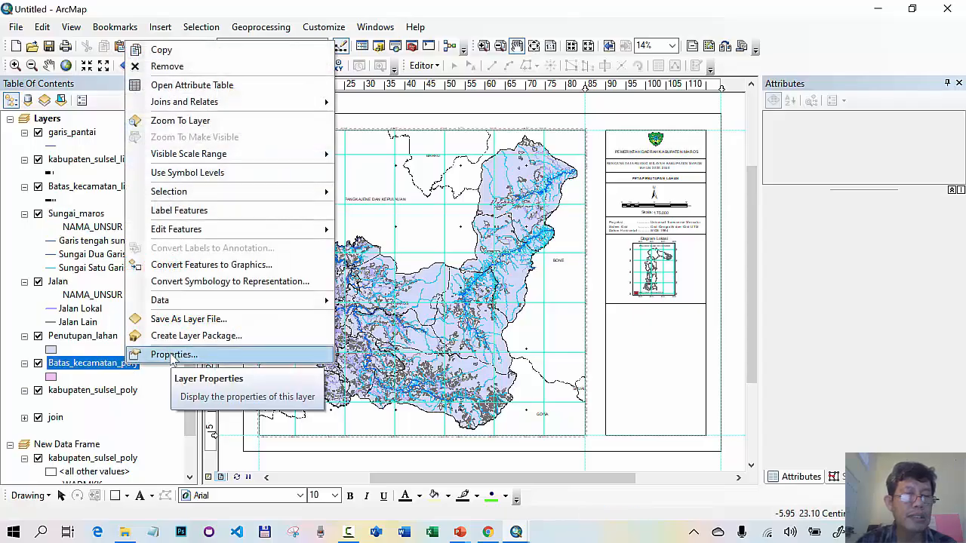
left_click(258, 355)
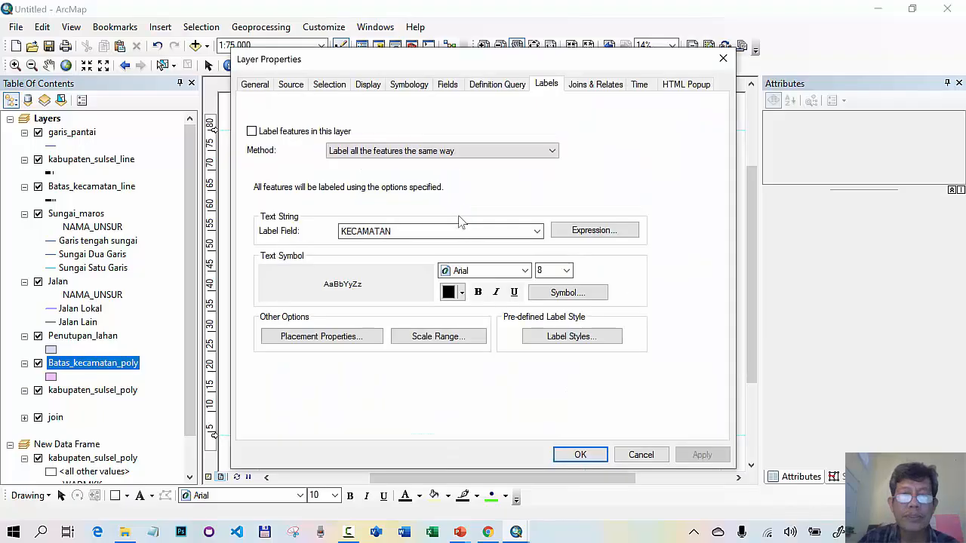
left_click(537, 232)
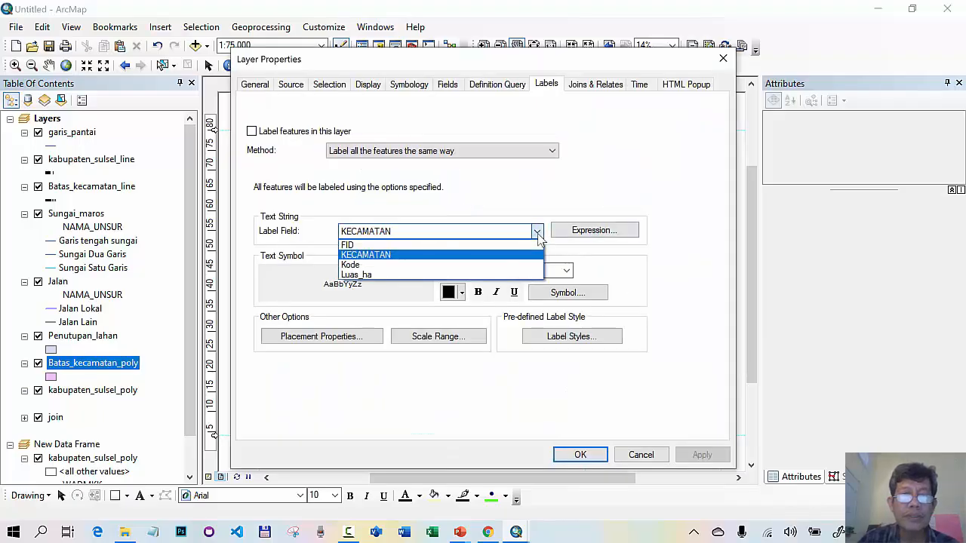
left_click(483, 256)
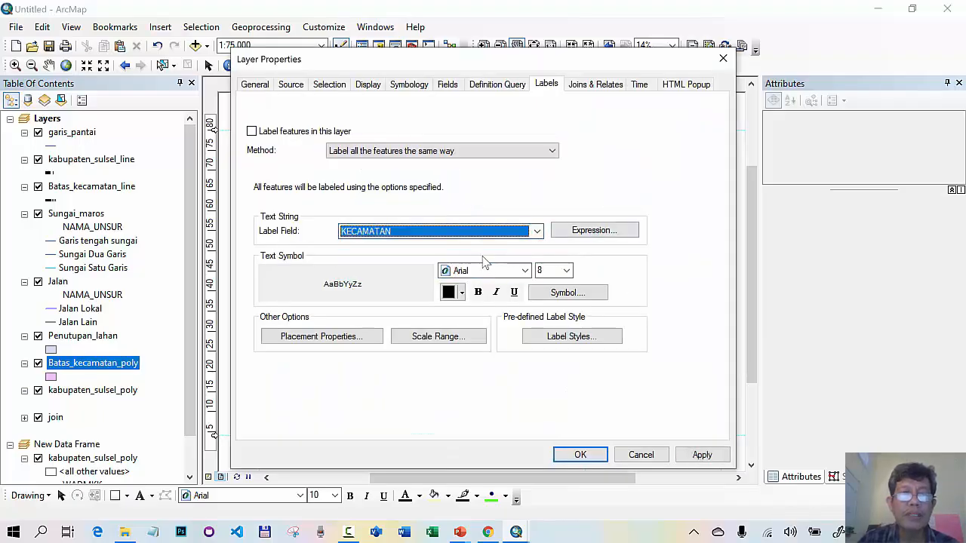
left_click(252, 131)
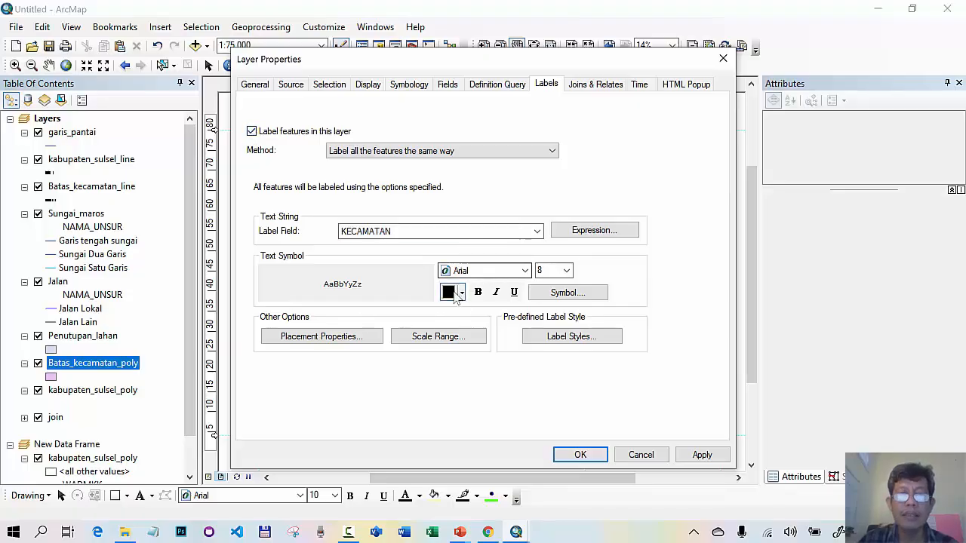
Set the Batas_kecamatan_poly label size to 16 and check the district labels in the northern part of the map
left_click(567, 271)
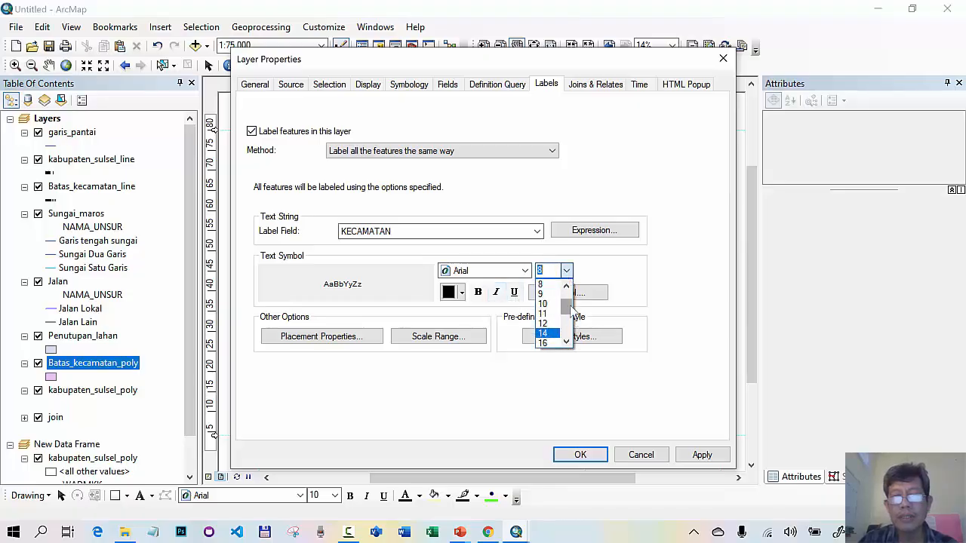
left_click_drag(570, 310, 571, 323)
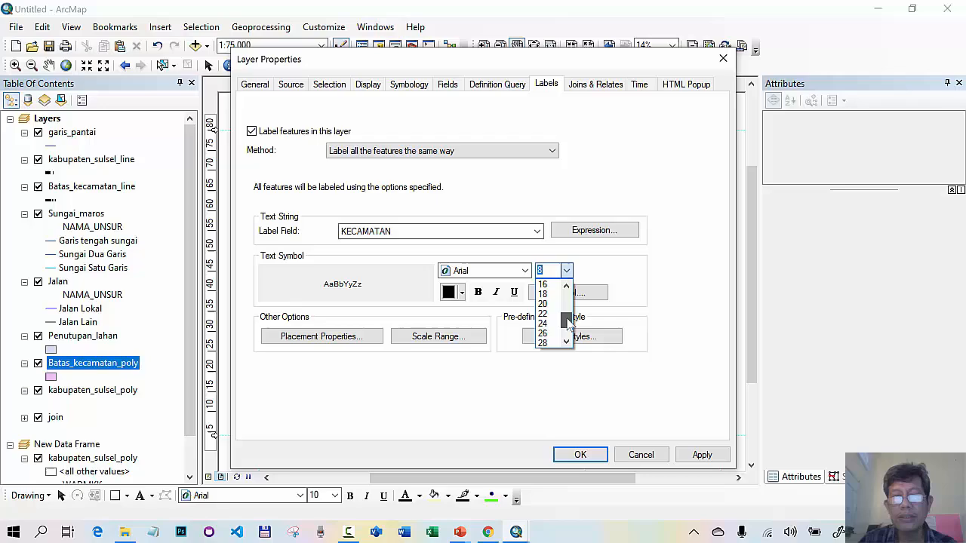
left_click(546, 284)
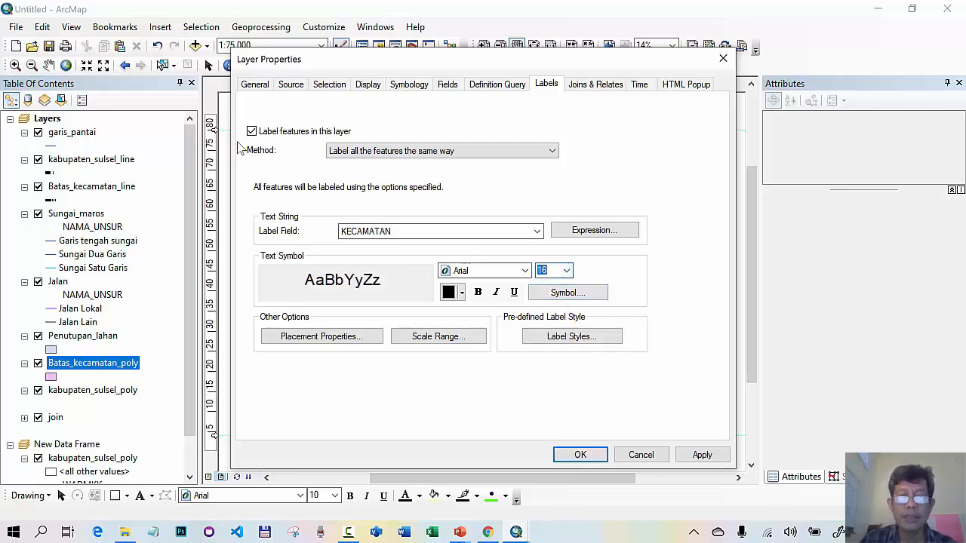
left_click(580, 455)
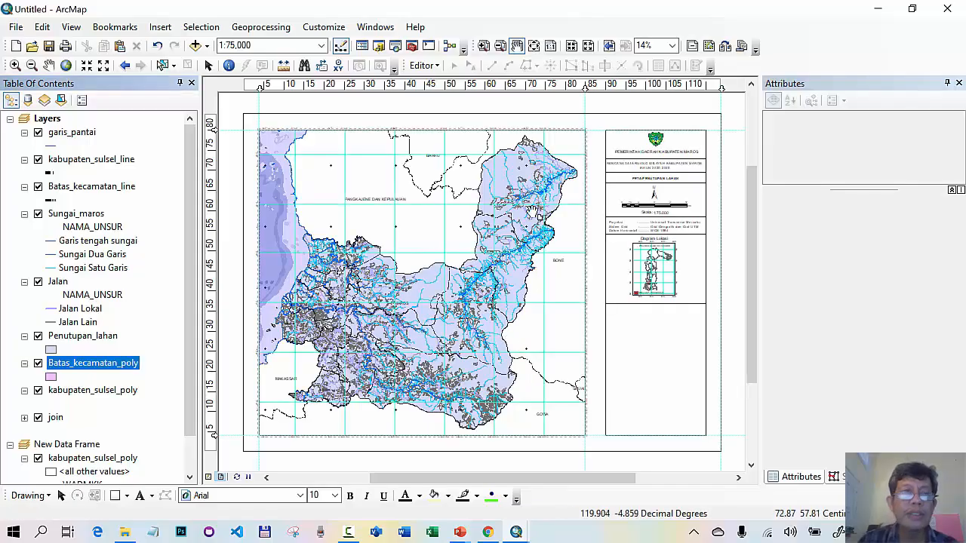
left_click(484, 45)
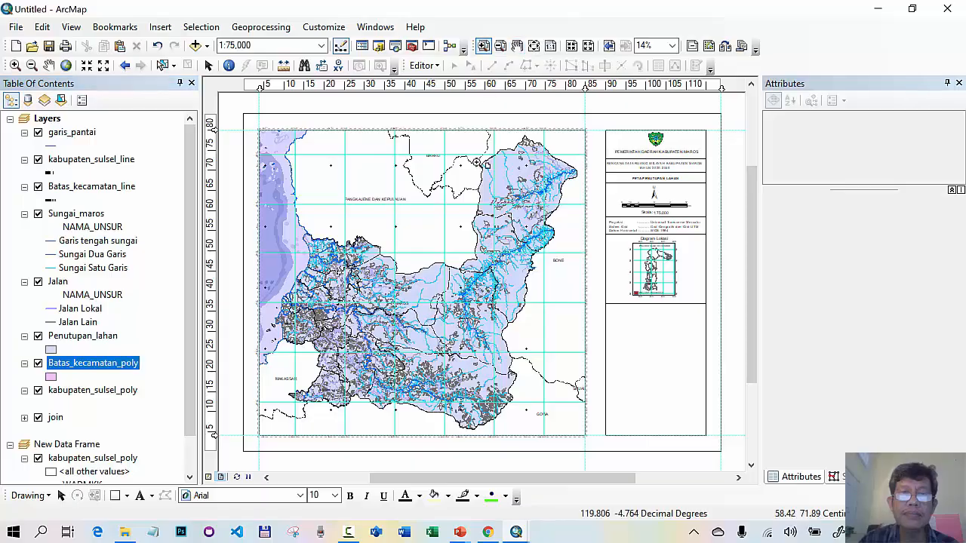
mouse_move(478, 124)
left_mouse_down()
mouse_move(545, 228)
mouse_move(592, 249)
left_mouse_up()
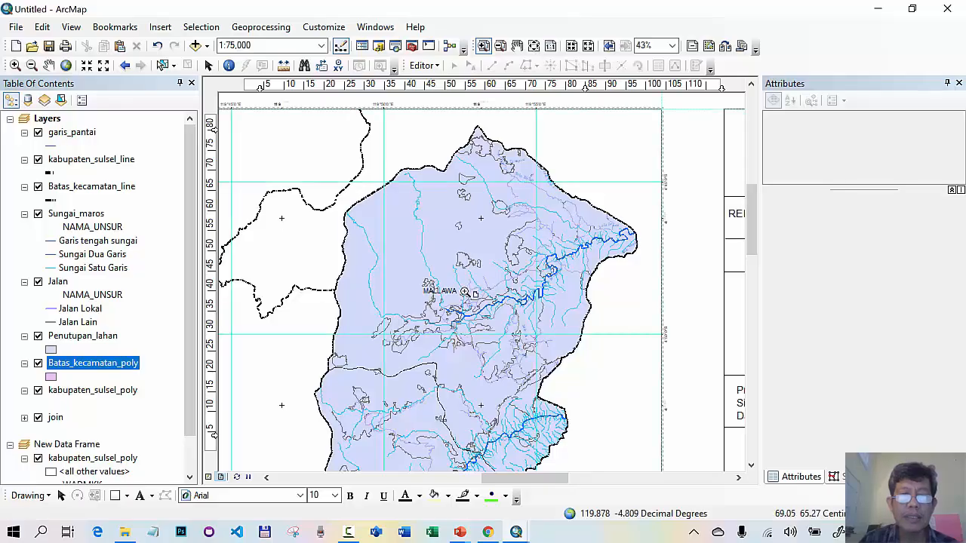
left_click(533, 45)
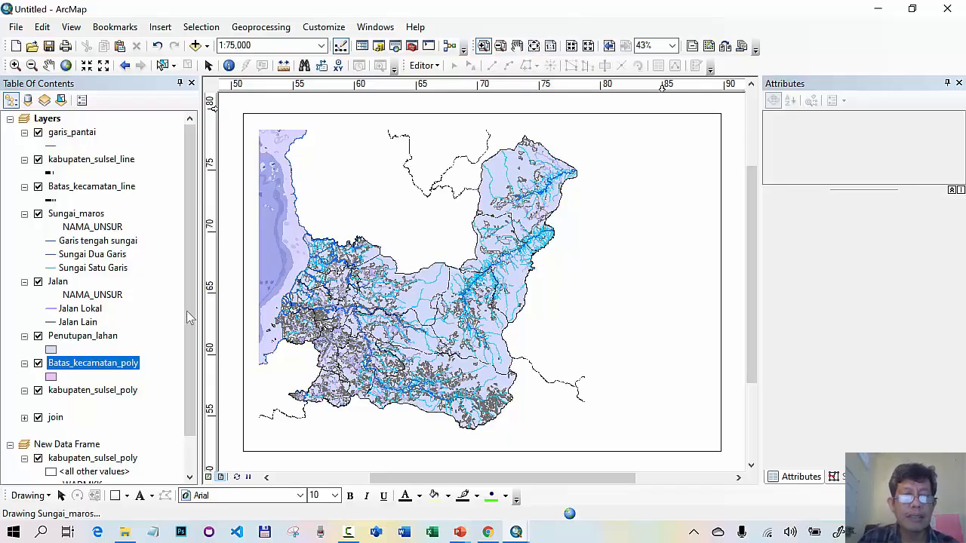
Symbolize the Penutupan_lahan layer by unique values of NAMA_UNSUR, adding all values, and review the category list
left_click_drag(190, 311, 191, 363)
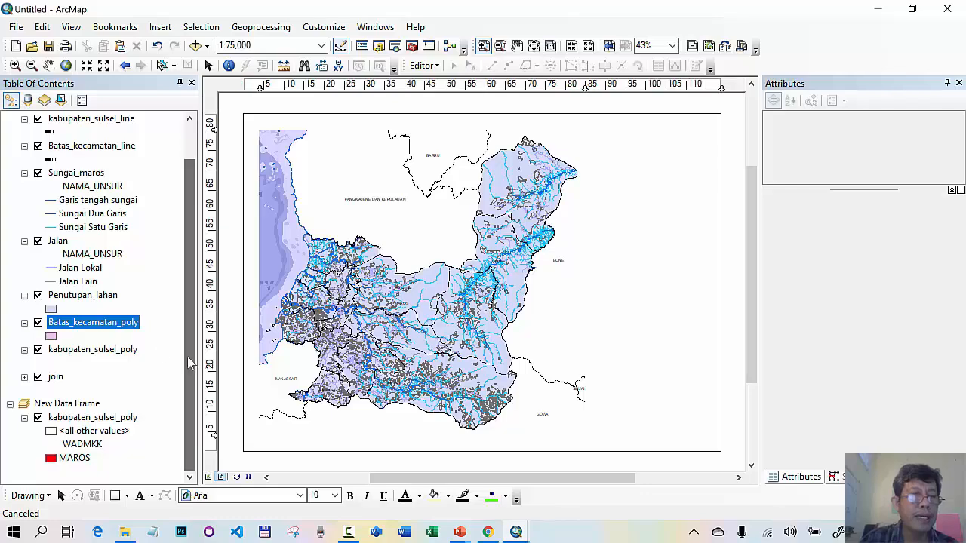
left_click(113, 298)
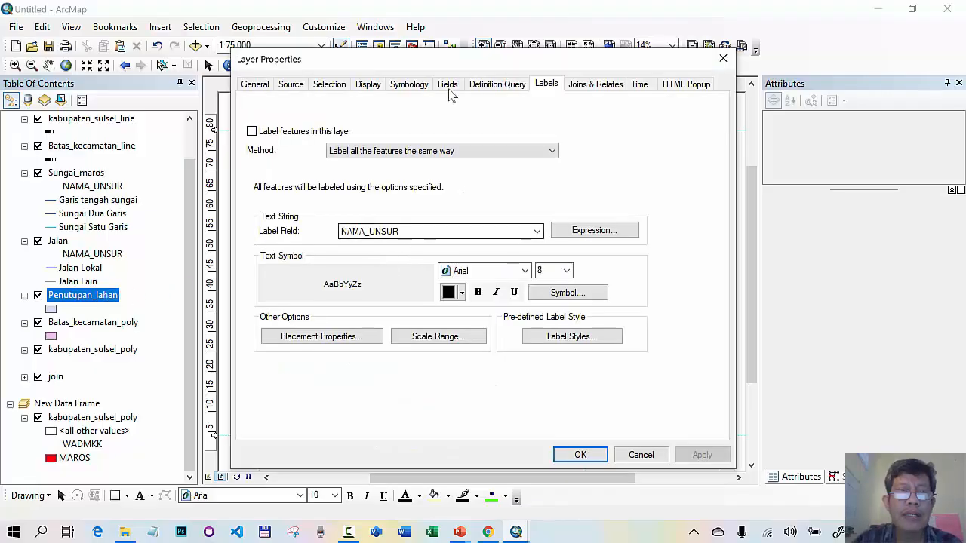
left_click(409, 84)
left_click(278, 137)
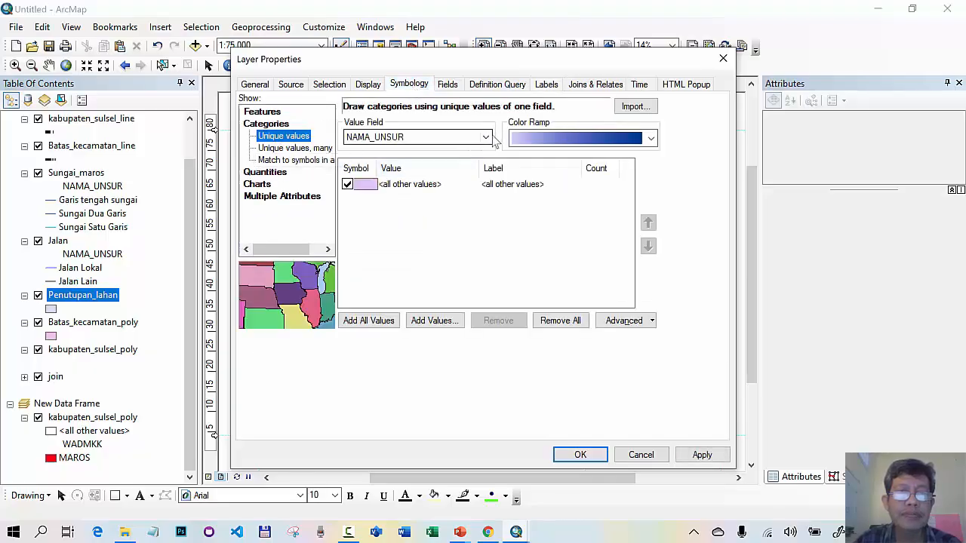
left_click(487, 138)
left_click(484, 147)
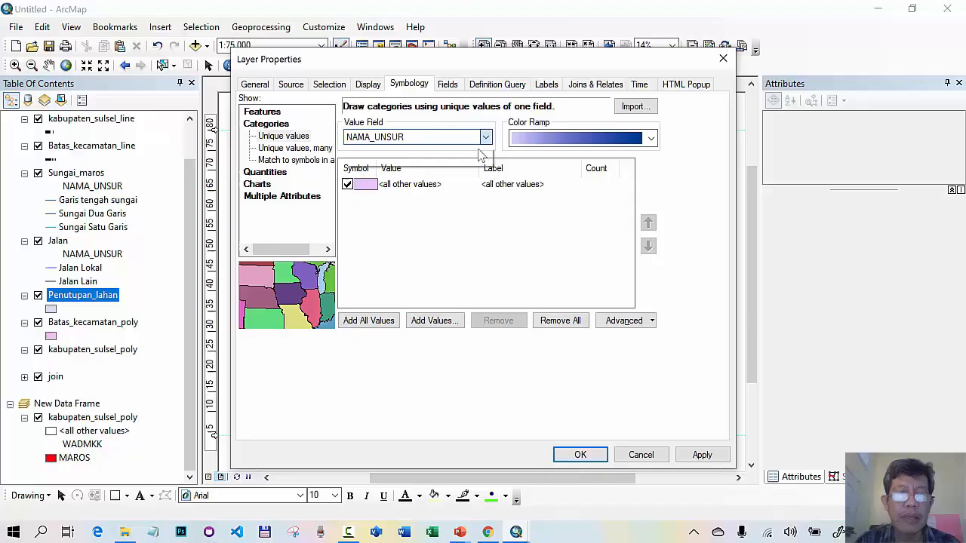
left_click(365, 320)
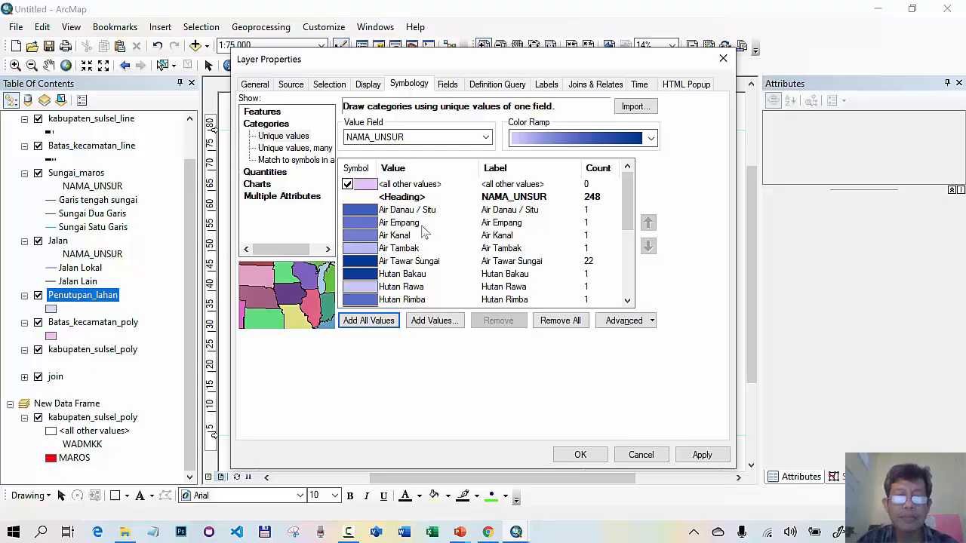
scroll(417, 257, "down", 4)
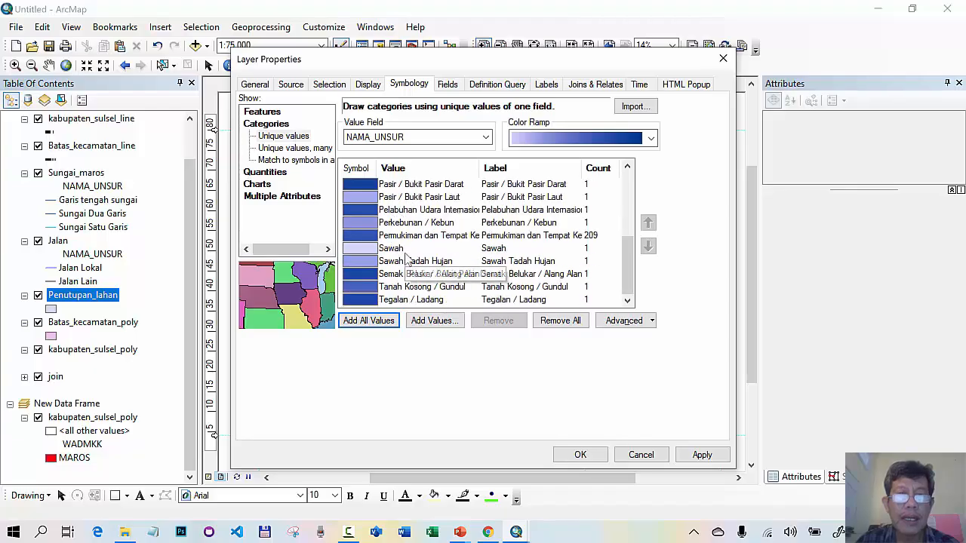
scroll(393, 249, "up", 4)
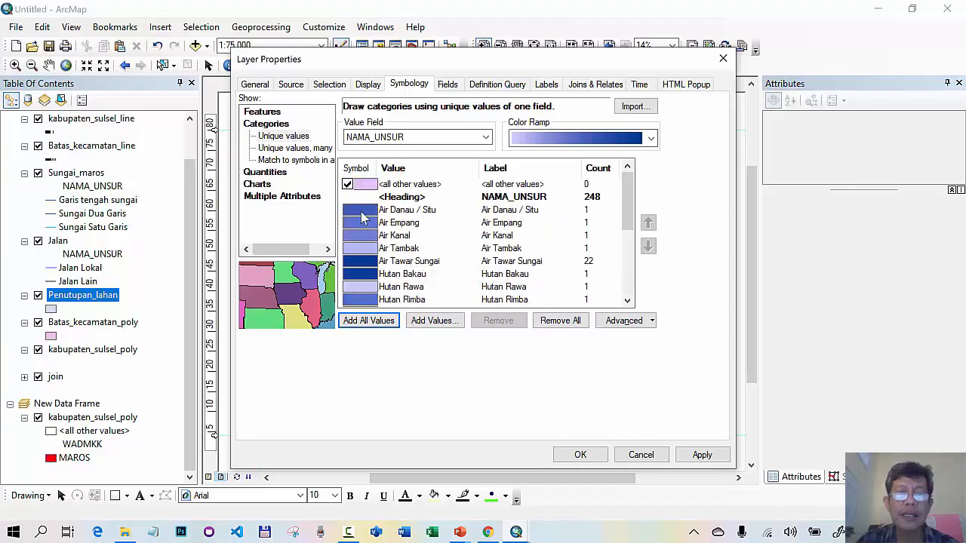
Remove the ESRI style from the style references while editing the Air Danau / Situ symbol
double_click(362, 213)
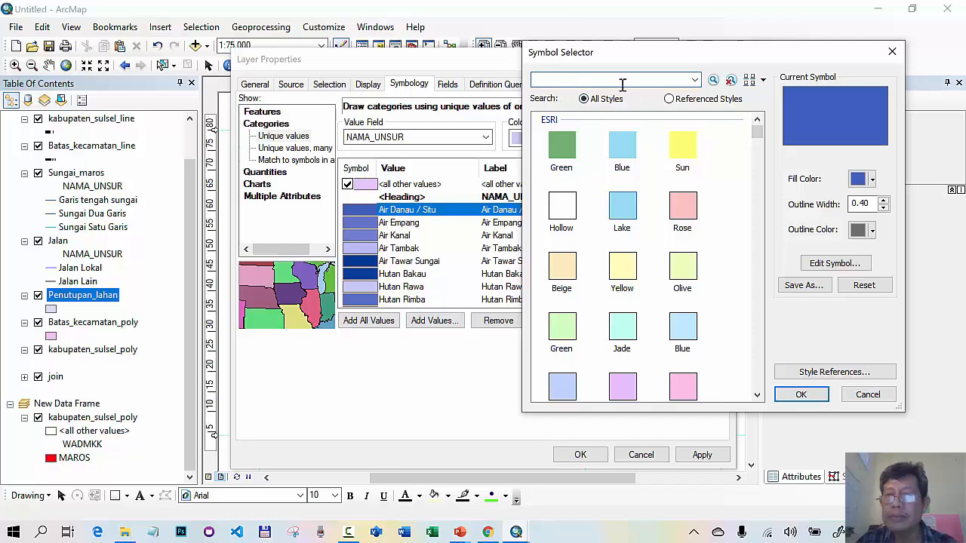
left_click(815, 373)
scroll(707, 185, "down", 2)
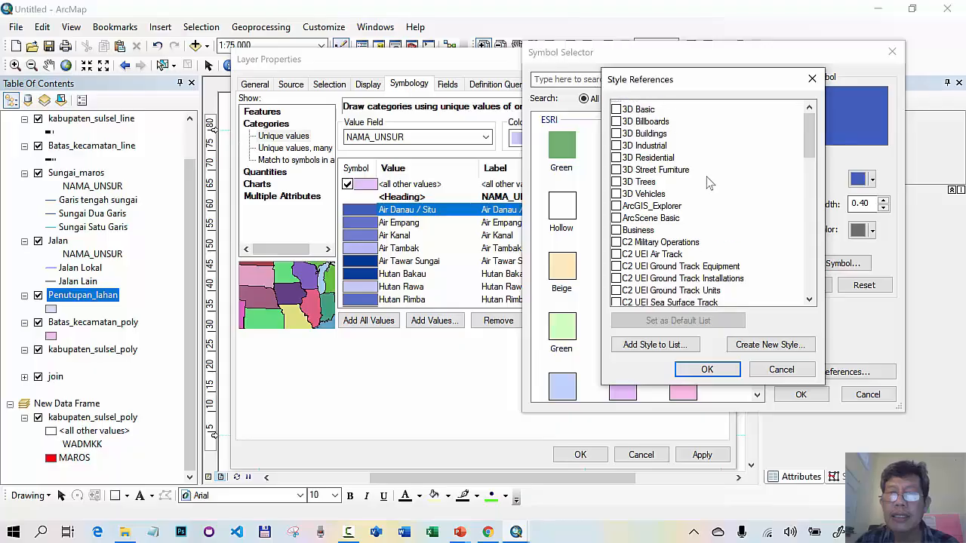
scroll(708, 184, "down", 7)
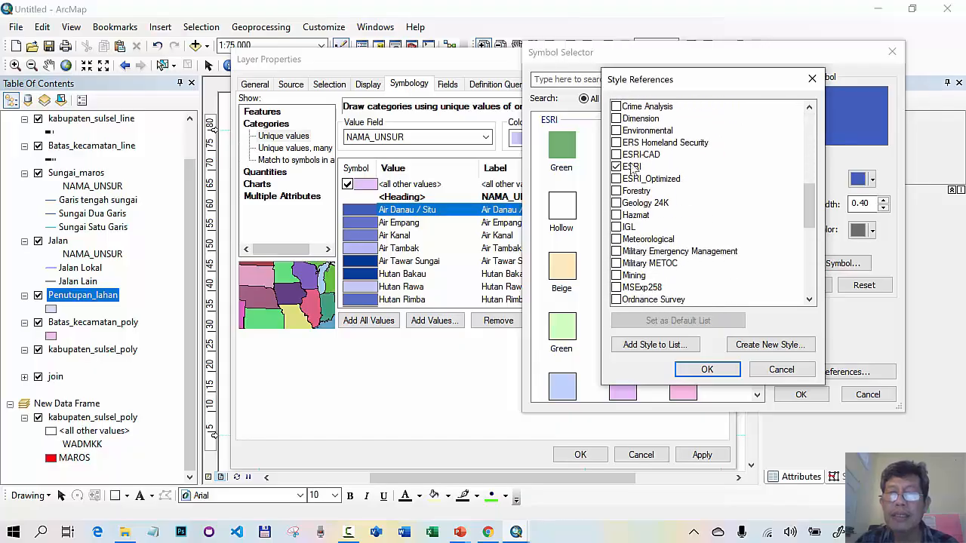
left_click(621, 168)
left_click(701, 372)
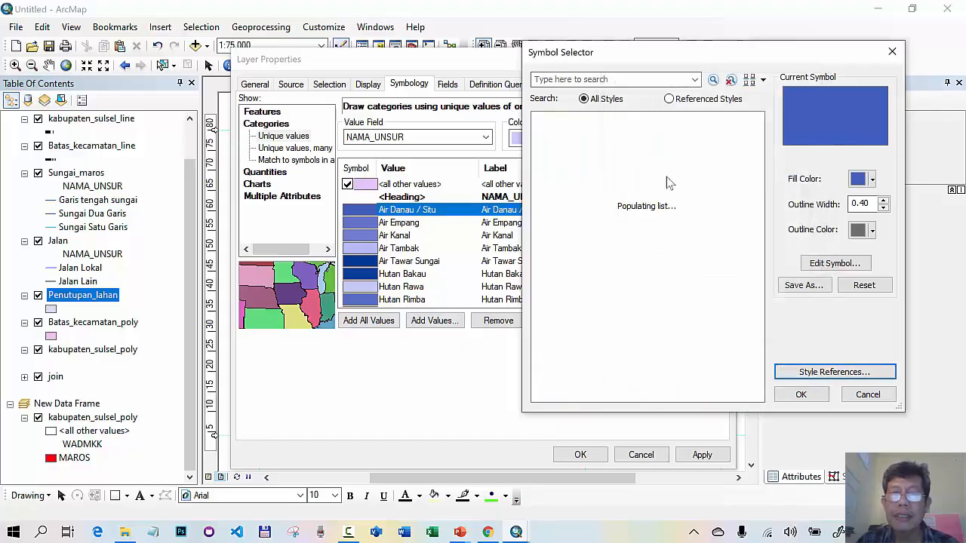
Search the symbols for Air Danau and assign the PPNo8 Air Danau/Situ symbol to the Air Danau / Situ category
scroll(673, 196, "down", 3)
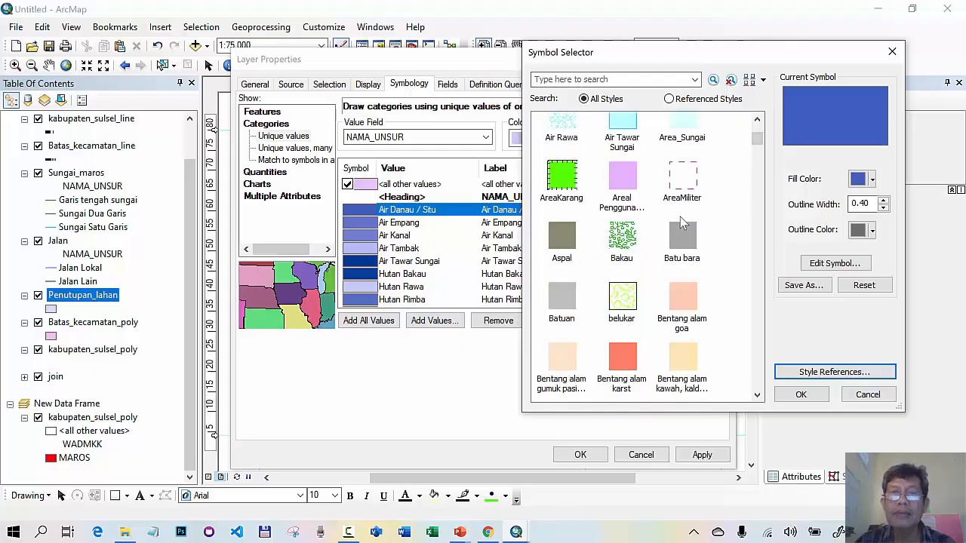
scroll(680, 221, "up", 3)
left_click(565, 78)
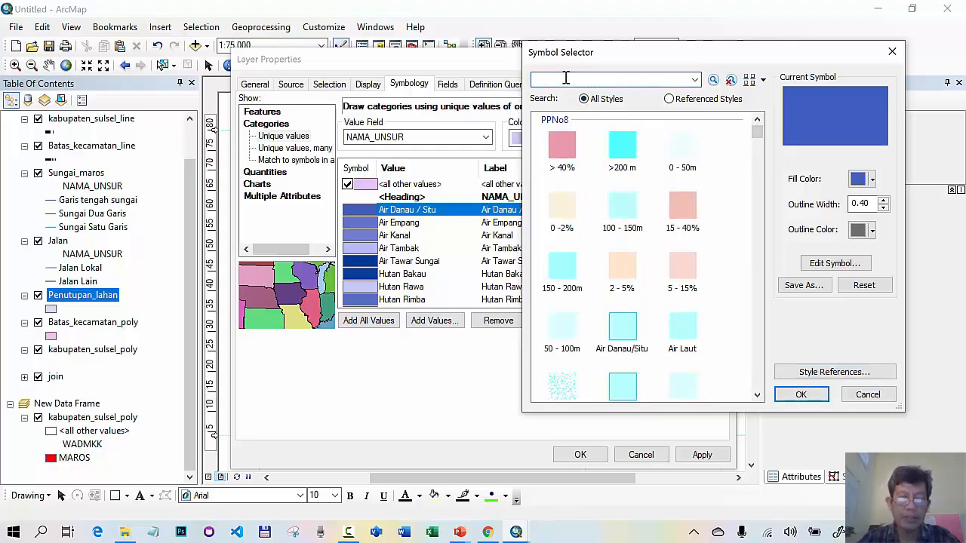
type("Air")
key("Return")
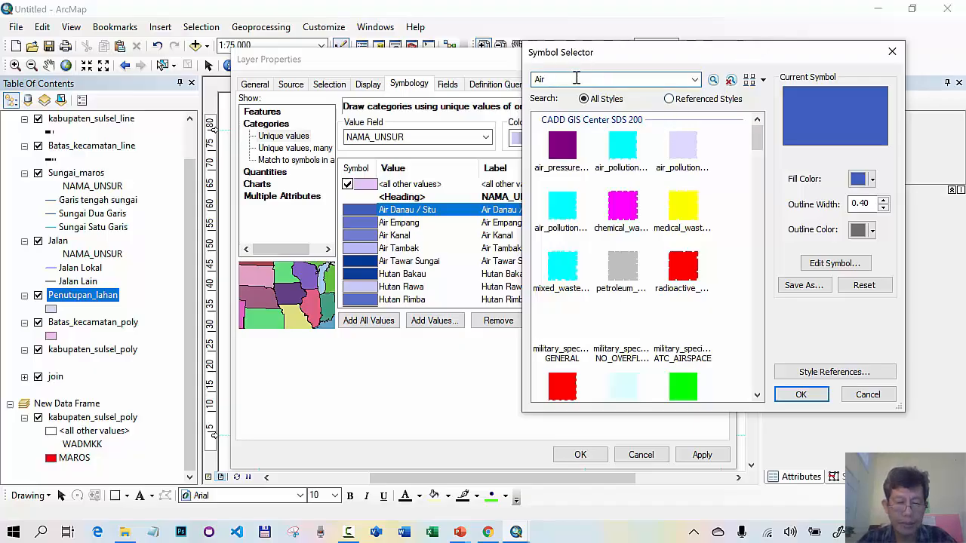
key("Return")
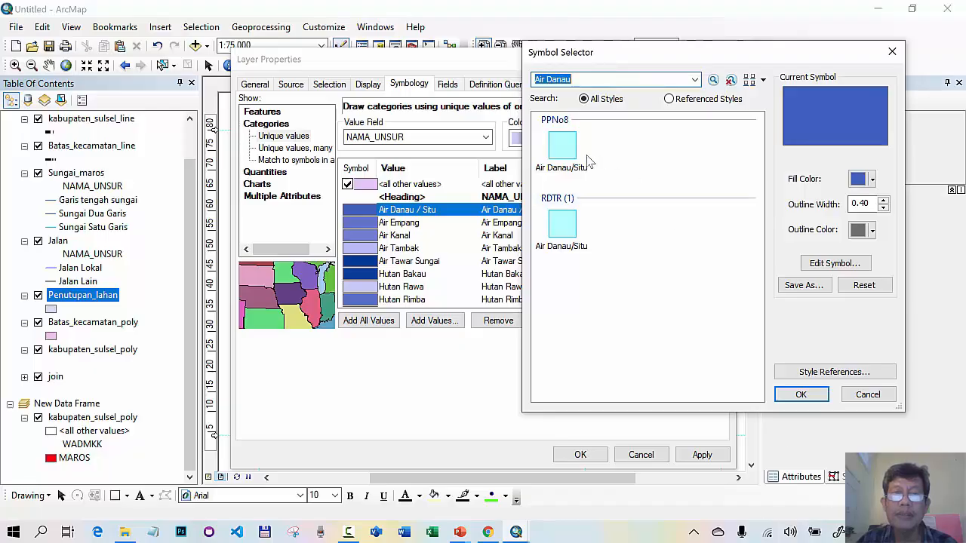
left_click(565, 150)
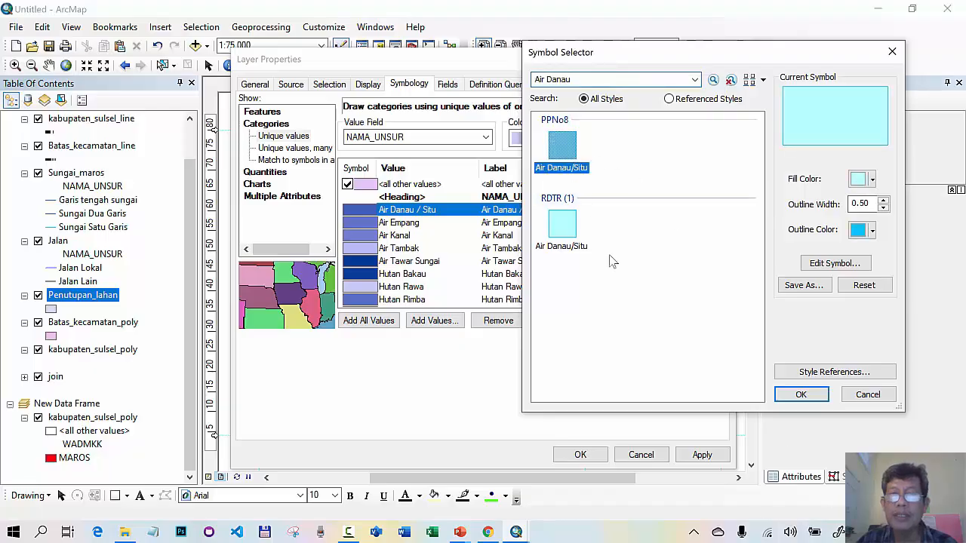
left_click(798, 394)
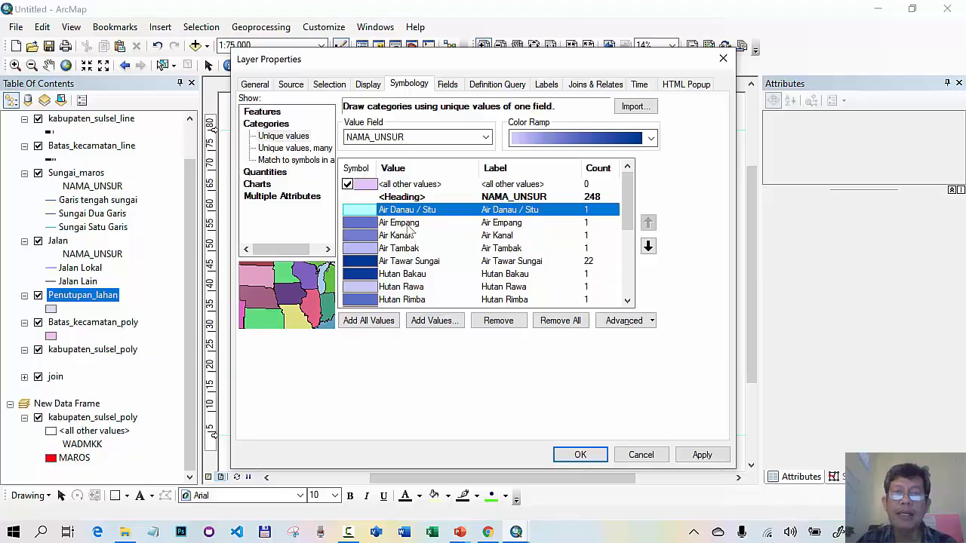
Search the symbols for Tambak and assign the PPNo8 Empang \ Tambak symbol to the Air Empang category
double_click(408, 224)
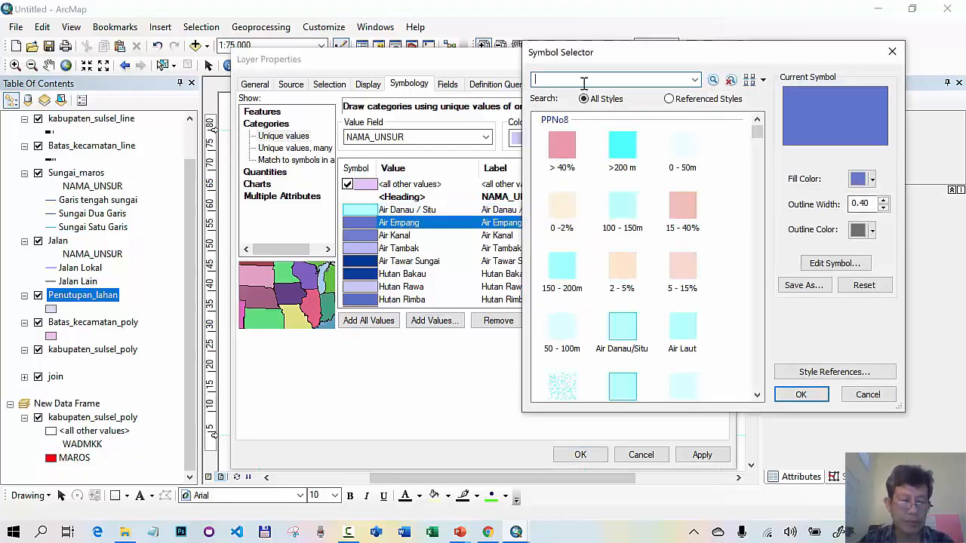
type("Air Em")
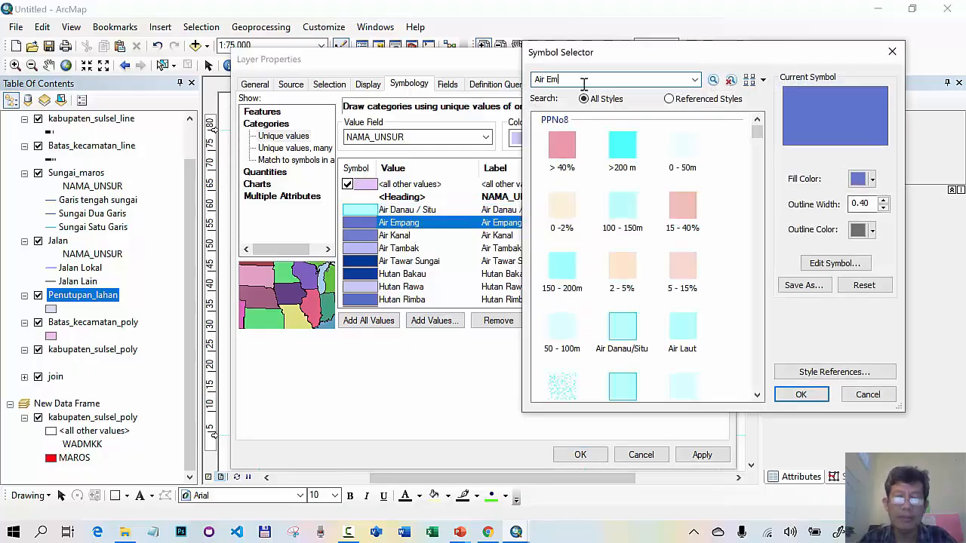
type("pang")
key("Return")
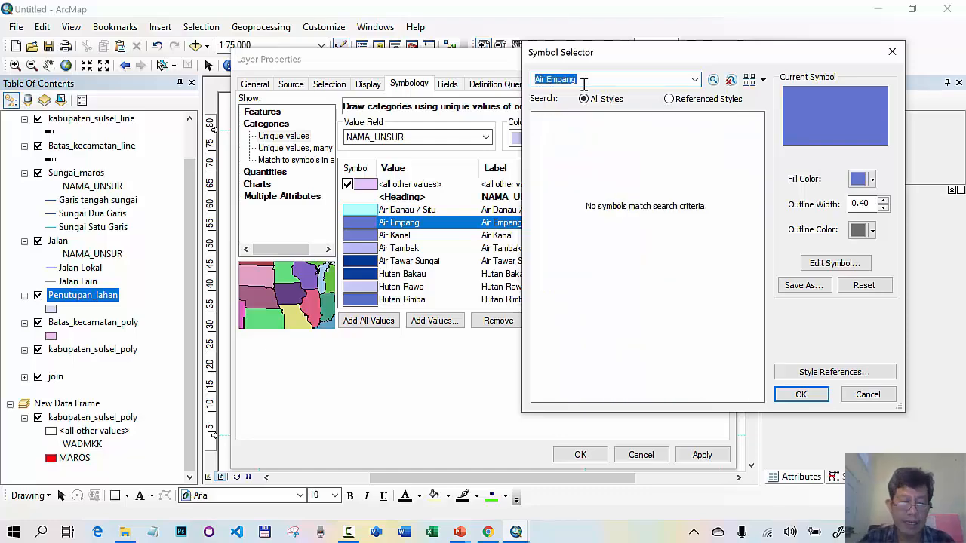
type("Tambak")
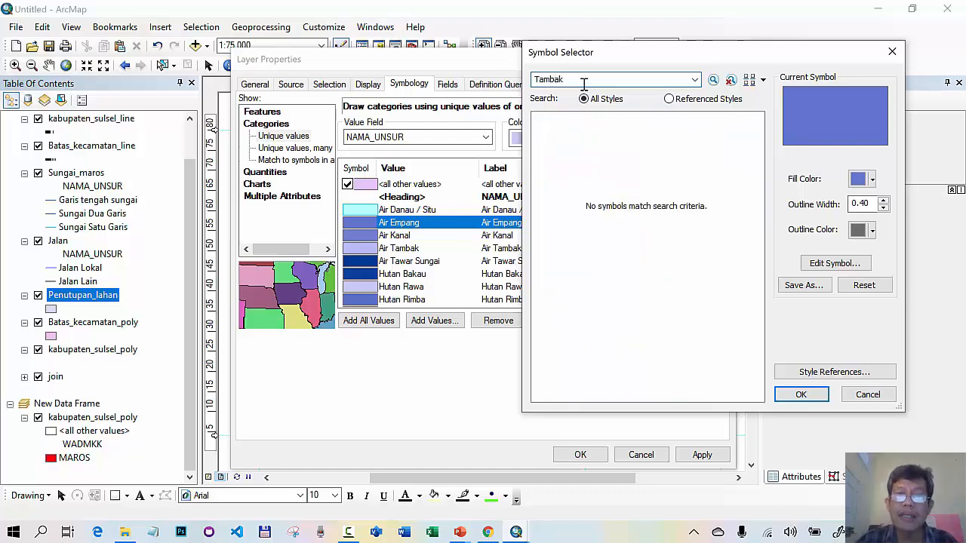
key("Return")
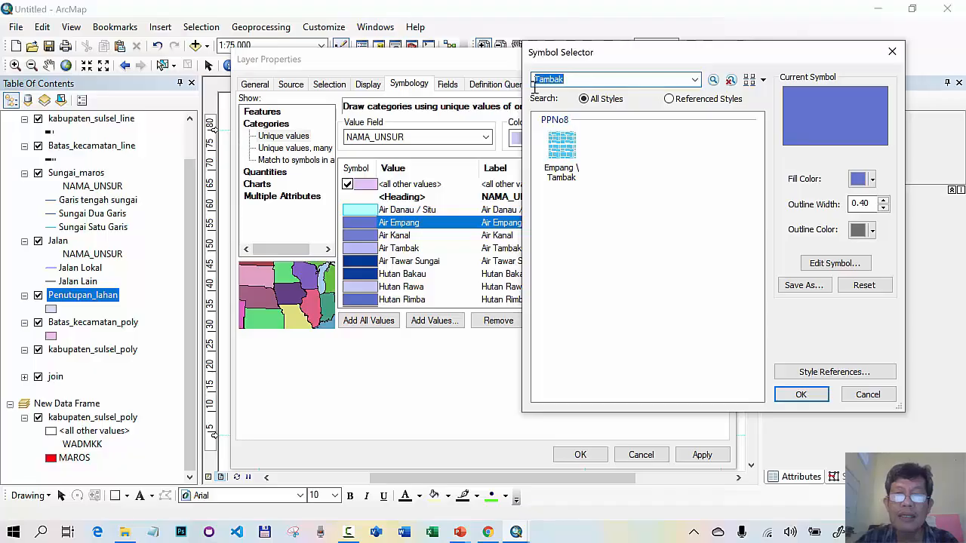
left_click(567, 150)
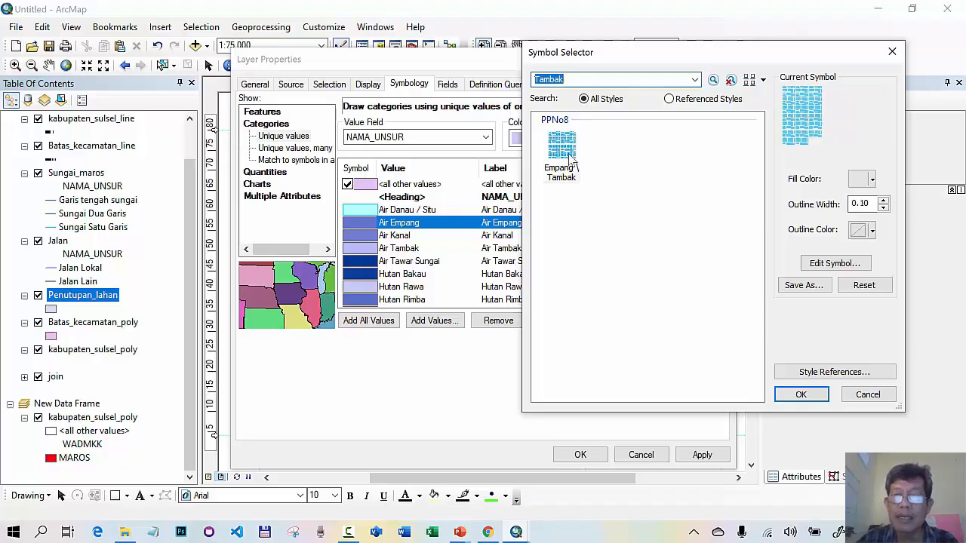
left_click(800, 393)
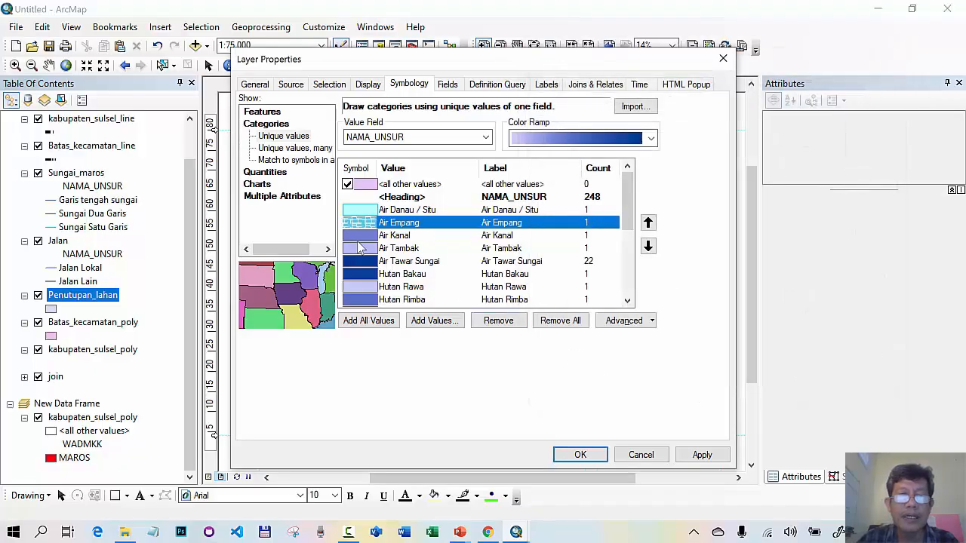
Search the symbols for Air Kanal, Tubuh Air and Air, and assign the PPNo8 Air Tawar Sungai symbol to the Air Kanal category
double_click(358, 234)
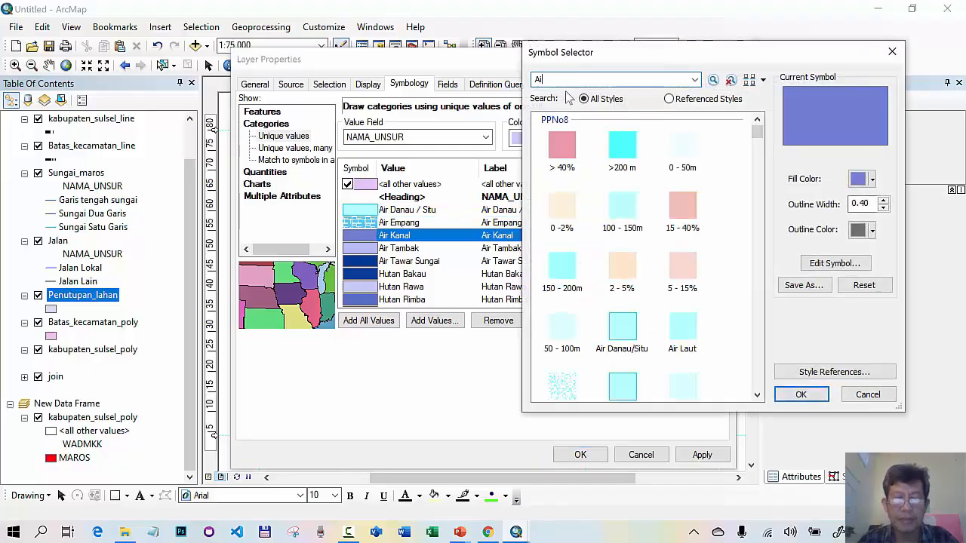
type("l")
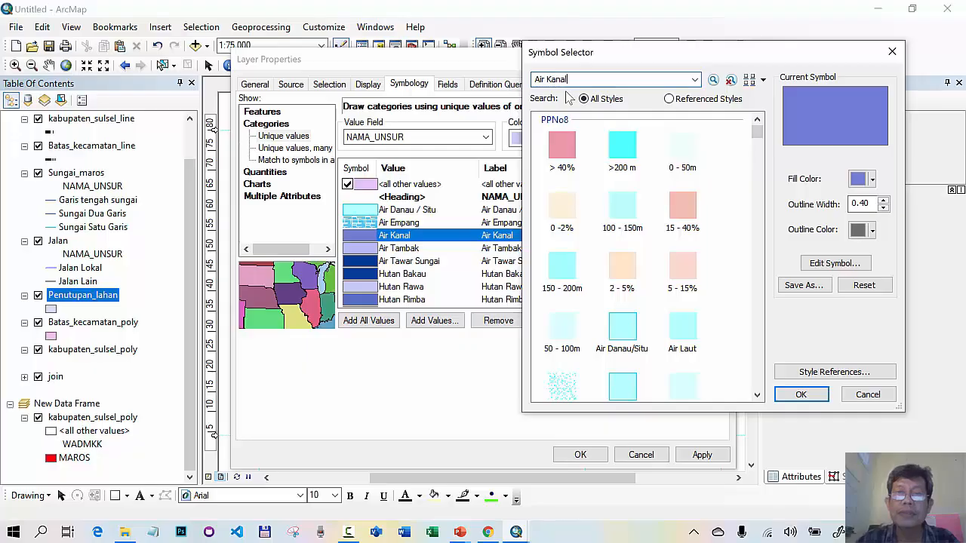
key("Return")
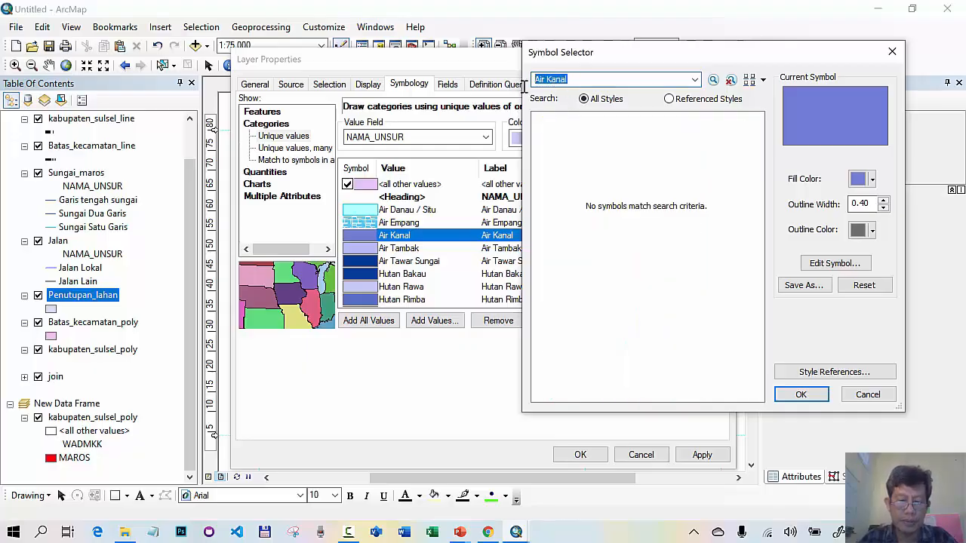
type("Tubuh Air")
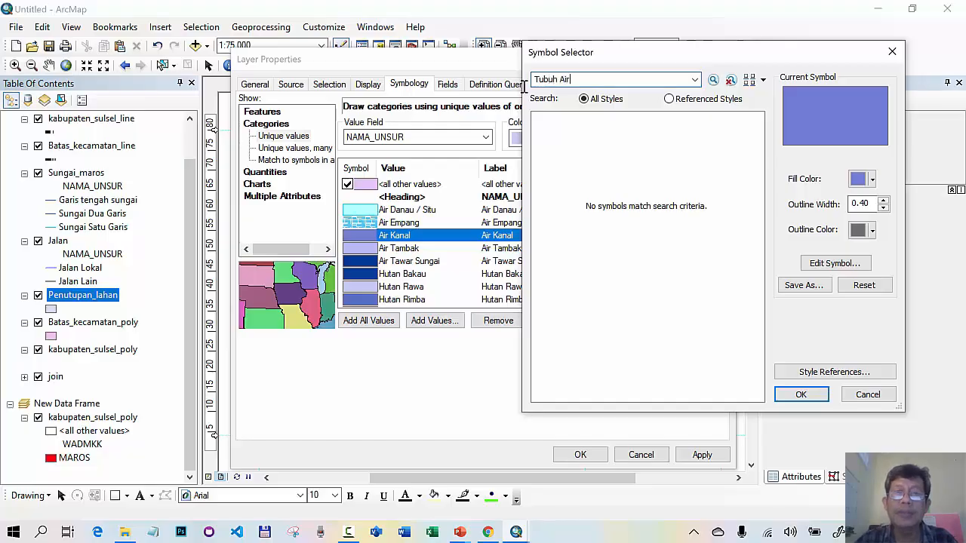
key("Return")
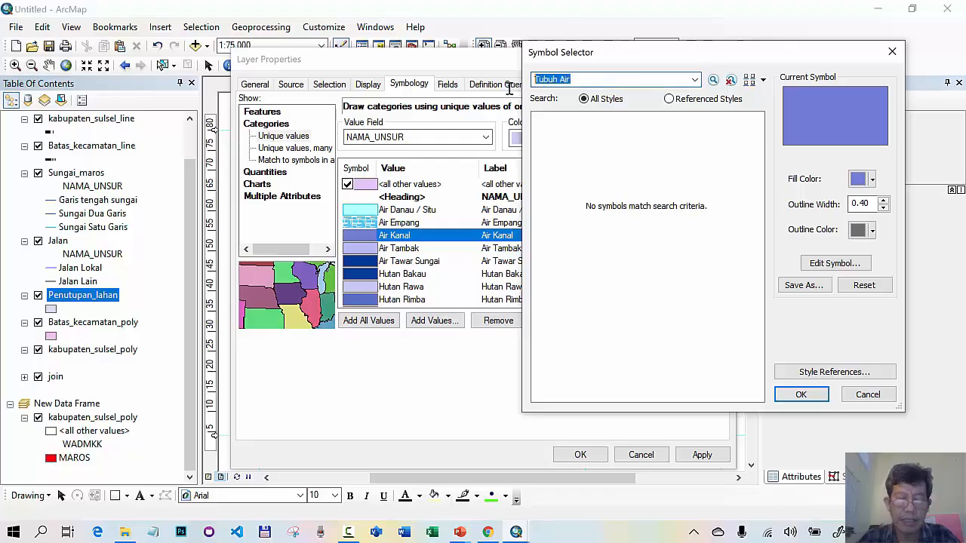
type("A")
key("Return")
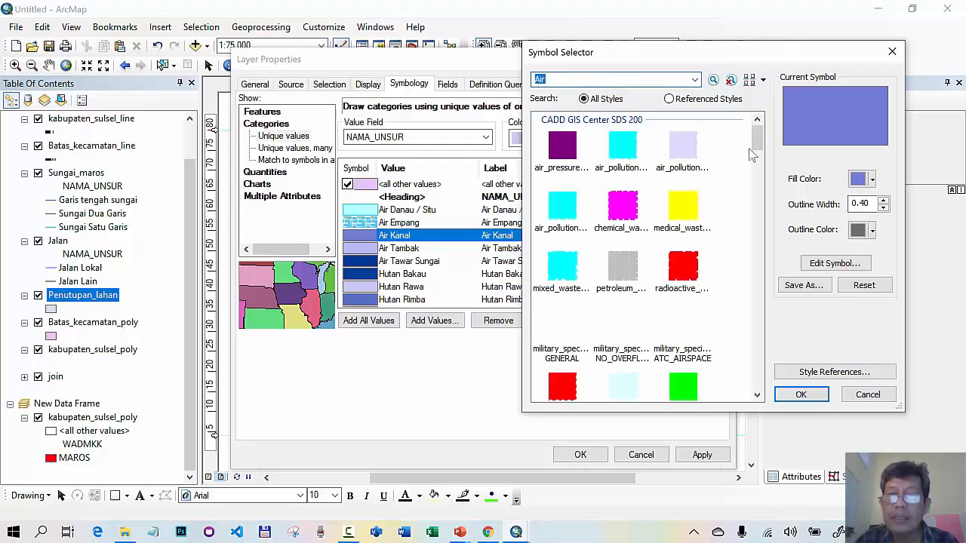
left_click_drag(754, 144, 754, 319)
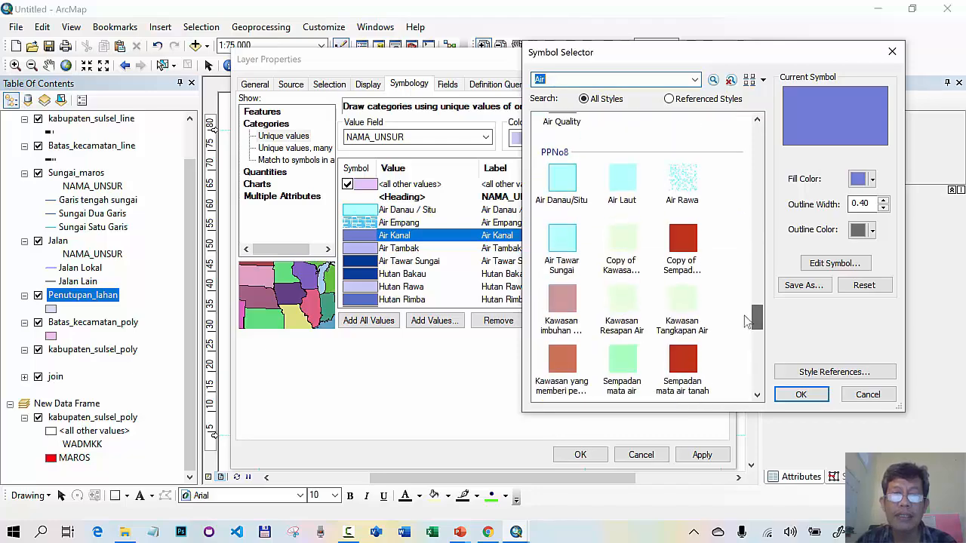
left_click(568, 244)
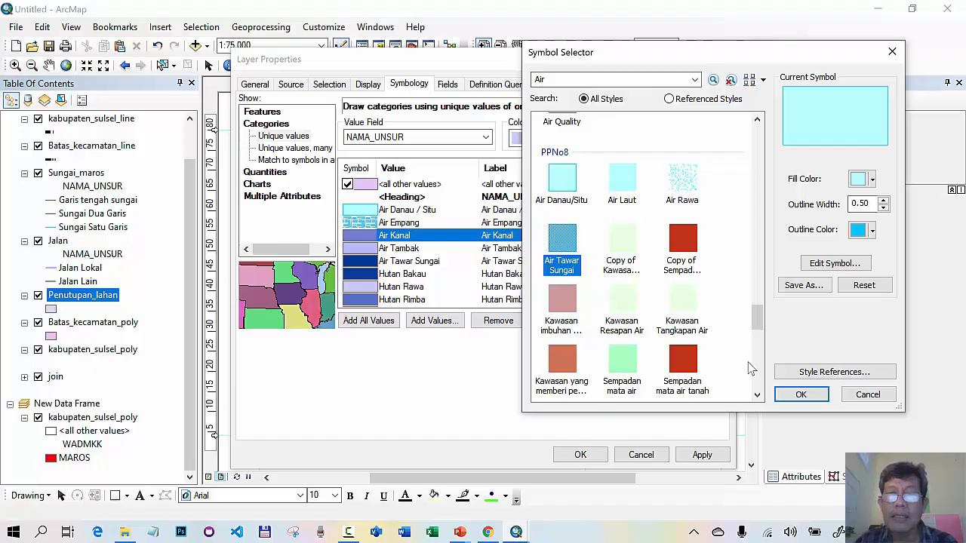
left_click(800, 395)
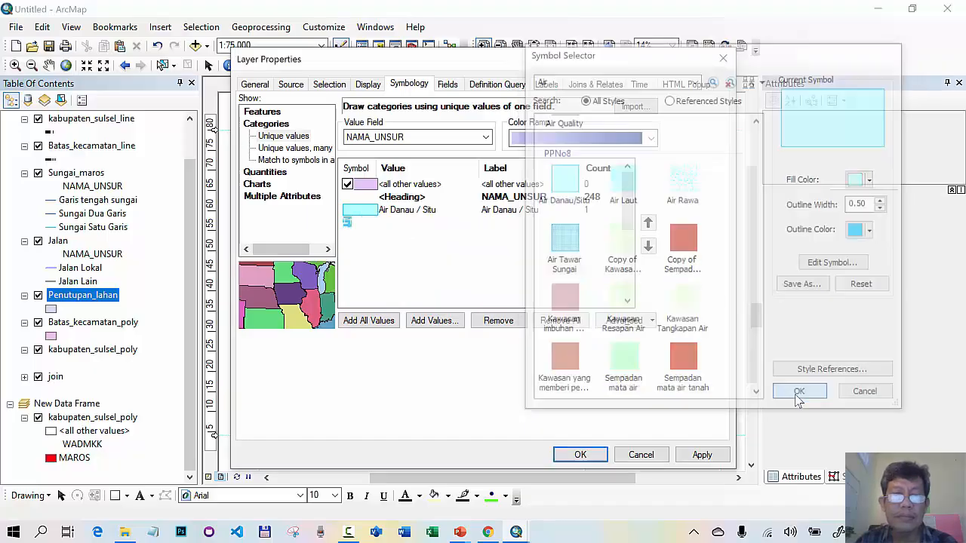
Search the symbols for Tambak and assign the PPNo8 Empang \ Tambak symbol to the Air Tambak category
double_click(364, 251)
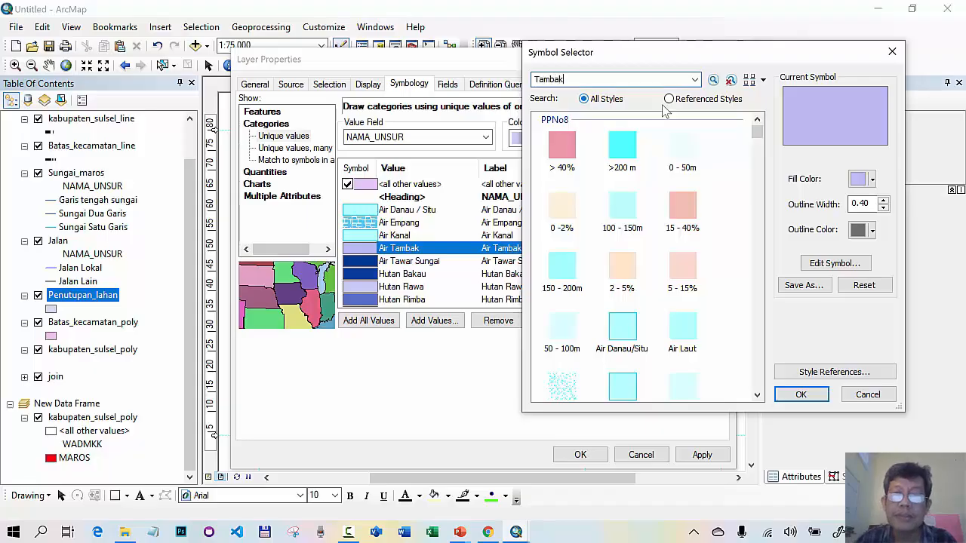
type("Tambak")
key("Return")
left_click(562, 151)
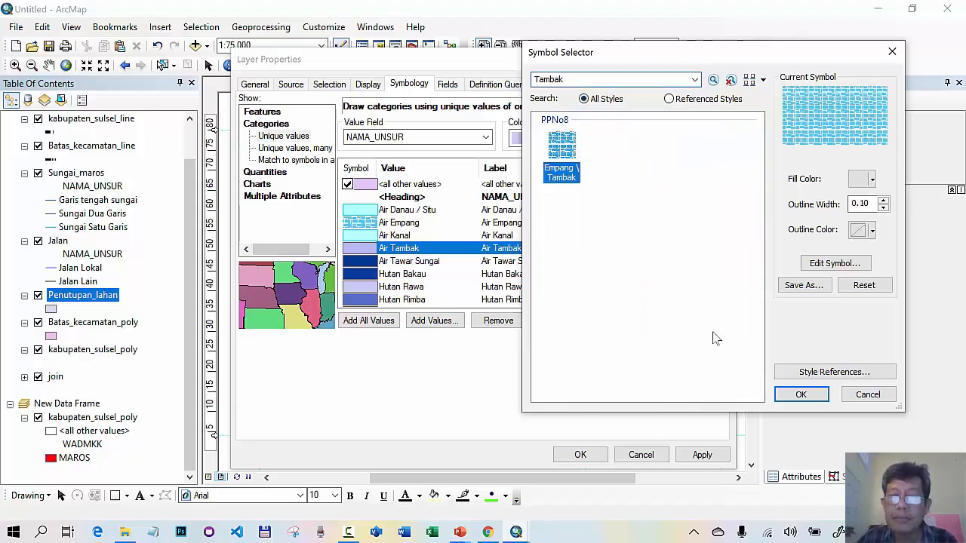
left_click(806, 394)
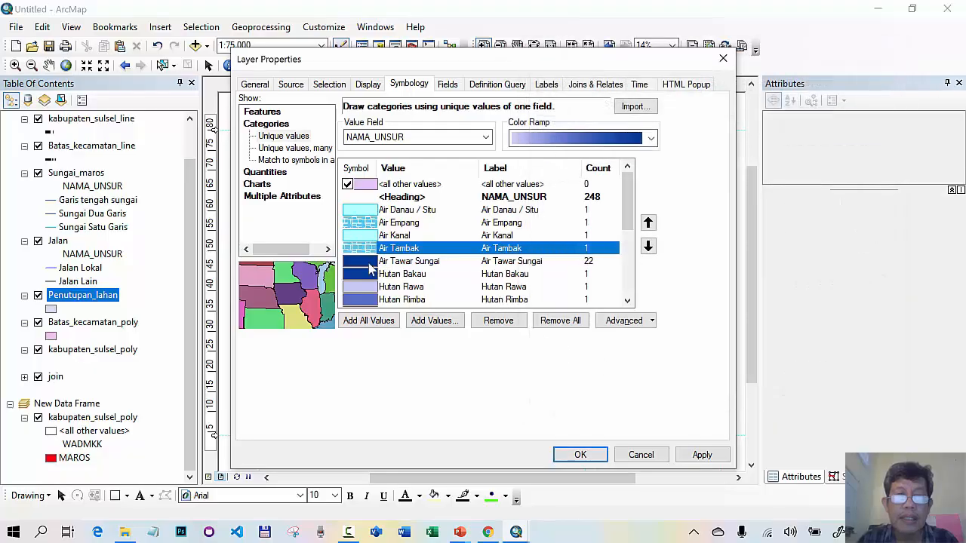
Search the symbols for Air Tawar and assign the PPNo8 Air Tawar Sungai symbol to the Air Tawar Sungai category
double_click(368, 262)
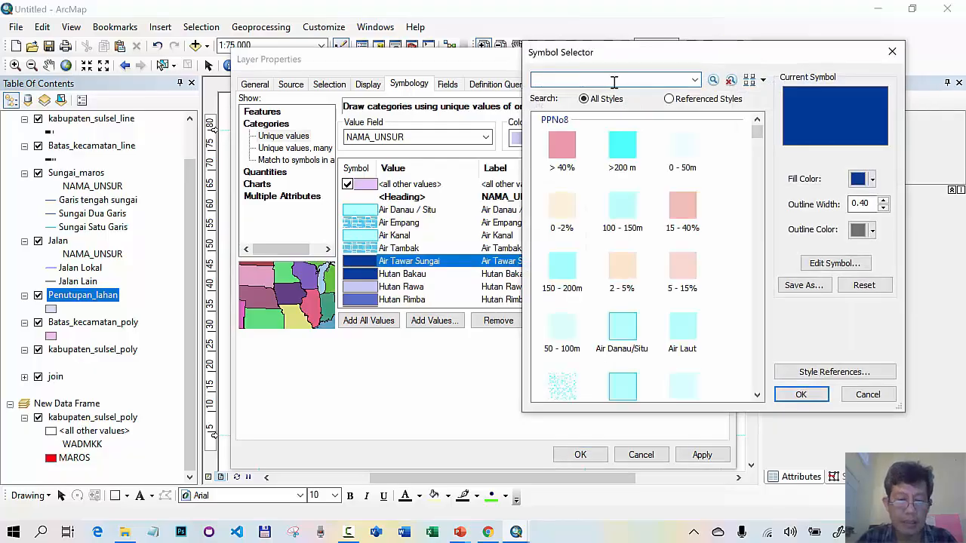
type("Air Taw")
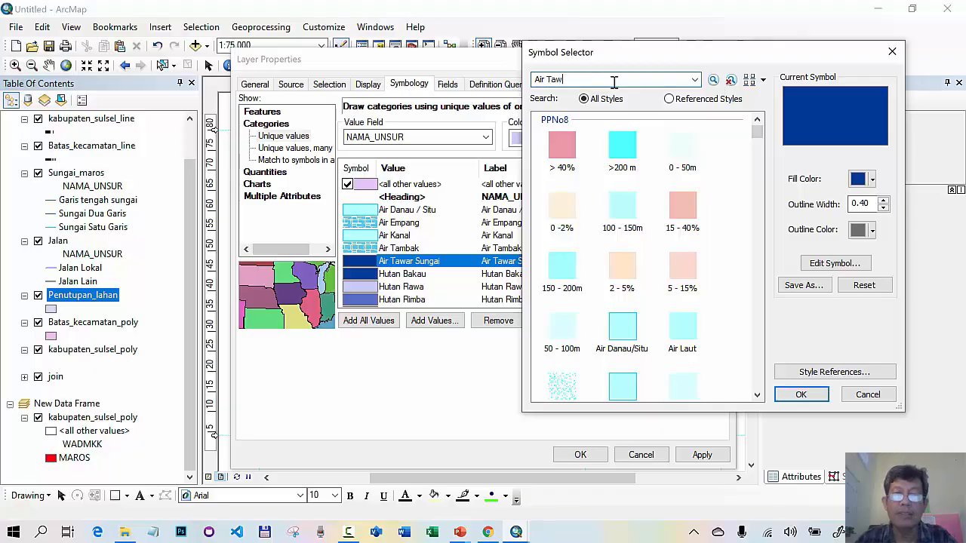
type("ar")
key("Return")
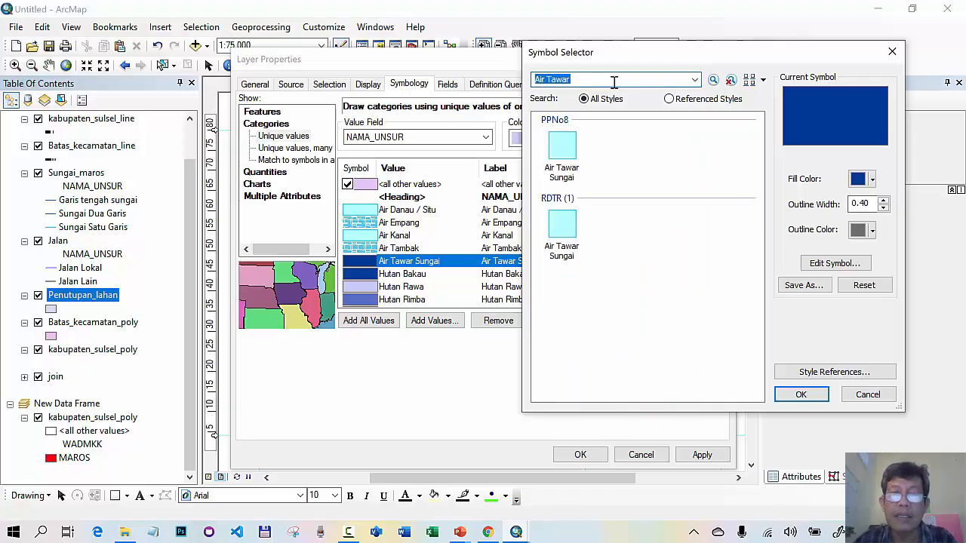
left_click(564, 146)
left_click(800, 395)
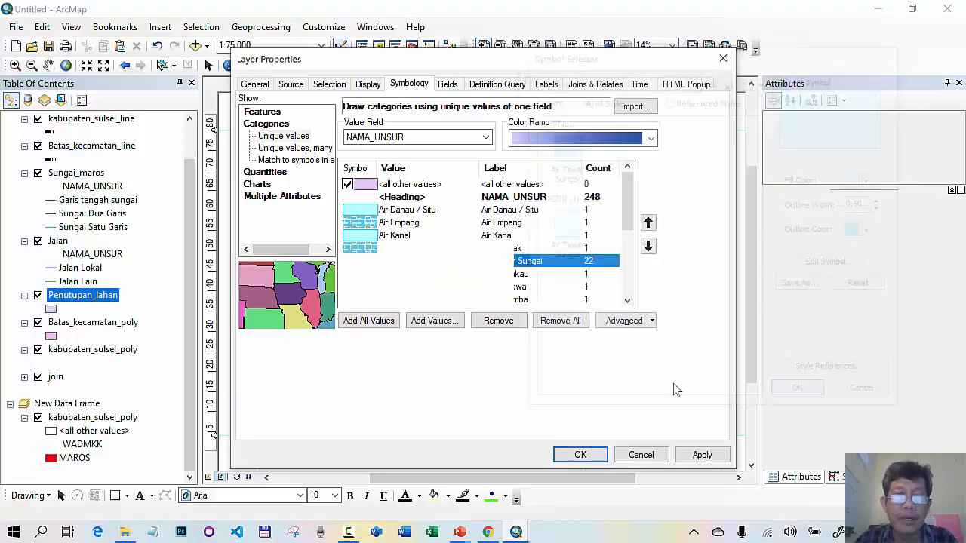
Search the symbols for Hutan Bakau and Hutan, and assign the PPNo8 Copy of hutan symbol to the Hutan Bakau category
double_click(367, 276)
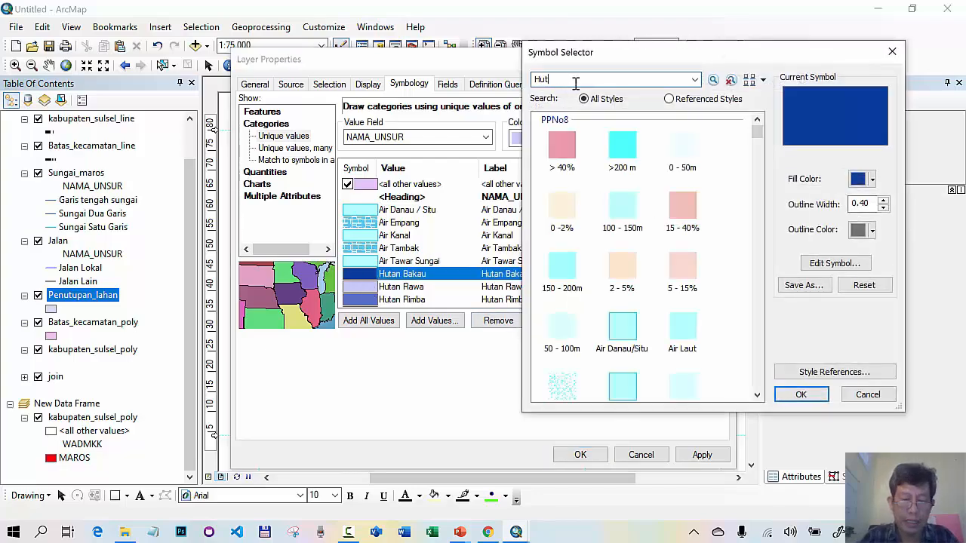
left_click(575, 83)
type("Hutan Bakau")
key("Return")
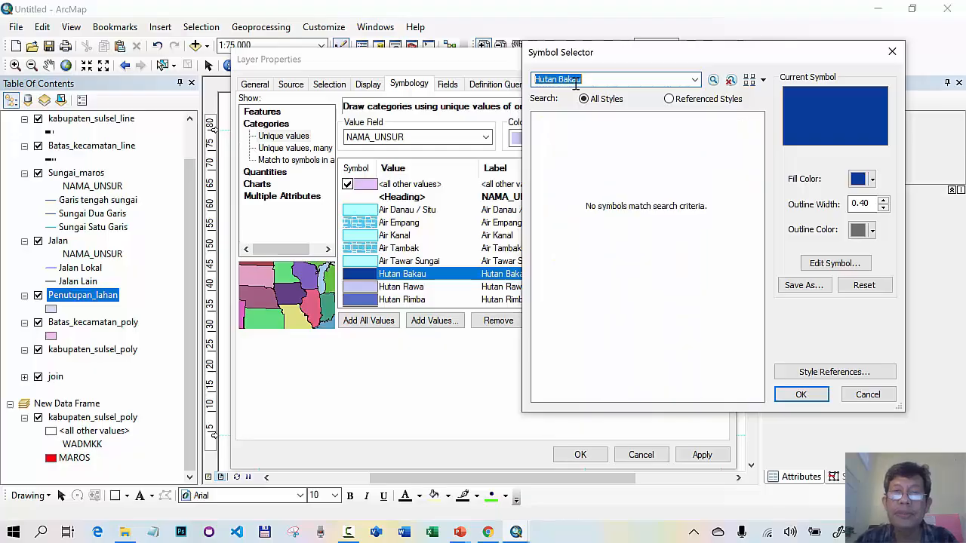
key("BackSpace")
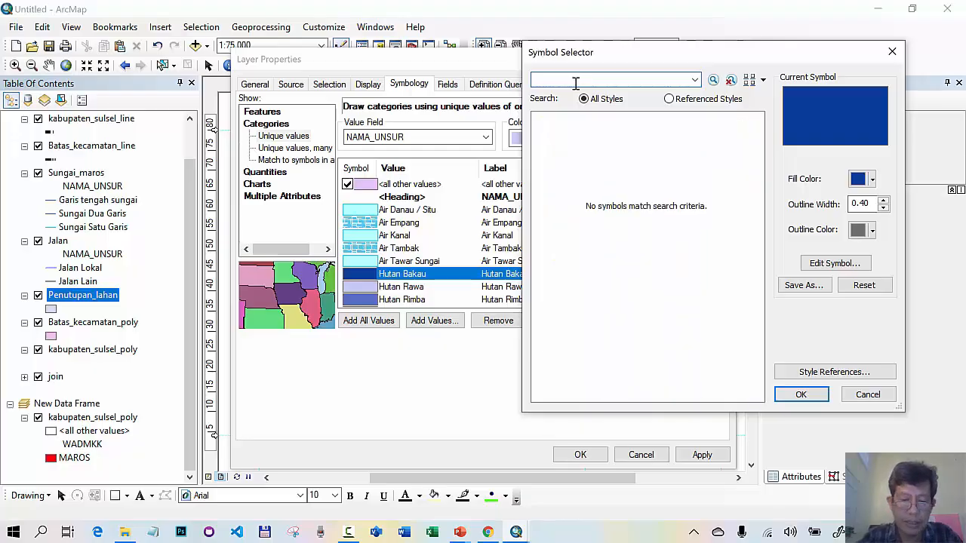
type("Hutn")
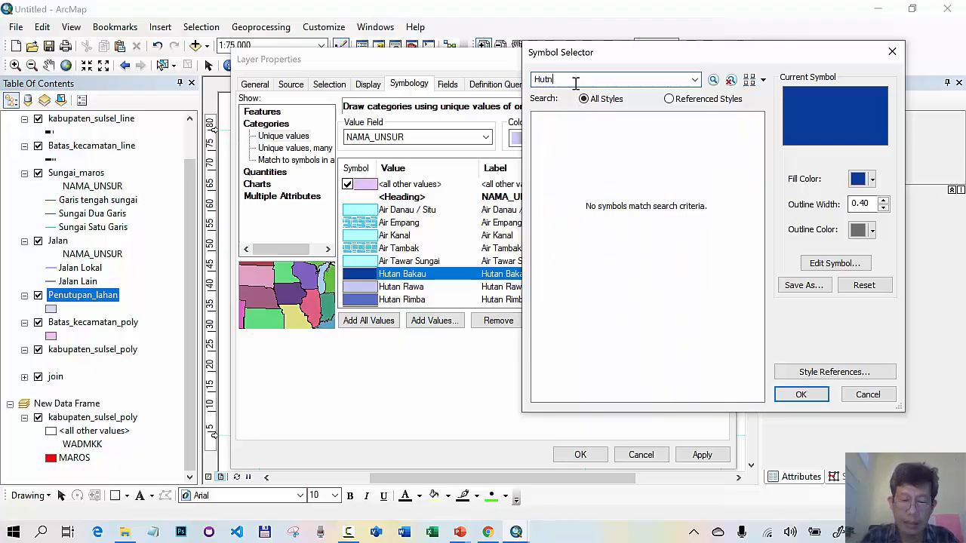
key("BackSpace")
type("a")
key("Return")
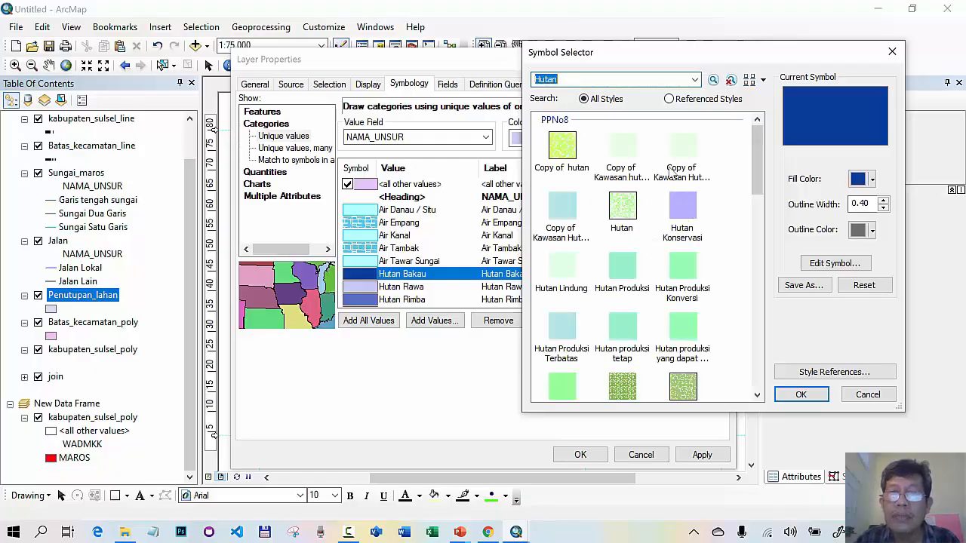
left_click(565, 151)
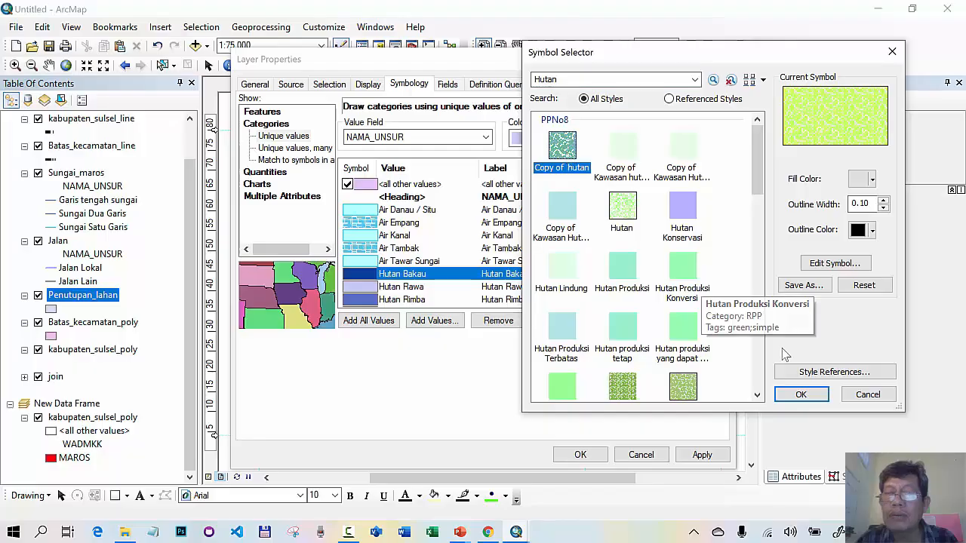
left_click(790, 397)
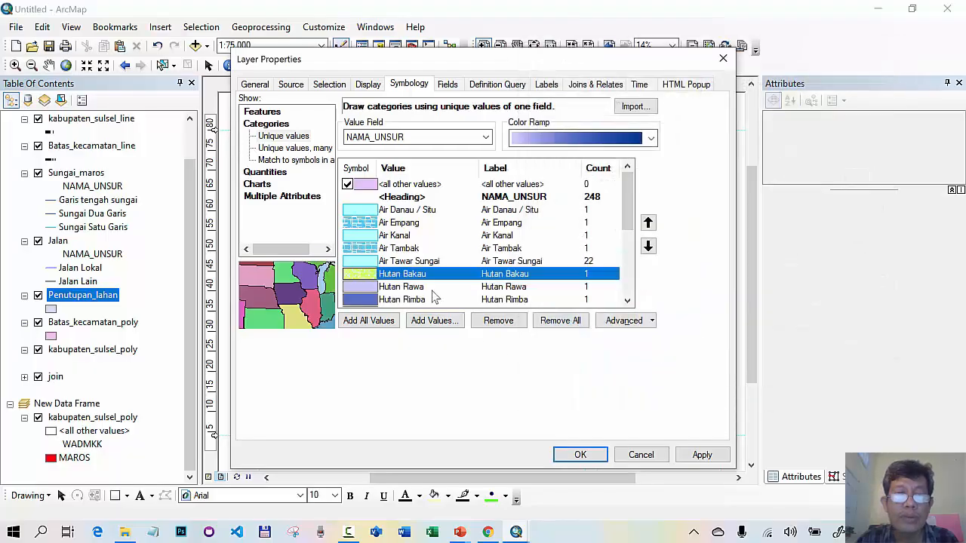
Search the symbols for Hutan Rawa and assign the PPNo8 Hutan Rawa symbol to the Hutan Rawa category
double_click(370, 291)
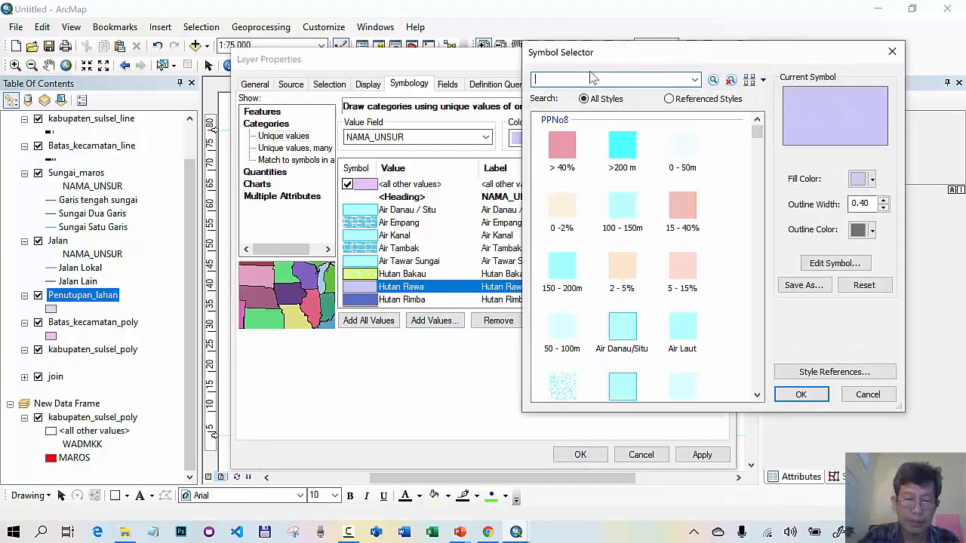
left_click(592, 78)
type("Hutan Rawa")
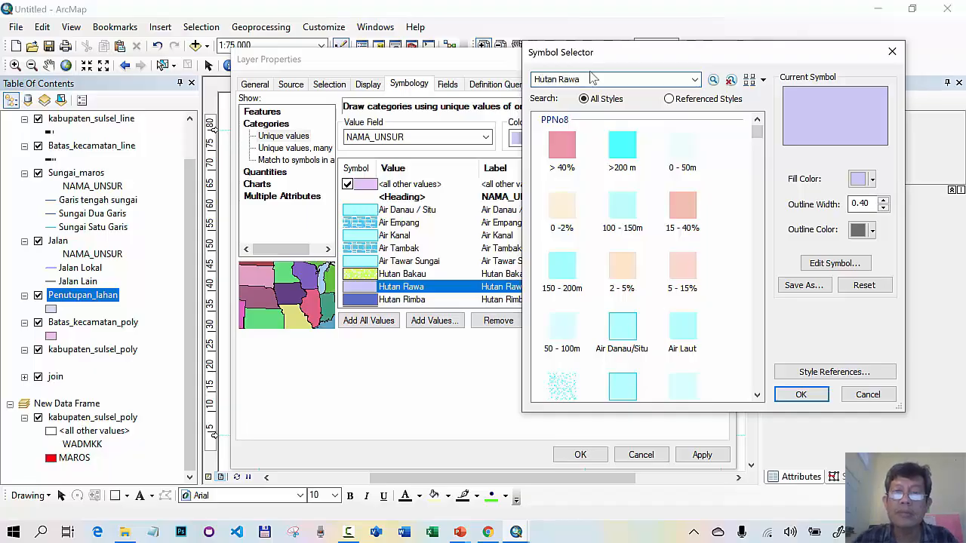
key("Return")
left_click(571, 145)
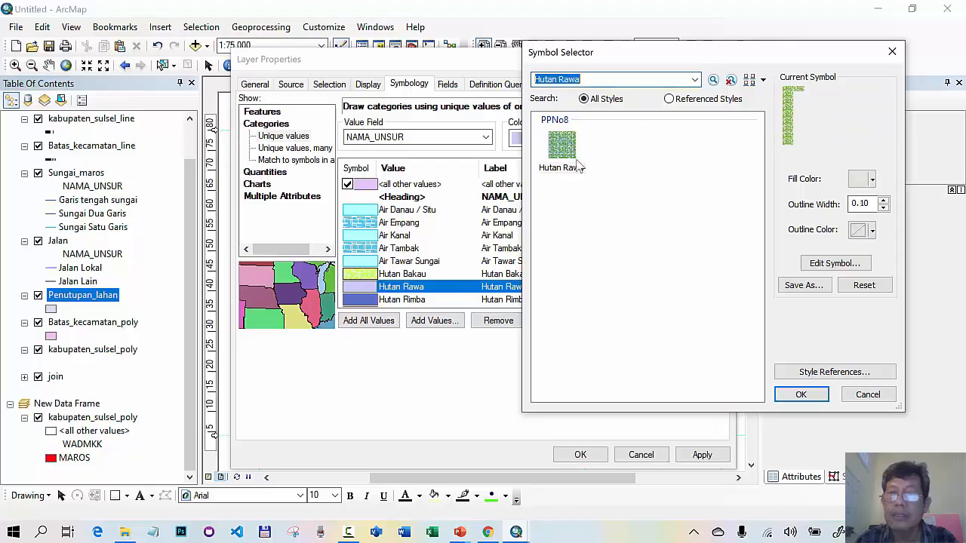
left_click(800, 394)
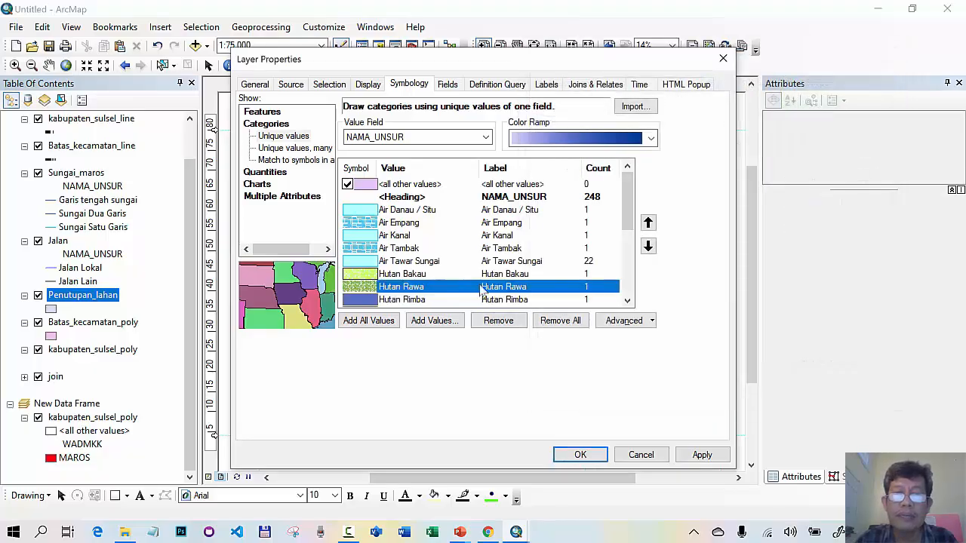
scroll(629, 234, "down", 2)
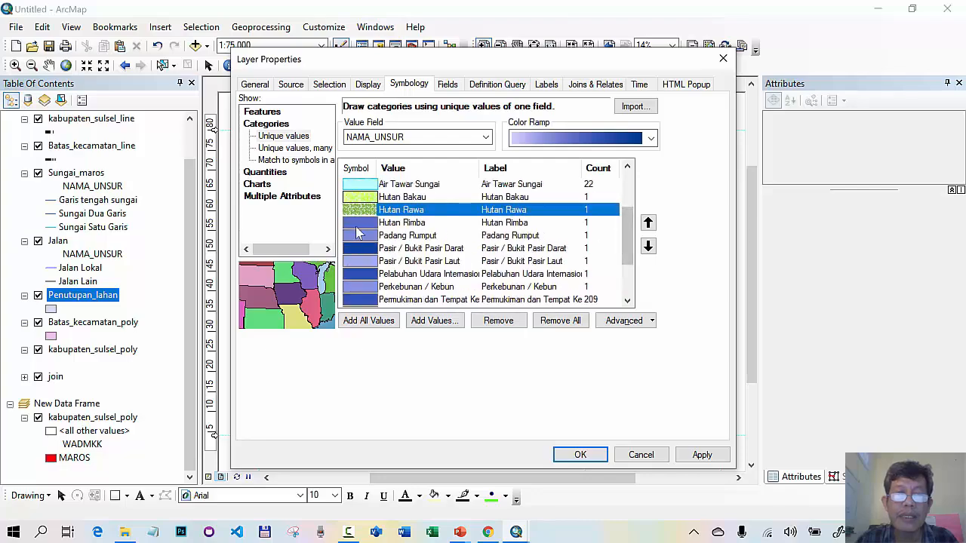
Search the symbols for Hutan and Hutan Rimba, and assign the PPNo8 Hutan X symbol to the Hutan Rimba category
left_click(358, 225)
double_click(358, 230)
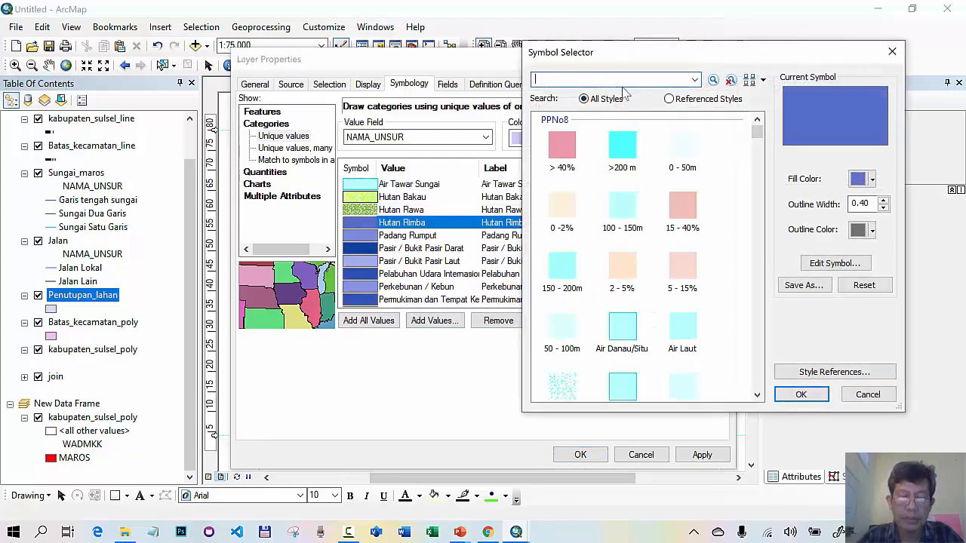
key("Return")
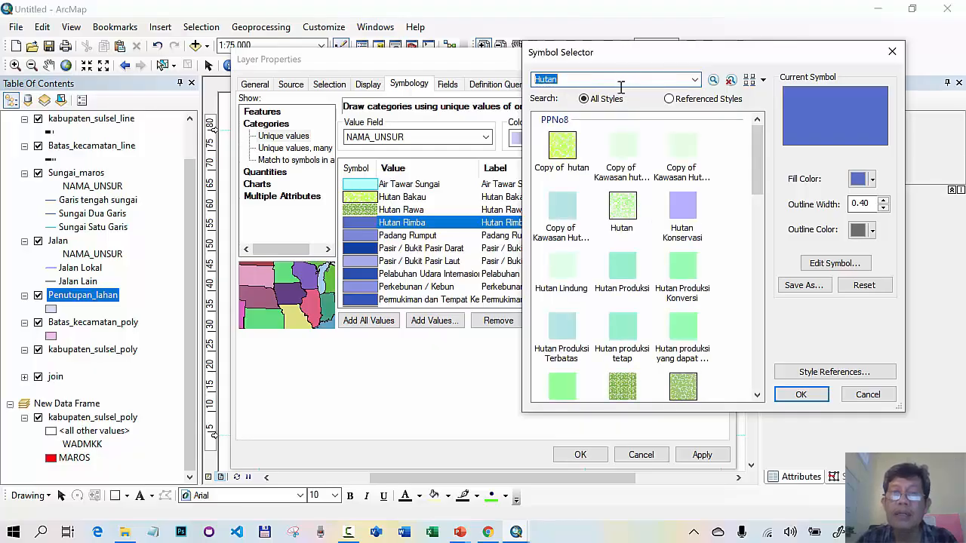
left_click(623, 79)
type("R")
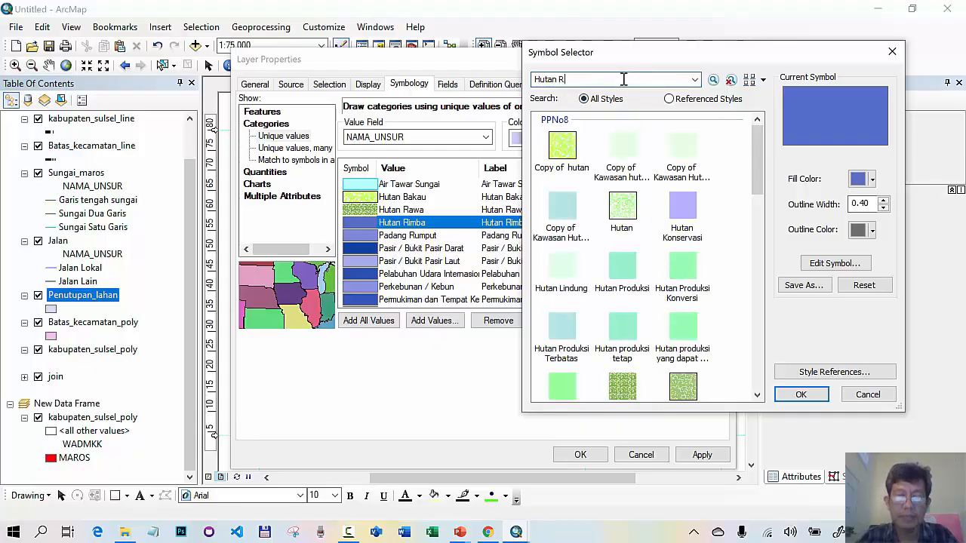
type("imba")
key("Return")
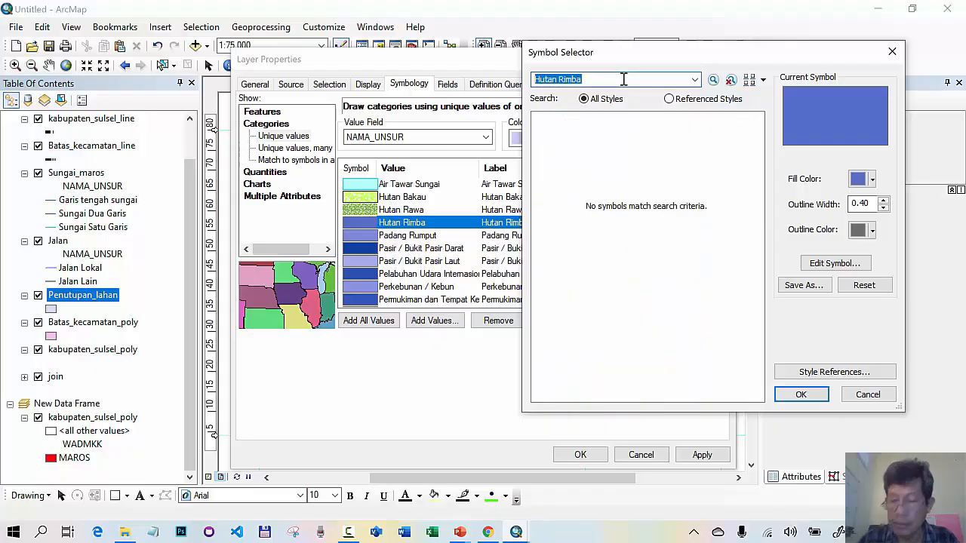
left_click(623, 79)
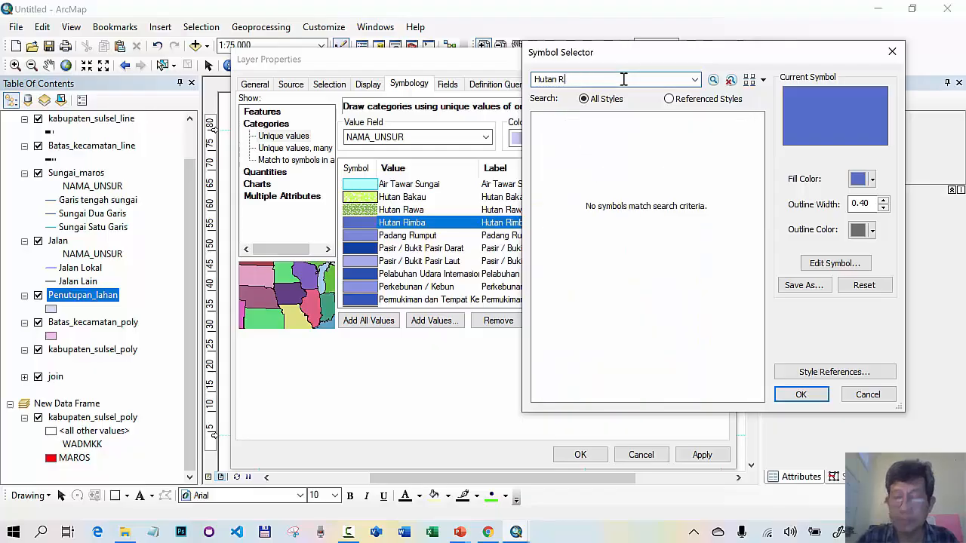
key("Return")
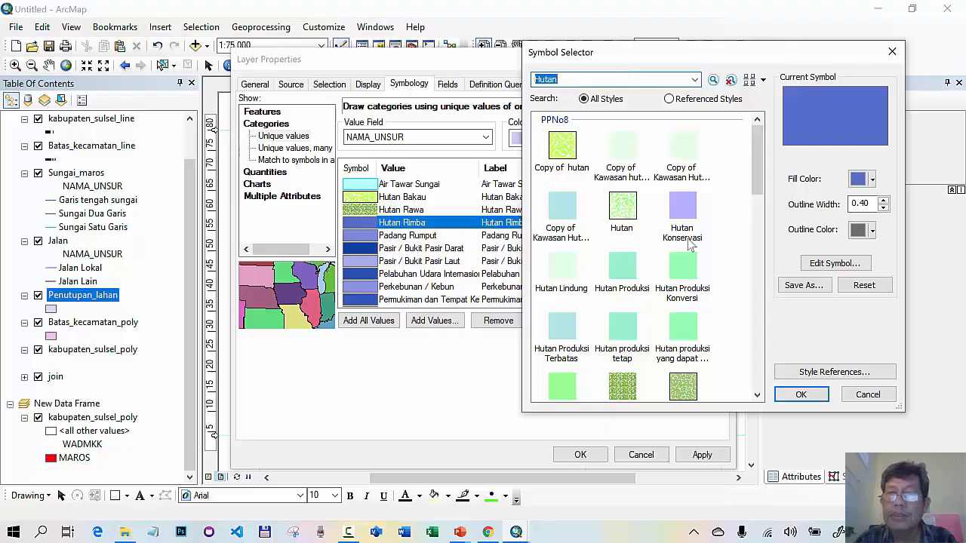
left_click_drag(755, 151, 750, 213)
left_click(682, 178)
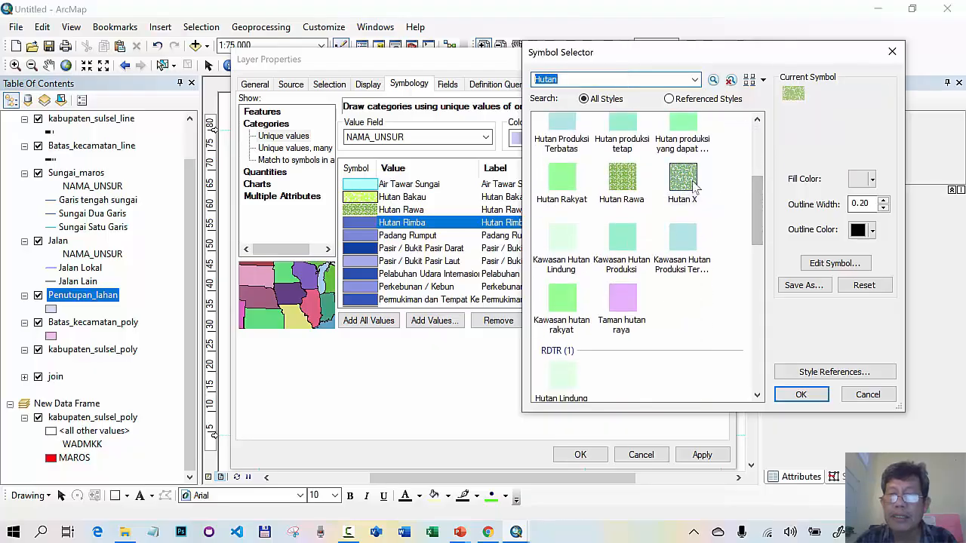
left_click(782, 398)
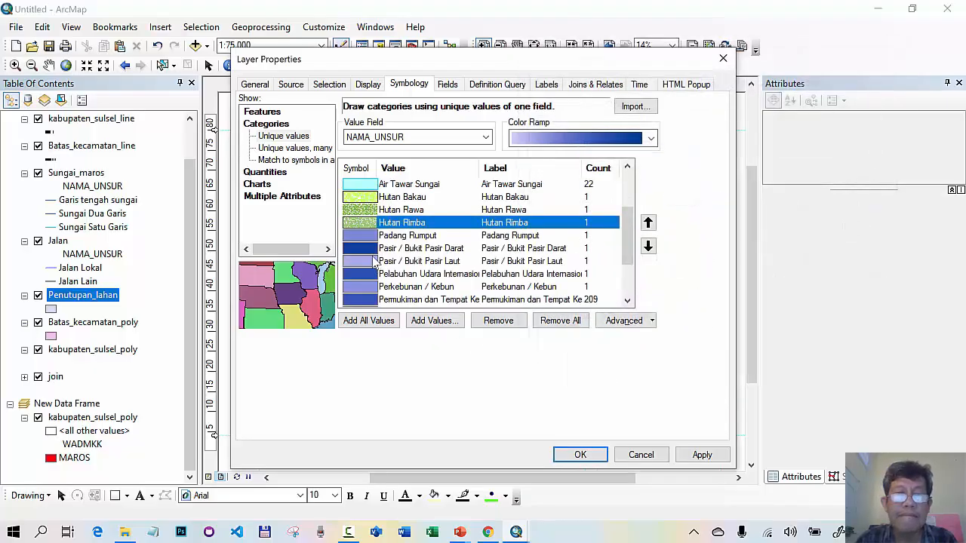
Search the symbols for Padang and Rumput to find a match for the Padang Rumput category, and close the symbol selection
double_click(361, 236)
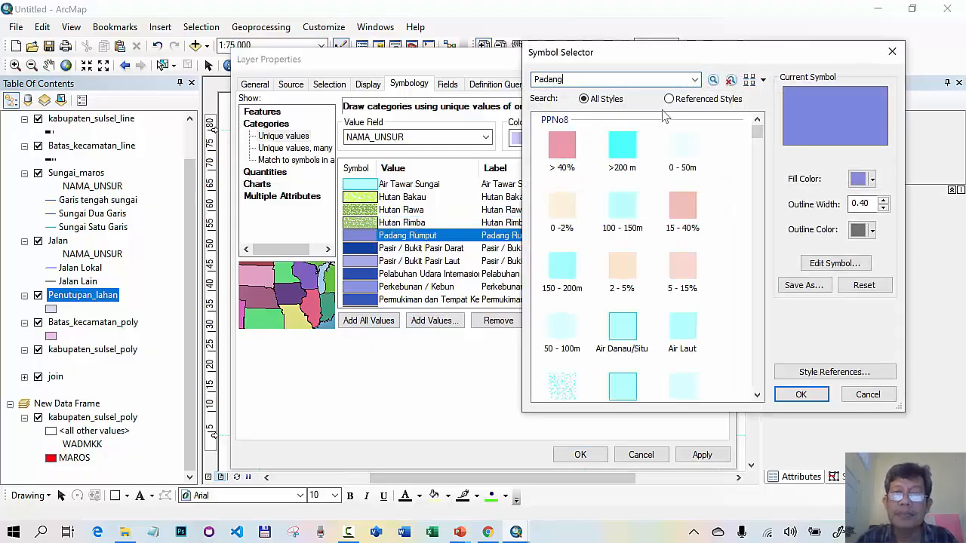
key("Return")
key("BackSpace")
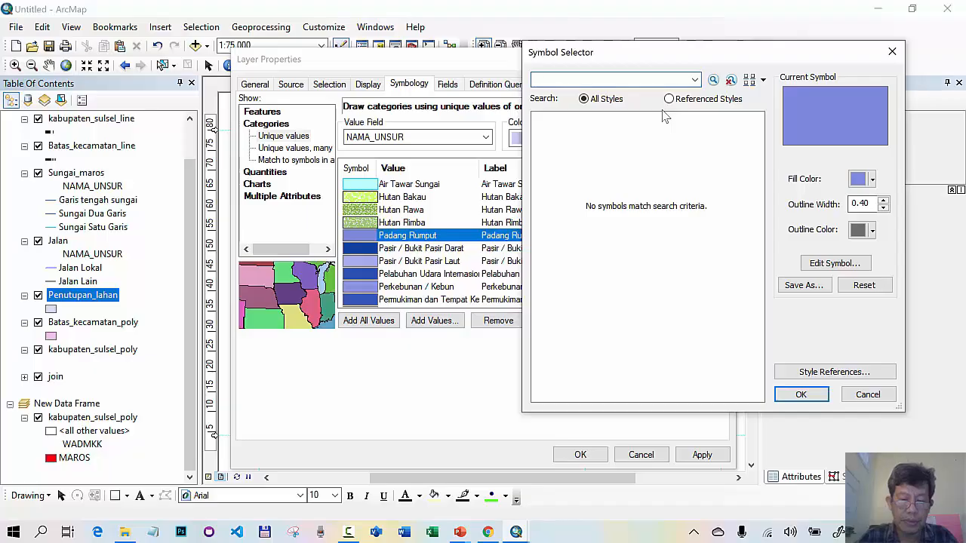
key("Return")
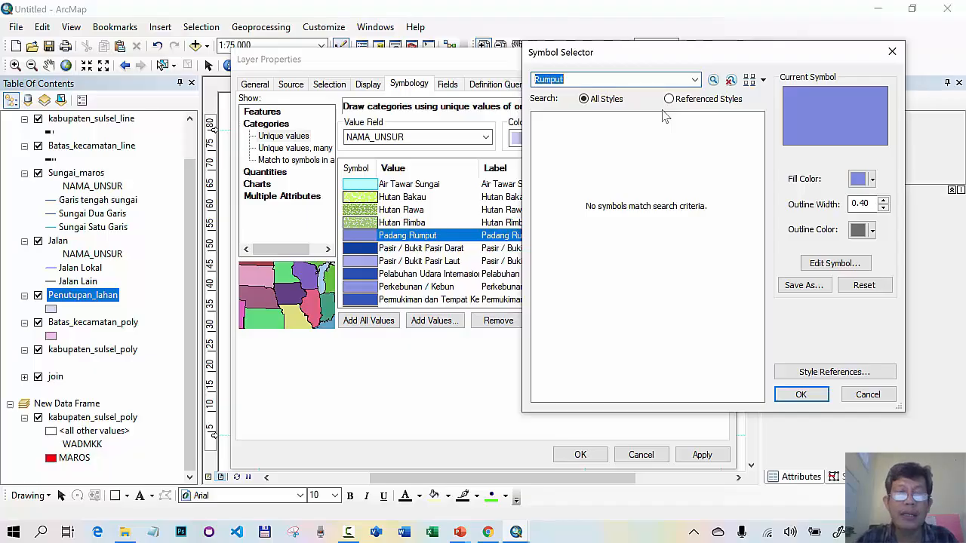
double_click(374, 250)
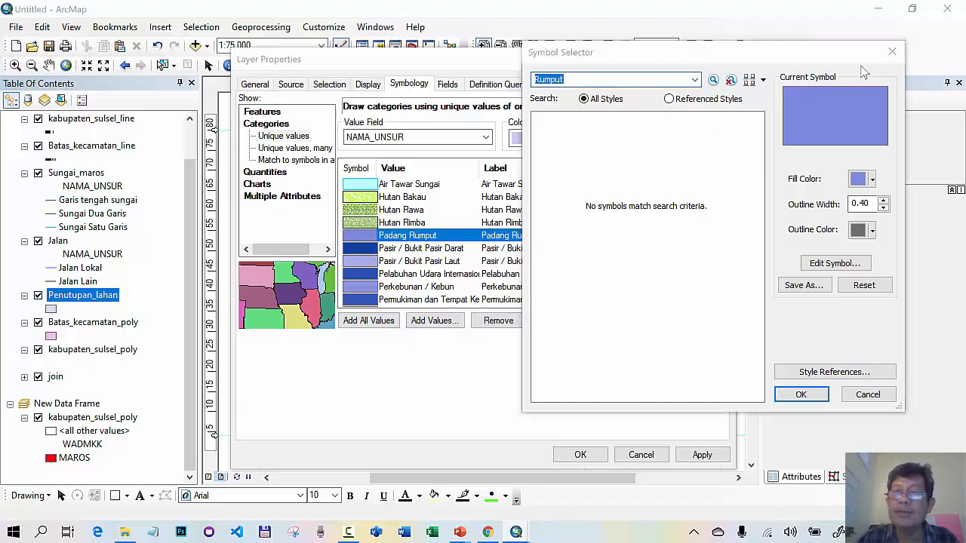
left_click(891, 51)
Search the symbols for Pasir and assign the PPNo8 Pasir/Bukit Pasir Darat symbol to the Pasir / Bukit Pasir Darat category
double_click(367, 252)
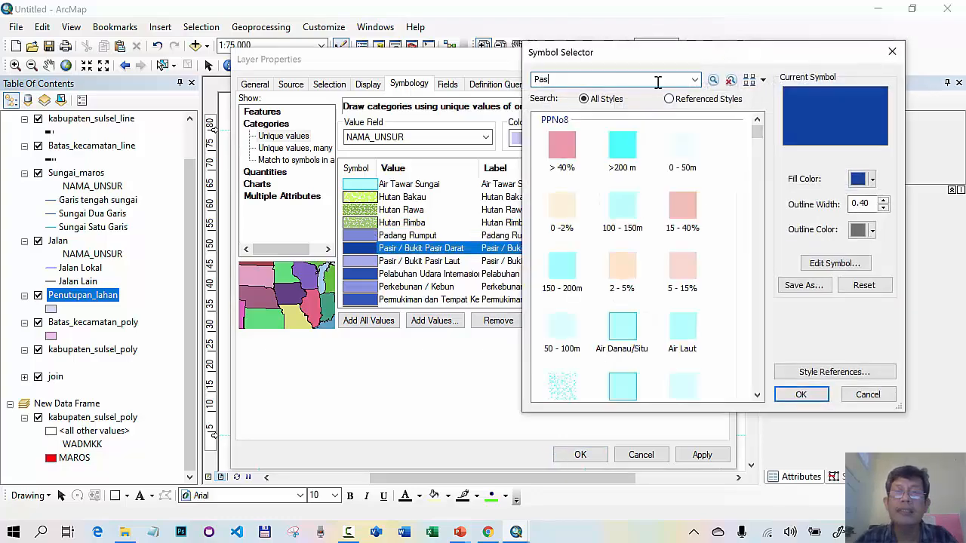
type("Pasir")
key("Return")
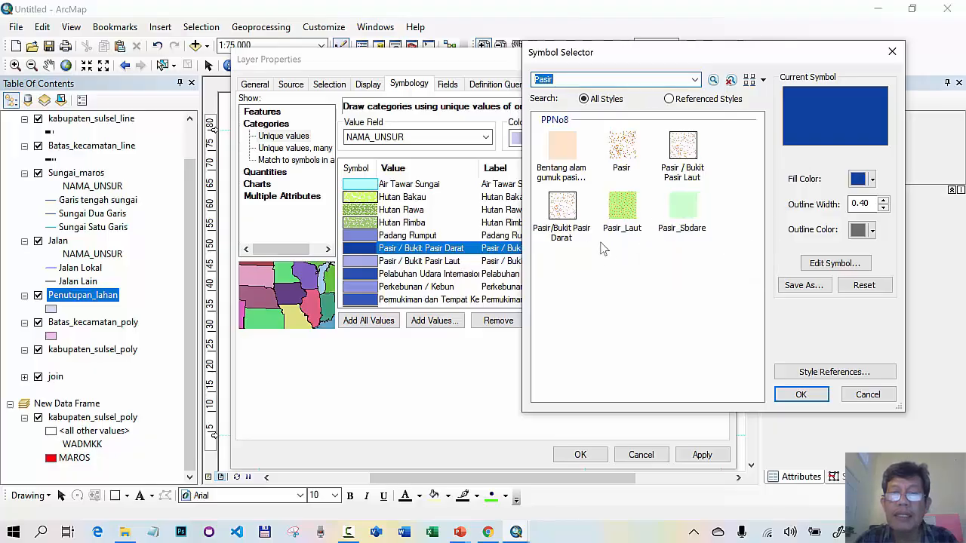
left_click(562, 208)
left_click(800, 394)
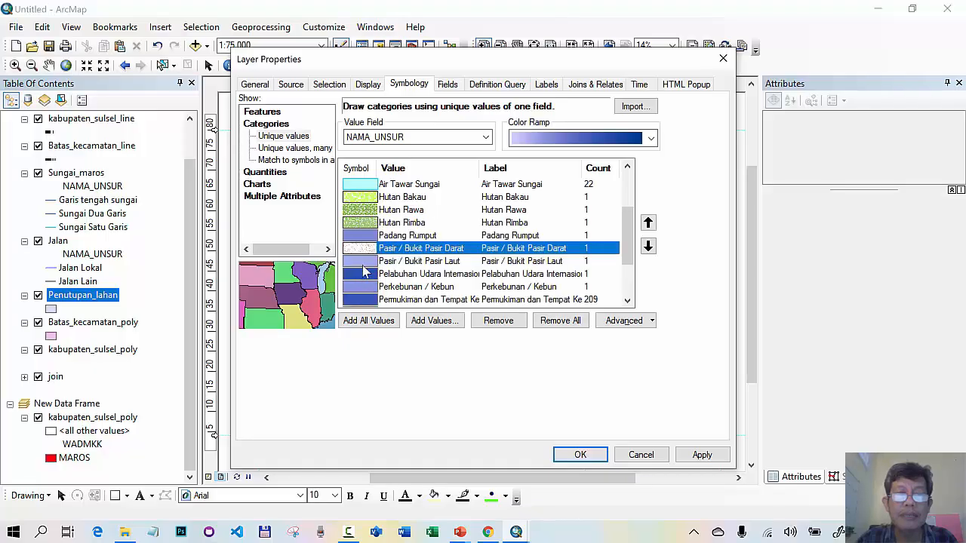
Search the symbols for Pasir and assign the PPNo8 Pasir / Bukit Pasir Laut symbol to the Pasir / Bukit Pasir Laut category
double_click(361, 262)
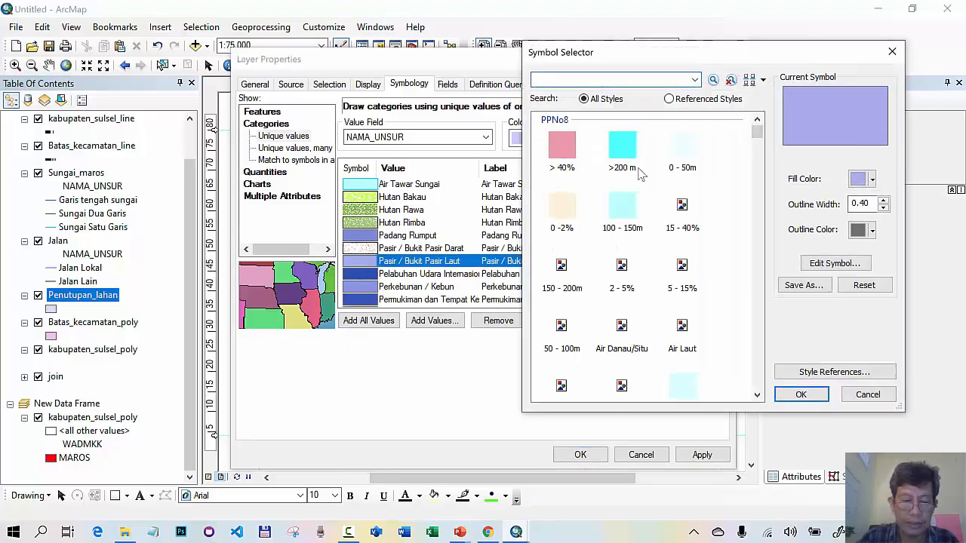
type("Pasir")
key("Return")
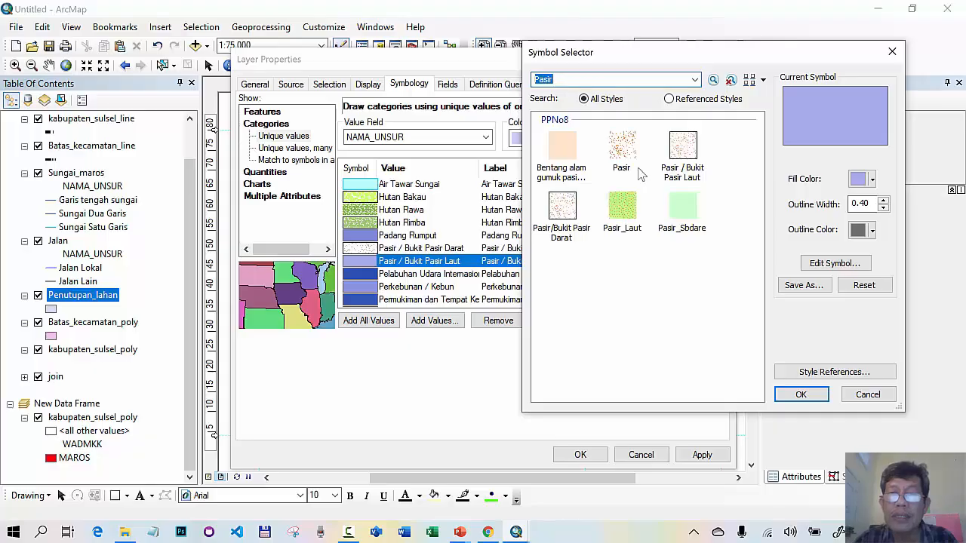
left_click(674, 161)
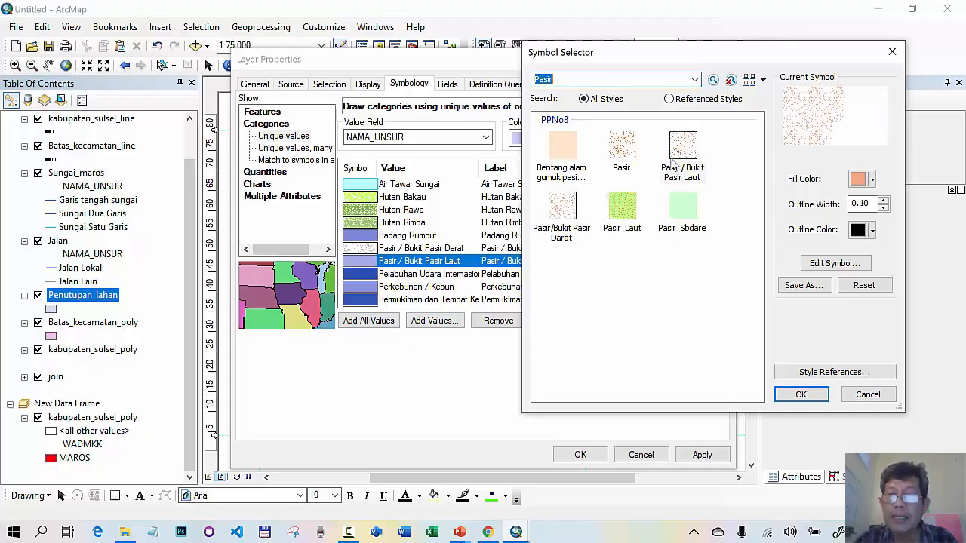
left_click(801, 394)
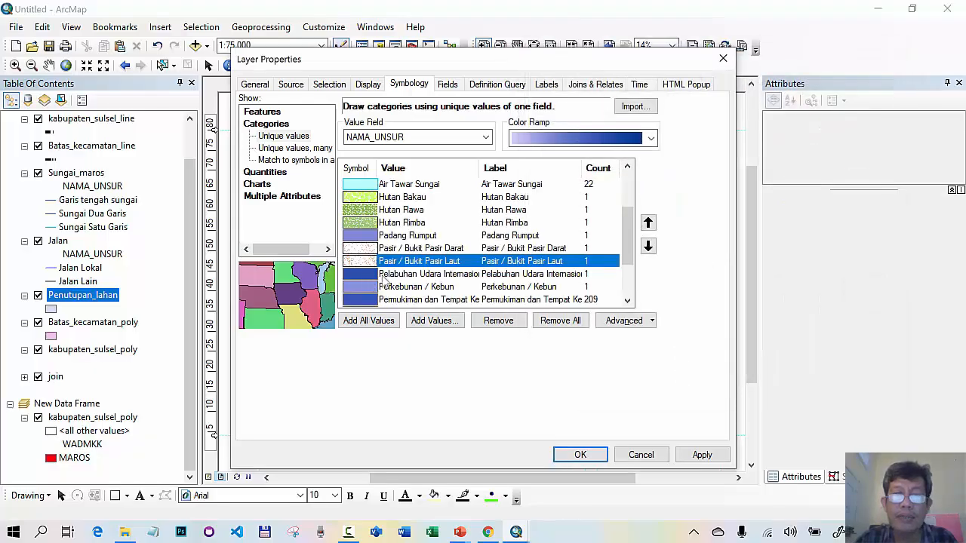
Search the symbols for Perkebunan and assign the PPNo8 Perkebunan / Kebun symbol to the Perkebunan / Kebun category
left_click_drag(627, 230, 627, 257)
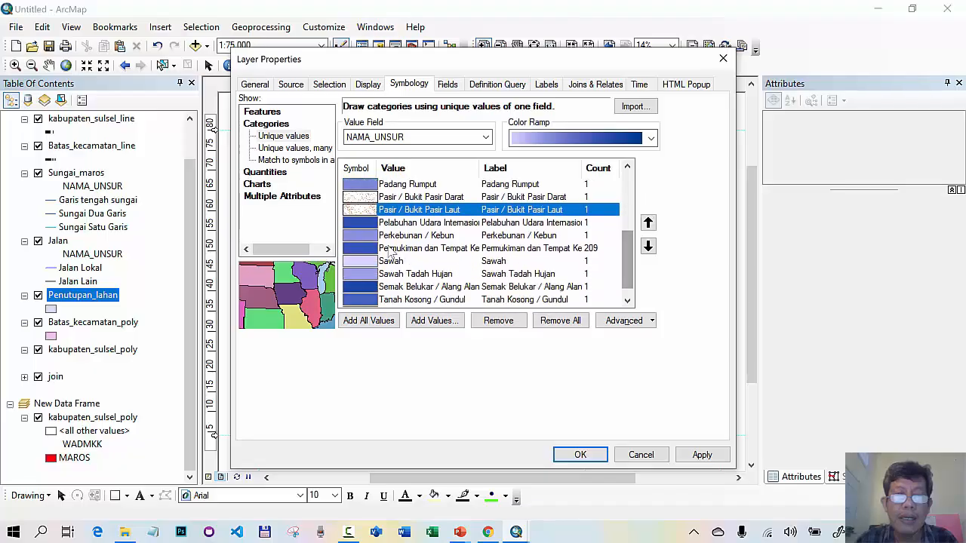
double_click(370, 236)
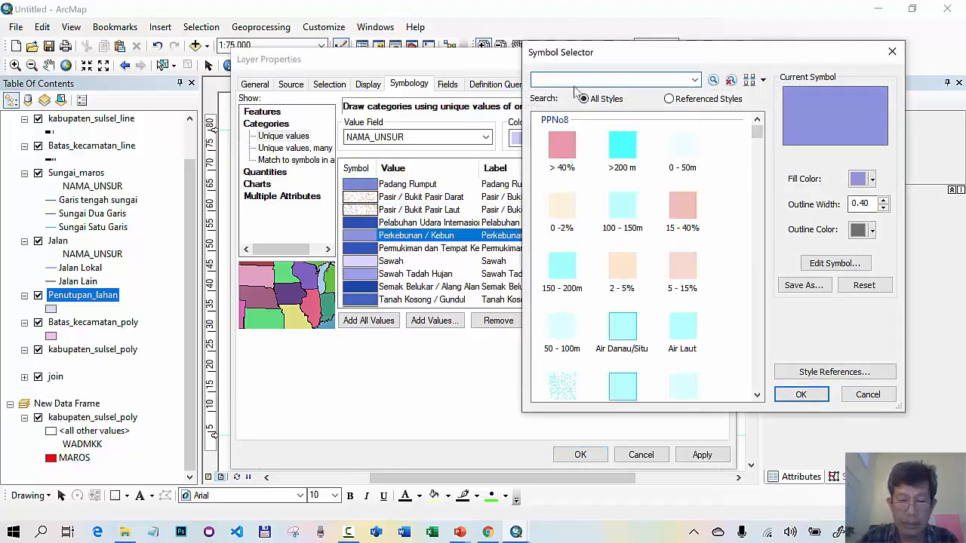
type("Perkebunan")
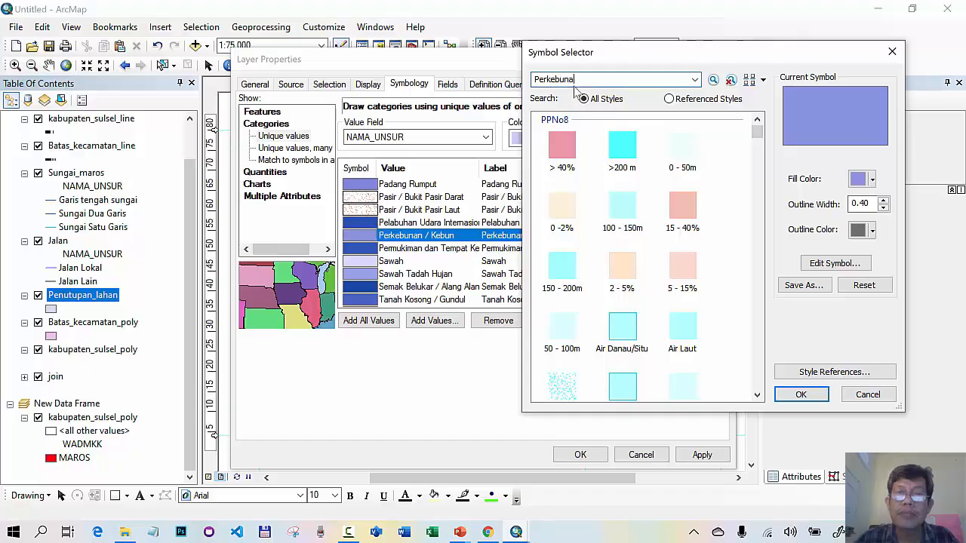
key("Return")
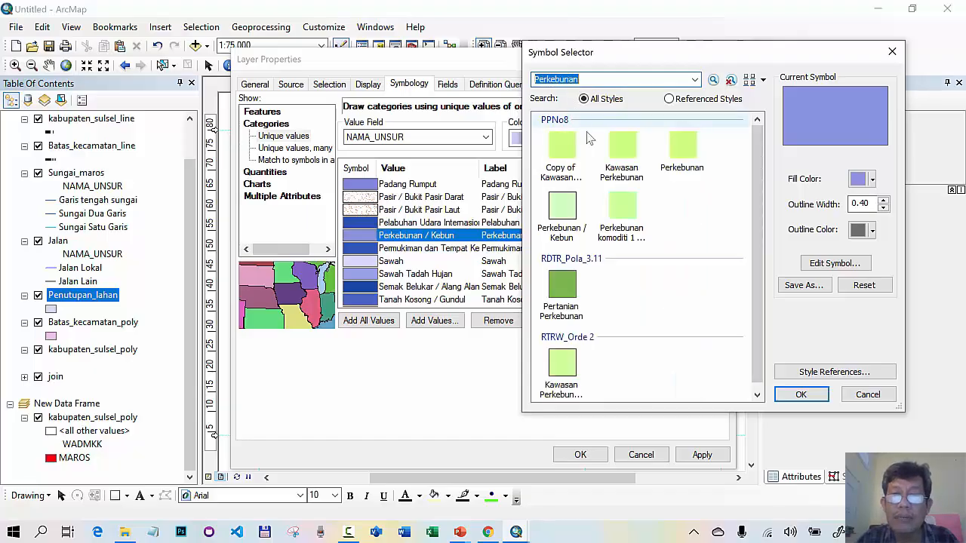
left_click(563, 208)
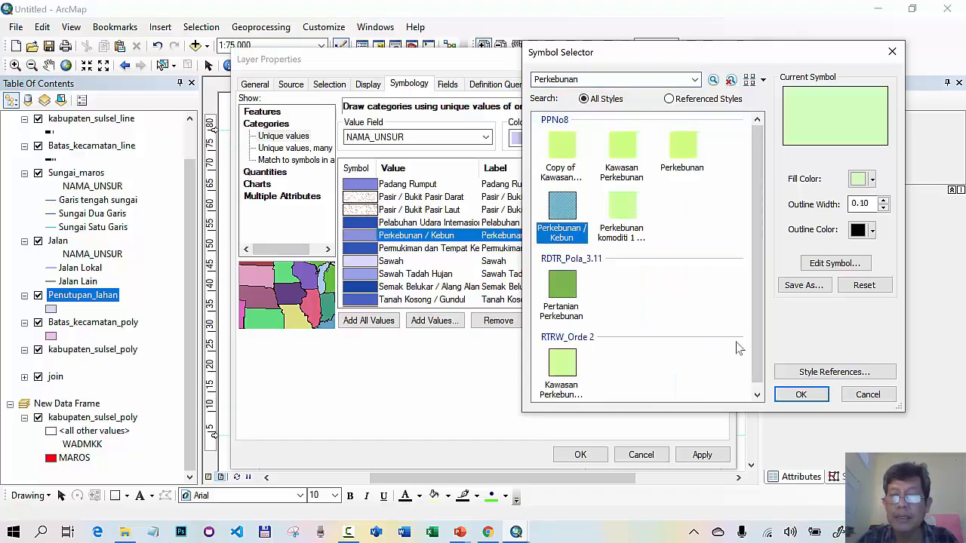
left_click(800, 395)
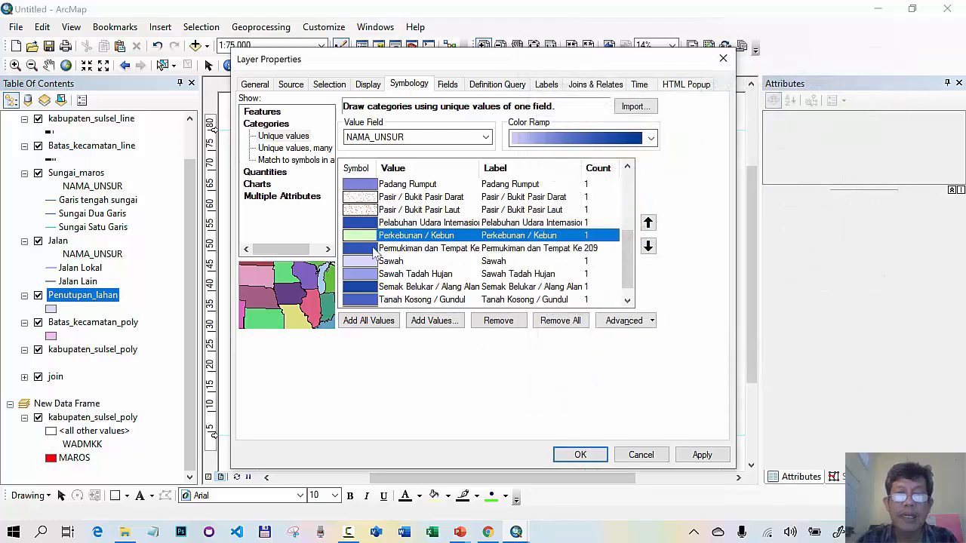
Search the symbols for Permukiman and assign the PPNo8 Permukiman dan Tempat Kegiatan symbol to the matching settlement category
double_click(360, 248)
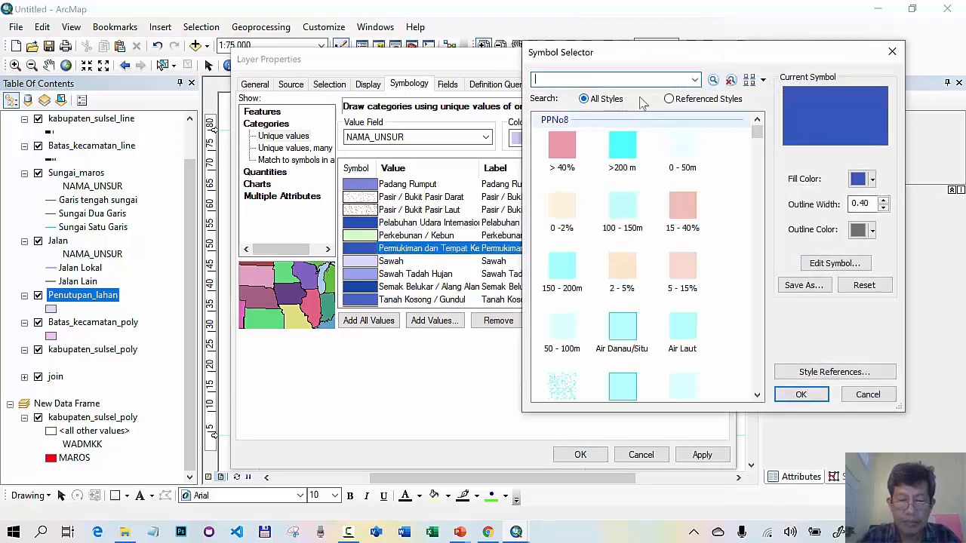
type("Permukiman")
key("Return")
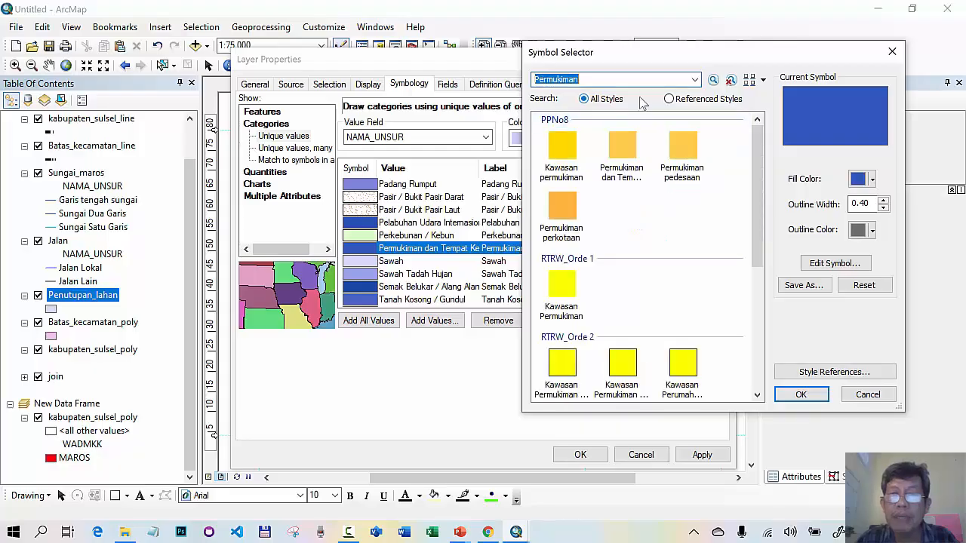
left_click(629, 148)
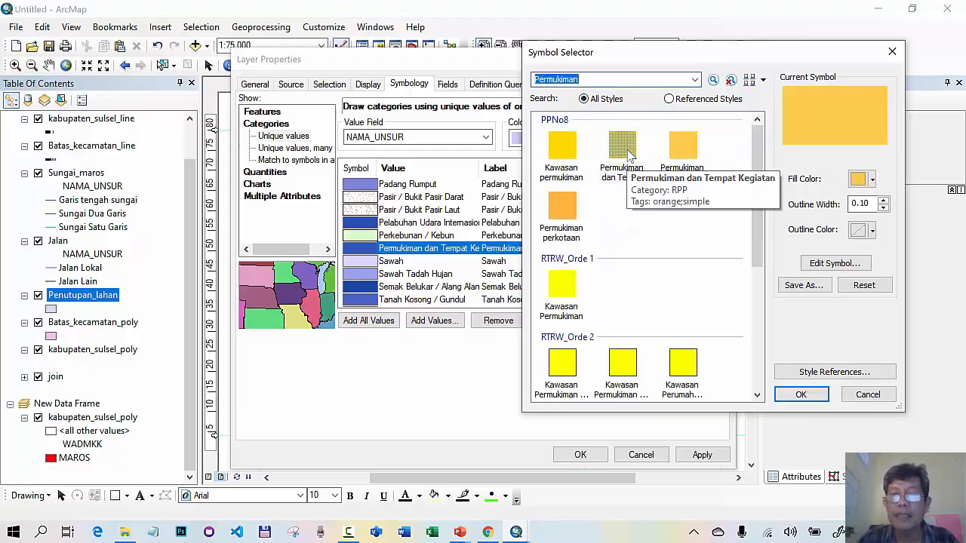
left_click(801, 396)
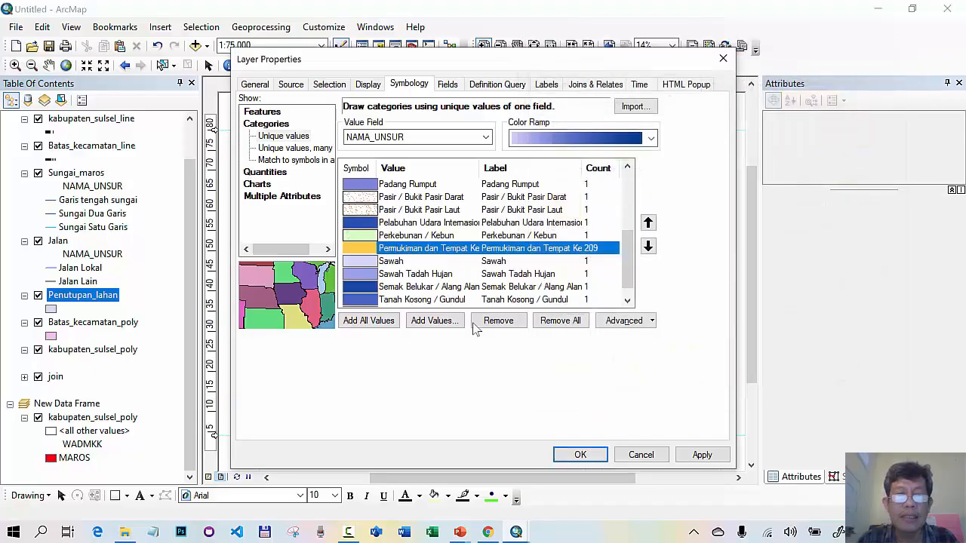
Search the symbols for Sawah and assign the PPNo8 Copy of sawah symbol to the Sawah category
double_click(360, 261)
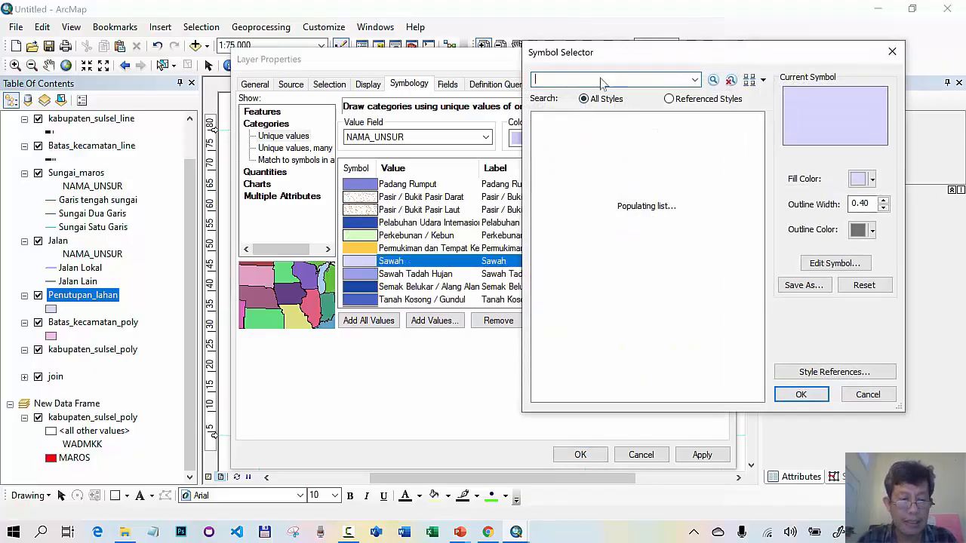
type("Sawah")
key("Return")
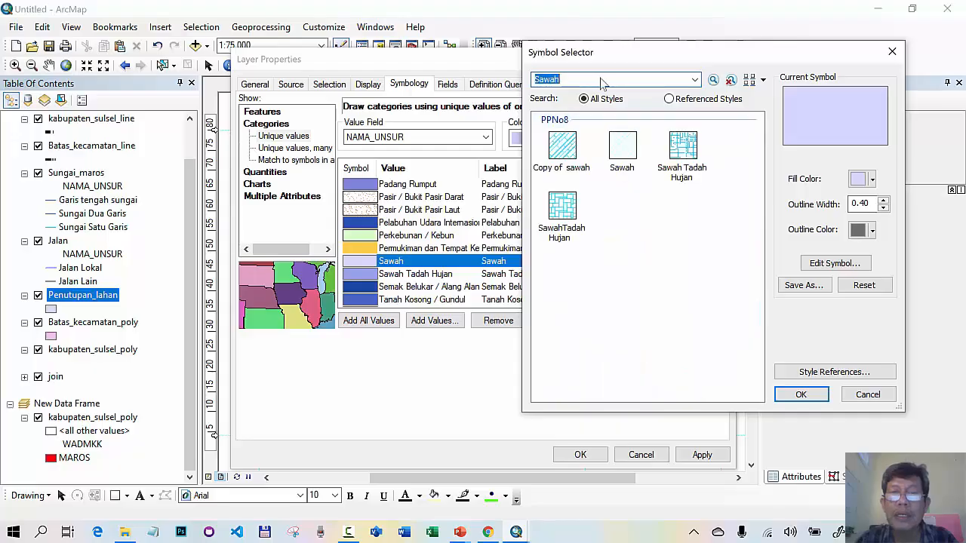
left_click(564, 147)
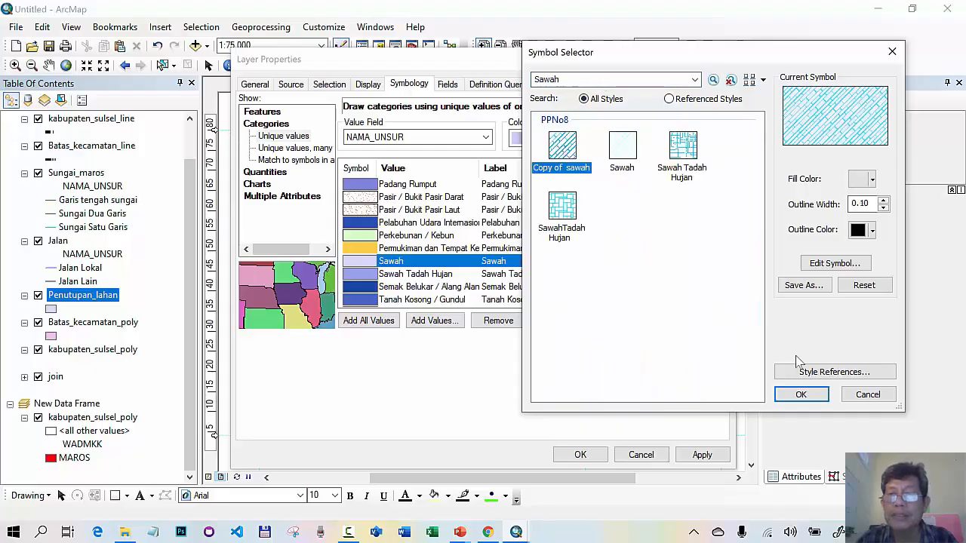
left_click(800, 396)
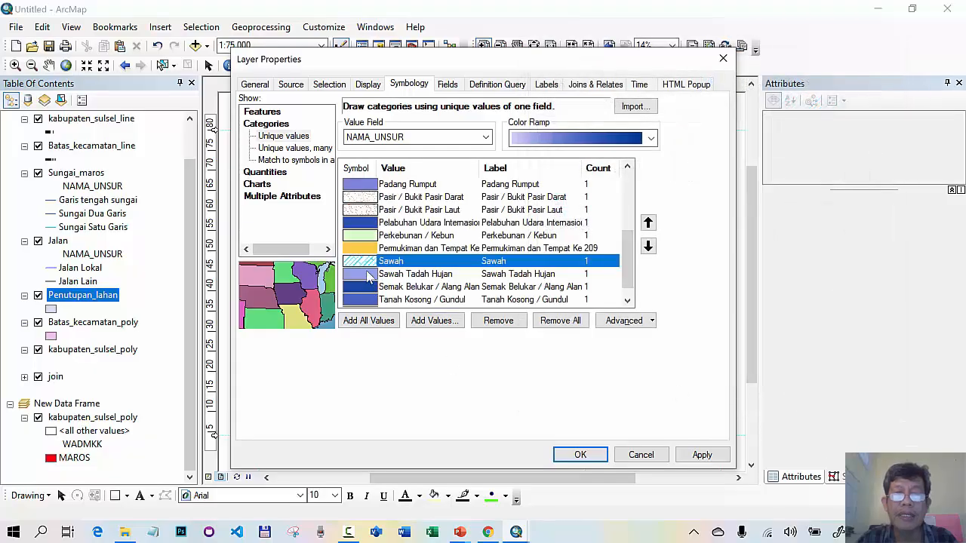
Search the symbols for Sawah and assign the PPNo8 SawahTadah Hujan symbol to the Sawah Tadah Hujan category
double_click(362, 274)
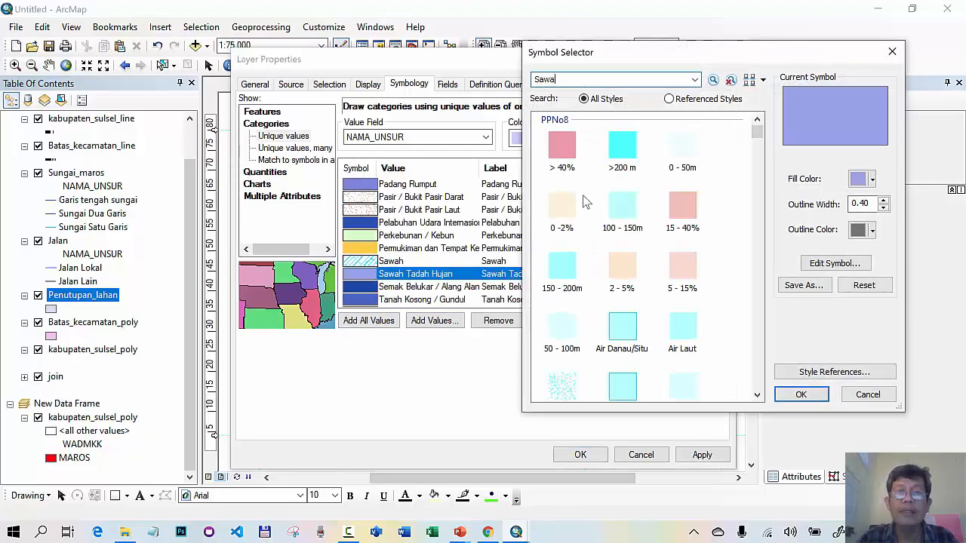
key("Return")
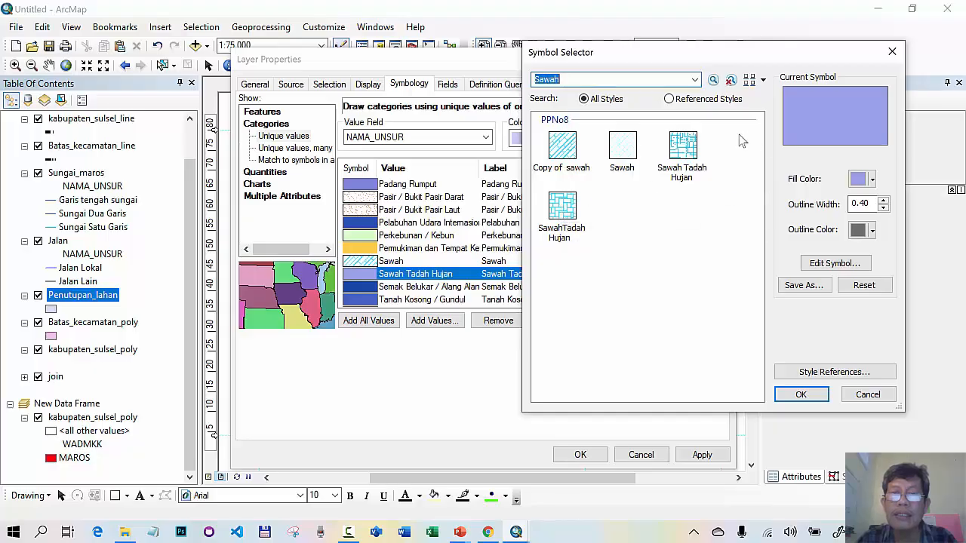
left_click(560, 205)
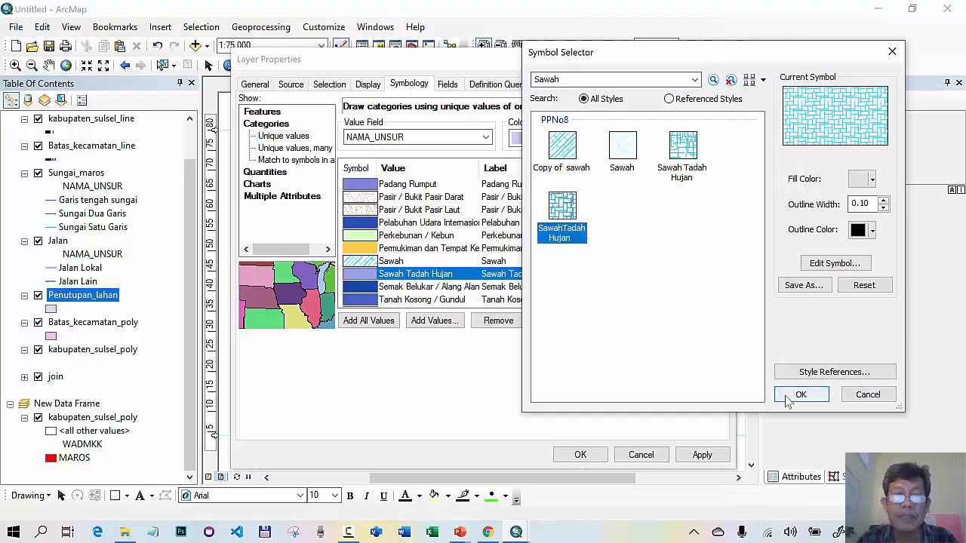
left_click(799, 394)
Search the symbols for Semak and assign the PPNo8 Semak Belukar / Alang Alang symbol to the matching category
double_click(362, 287)
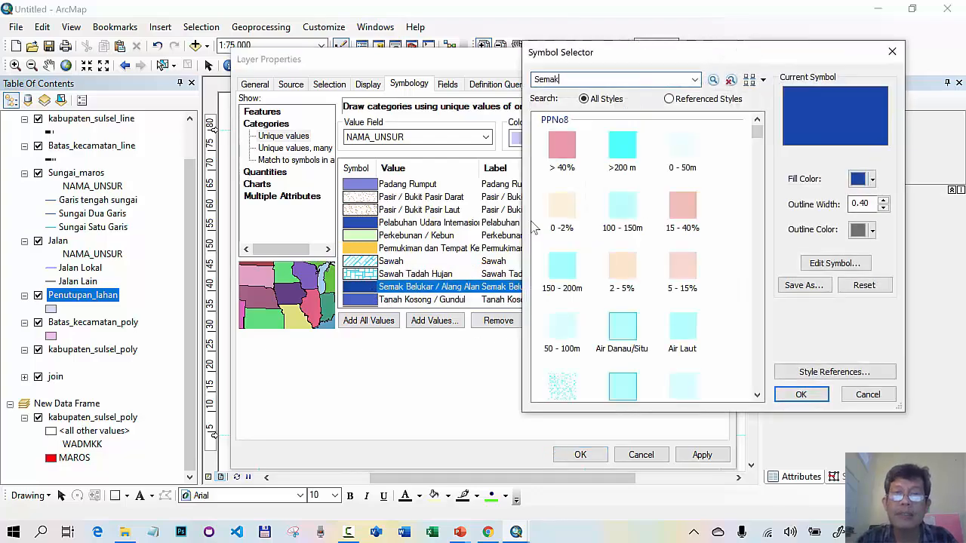
key("Return")
left_click(564, 148)
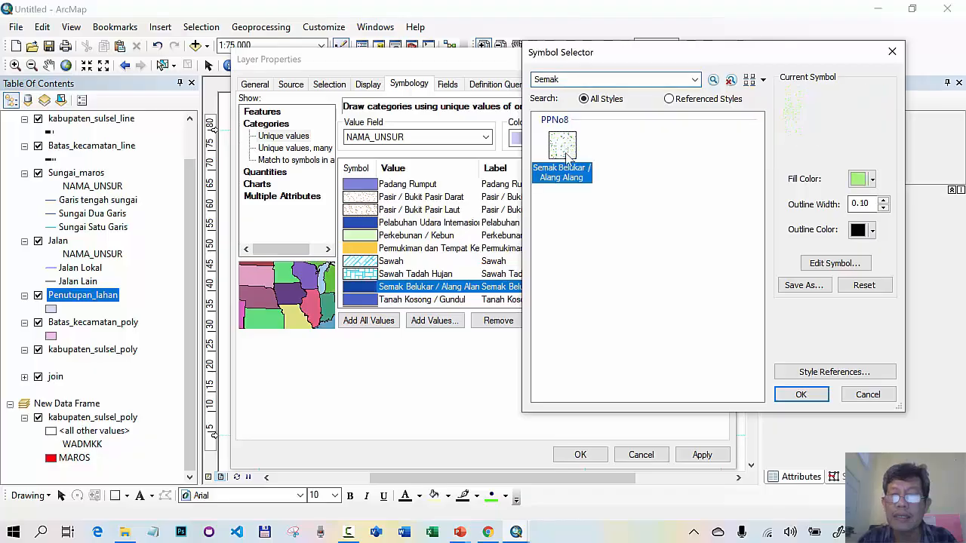
left_click(799, 394)
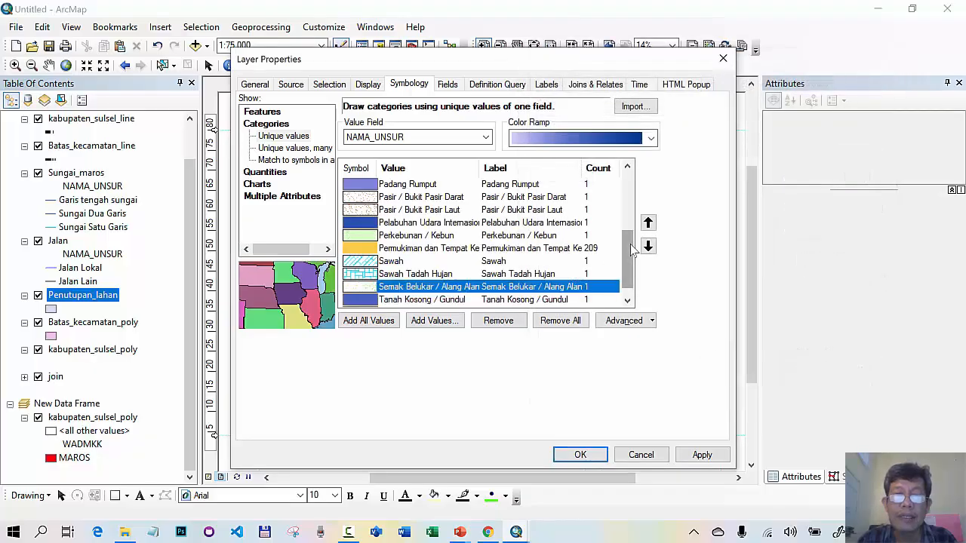
Search the symbols for Tanah Kosong and assign the PPNo8 Tanah Kosong / Gundul symbol to the matching category
scroll(626, 256, "down", 1)
double_click(360, 287)
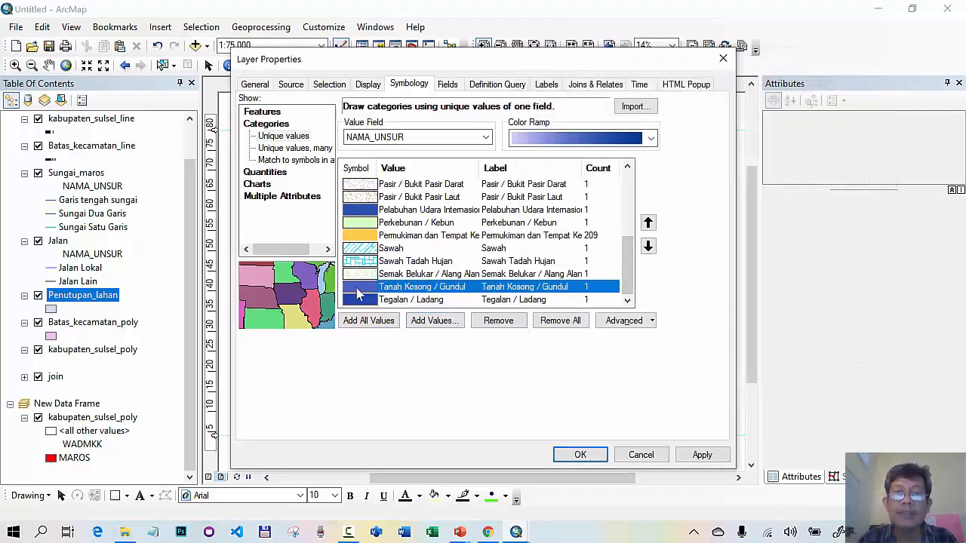
type("Tanah Kosong")
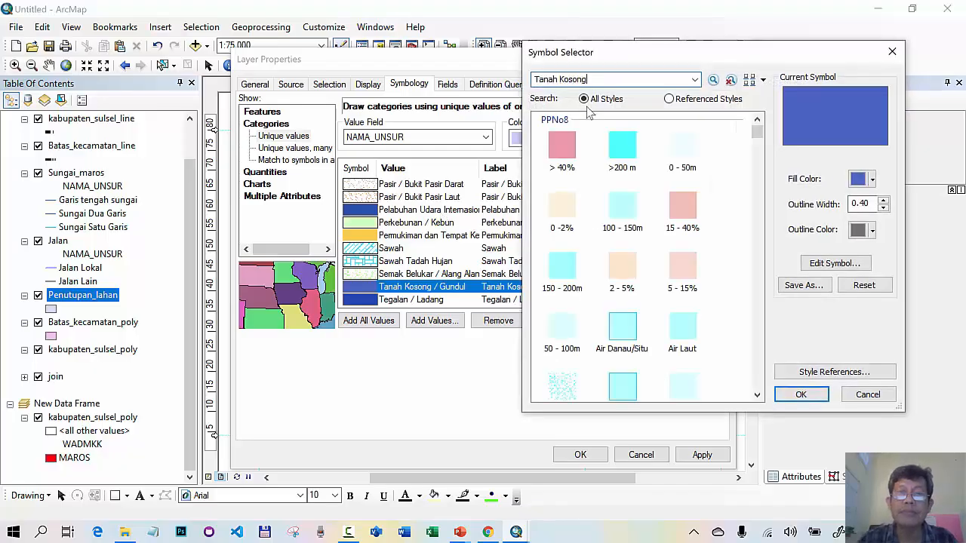
key("Return")
left_click(577, 162)
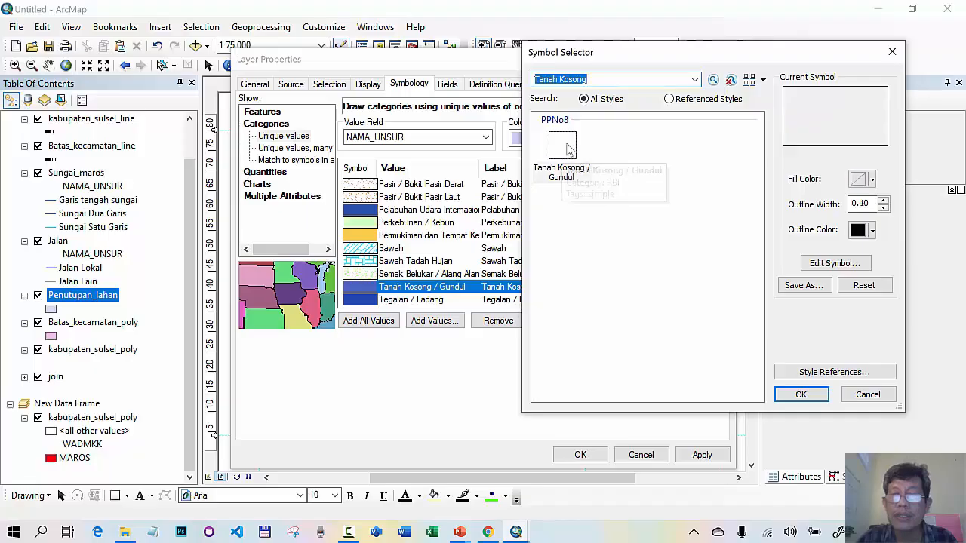
left_click(800, 394)
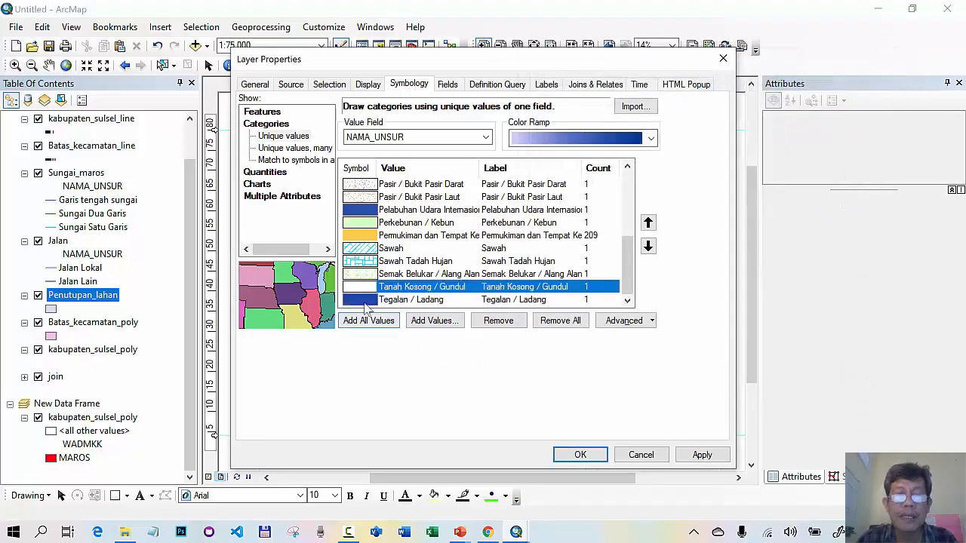
Search the symbols for Tegalan and assign the PPNo8 Tegalan / Ladang symbol to the Tegalan / Ladang category
double_click(360, 299)
type("Teg")
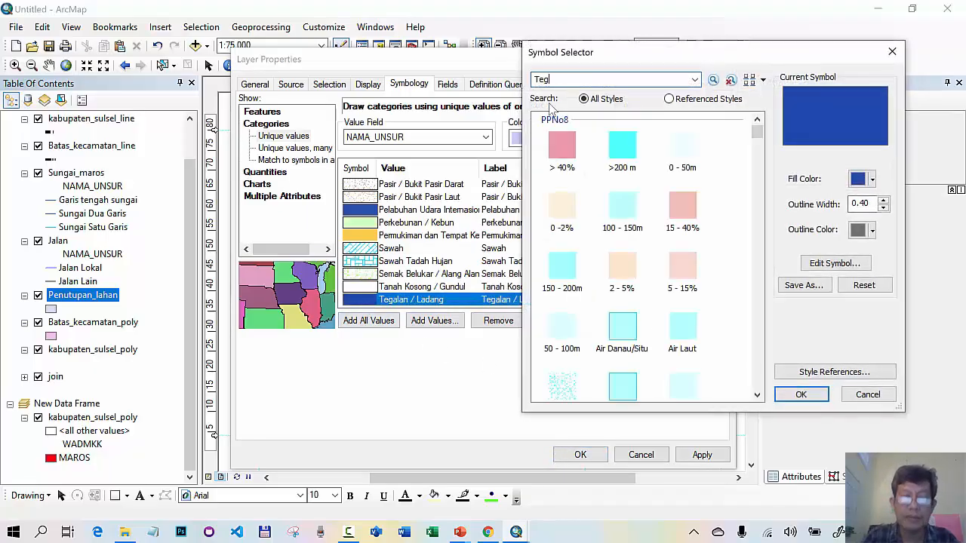
type("alan")
key("Return")
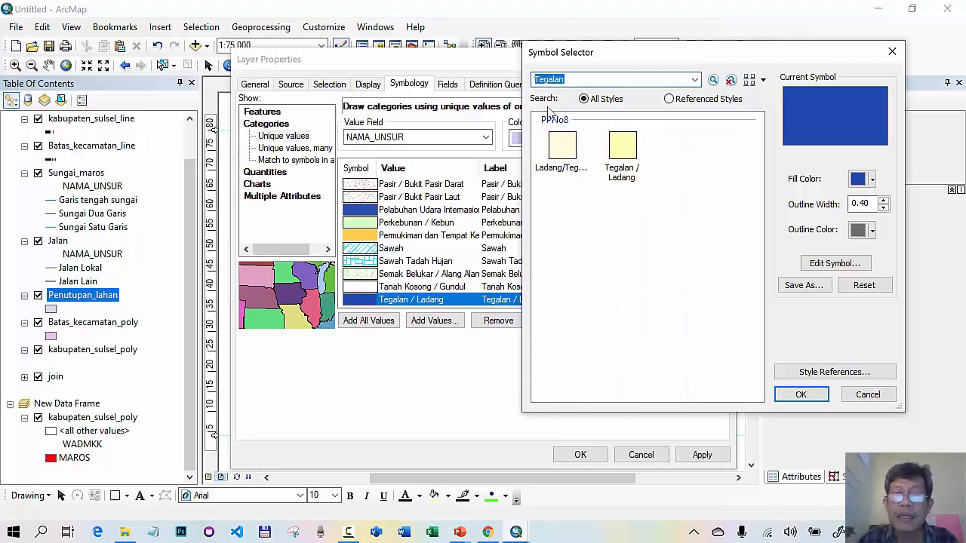
left_click(620, 155)
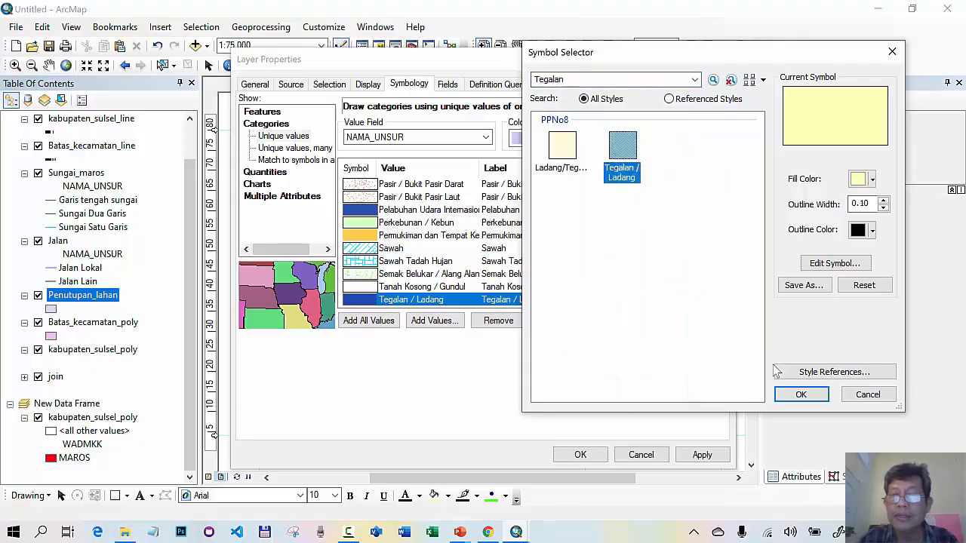
left_click(801, 394)
Search the symbols for Semak and assign the PPNo8 Semak Belukar / Alang Alang symbol to the Padang Rumput category
left_click_drag(630, 264, 632, 222)
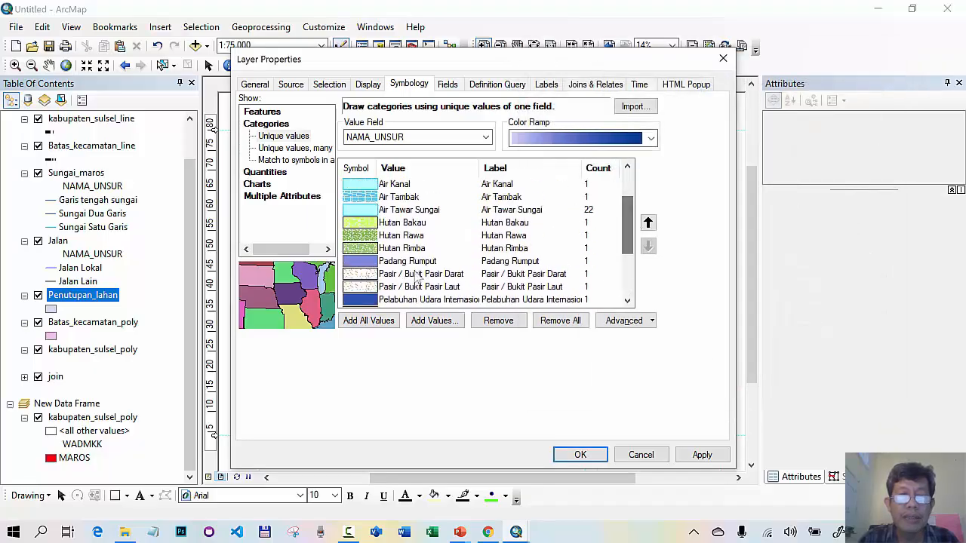
double_click(360, 261)
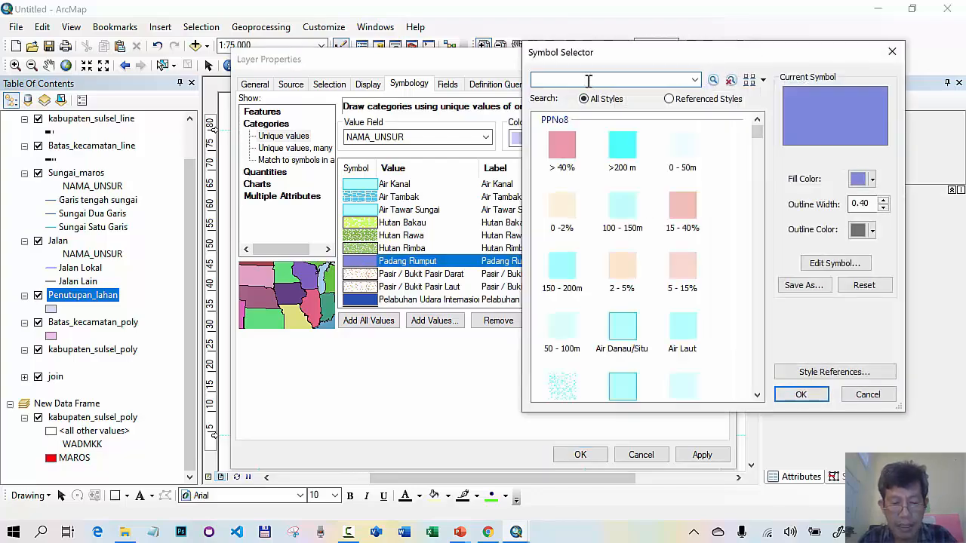
left_click(589, 81)
type("Semak")
key("Return")
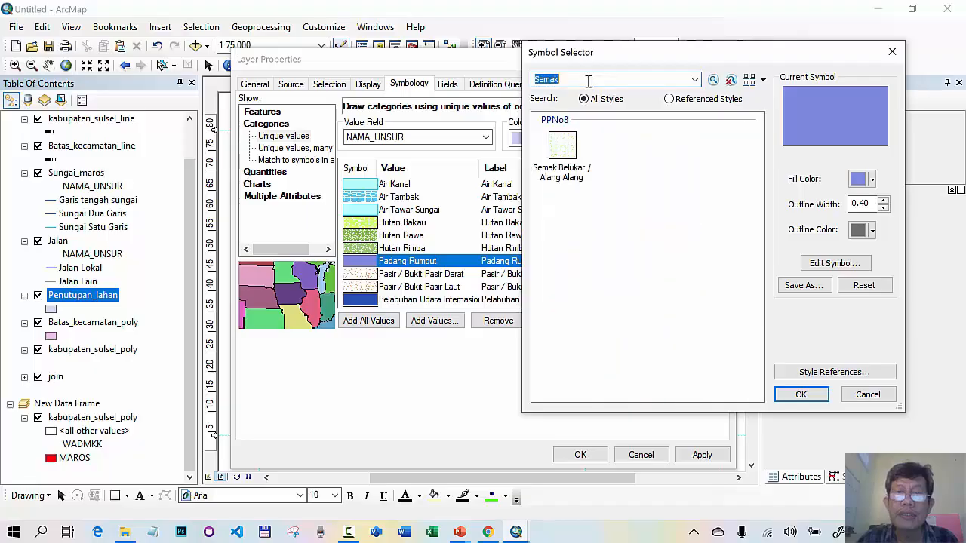
double_click(559, 155)
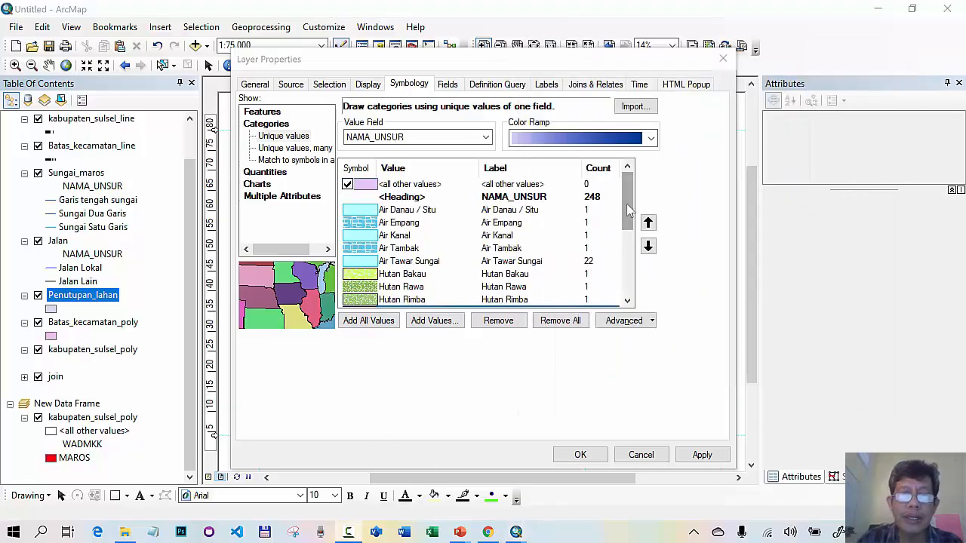
Assign the magenta Peruntukan khusus symbol from the style list to the Pelabuhan Udara Internasional category
left_click_drag(630, 219, 631, 265)
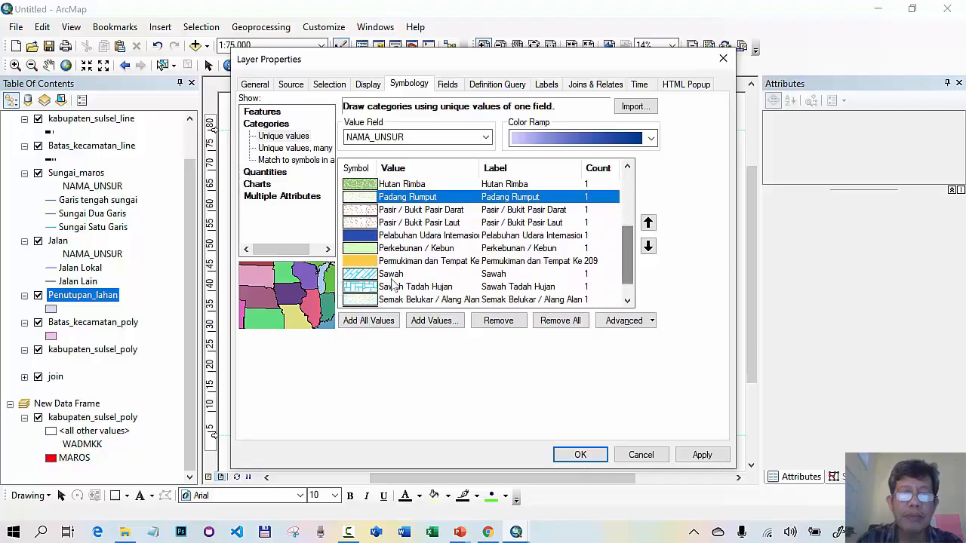
double_click(360, 236)
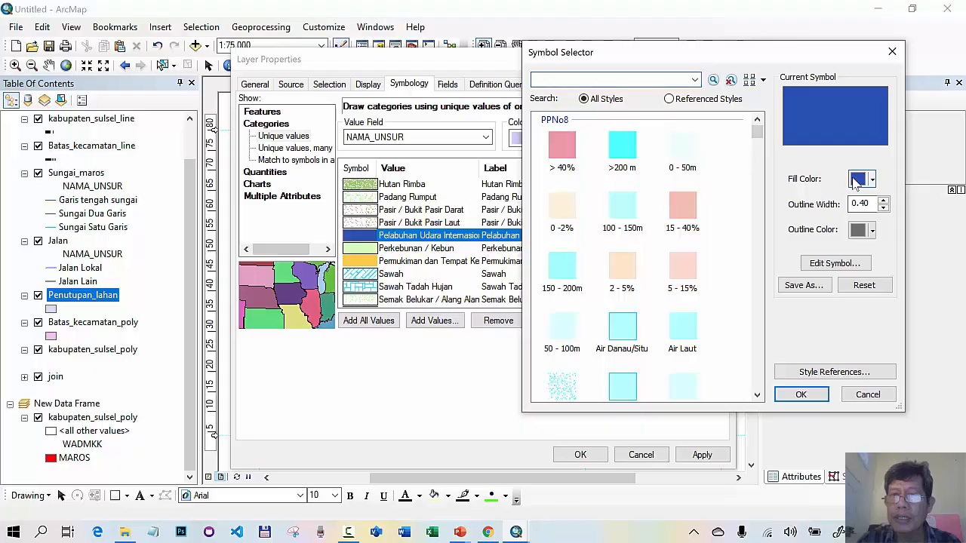
left_click(860, 180)
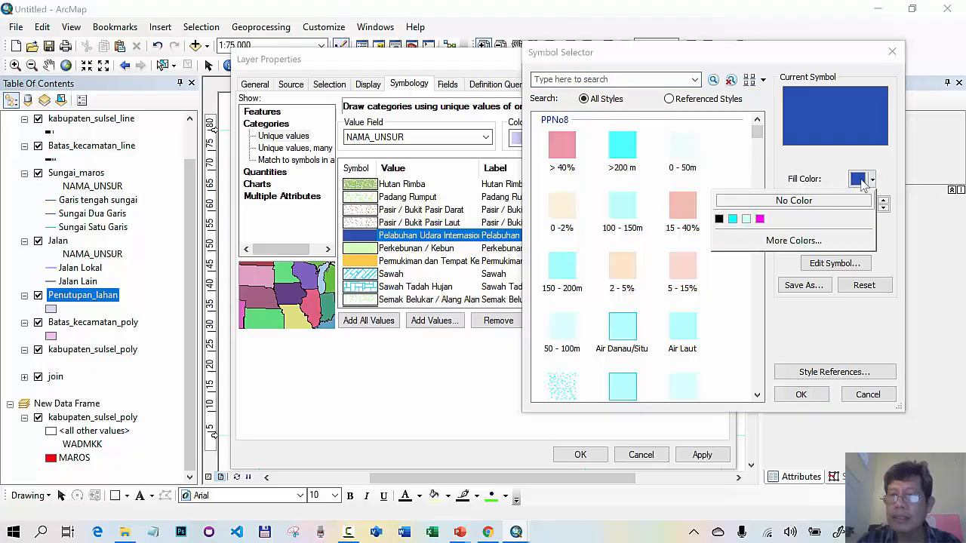
left_click(862, 181)
left_click_drag(757, 132, 746, 254)
left_click(621, 302)
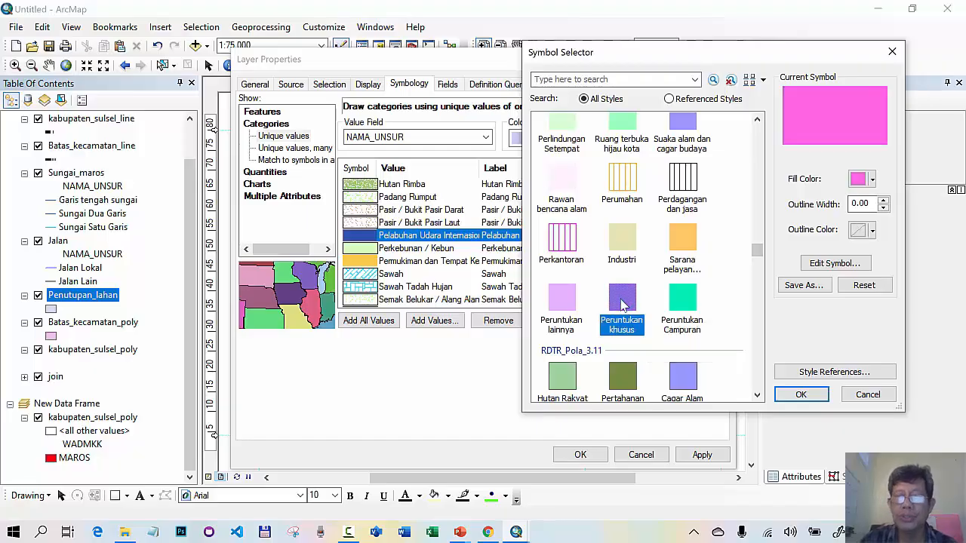
left_click(800, 397)
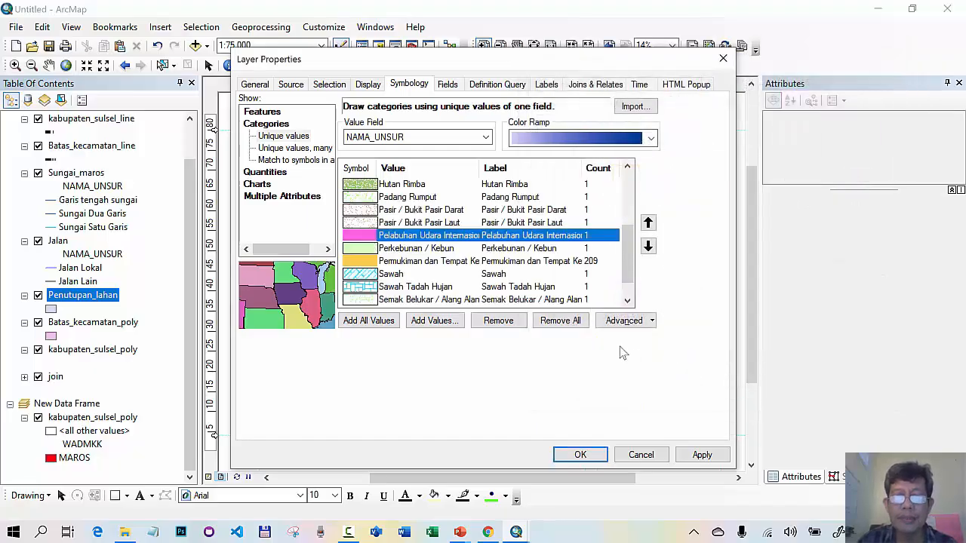
Exclude the <all other values> category and apply the unique-value symbology to the Penutupan_lahan layer
left_click(626, 286)
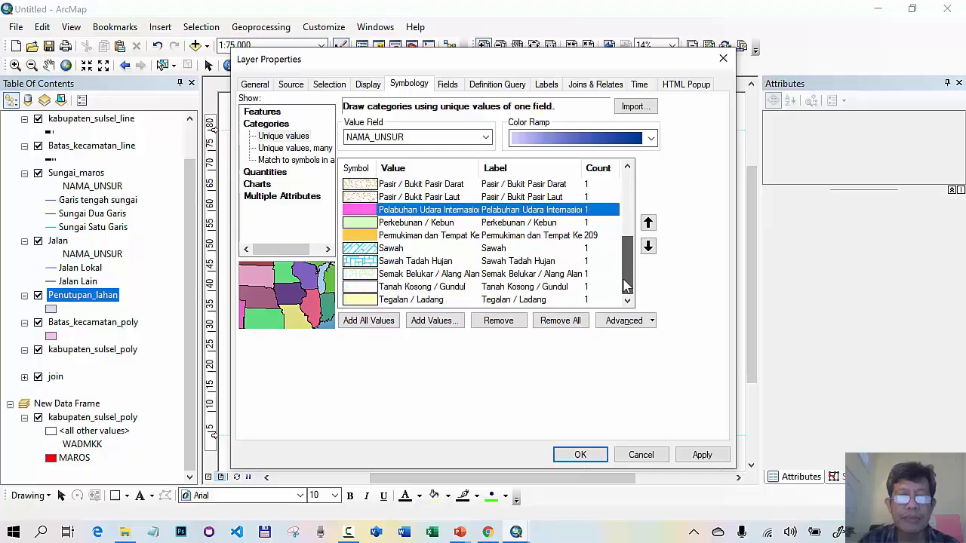
left_click_drag(626, 285, 636, 198)
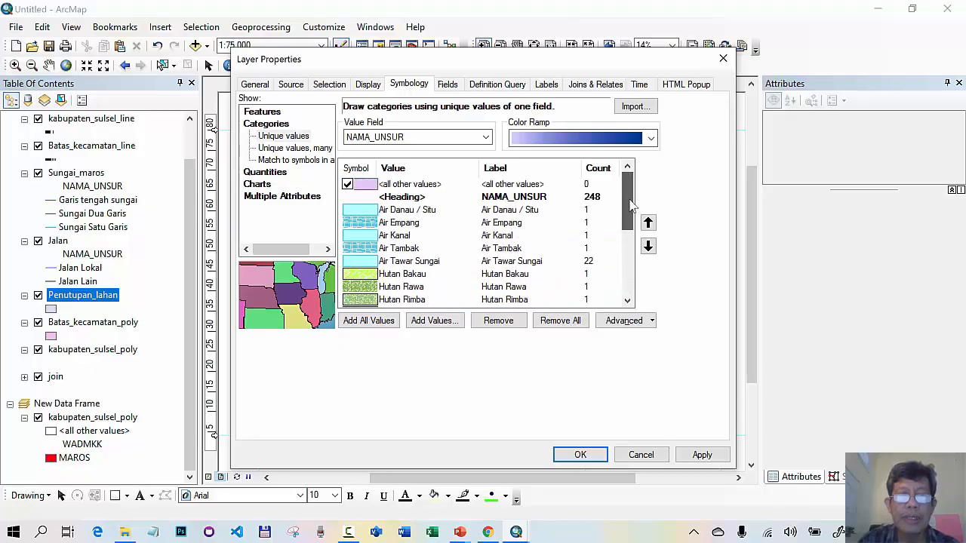
left_click(347, 184)
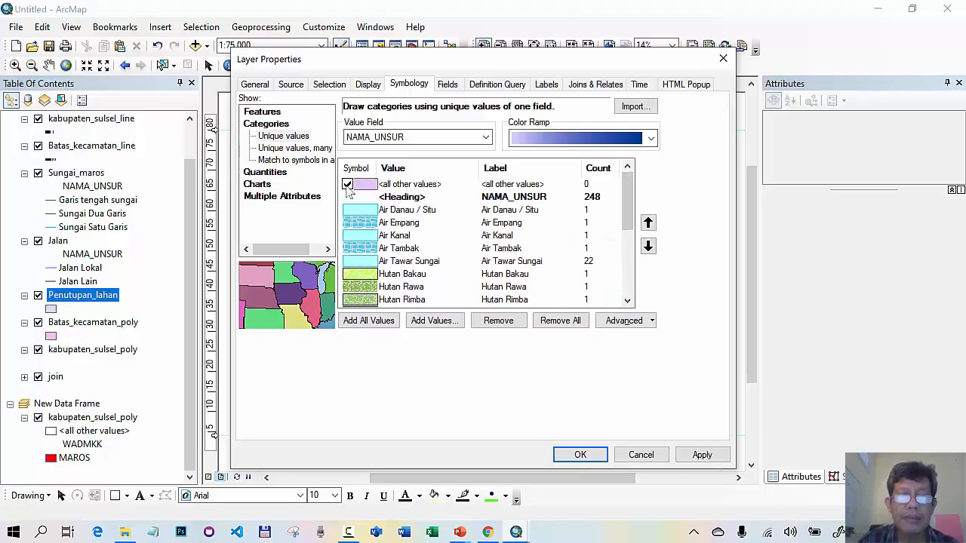
left_click(578, 454)
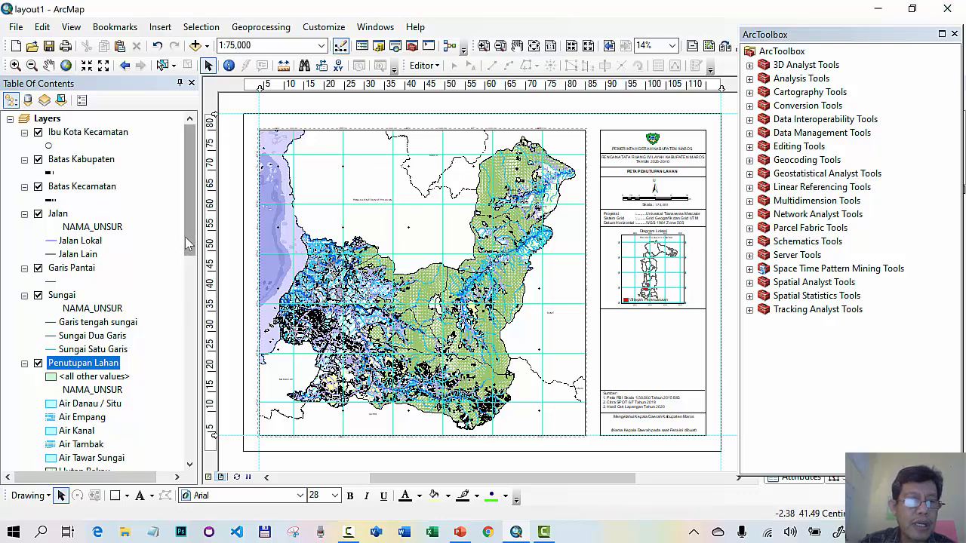
Examine the layer names and the Penutupan Lahan class labels in the layer list that the legend draws on
left_click_drag(188, 243, 184, 267)
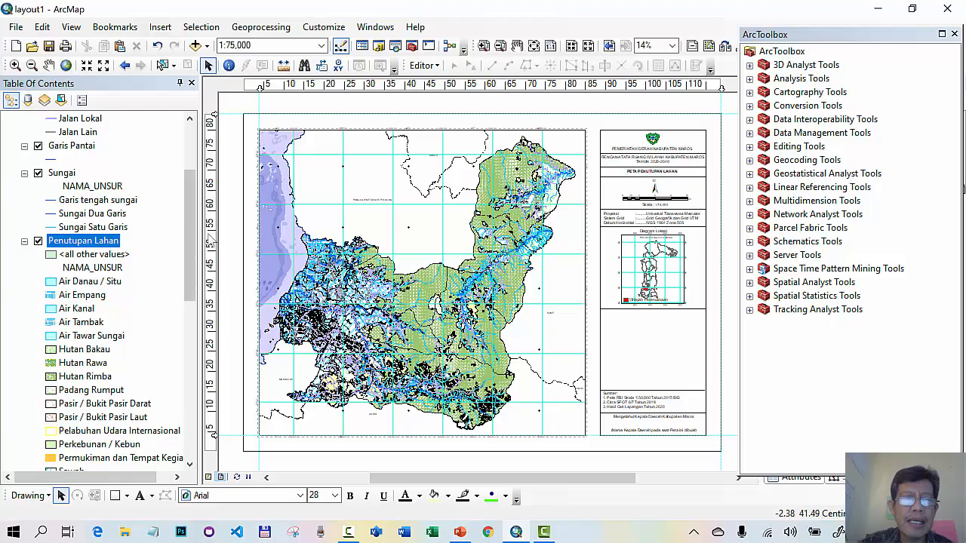
left_click_drag(192, 249, 181, 185)
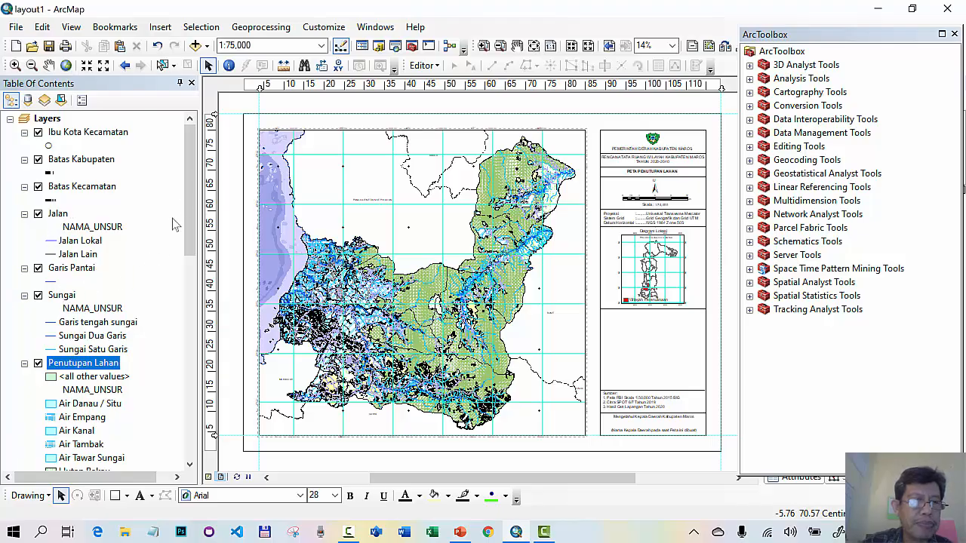
left_click_drag(190, 221, 183, 269)
scroll(183, 270, "down", 3)
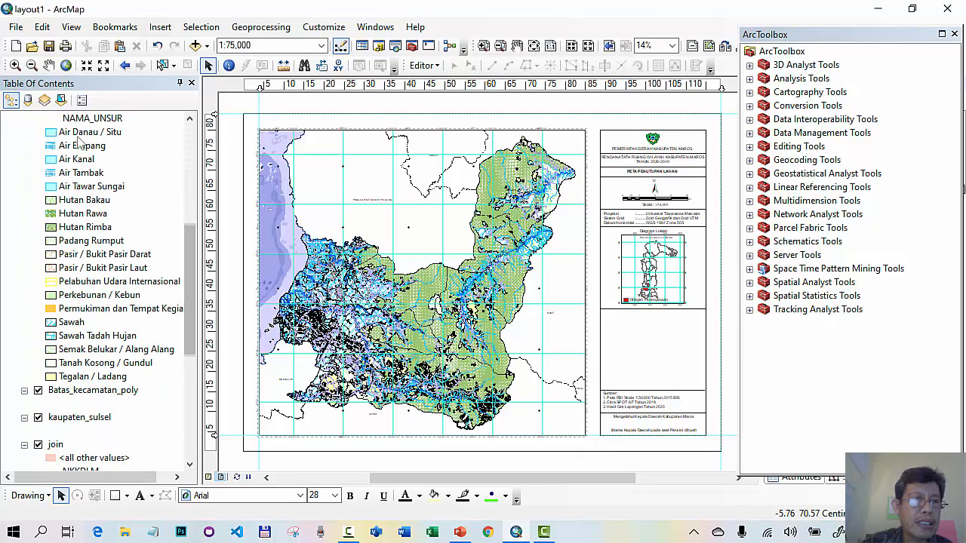
scroll(190, 258, "up", 2)
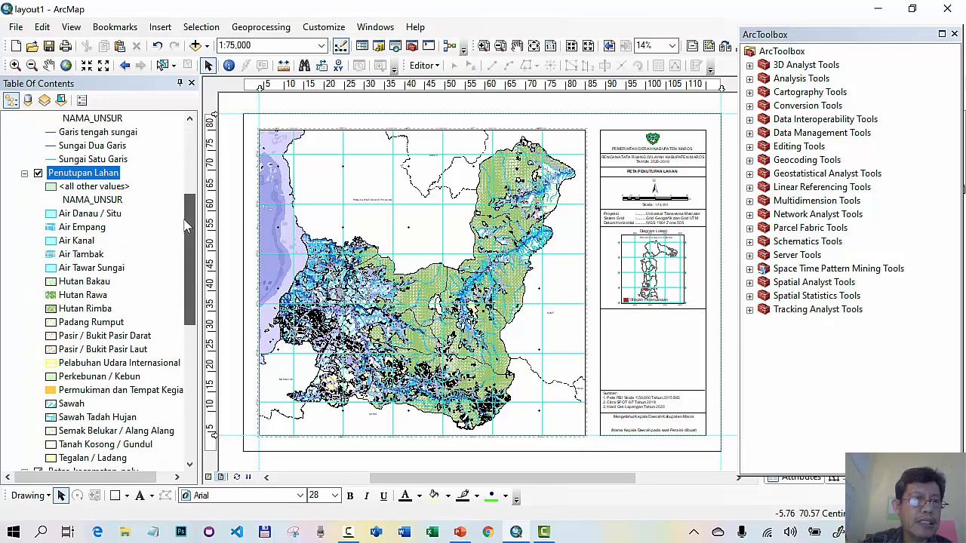
scroll(189, 258, "down", 2)
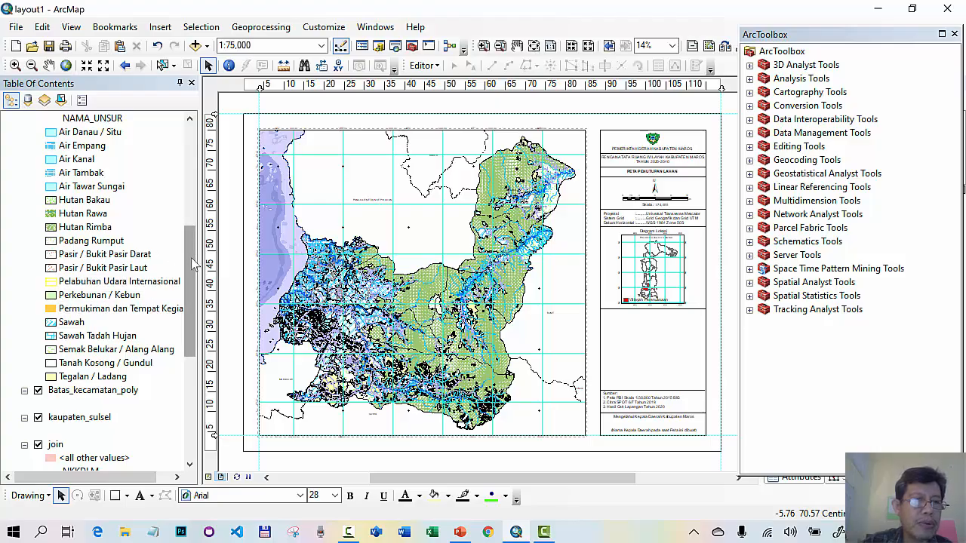
scroll(188, 245, "up", 2)
scroll(189, 243, "down", 2)
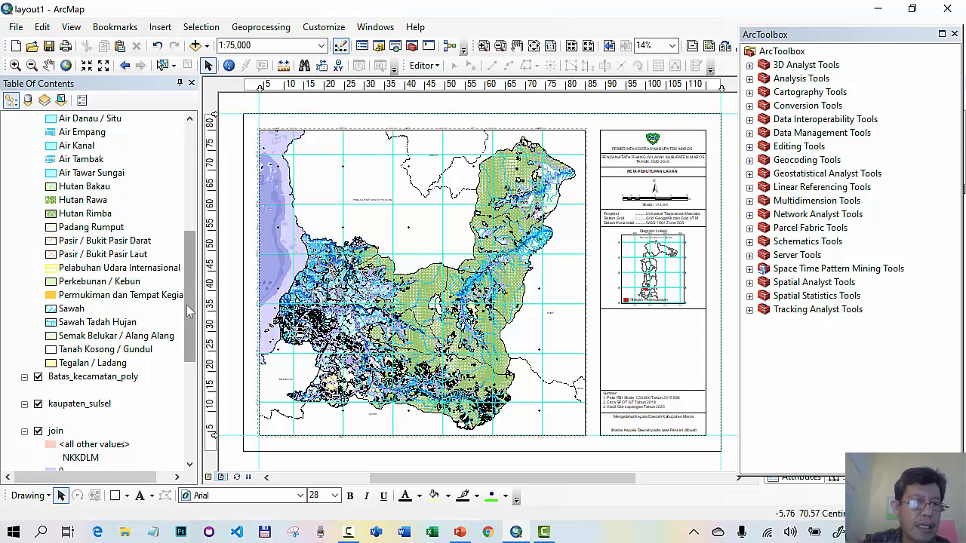
left_click_drag(189, 311, 196, 226)
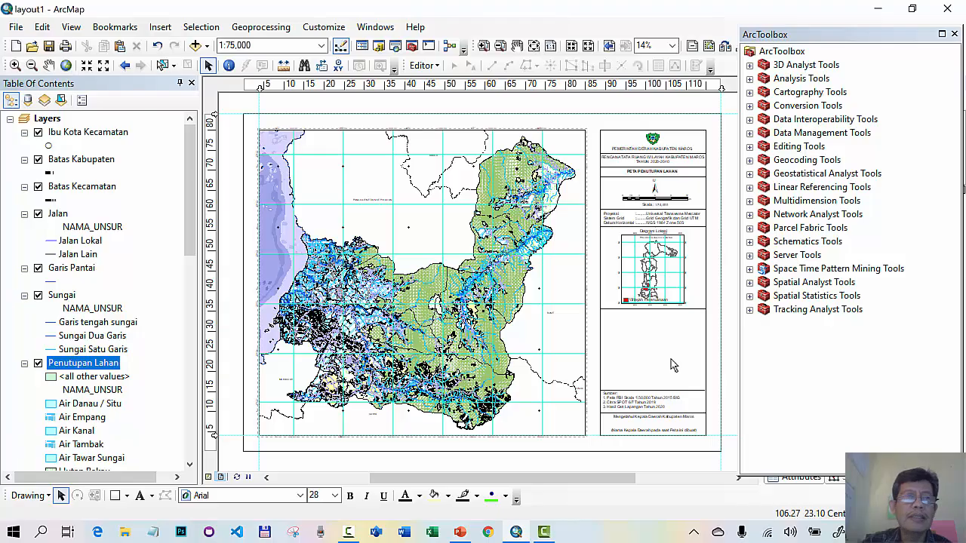
Start a new legend for the layout and exclude the kaupaten_sulsel and Batas_kecamatan_poly layers from its items
left_click(158, 29)
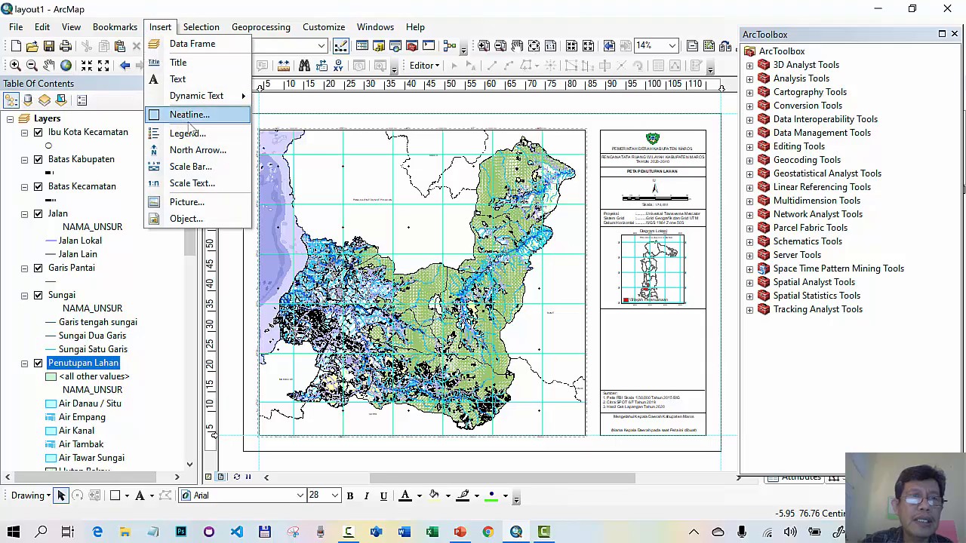
left_click(189, 134)
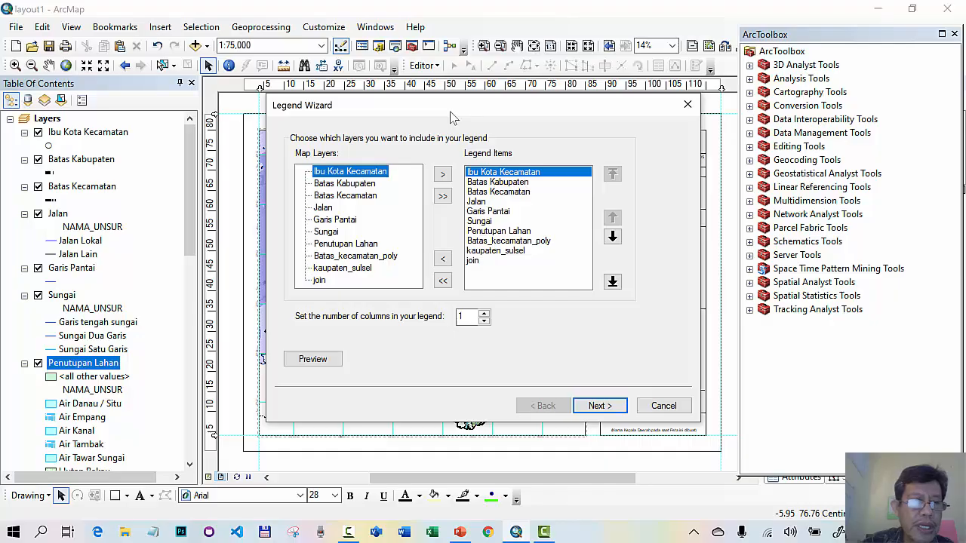
left_click(483, 251)
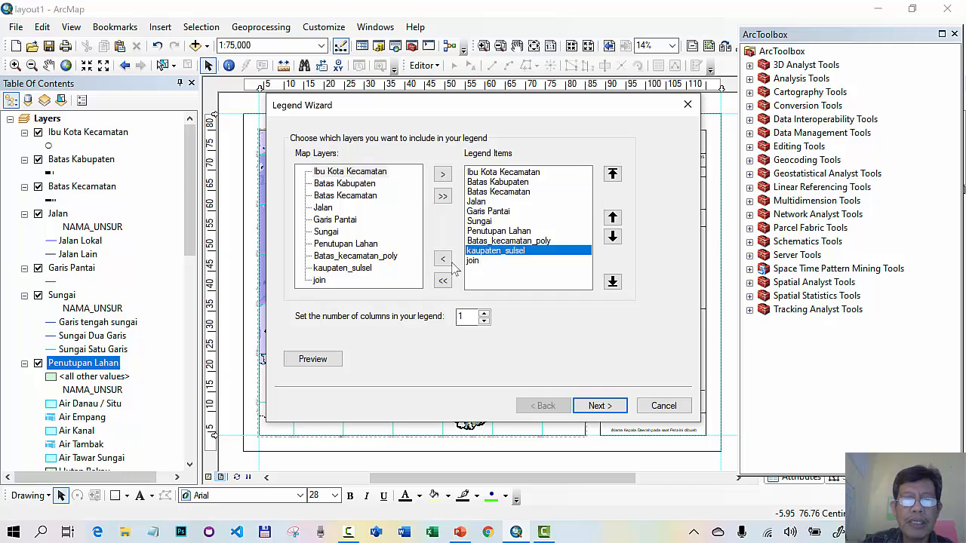
left_click(445, 260)
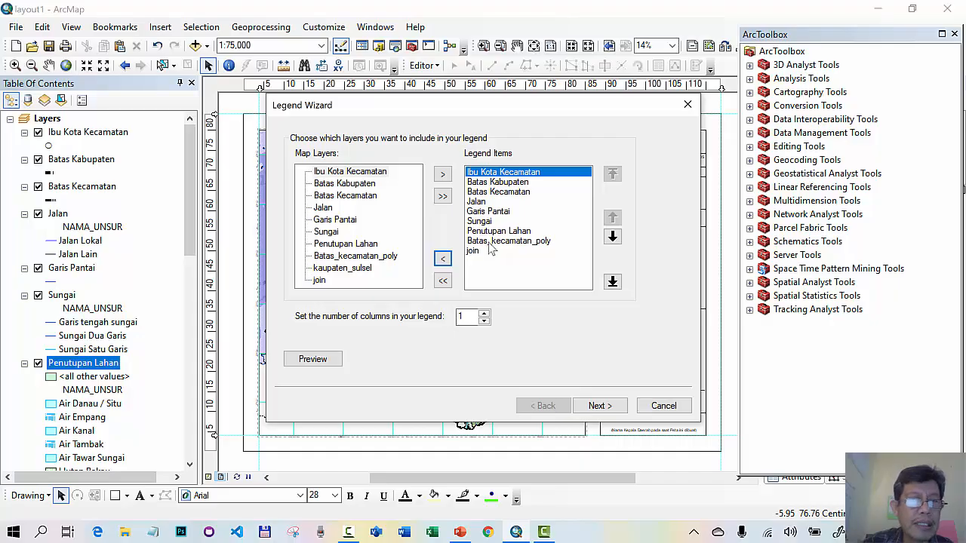
left_click(488, 242)
left_click(443, 259)
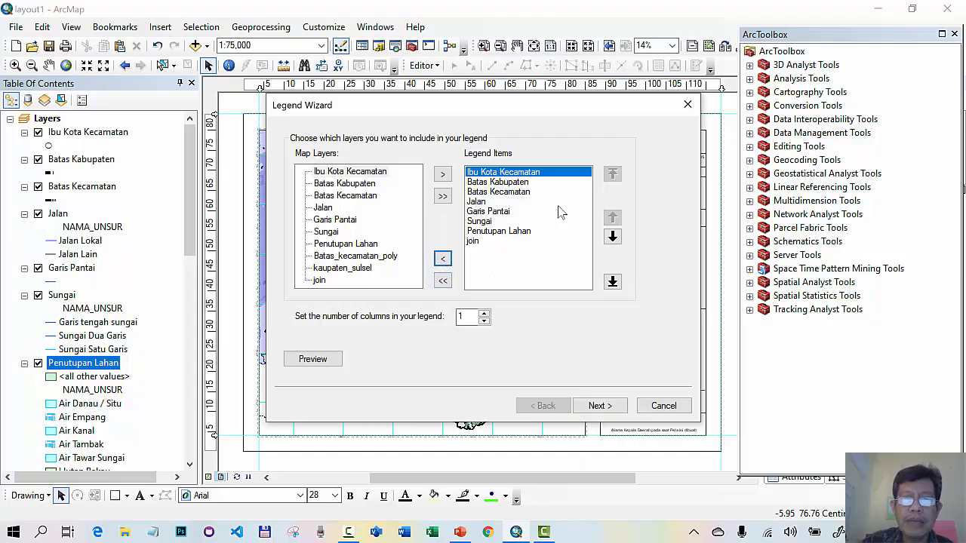
Title the legend "KETERANGAN:" and keep the default frame and symbol patch settings
left_click(602, 406)
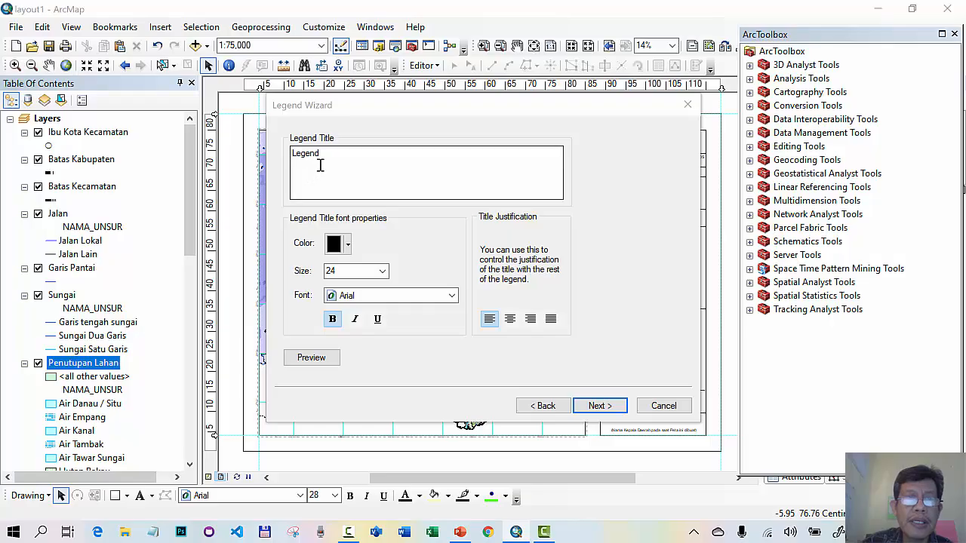
left_click_drag(326, 155, 273, 153)
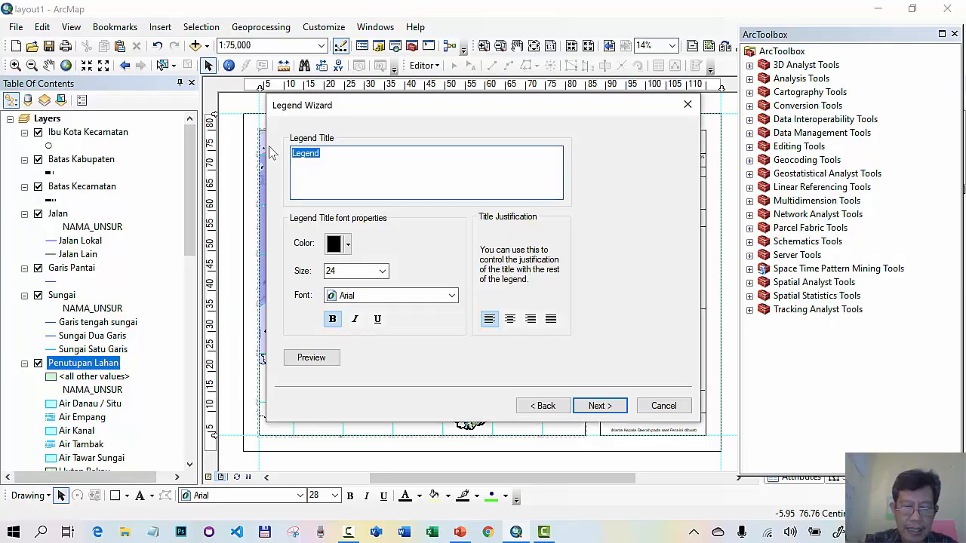
type("KETERANGAN:")
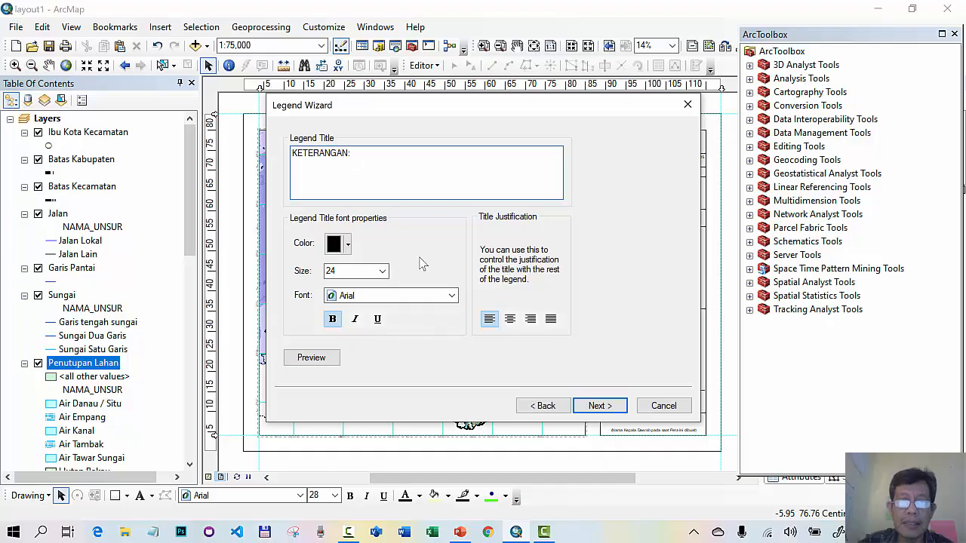
left_click(598, 405)
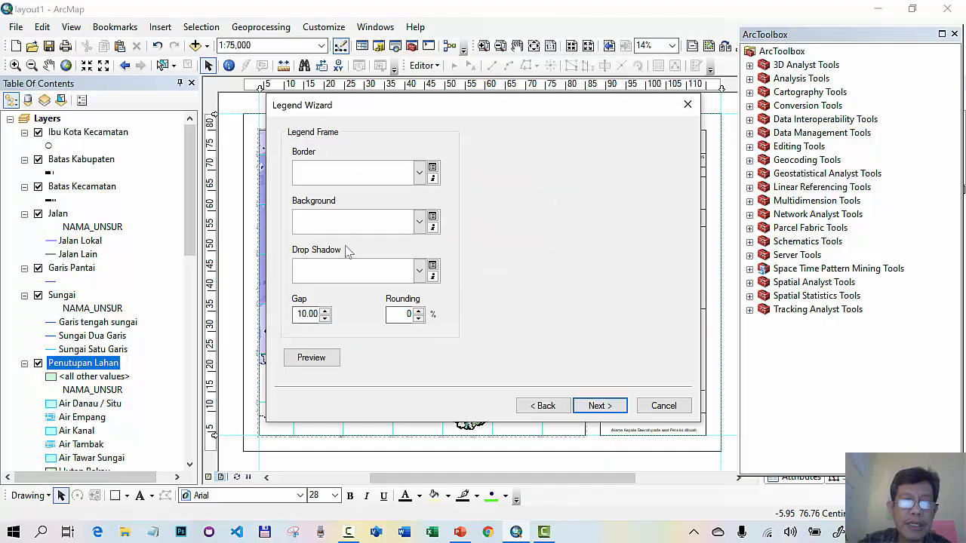
left_click(613, 407)
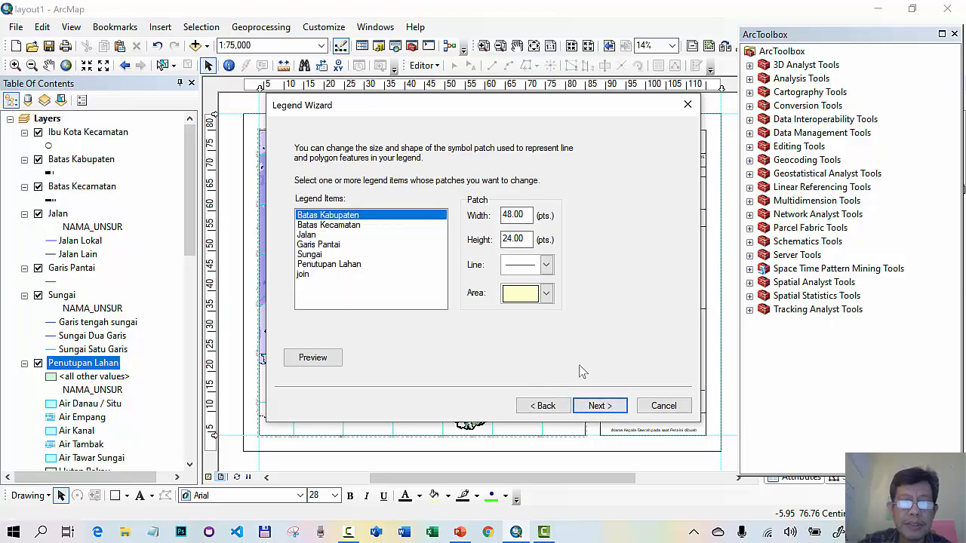
left_click(601, 405)
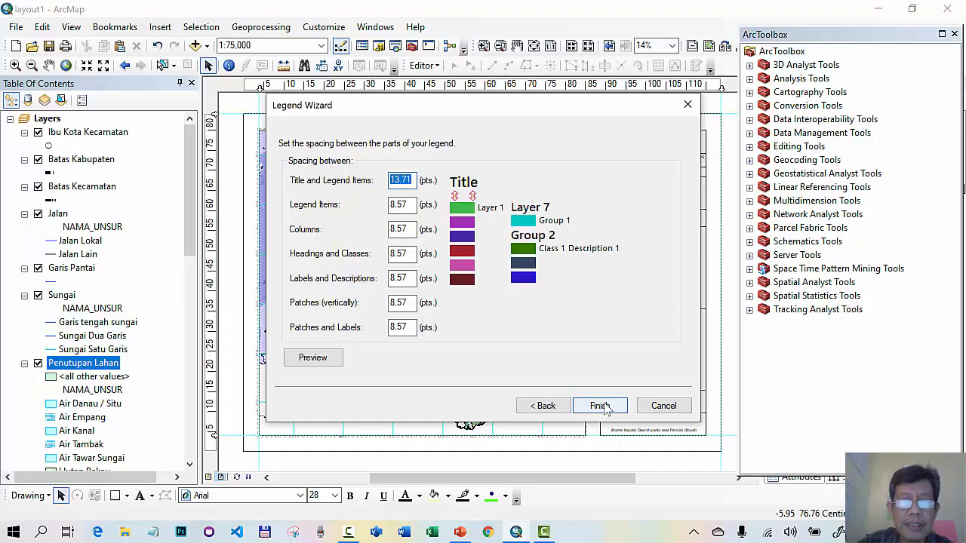
Go back to the legend's layer selection, set the number of columns to 2, and finish creating the legend
left_click(541, 412)
left_click(541, 411)
left_click(541, 406)
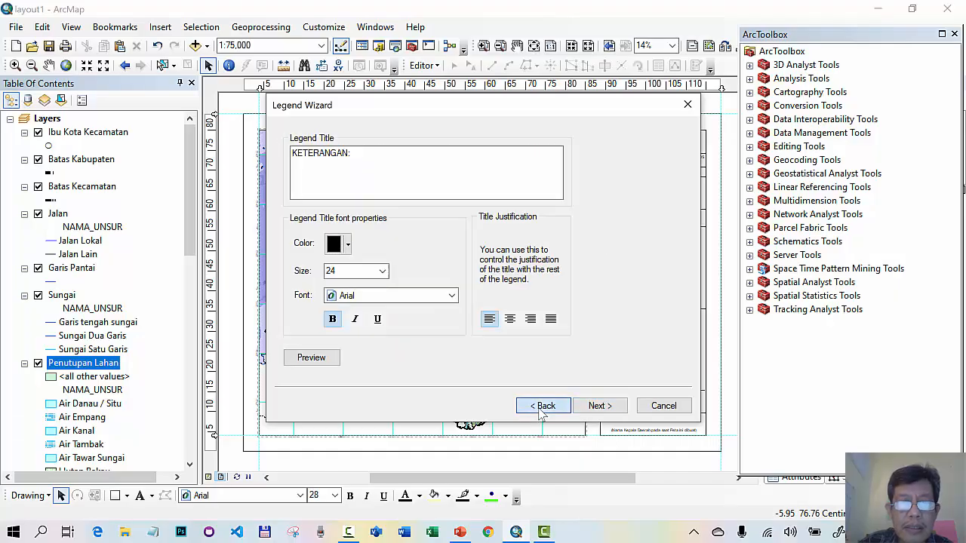
left_click(541, 406)
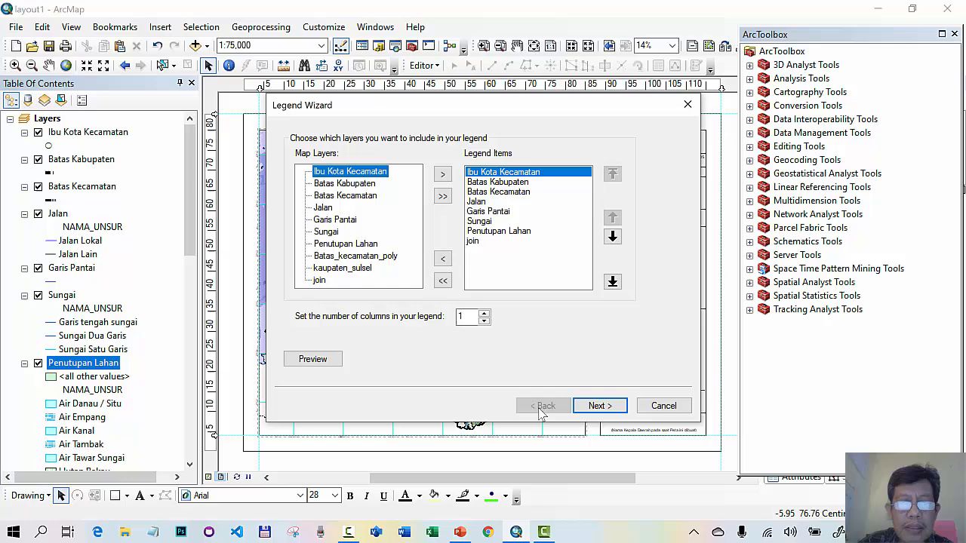
left_click(482, 314)
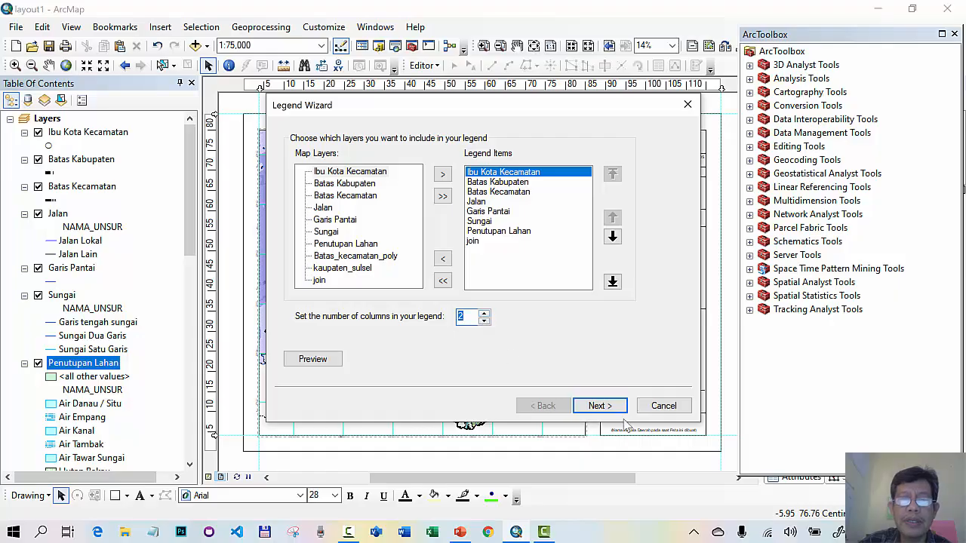
left_click(602, 407)
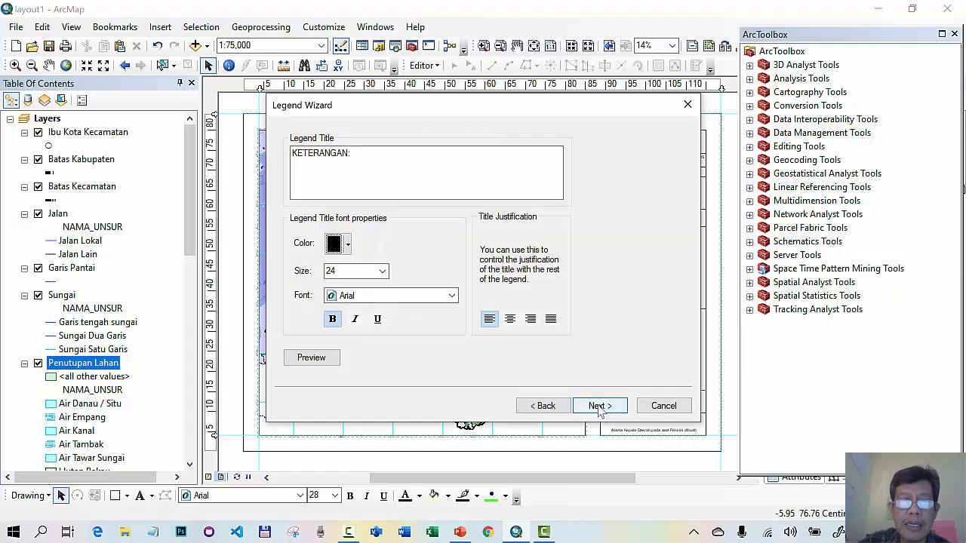
left_click(599, 407)
left_click(600, 406)
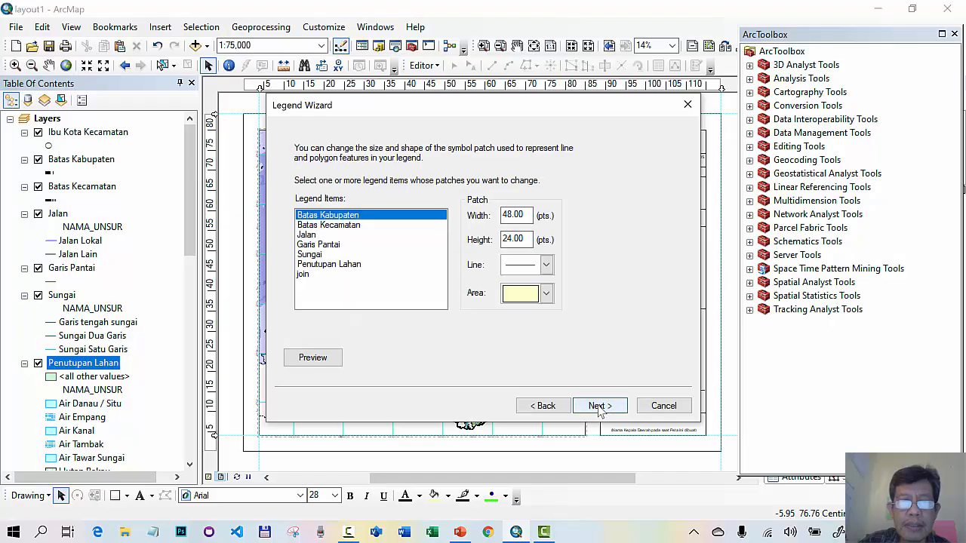
left_click(600, 406)
left_click(599, 407)
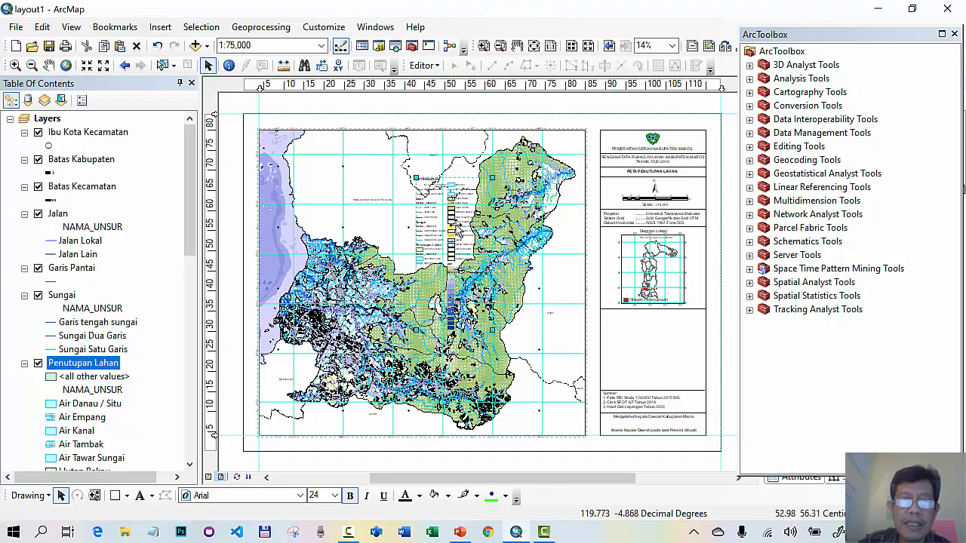
Move the legend from the map onto the layout's information column and remove the join layer from its legend items
key("Delete")
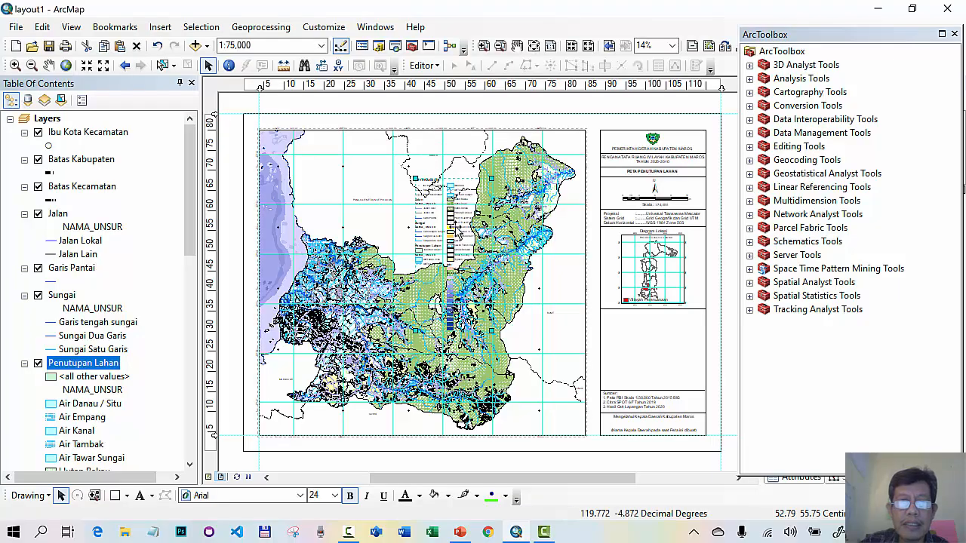
left_click_drag(456, 230, 661, 356)
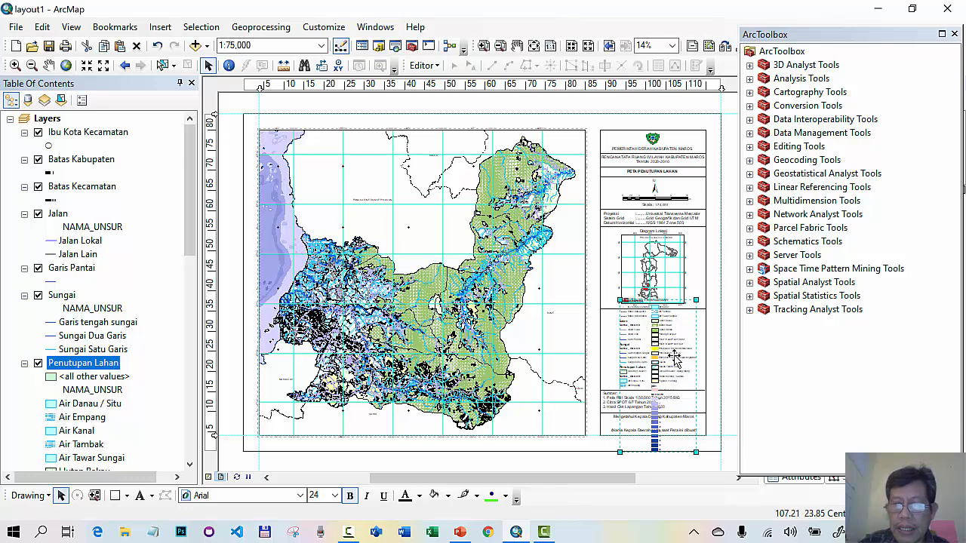
right_click(679, 359)
left_click(711, 347)
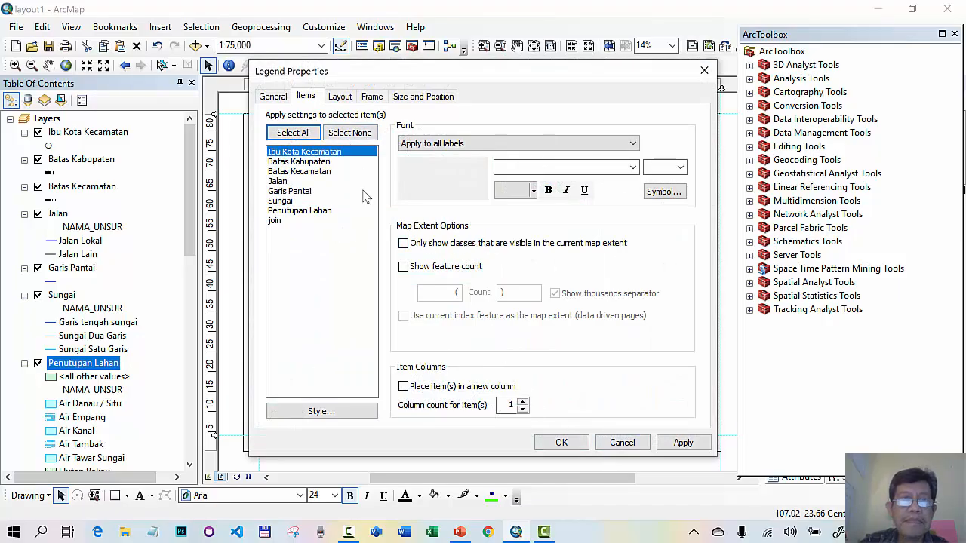
left_click(278, 97)
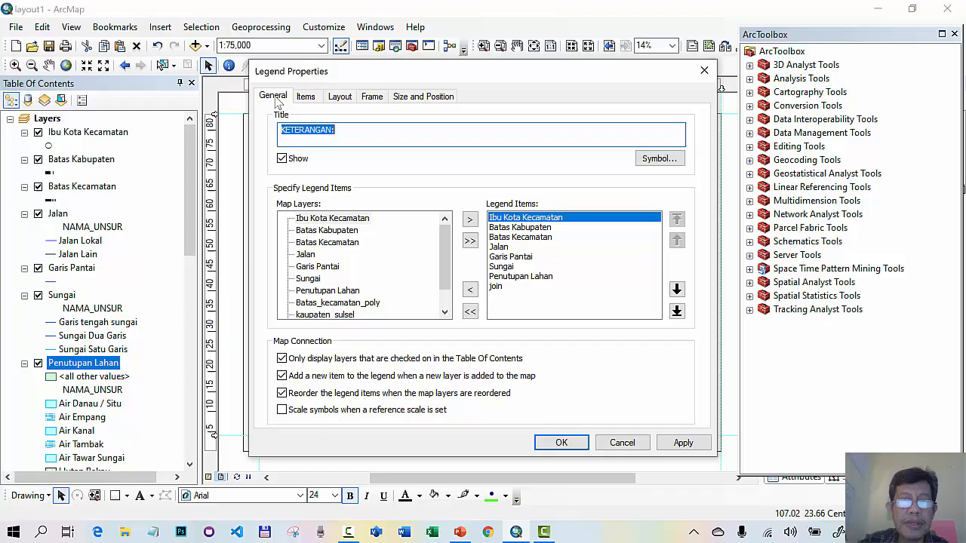
left_click(499, 287)
left_click(469, 289)
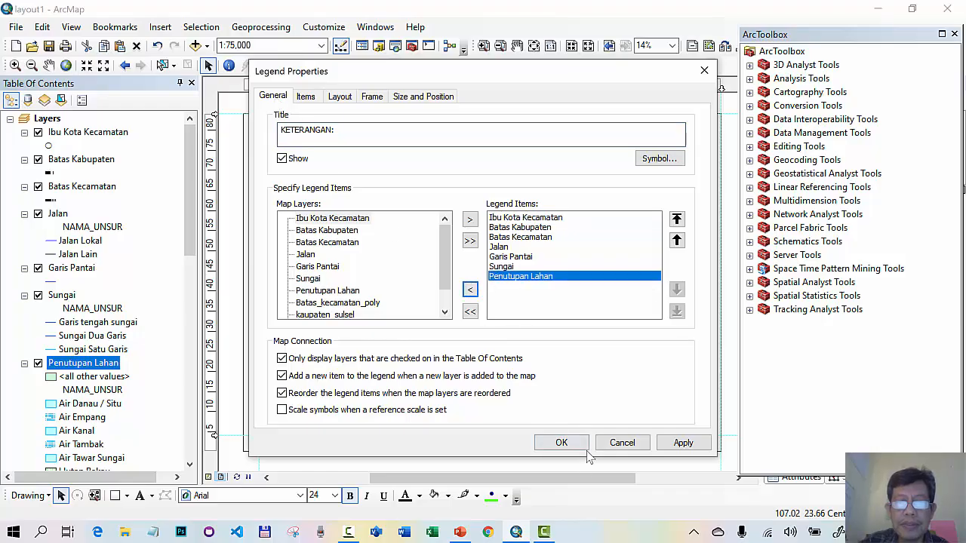
left_click(562, 443)
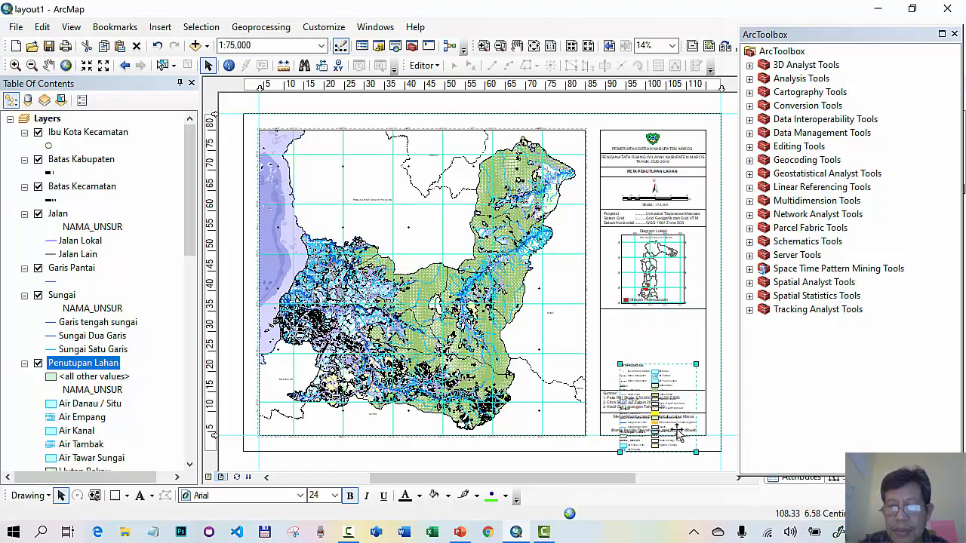
Shrink and reposition the legend to fit the empty box between the location diagram and the Sumber notes
left_click_drag(658, 443, 677, 387)
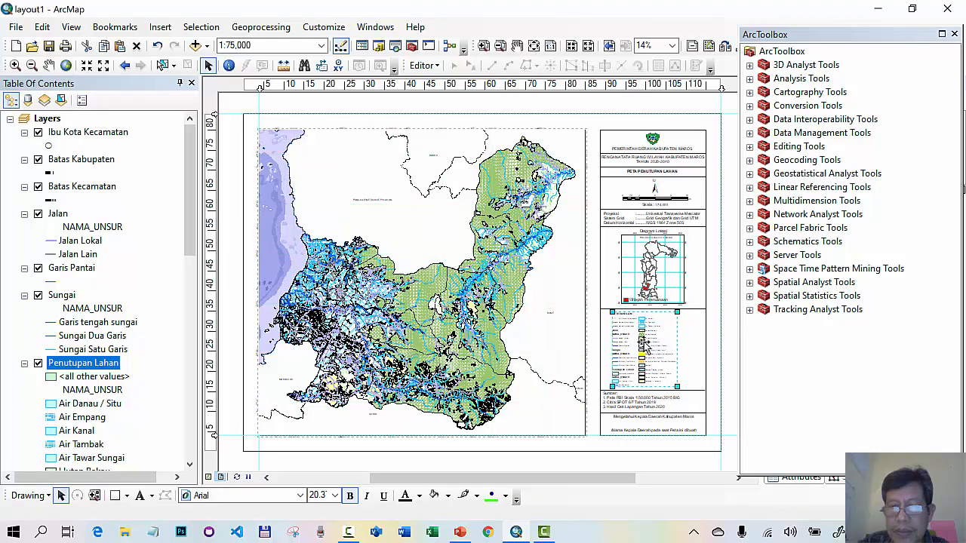
left_click(737, 424)
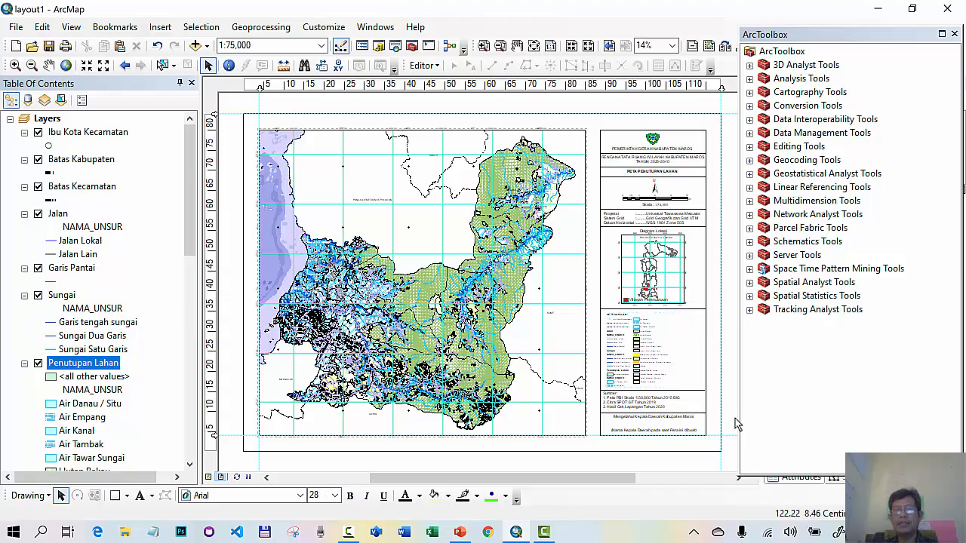